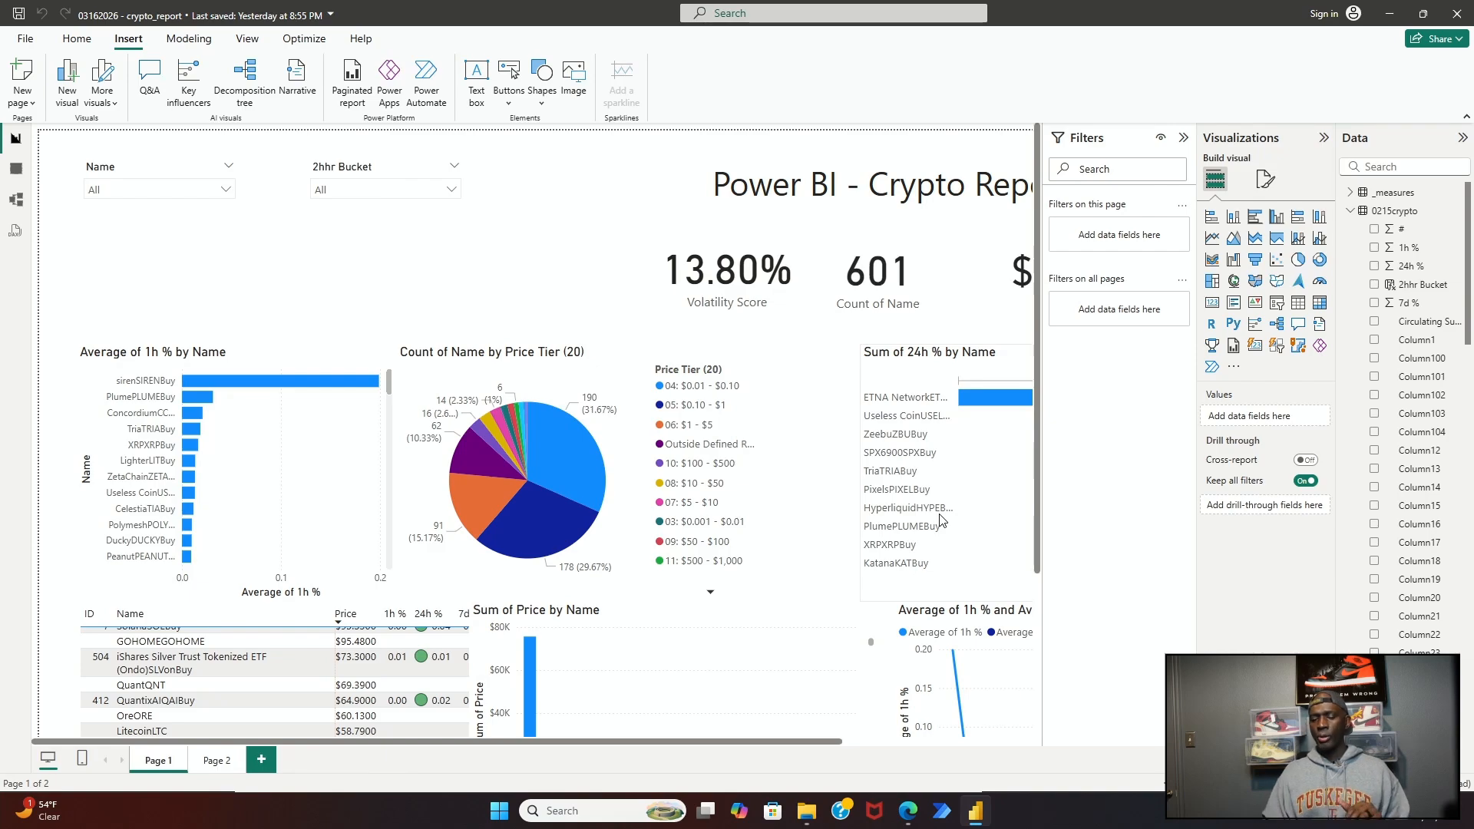
Step: Collapse the Filters and Visualizations panes and zoom the report page out until all its visuals fit in view
click(1184, 141)
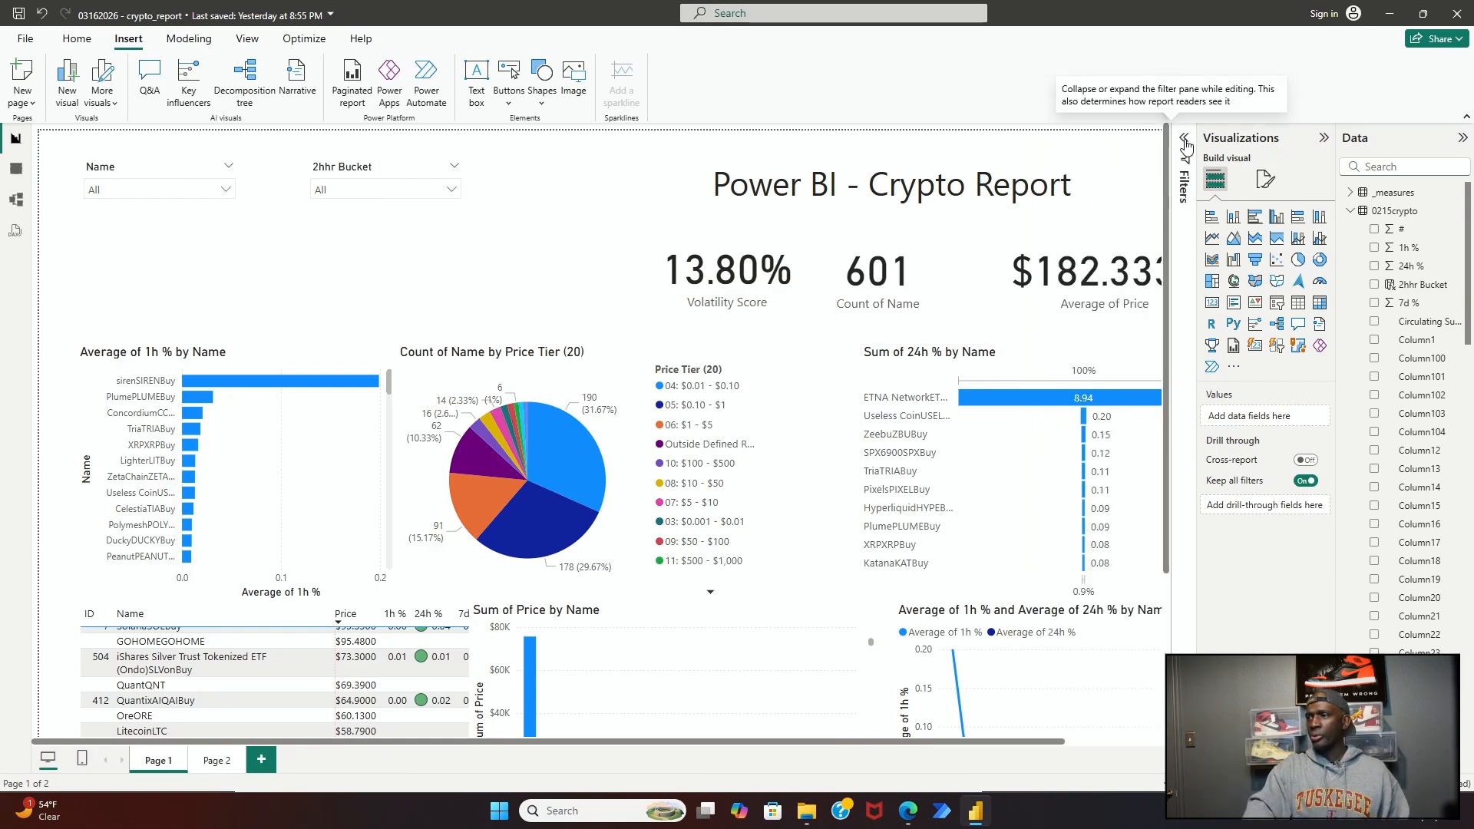
click(1322, 139)
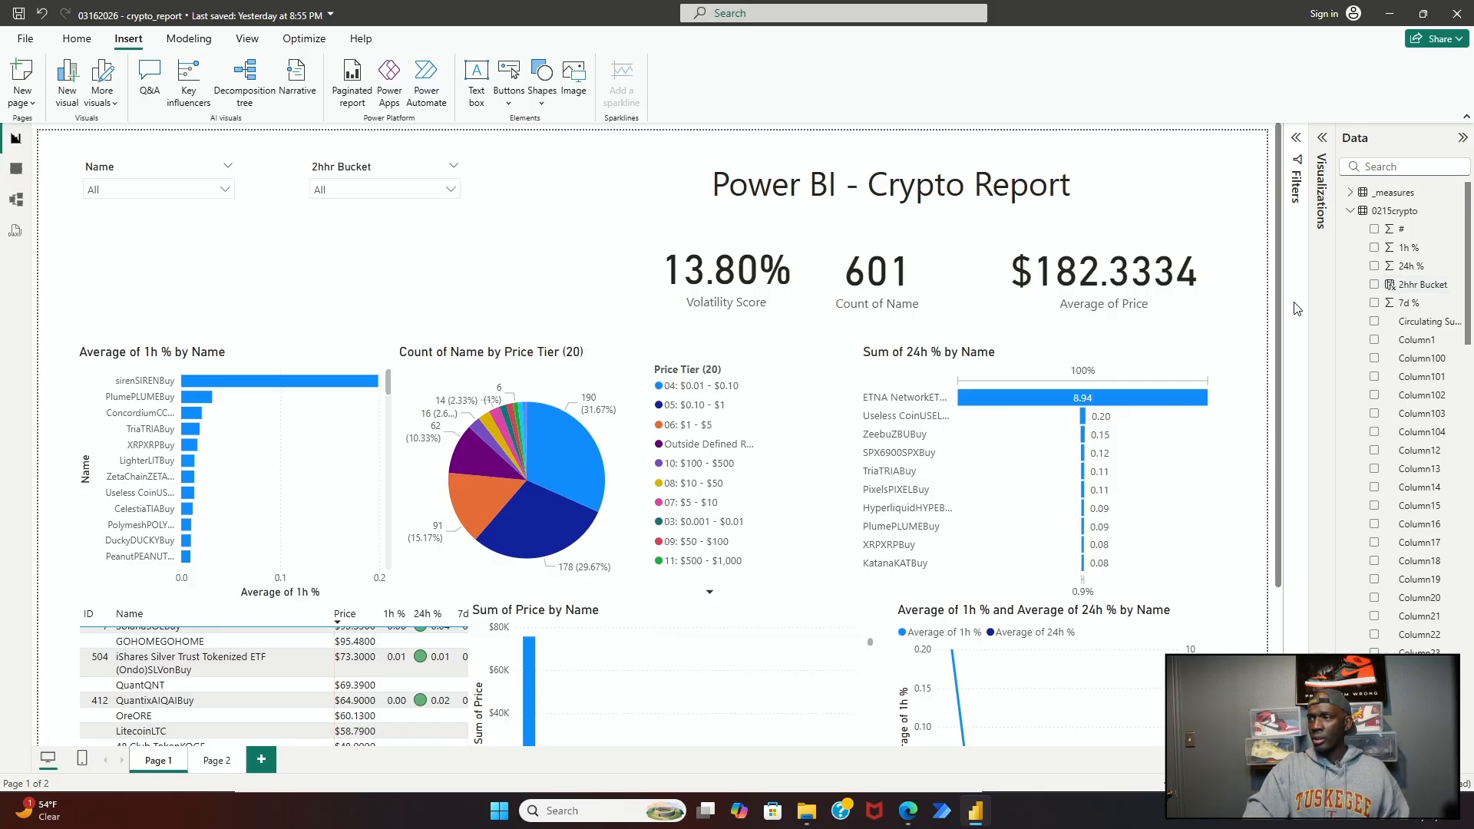
drag(1274, 333, 1271, 370)
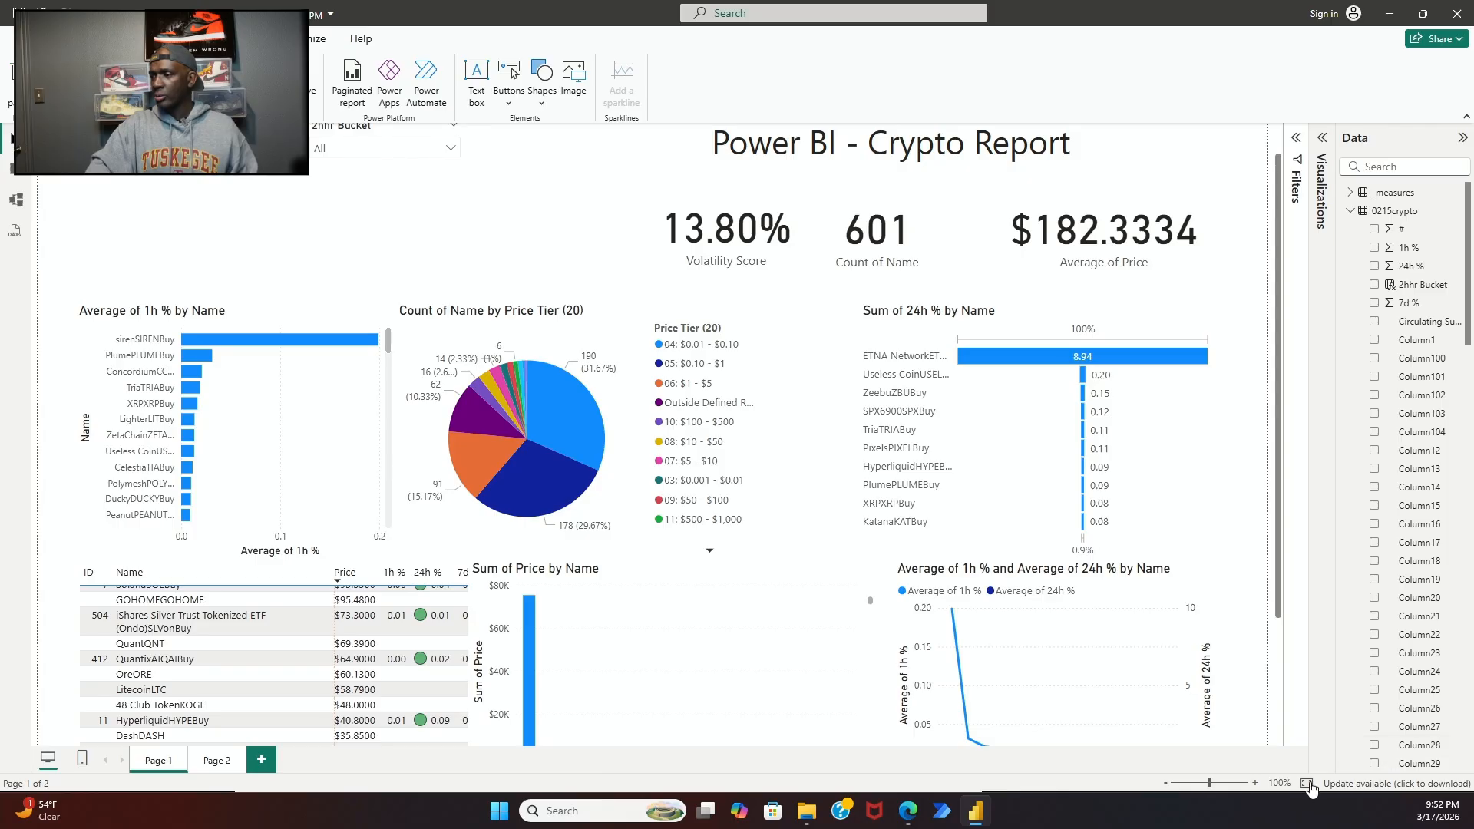
click(1203, 786)
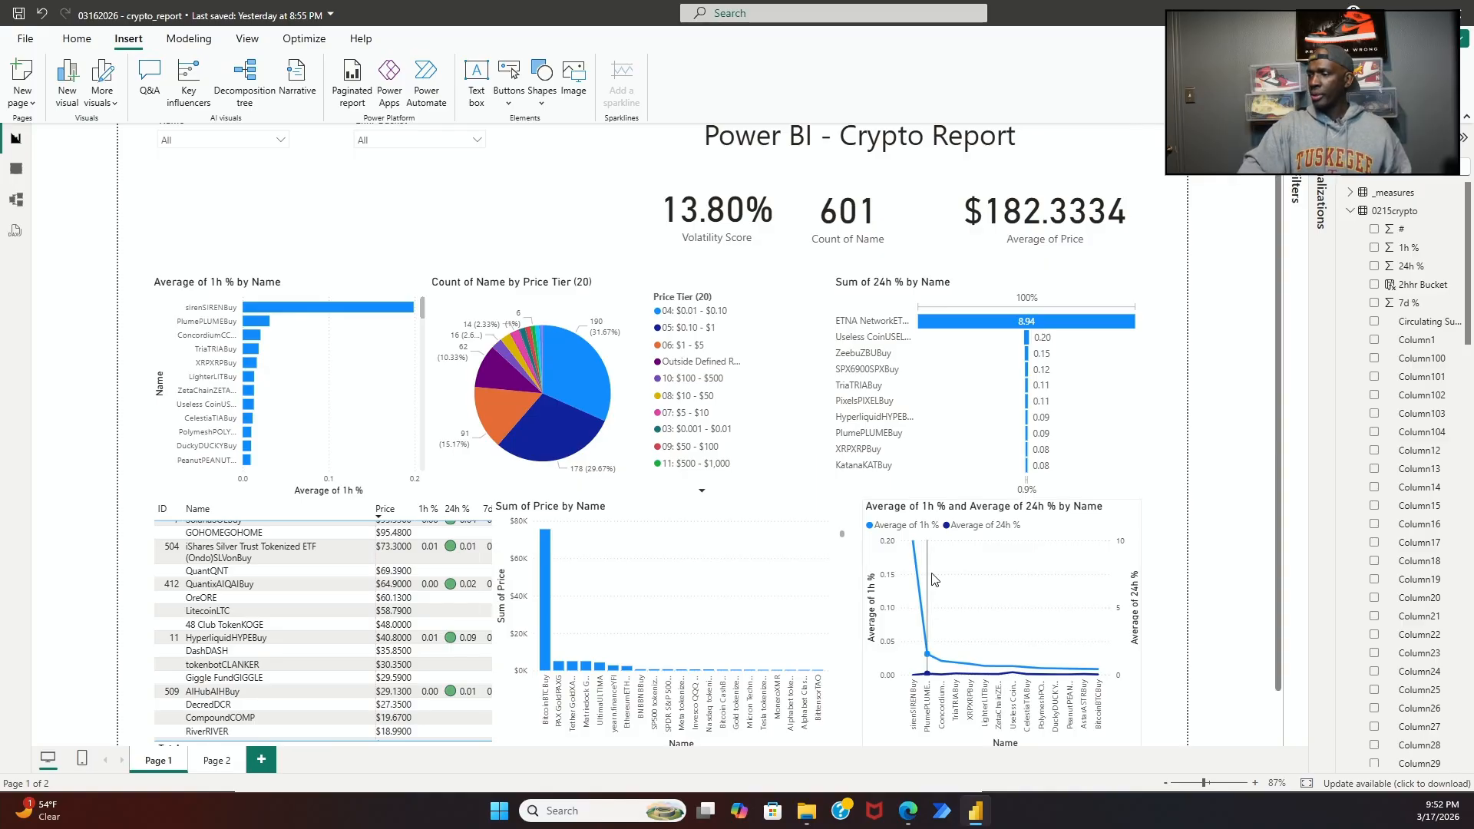
click(1199, 783)
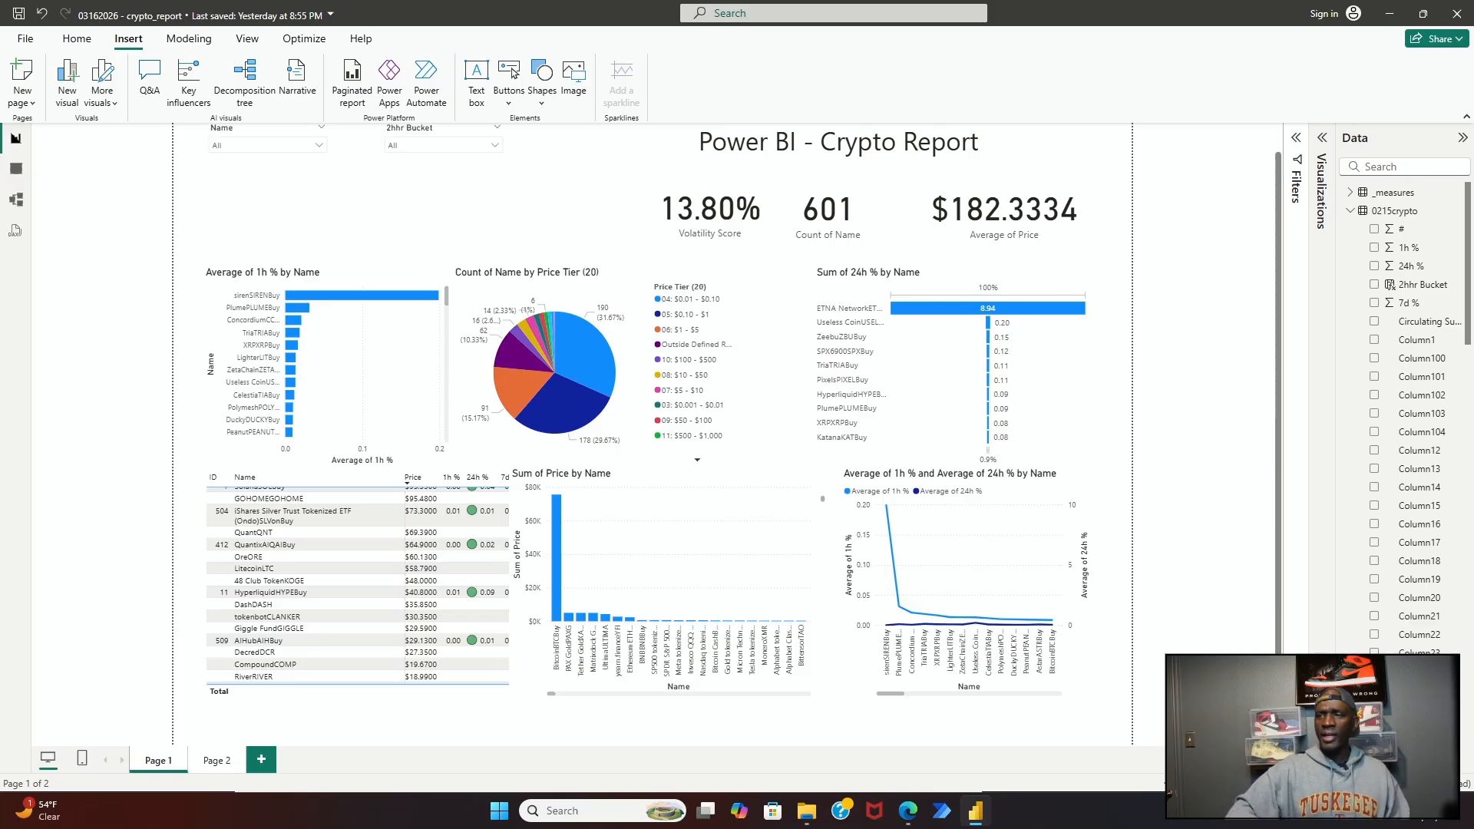
Step: Examine the data points of individual coins in the Average of 1h % and Average of 24h % by Name line chart
mouse_move(1011, 597)
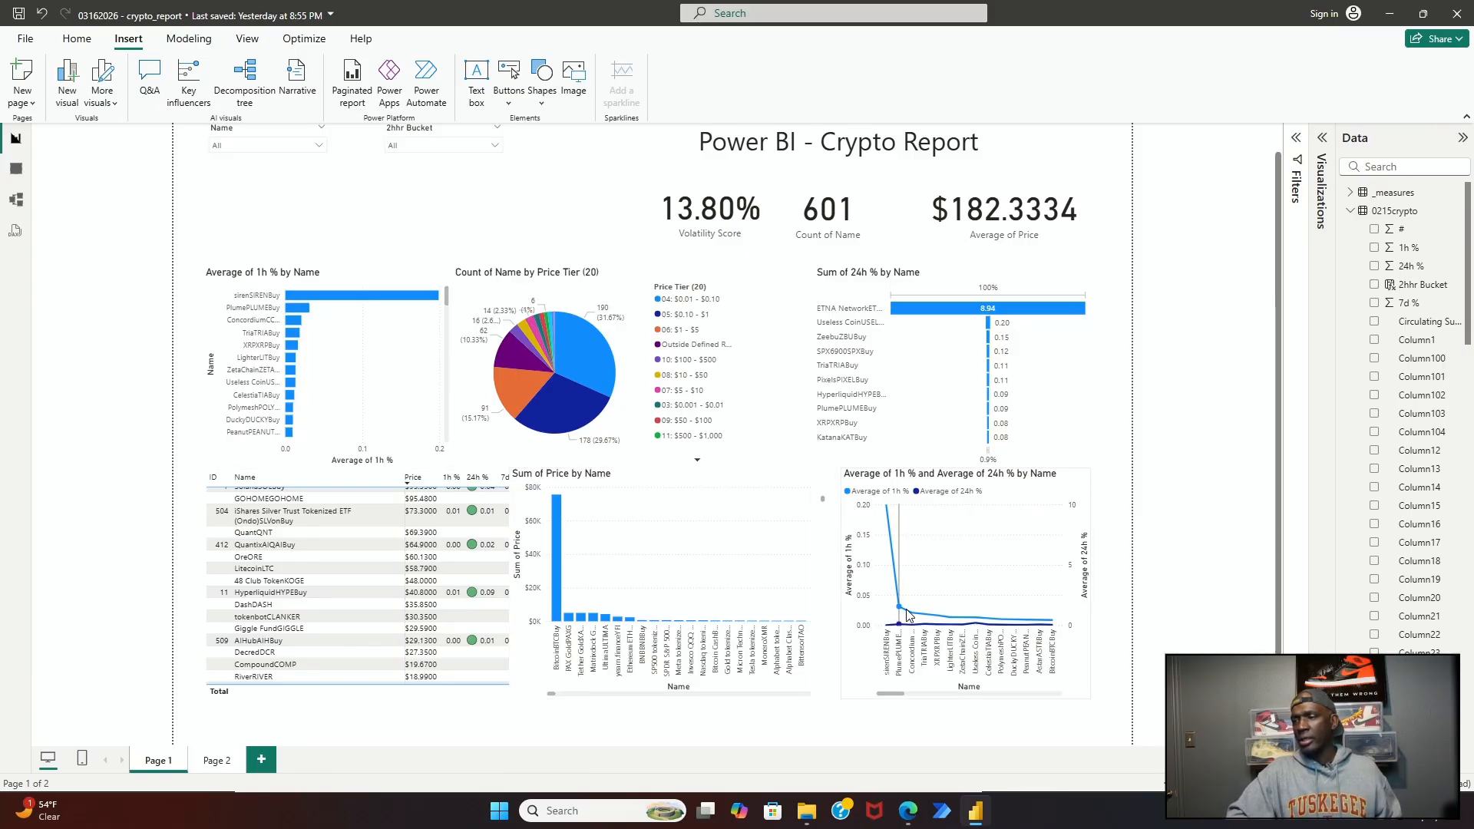
mouse_move(910, 612)
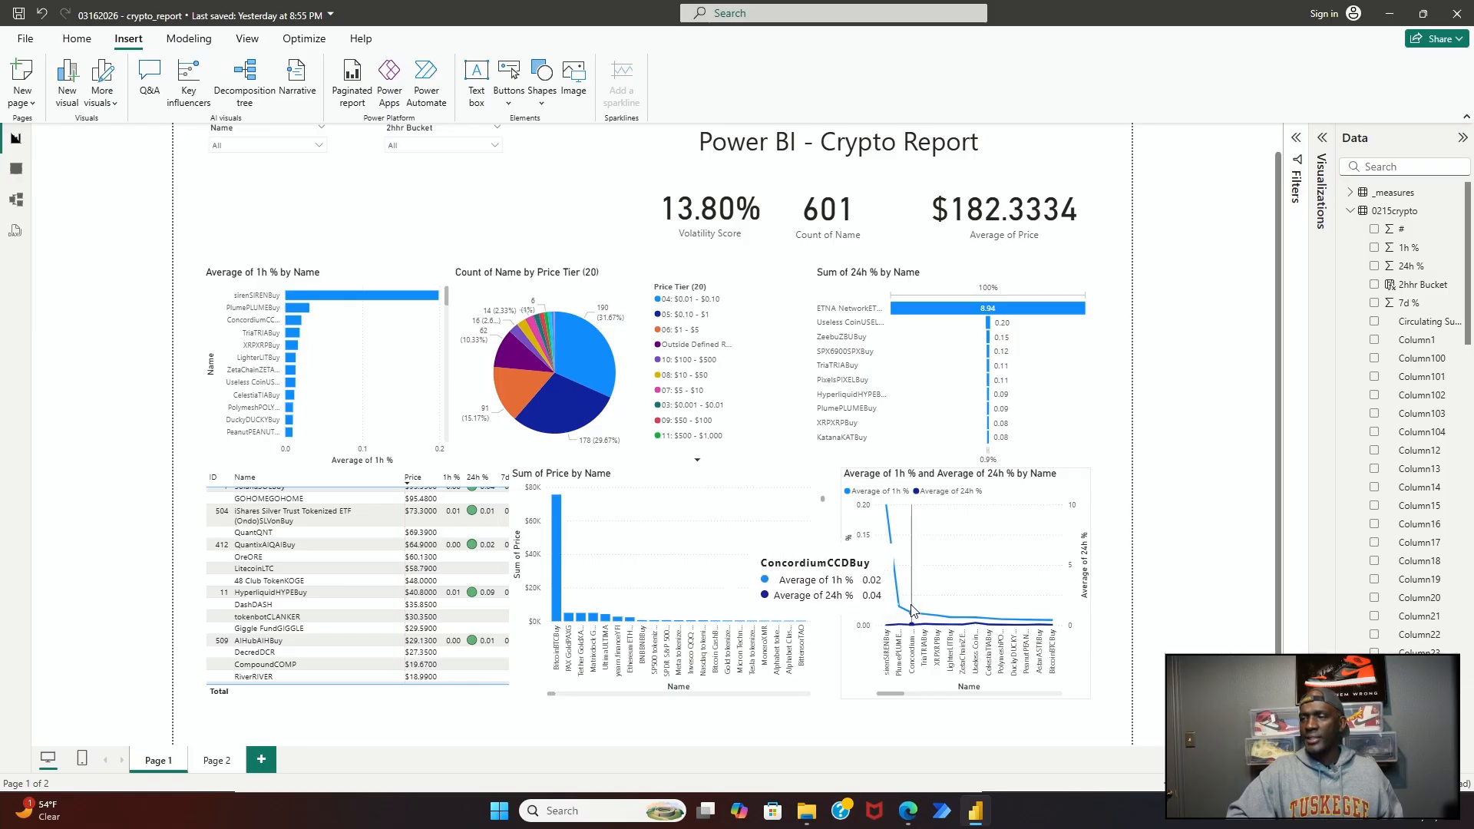
mouse_move(895, 530)
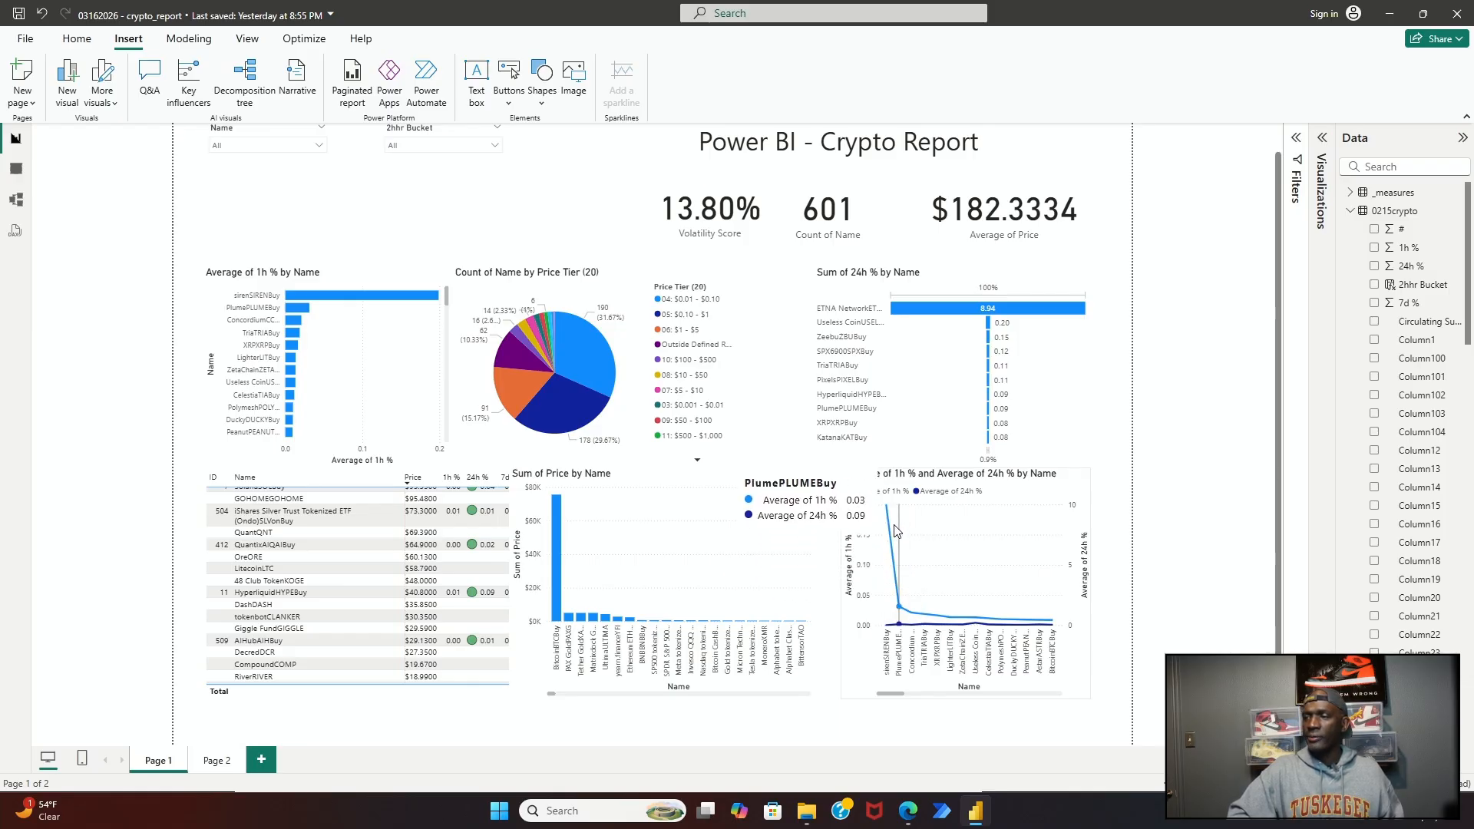
mouse_move(930, 513)
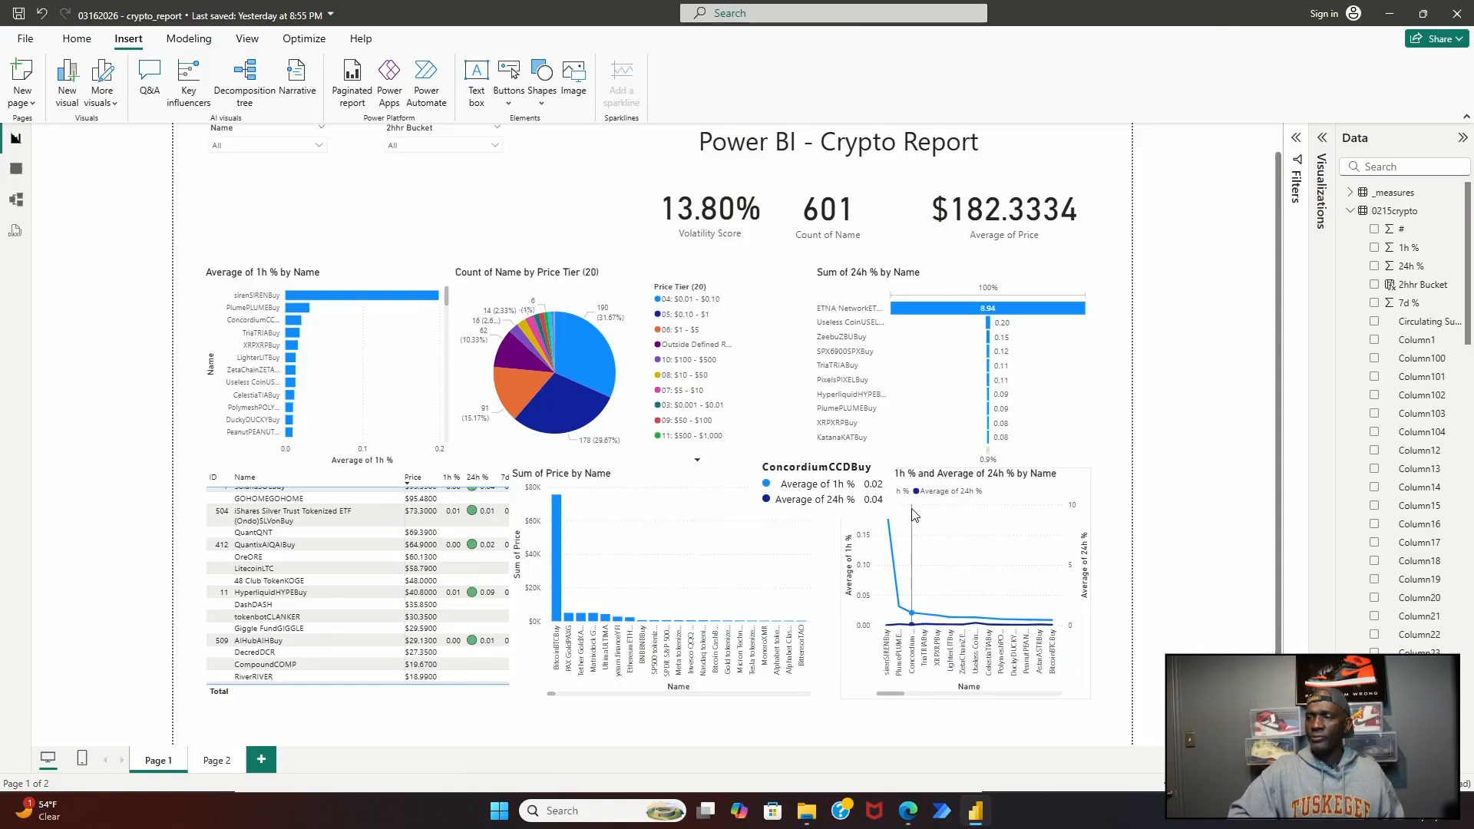
click(914, 514)
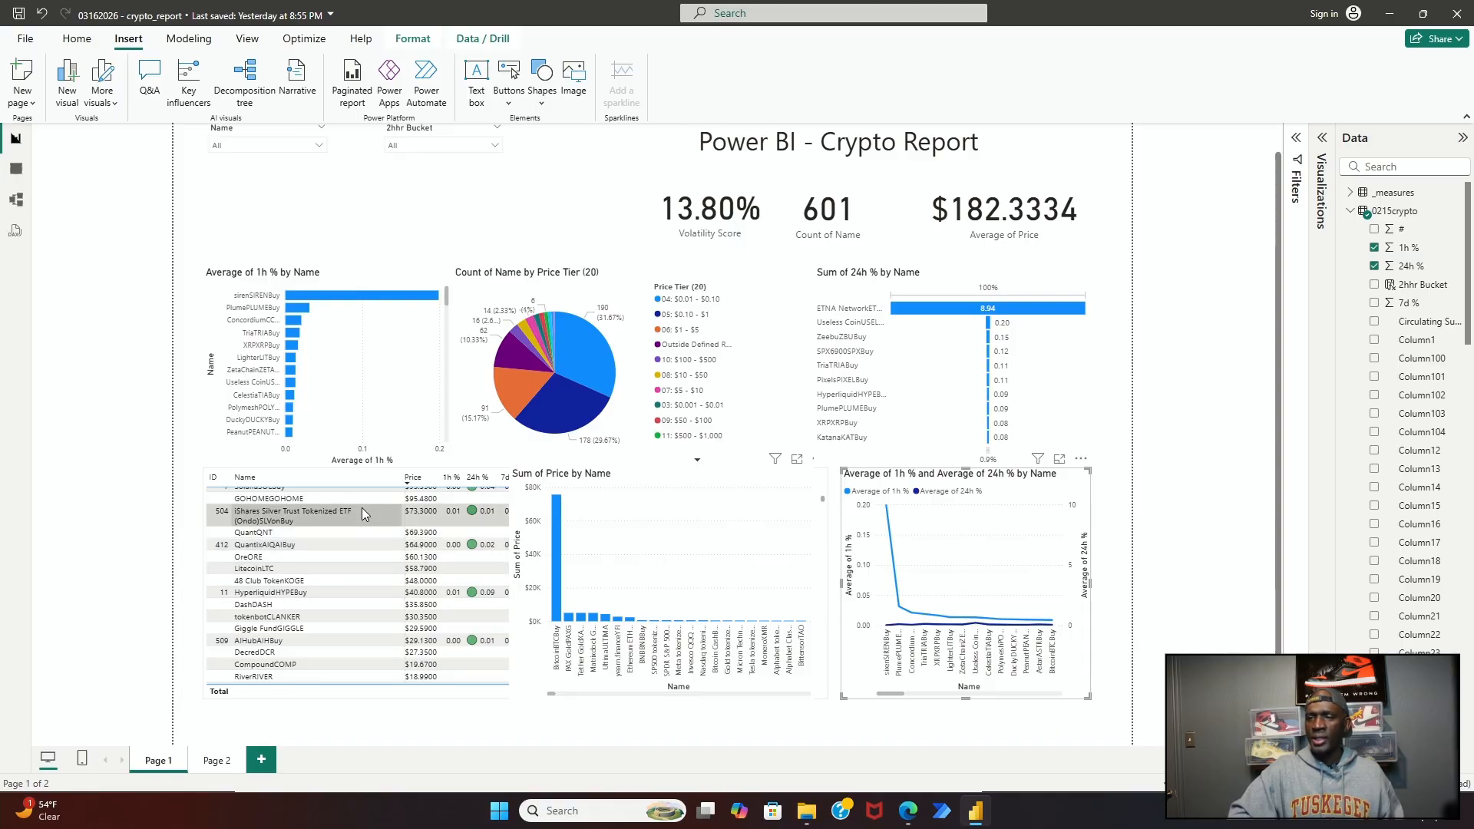
Step: Sort the coin table by Name in descending order and select the VisionVSN row
click(238, 484)
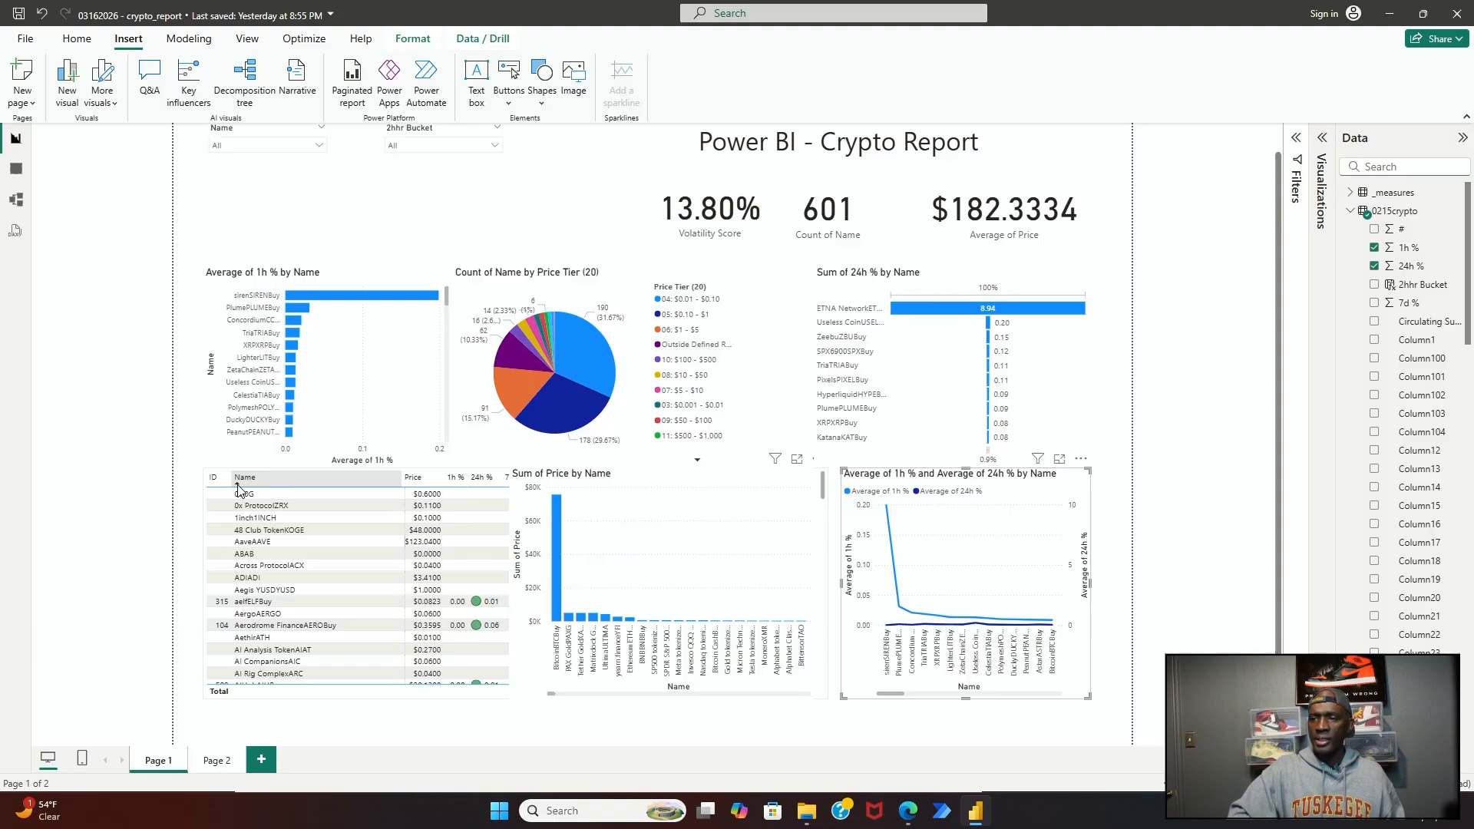
click(238, 480)
scroll(283, 572, down, 5)
scroll(285, 581, down, 4)
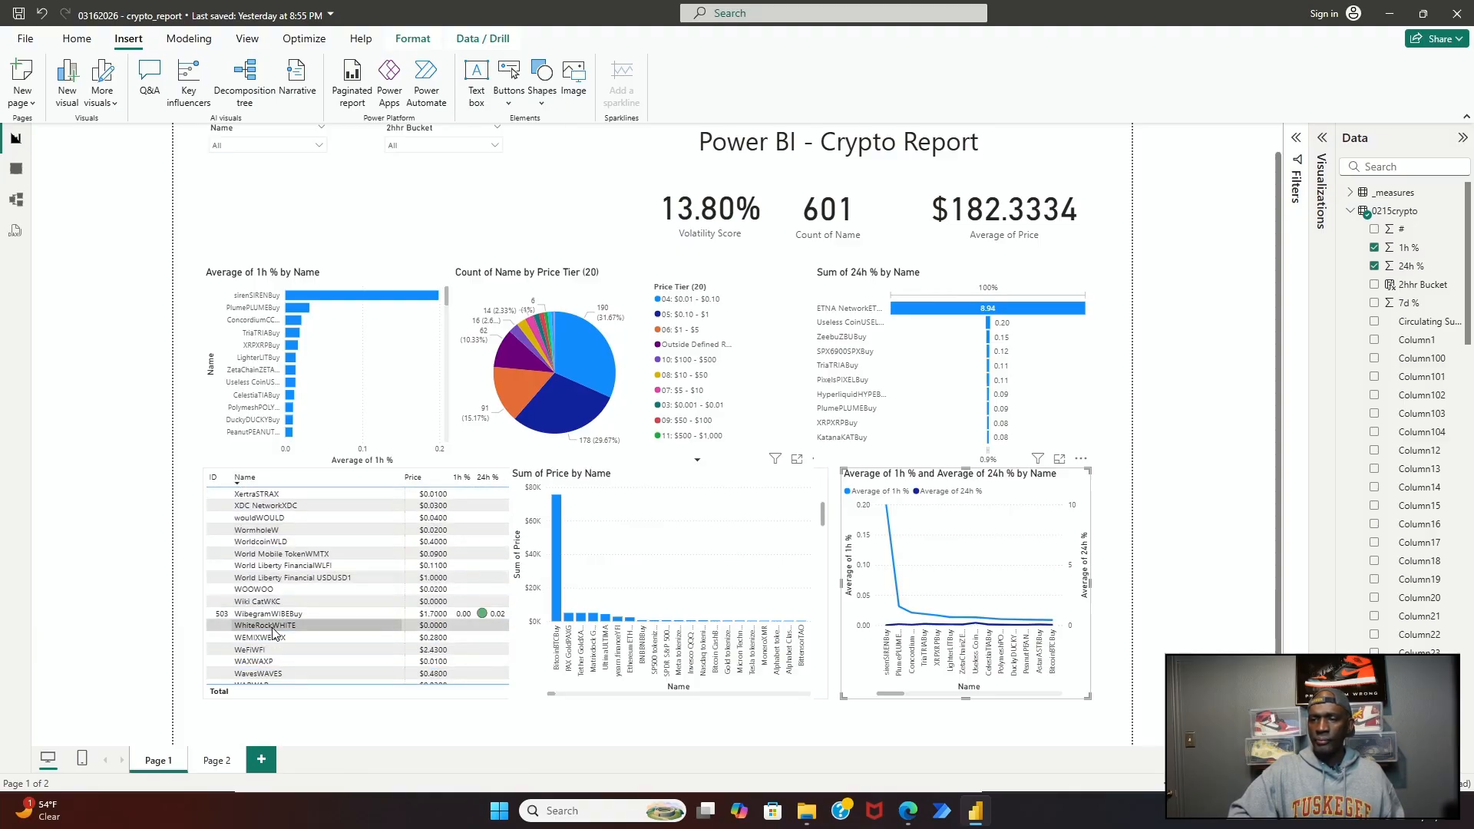
click(472, 633)
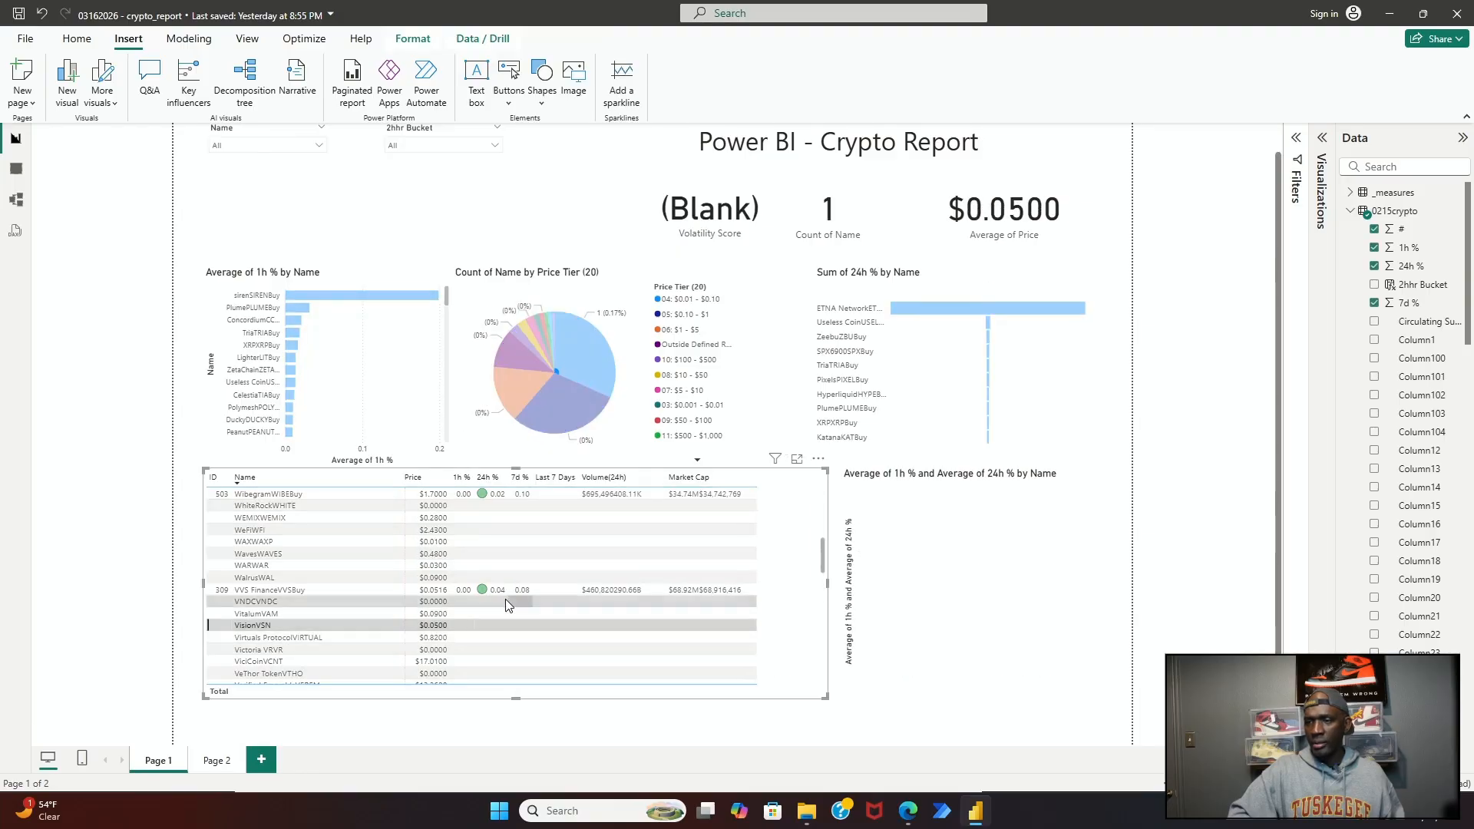
Step: Sort the coin table by Price in descending order
click(427, 480)
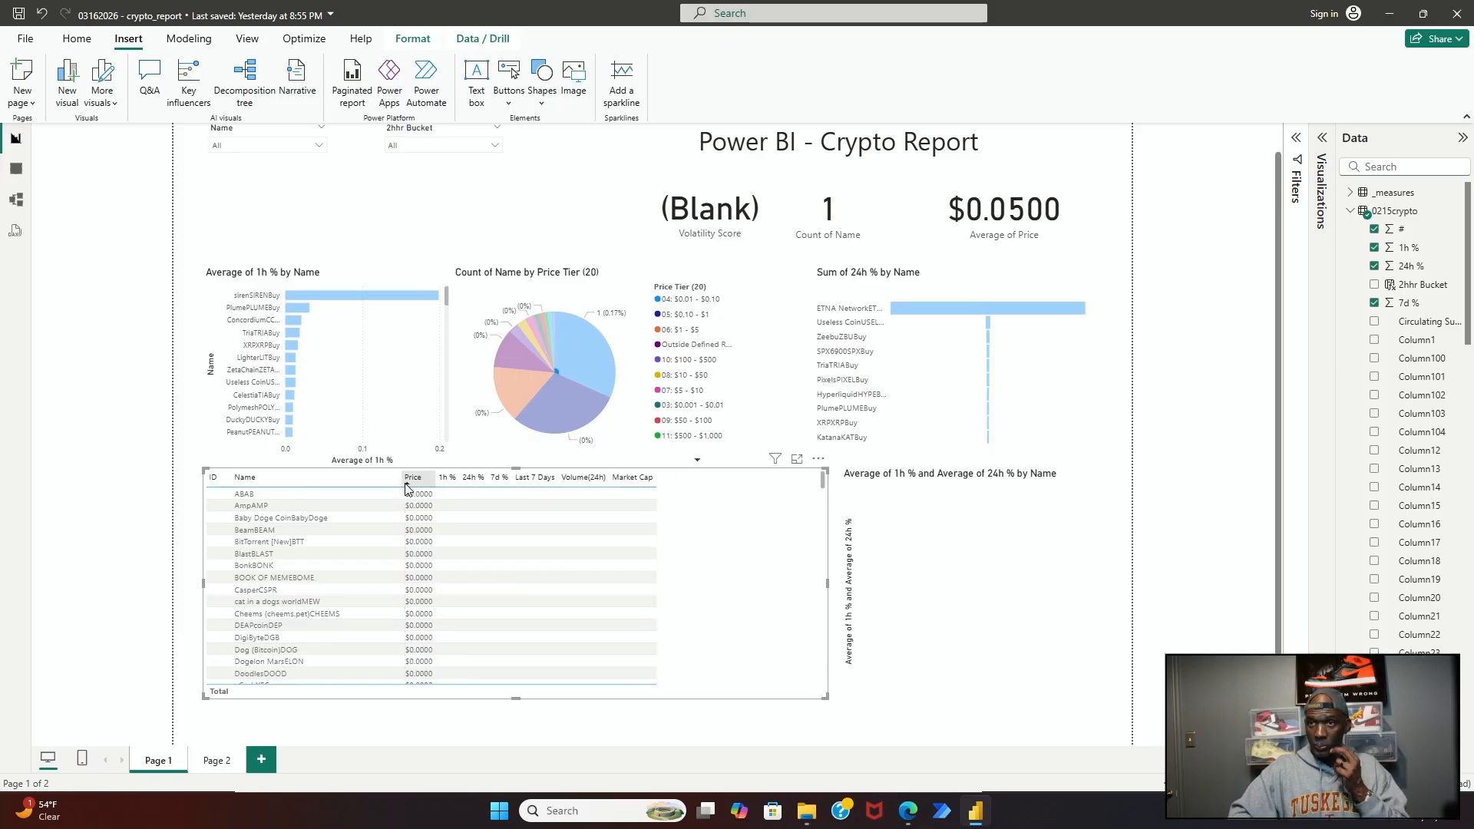
click(406, 486)
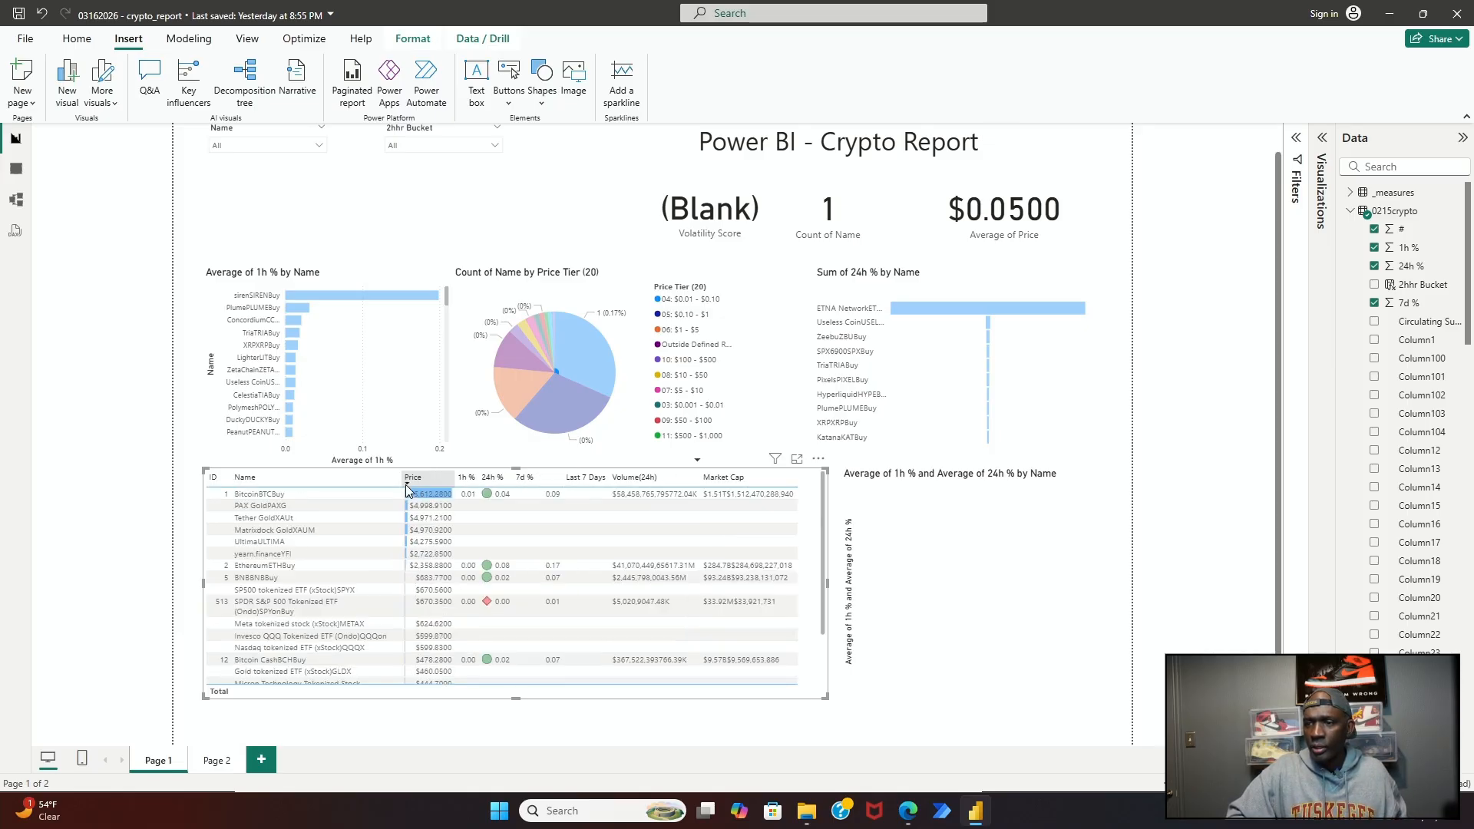
click(425, 493)
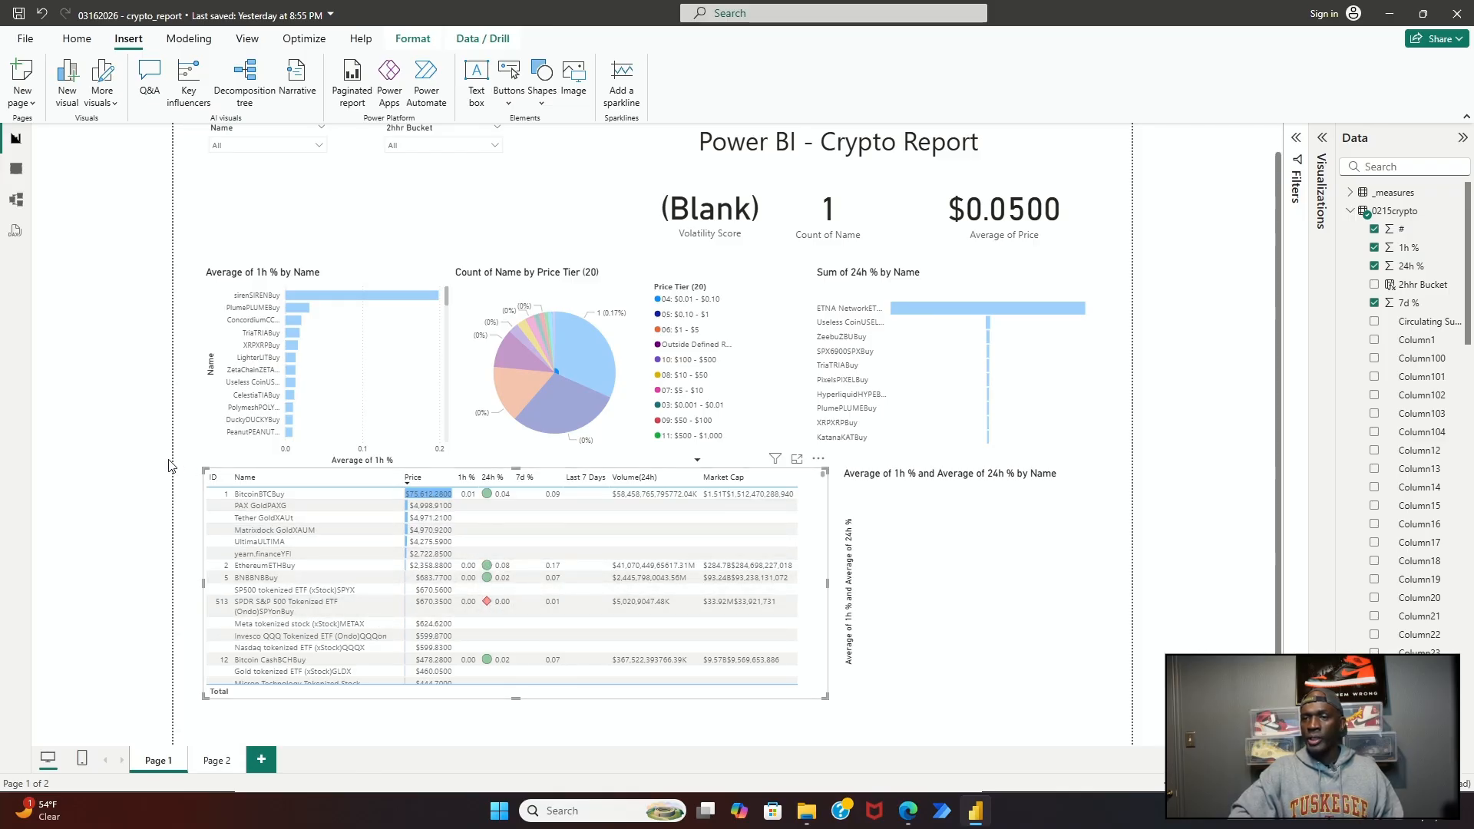
Step: Cross-filter the report by the sirenSIRENBuy bar in the Average of 1h % by Name chart and clear that selection again
click(191, 461)
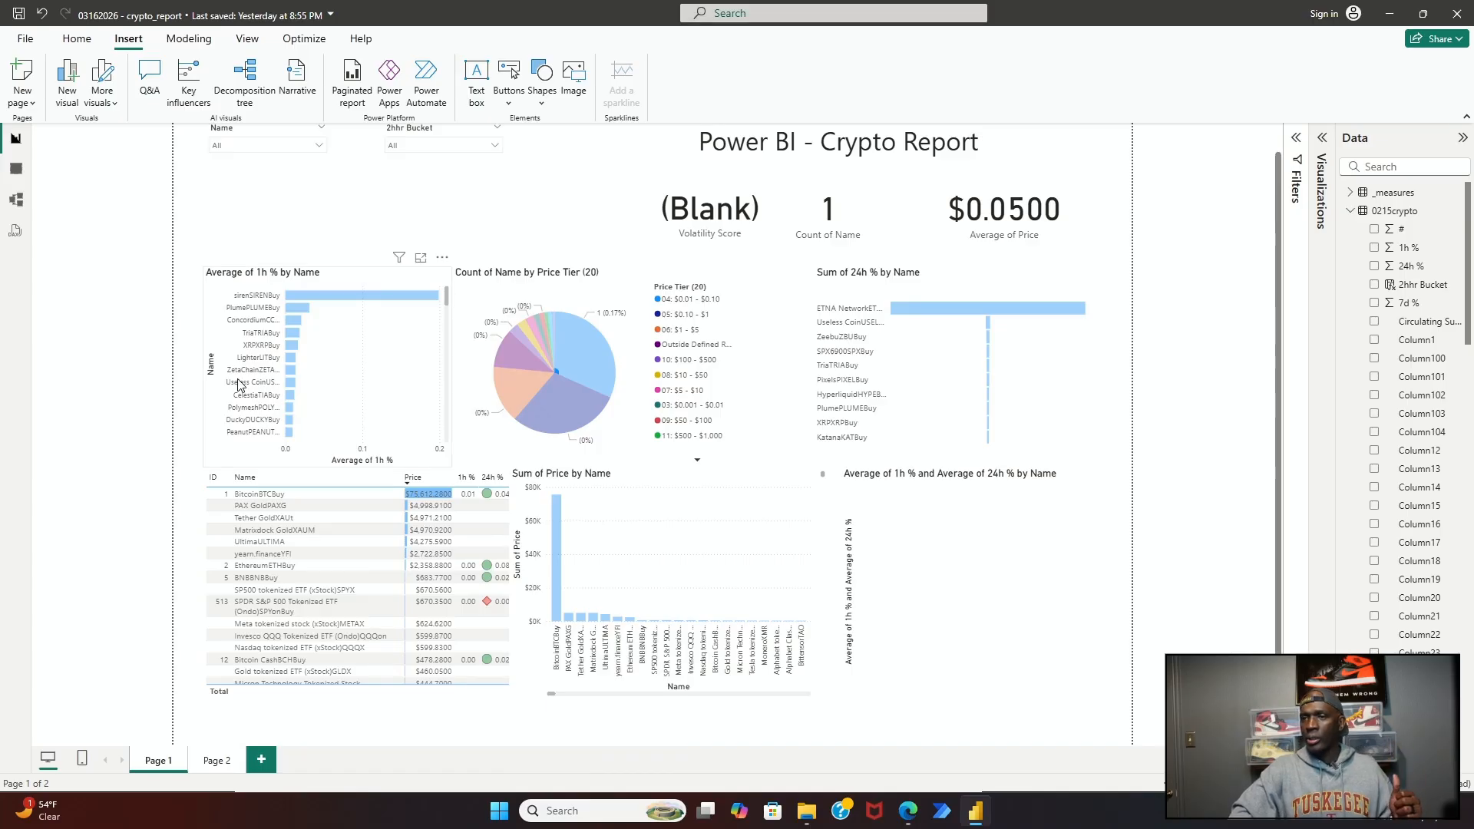
click(328, 302)
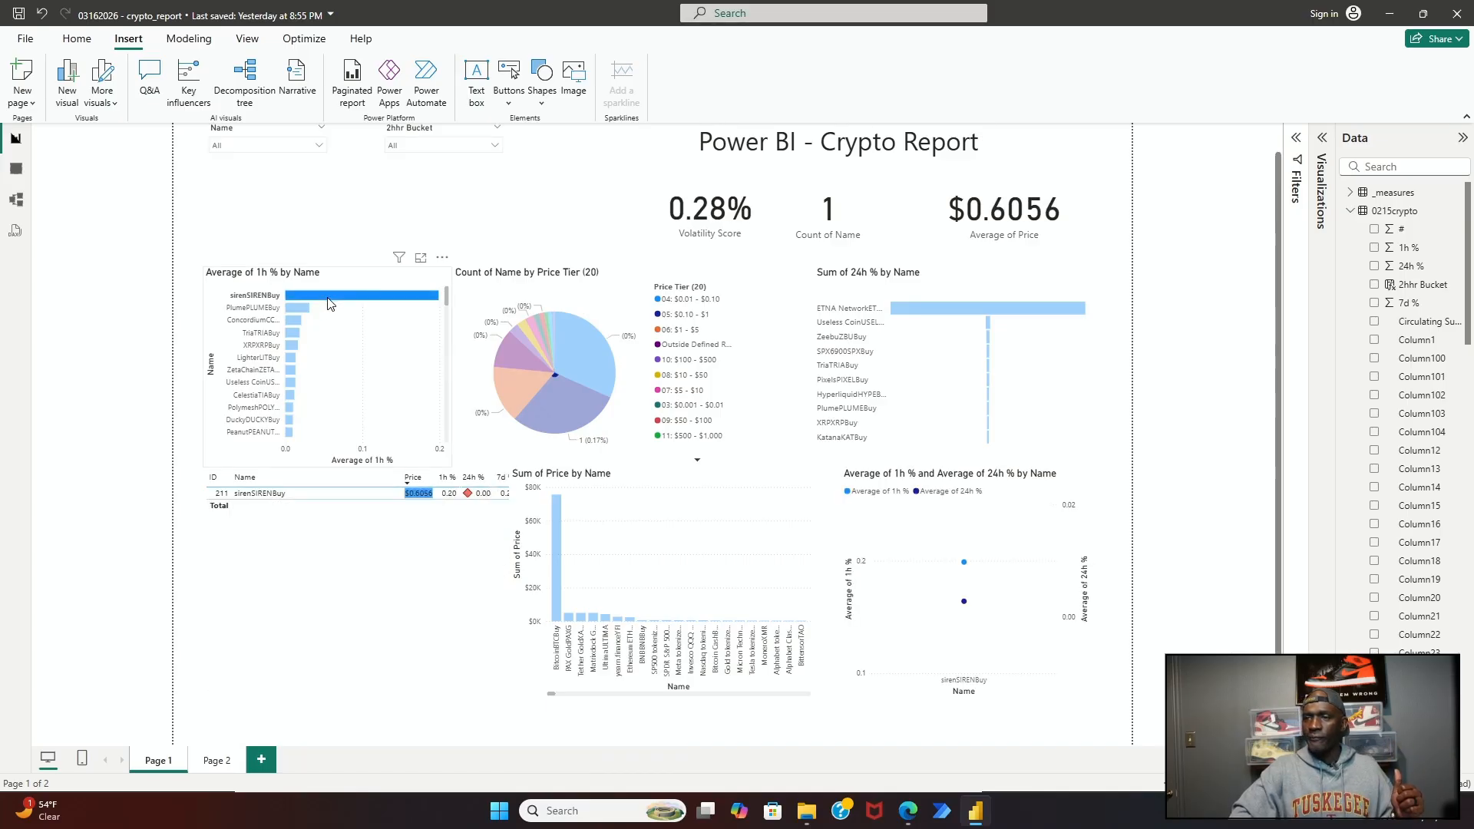
click(328, 302)
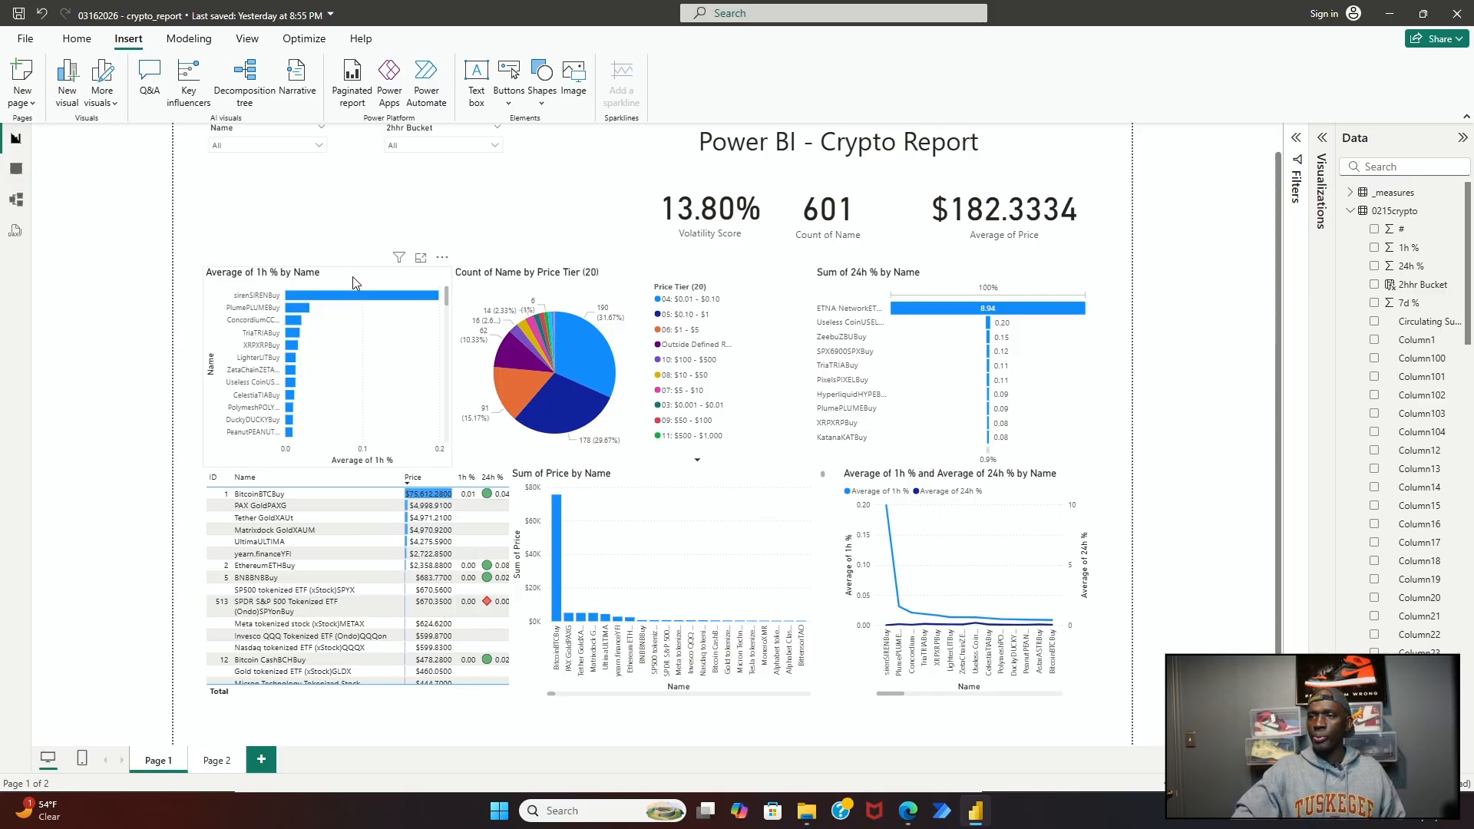
Step: Narrow the Average of 1h % by Name bar chart slightly from its right edge and deselect it
click(354, 274)
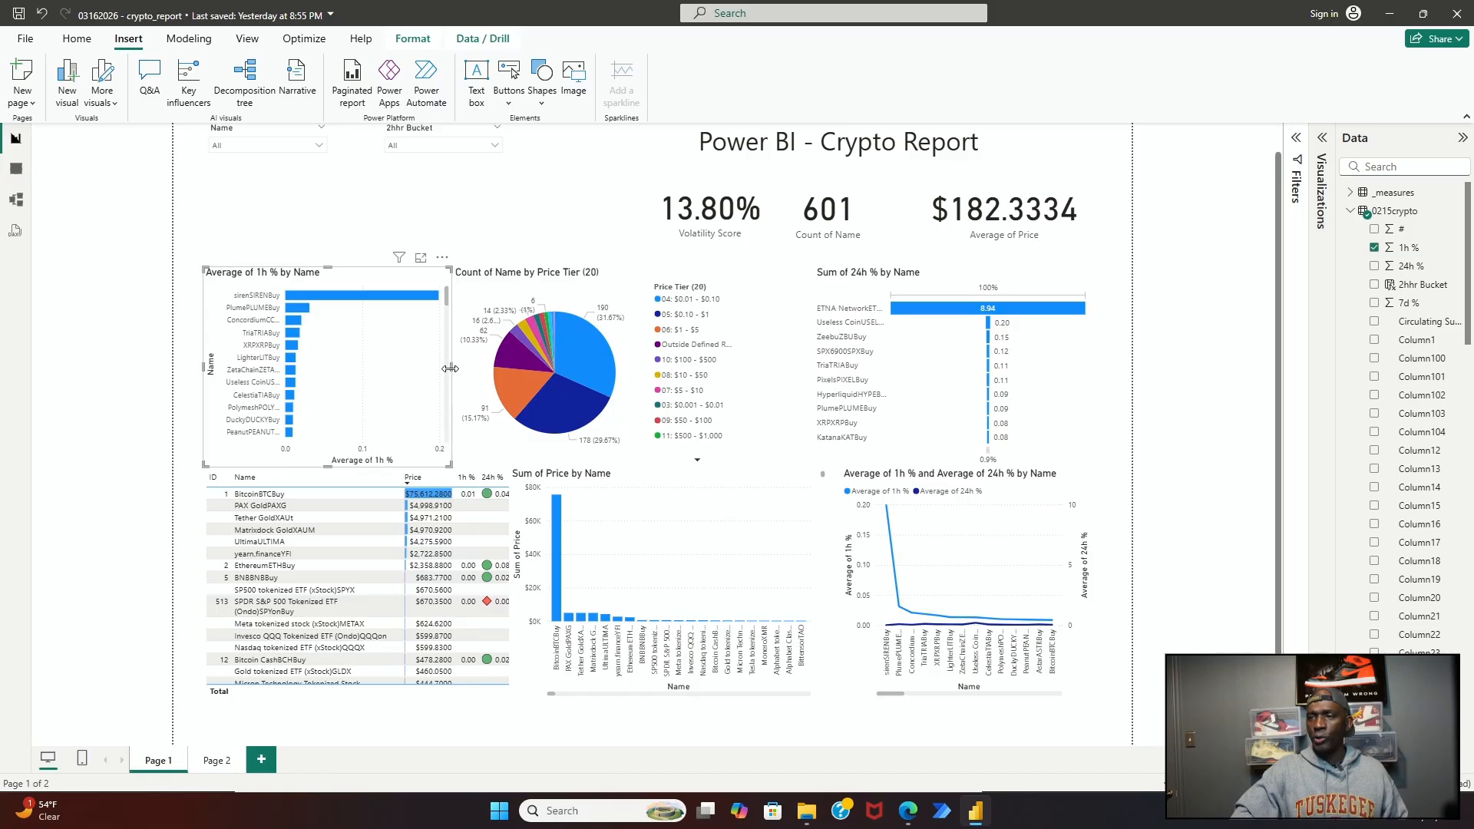
drag(450, 369, 435, 382)
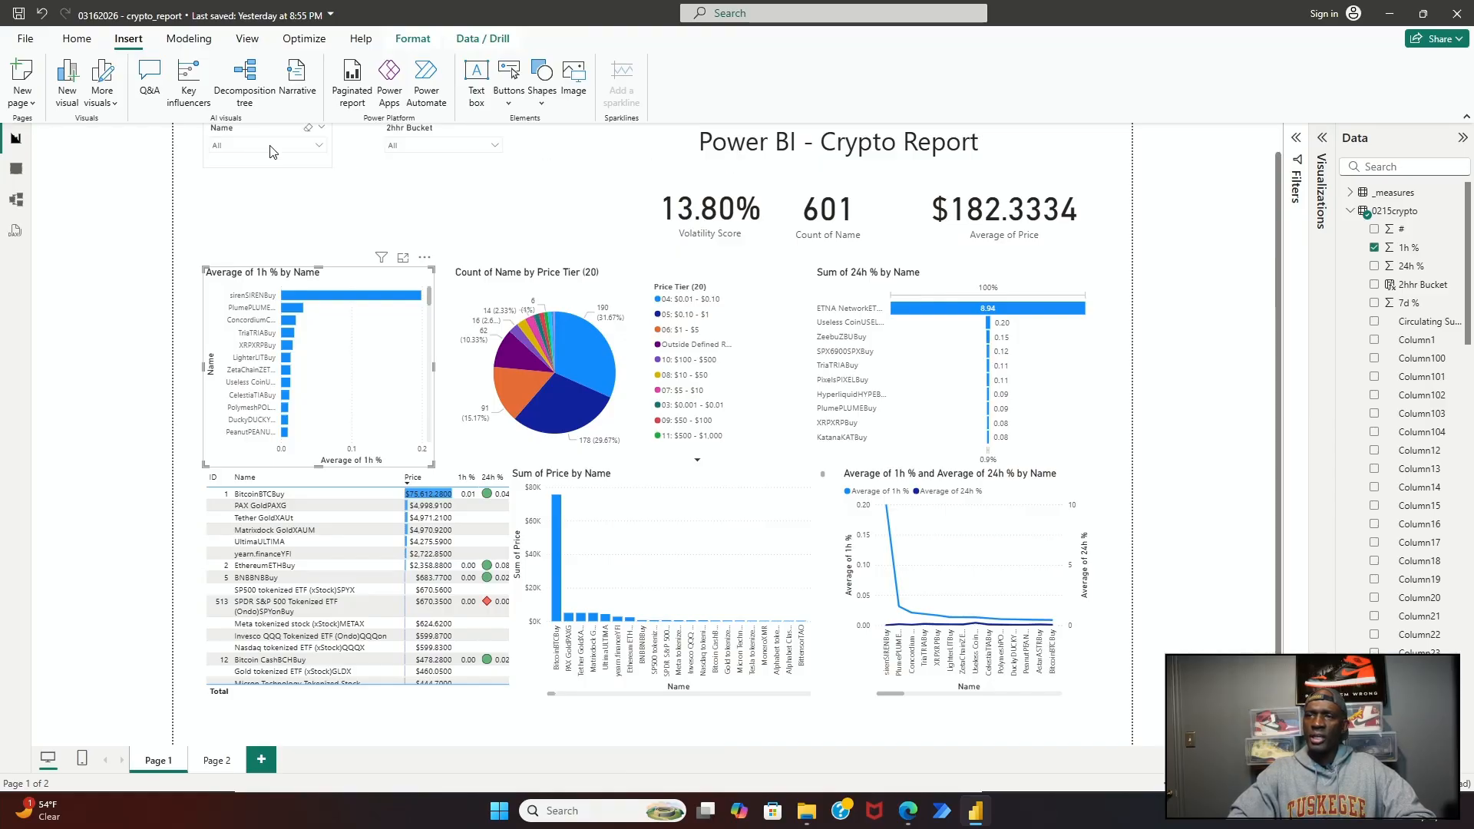
click(290, 206)
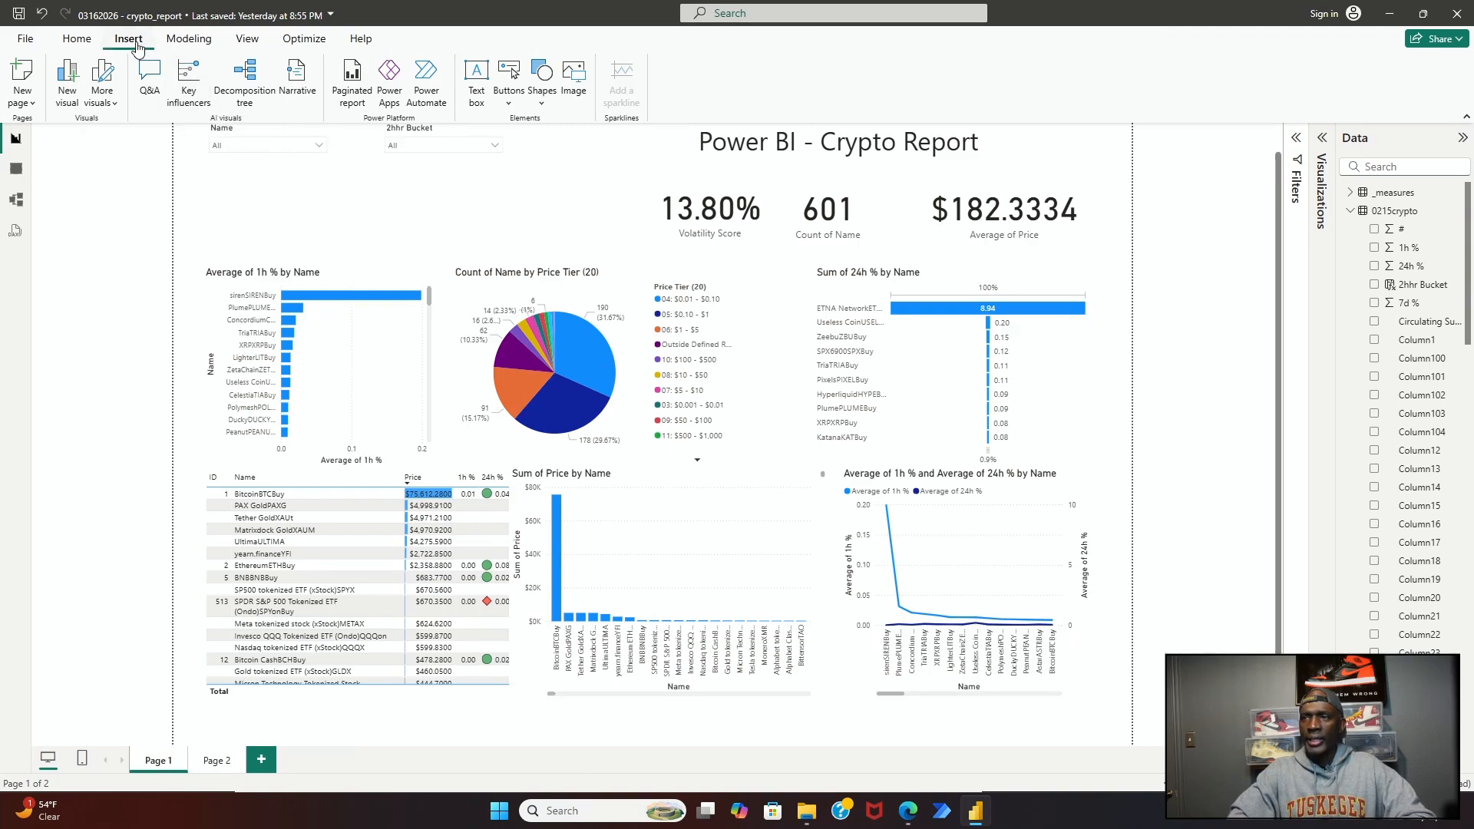
Step: Start inserting an image and look through the PowerOfTheBi folder on drive D for the logo's location
click(566, 75)
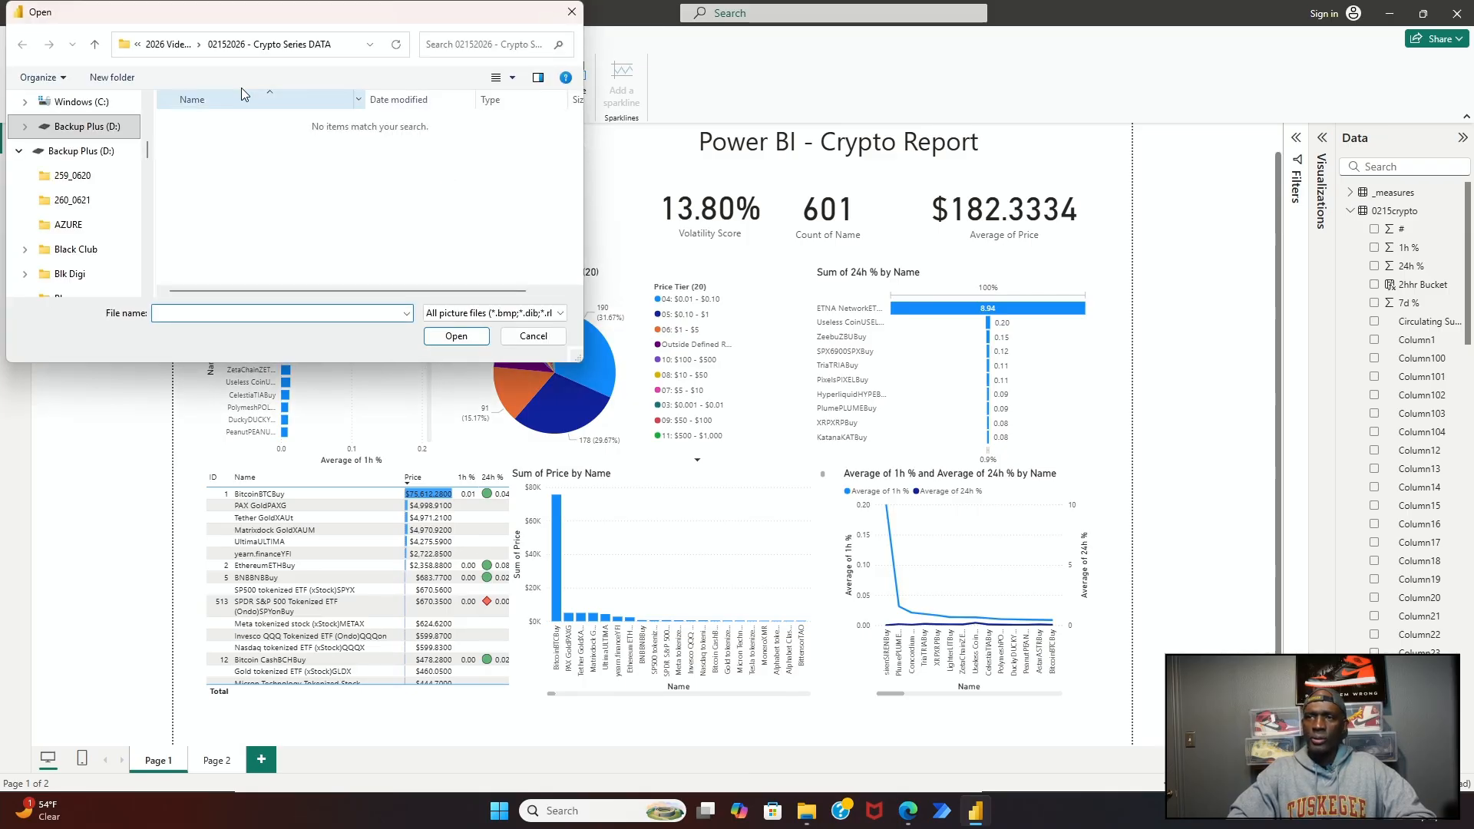
click(95, 45)
click(98, 46)
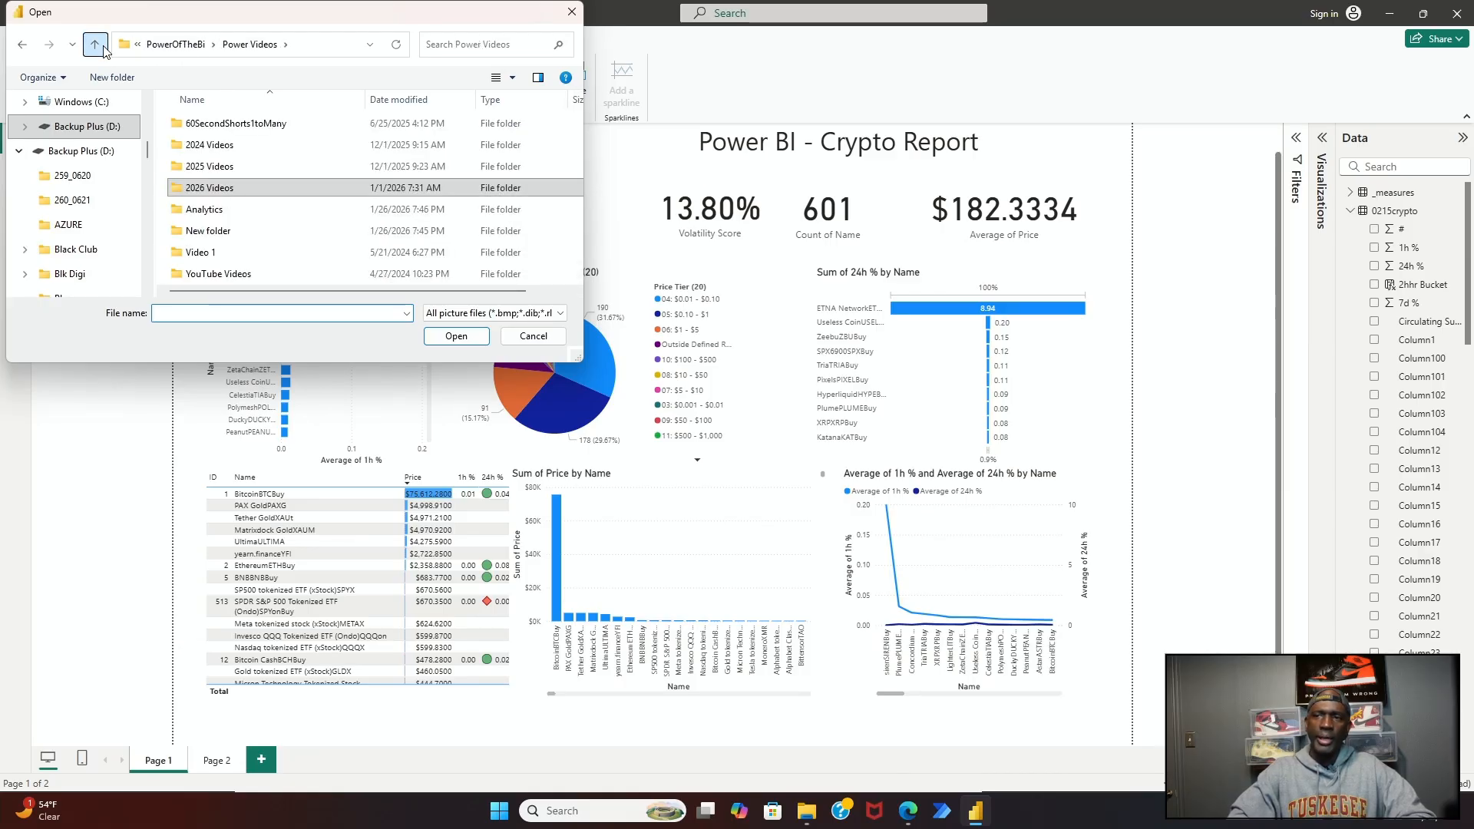
click(95, 46)
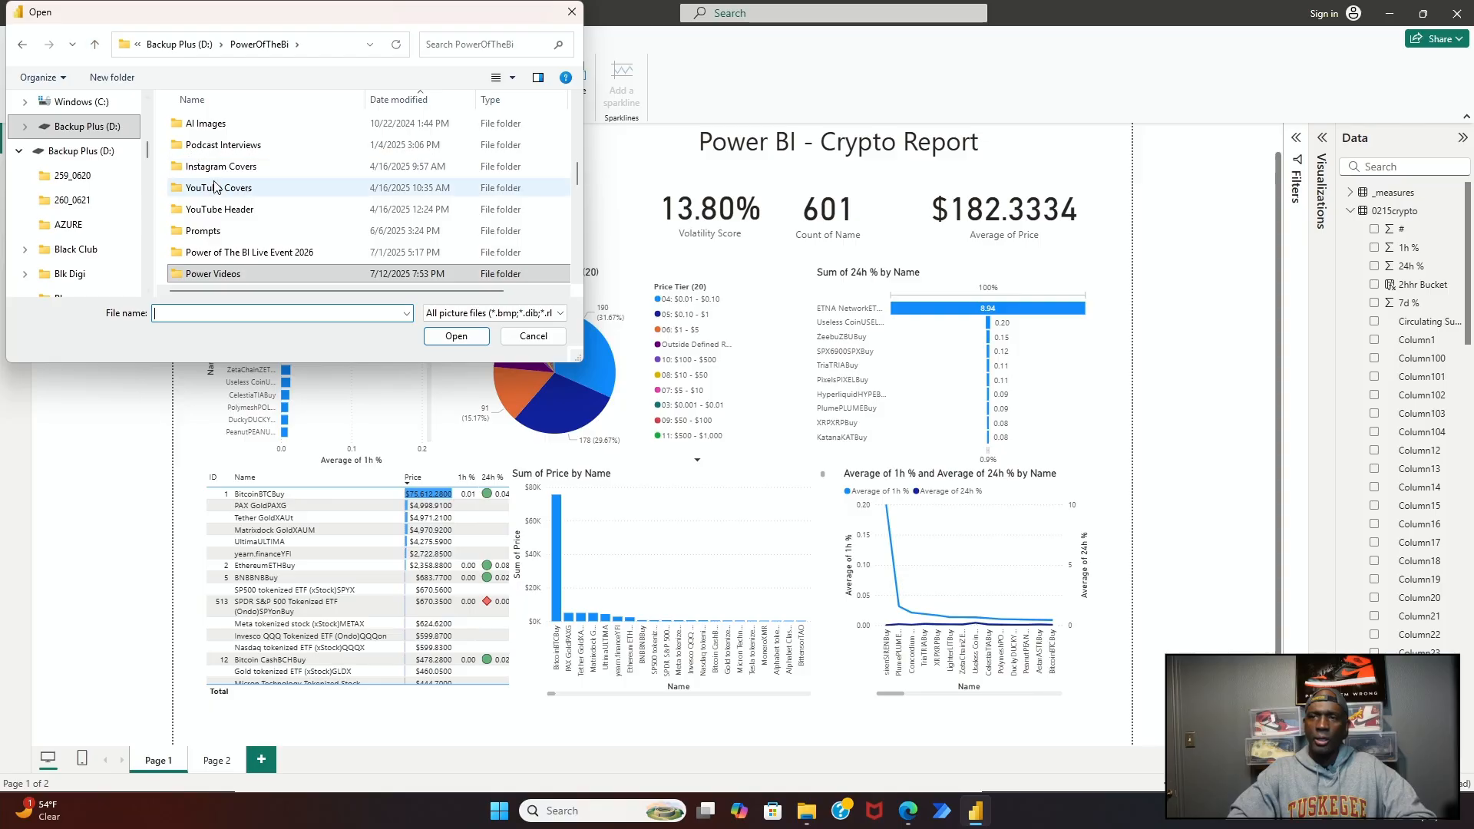
scroll(215, 187, up, 1)
scroll(215, 186, down, 1)
scroll(211, 209, down, 2)
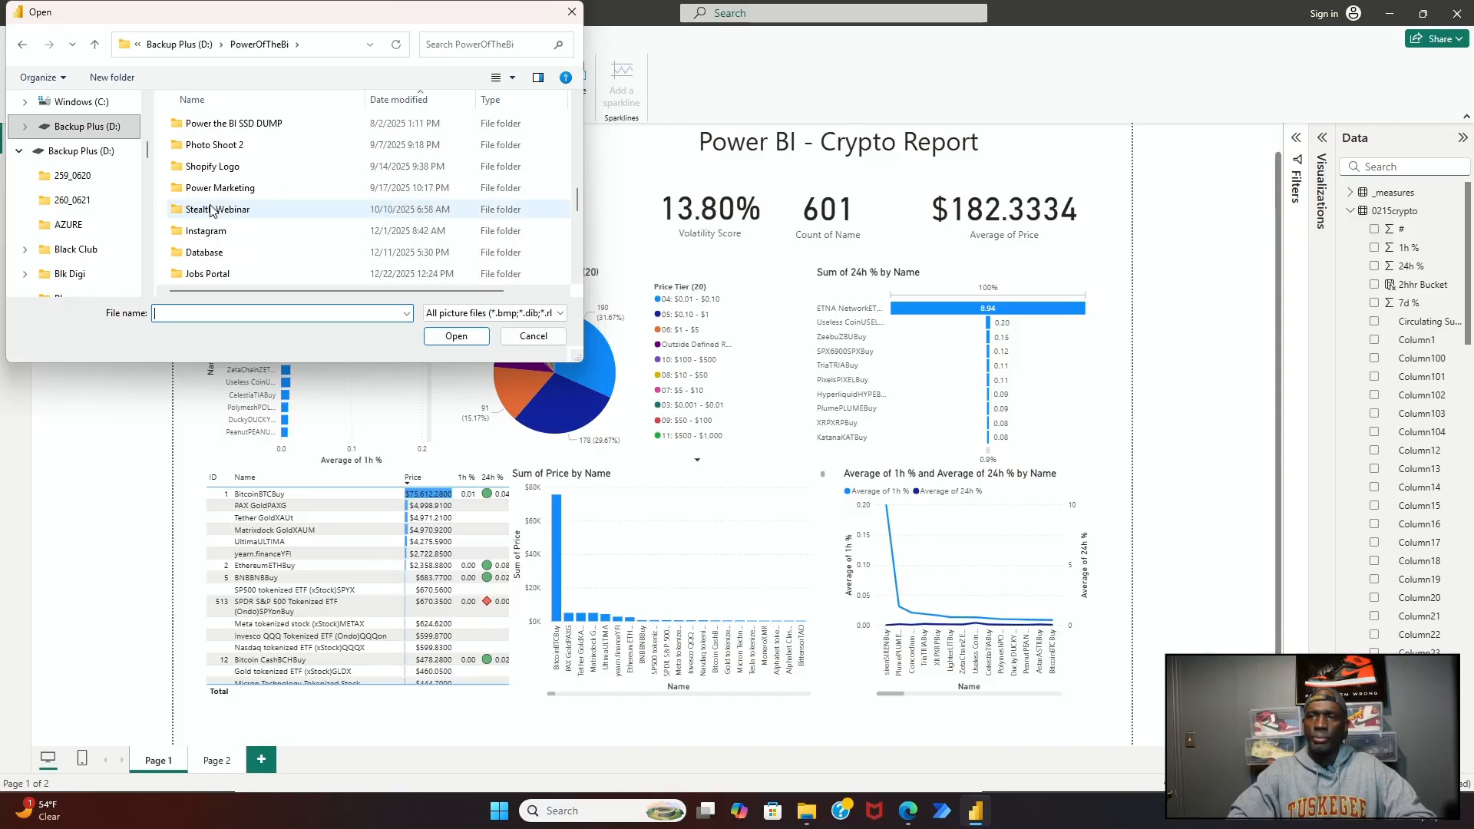
scroll(215, 201, up, 3)
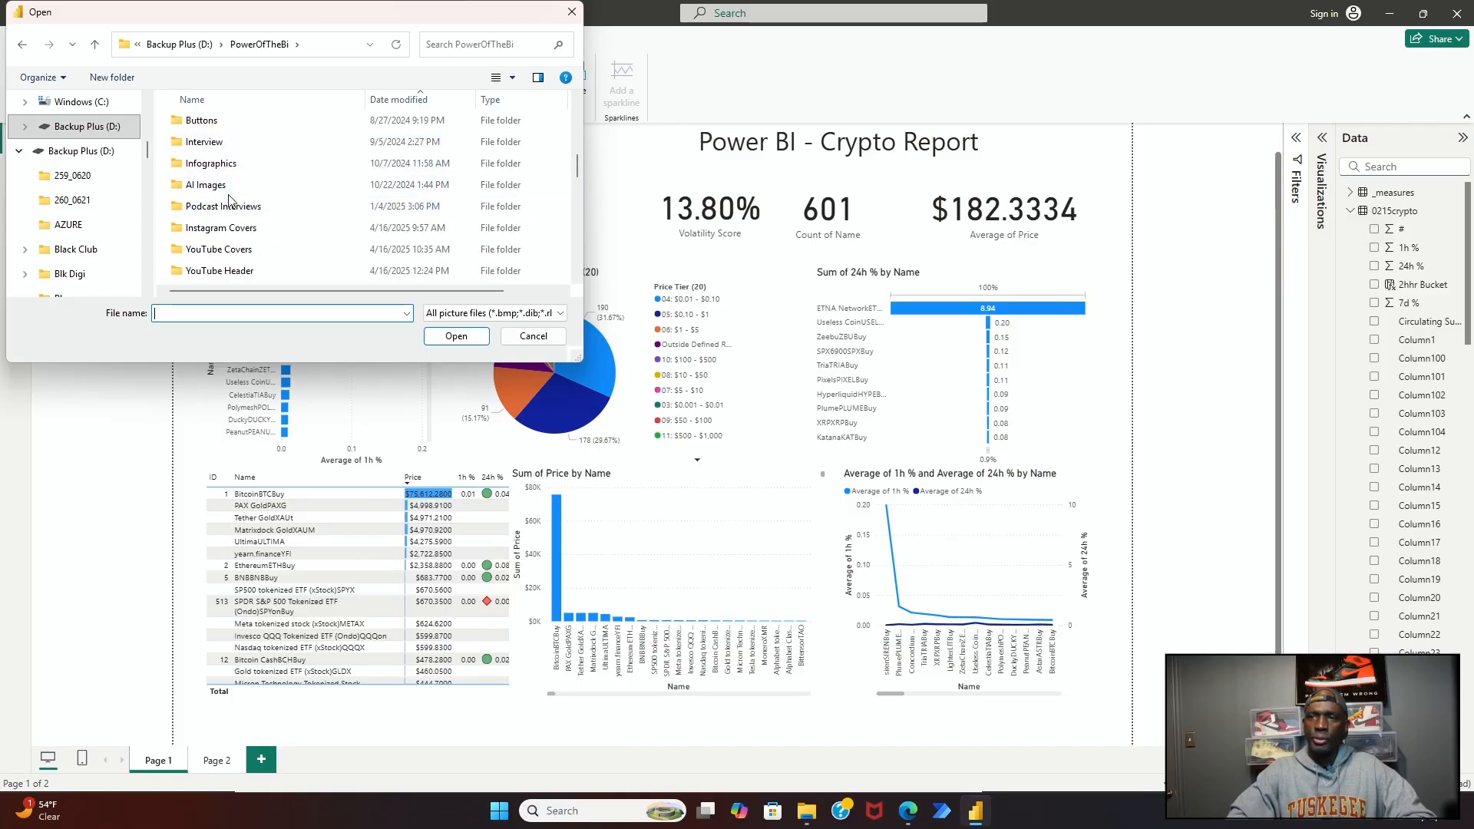
scroll(230, 204, up, 3)
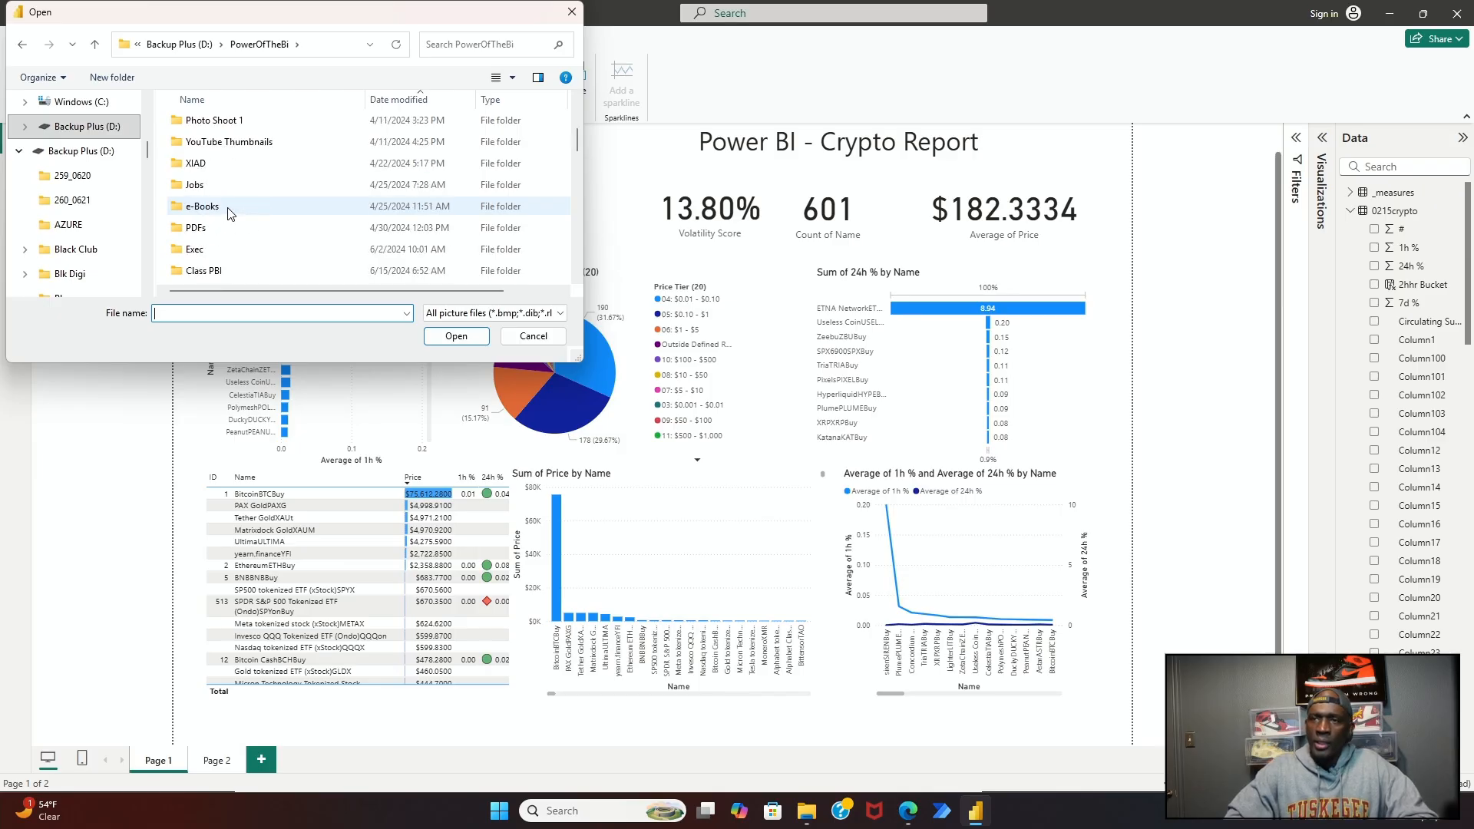
scroll(230, 213, down, 2)
scroll(227, 222, down, 1)
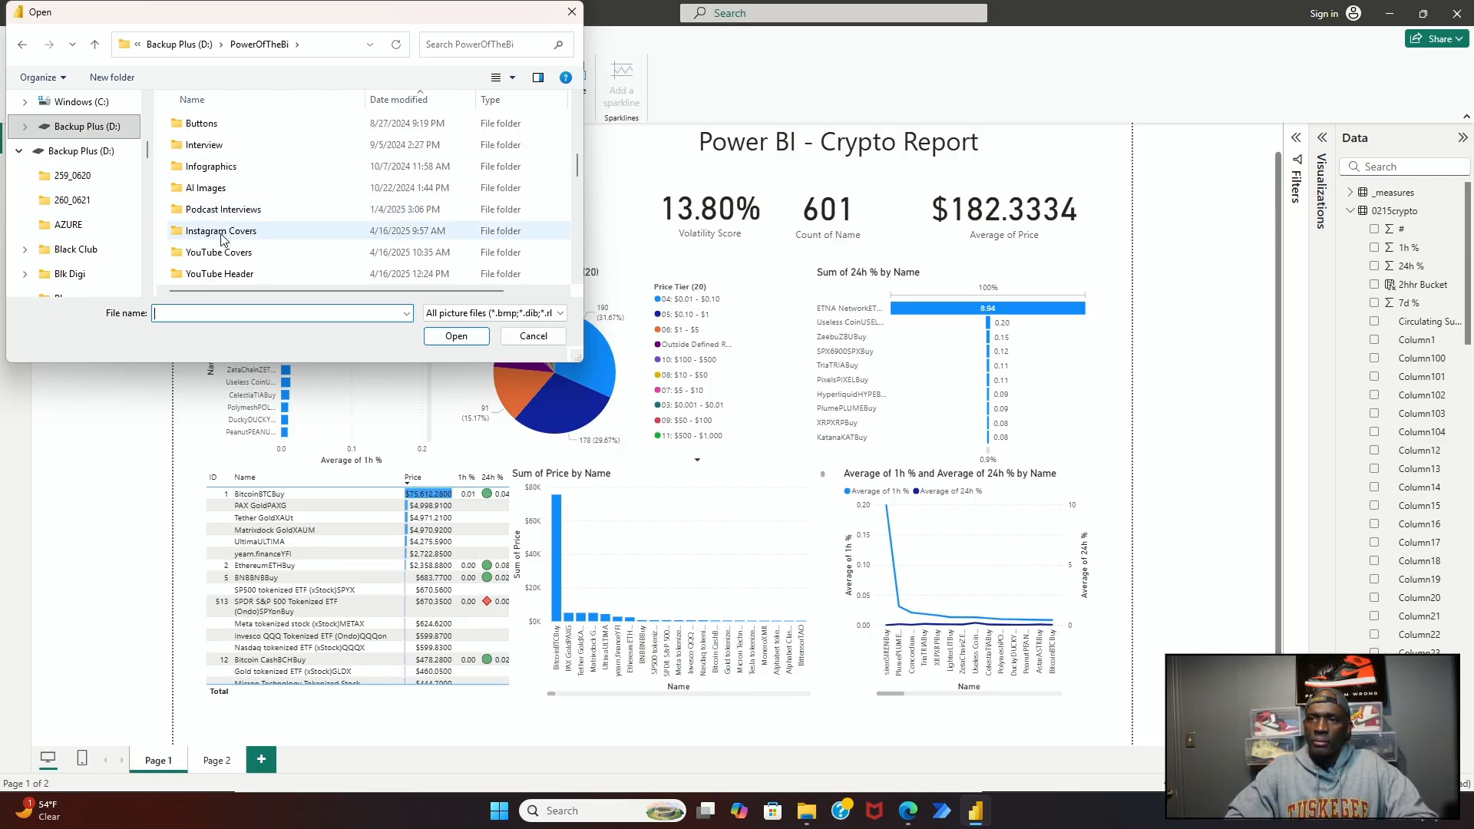
scroll(224, 234, up, 1)
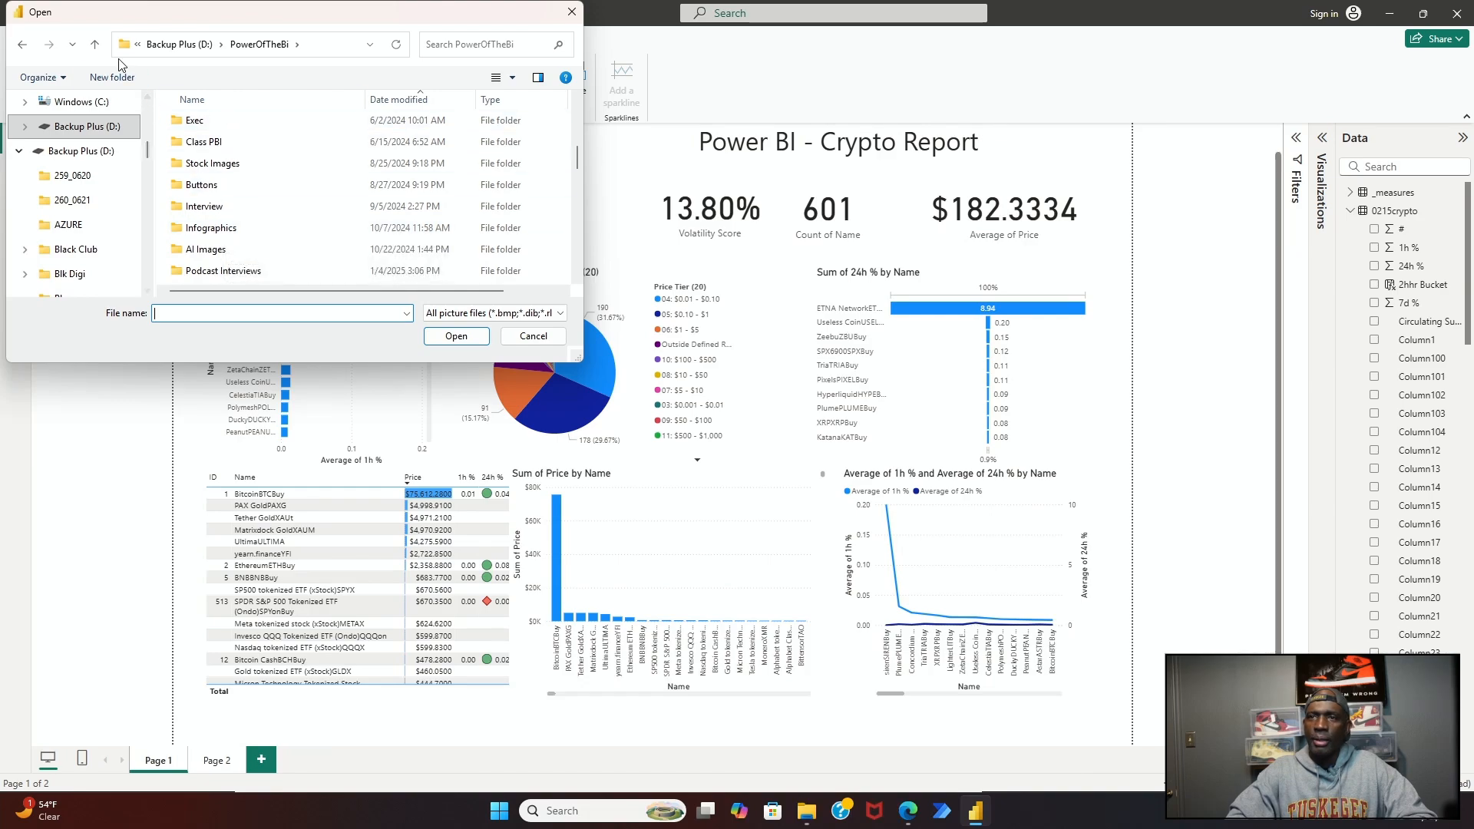
Step: Insert the 1030 logo picture from the Landing Page folder inside PowerOfTheBi into the report page
click(96, 45)
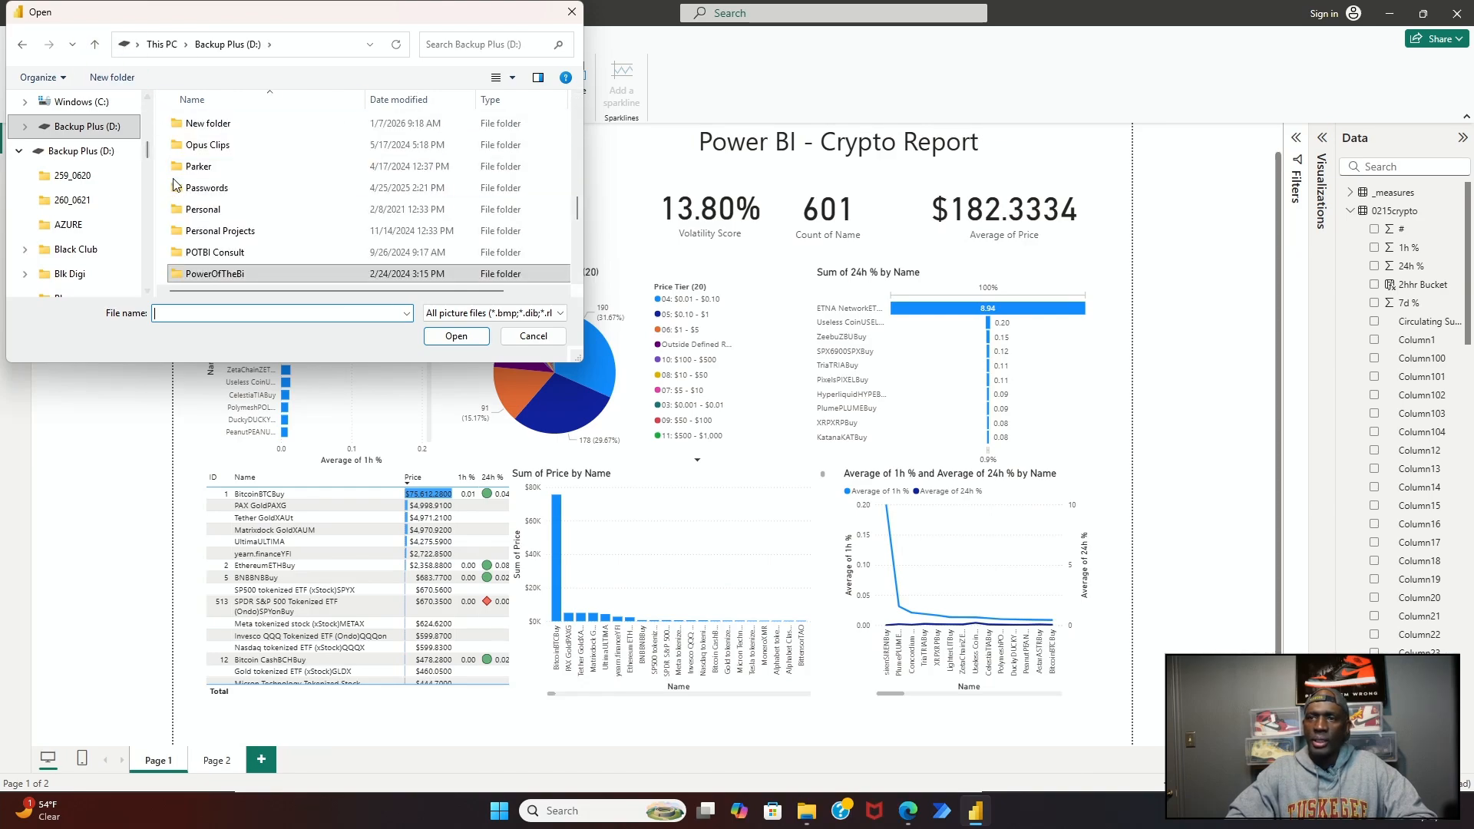
click(213, 278)
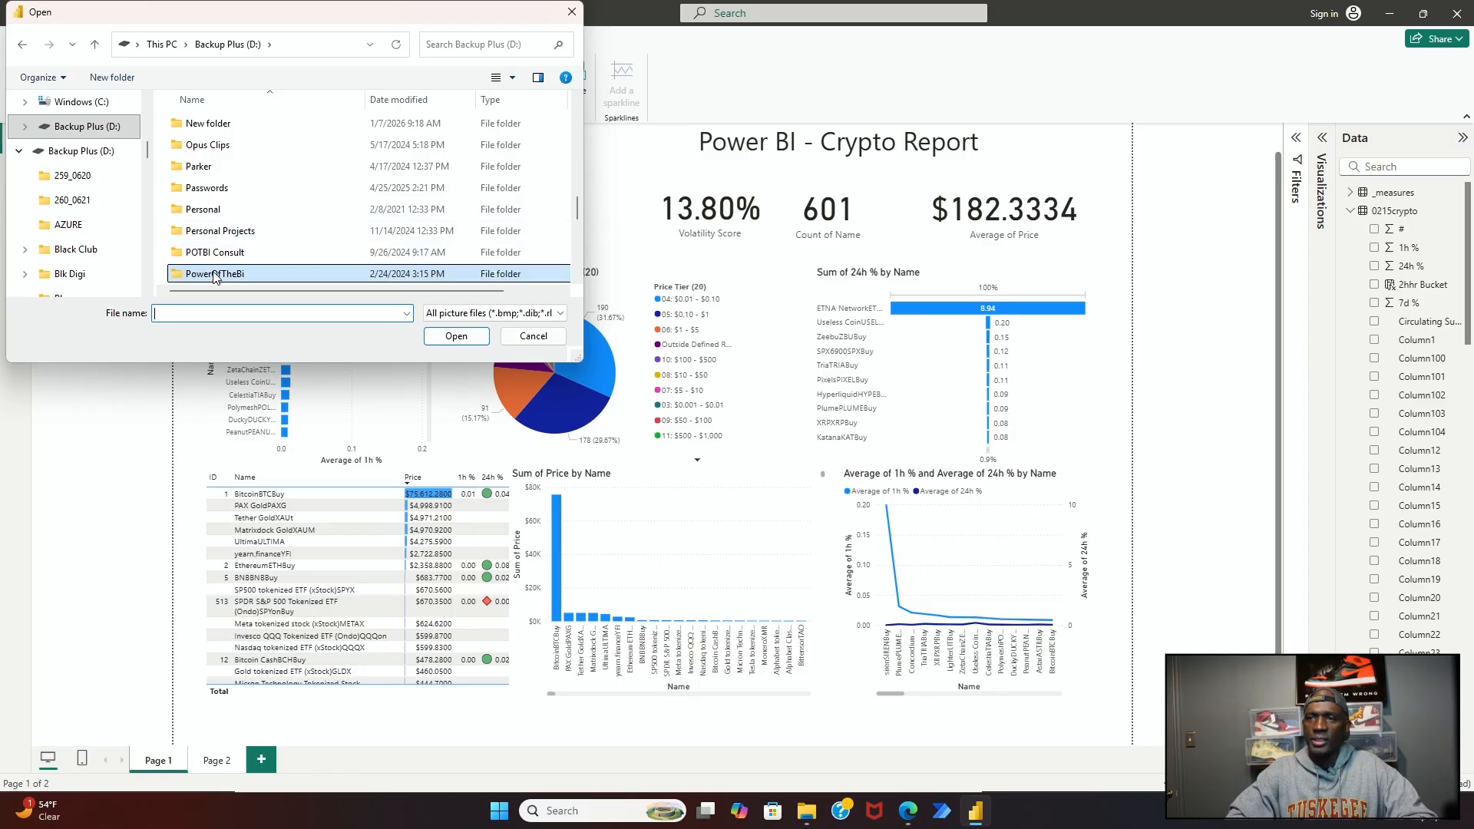
double_click(215, 275)
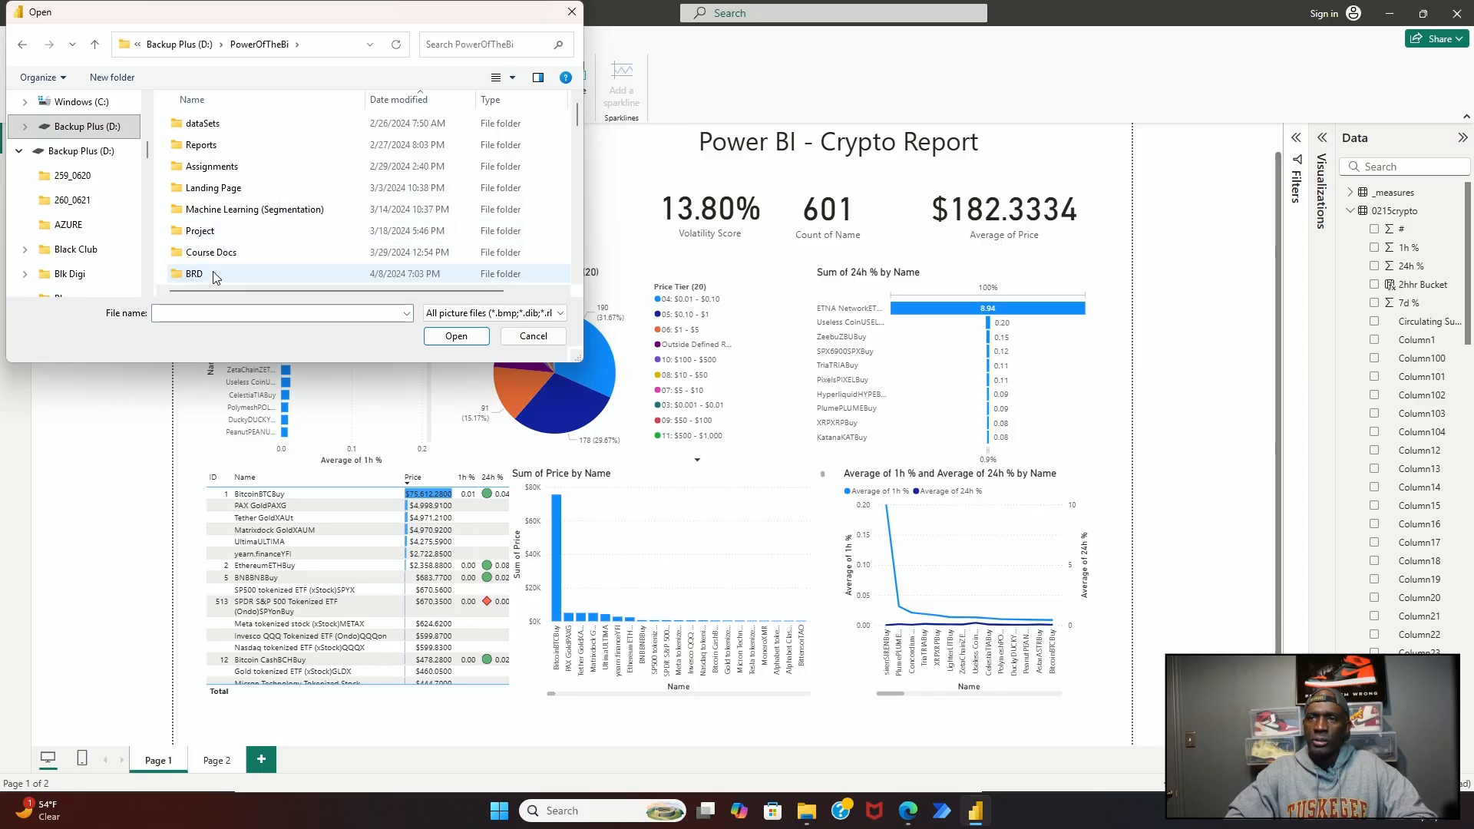
click(217, 187)
double_click(216, 187)
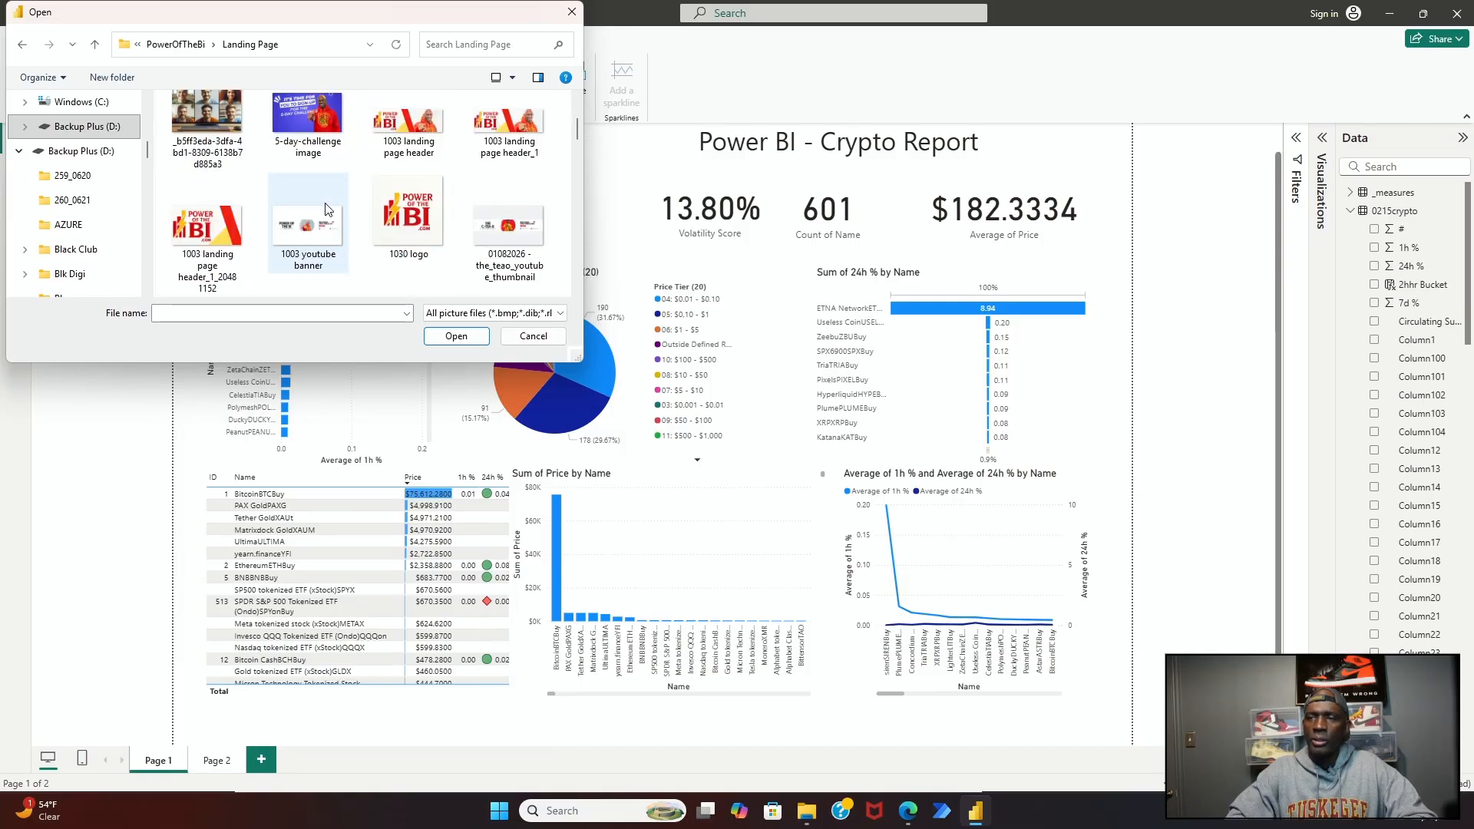
click(415, 222)
double_click(414, 223)
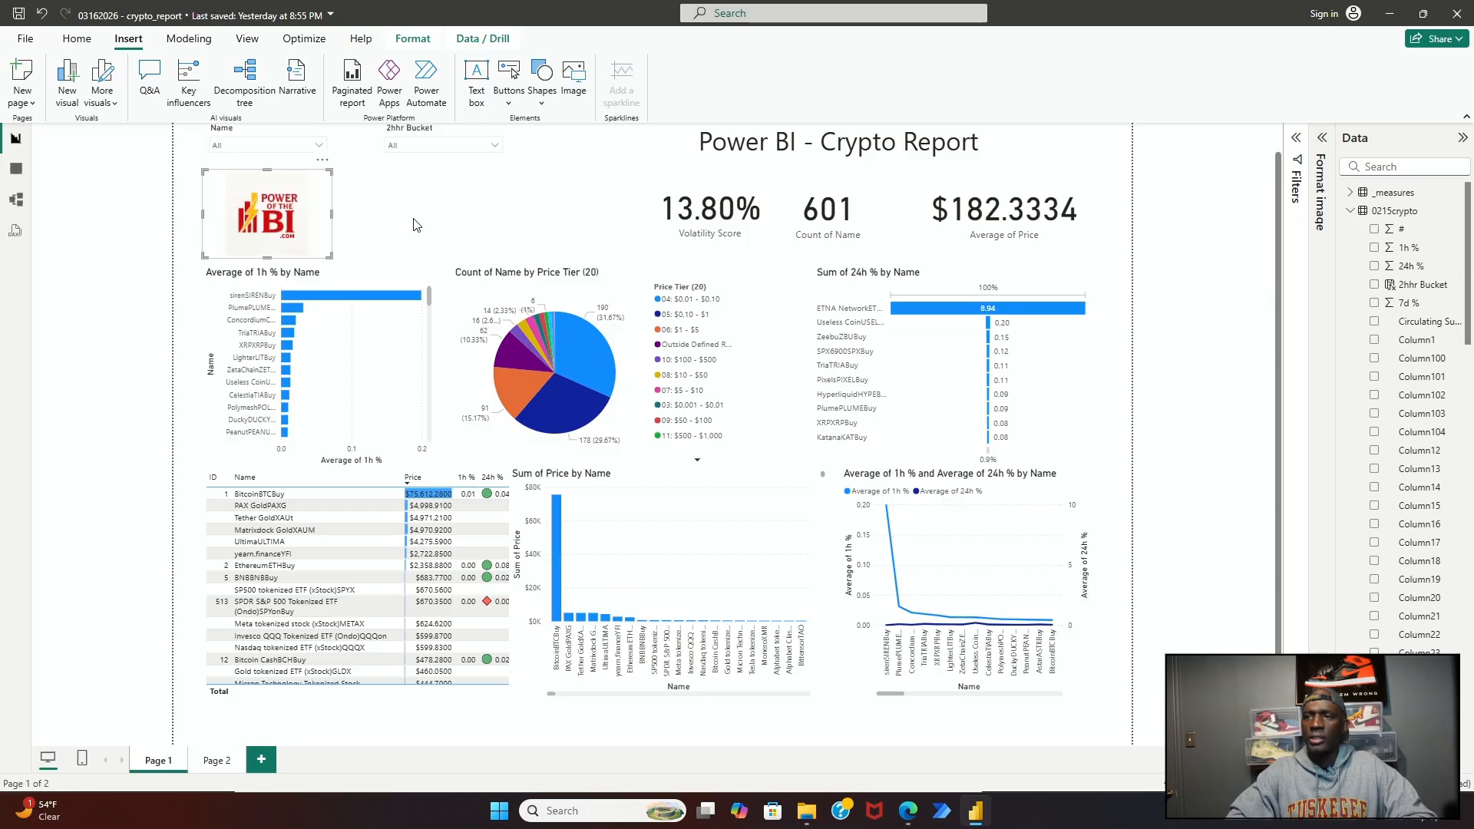
Step: Shrink the Power of the BI logo to roughly half its width by its opposite corners and deselect it
click(415, 224)
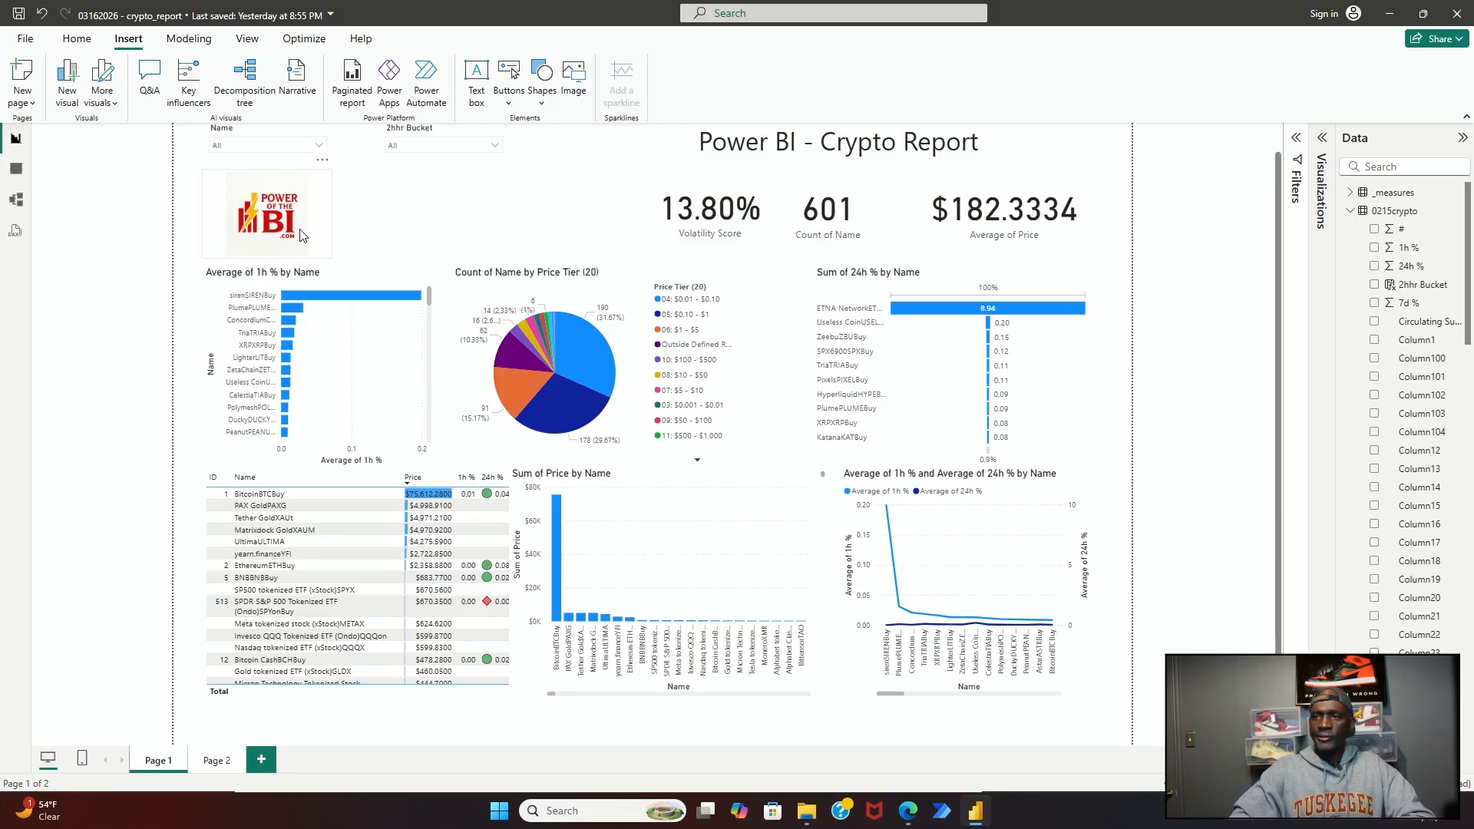
click(331, 255)
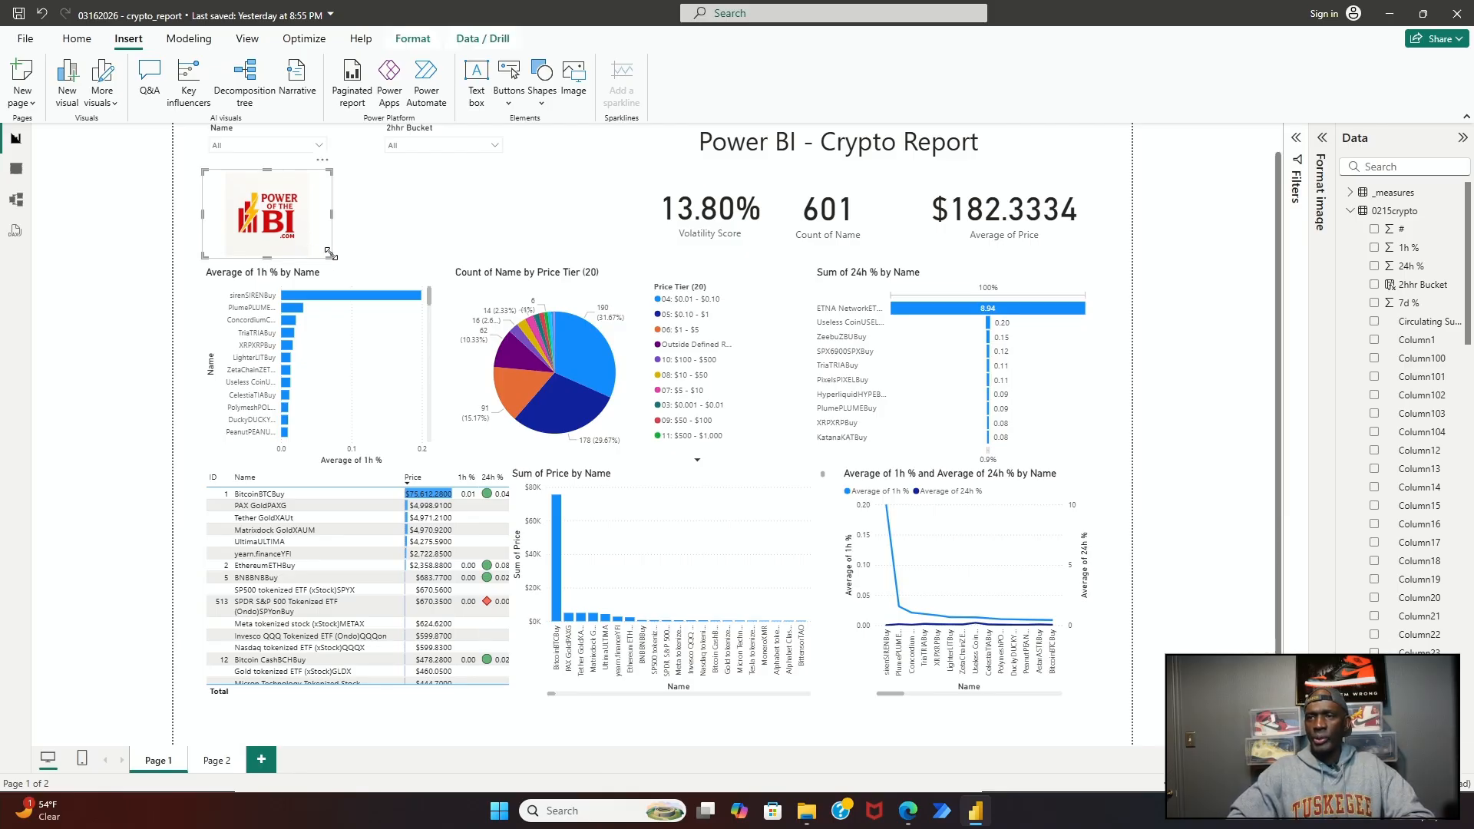
mouse_move(331, 255)
mouse_down()
mouse_move(287, 223)
mouse_move(318, 251)
mouse_up()
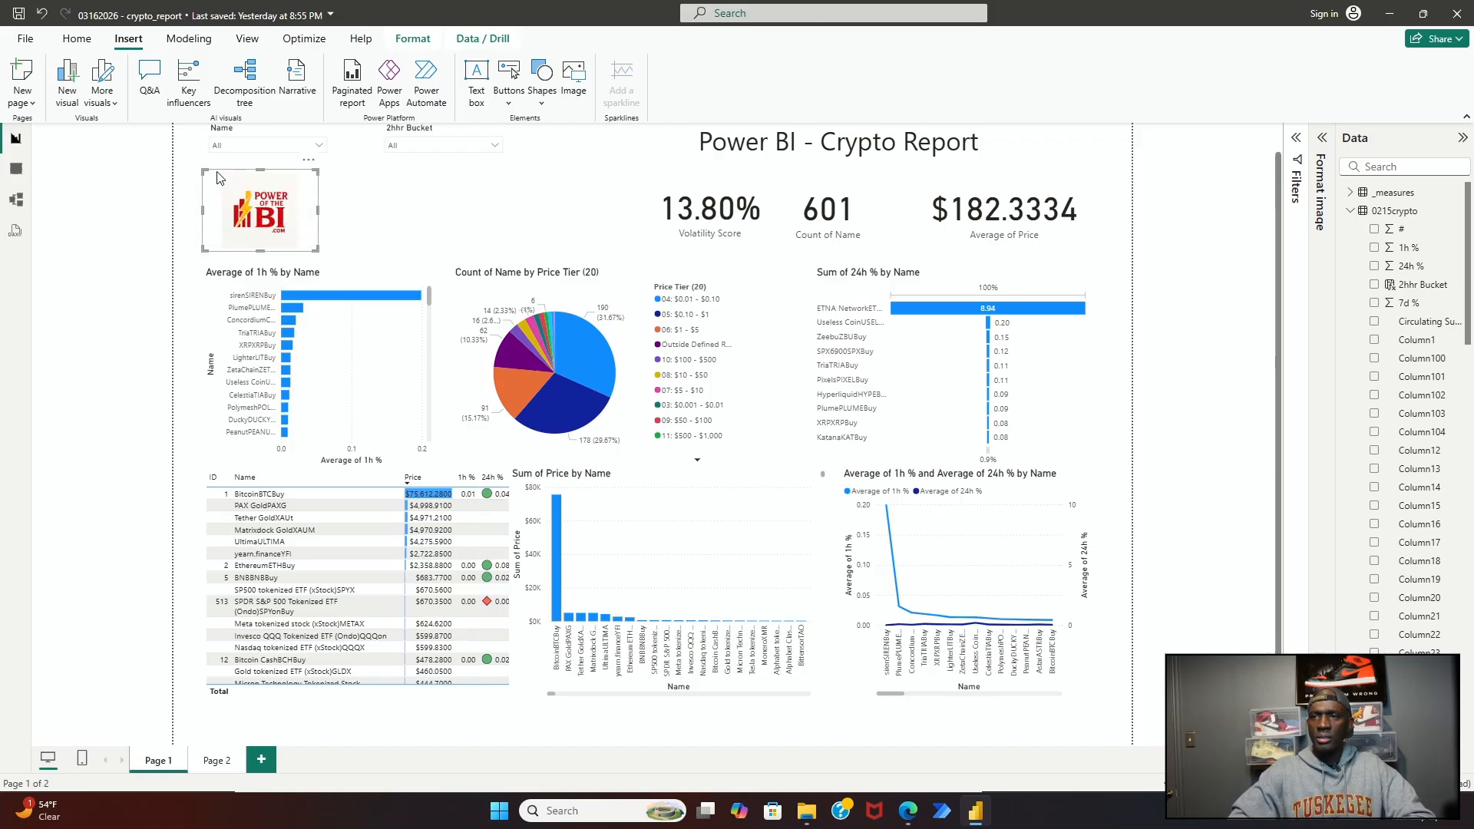
drag(203, 170, 257, 208)
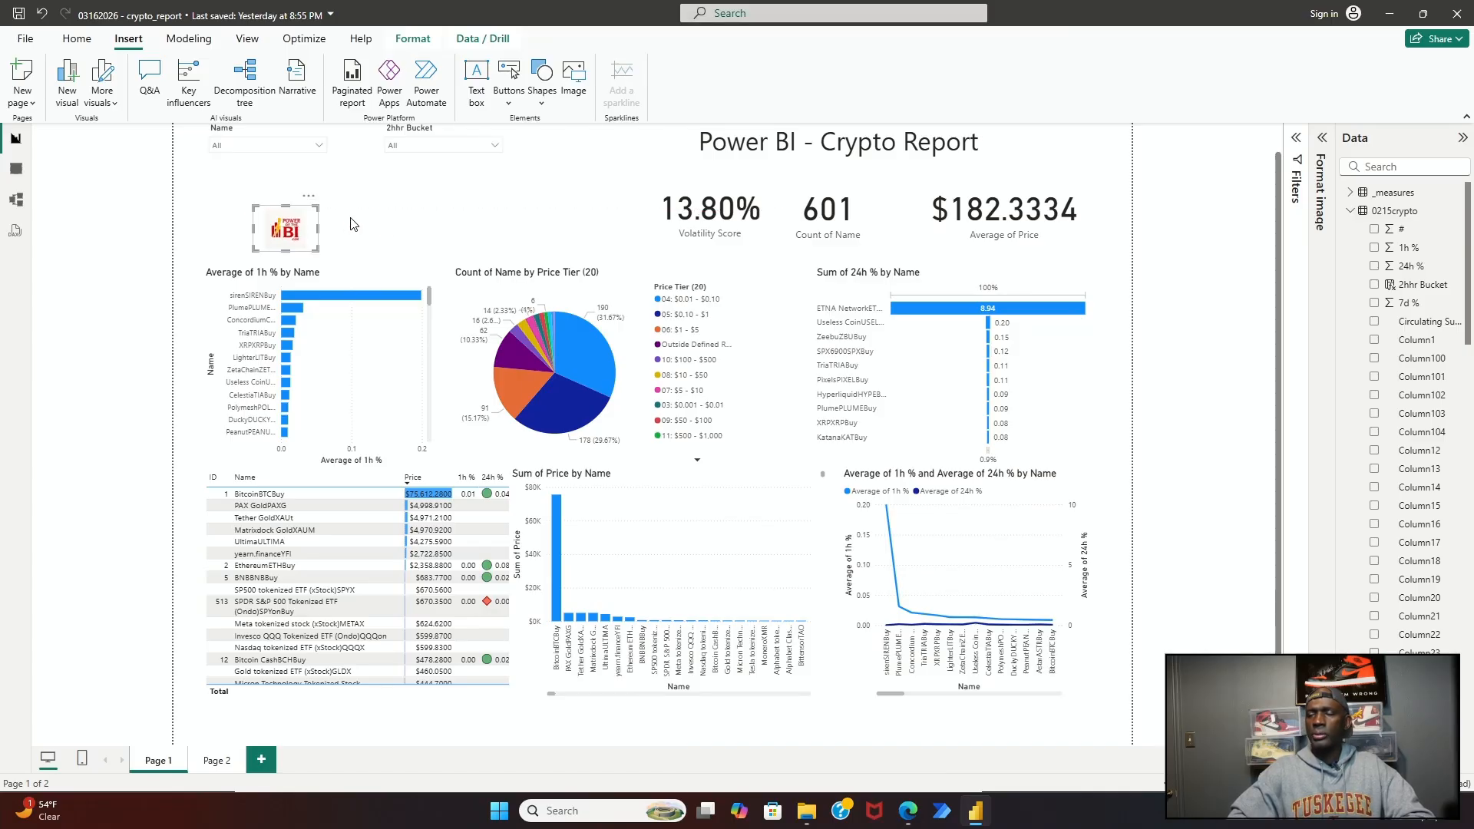
click(386, 233)
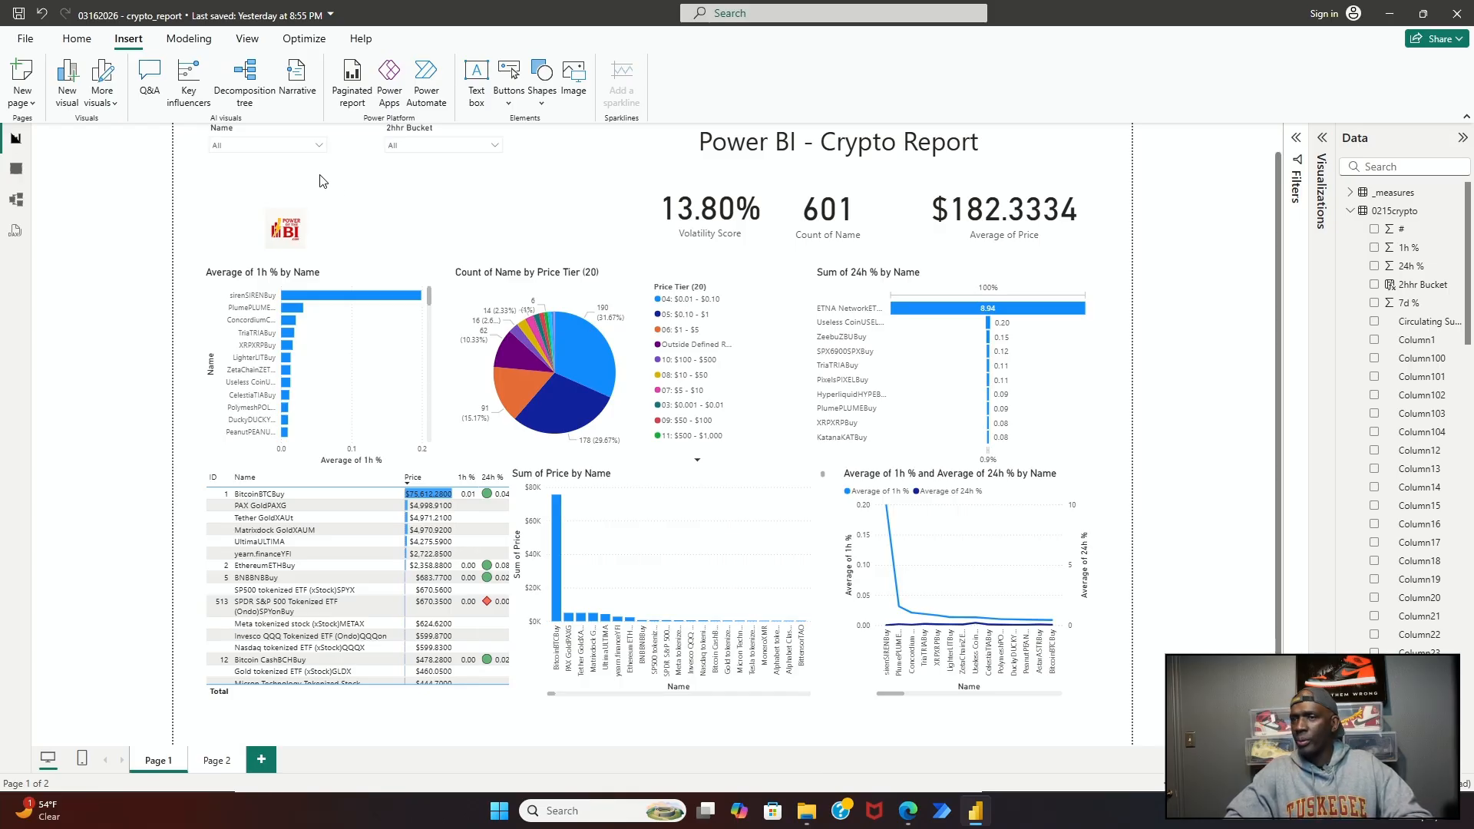
Step: Move the logo to the page's left margin, directly below the Name slicer
click(318, 227)
drag(318, 227, 562, 196)
drag(559, 198, 248, 190)
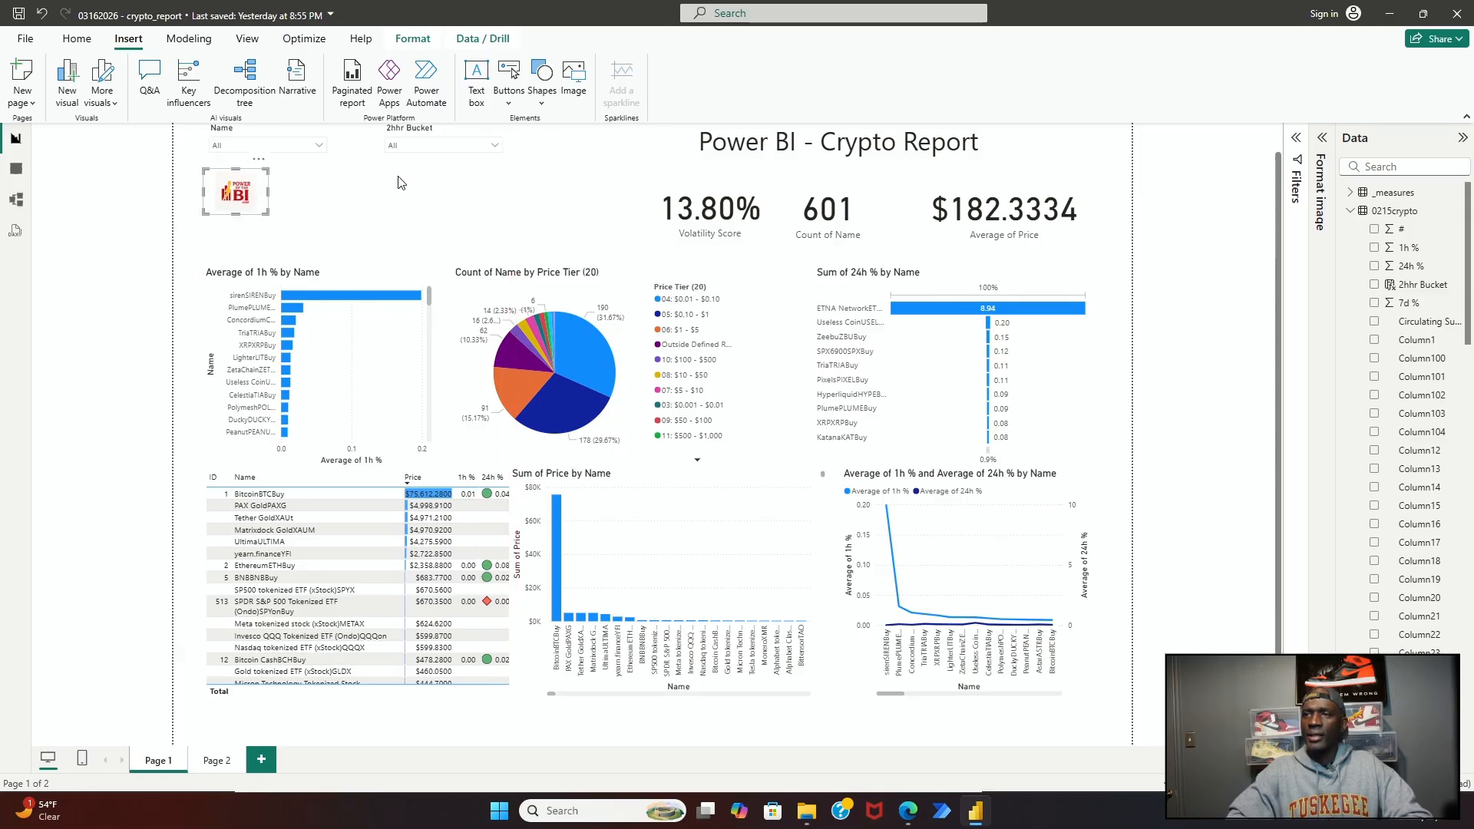
Step: Move the Name and 2hhr Bucket slicers beside the logo, with Name nearest to it and 2hhr Bucket to its right
drag(427, 167, 507, 215)
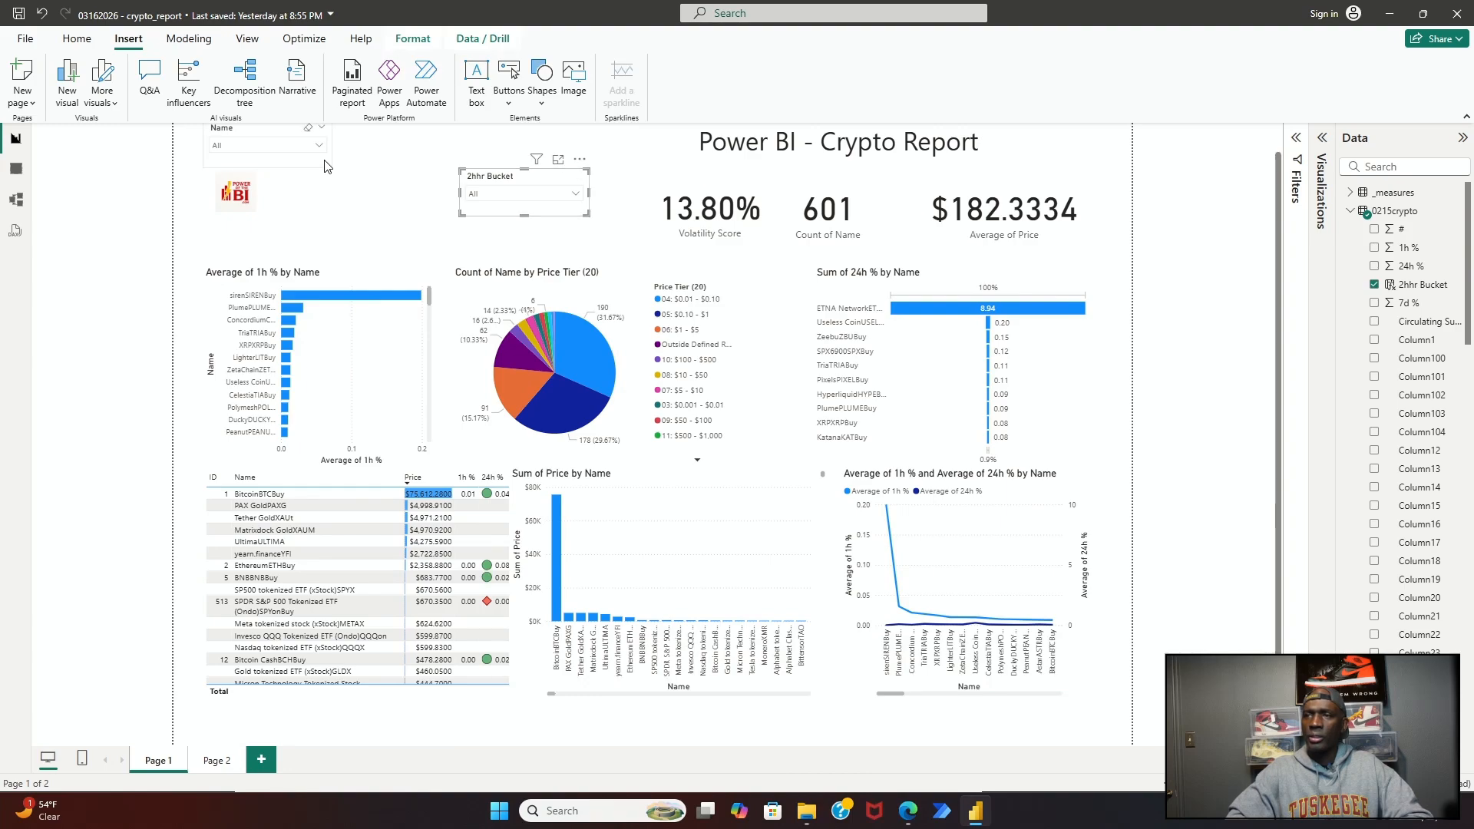
click(328, 166)
drag(330, 168, 399, 198)
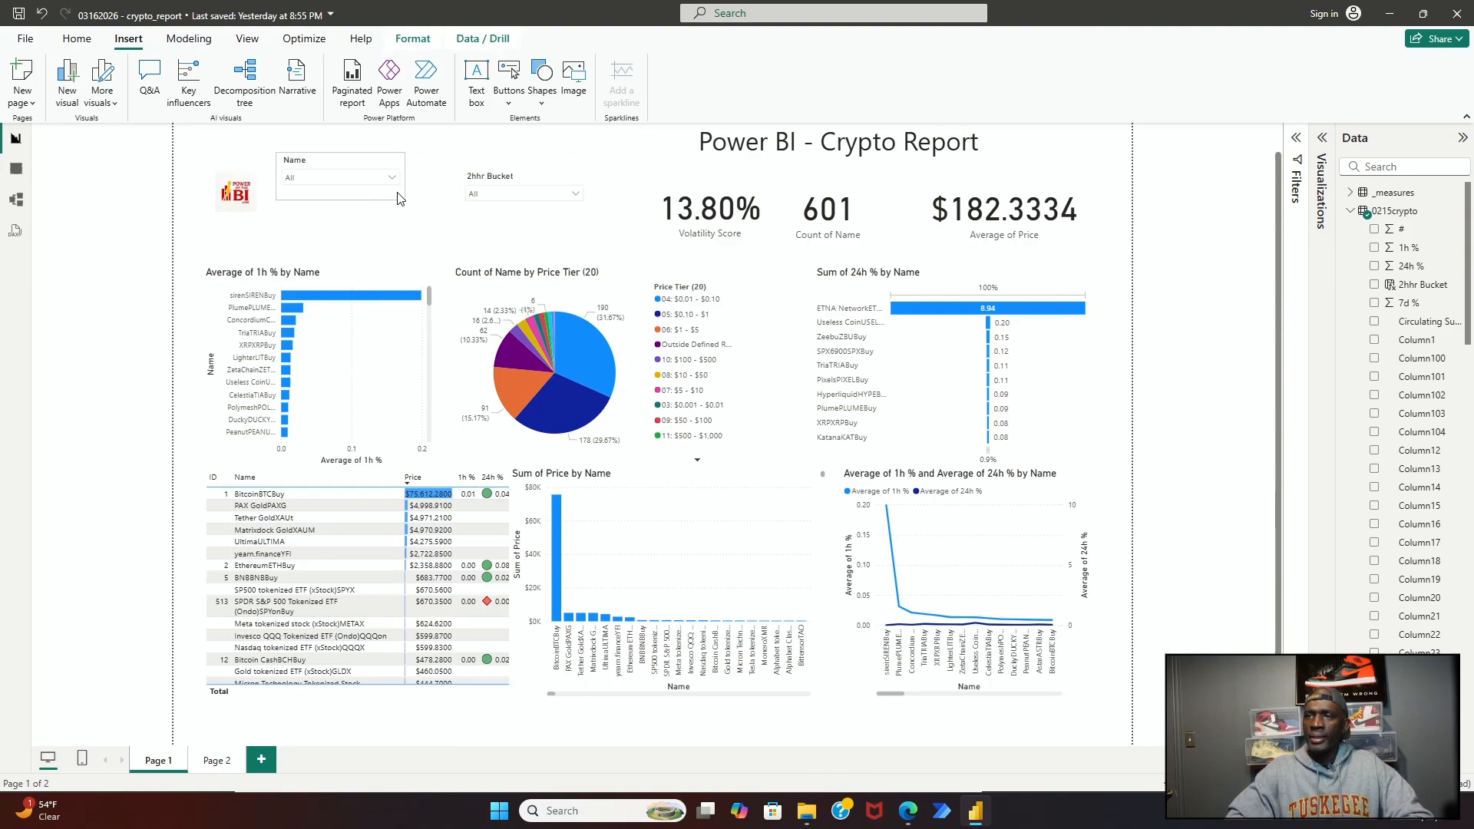
click(261, 190)
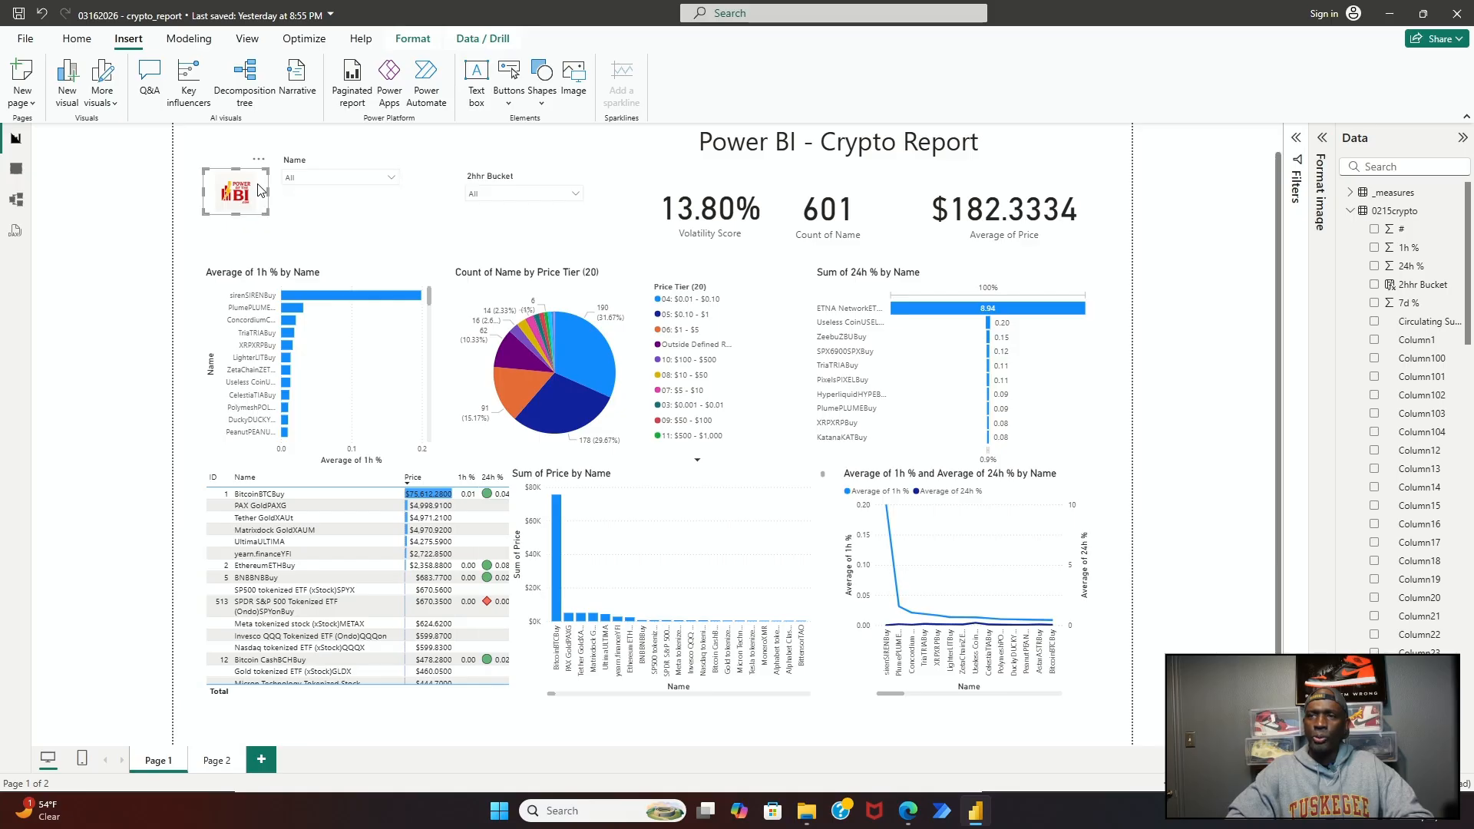
drag(261, 191, 345, 157)
click(322, 171)
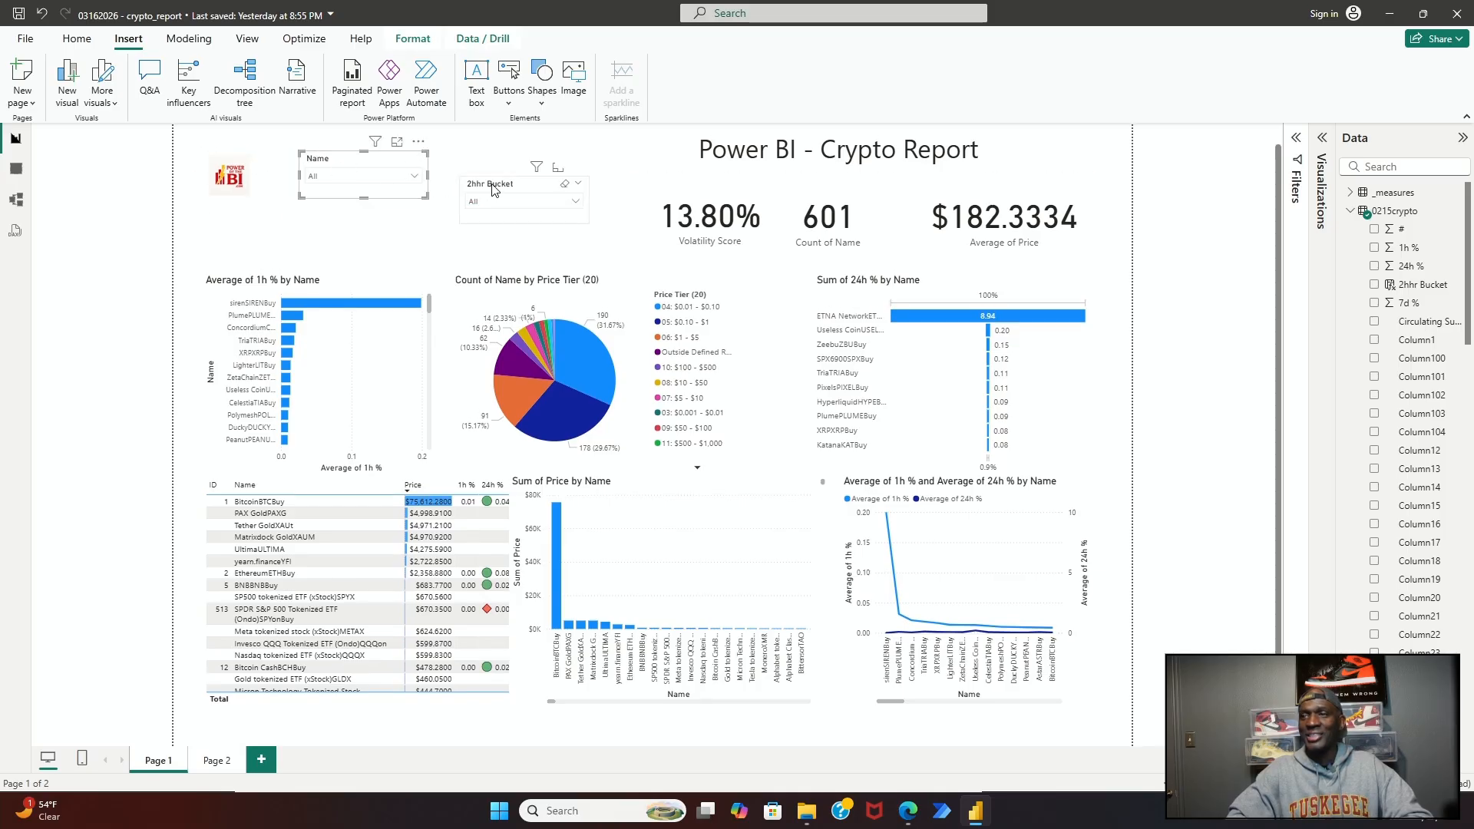
drag(492, 189, 503, 168)
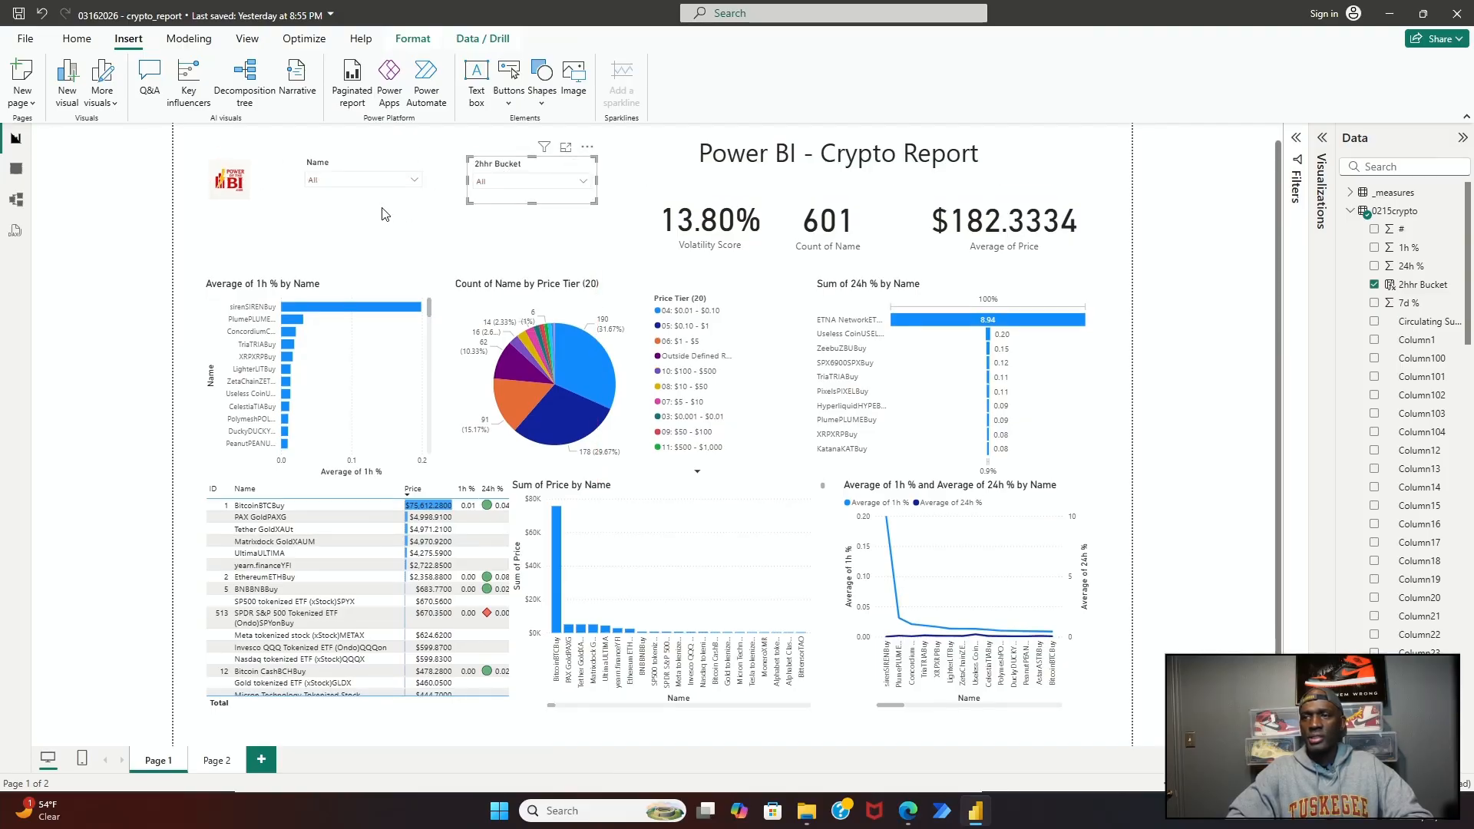
Step: Raise the logo, Name slicer and 2hhr Bucket slicer into one aligned row at the top of the page, level with the title
scroll(384, 214, up, 1)
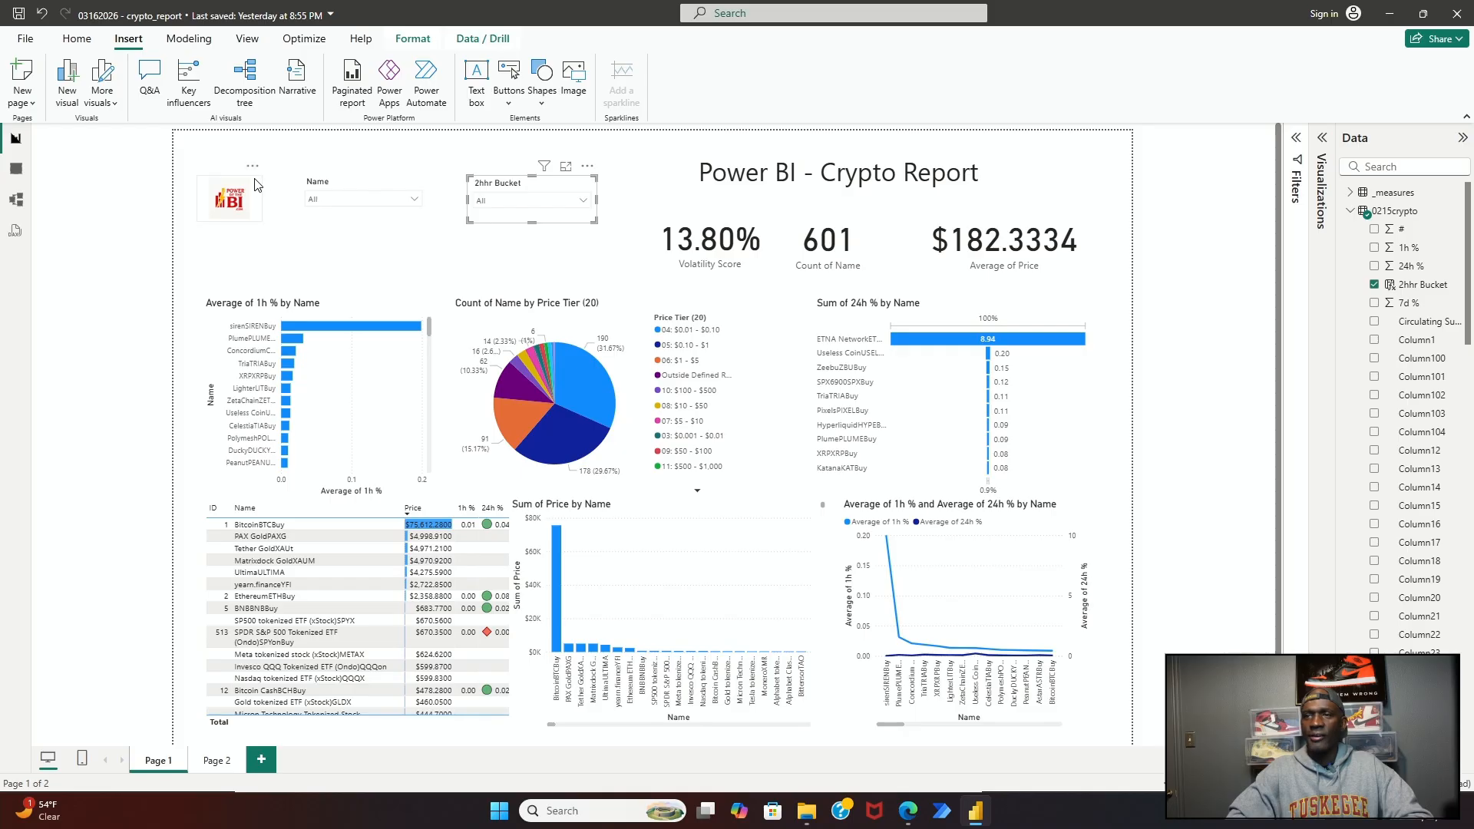
drag(257, 184, 323, 163)
click(322, 185)
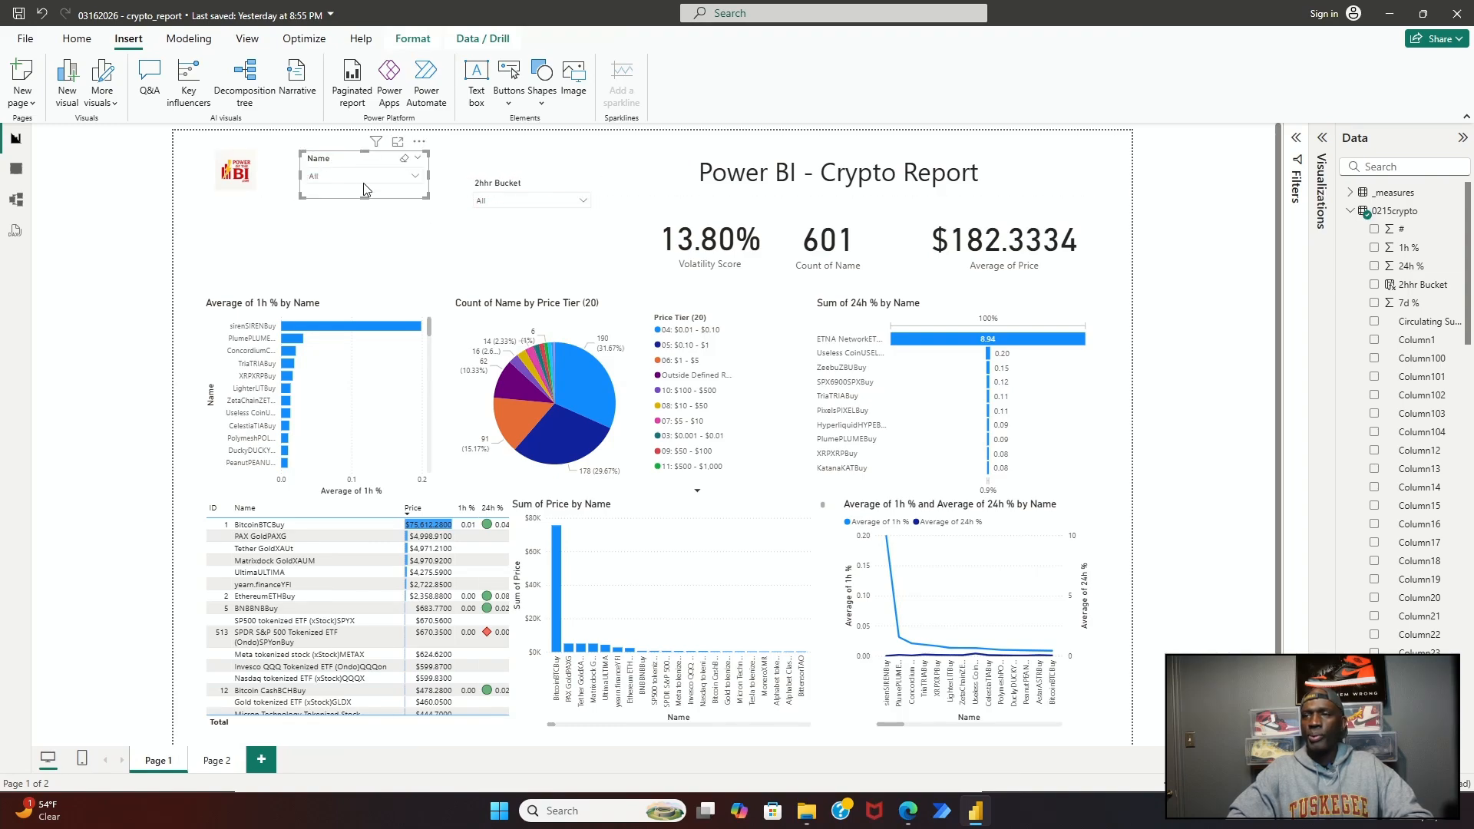
click(481, 190)
drag(482, 190, 482, 167)
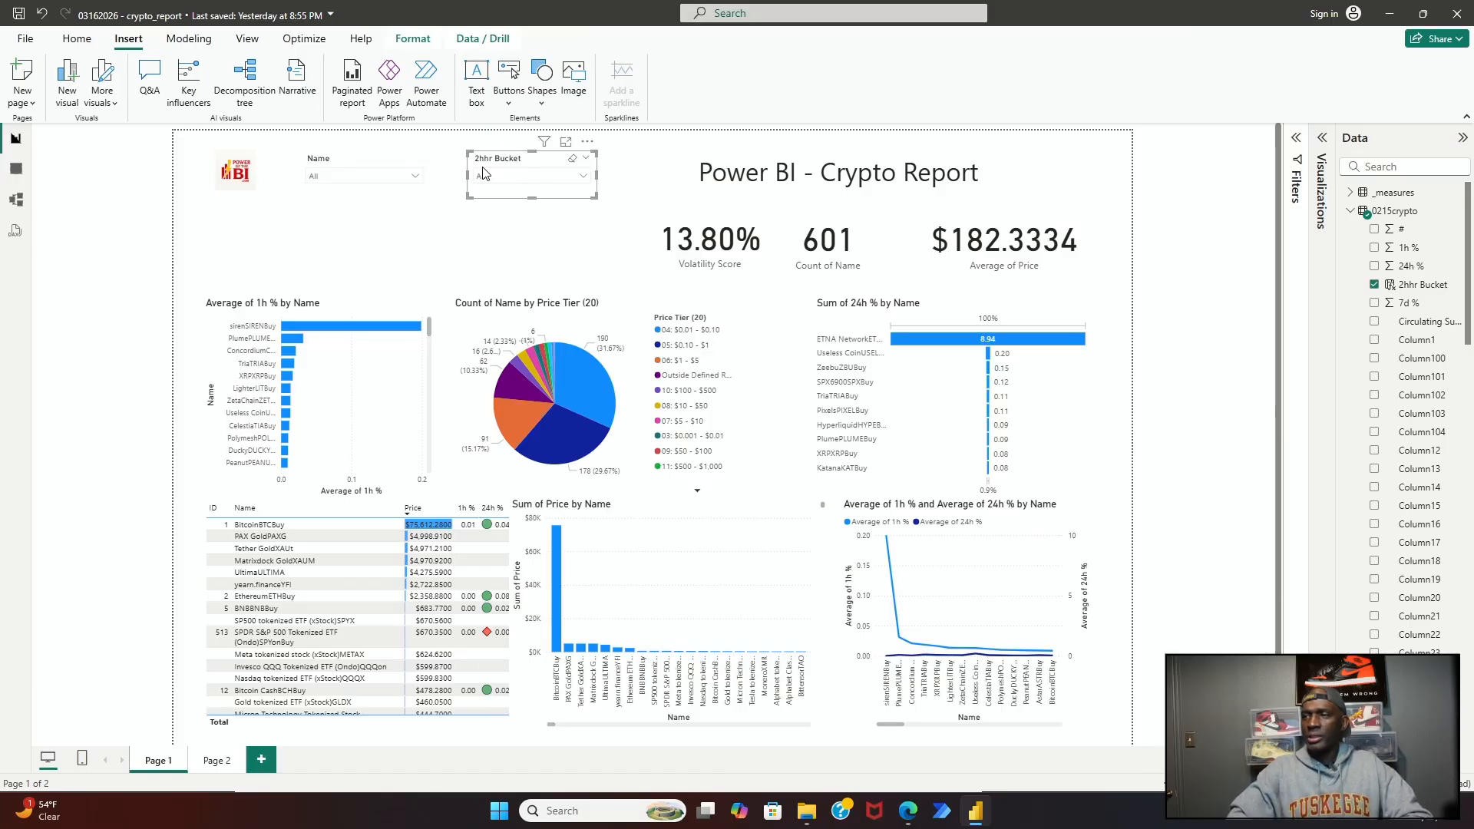
click(731, 195)
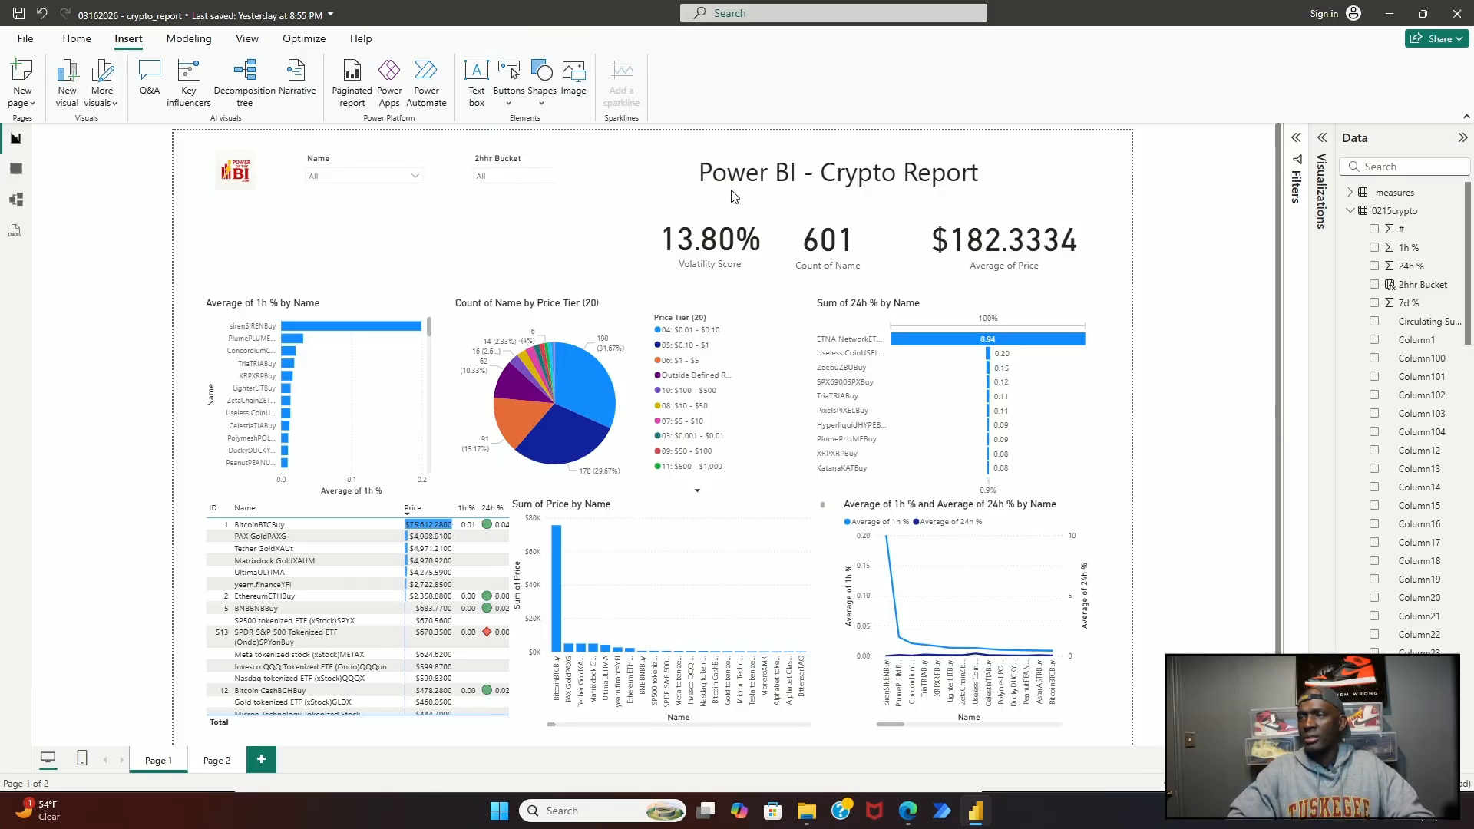
Step: Narrow the Power BI - Crypto Report title text box from both sides so it clears the 2hhr Bucket slicer
click(733, 185)
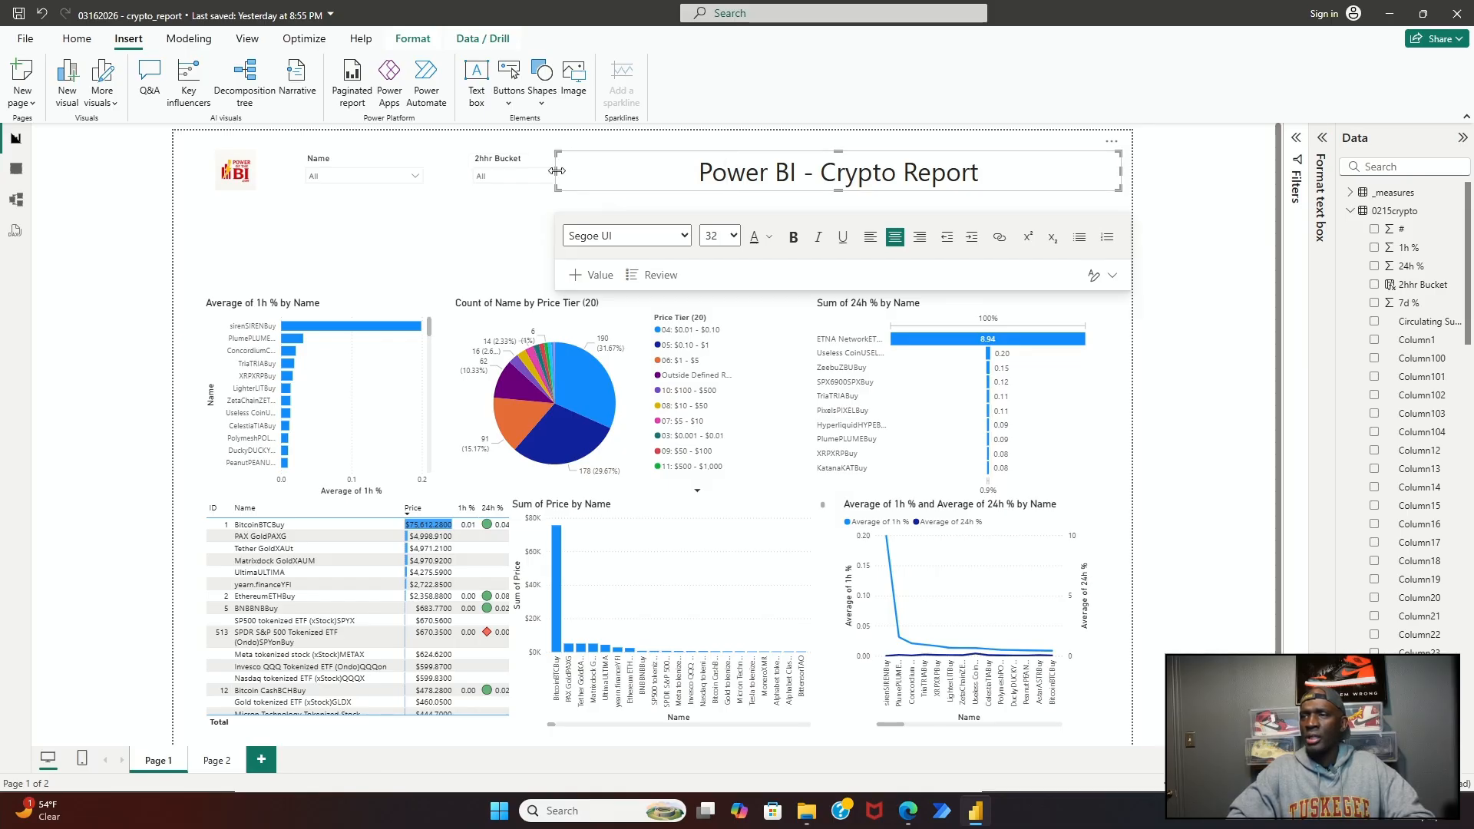
drag(558, 170, 623, 184)
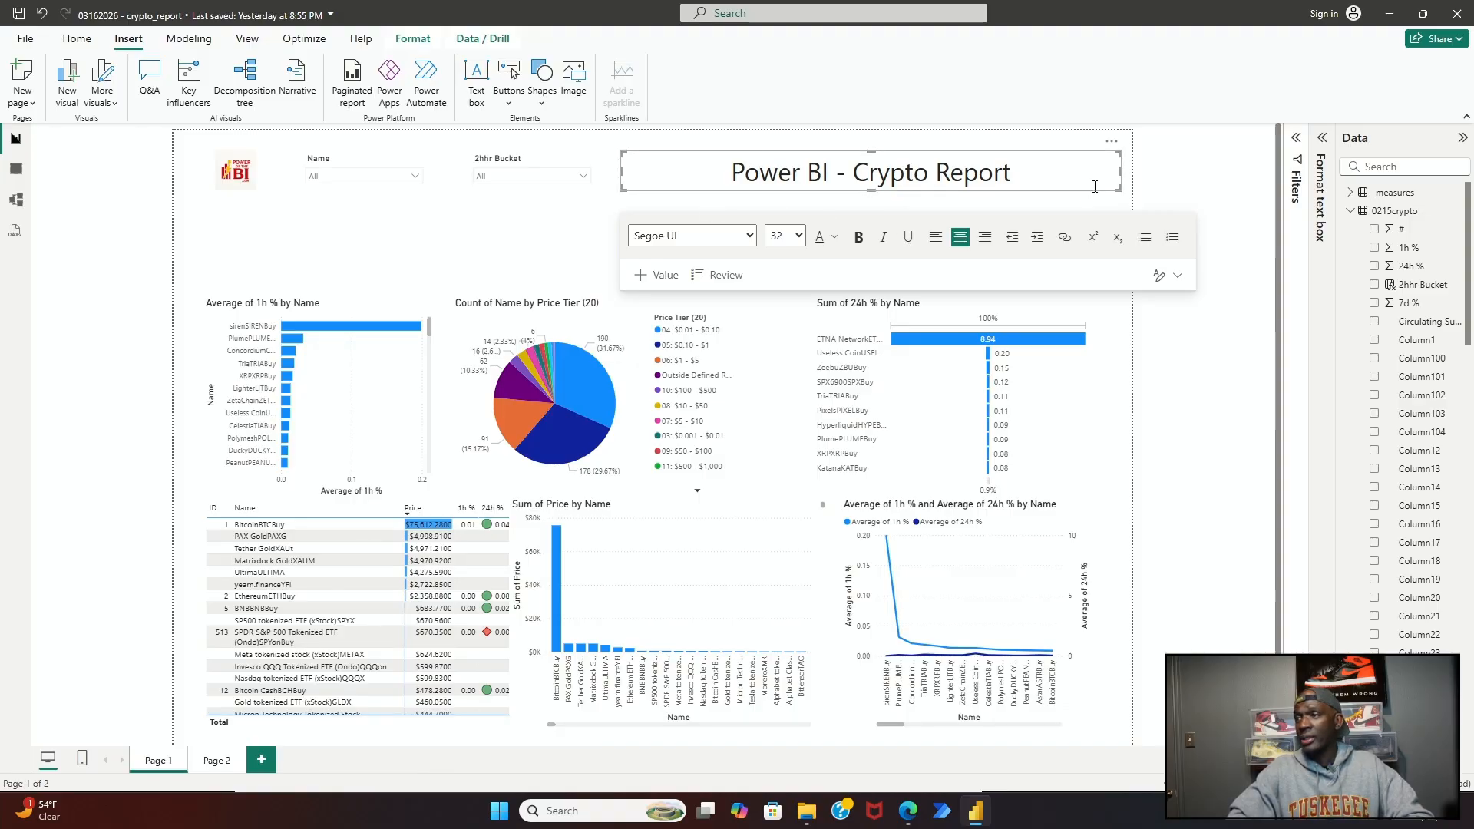
drag(1115, 177, 1112, 181)
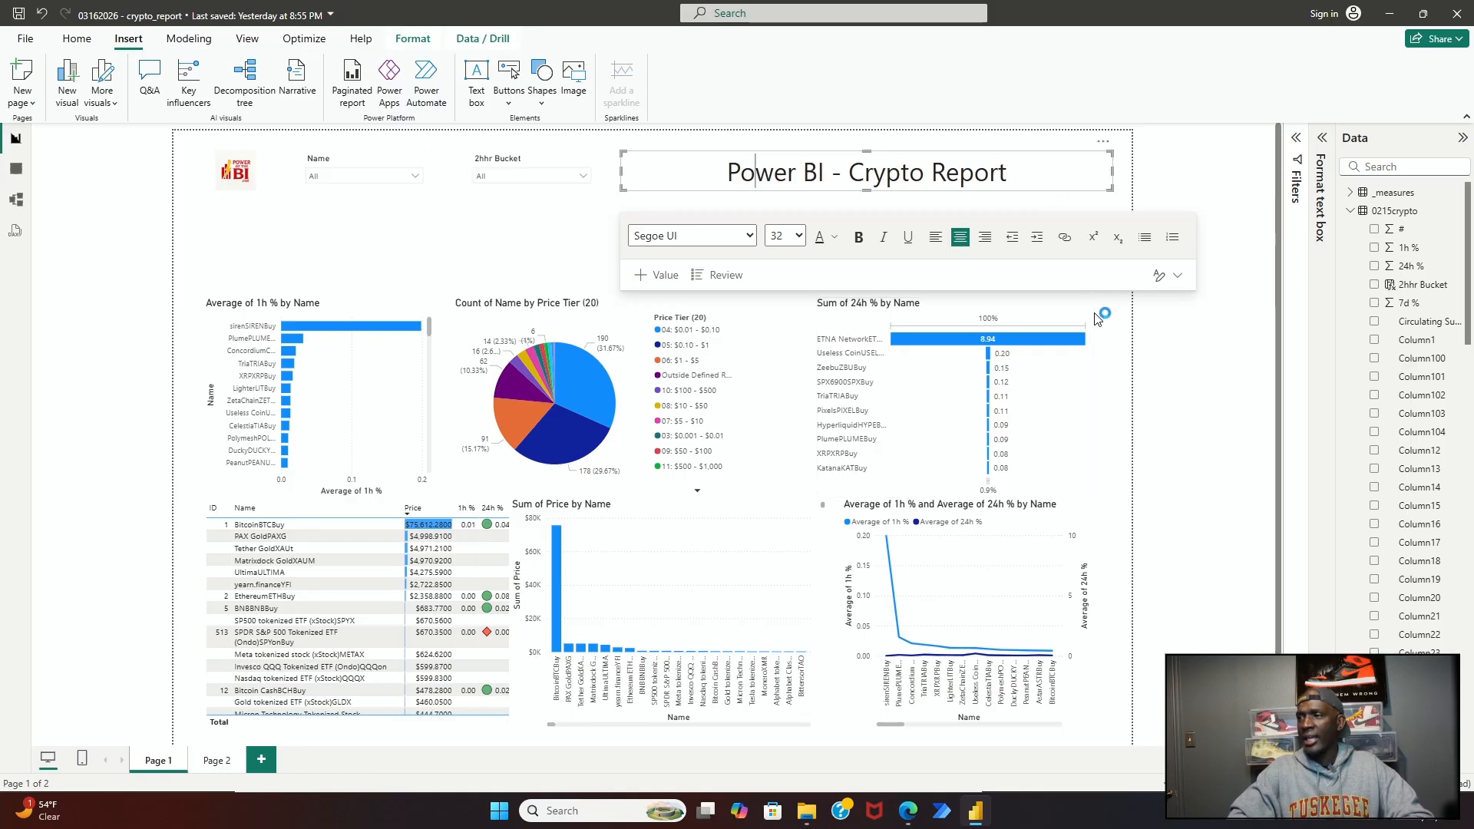
Step: Make the whole Power BI - Crypto Report title bold and deselect the text box
double_click(784, 177)
triple_click(784, 176)
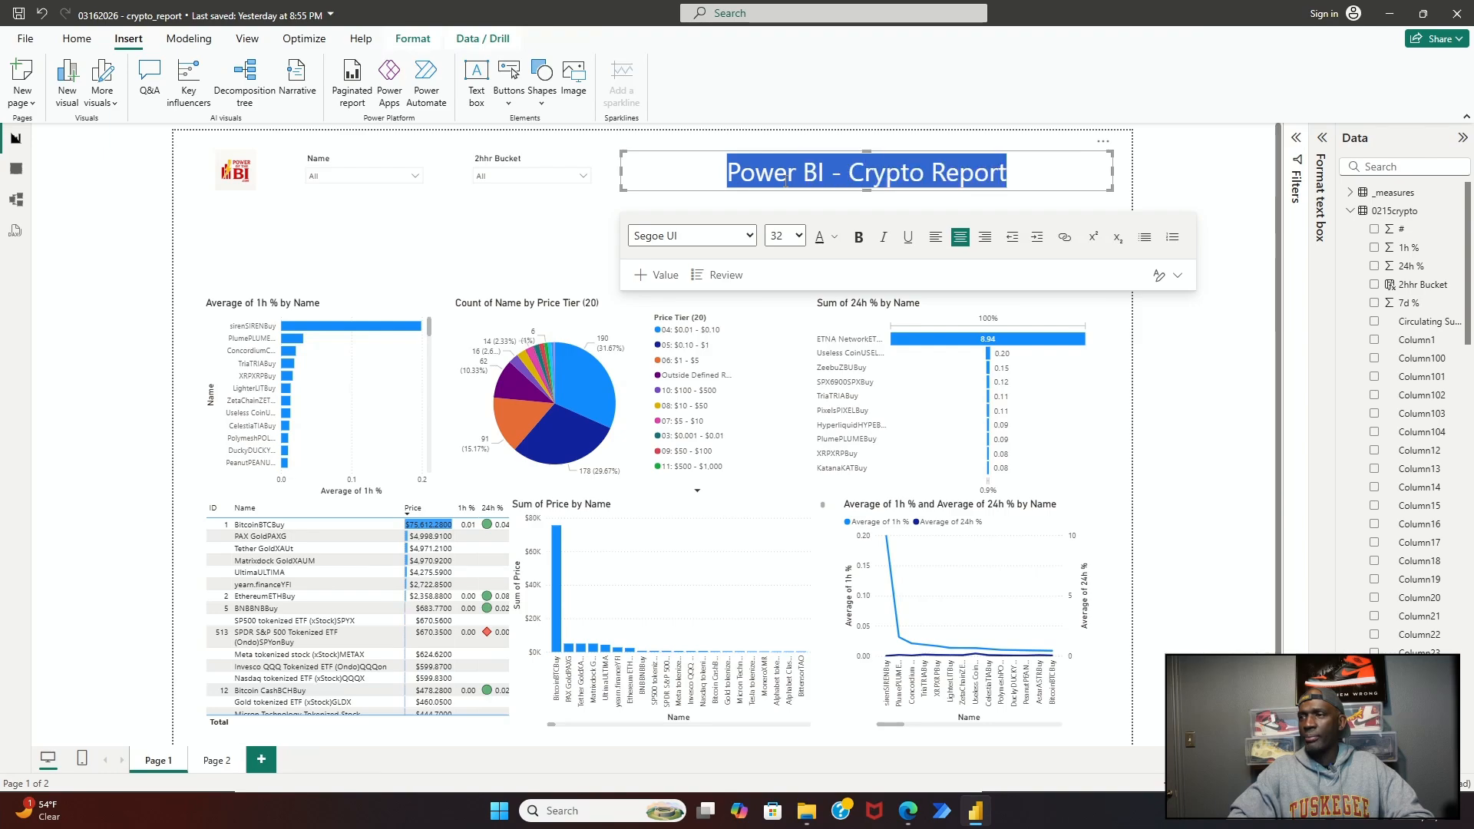
click(859, 244)
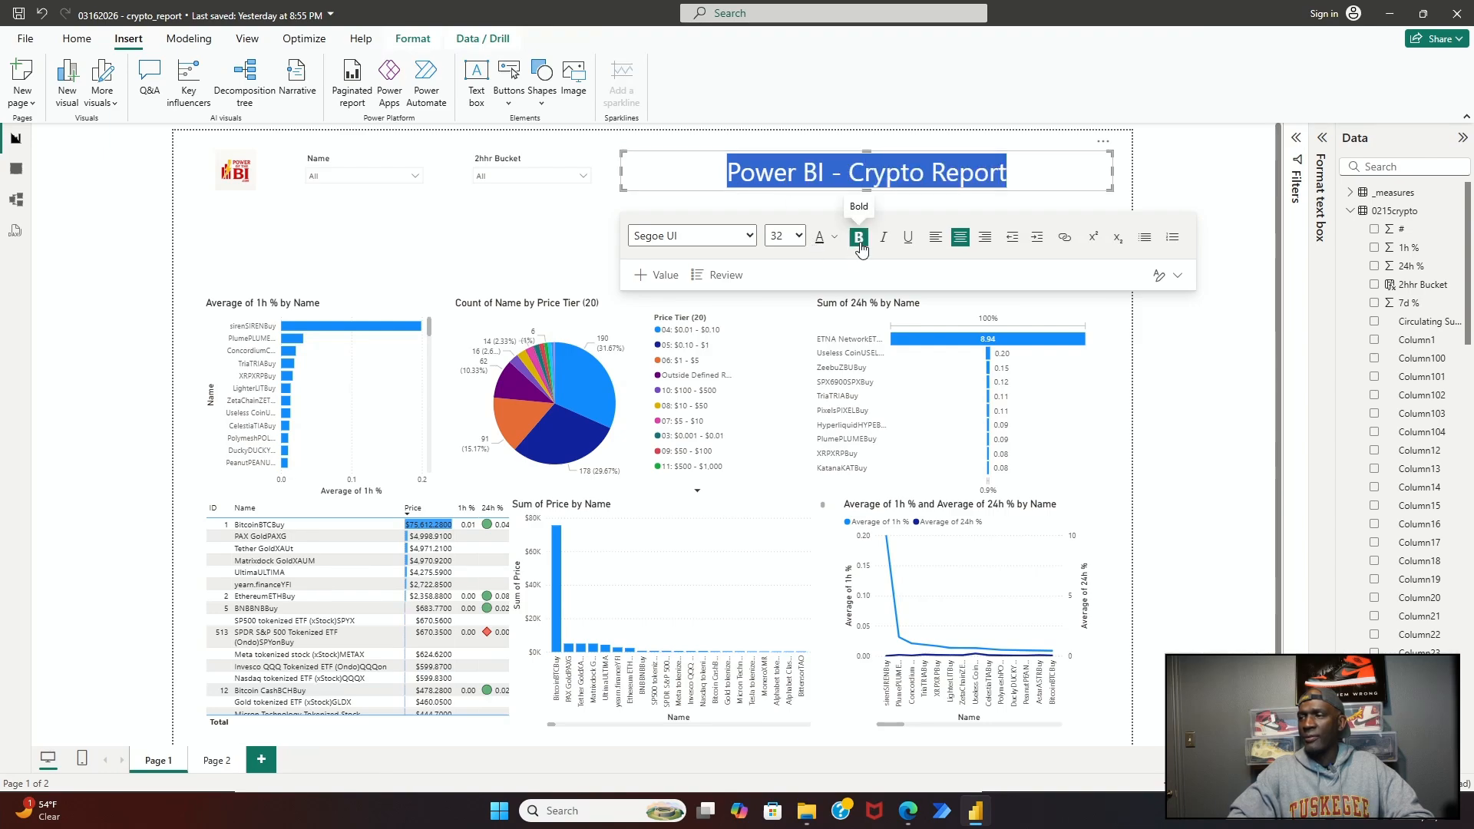
click(568, 235)
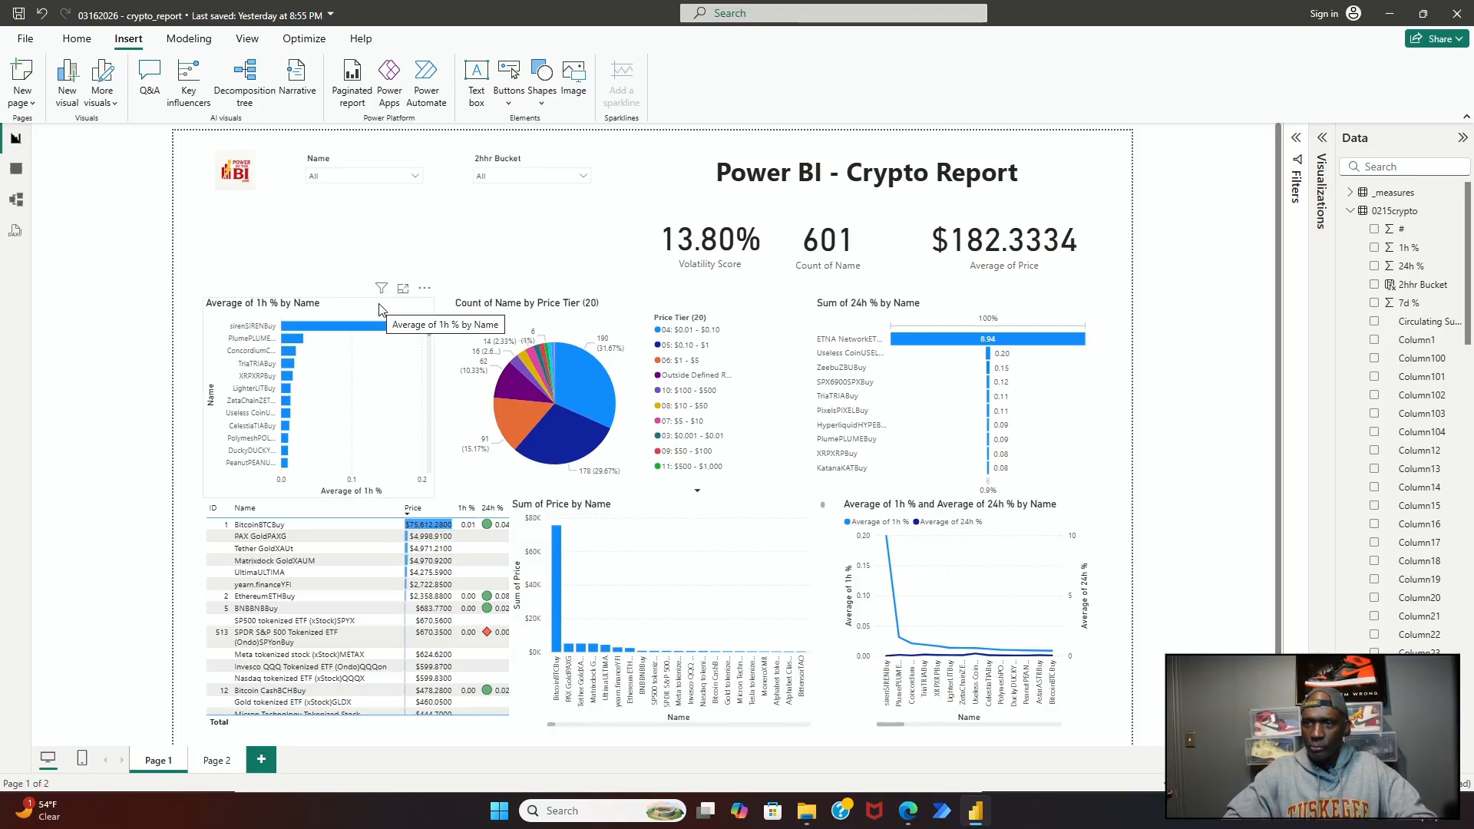
Step: Move the Volatility Score card above the Average of 1h % by Name chart, keeping that chart level with its neighbours
drag(389, 306, 383, 287)
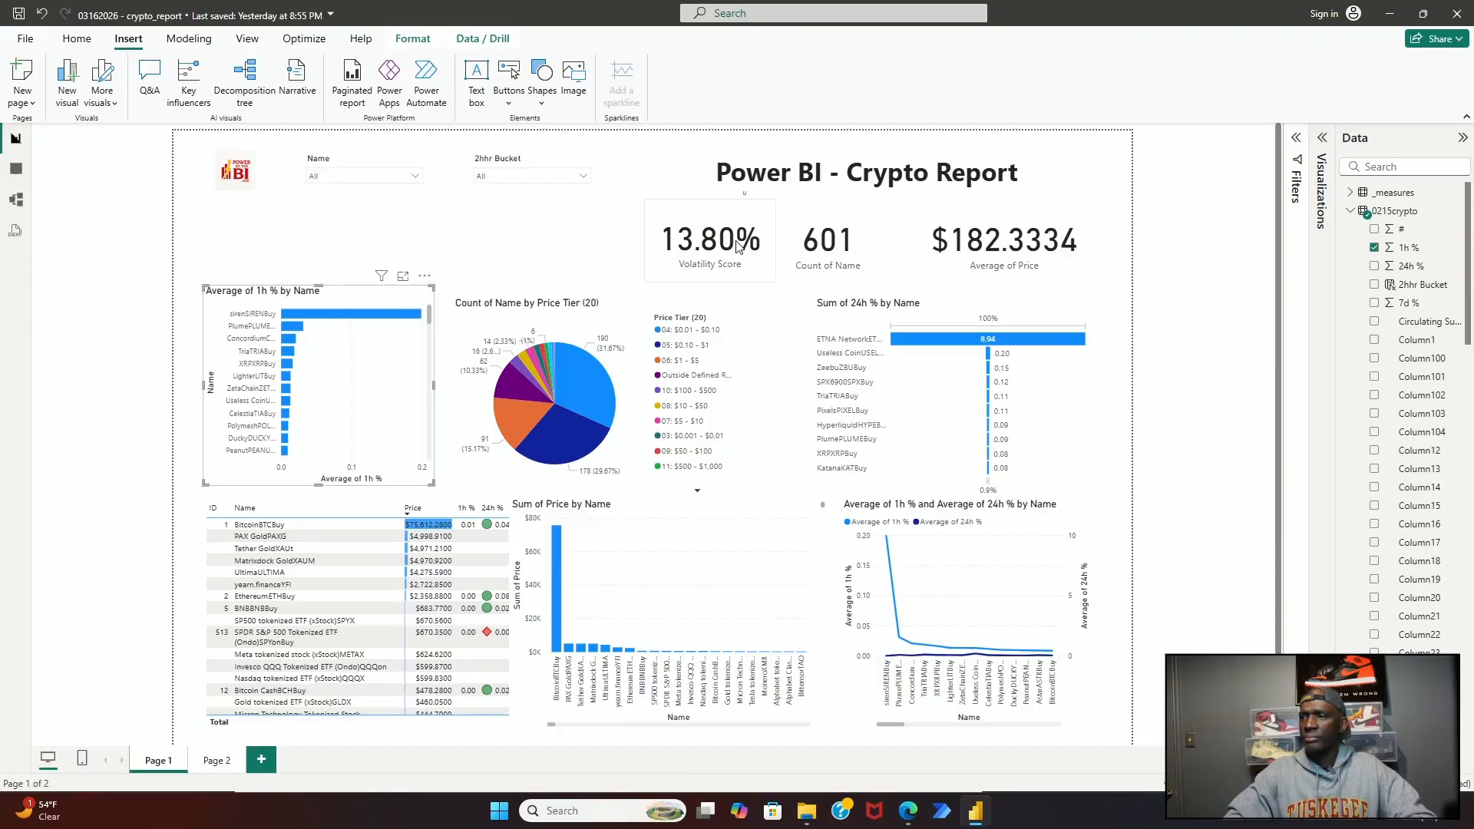
drag(733, 225, 331, 216)
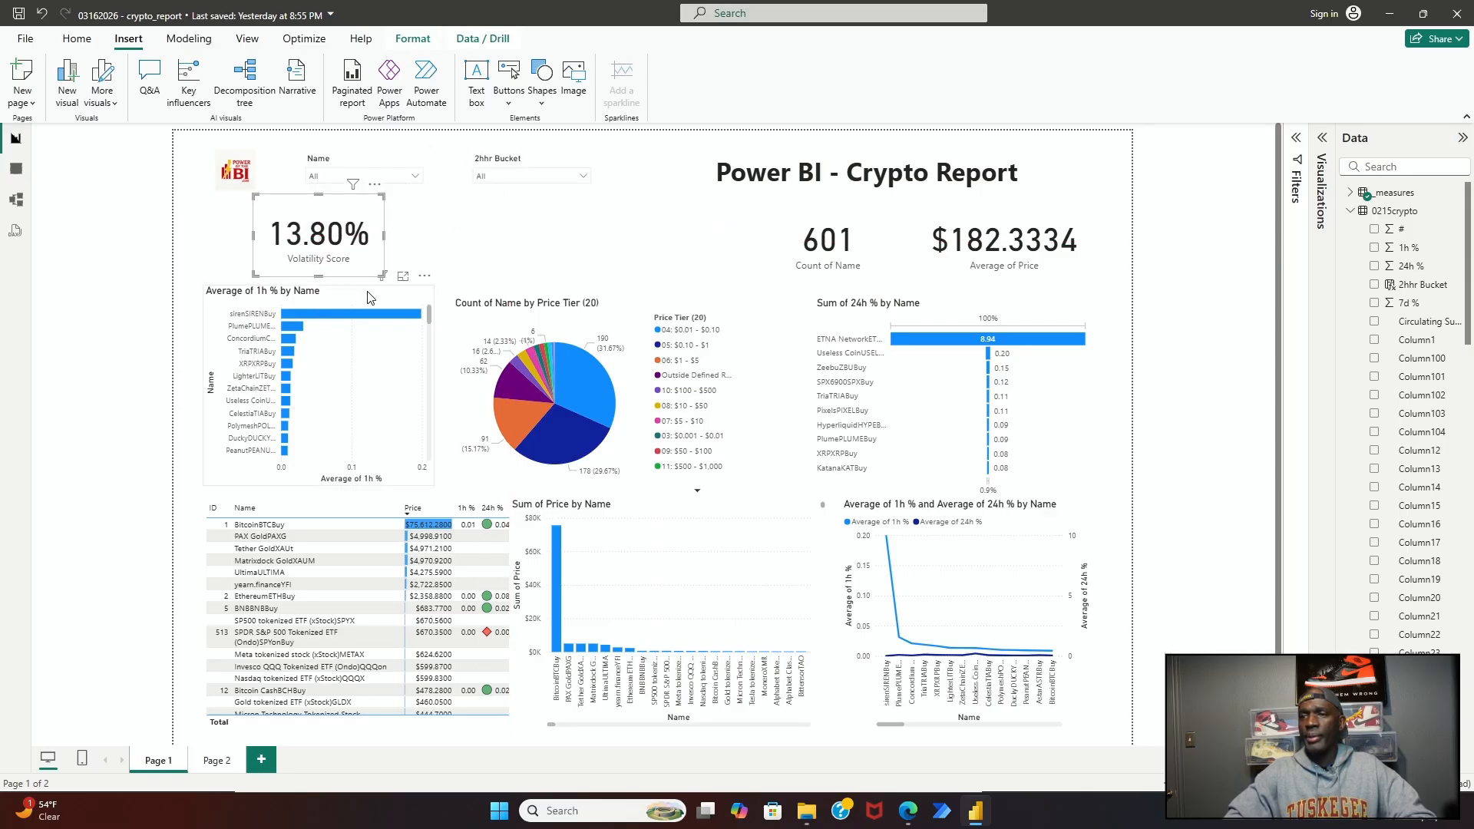
drag(367, 298, 367, 310)
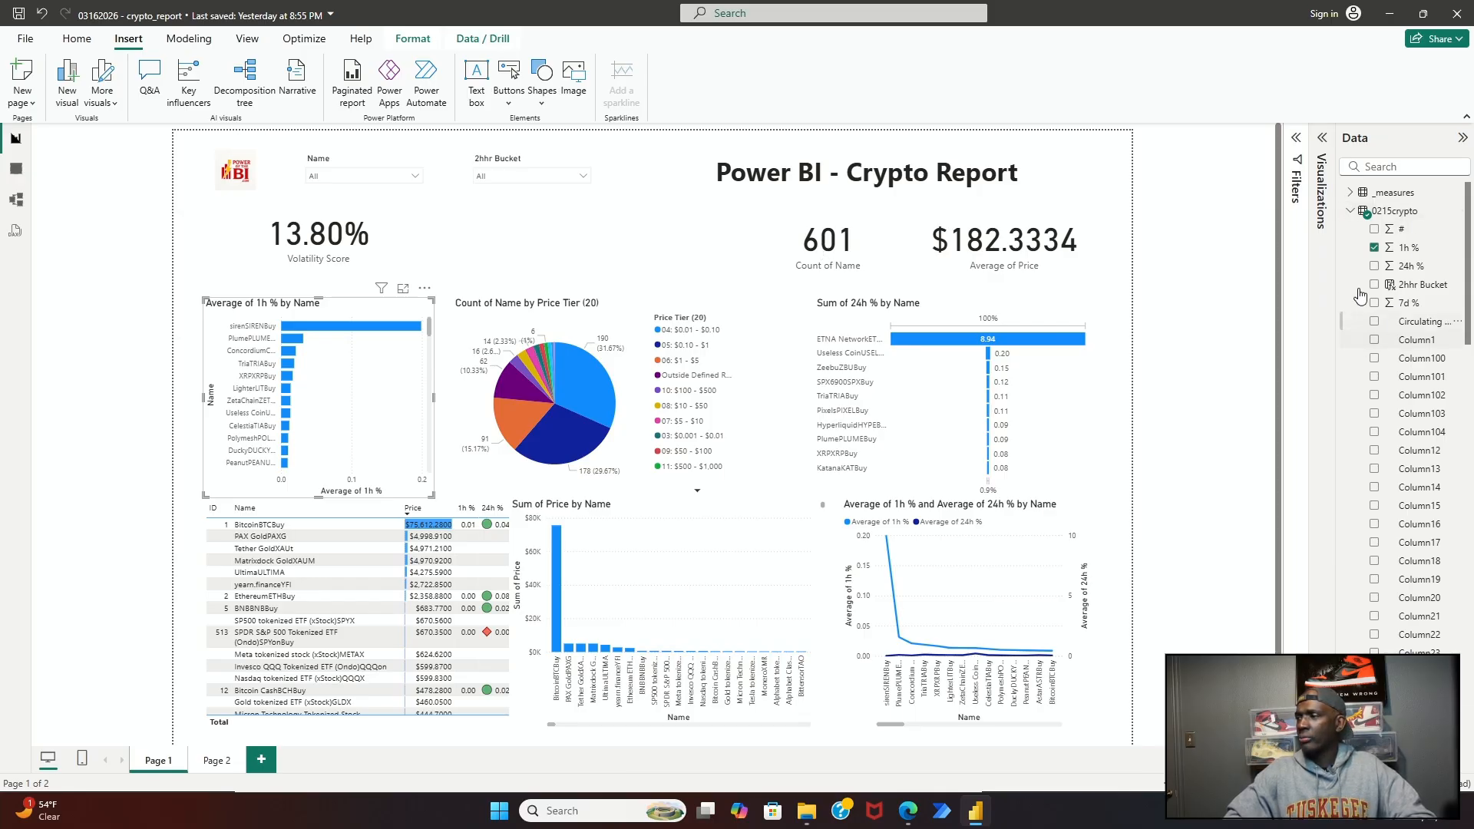
Step: Set the height of the Volatility Score card to 140 in its general size properties
click(1324, 142)
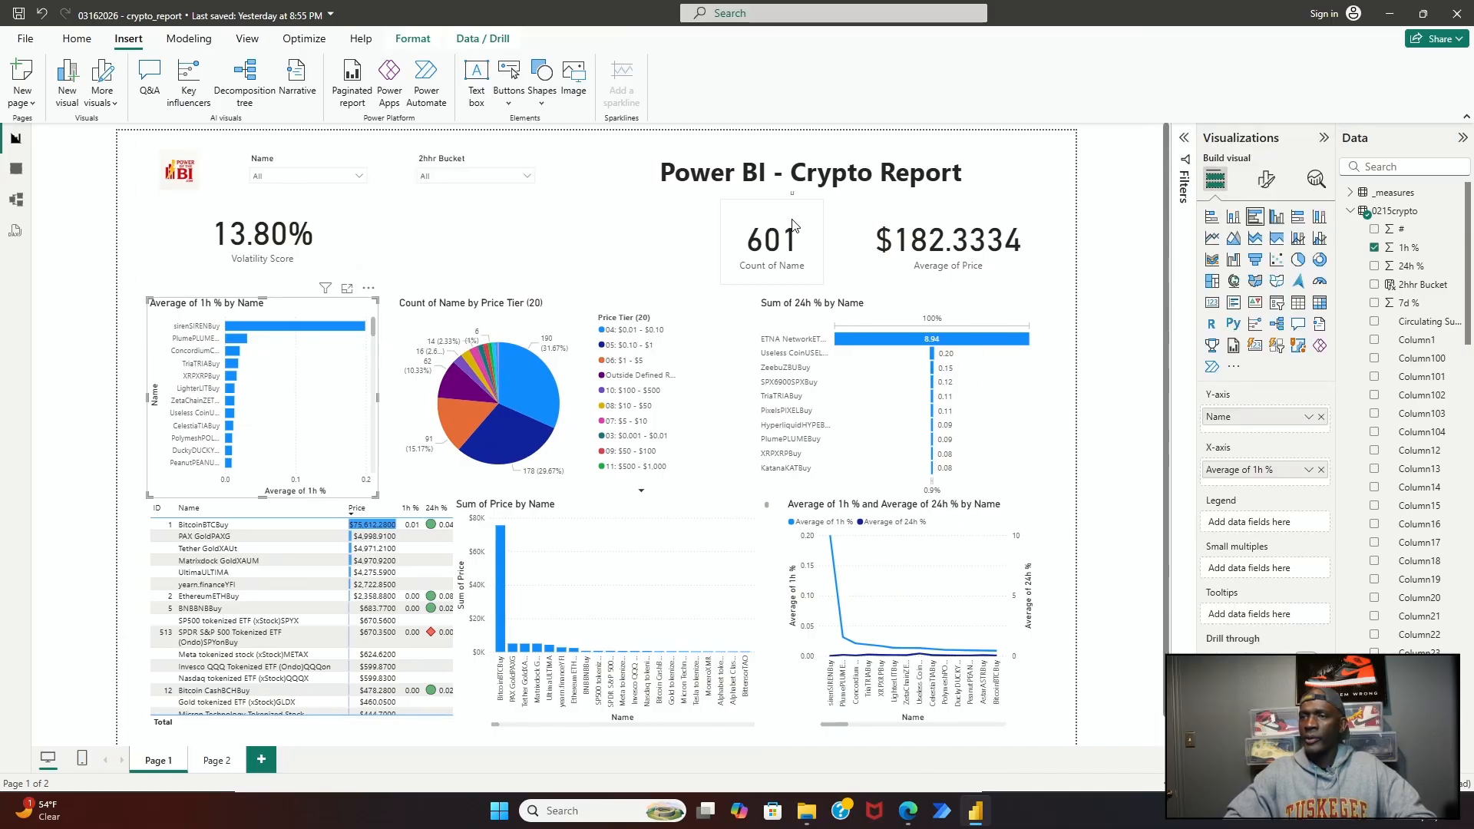
click(307, 227)
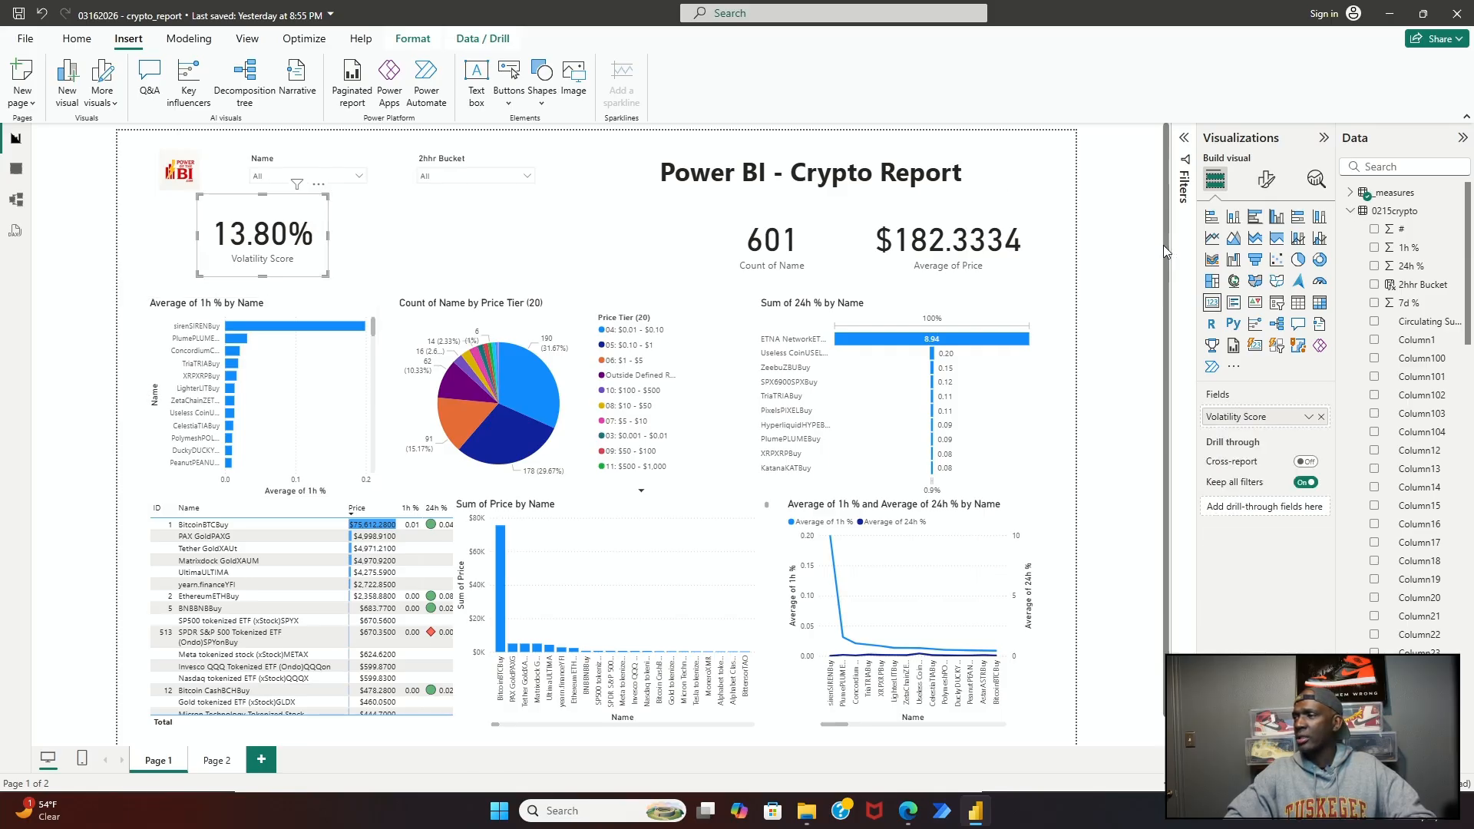
click(1266, 180)
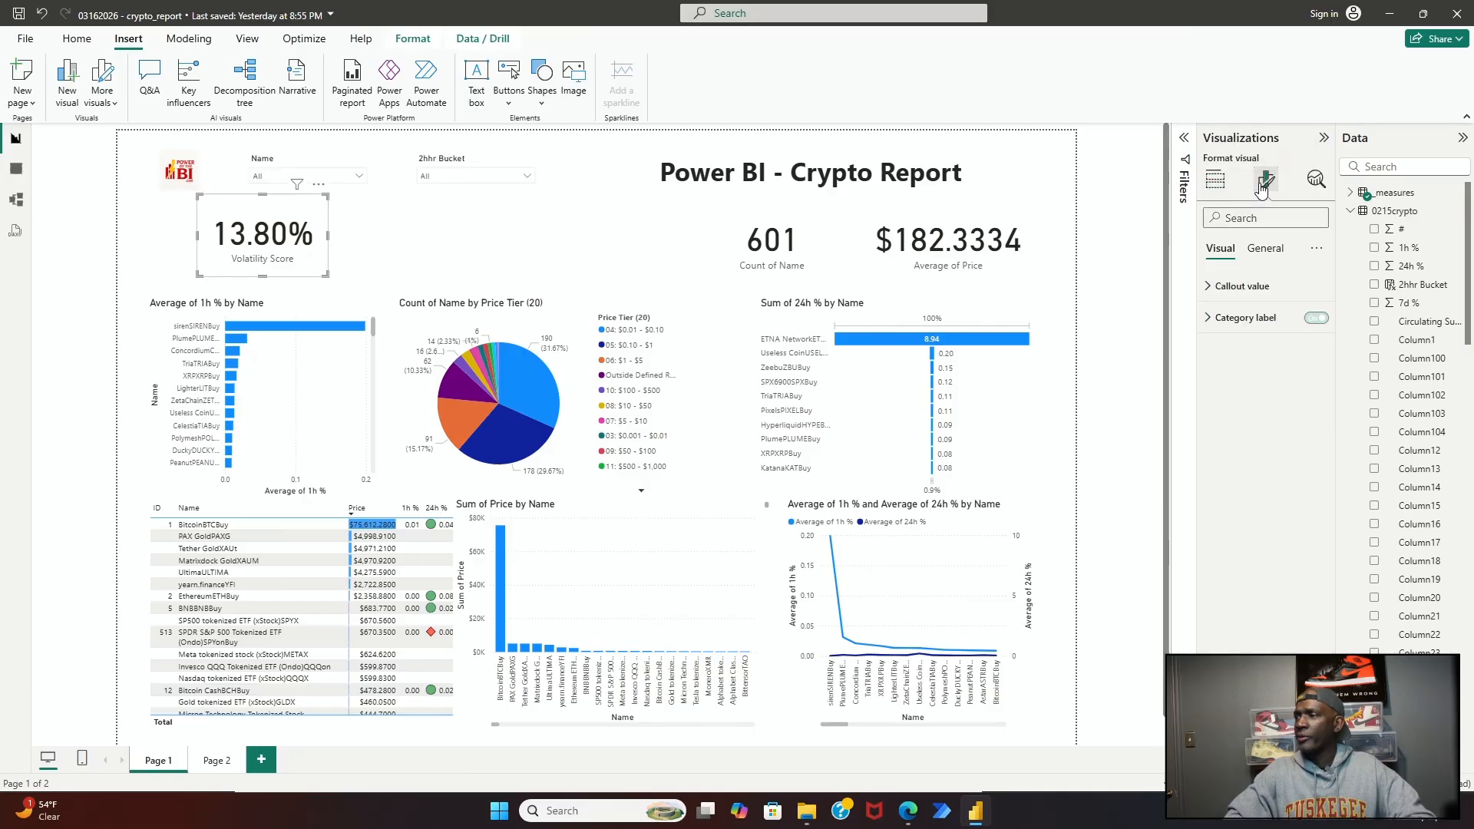
click(1265, 249)
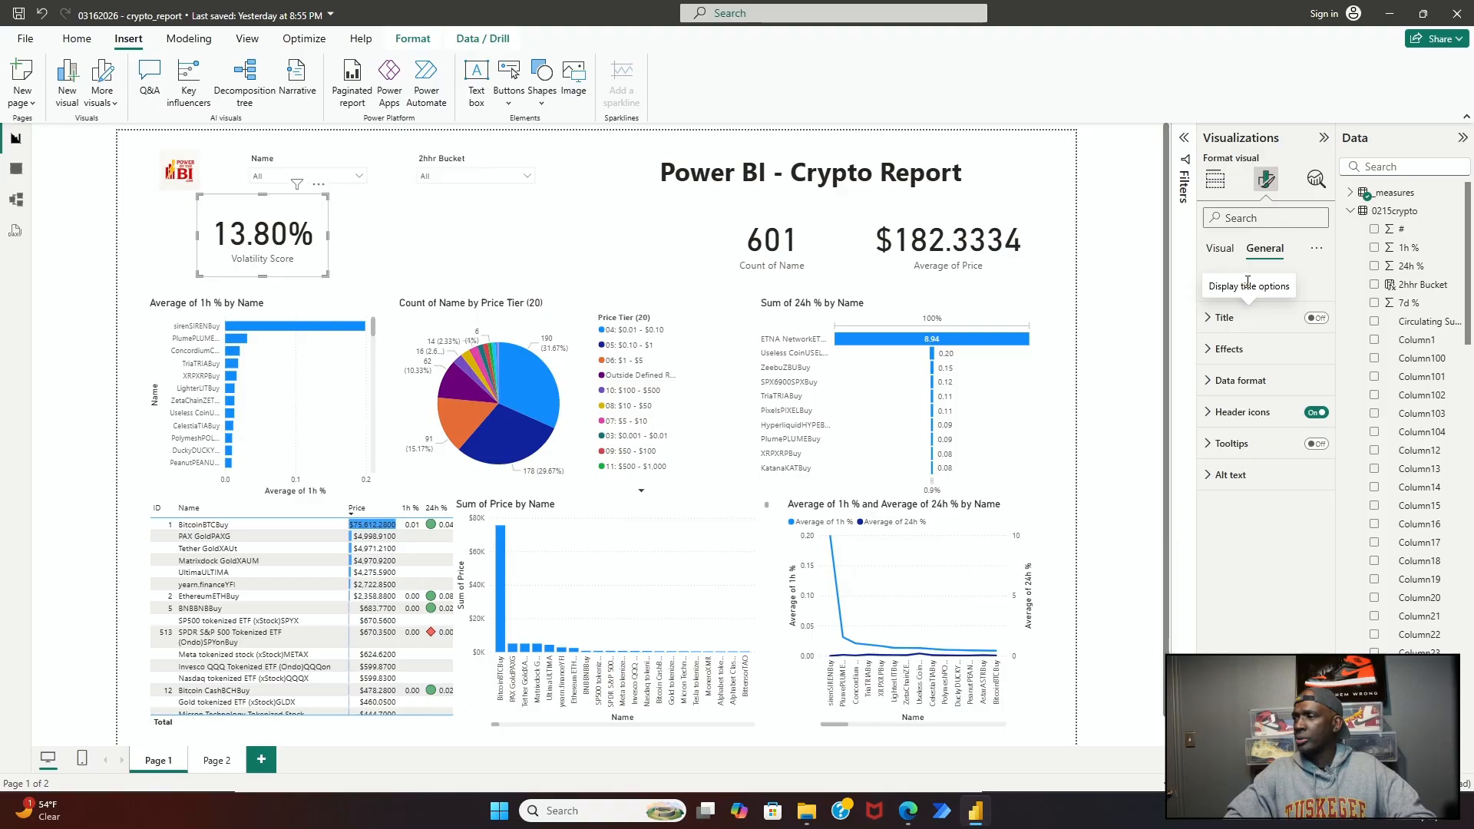
click(1235, 286)
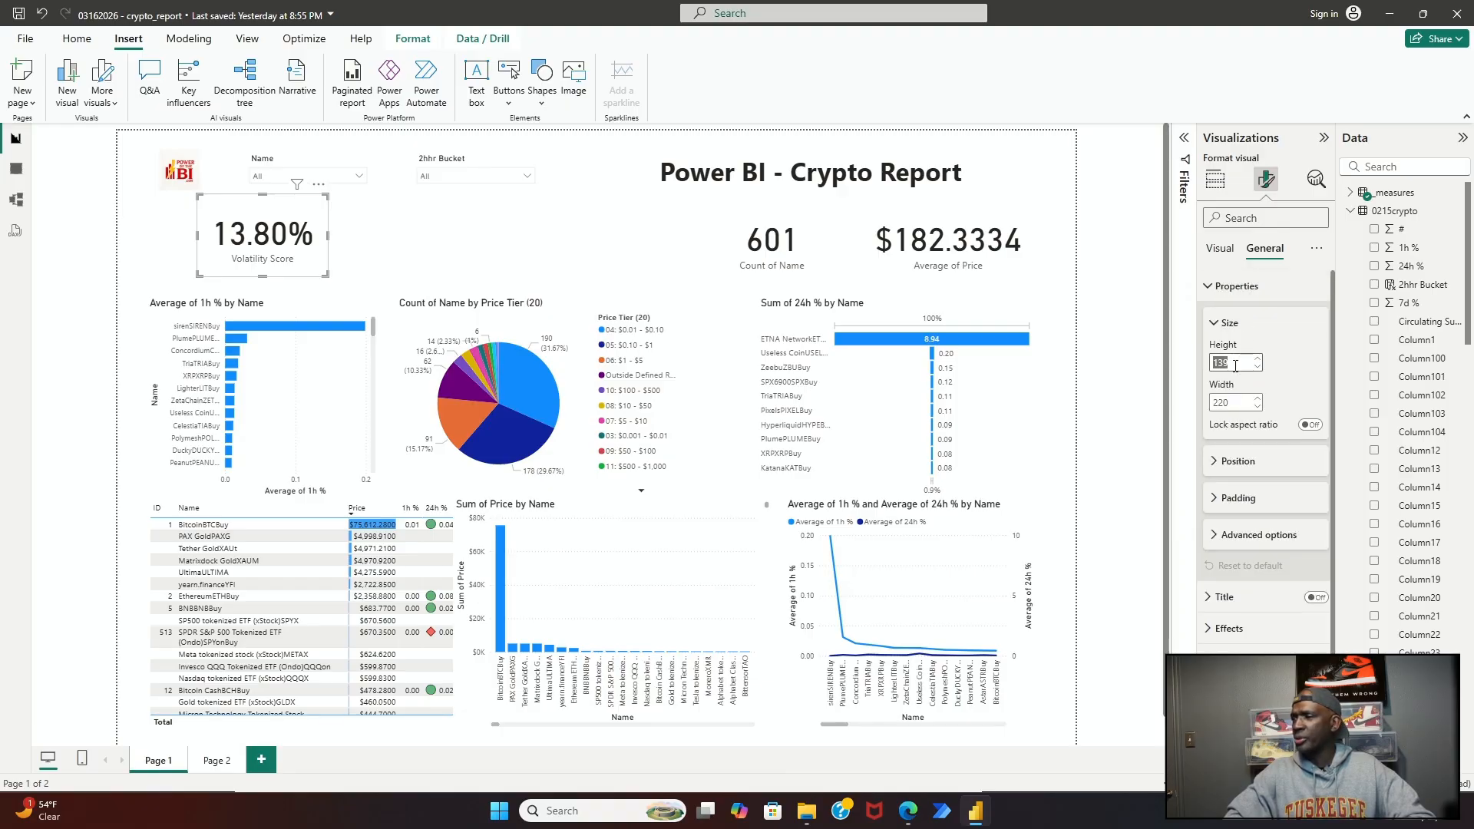
text(1)
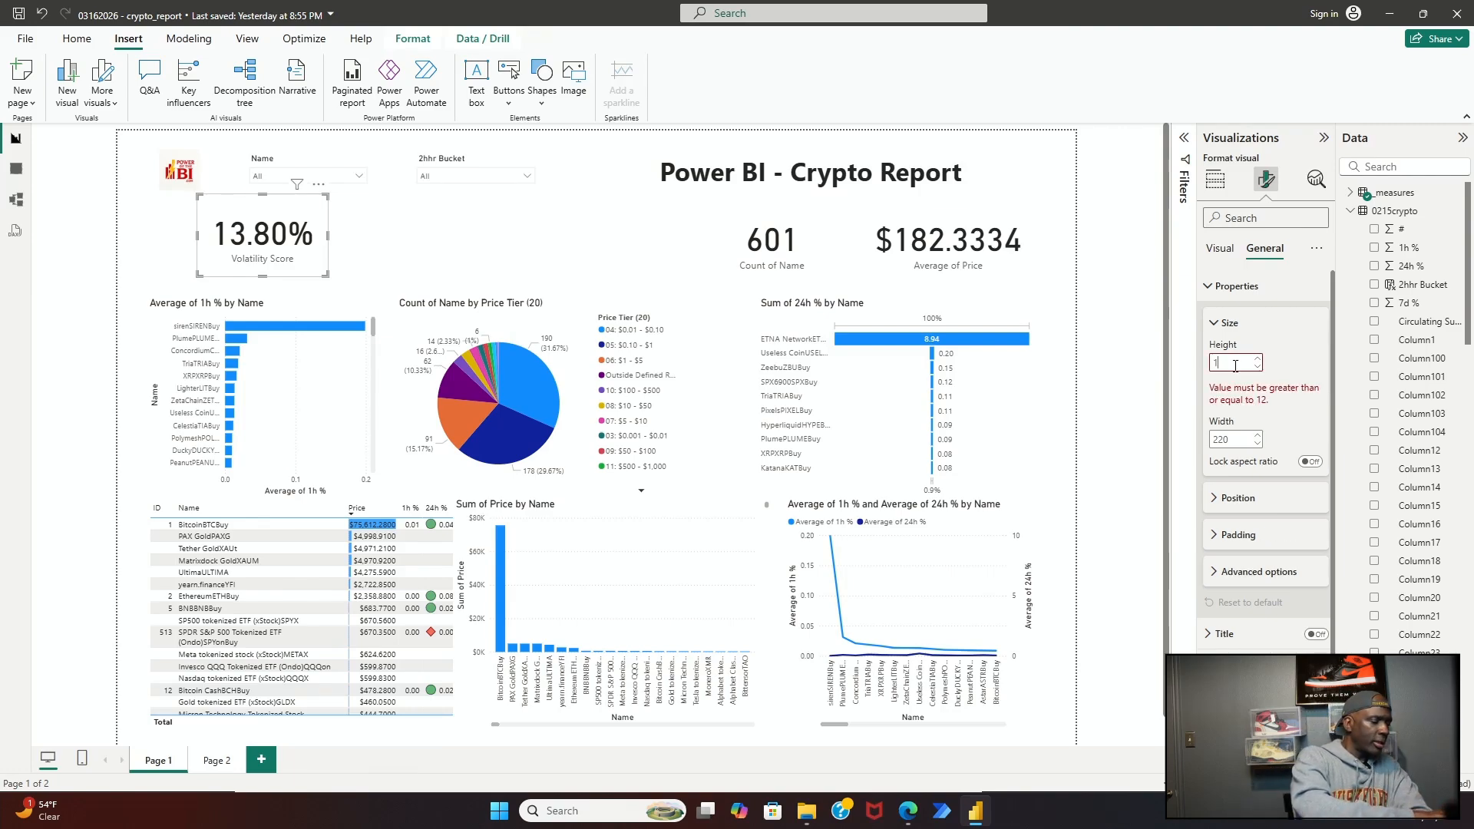
text(40)
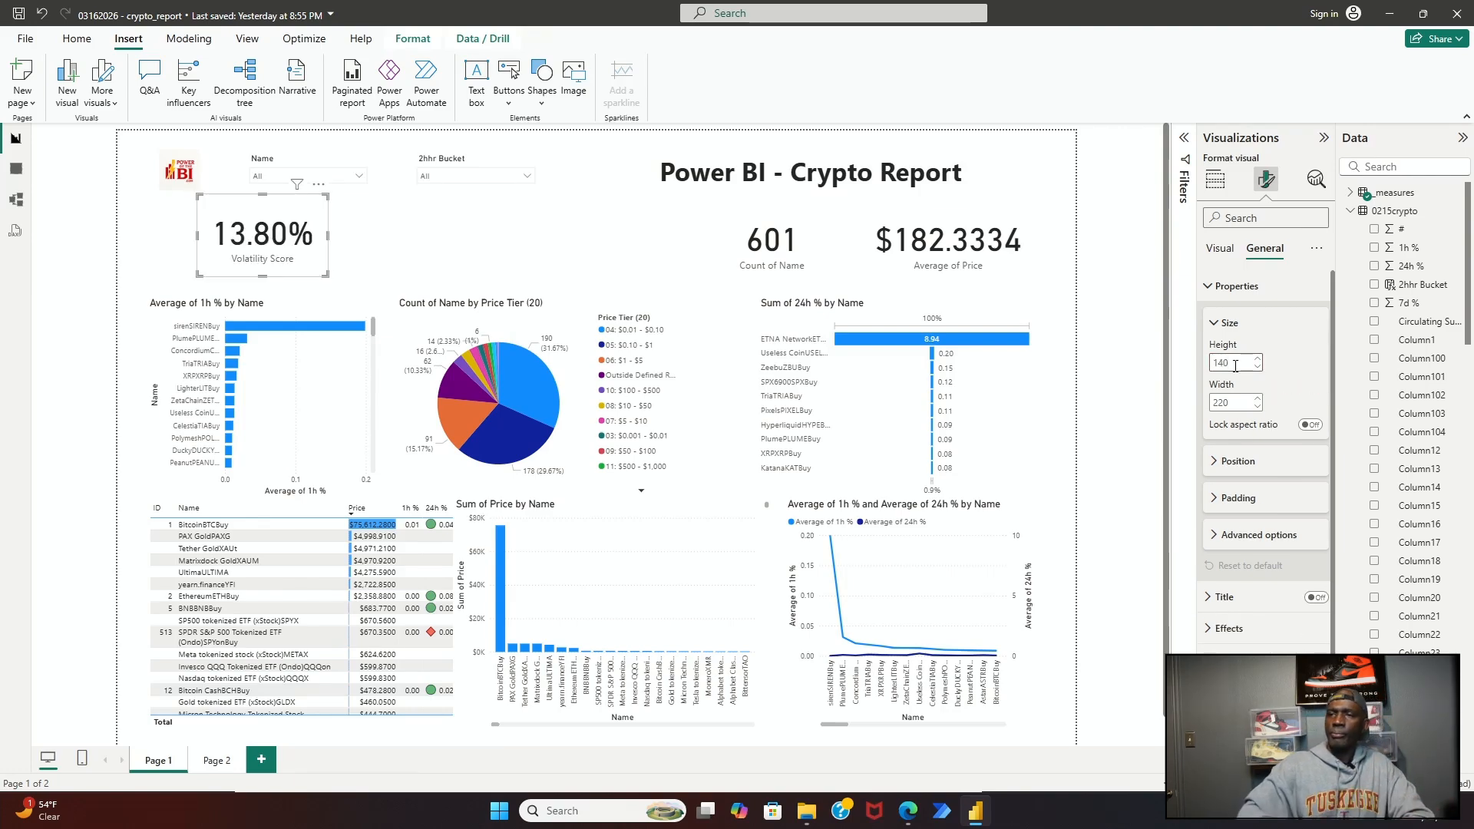
Step: Set the Count of Name card's height to 140 and its width to 220
click(753, 244)
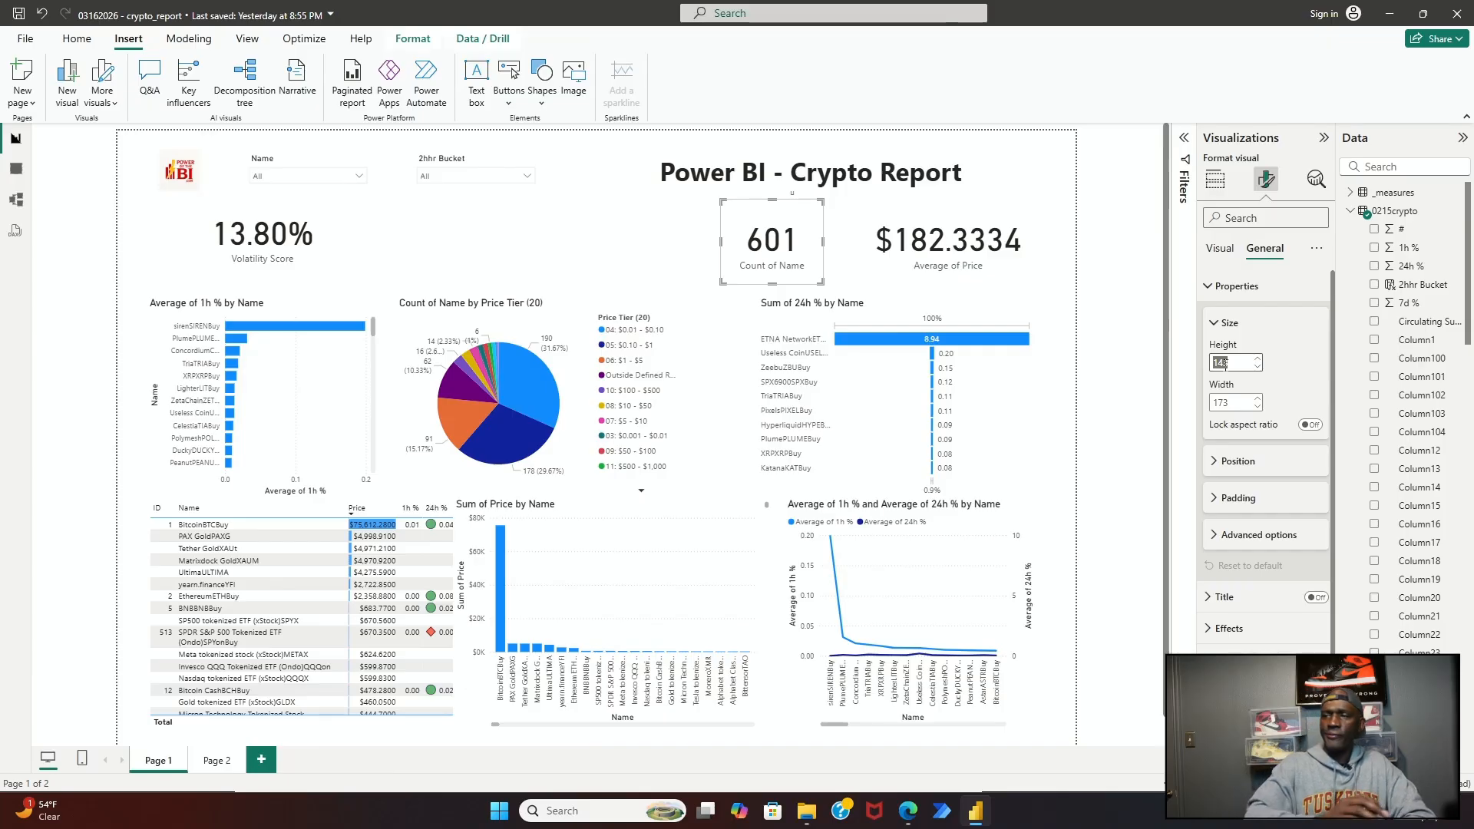
text(1)
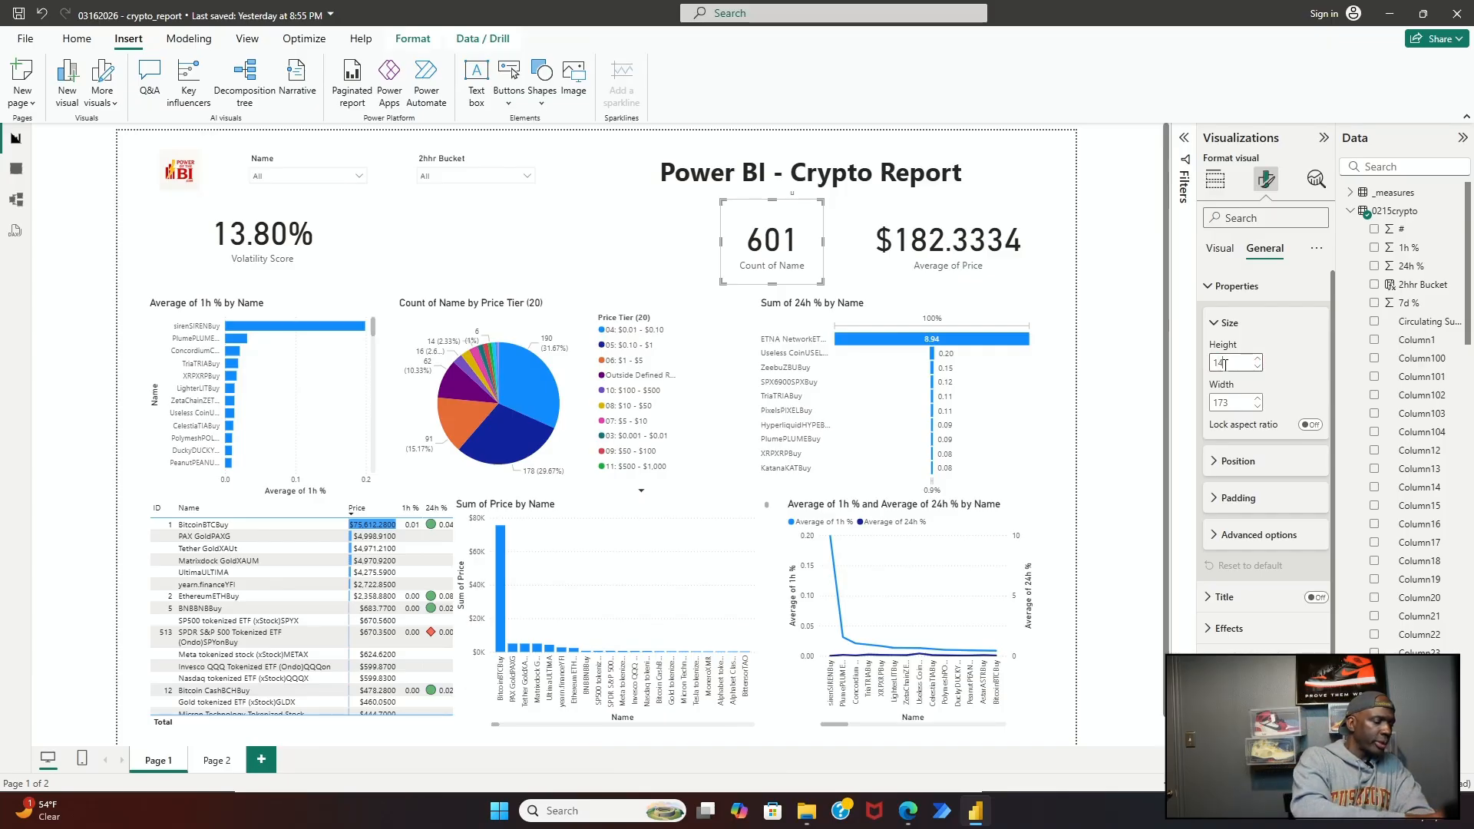
click(1225, 403)
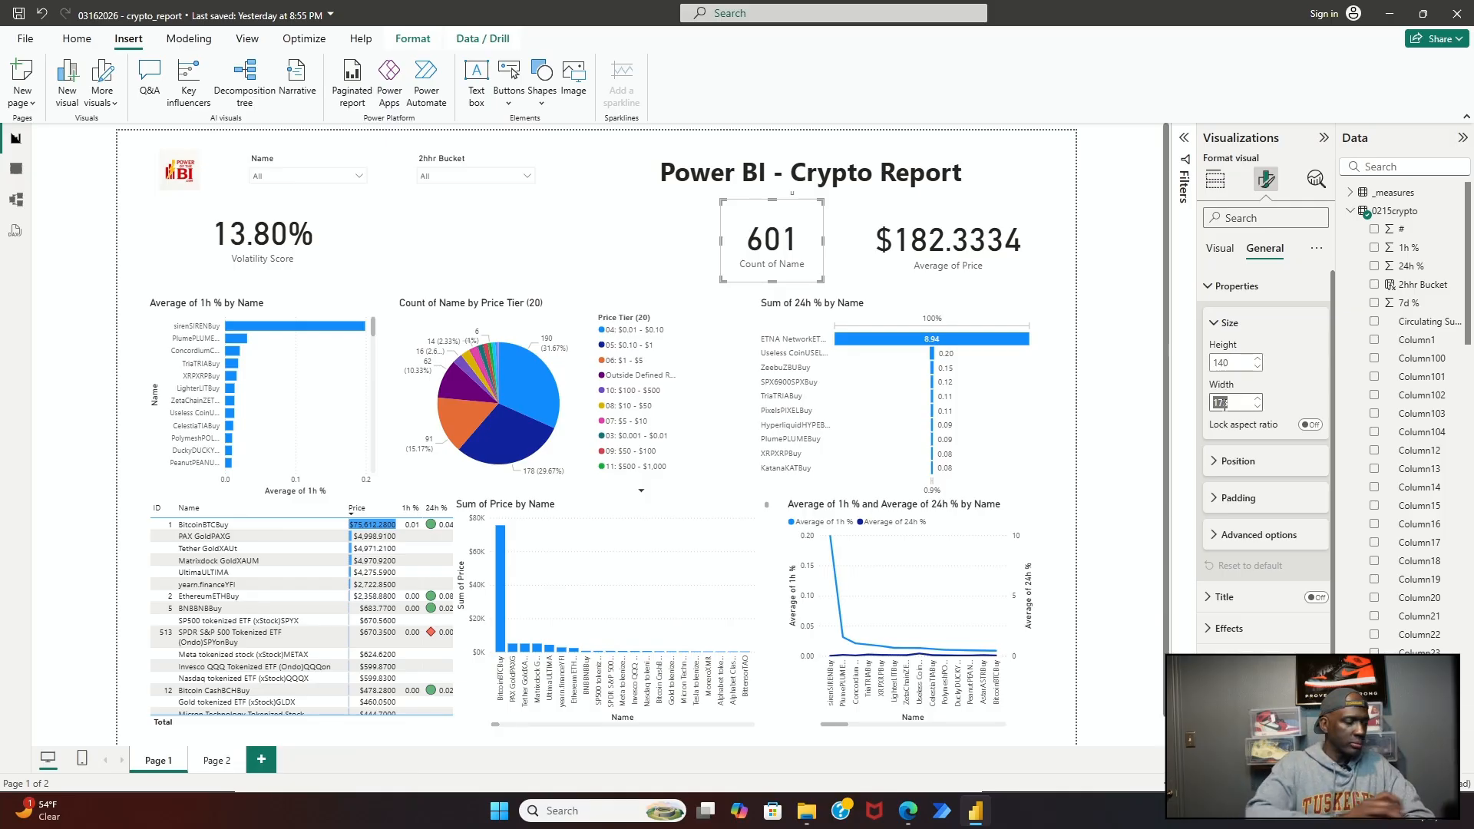
text(220)
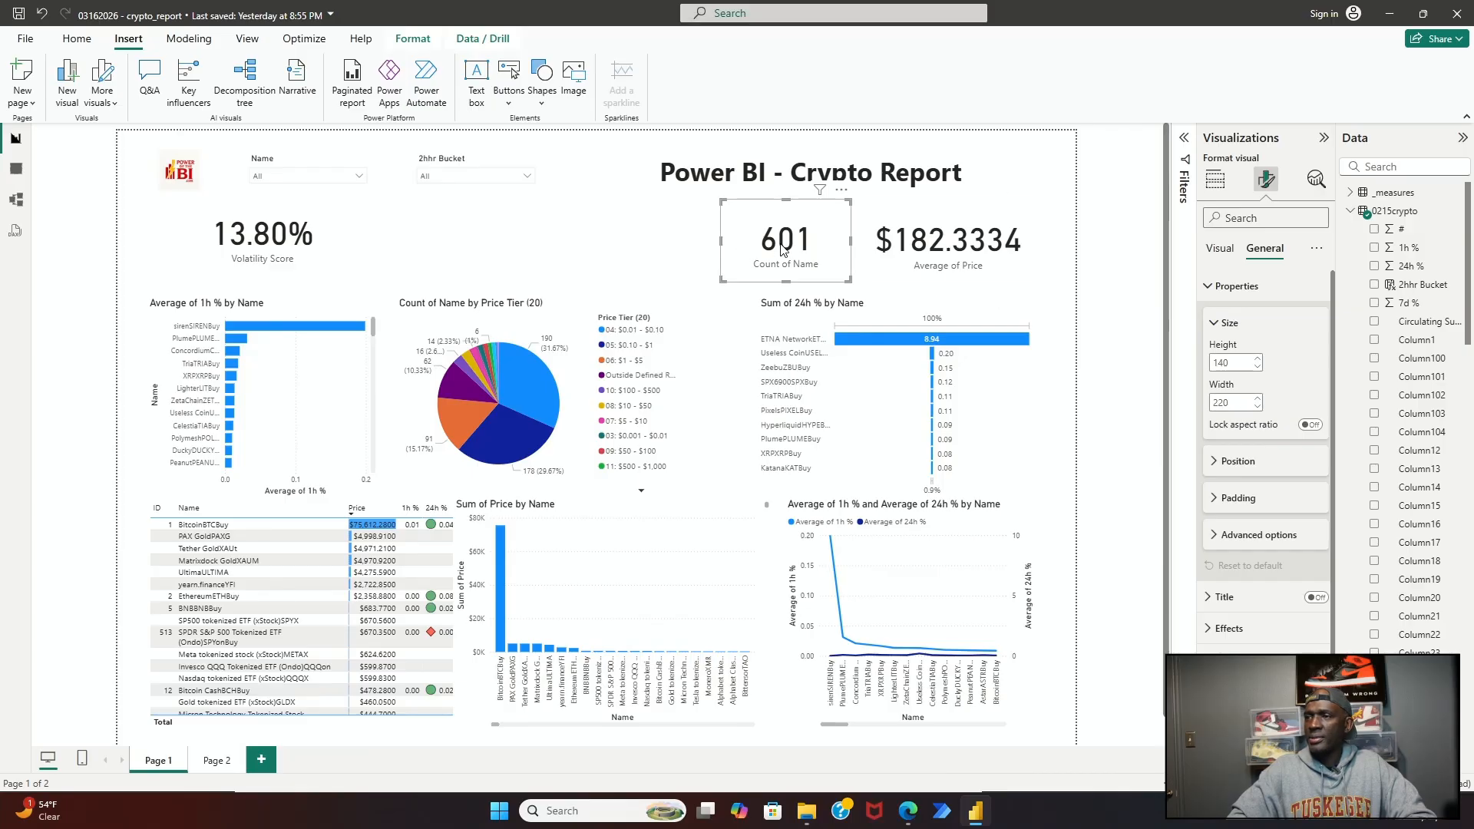
Step: Move the Count of Name card above the Price Tier pie chart and set the Average of Price card's height to 140 and width to 220
drag(781, 248, 568, 254)
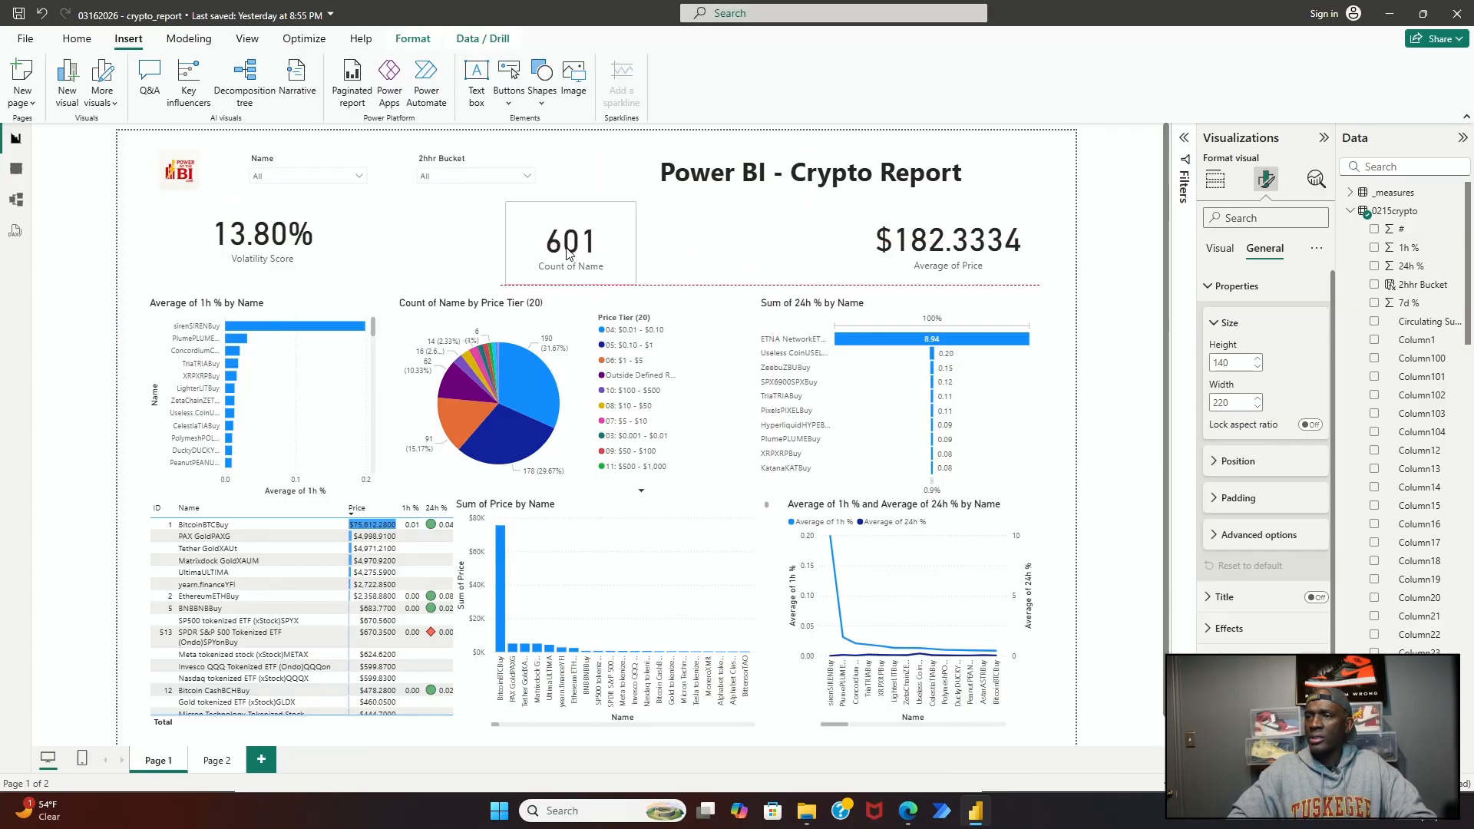
click(954, 265)
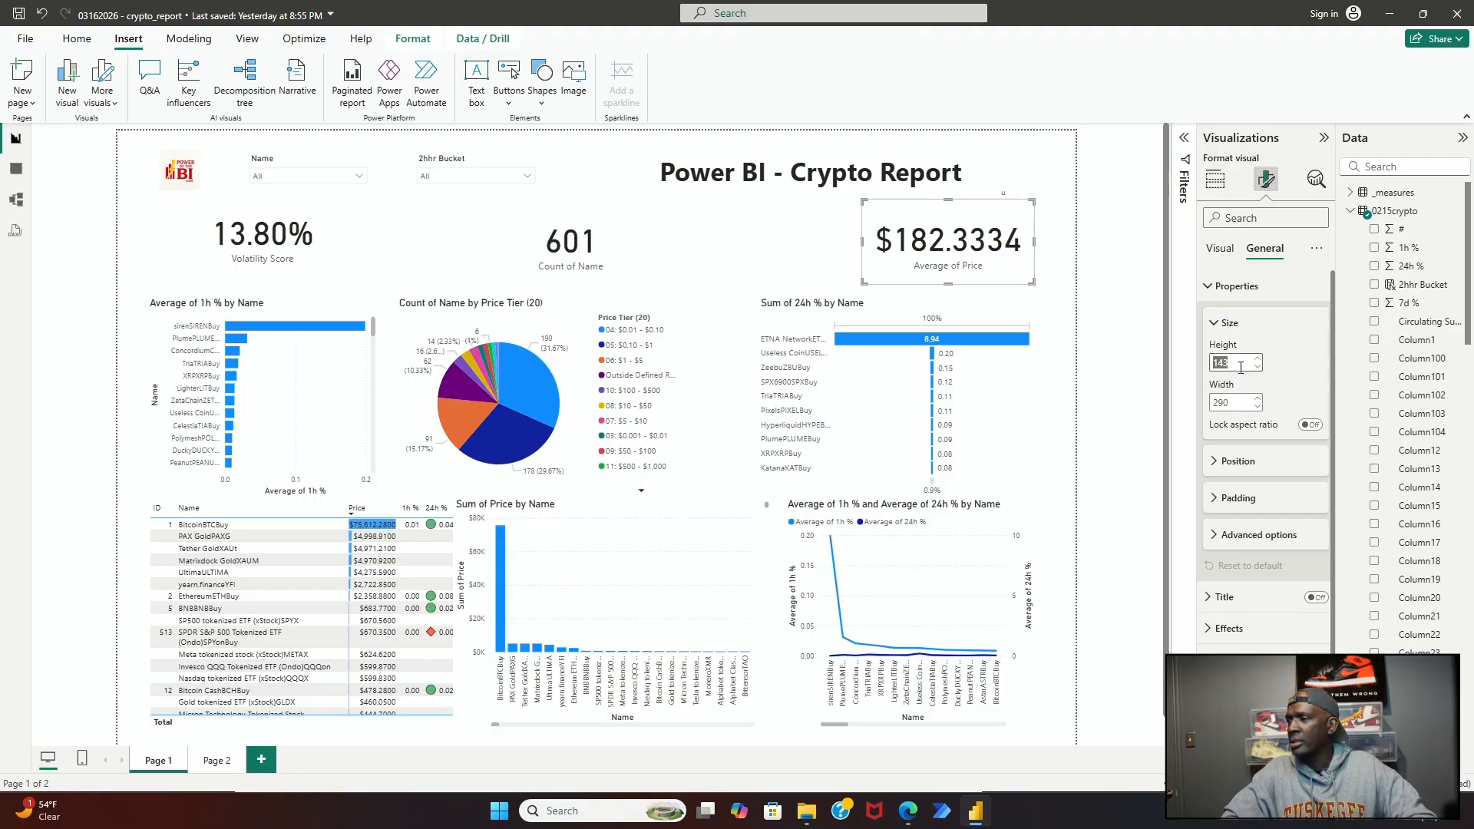
text(140)
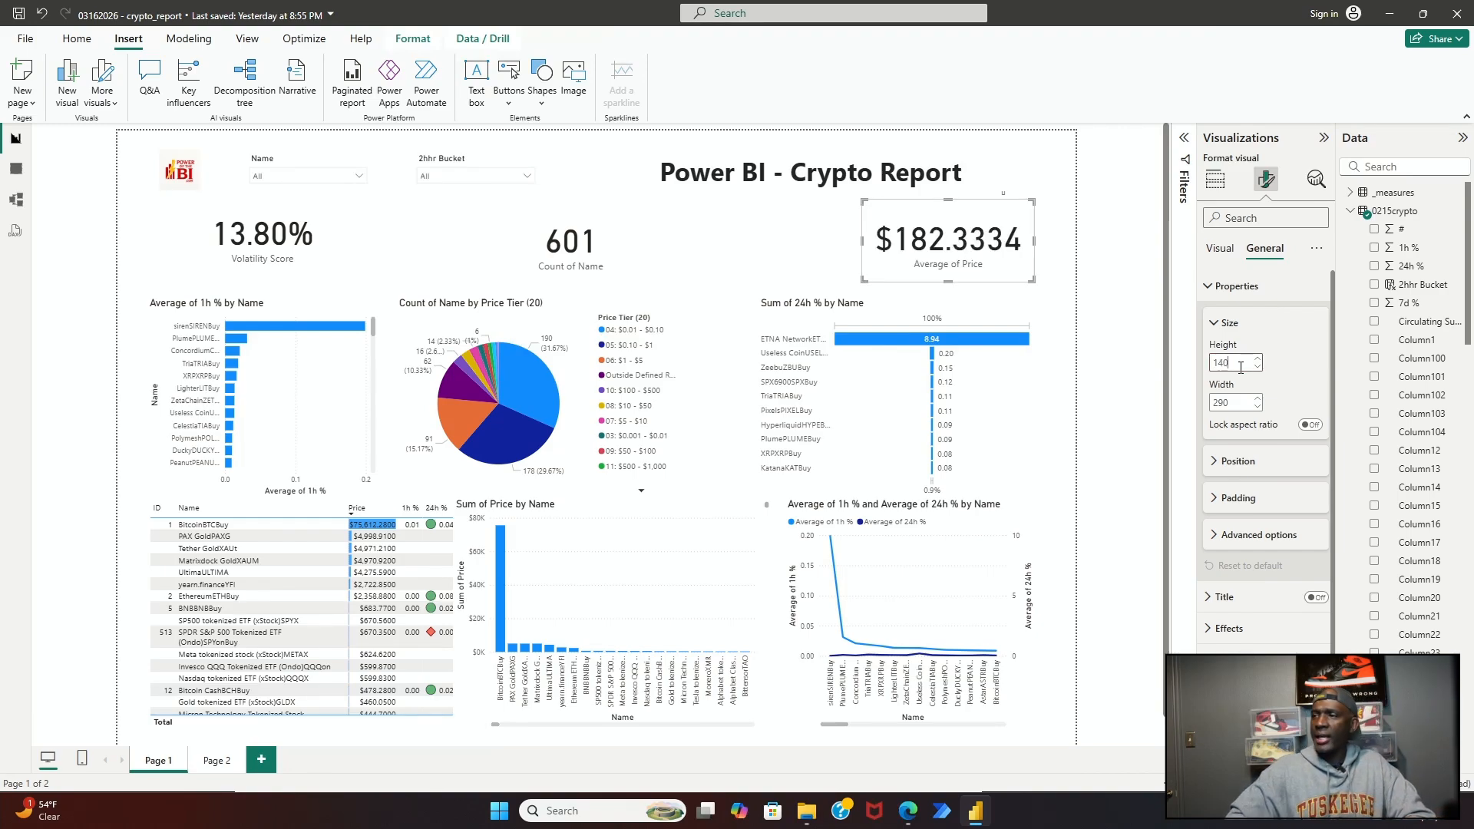
click(1231, 401)
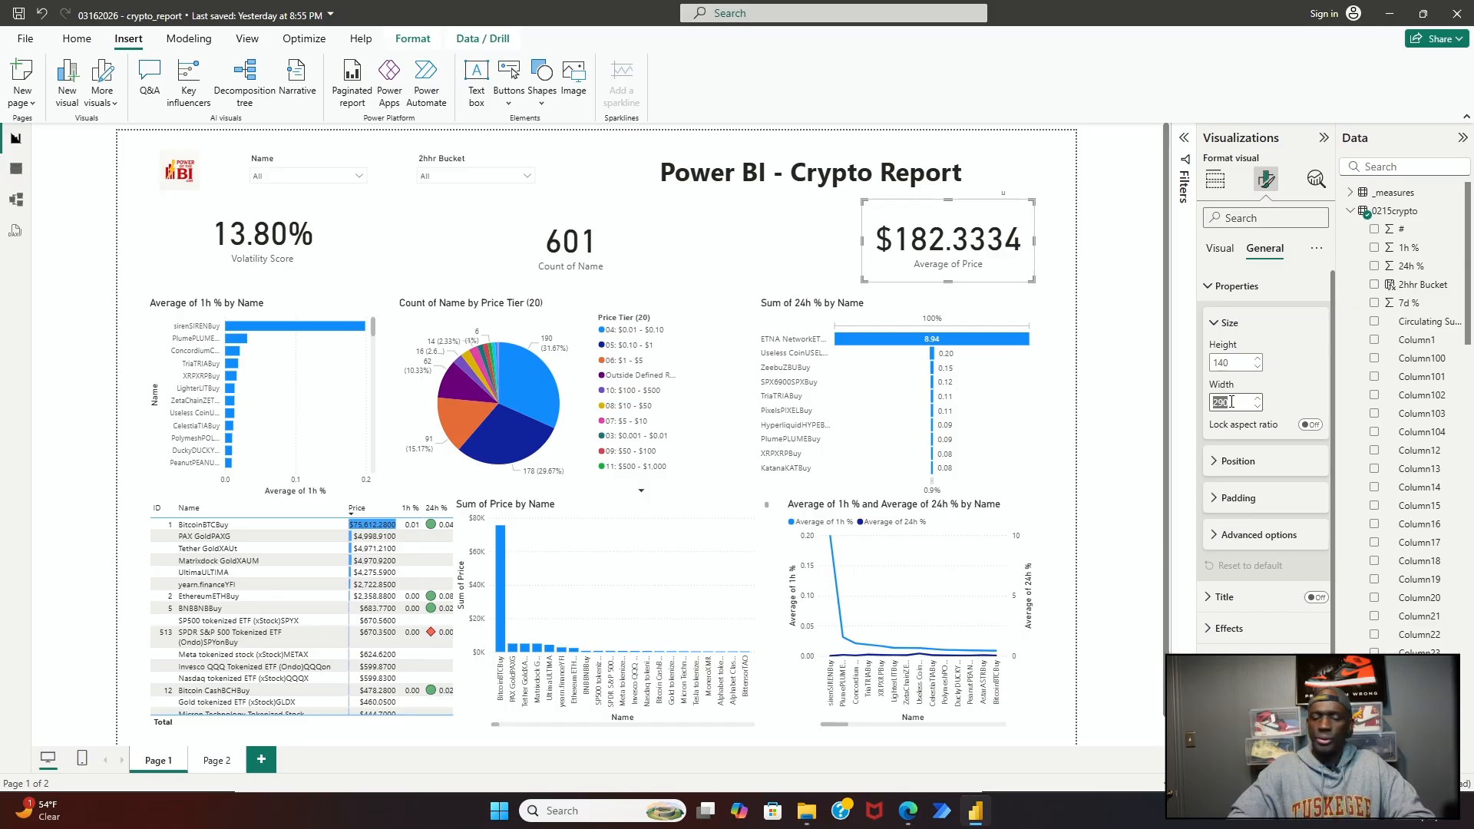
text(220)
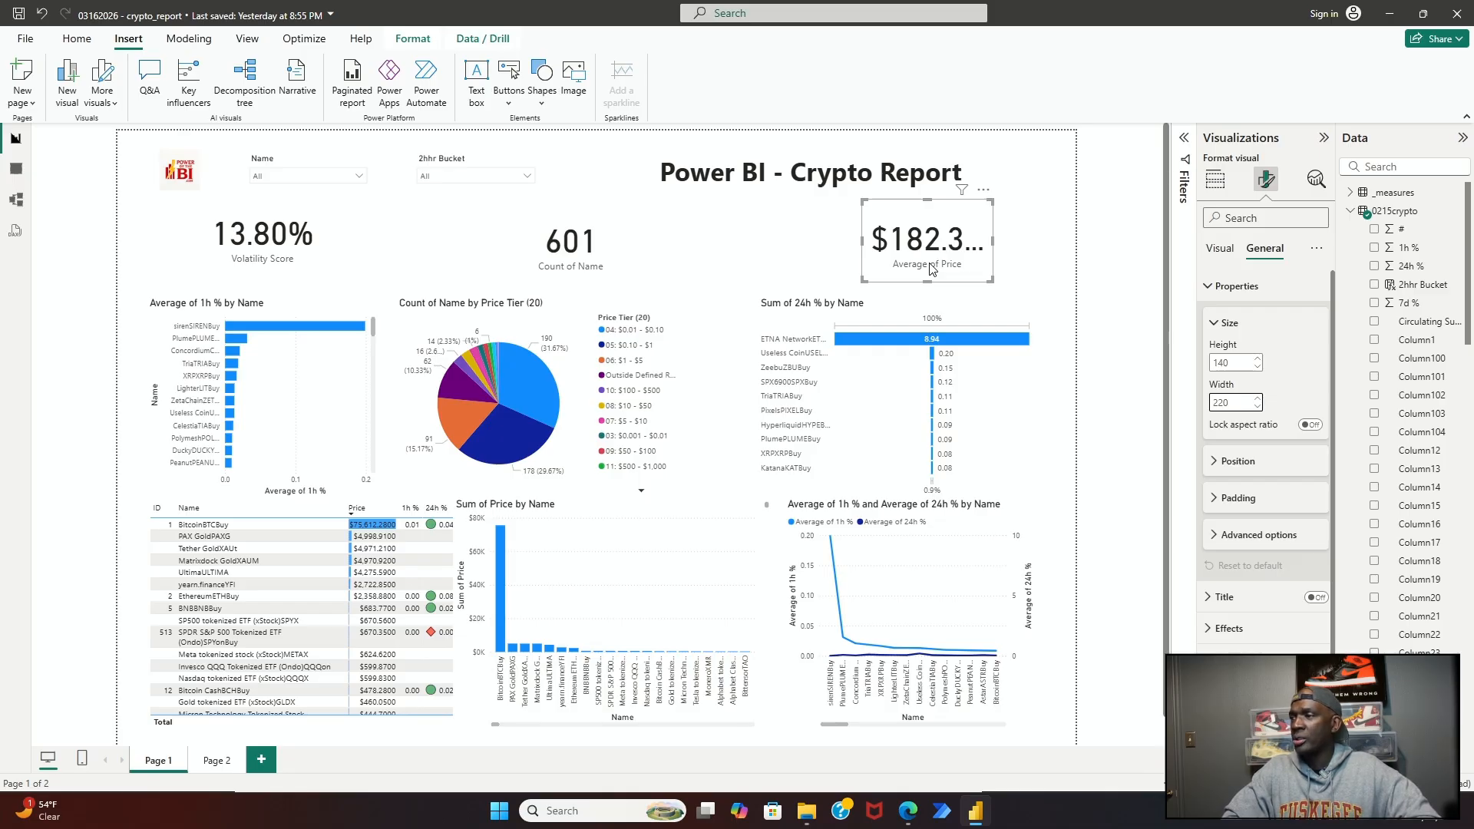
Step: Set the callout value font size of the Average of Price card to 35
click(1218, 248)
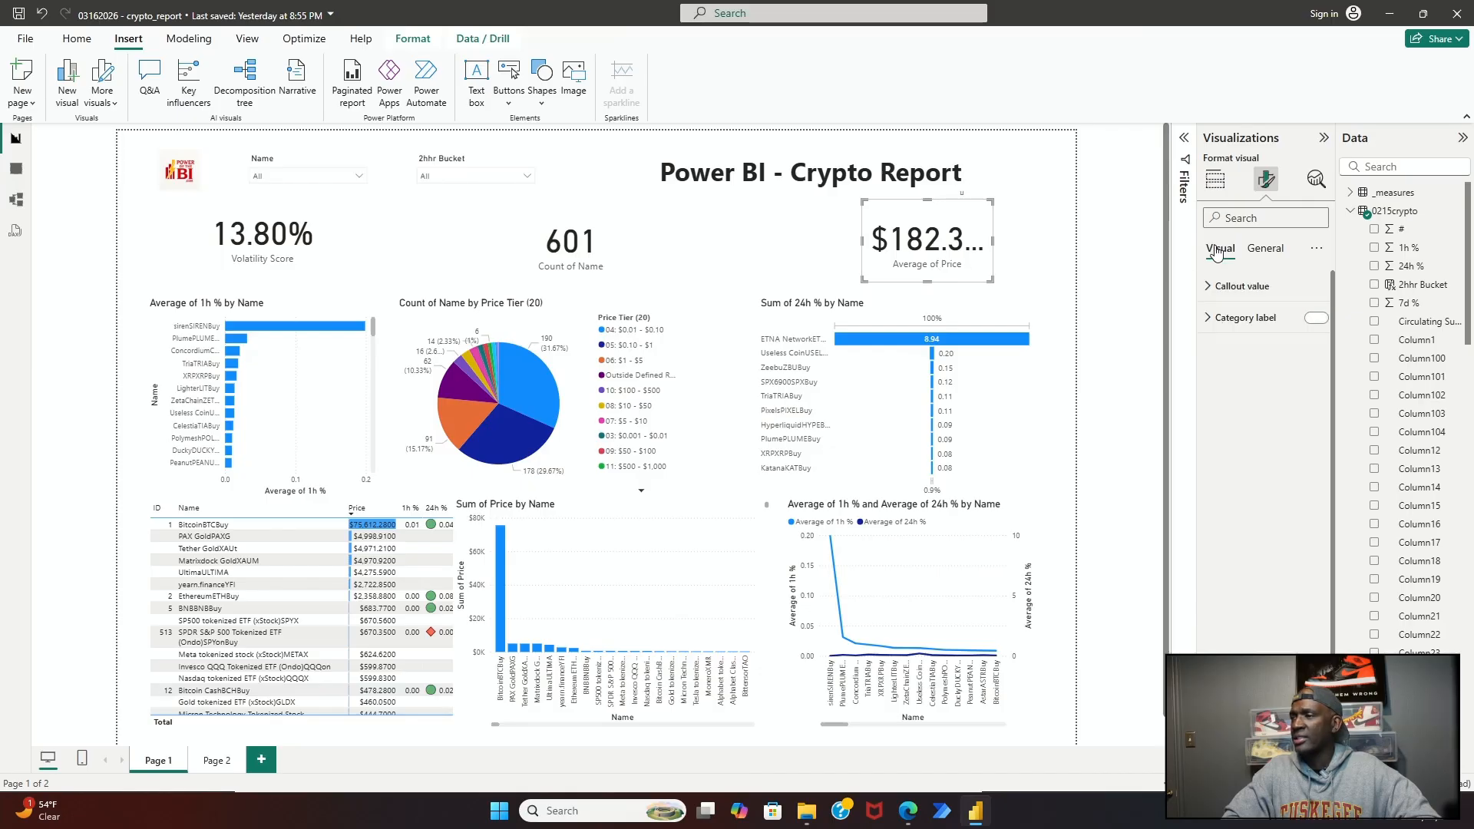
click(1212, 286)
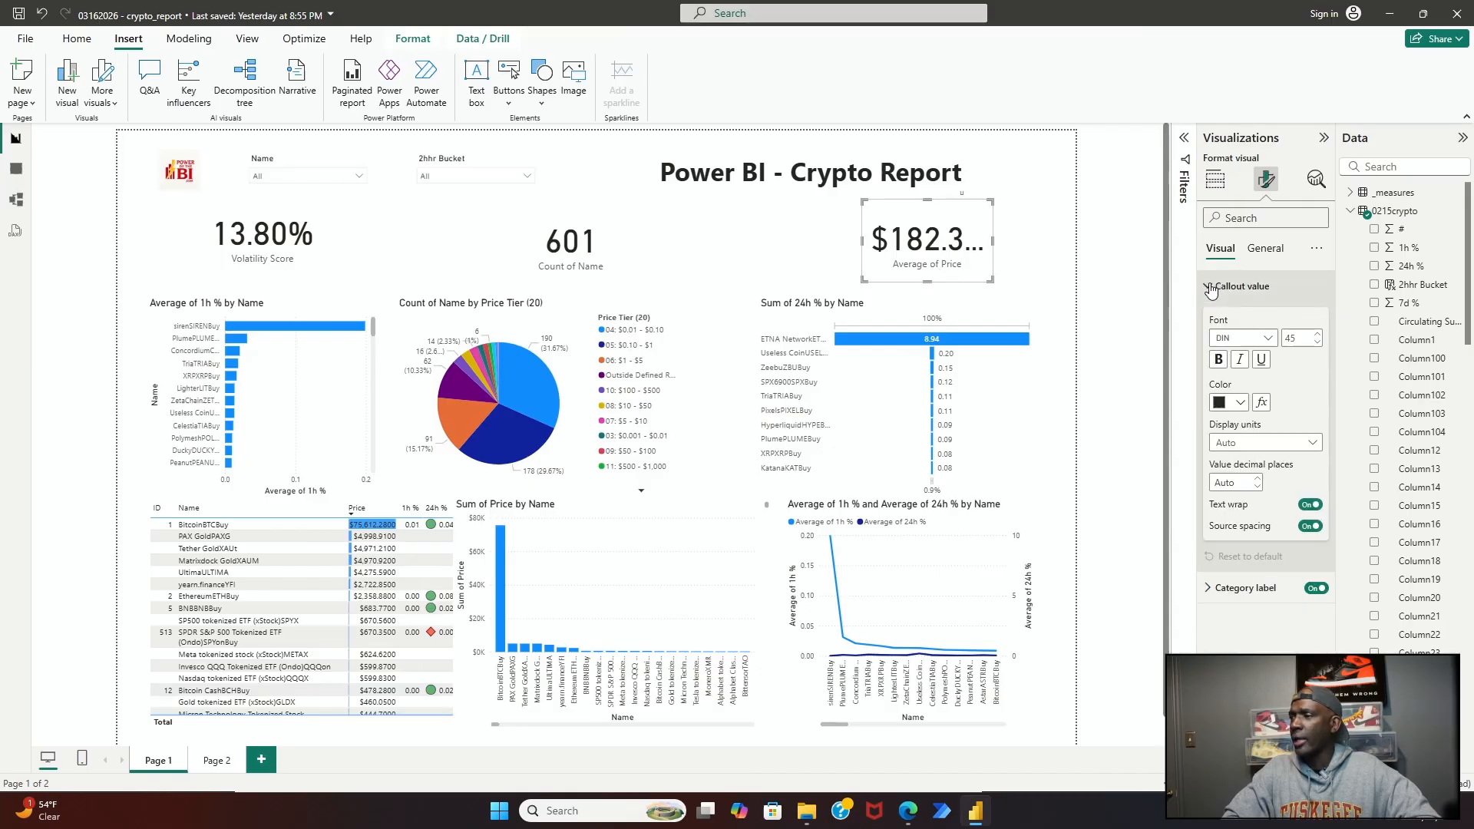
click(1318, 345)
click(1318, 346)
click(1318, 346)
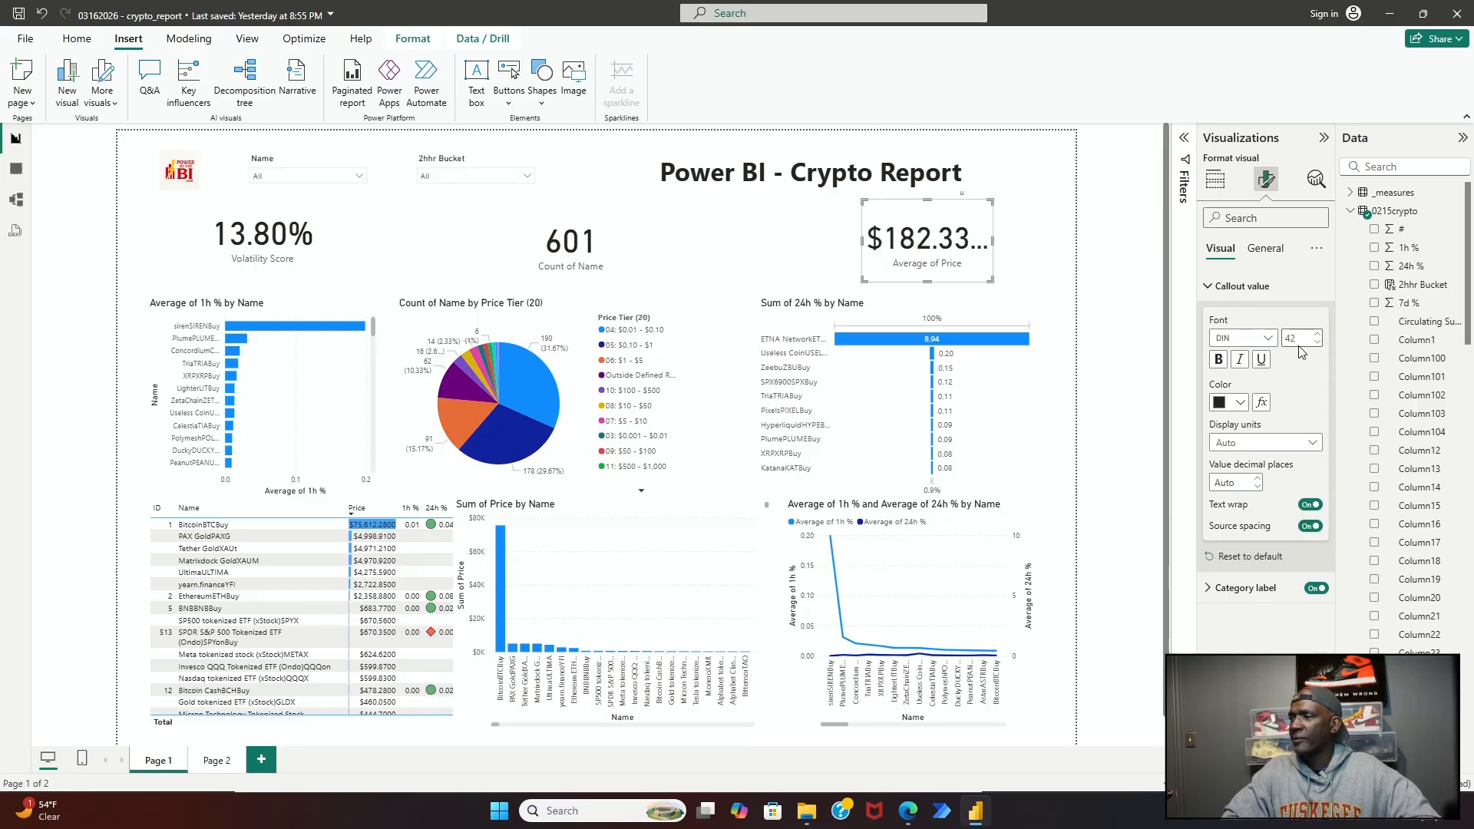
double_click(1295, 338)
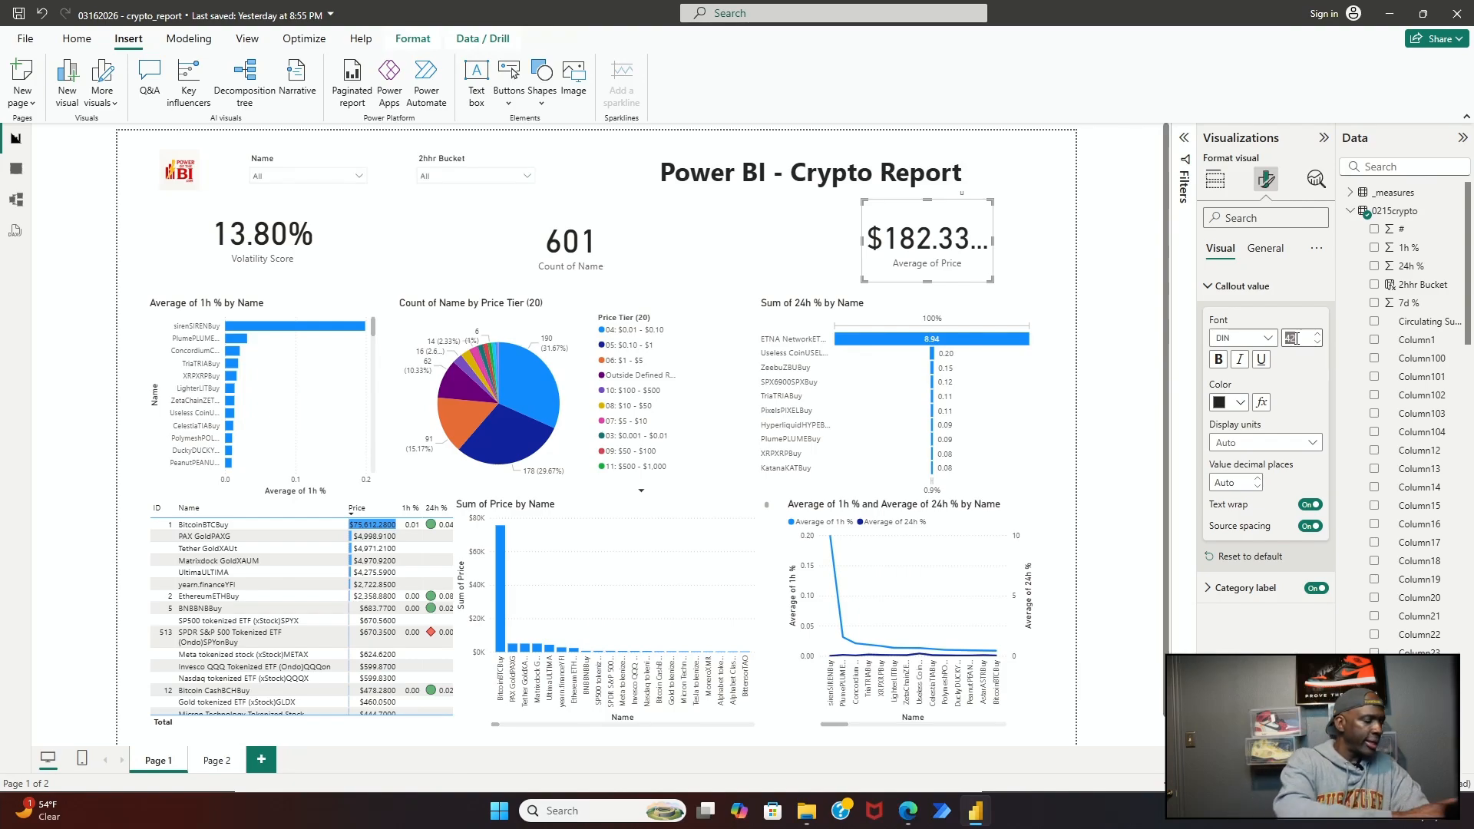
text(35)
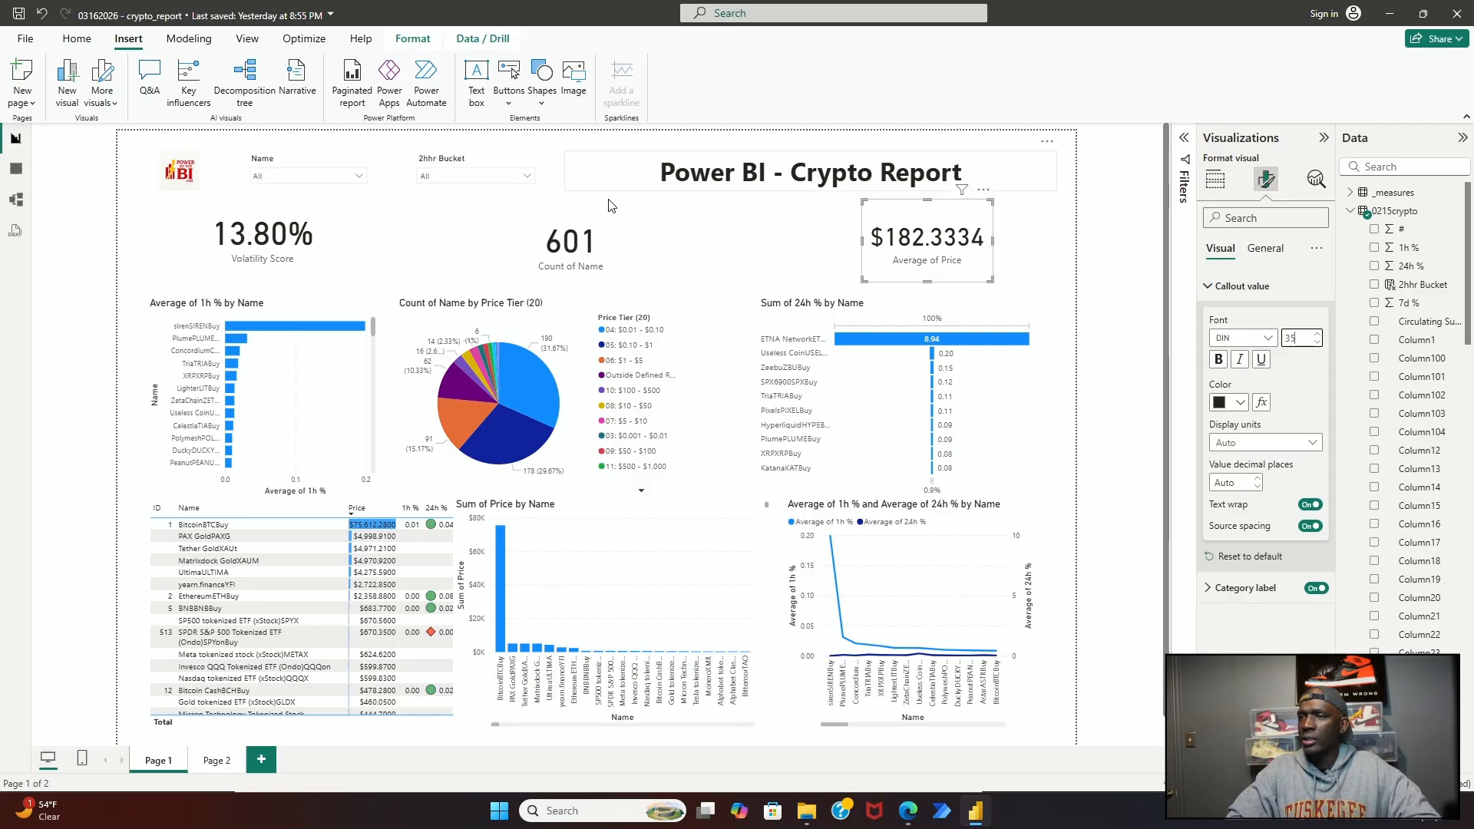
Step: Set the callout value font size of the Count of Name and Volatility Score cards to 35, and lower the Volatility Score card level with Count of Name
click(595, 227)
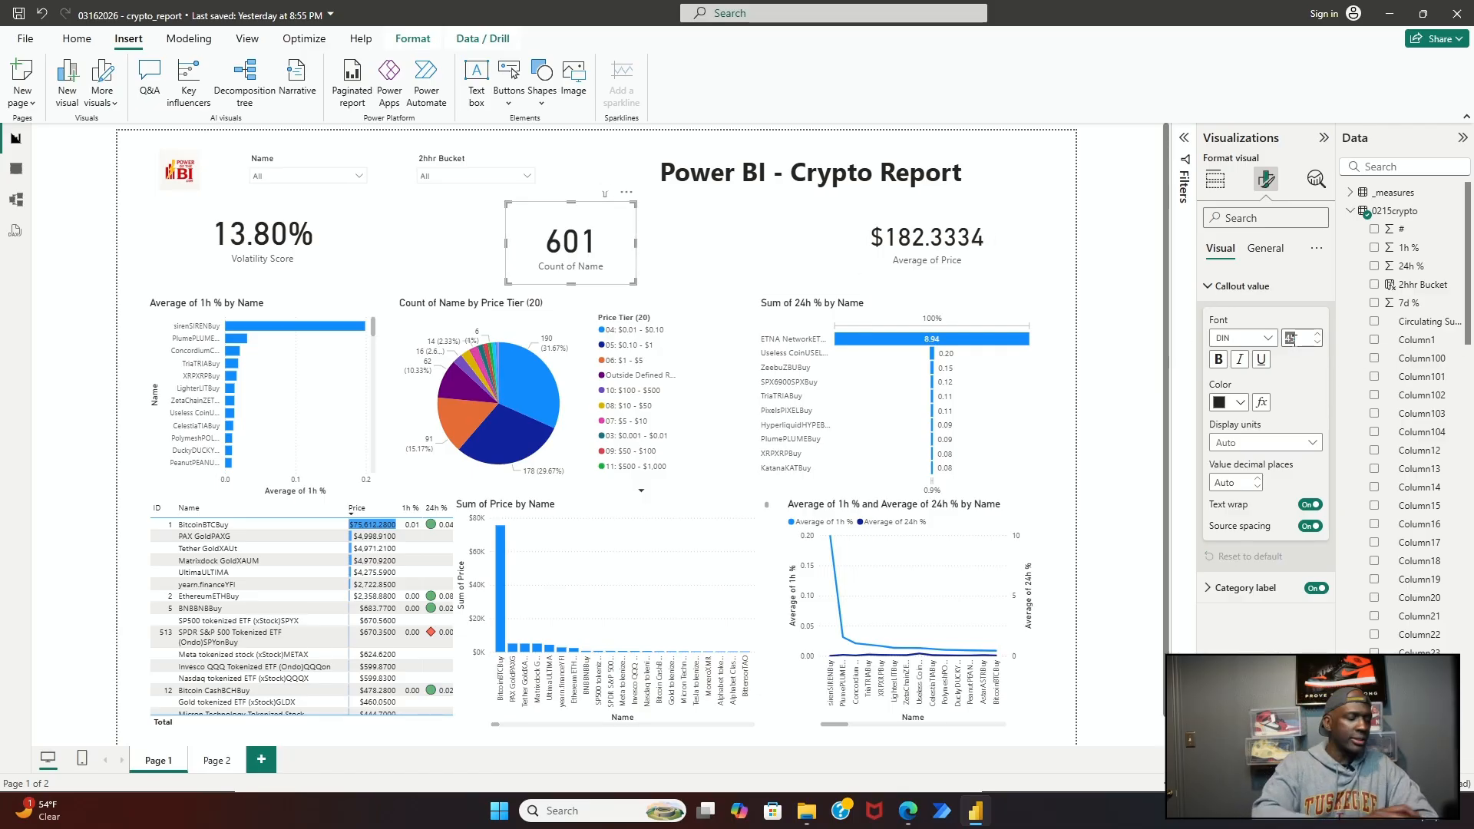
text(35)
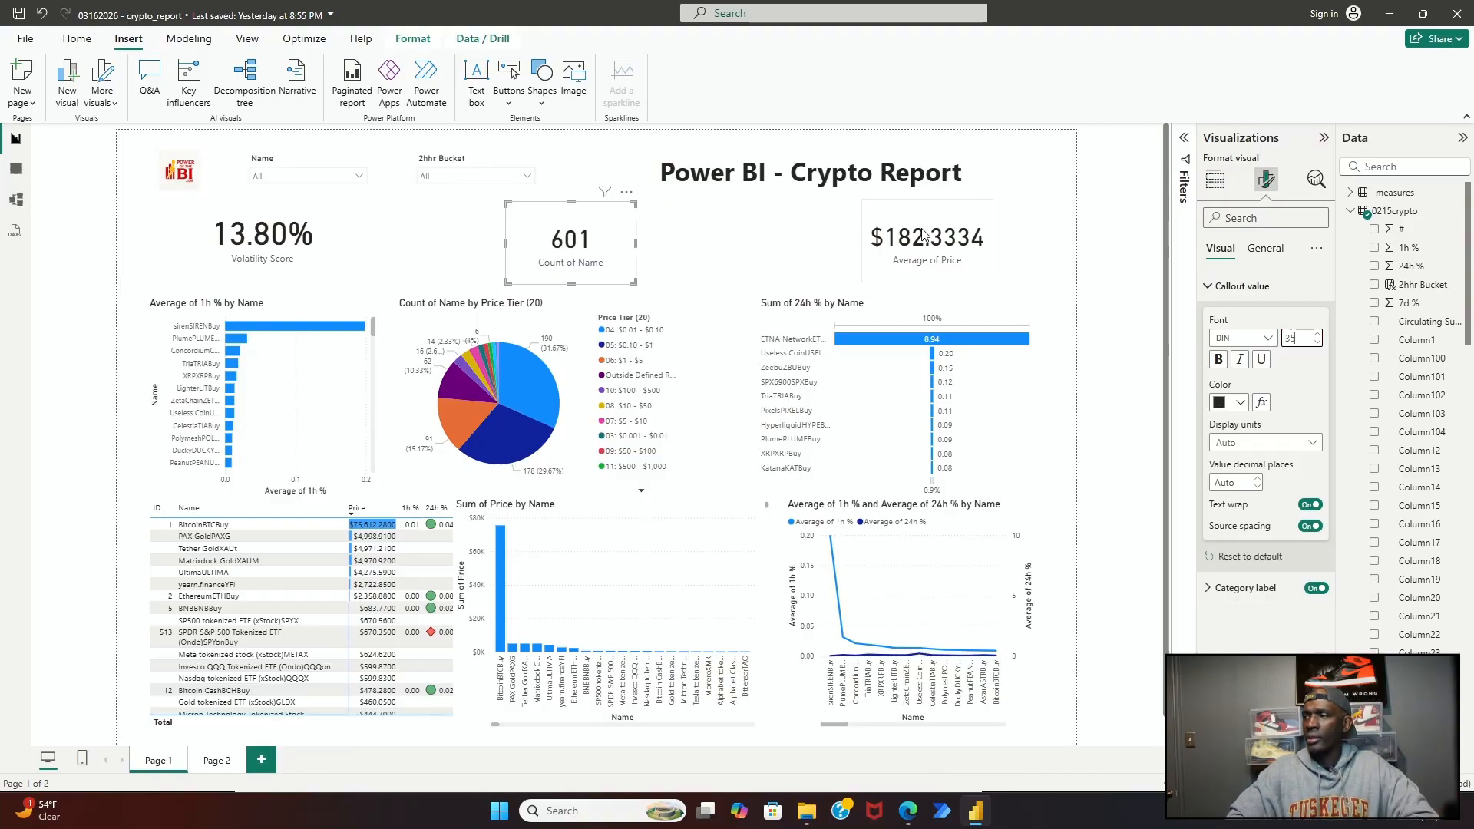
click(316, 250)
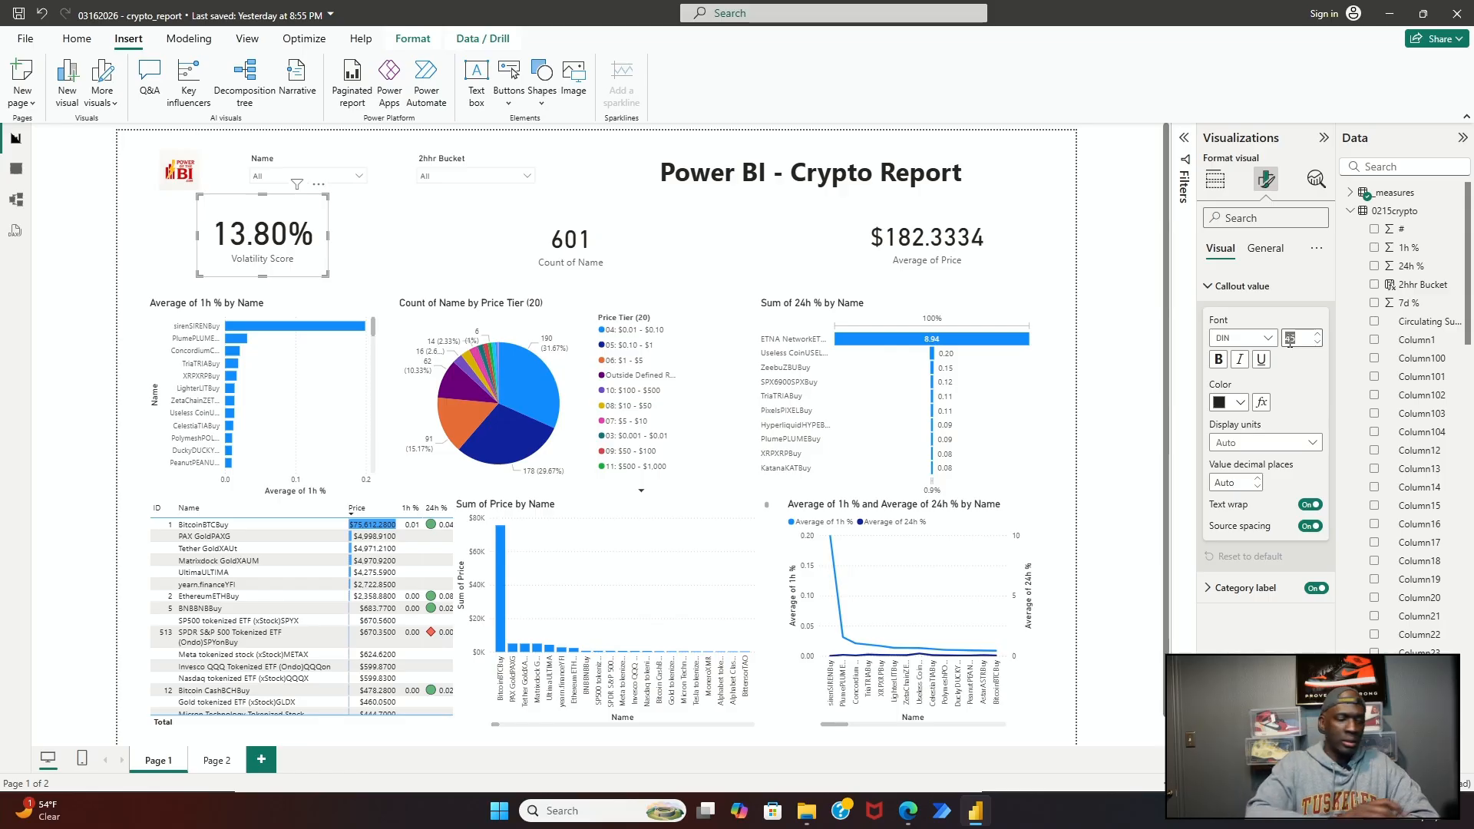
text(35)
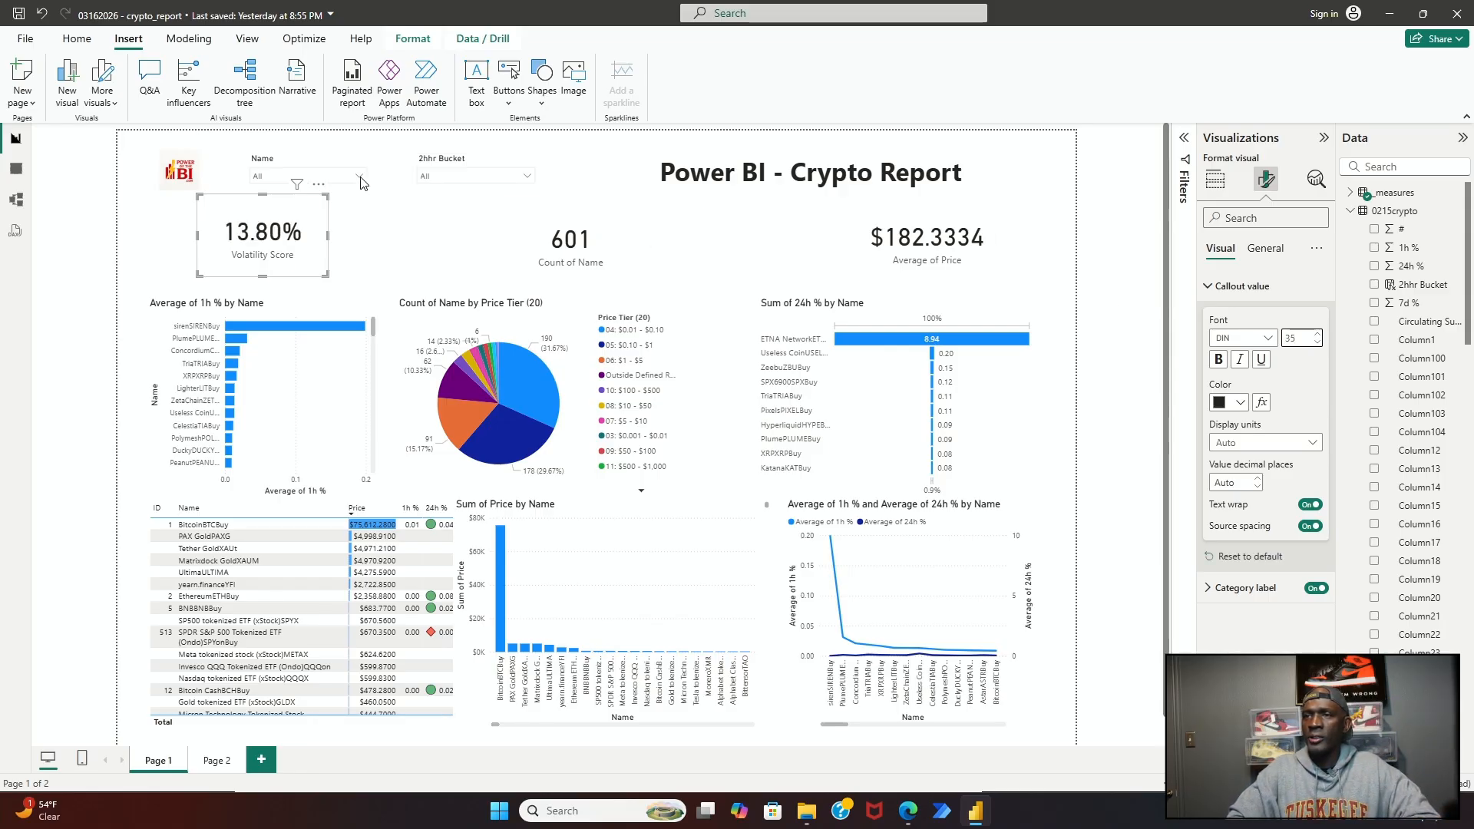
click(322, 170)
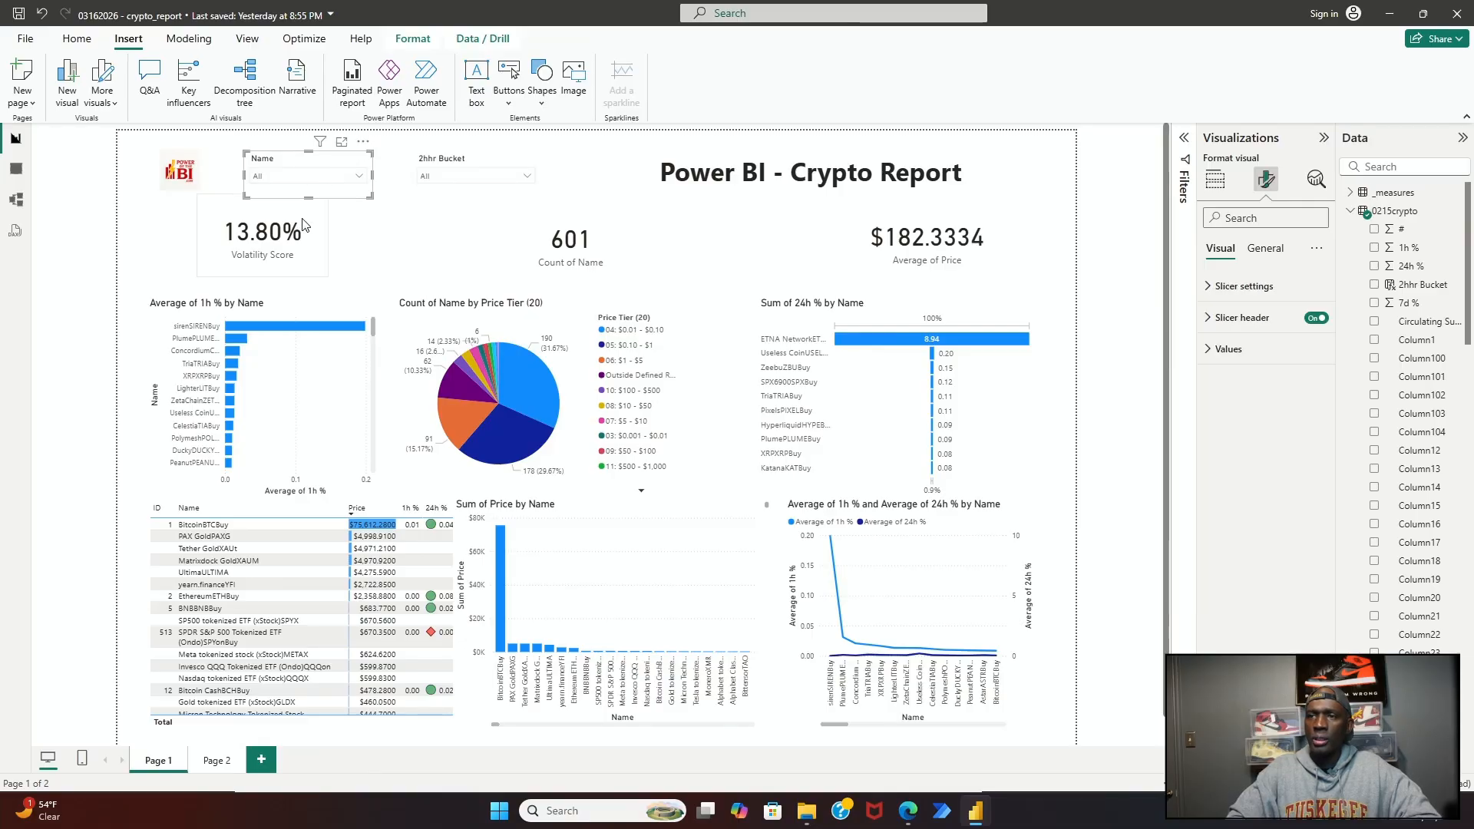
mouse_move(305, 224)
mouse_down()
mouse_move(305, 241)
mouse_move(306, 227)
mouse_up()
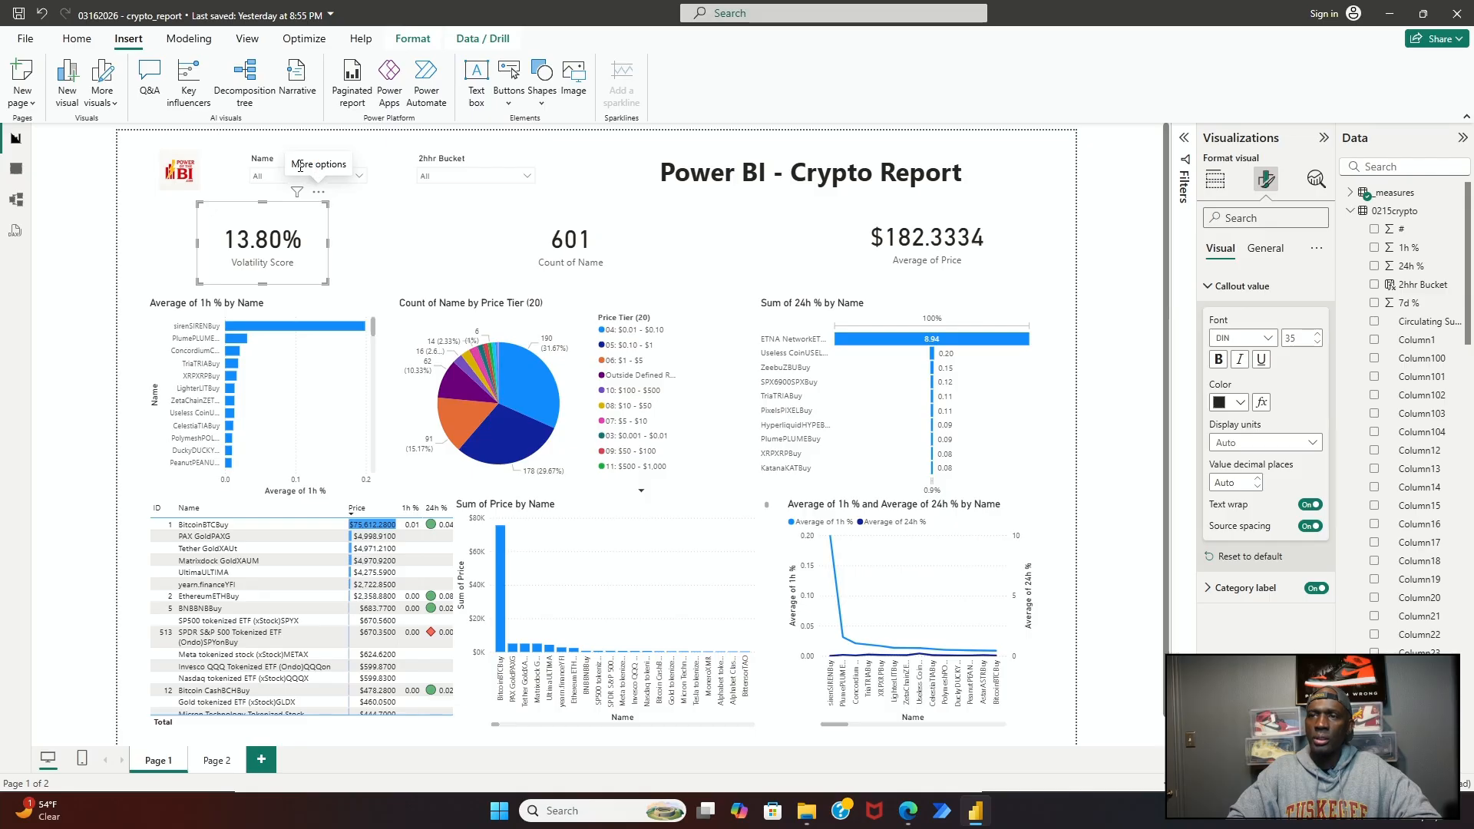
Step: Set the width of both the Name slicer and the 2hhr Bucket slicer to 220 in their general size properties
click(278, 164)
drag(277, 163, 276, 162)
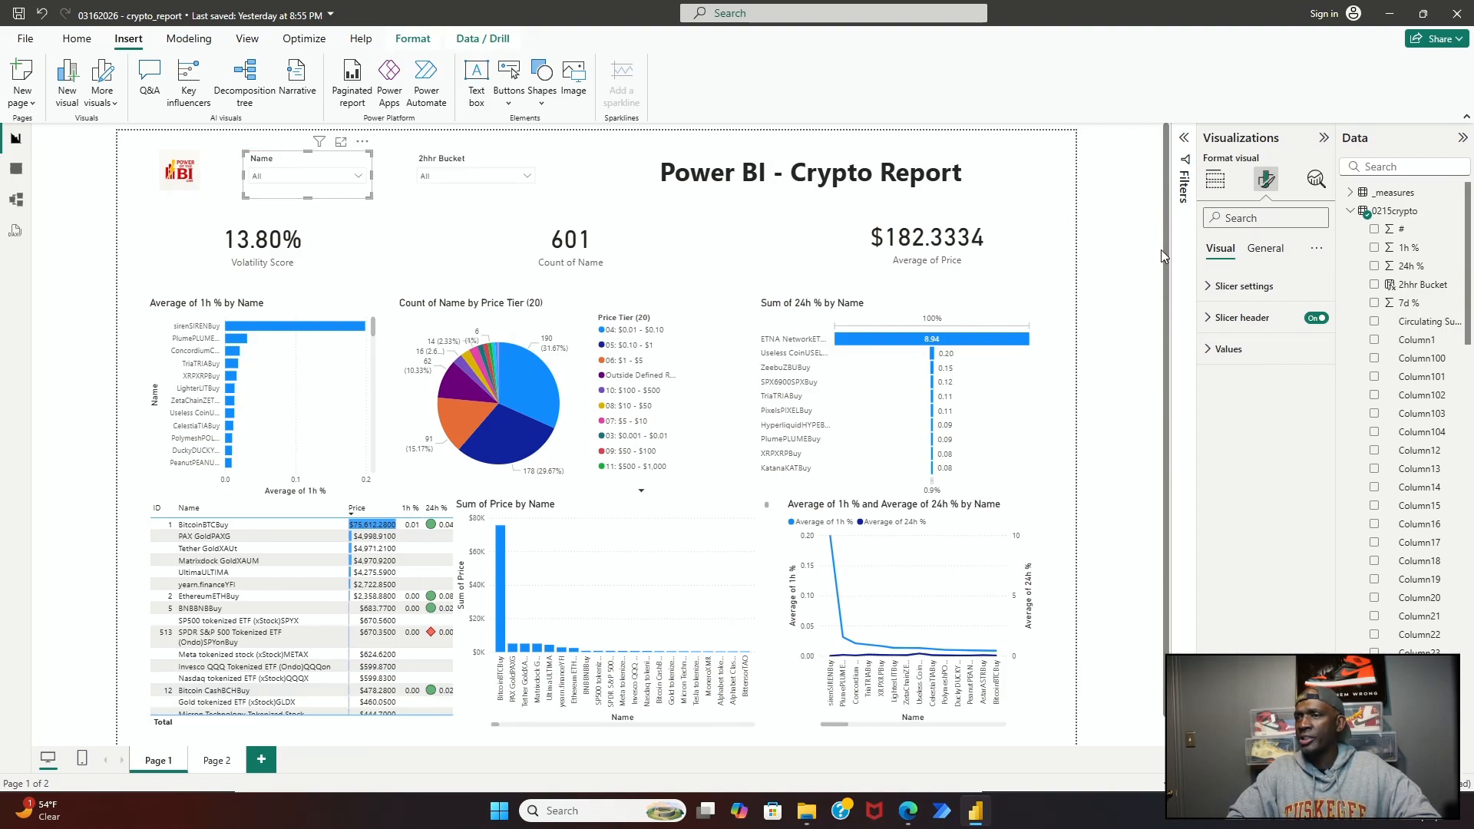
click(1278, 263)
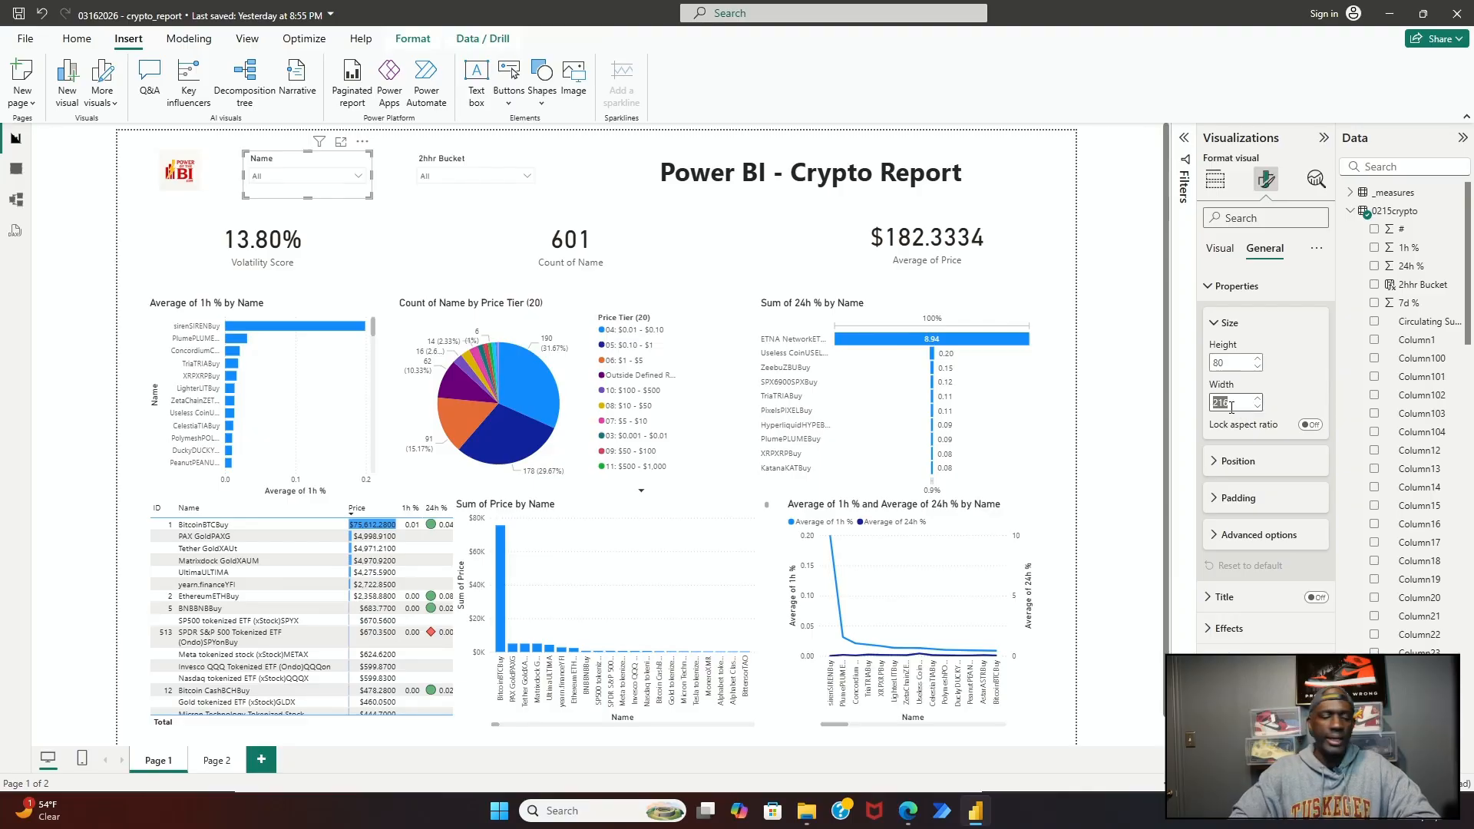
text(220)
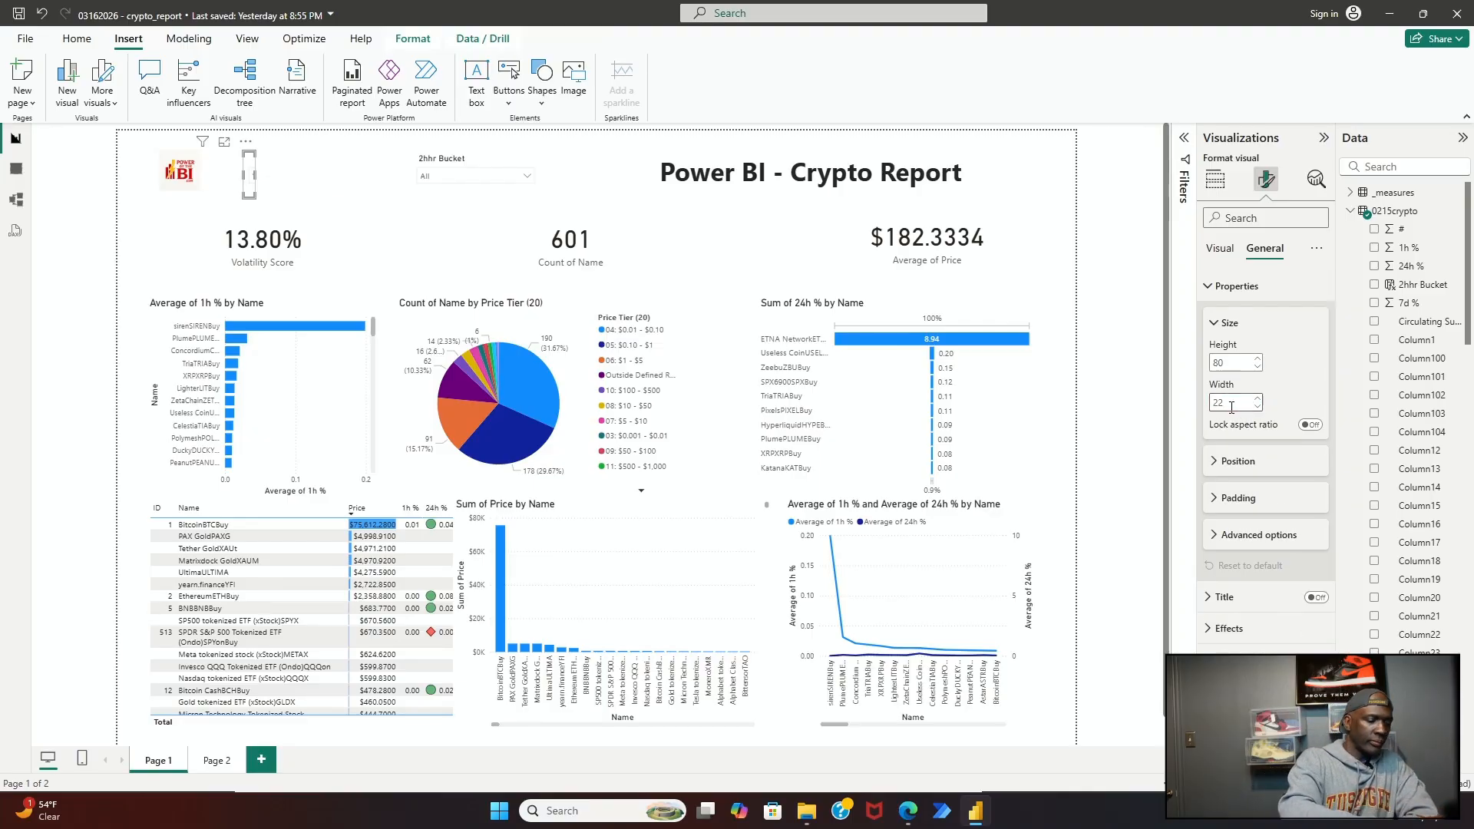
click(476, 170)
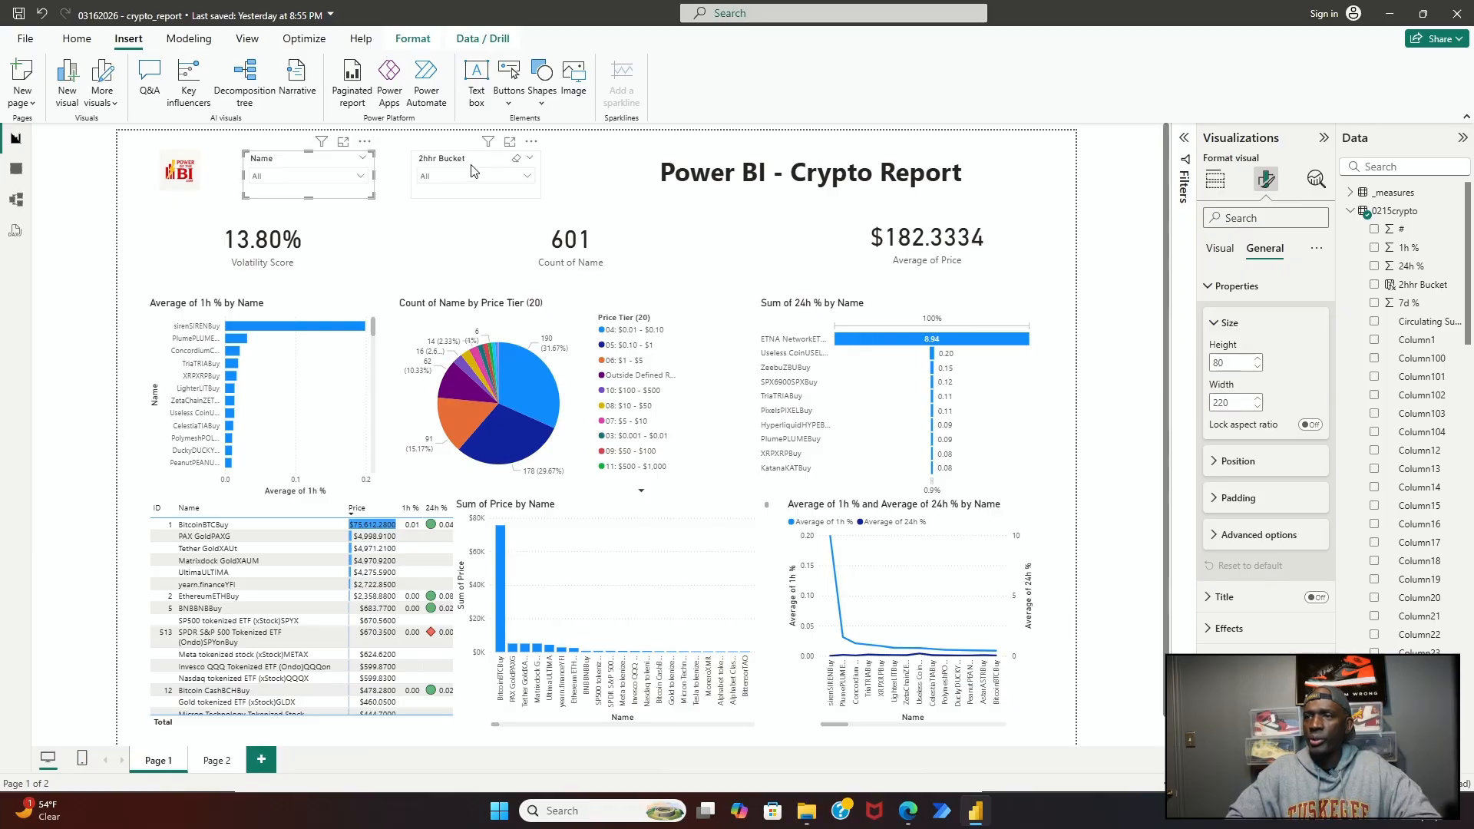
double_click(1231, 407)
text(22)
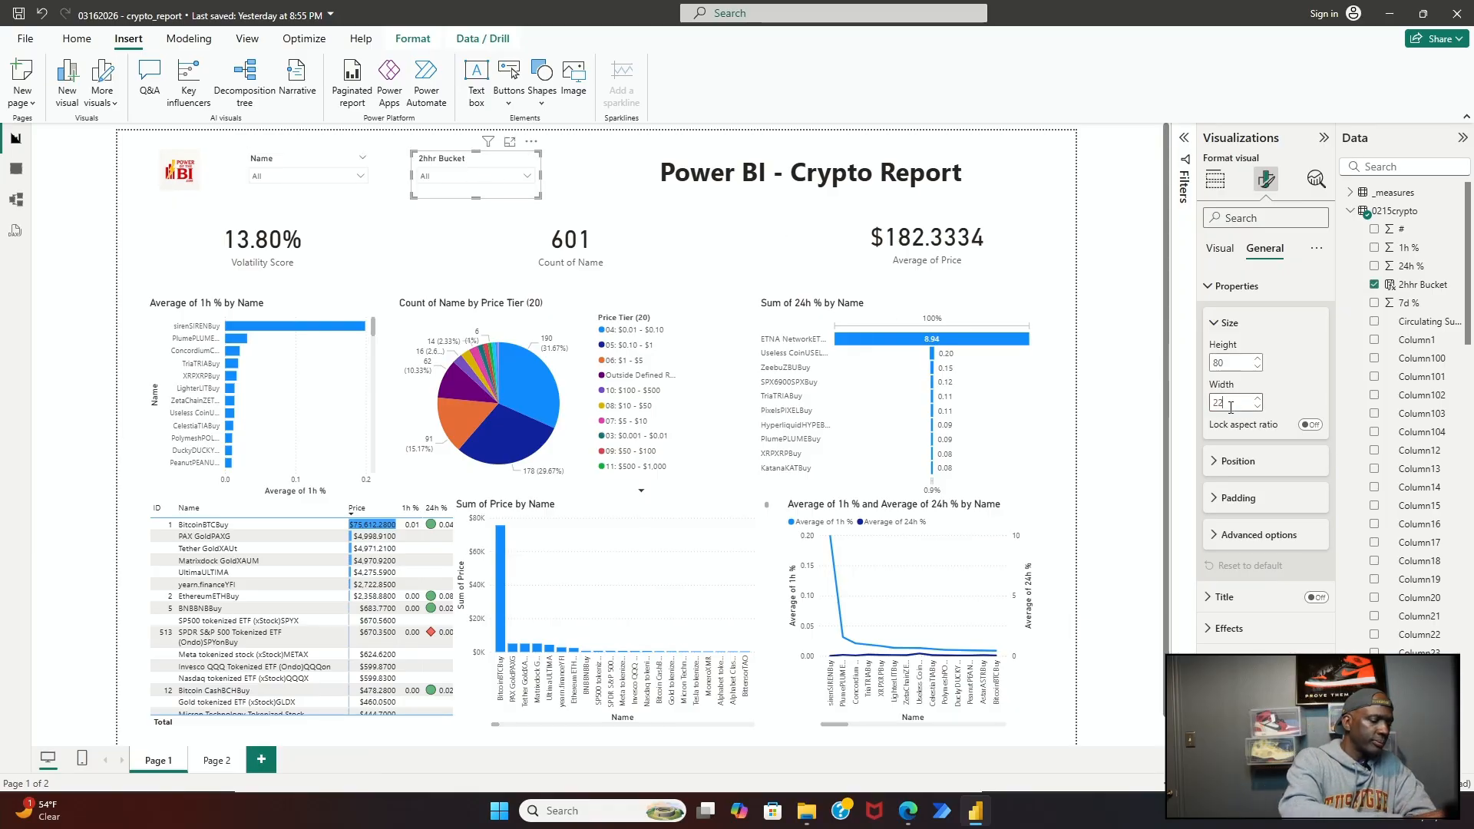
text(0)
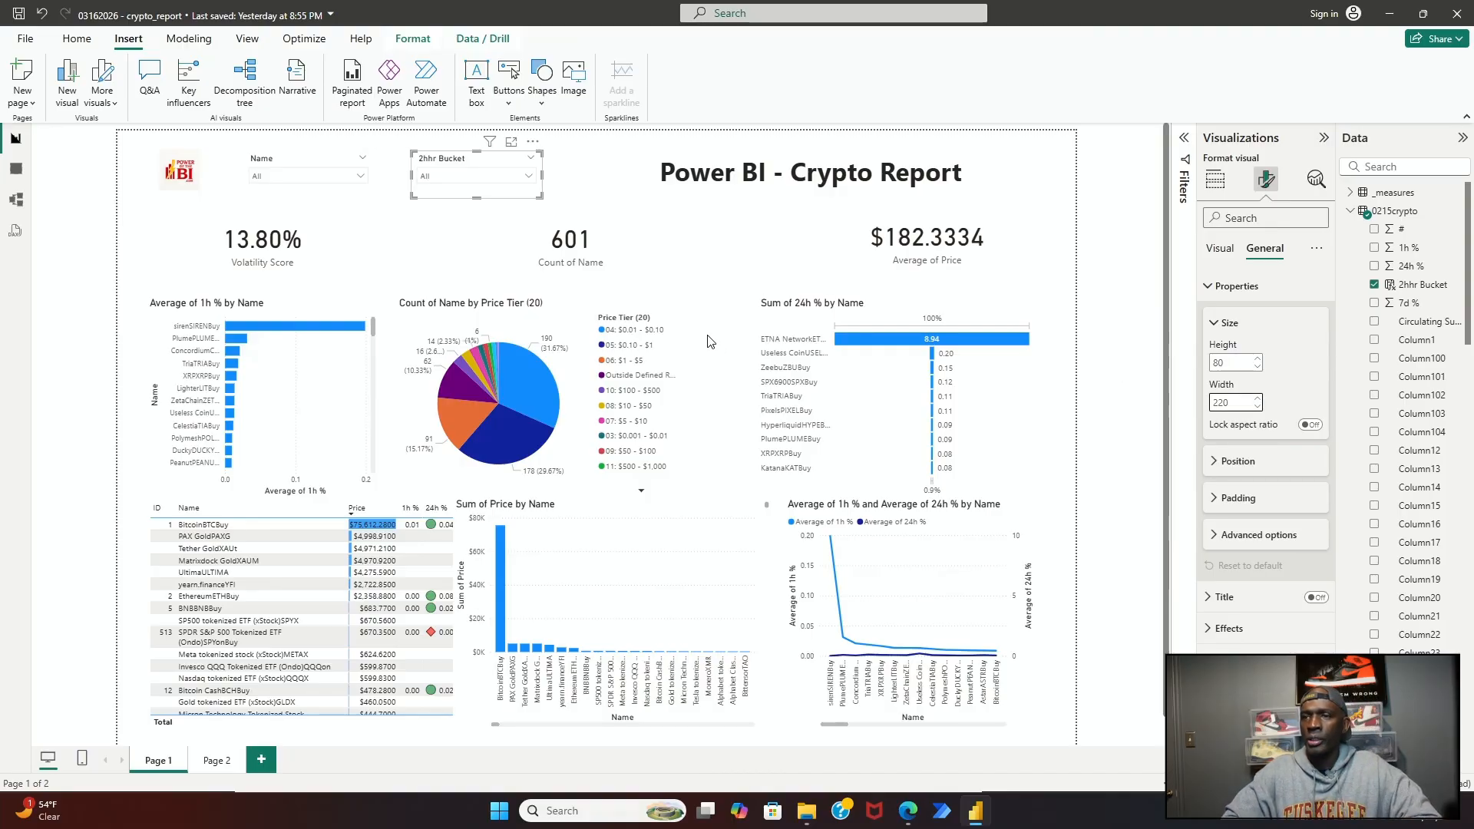
Step: Move the Volatility Score card so its left edge lines up with the Average of 1h % by Name chart below it
click(333, 193)
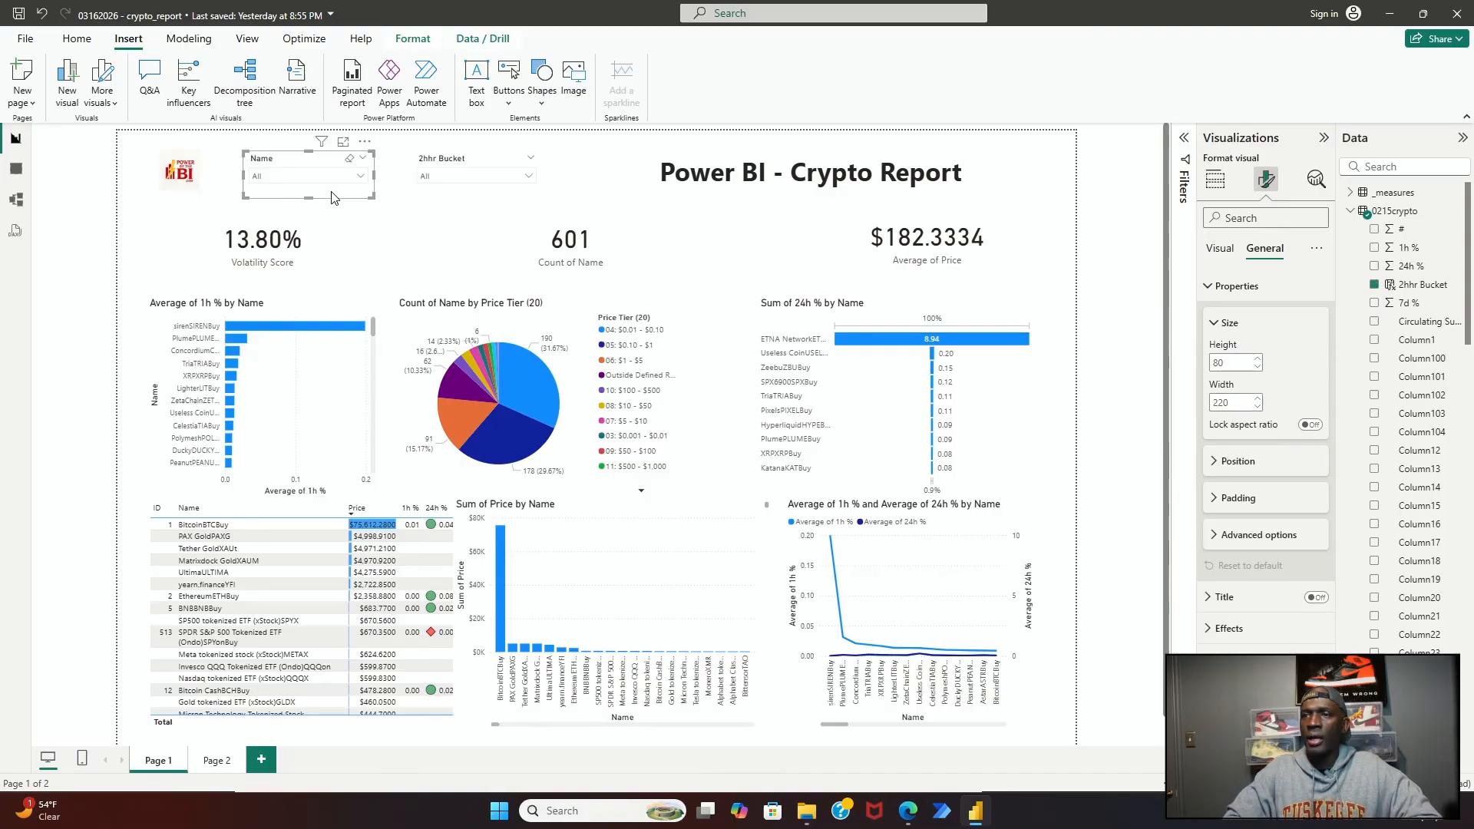
click(263, 221)
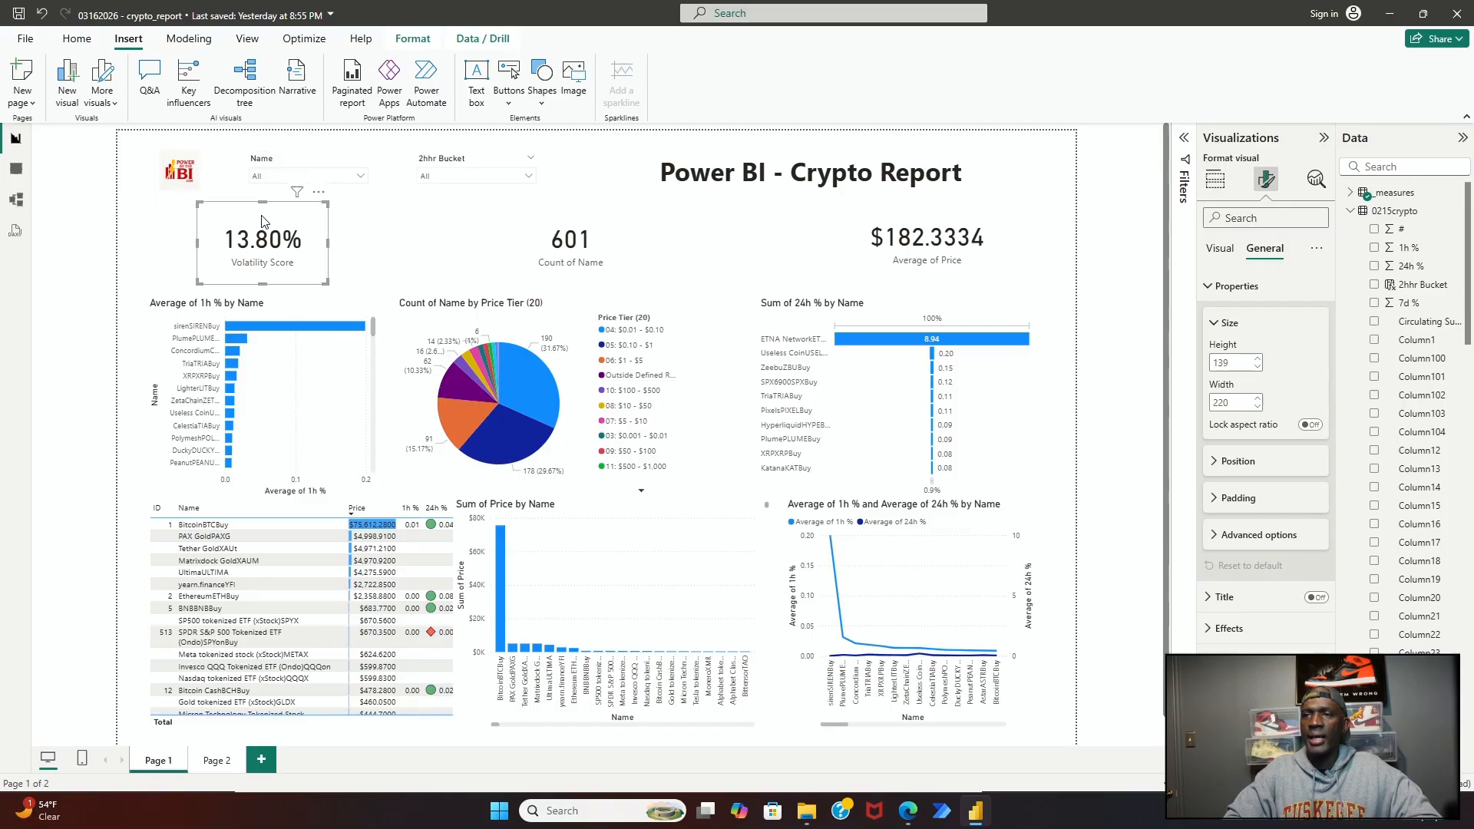
click(299, 307)
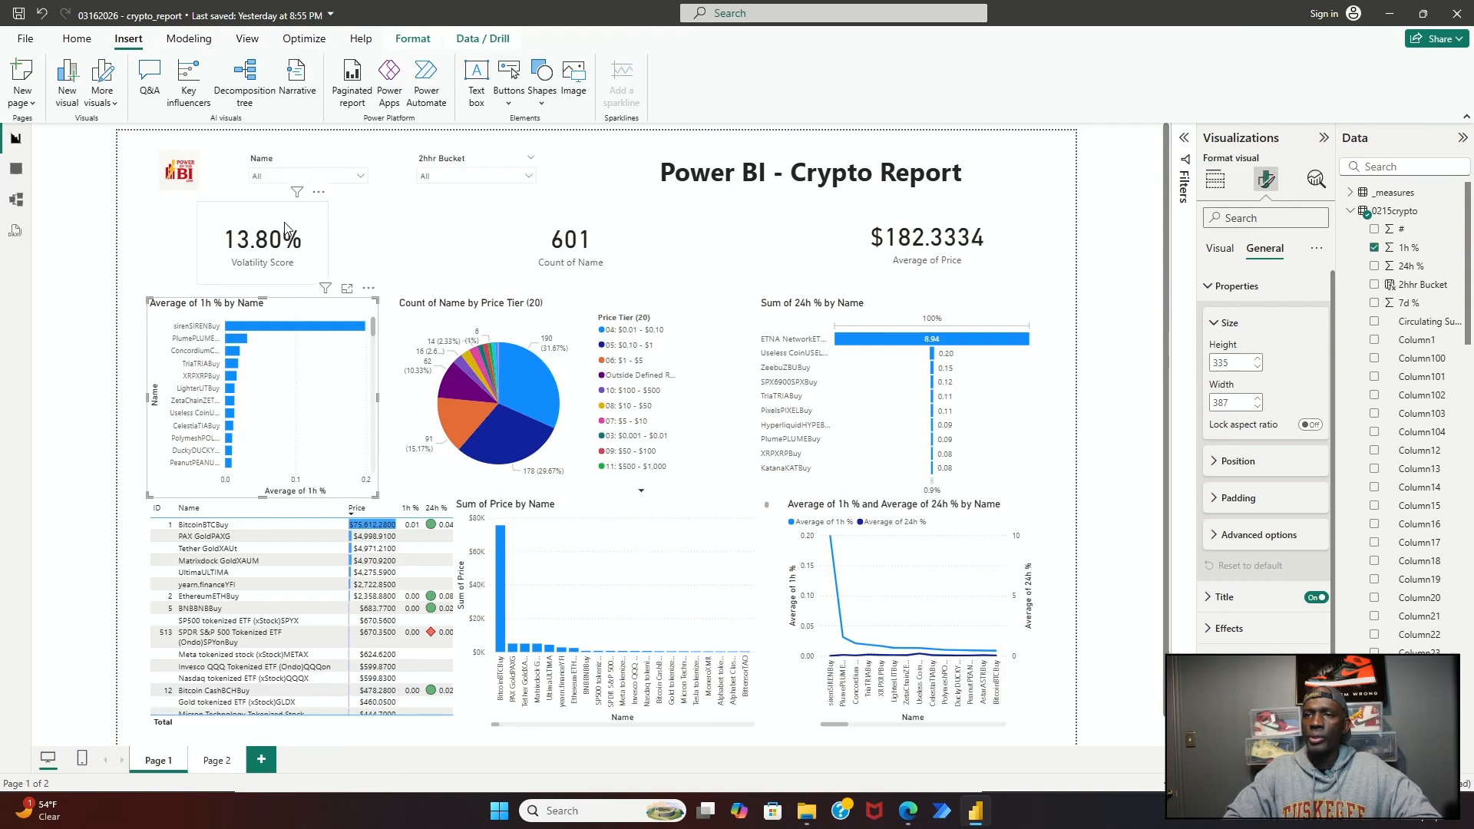
drag(284, 222, 239, 224)
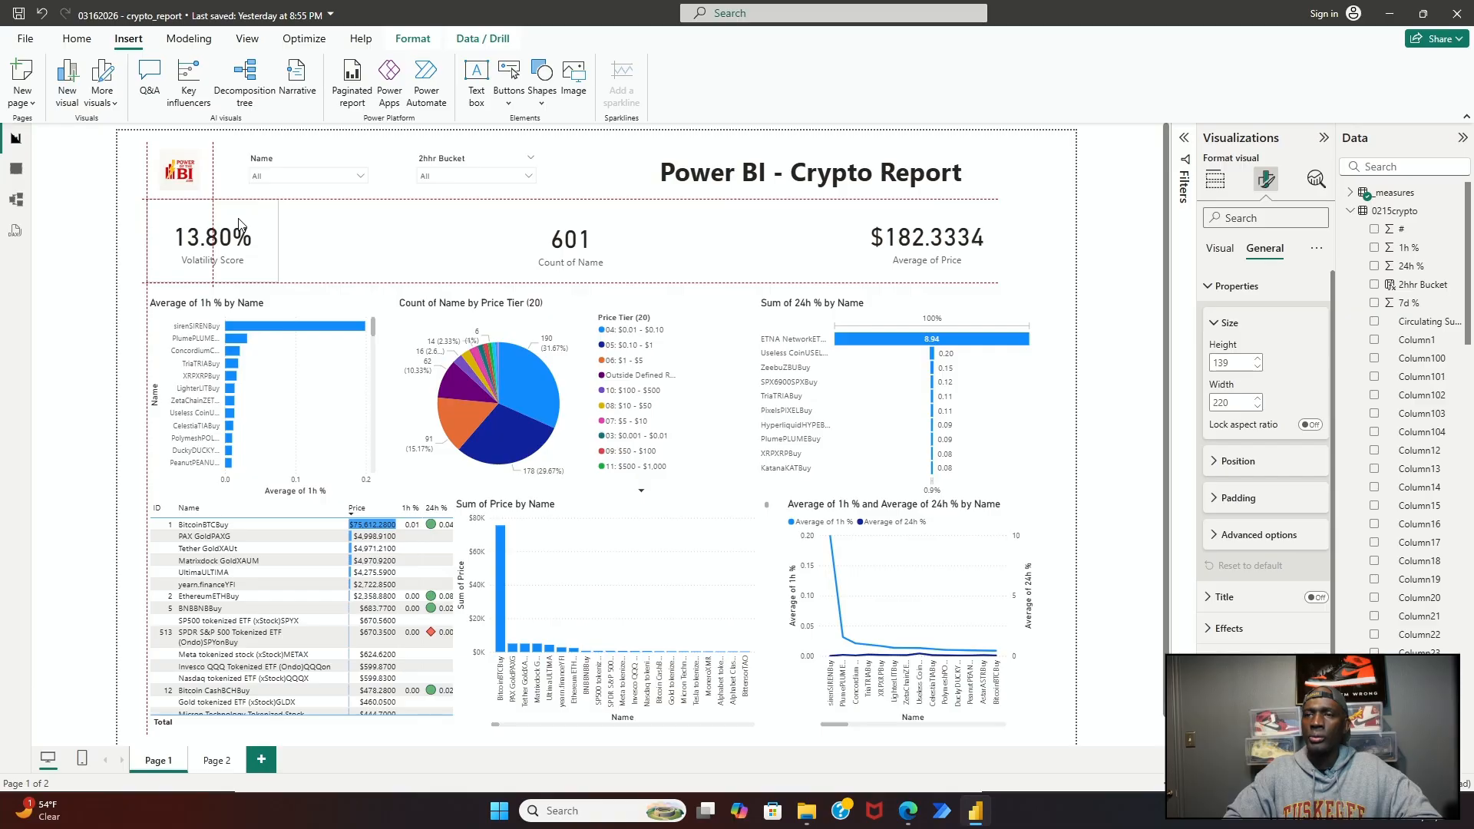
drag(239, 223, 239, 223)
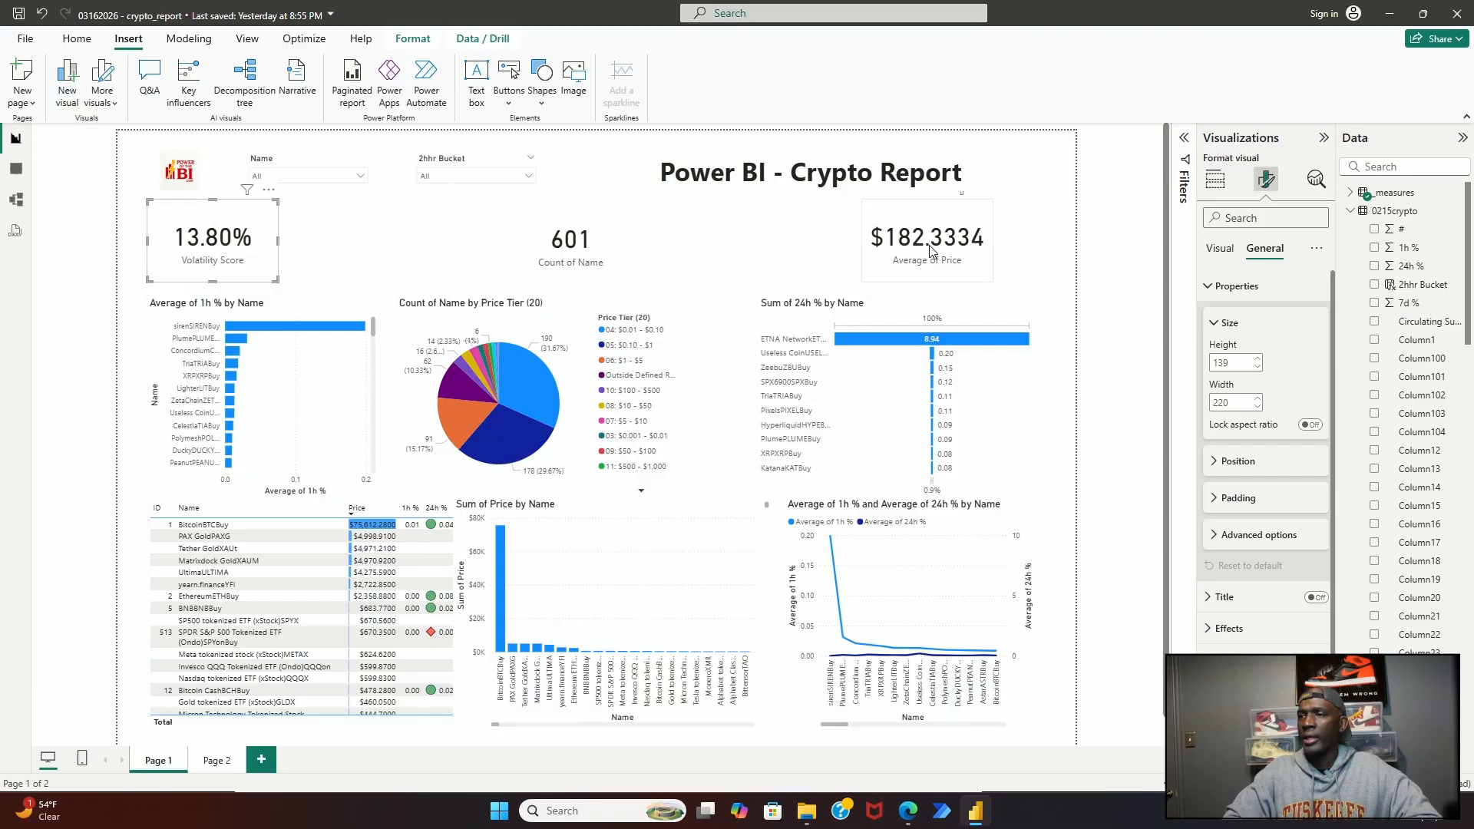
Step: Move the Average of Price card toward the page's right edge, with Count of Name midway between the outer cards and all three level in one row
drag(937, 232, 979, 237)
click(588, 231)
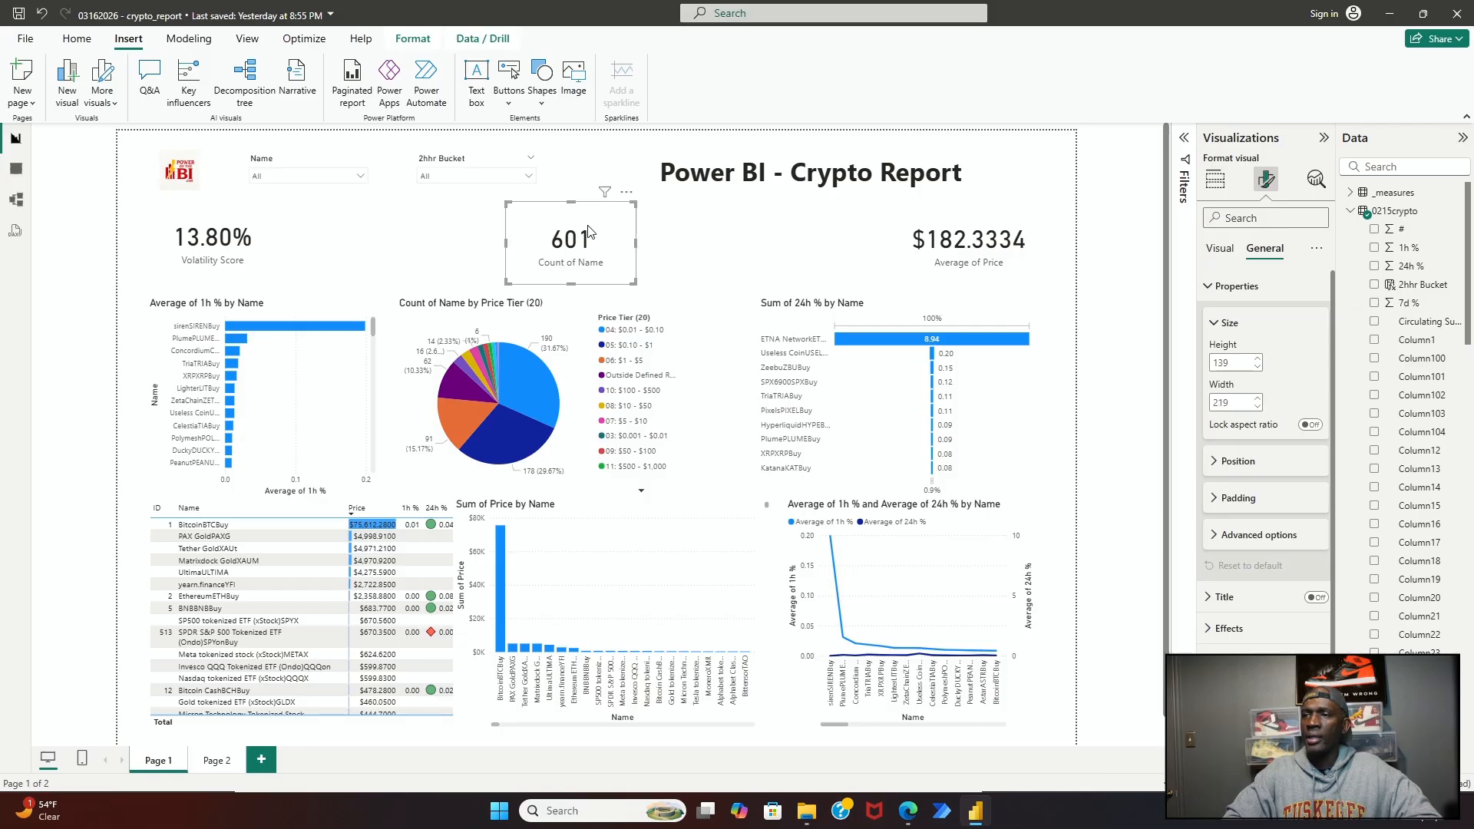
drag(588, 230, 594, 235)
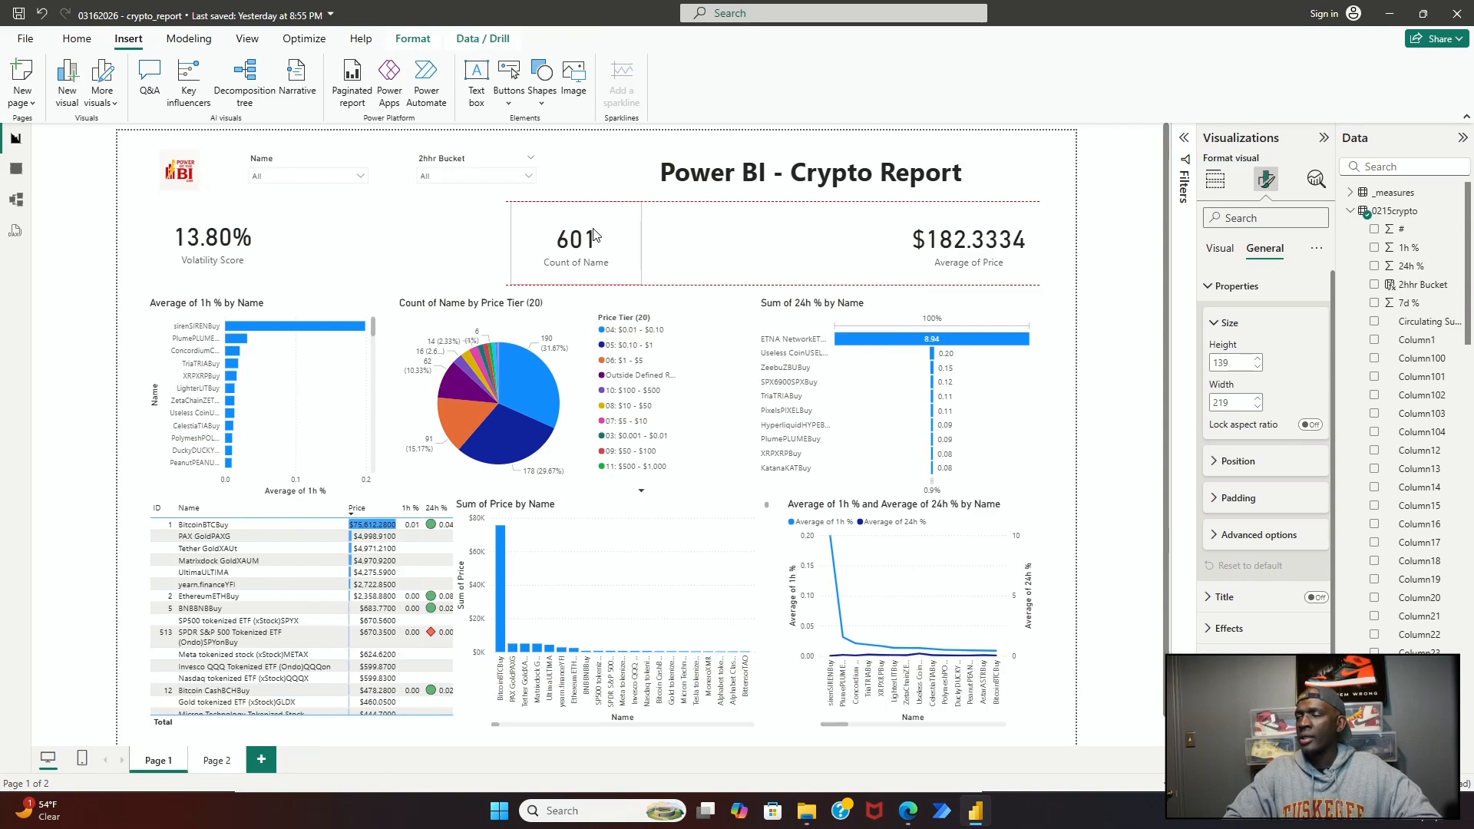
drag(593, 230, 594, 233)
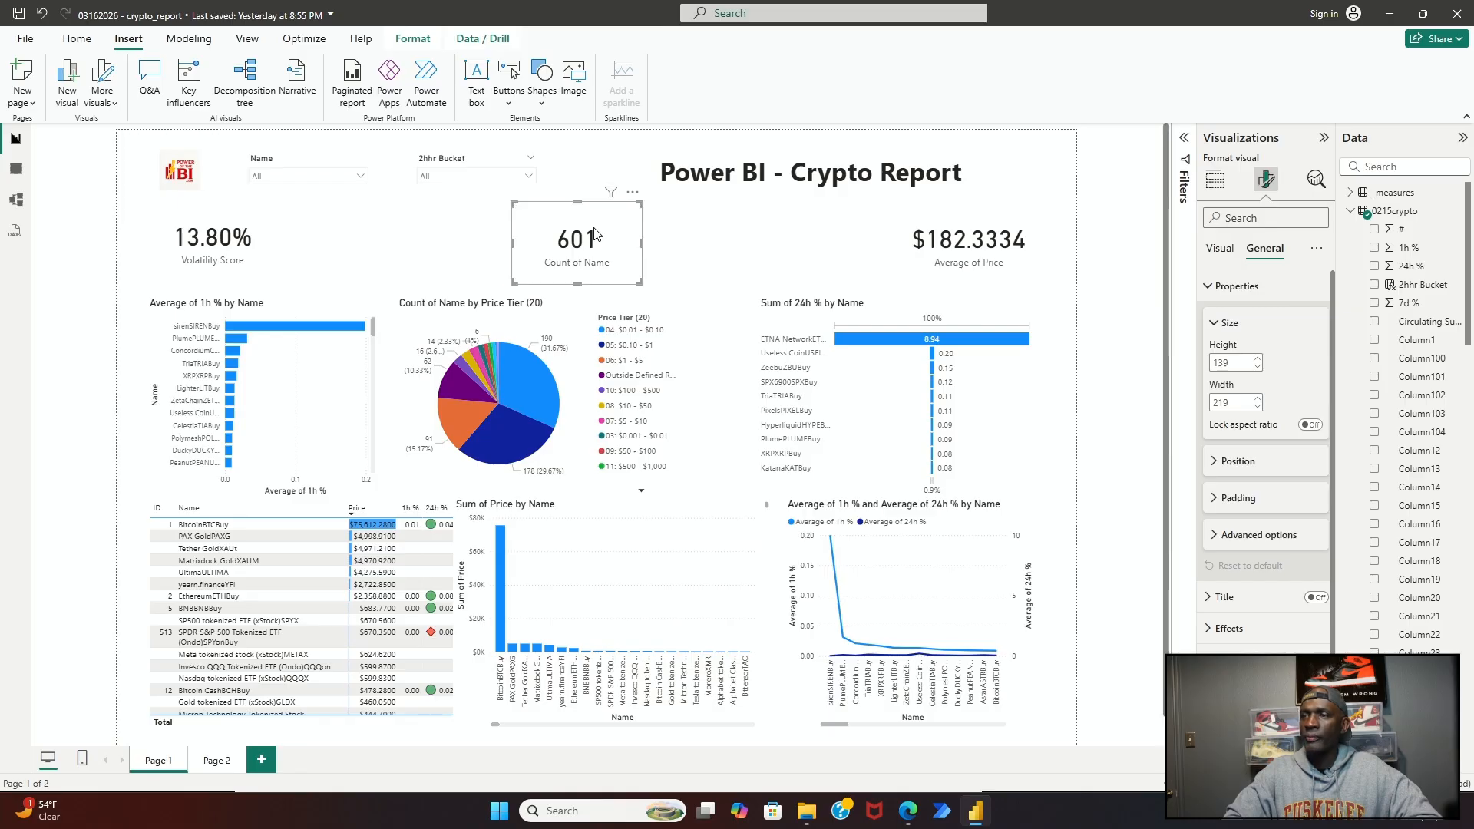
click(191, 222)
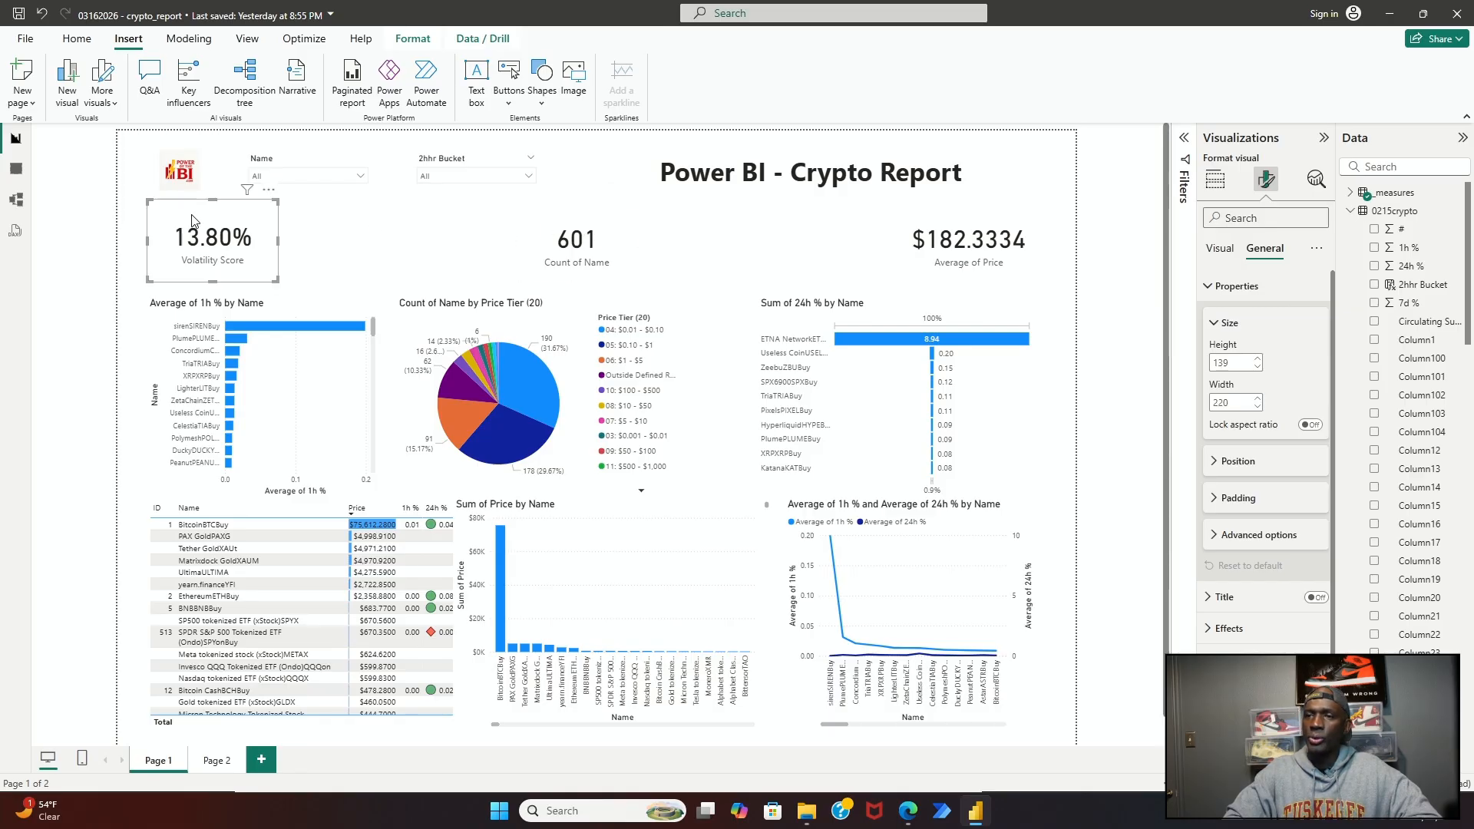
drag(192, 222, 192, 224)
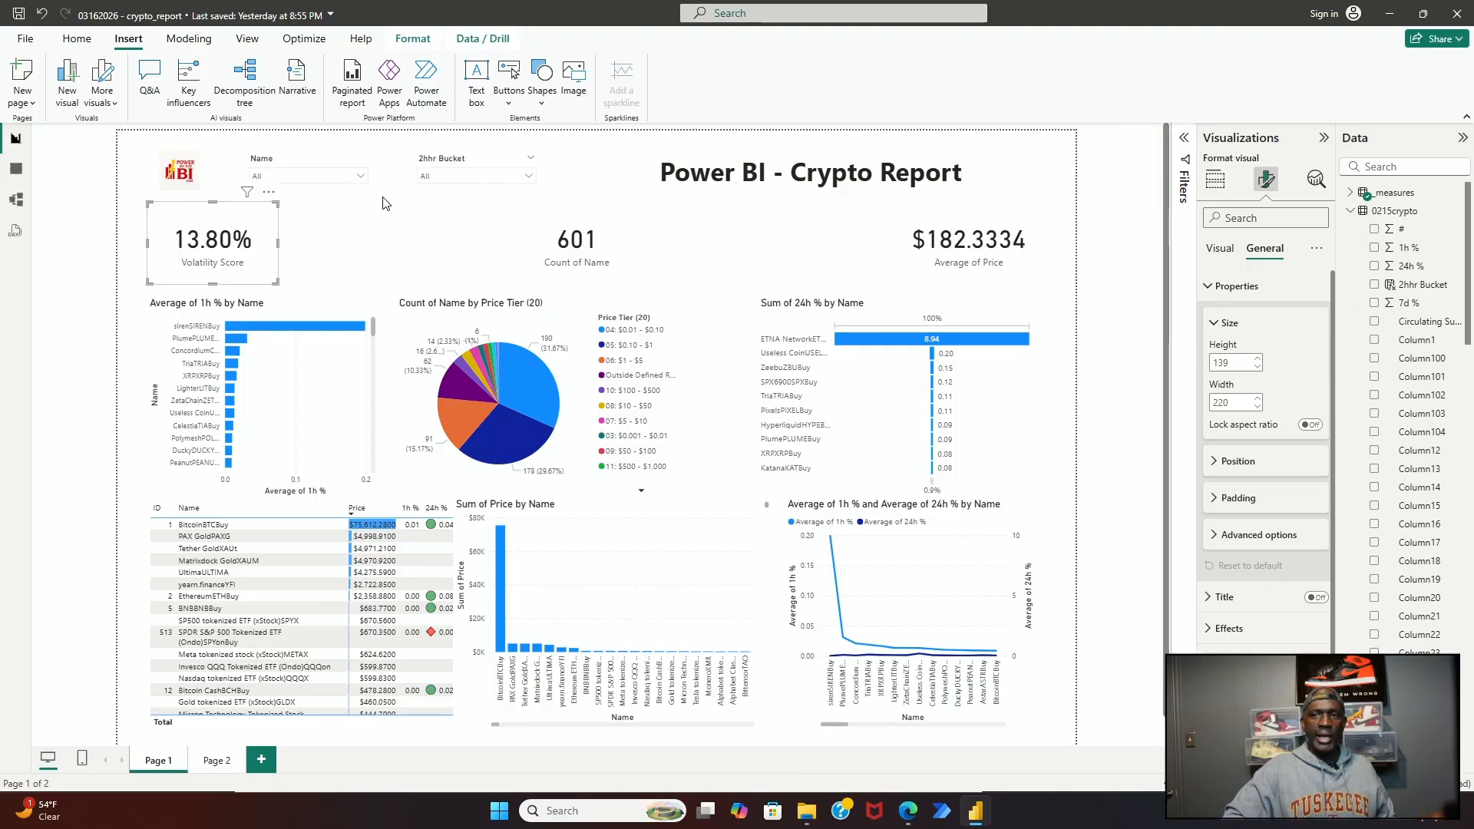
Step: Distribute the Volatility Score, Count of Name and Average of Price cards horizontally so they are evenly spaced
ctrl+click(572, 269)
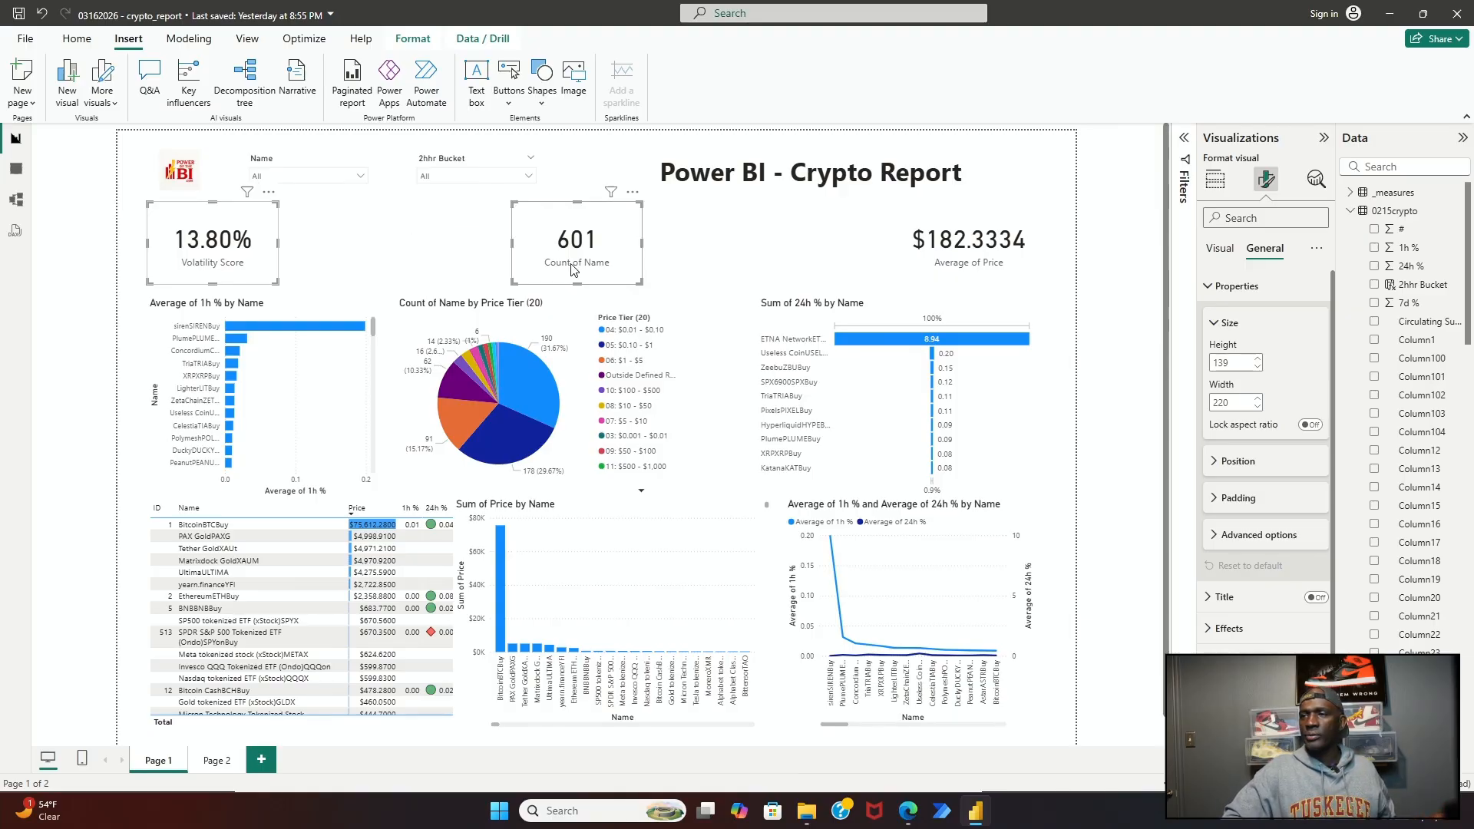
ctrl+click(934, 275)
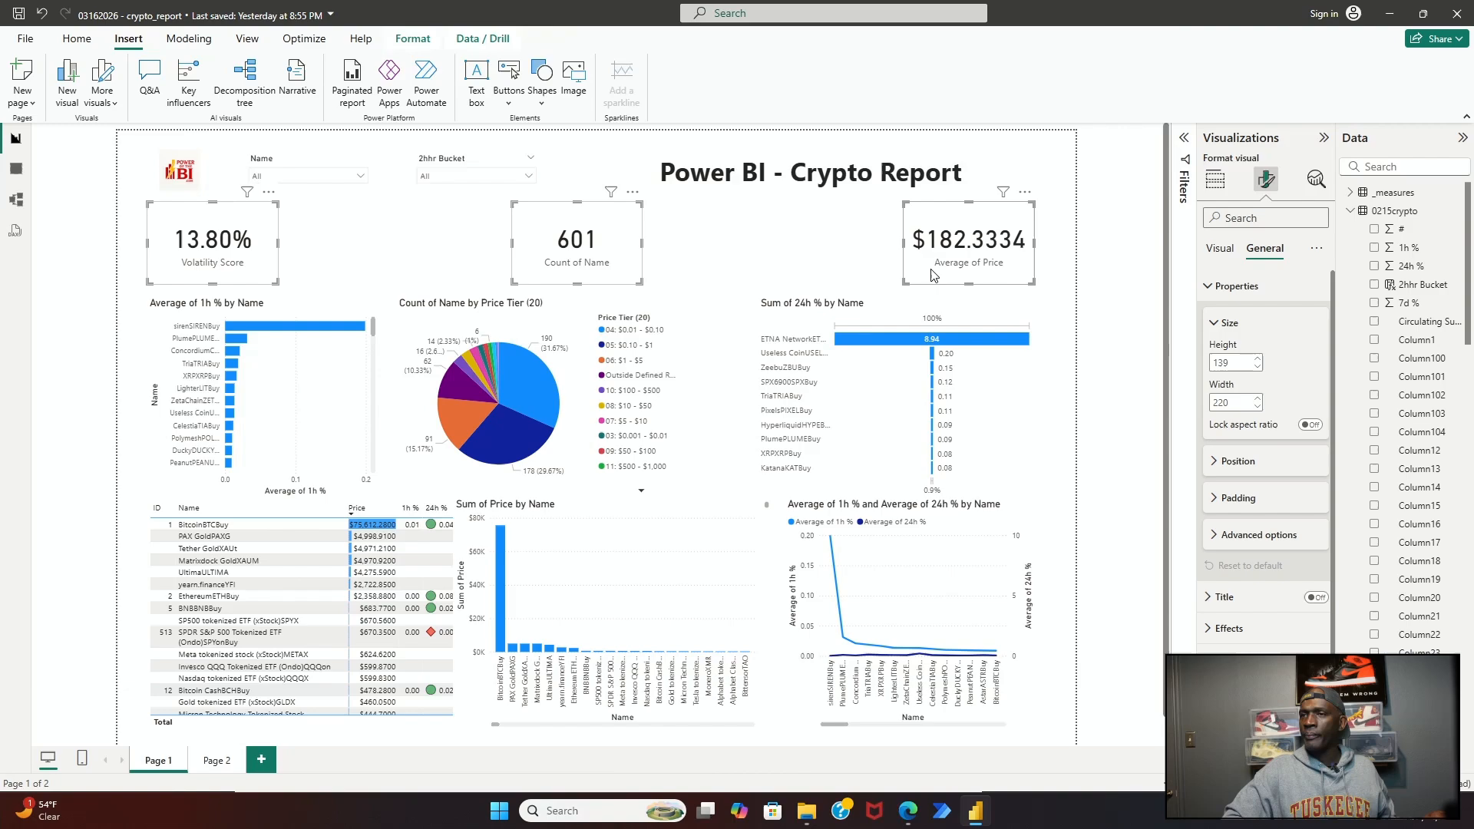
click(419, 40)
click(333, 98)
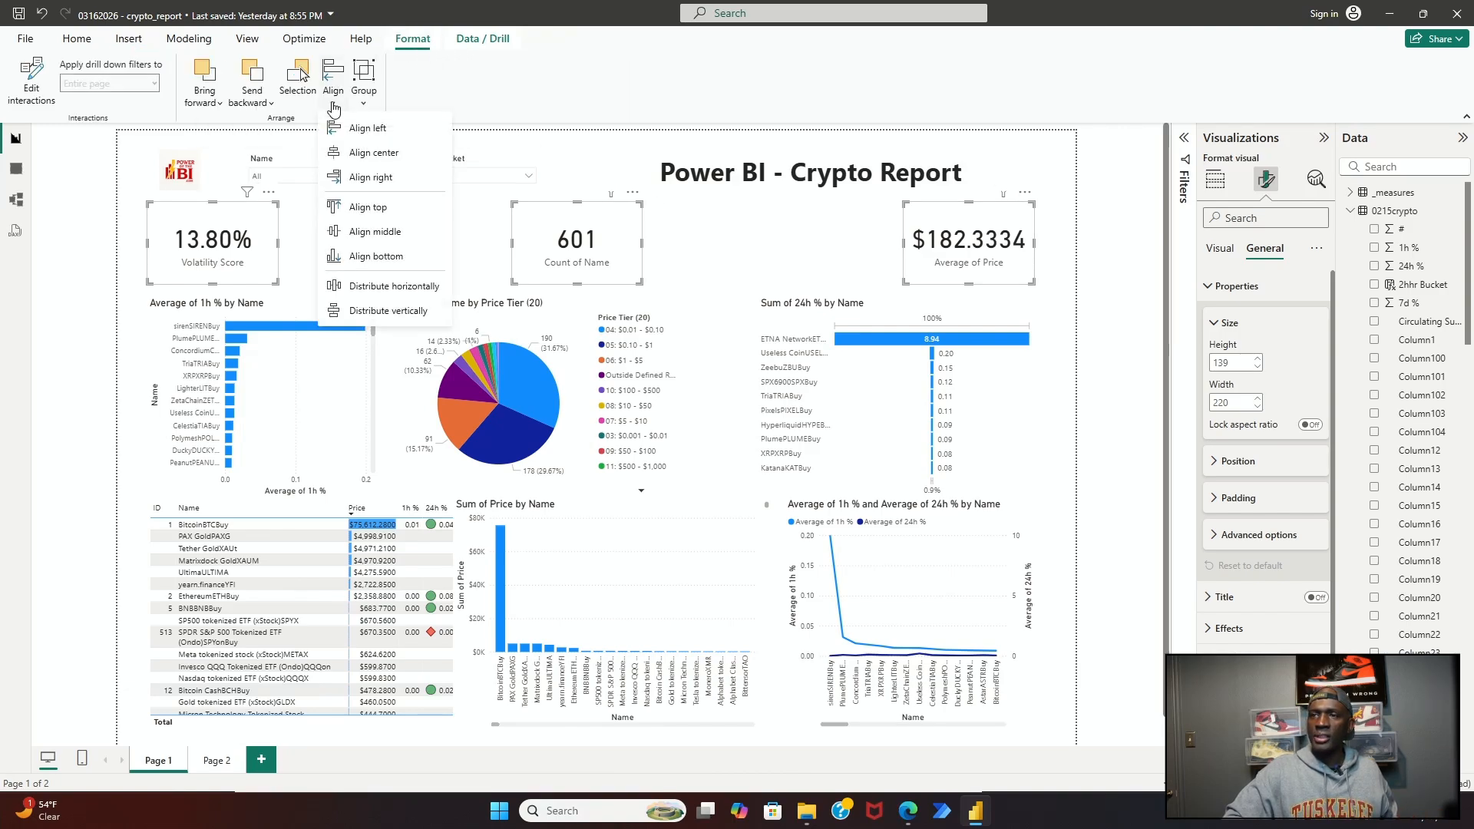
click(376, 289)
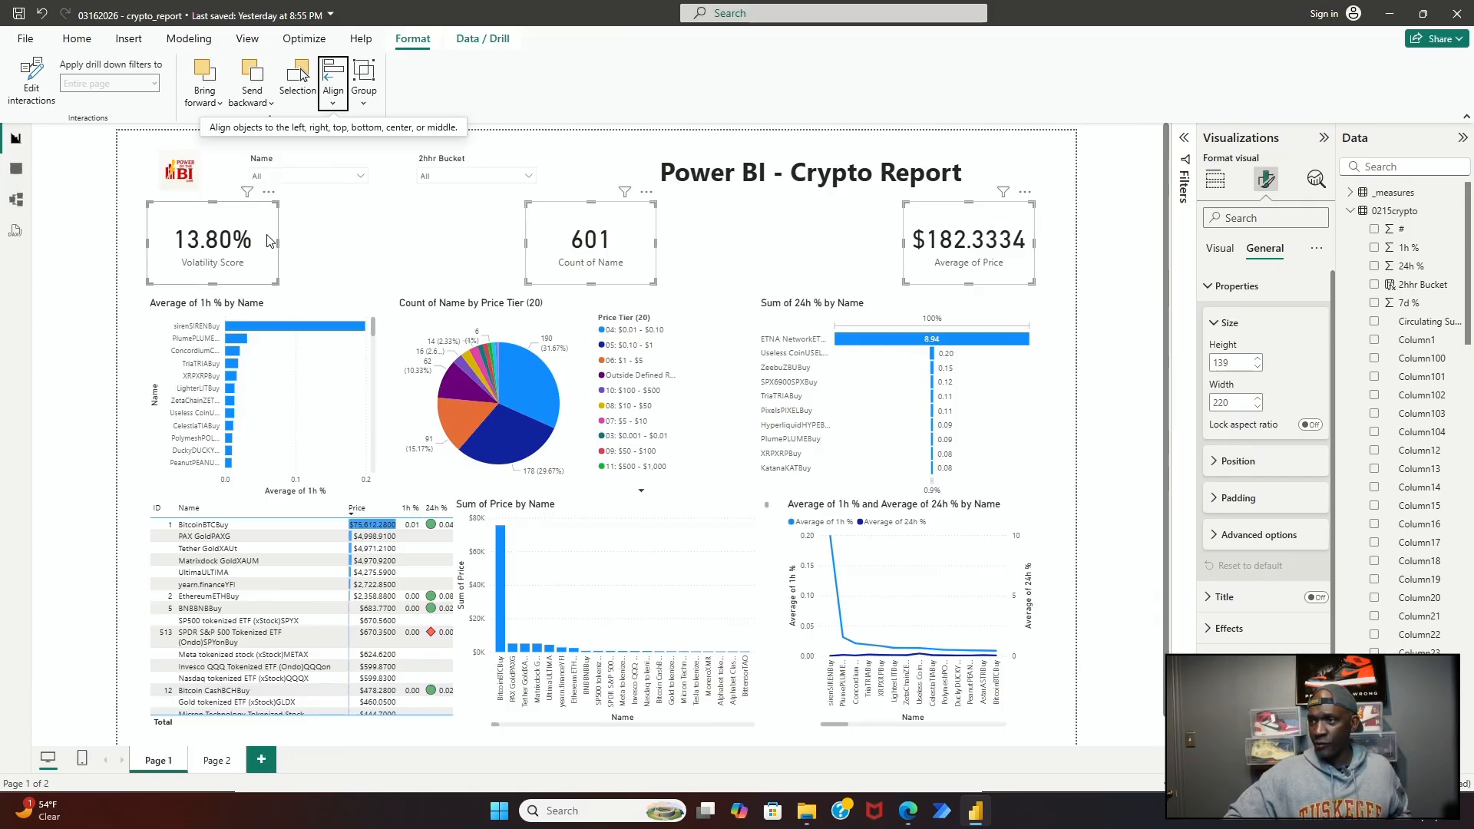
click(733, 262)
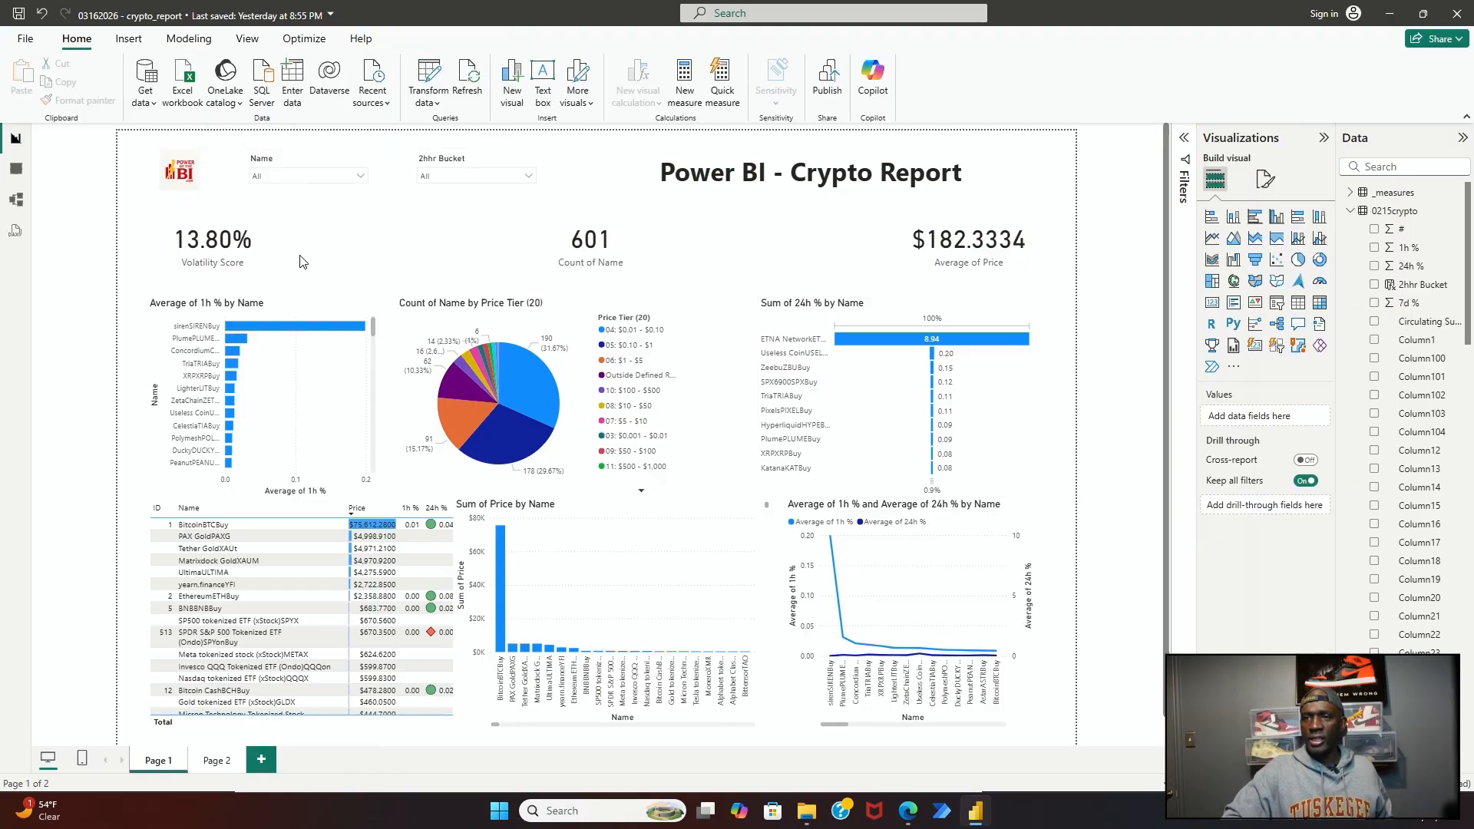
Step: Turn on the visual border for the Volatility Score card in its general effects settings
click(278, 262)
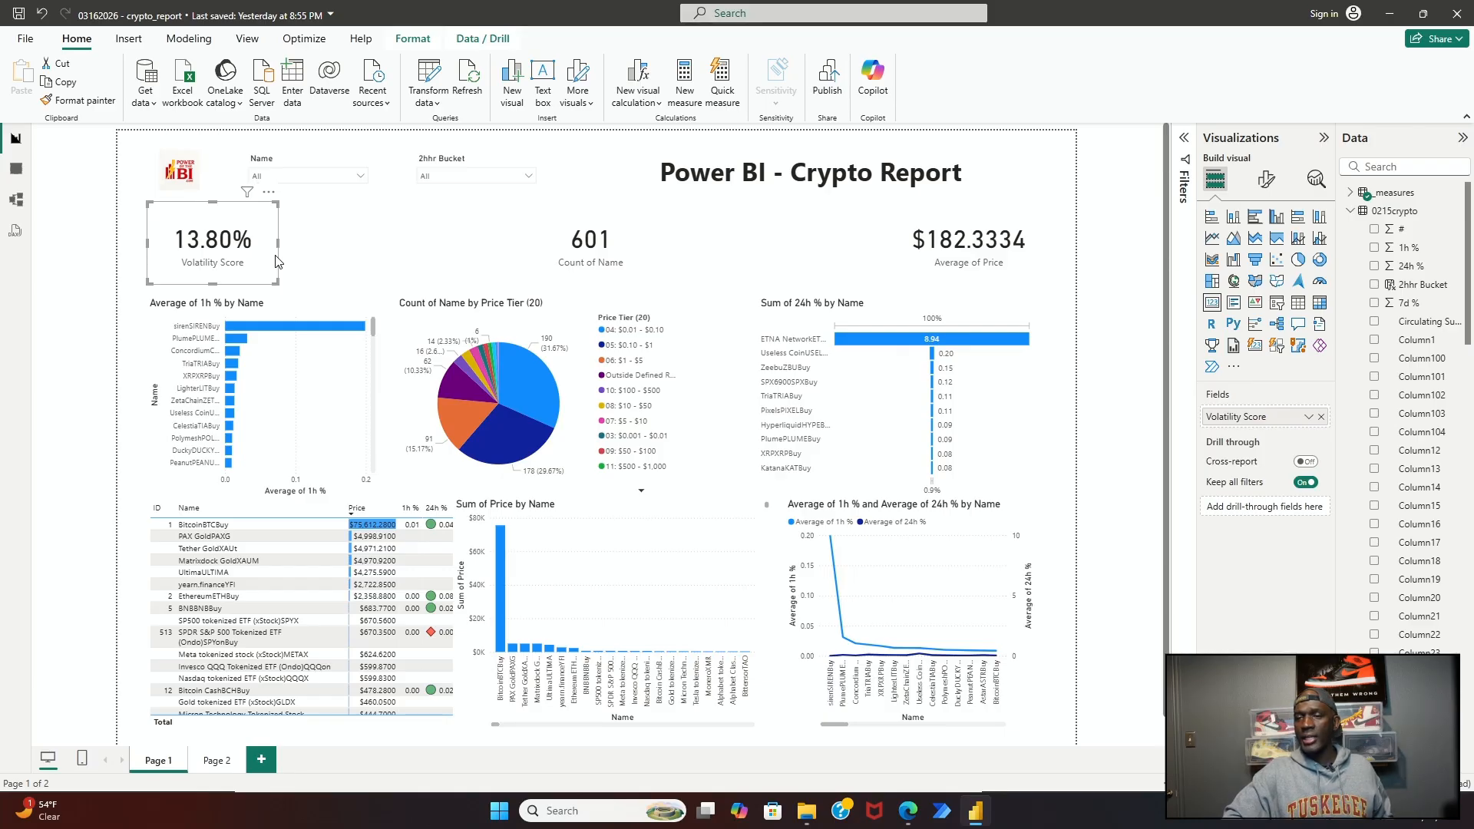
click(1268, 185)
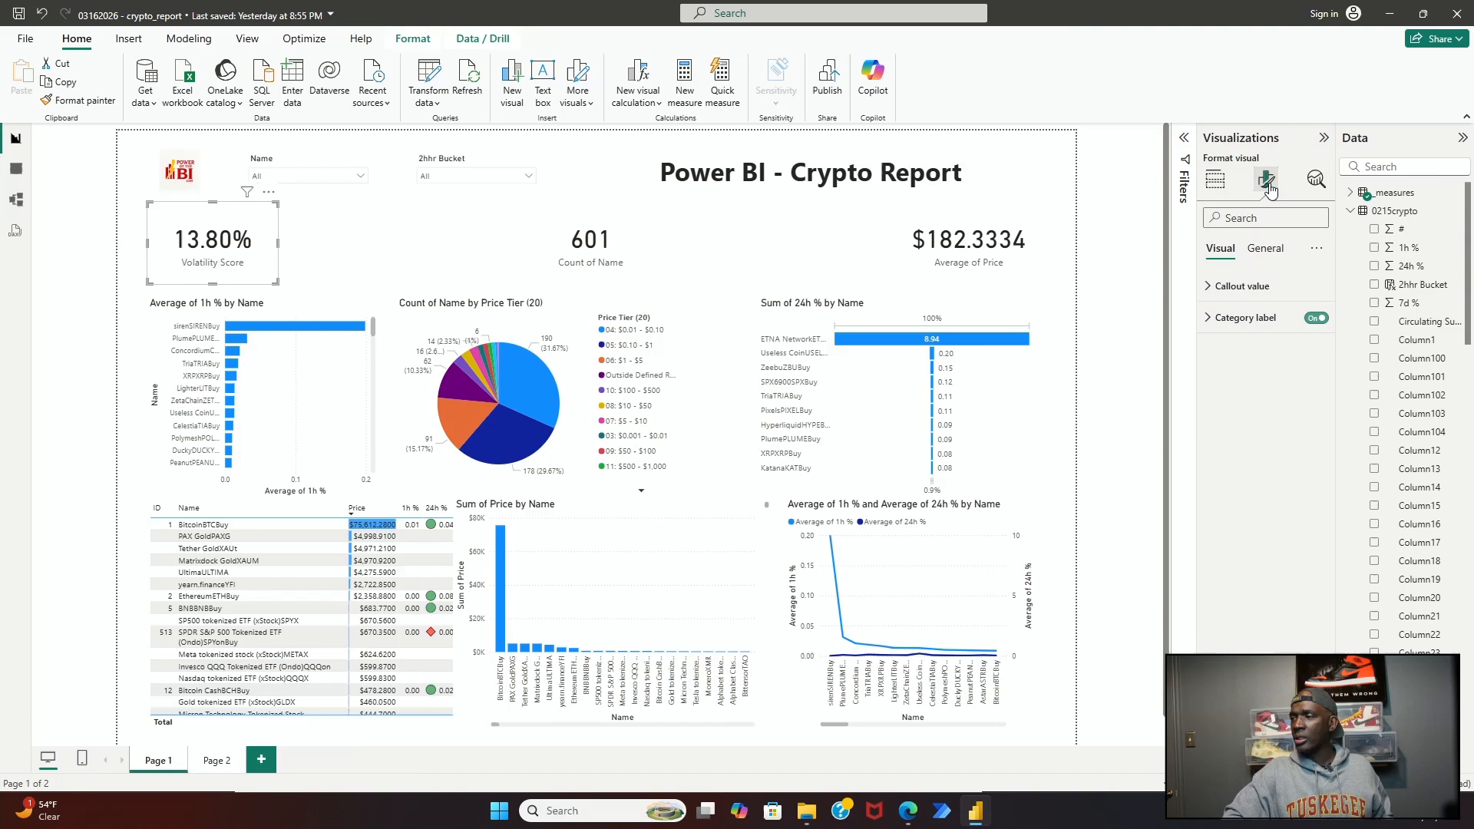
click(1267, 251)
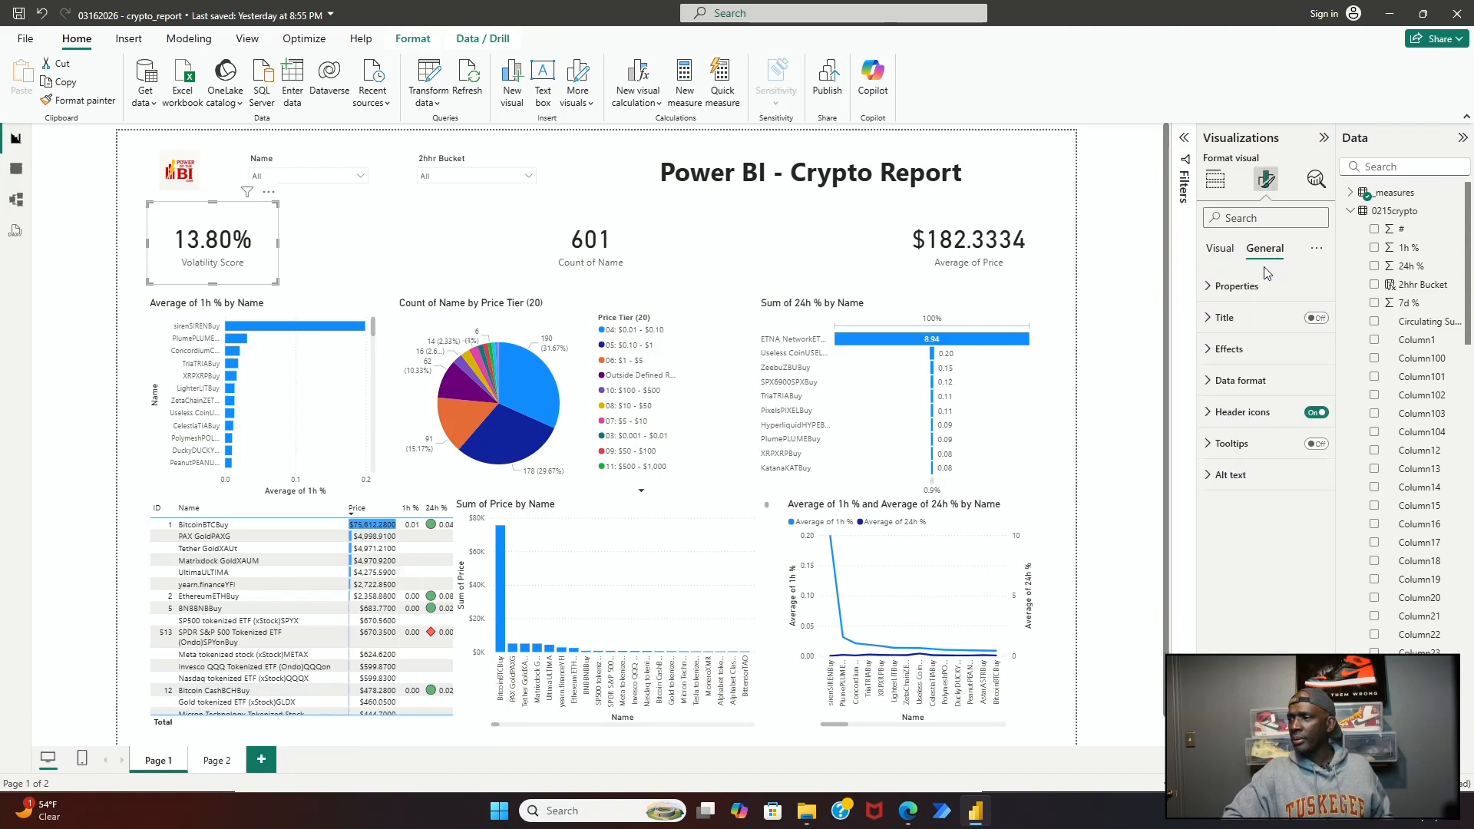
click(1218, 351)
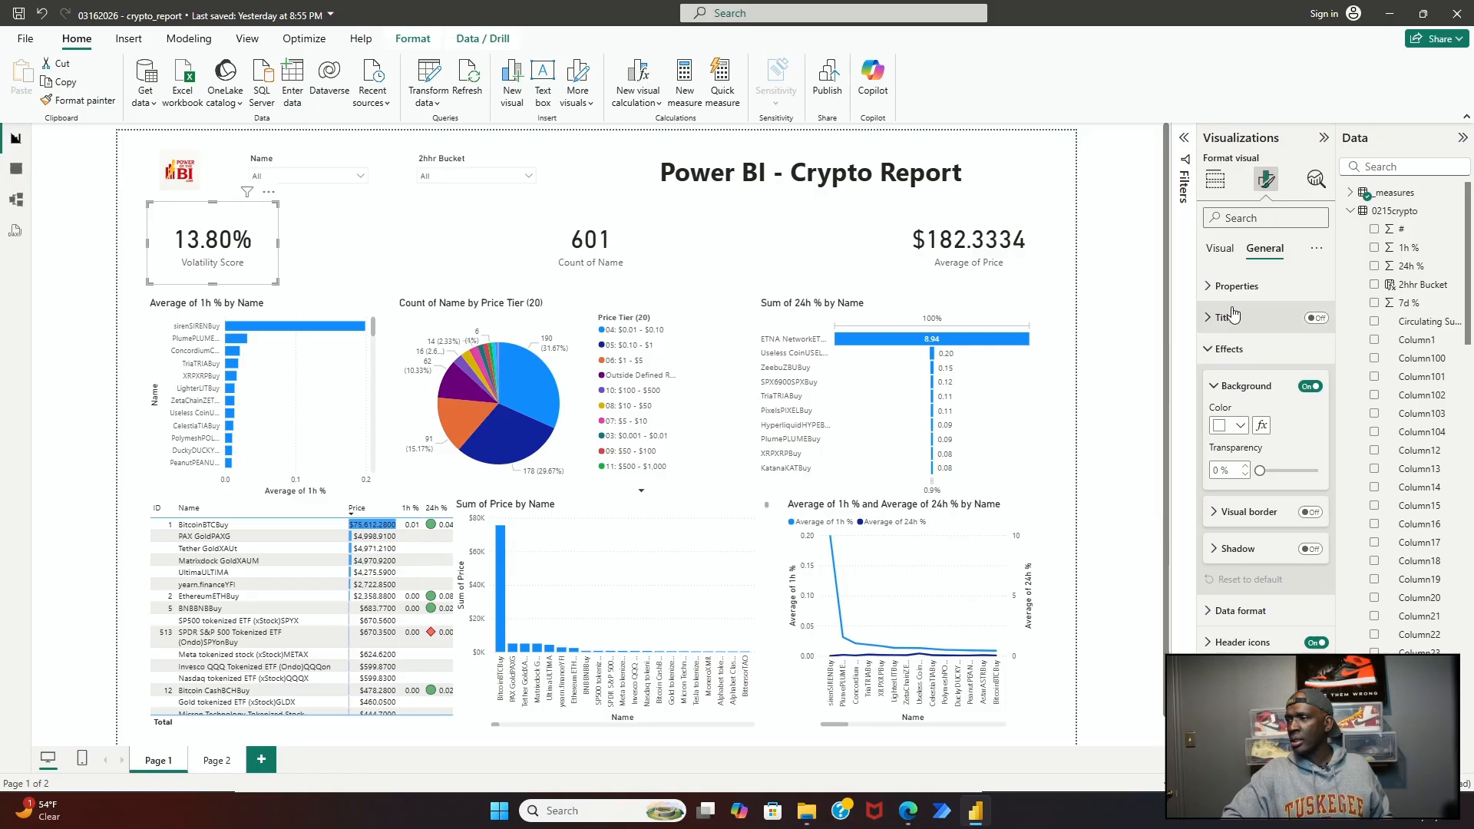
click(1221, 249)
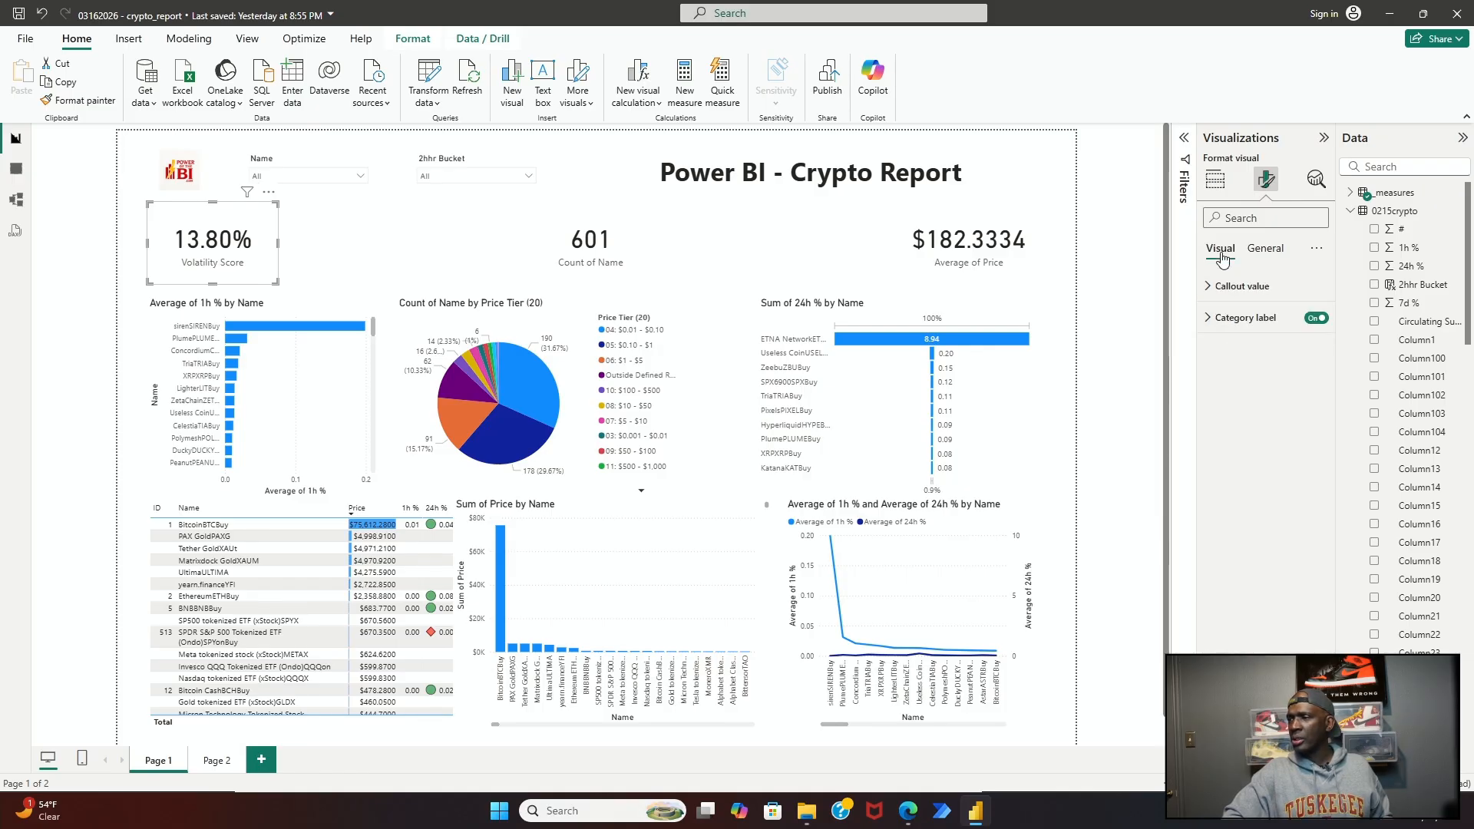
click(1208, 290)
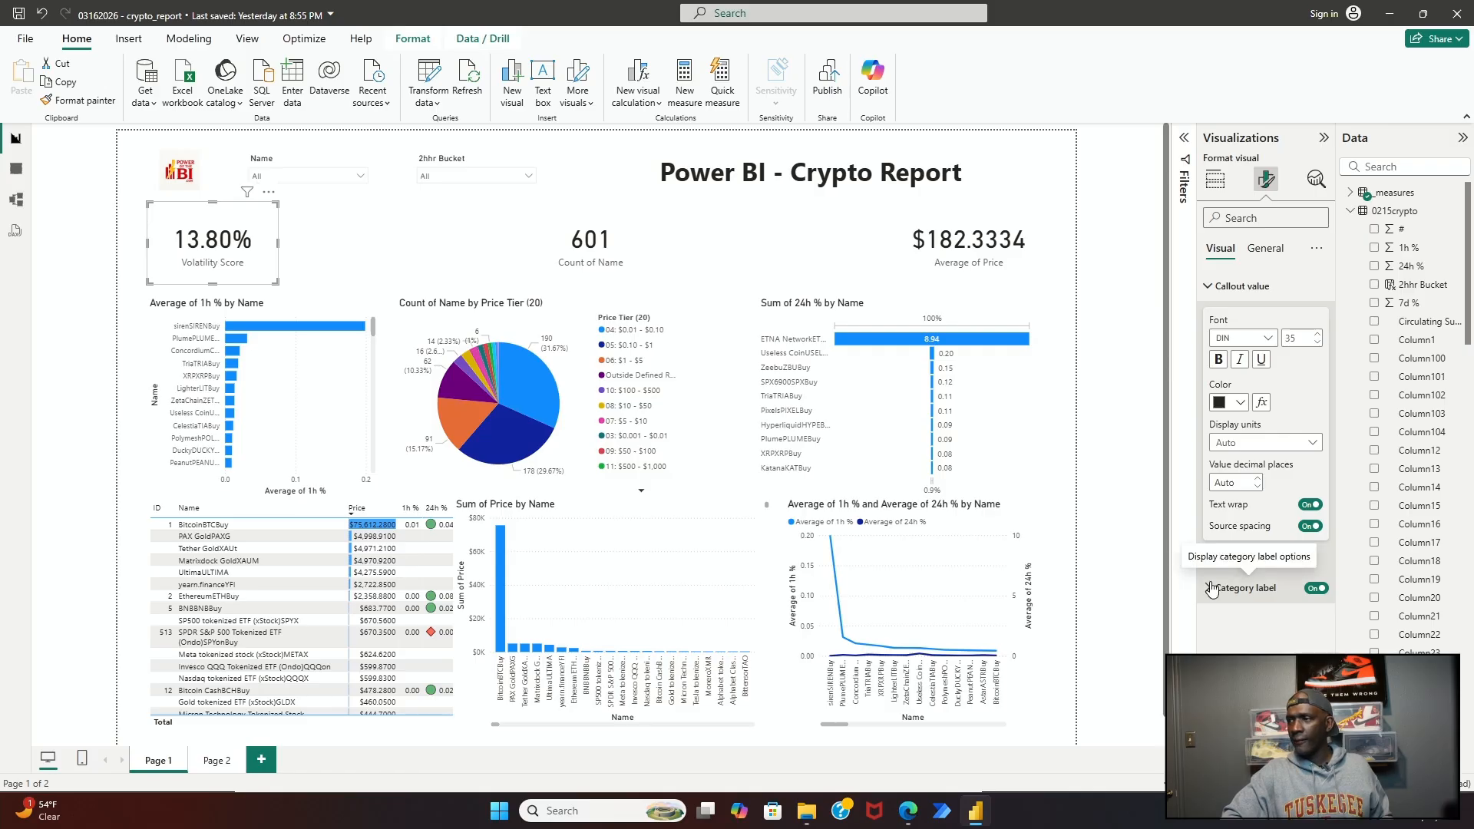
click(1261, 253)
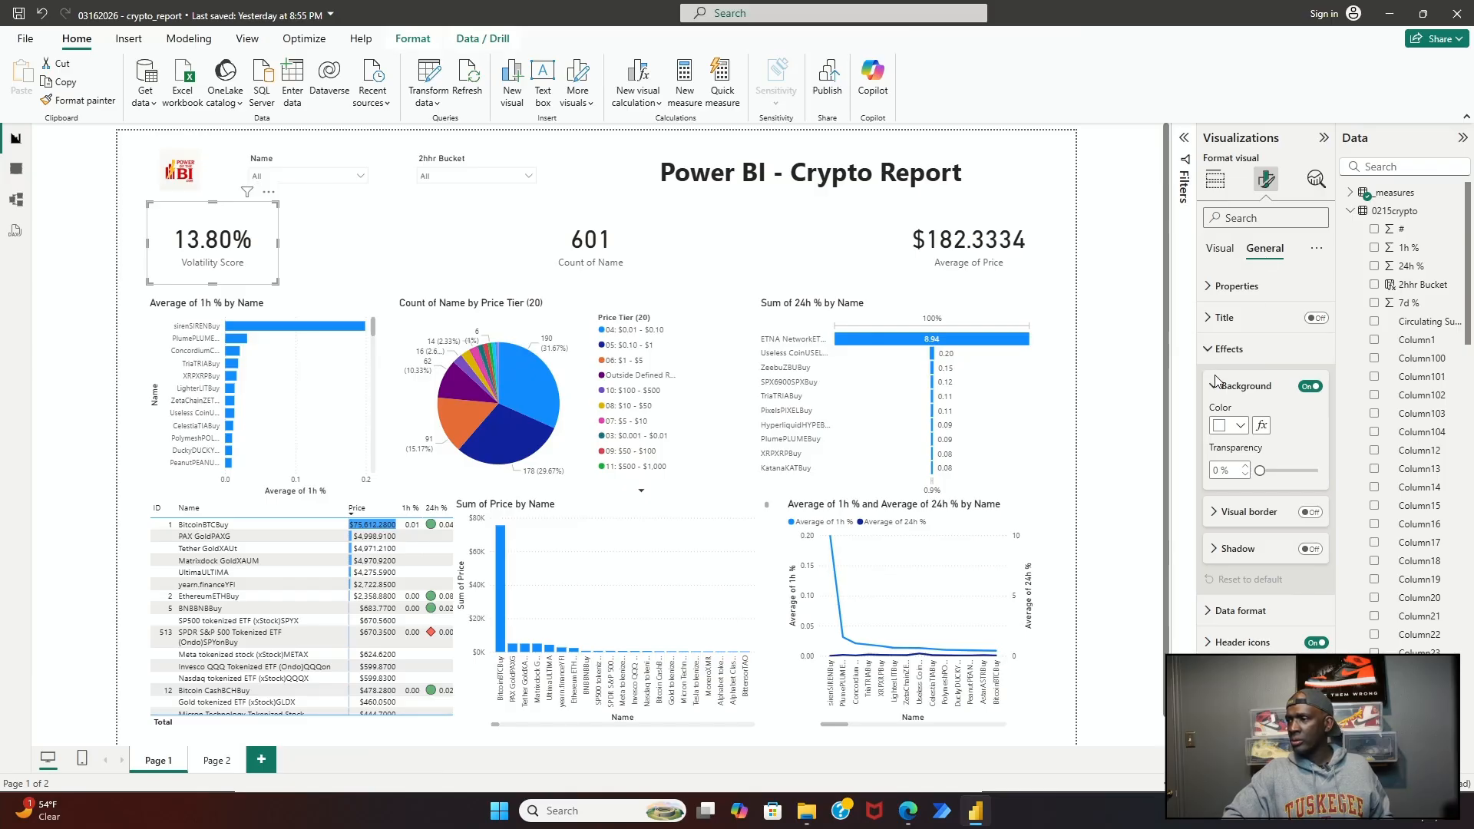
click(1310, 512)
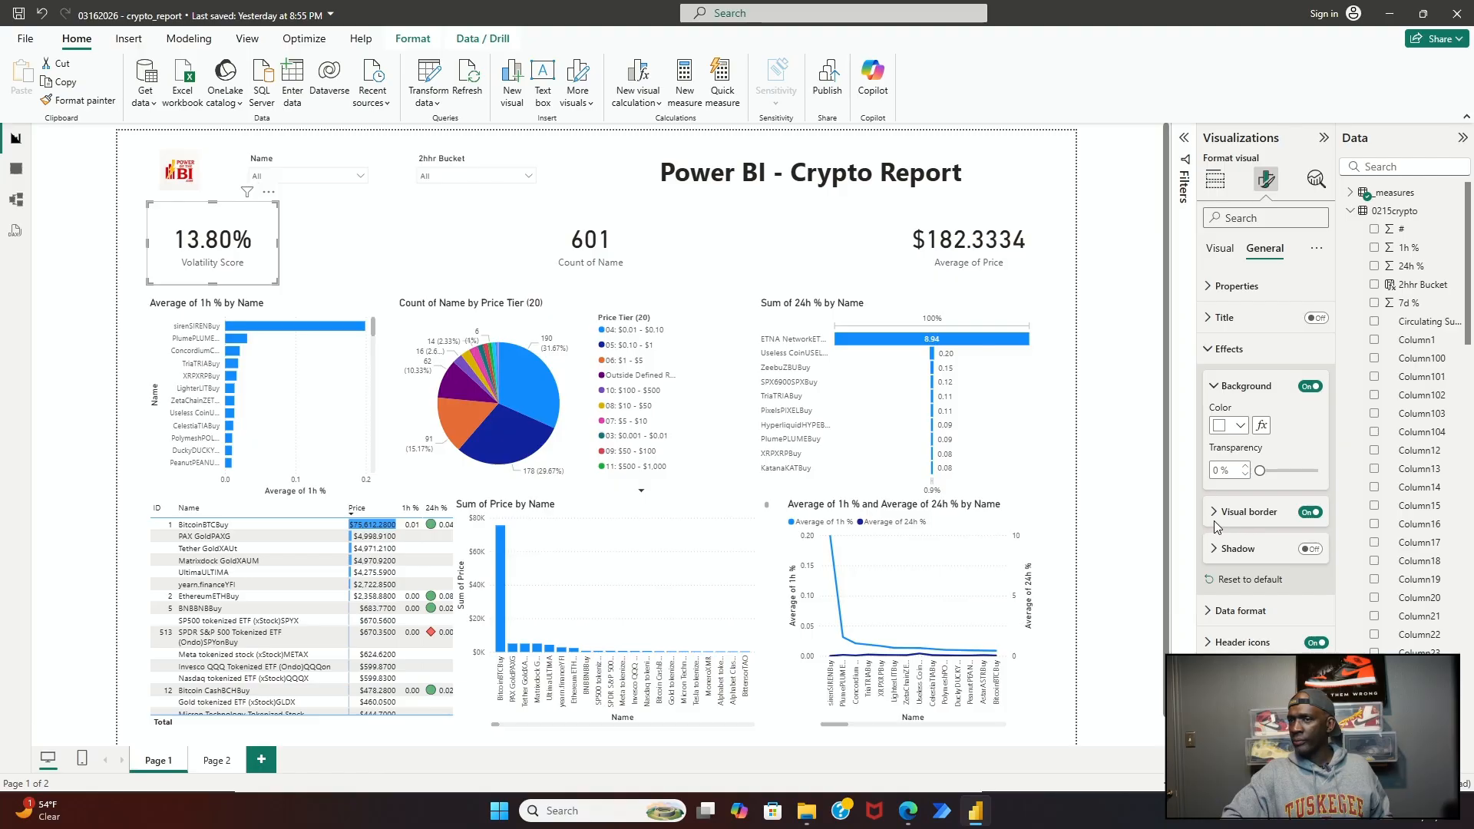
click(361, 259)
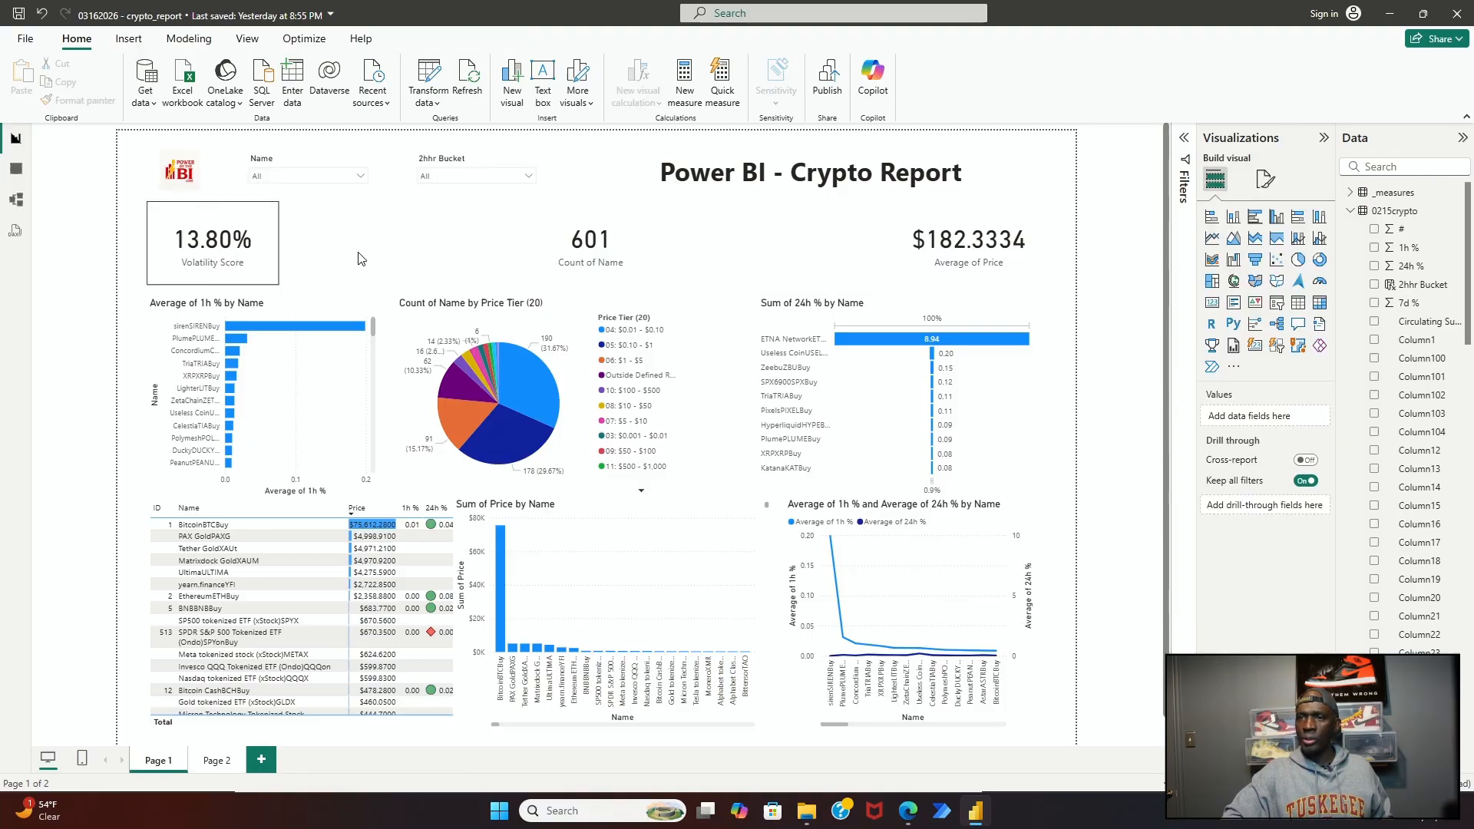
Step: Turn on the visual border for the Count of Name and Average of Price cards
click(552, 264)
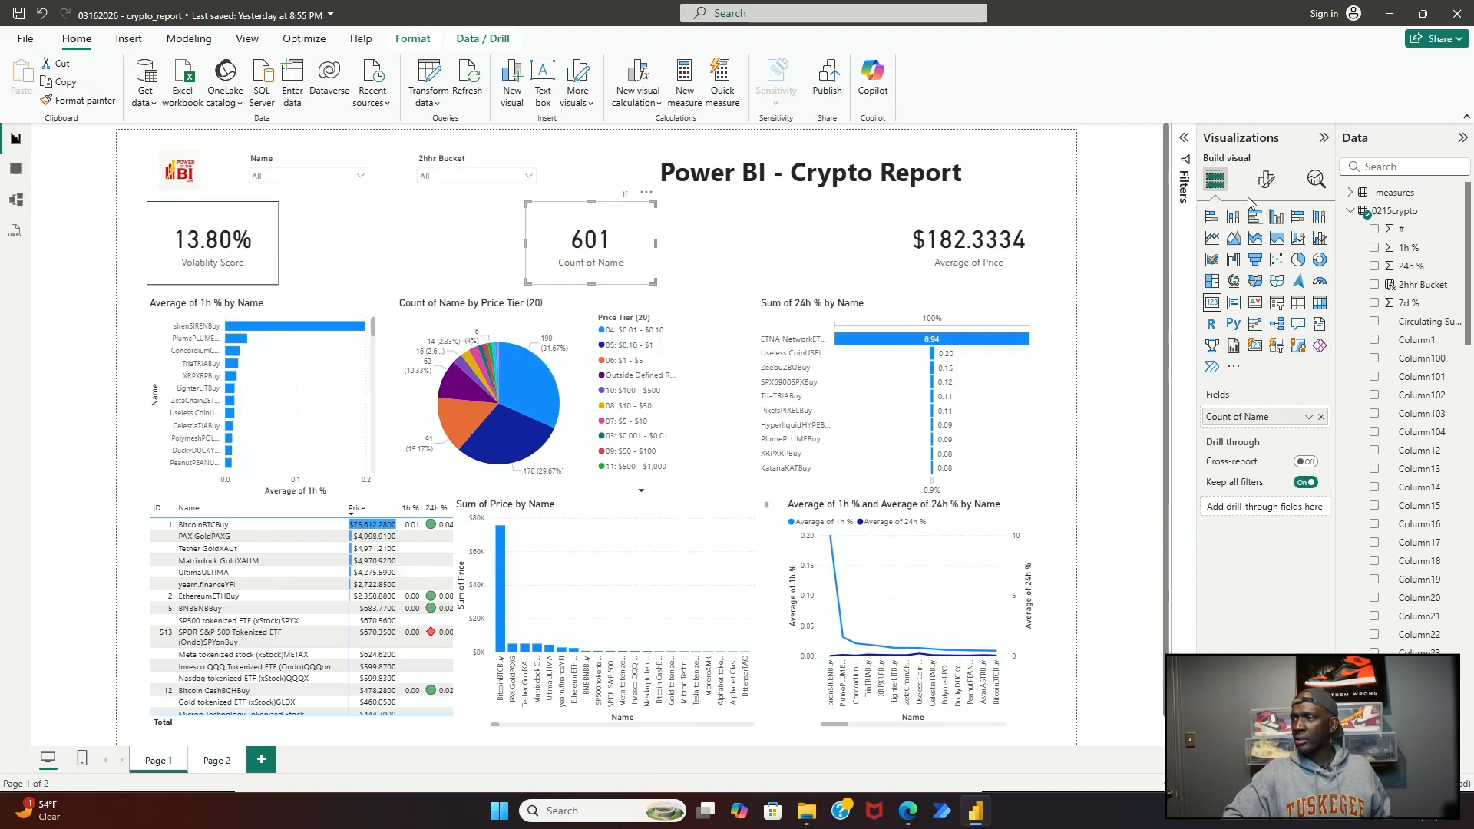
click(1266, 180)
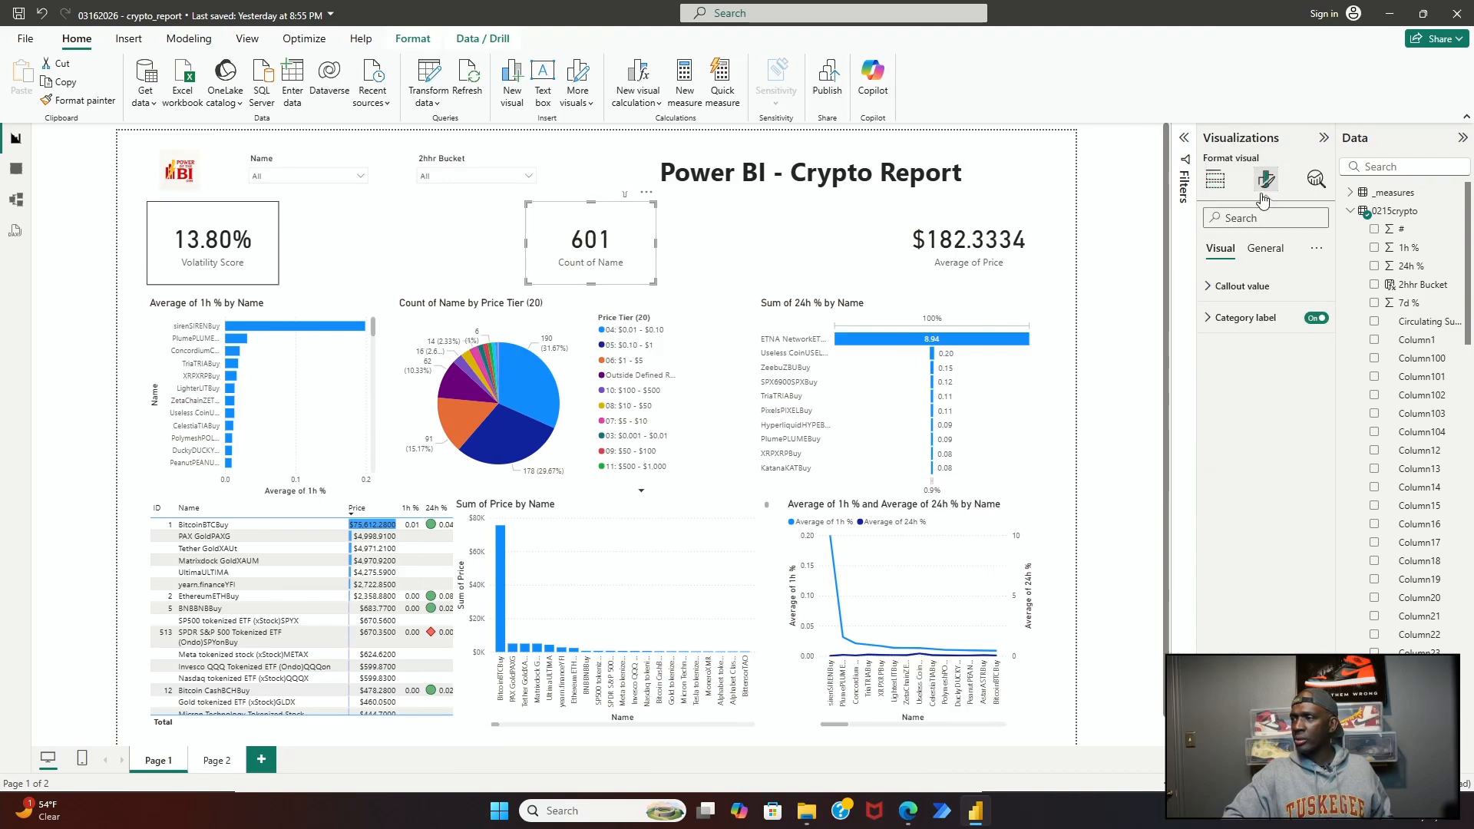
click(1264, 248)
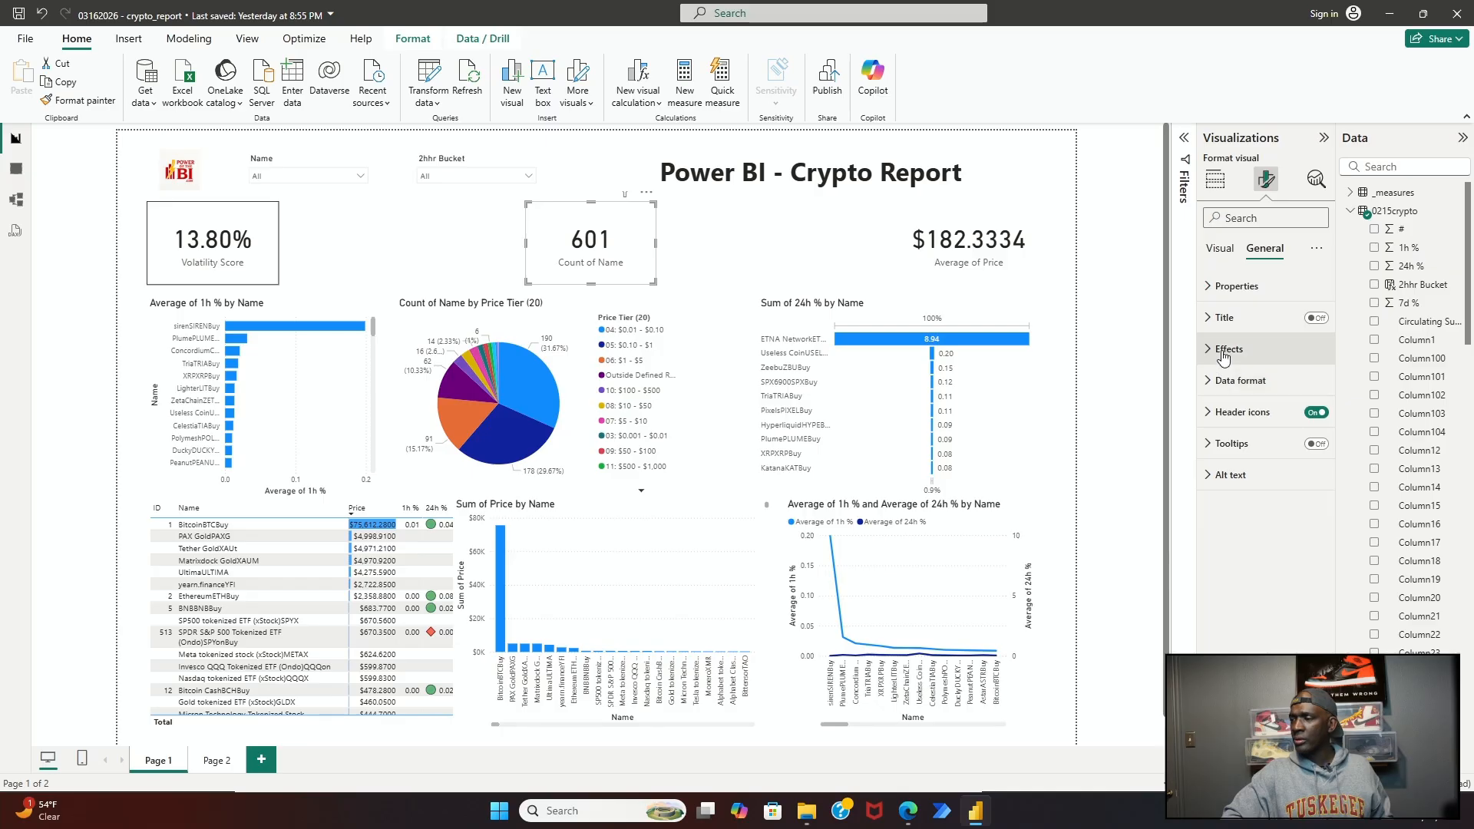
click(1224, 355)
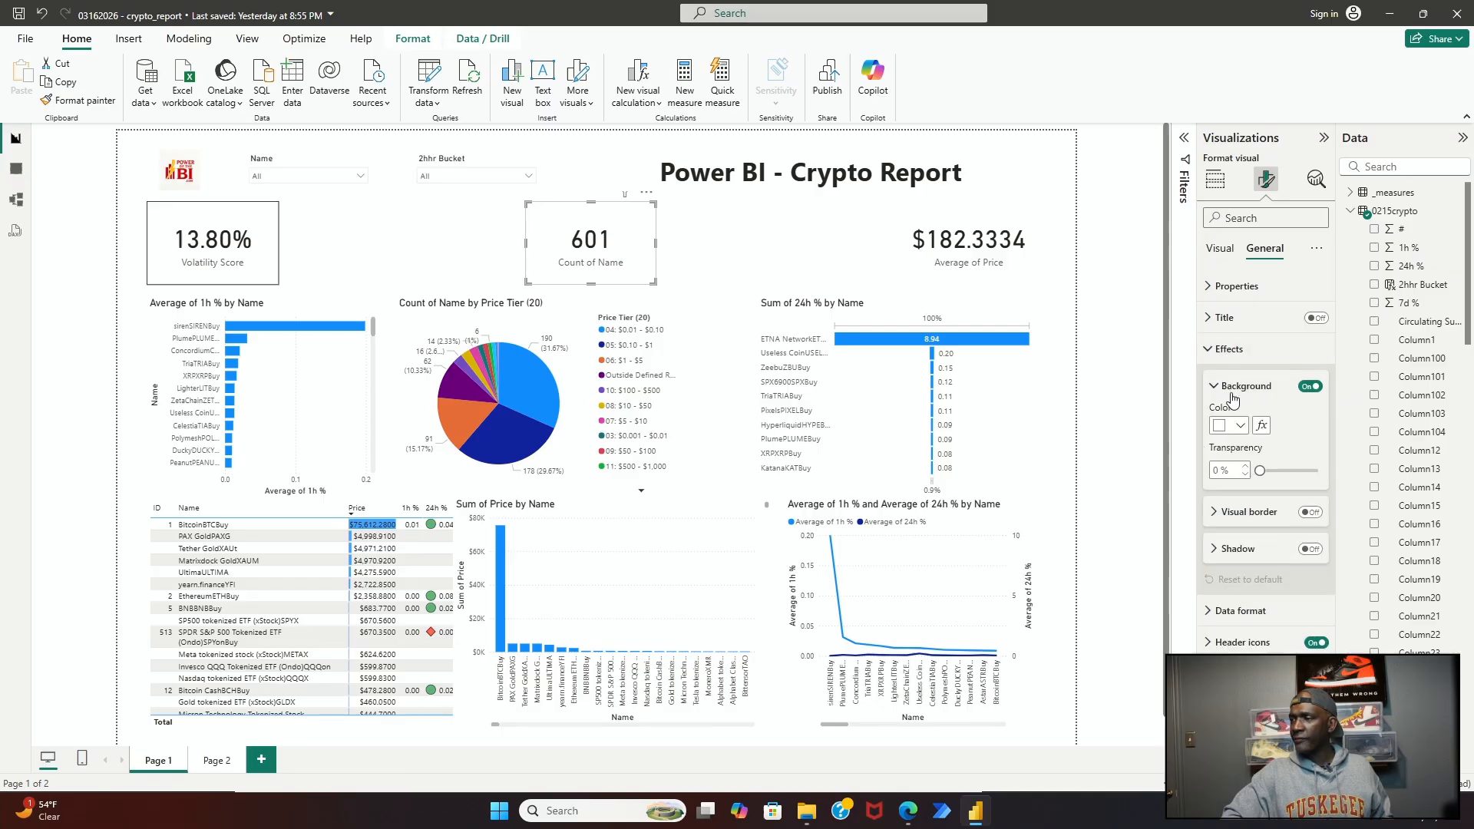
click(1310, 512)
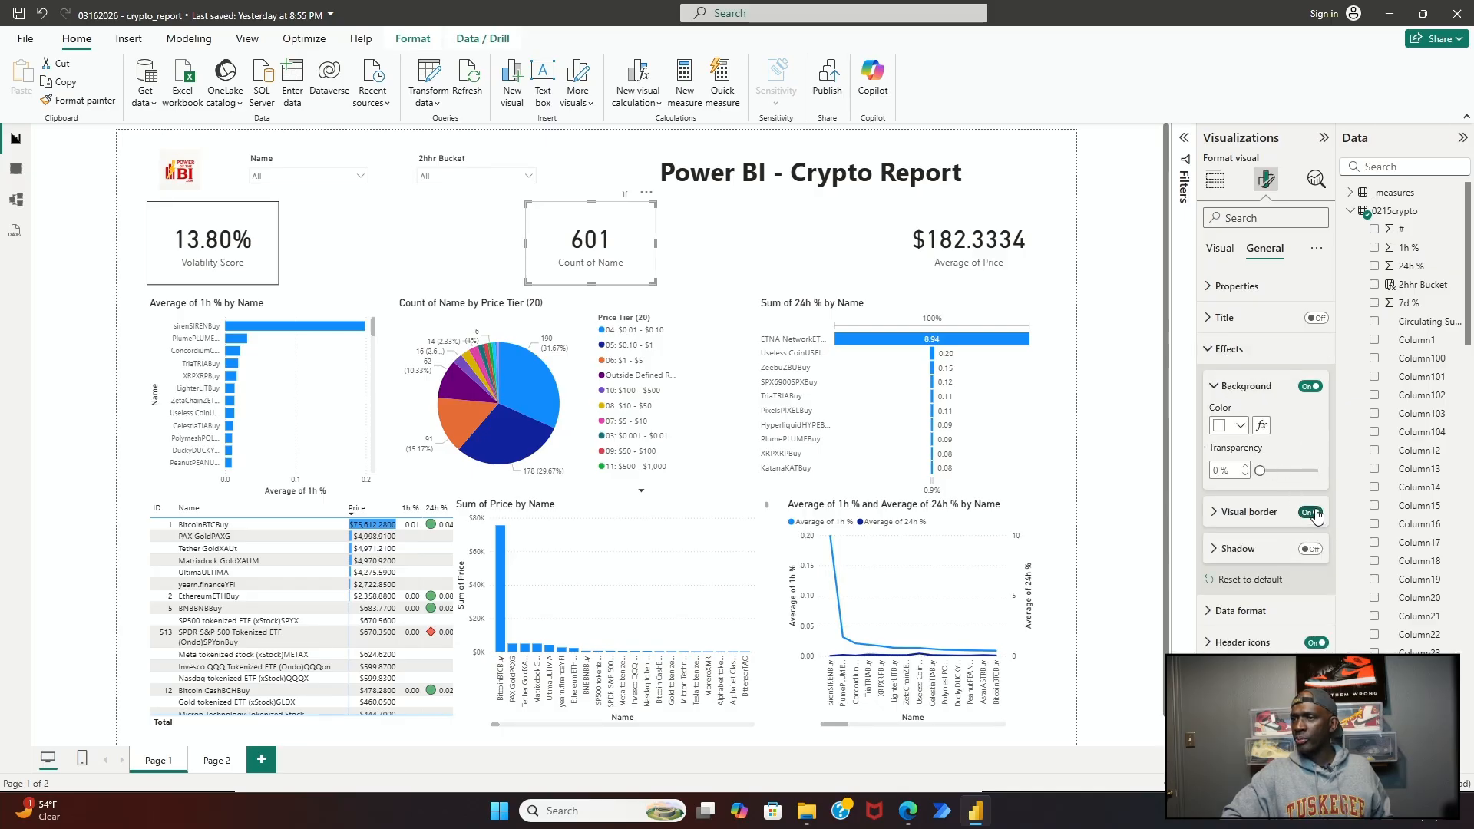
click(985, 217)
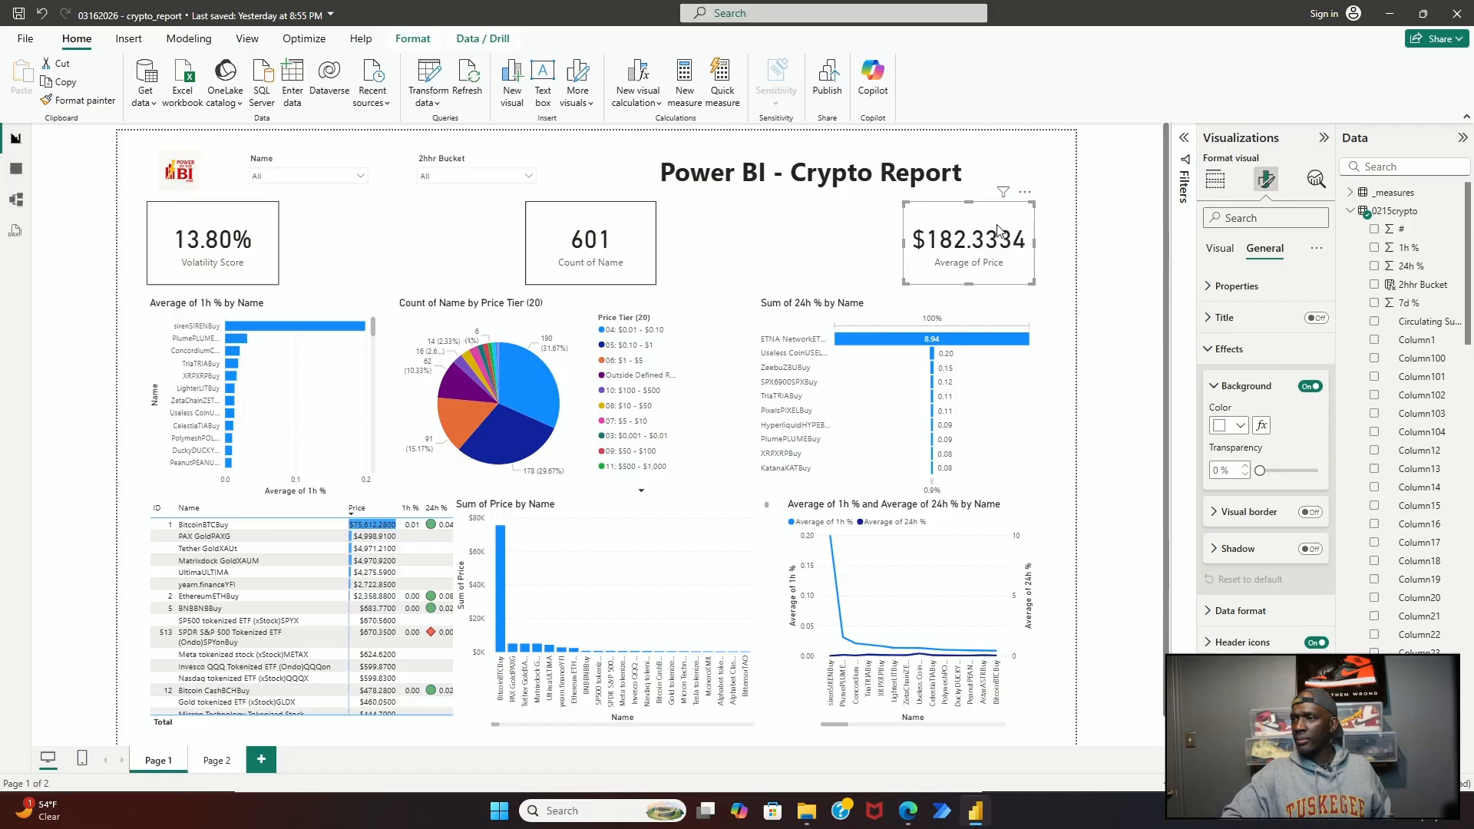
click(1313, 513)
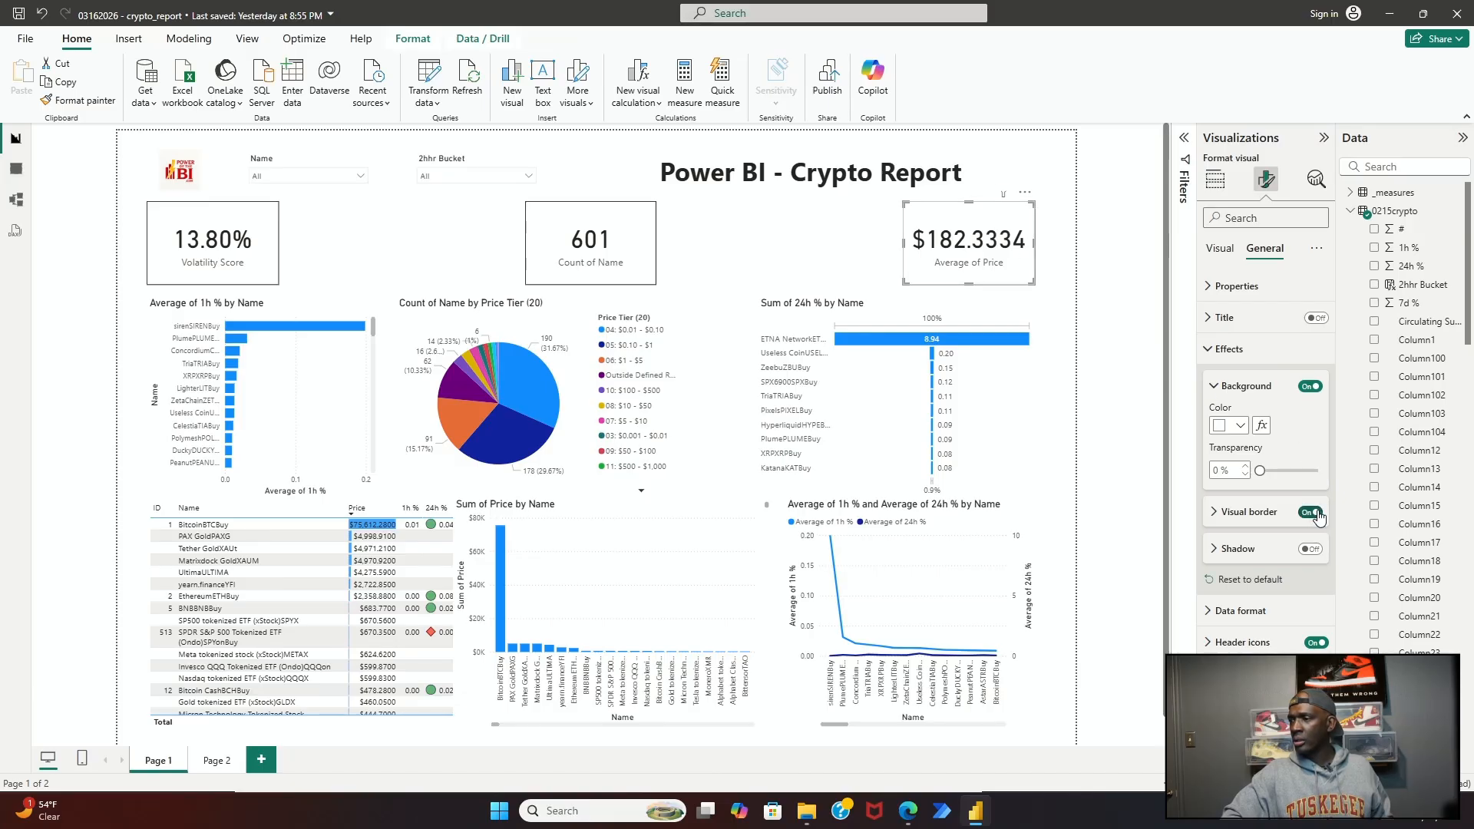
click(1215, 515)
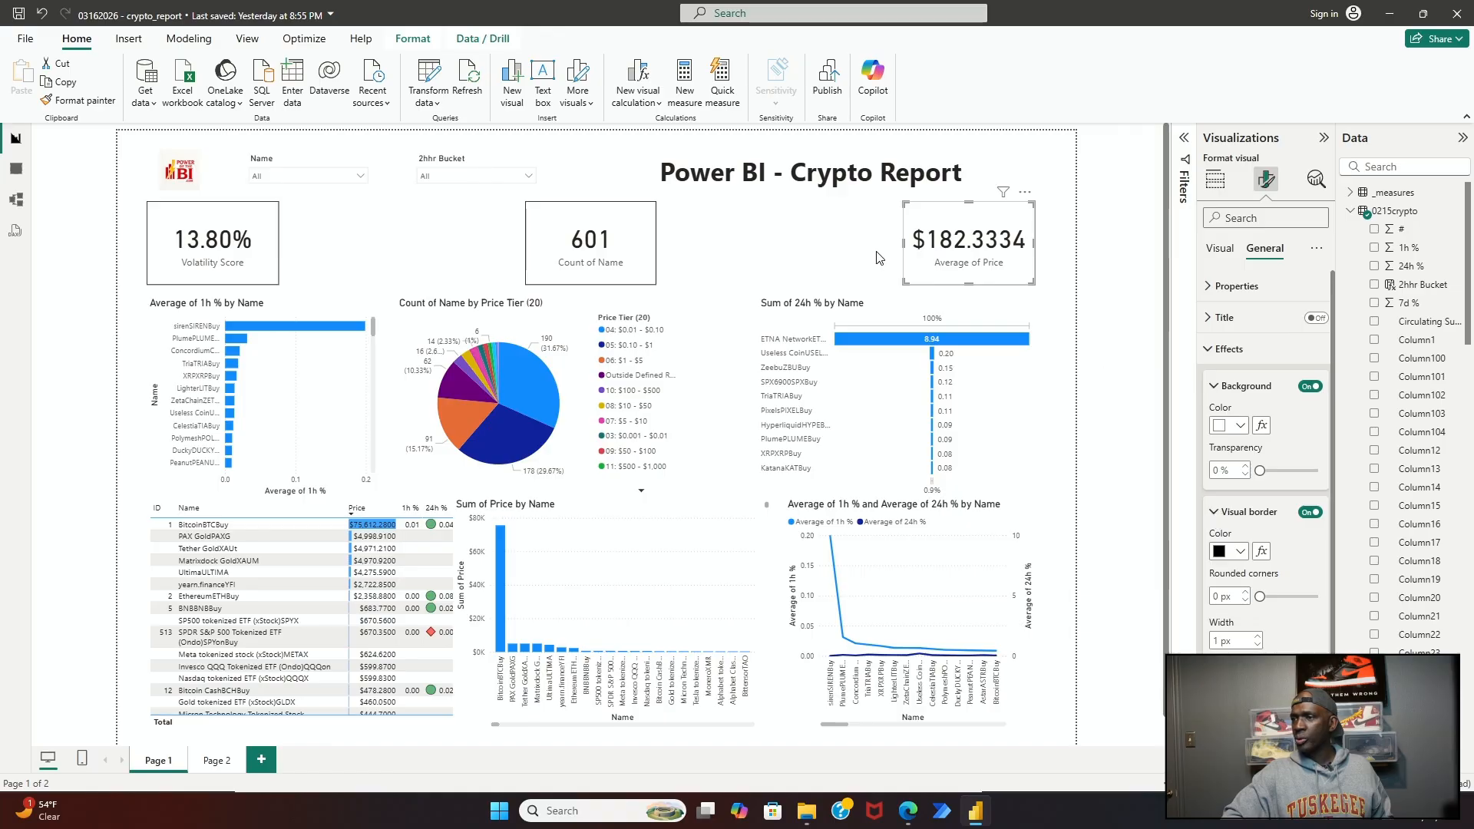
click(843, 238)
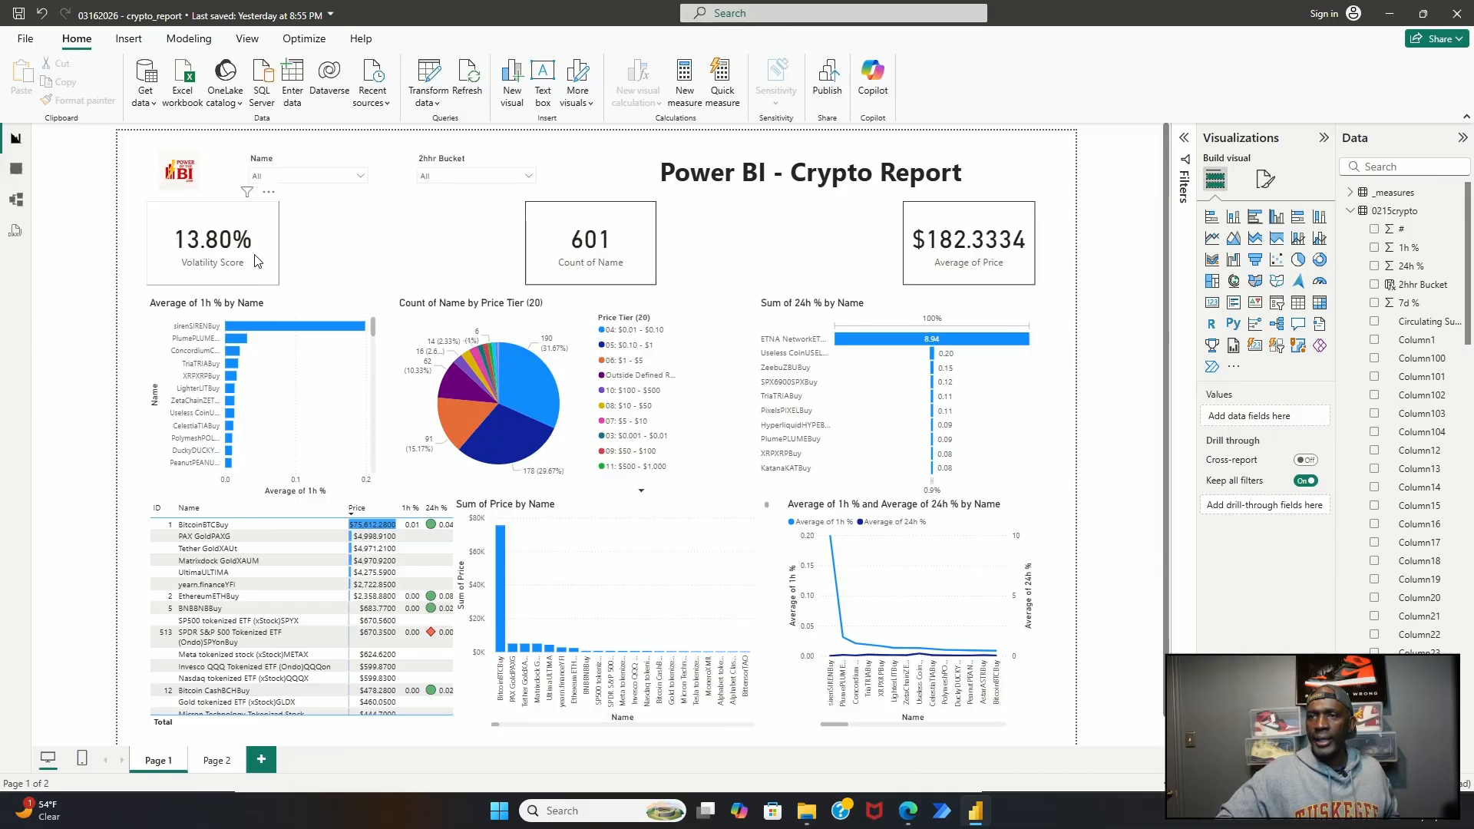
Step: Shrink the Volatility Score card from its top edge to leave space below the slicers, and set its height to 95
click(290, 163)
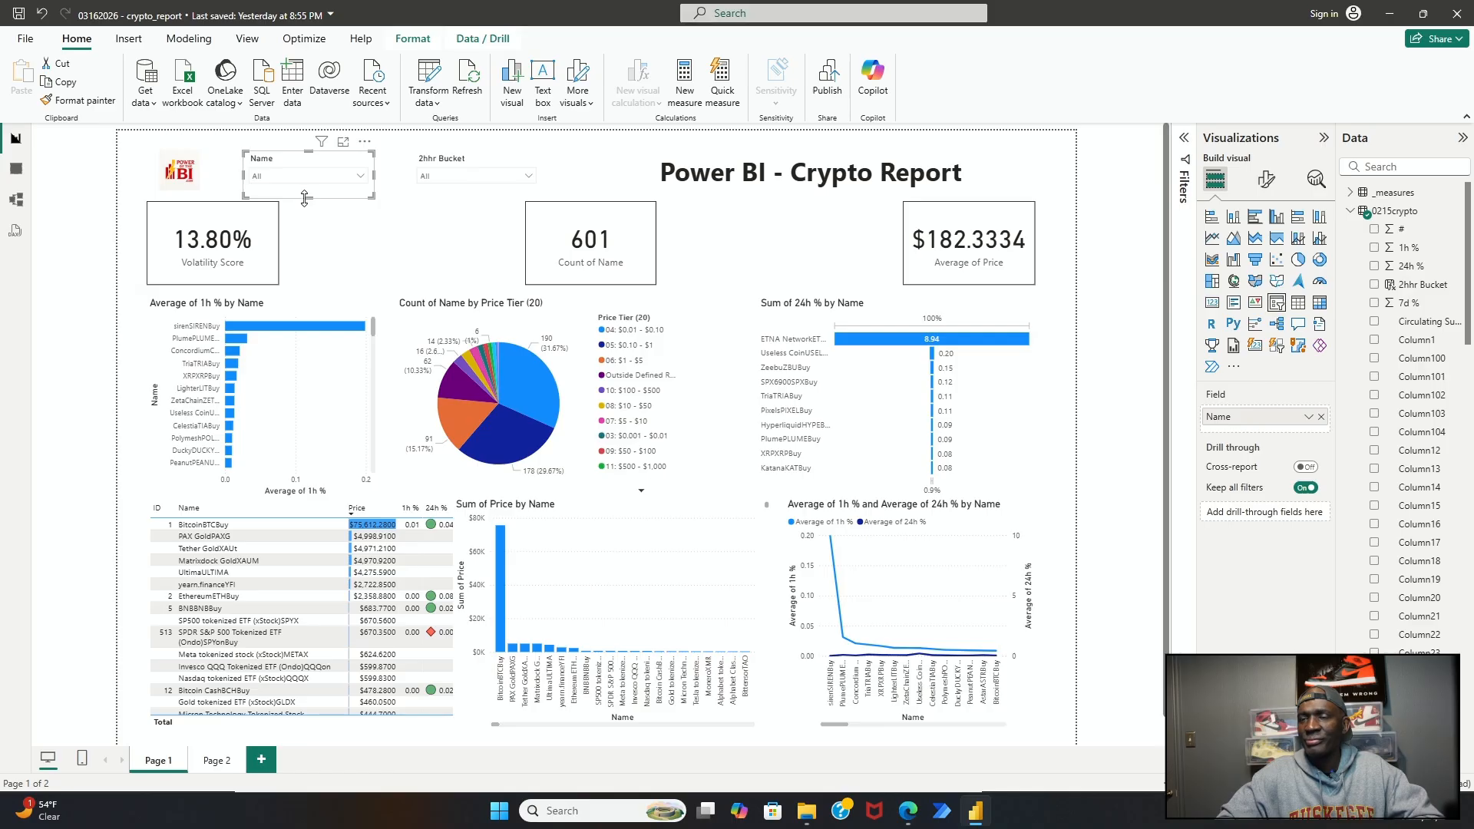
click(261, 260)
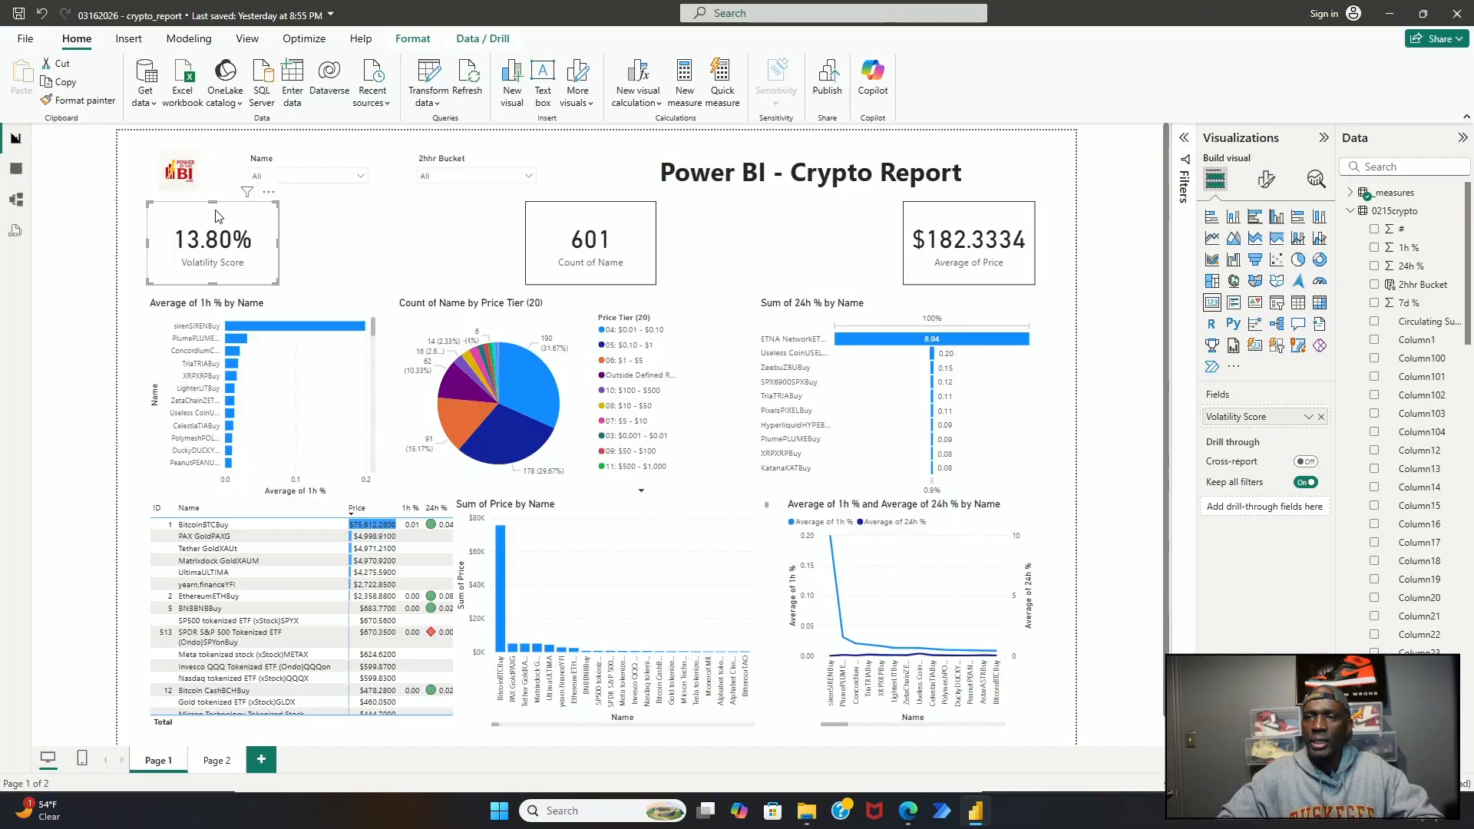
drag(215, 216, 212, 239)
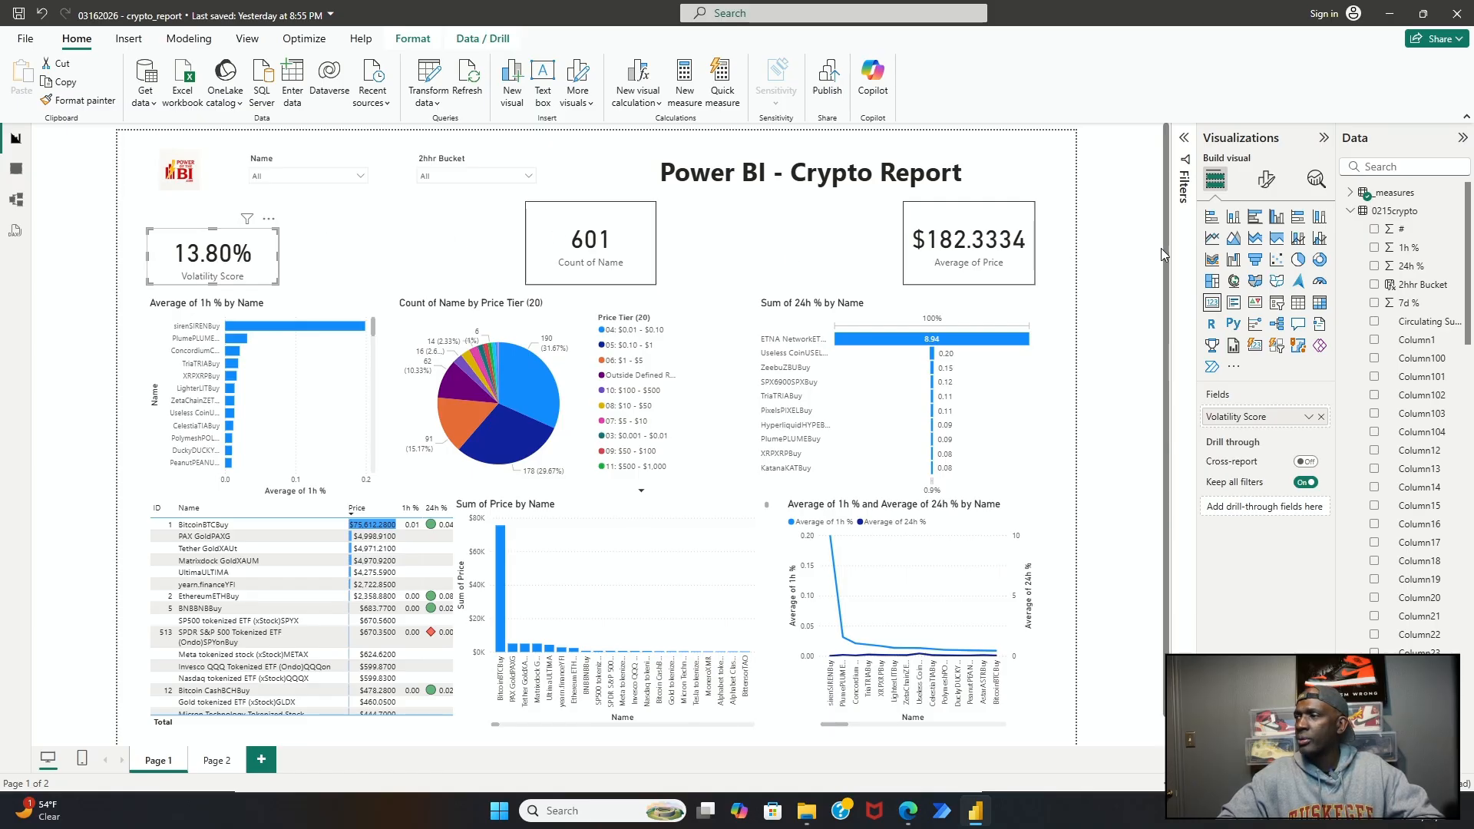
click(1266, 179)
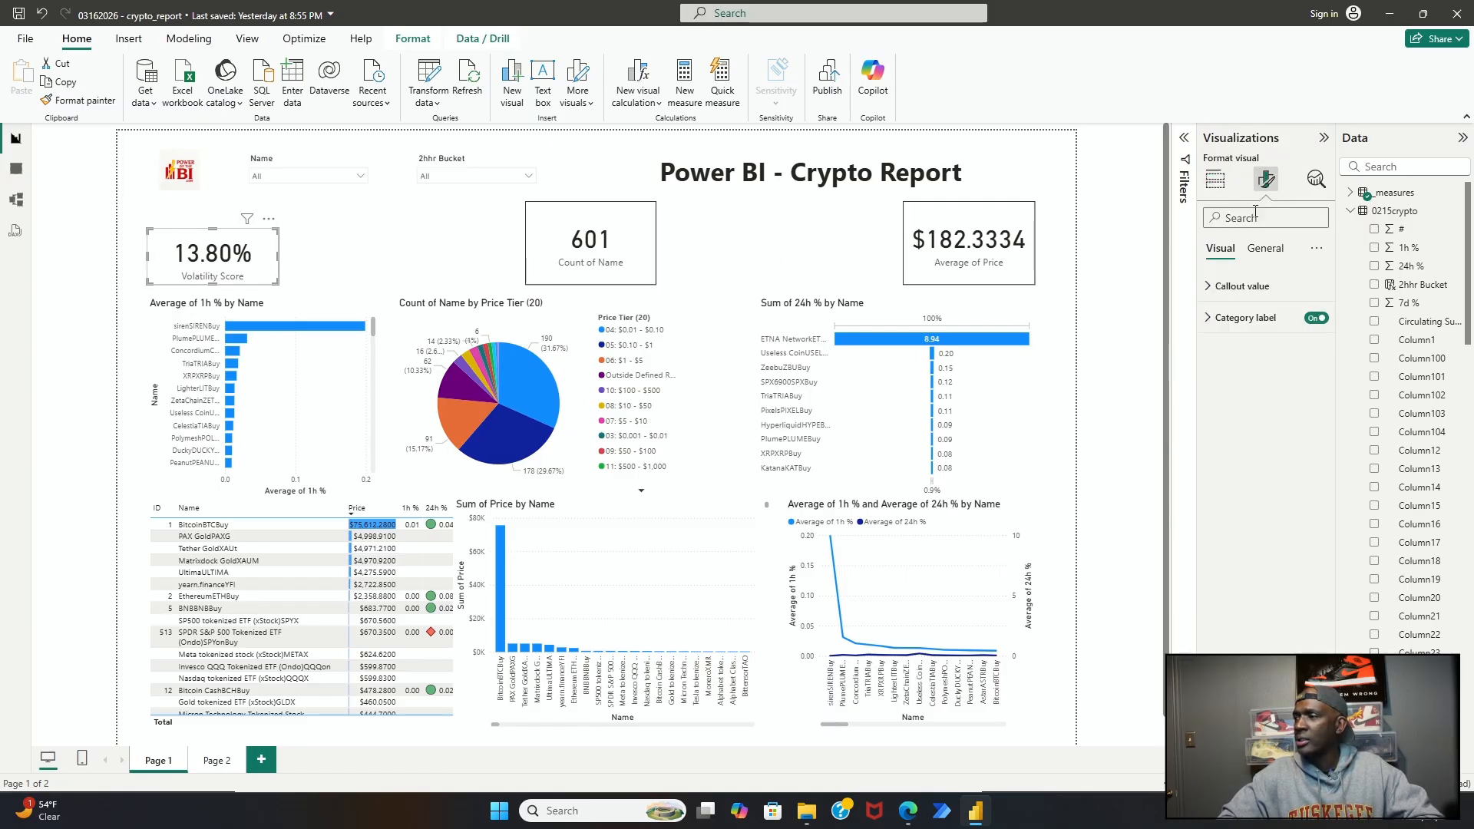
click(1266, 249)
click(1237, 285)
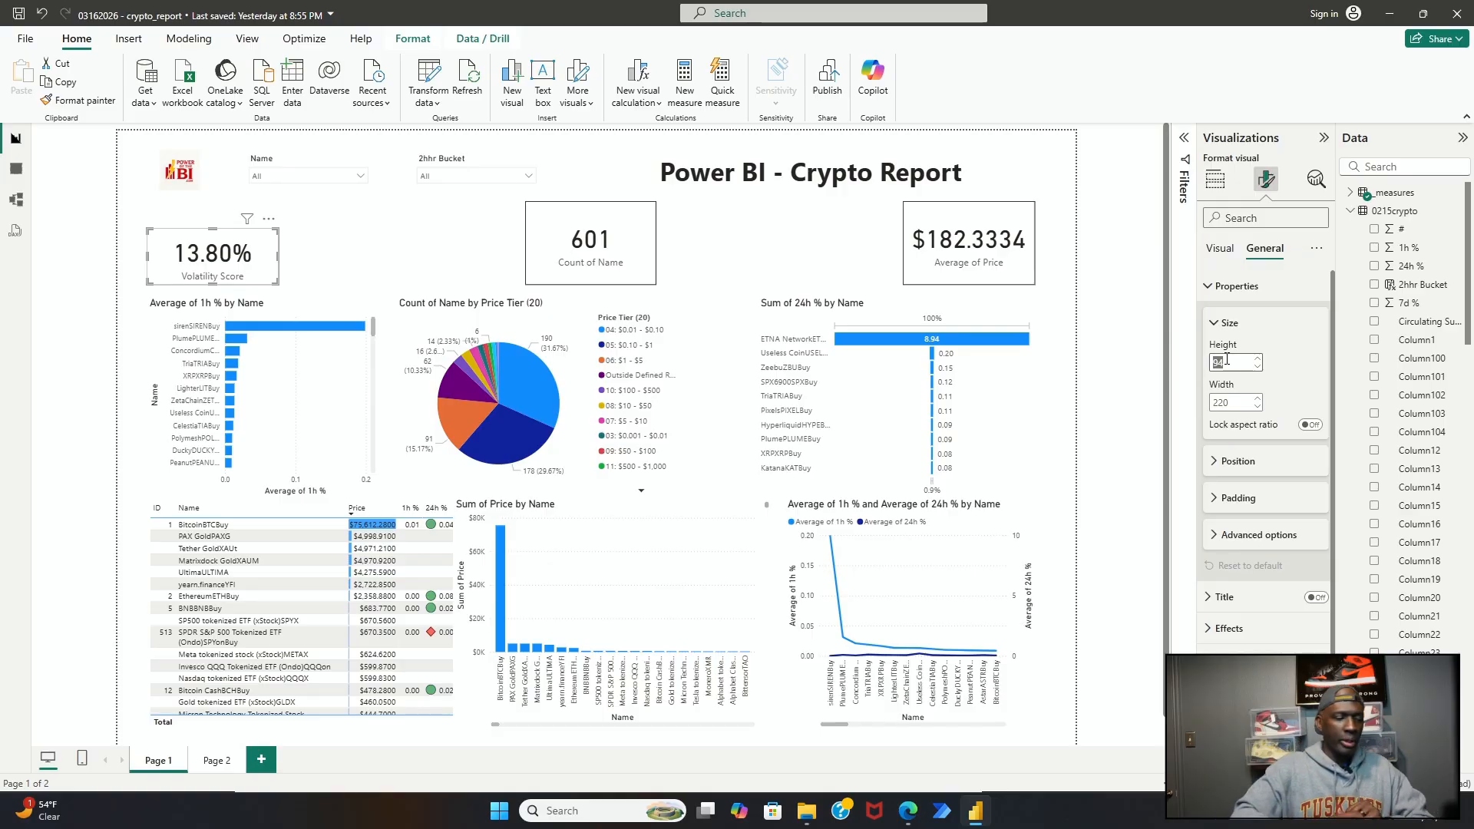
text(95)
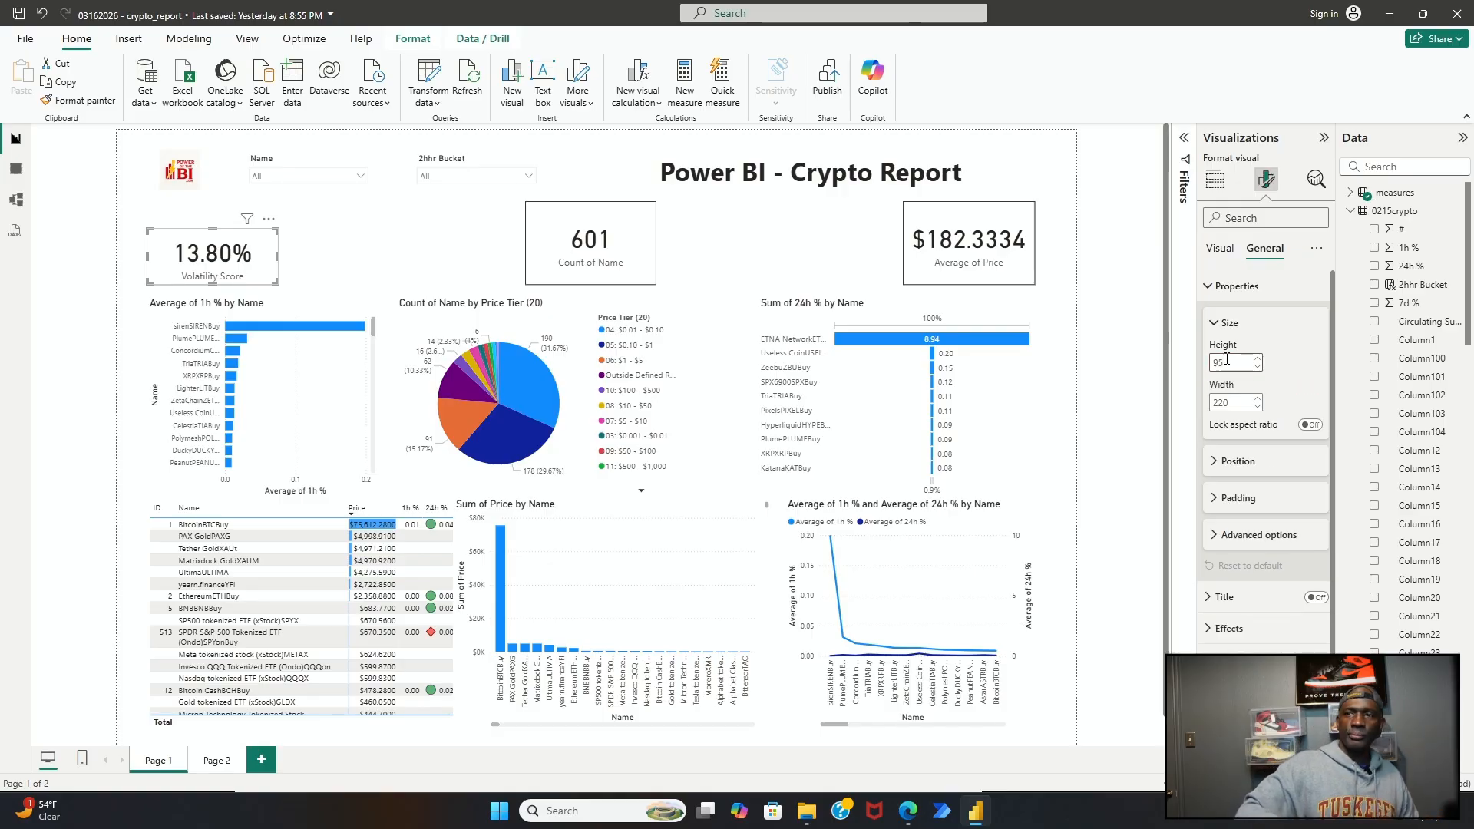
Step: Set the height of both the Count of Name card and the Average of Price card to 95
click(637, 261)
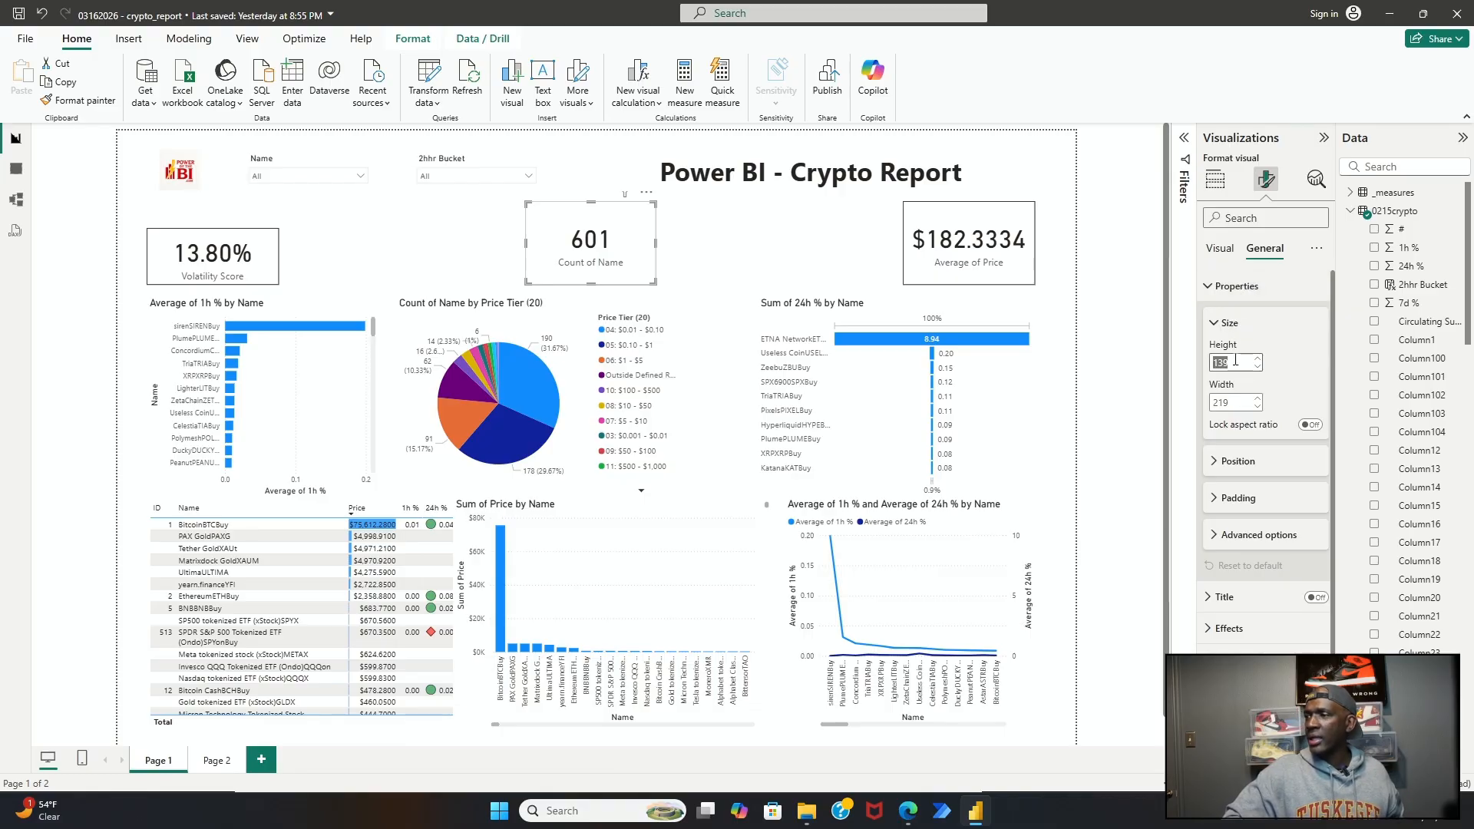
text(9)
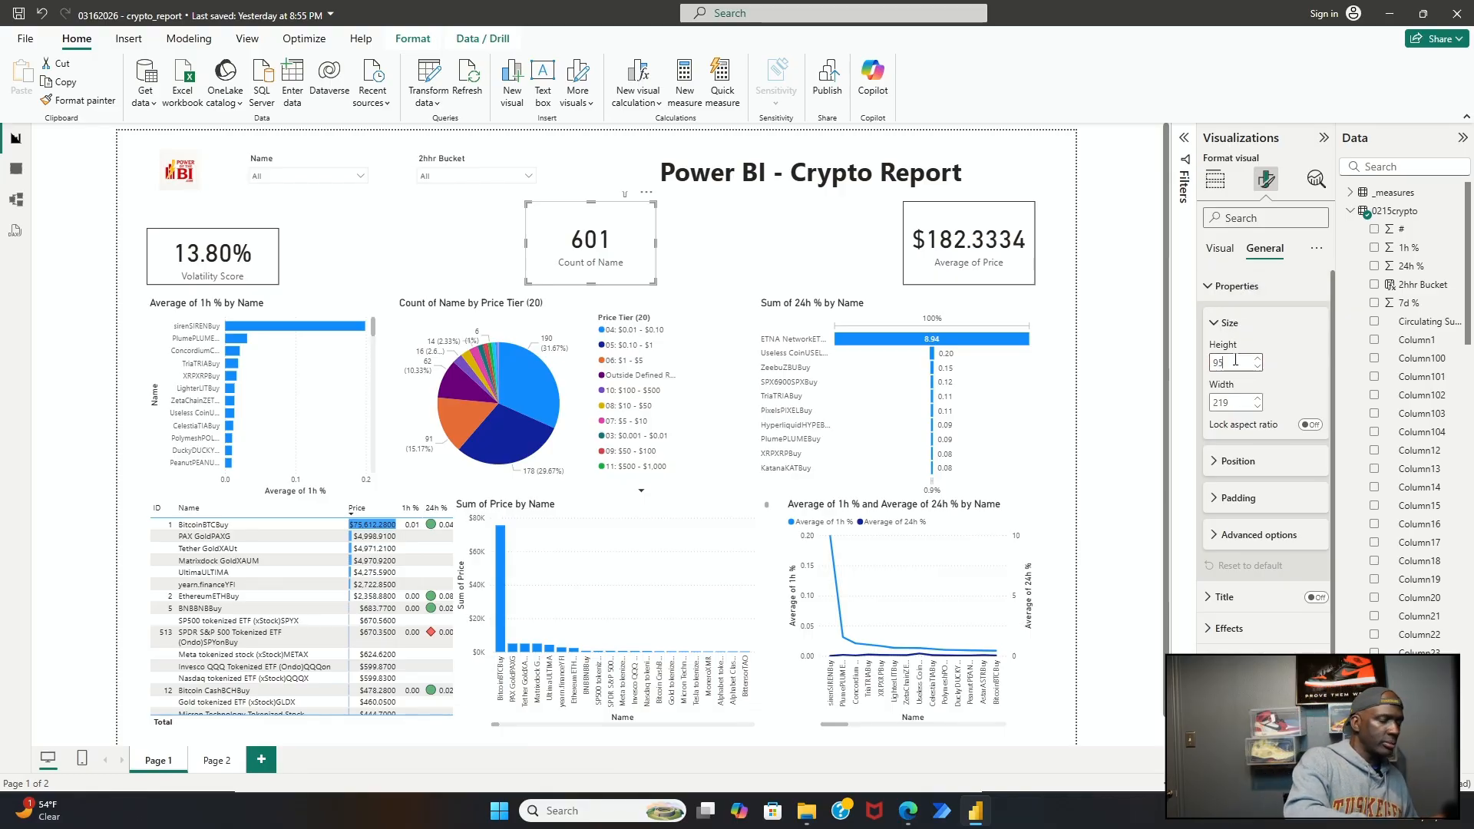
text(5)
key(Return)
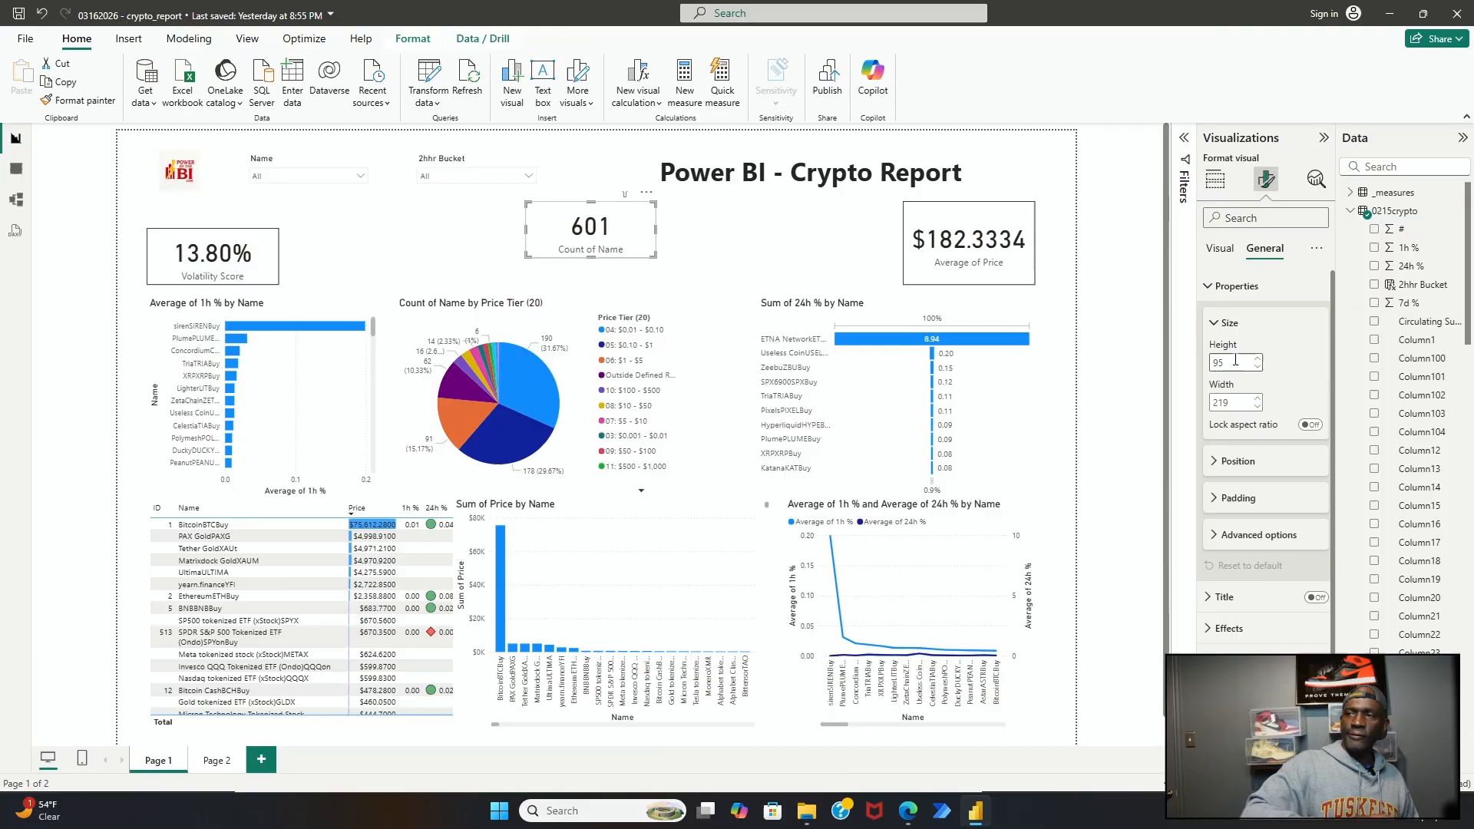
click(973, 264)
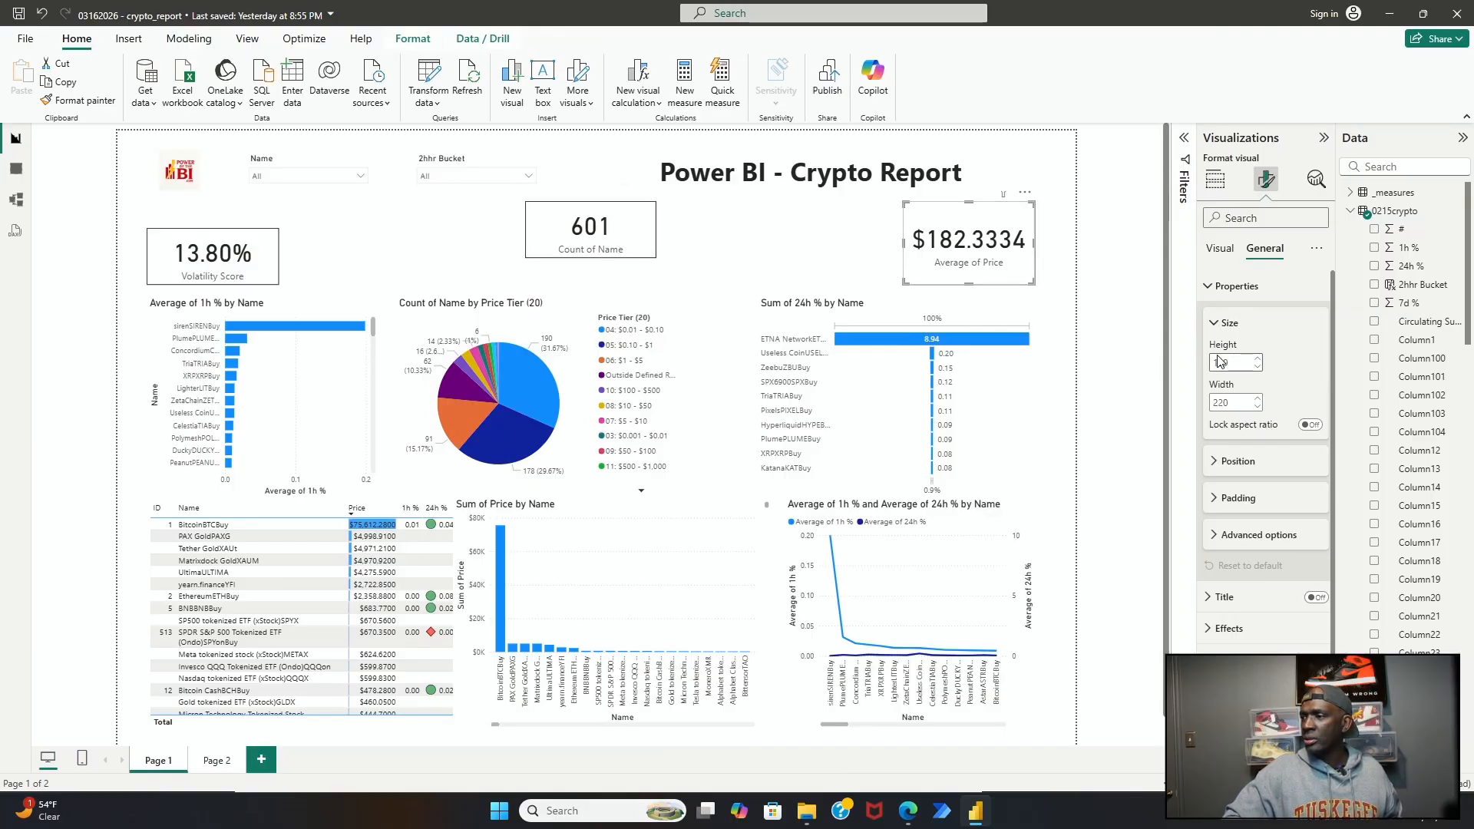
text(95)
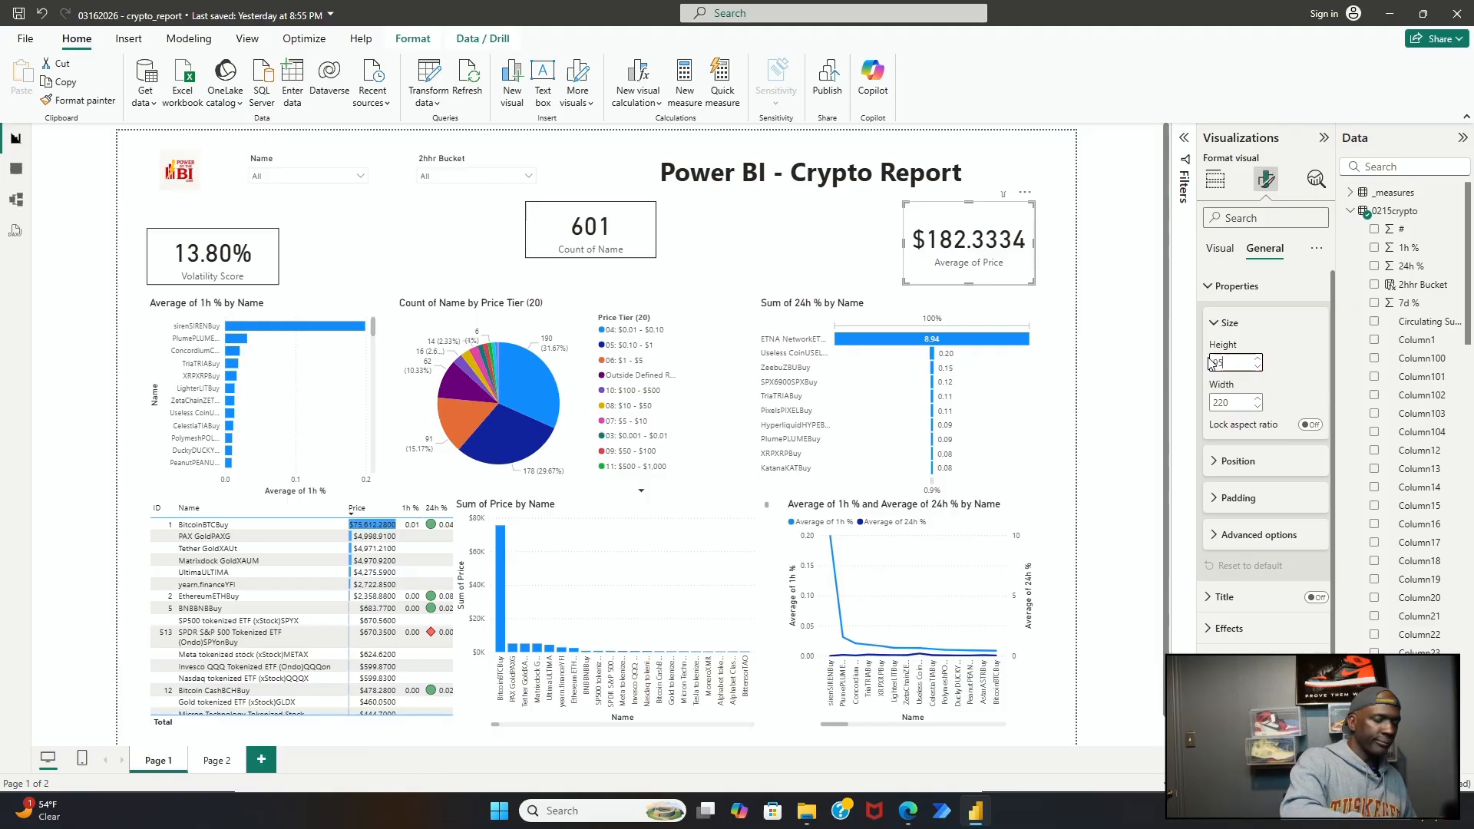
key(Return)
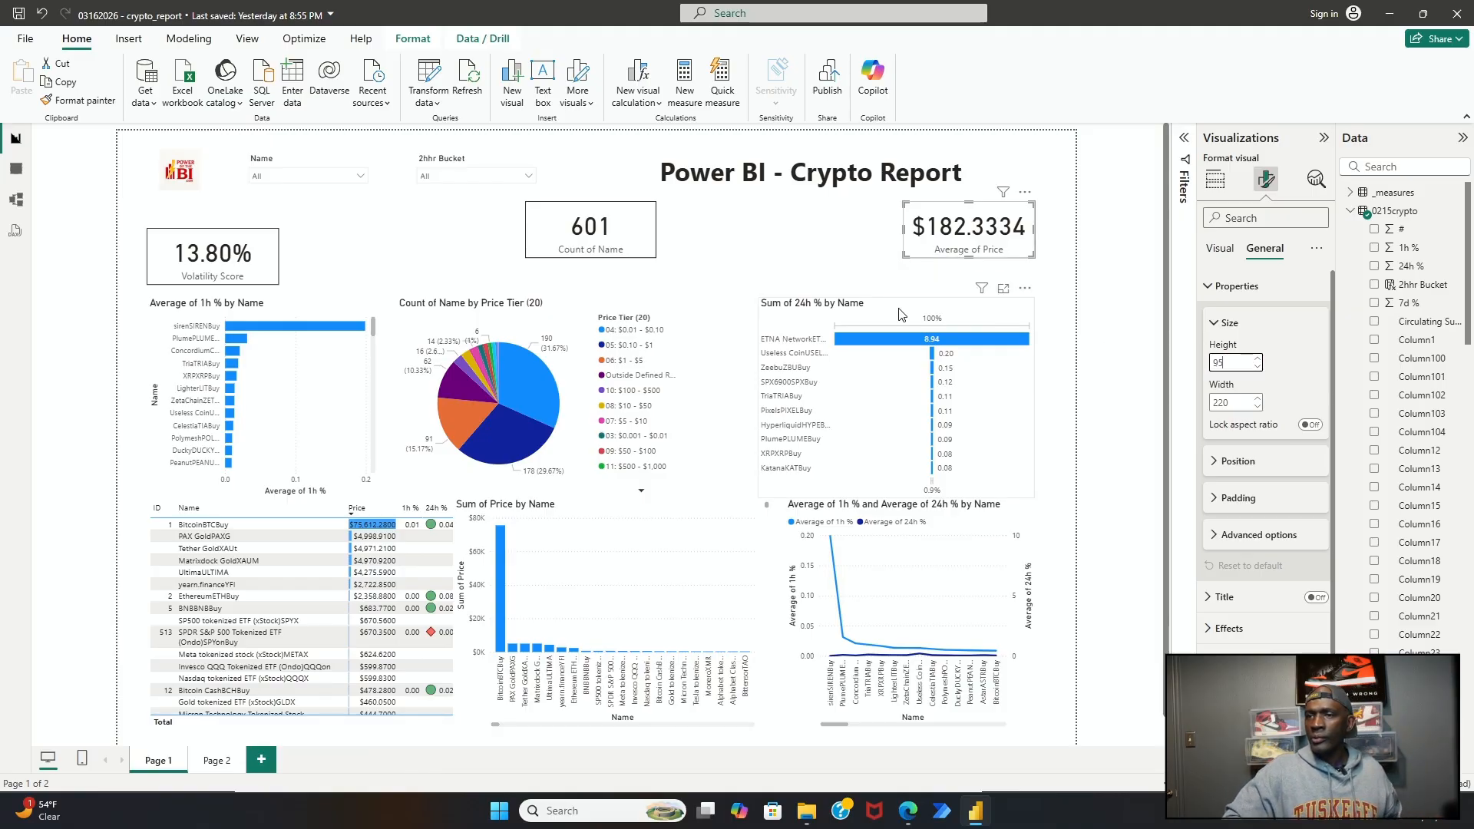
Step: Move the Count of Name and Average of Price cards into one row beside the Volatility Score card
click(590, 215)
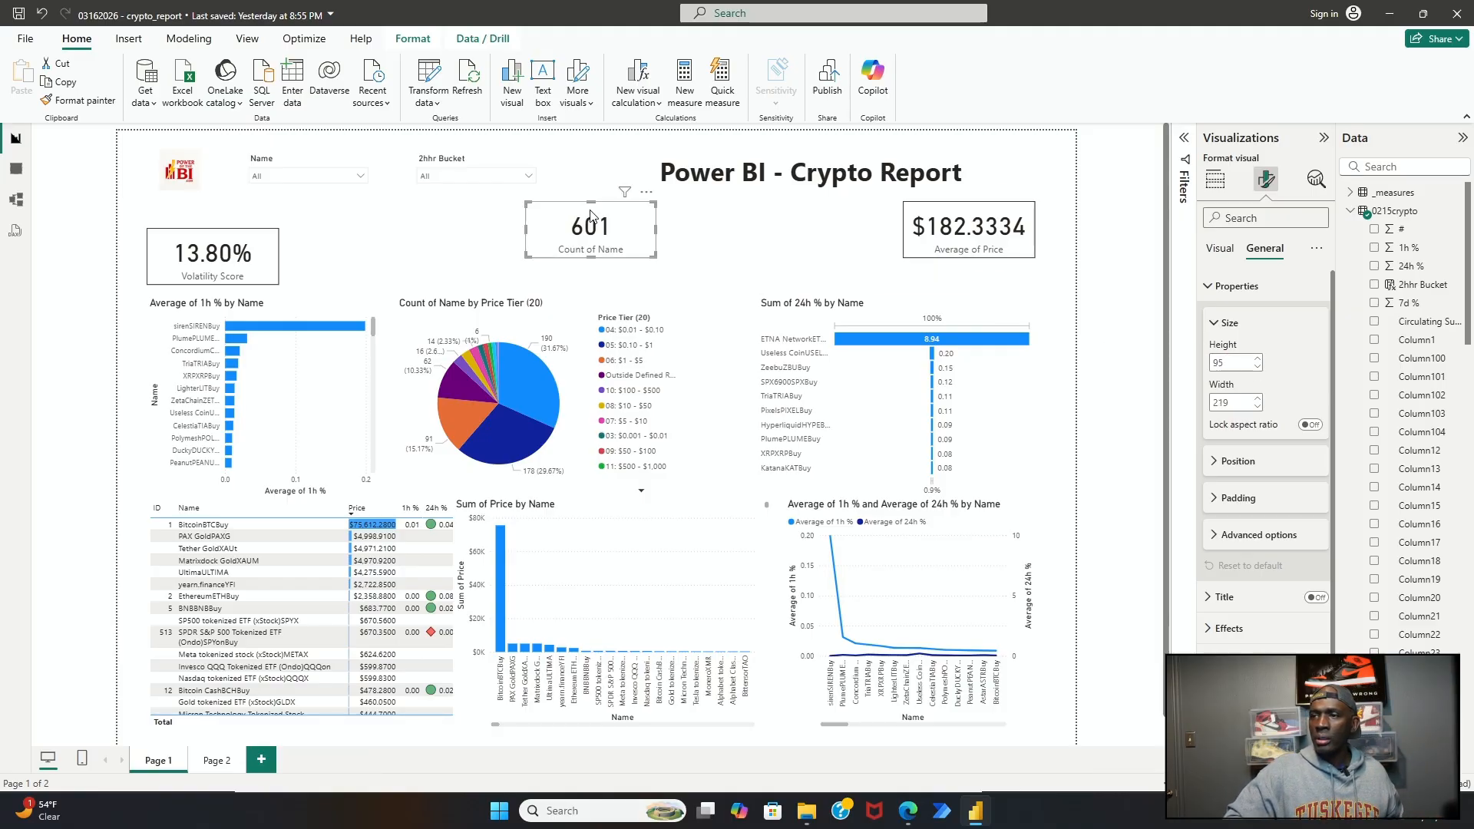
drag(590, 216, 386, 243)
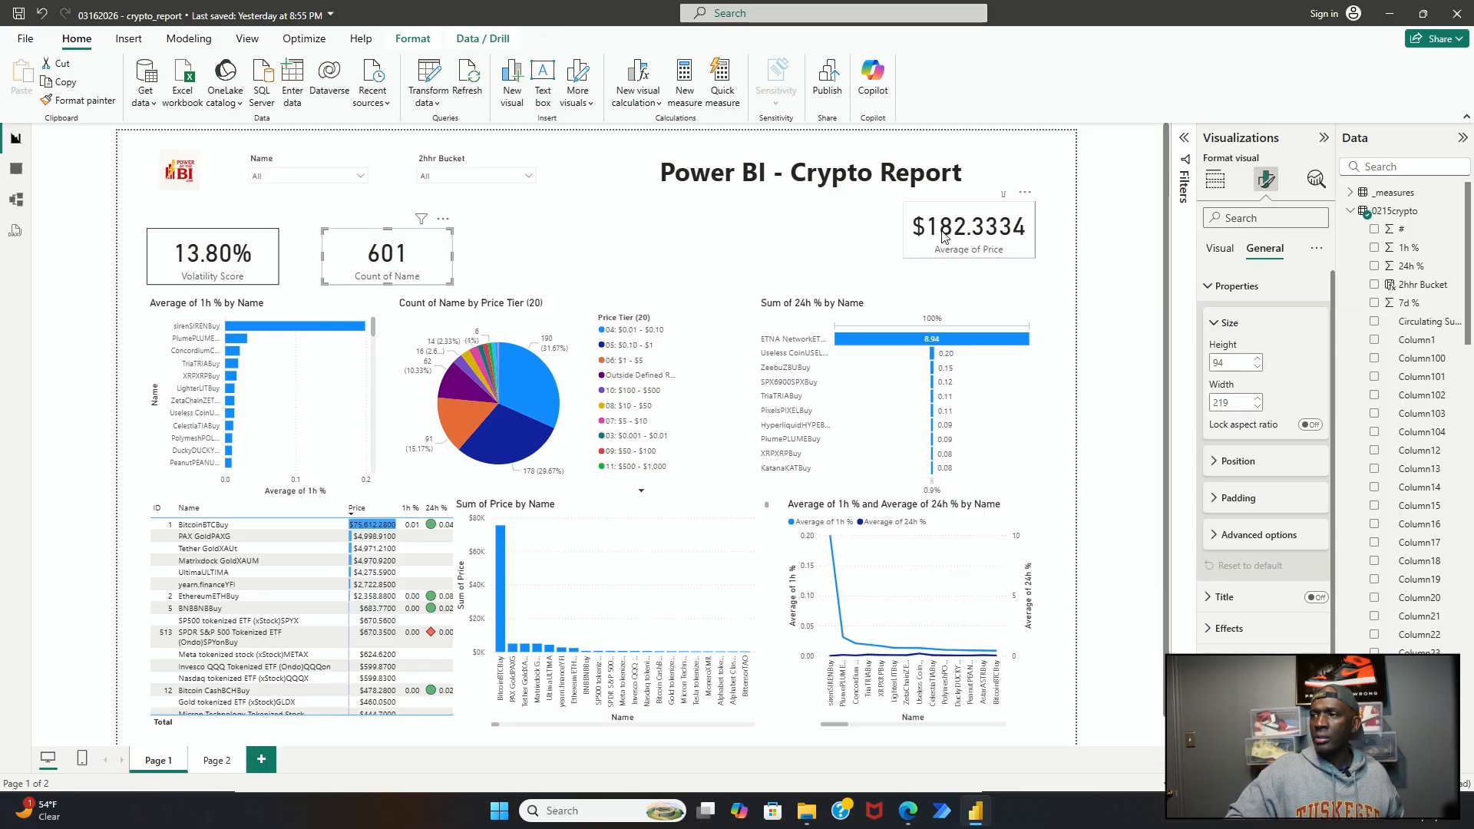
drag(946, 226, 551, 251)
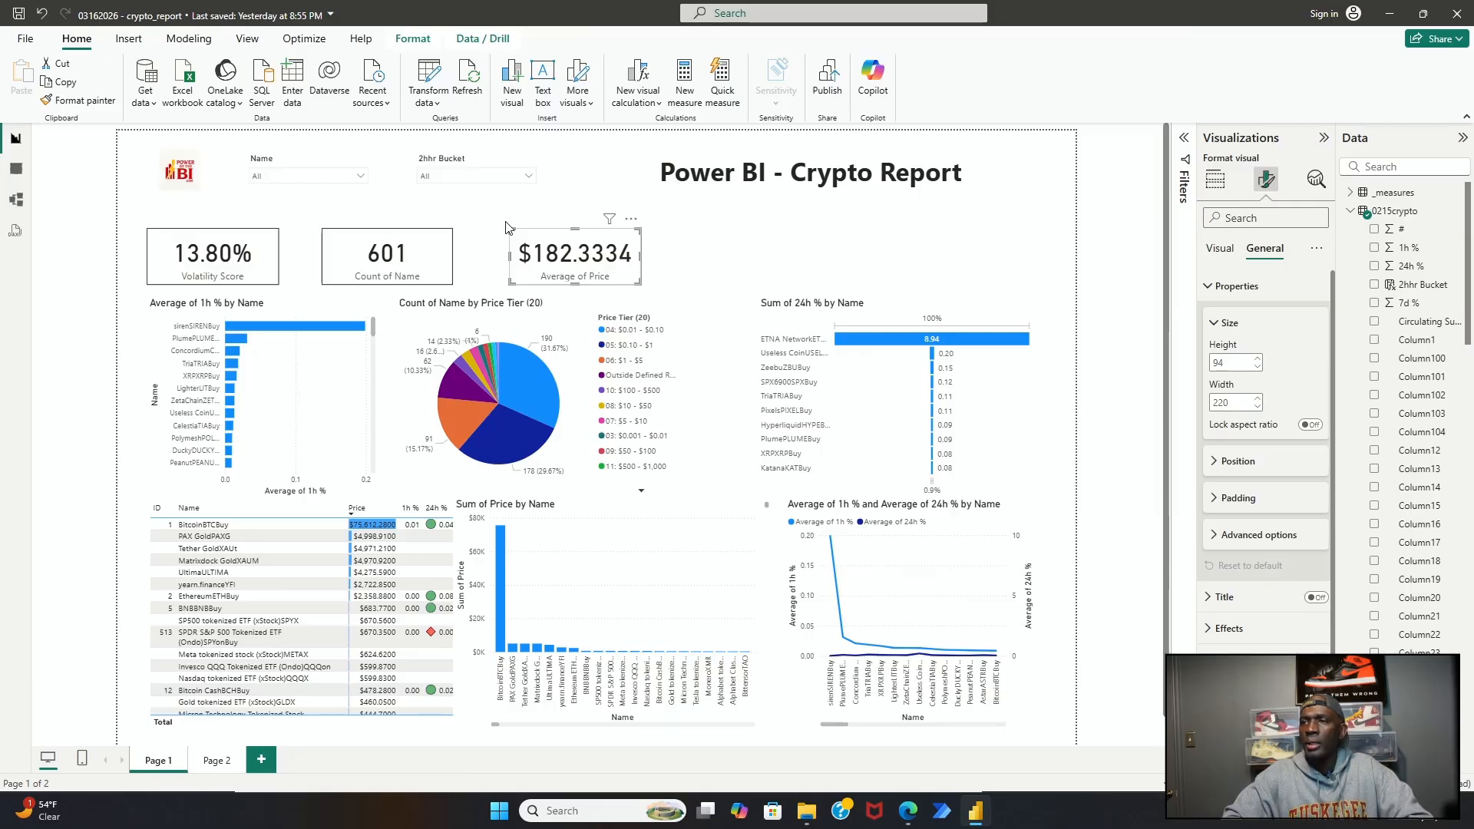
Step: Shift all three cards up slightly in their row and even out the gap before the Average of Price card
click(257, 245)
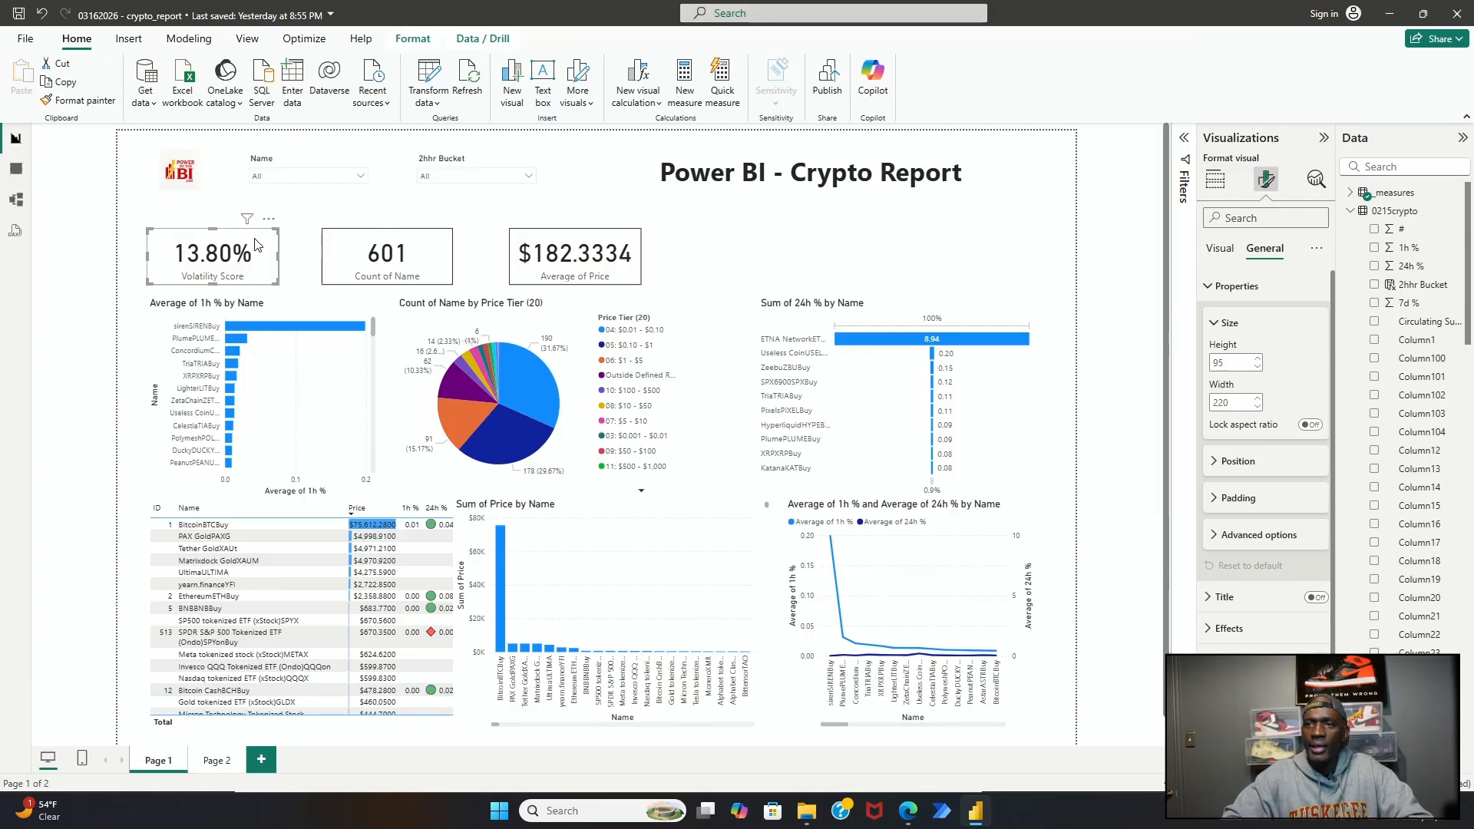
drag(257, 246, 259, 238)
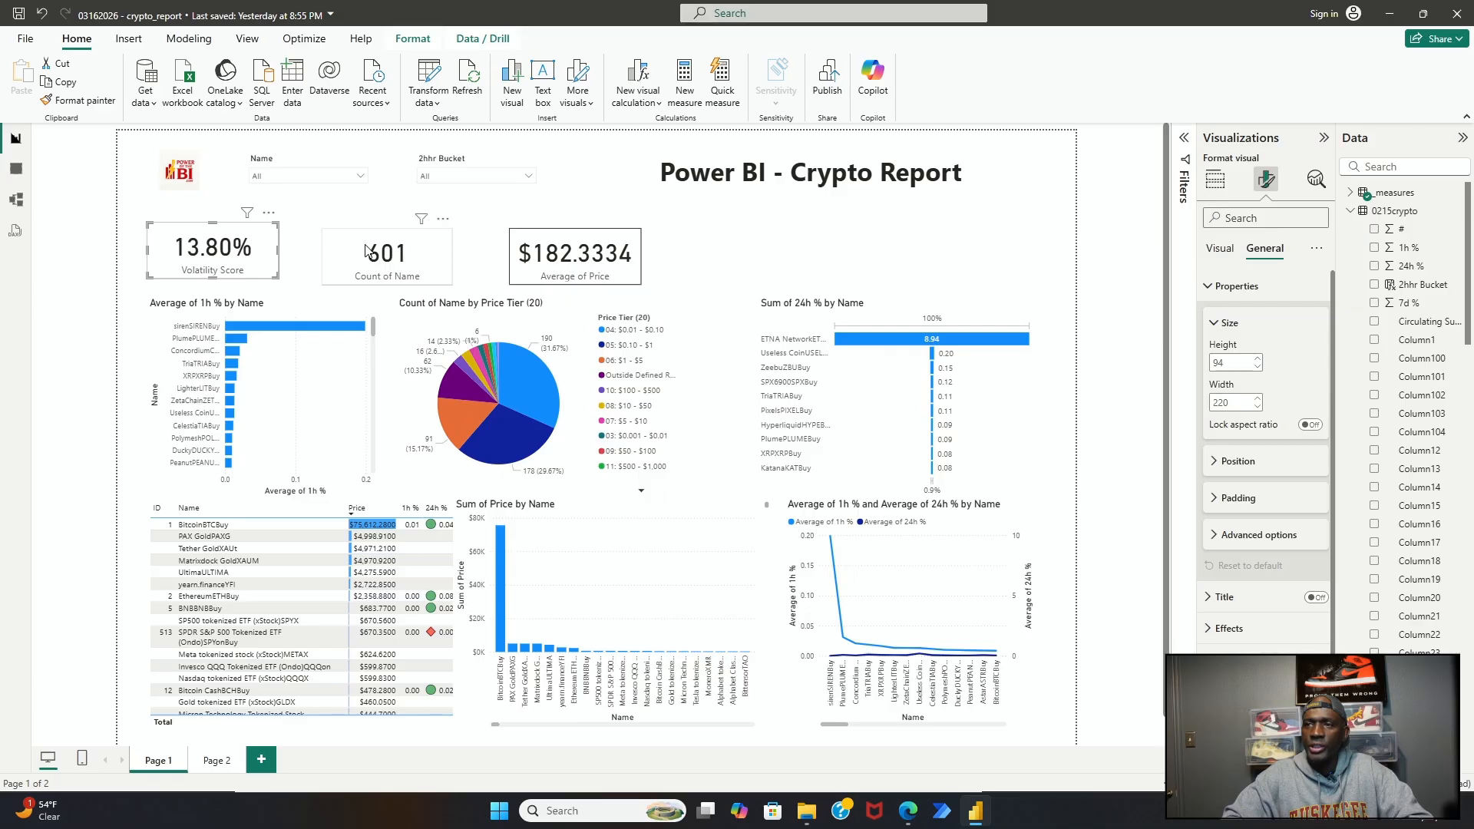
drag(362, 248, 363, 242)
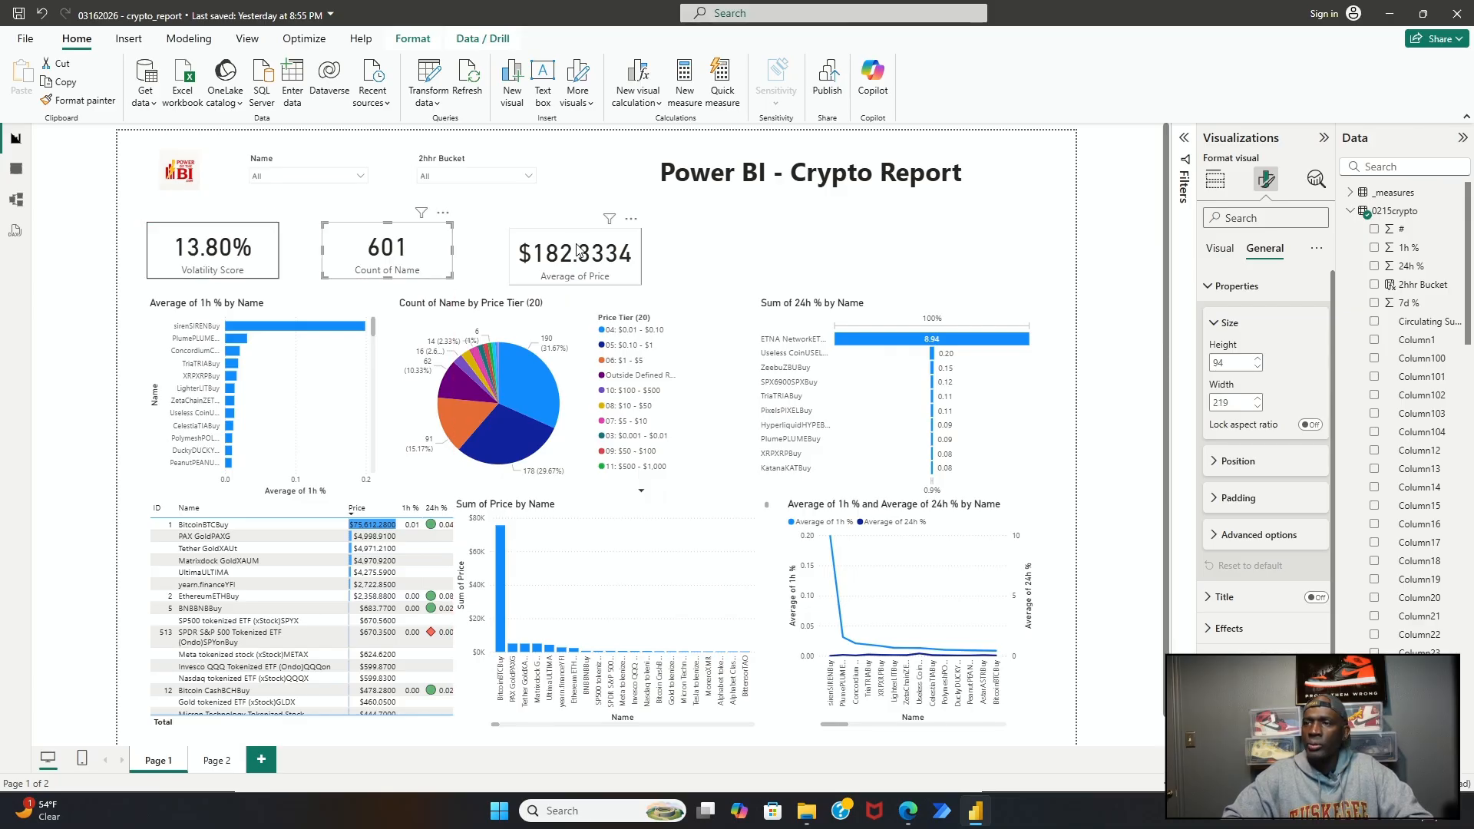
mouse_move(578, 248)
mouse_down()
mouse_move(581, 236)
mouse_move(569, 244)
mouse_up()
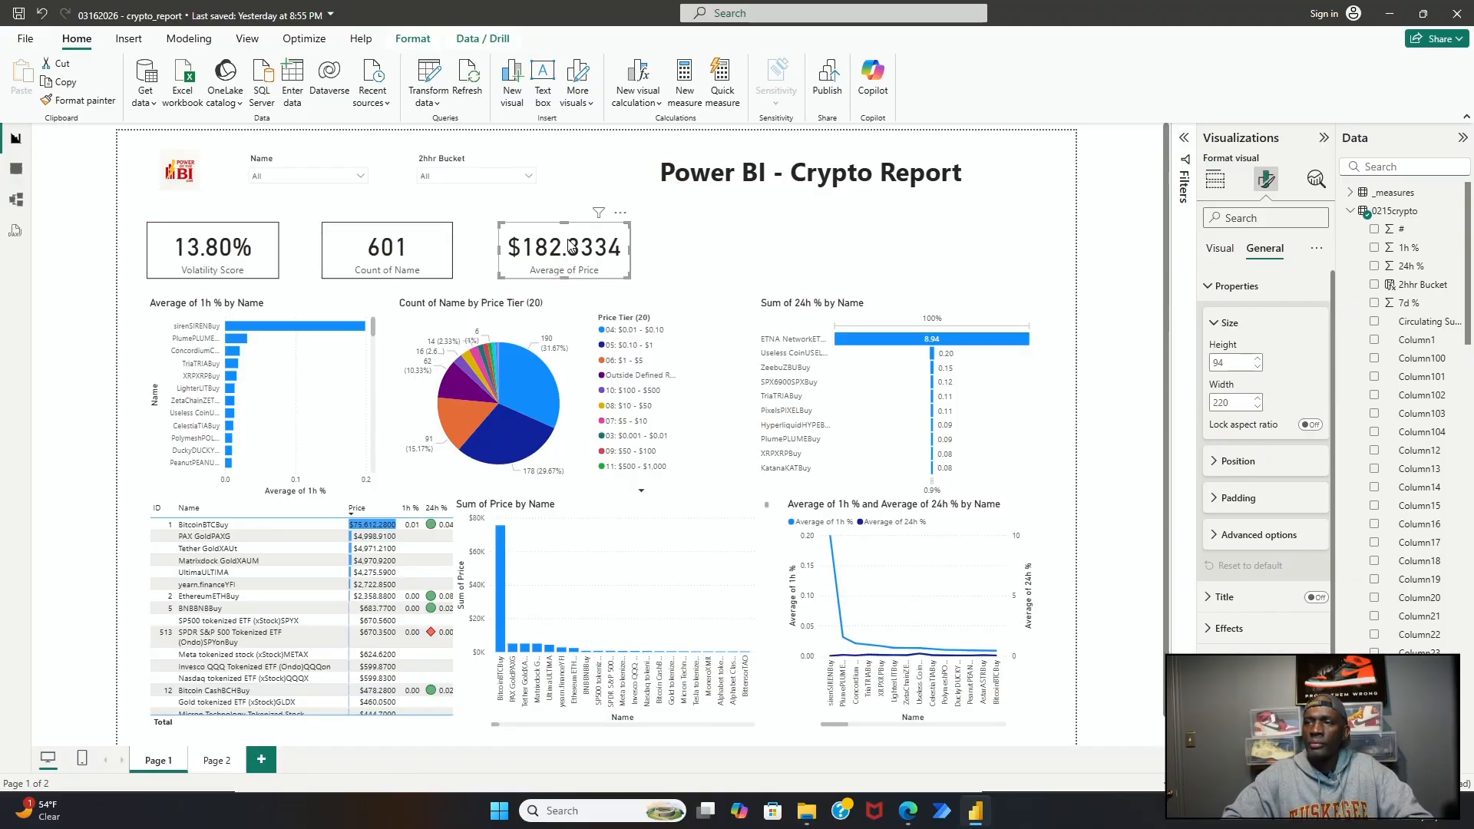
click(748, 270)
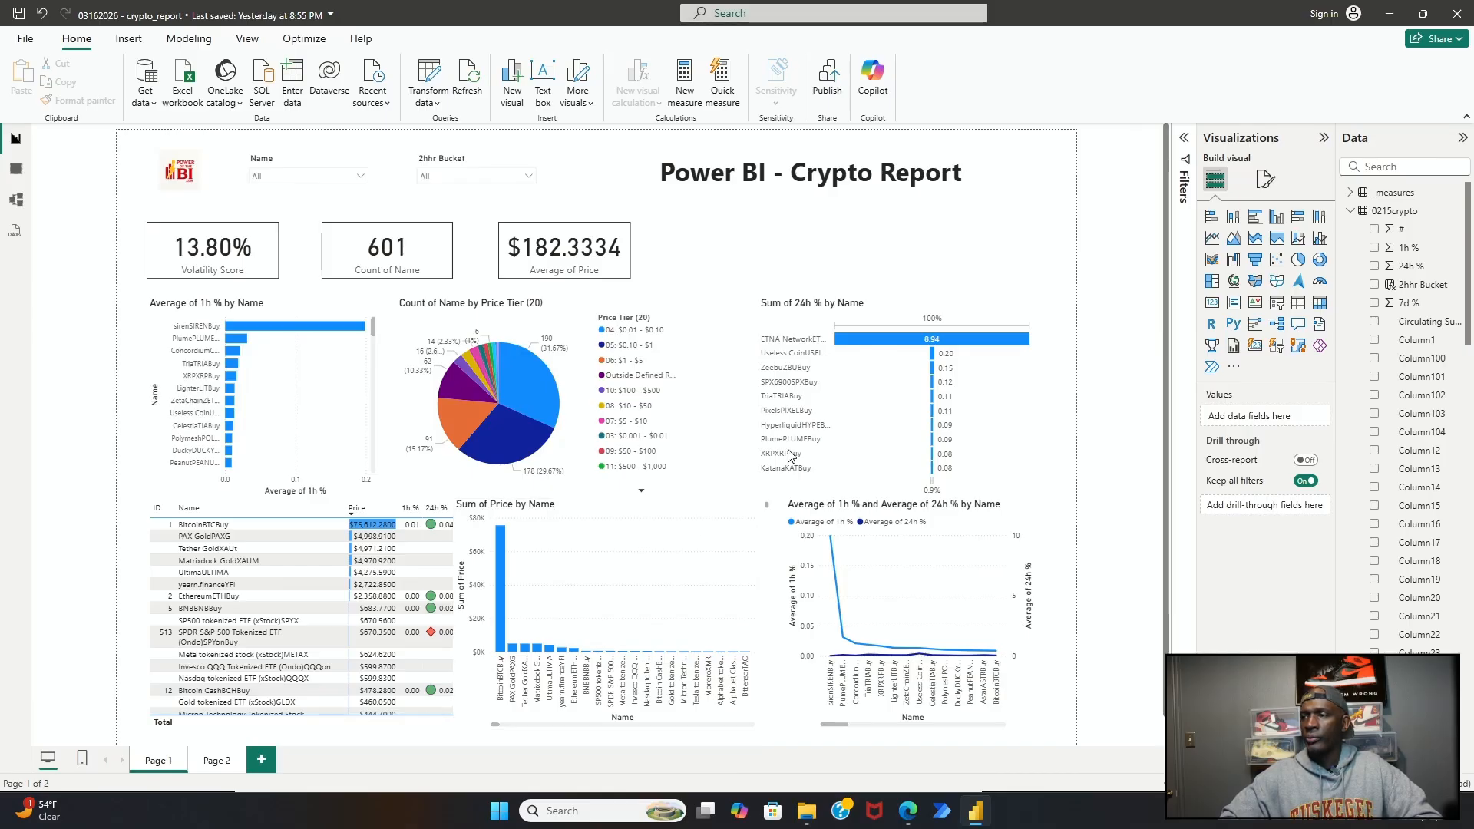
Step: Narrow the Price Tier pie chart to the Average of Price card's right edge and shrink the Sum of 24h % funnel from its left and top edges
click(664, 437)
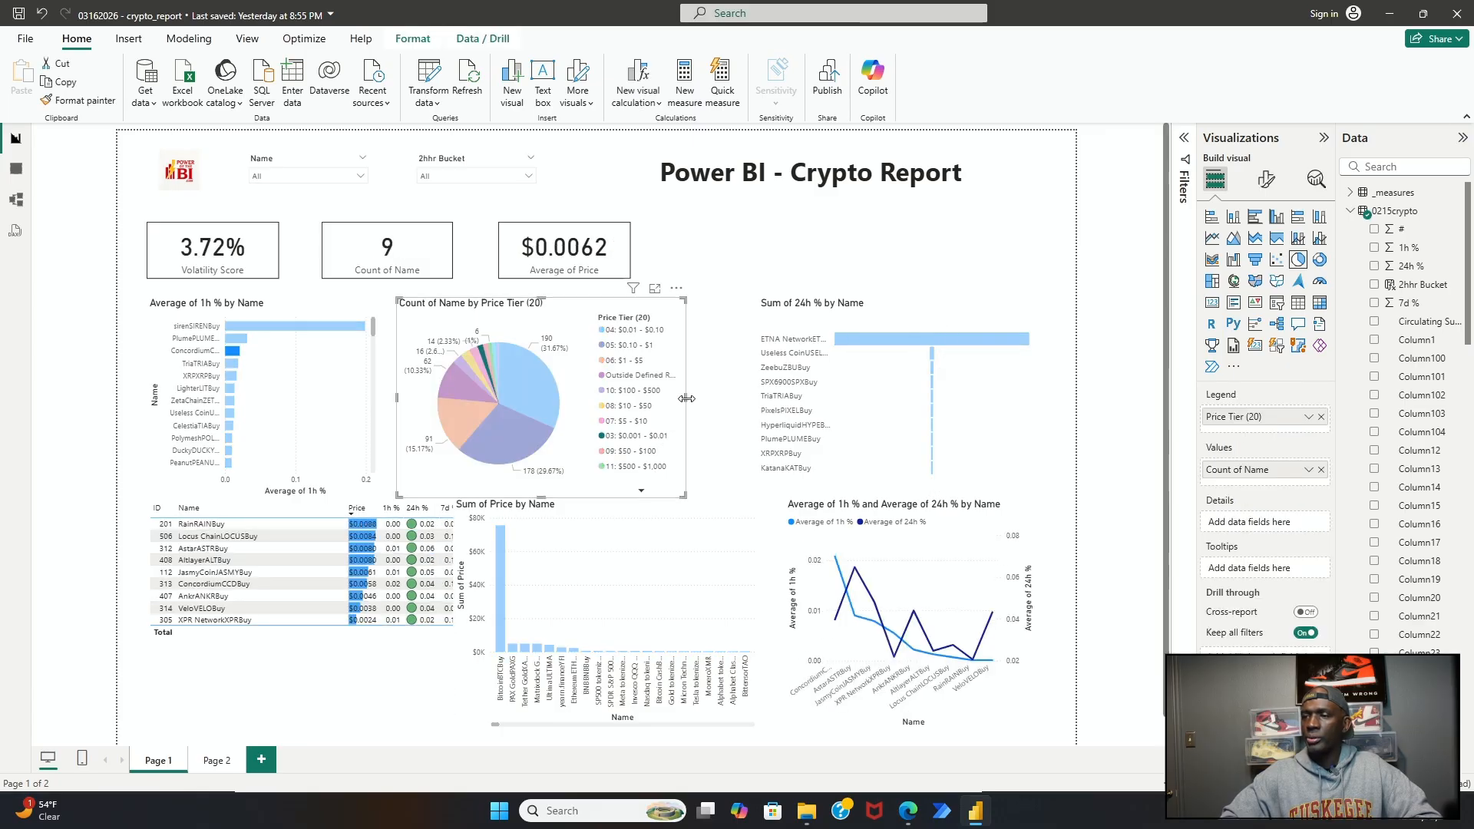
drag(684, 399, 633, 400)
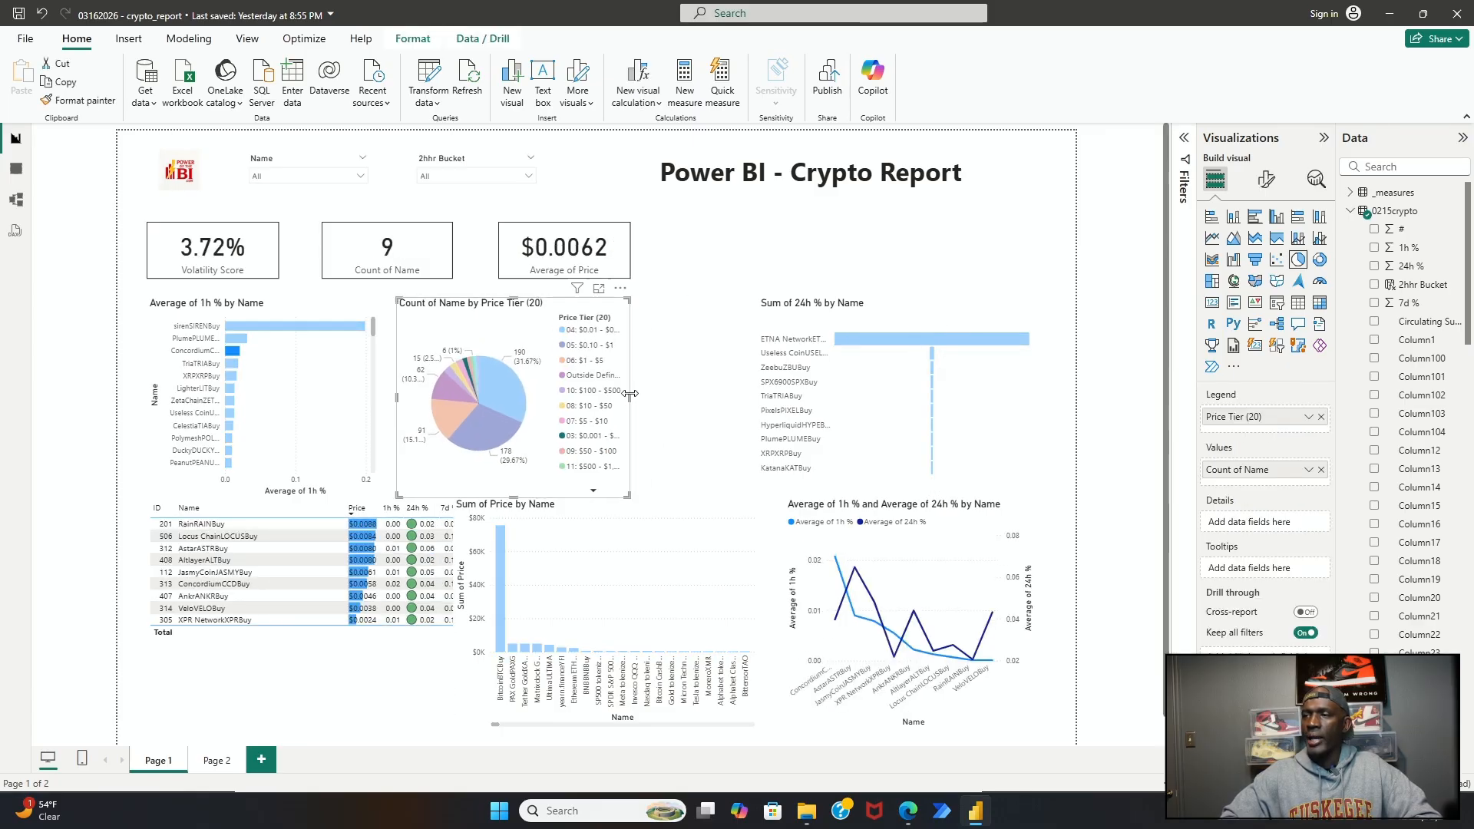
click(849, 392)
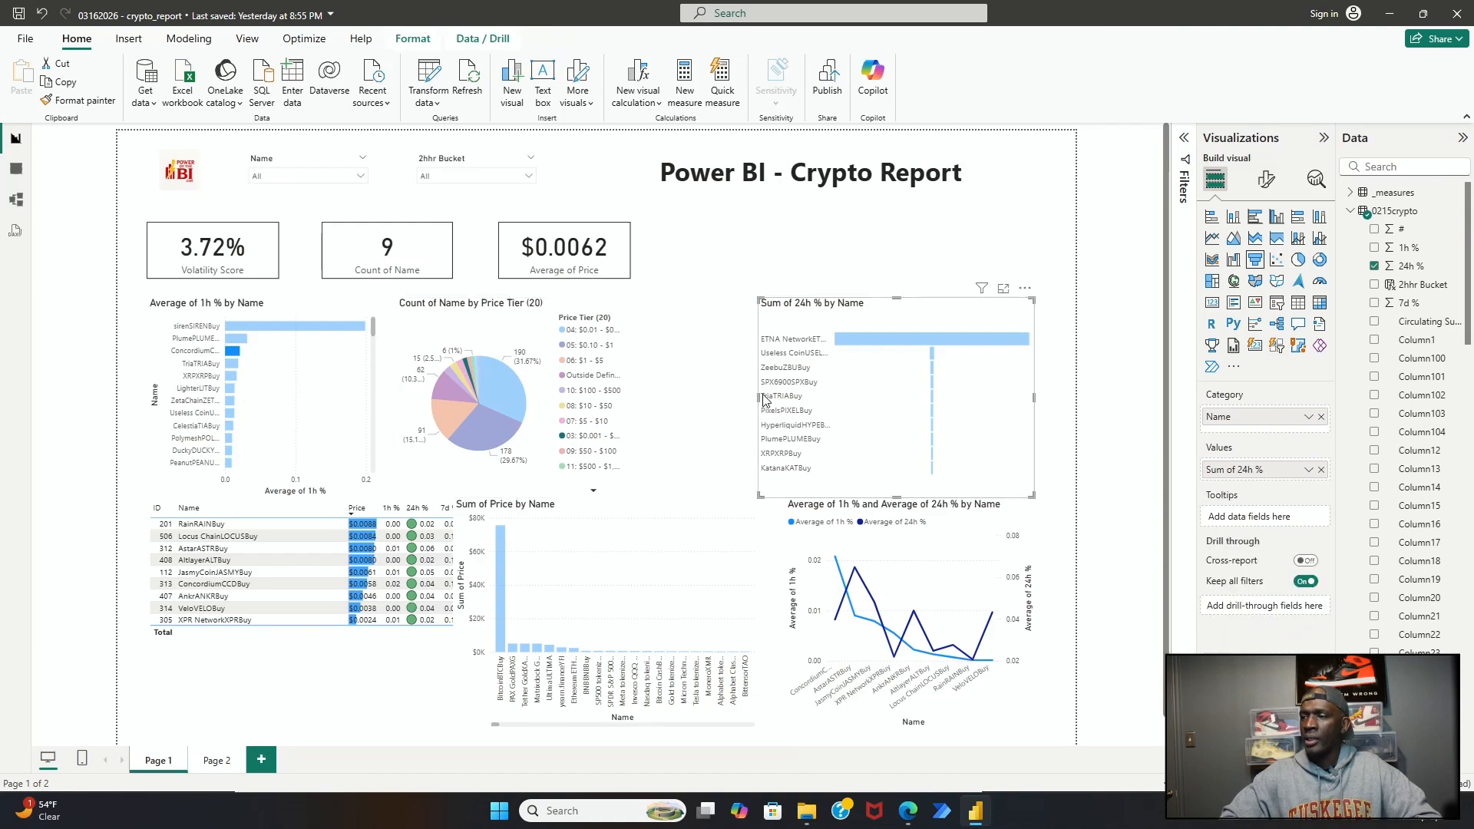
drag(759, 395, 827, 396)
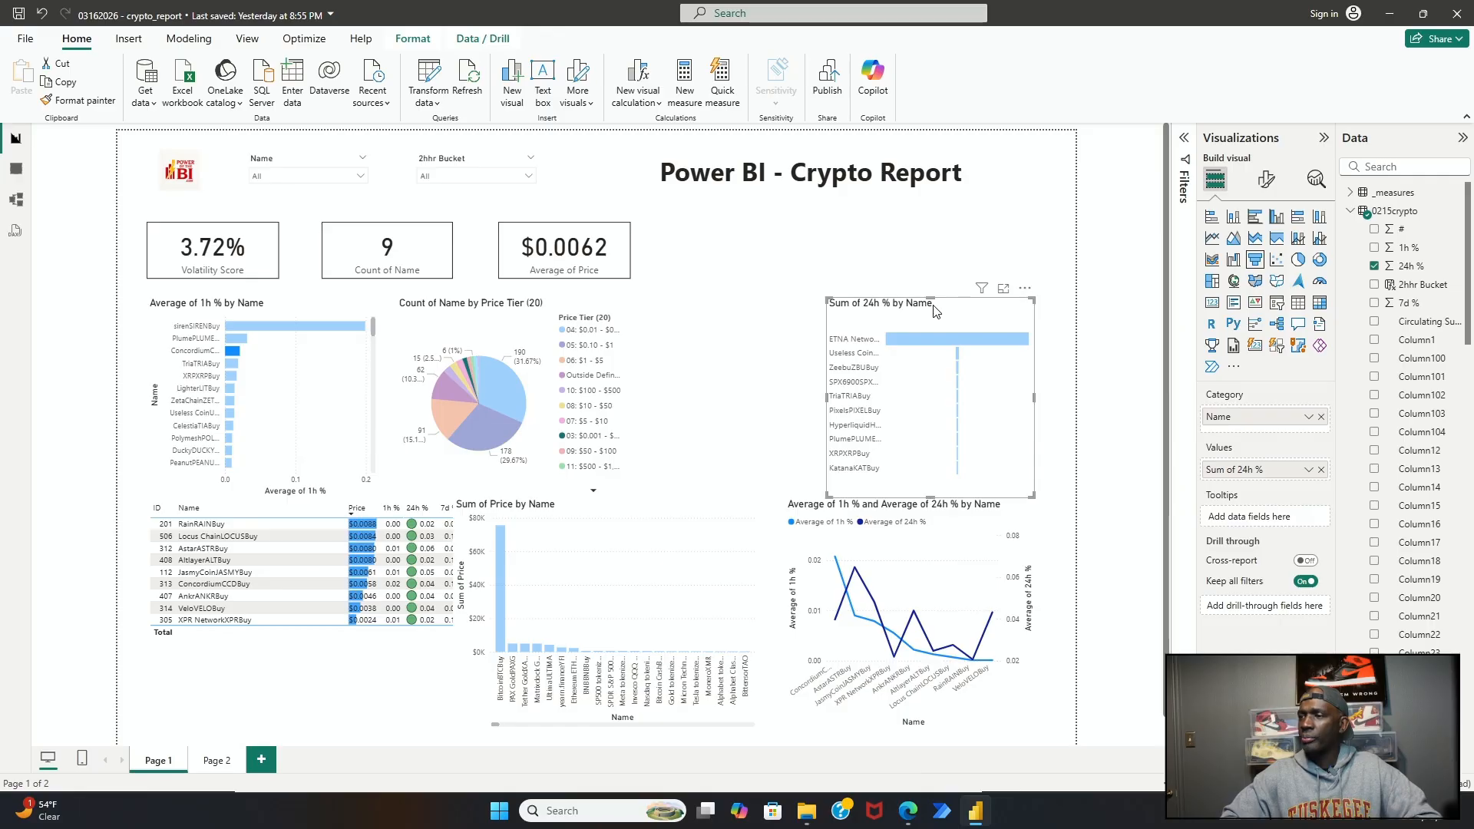
drag(934, 296, 935, 372)
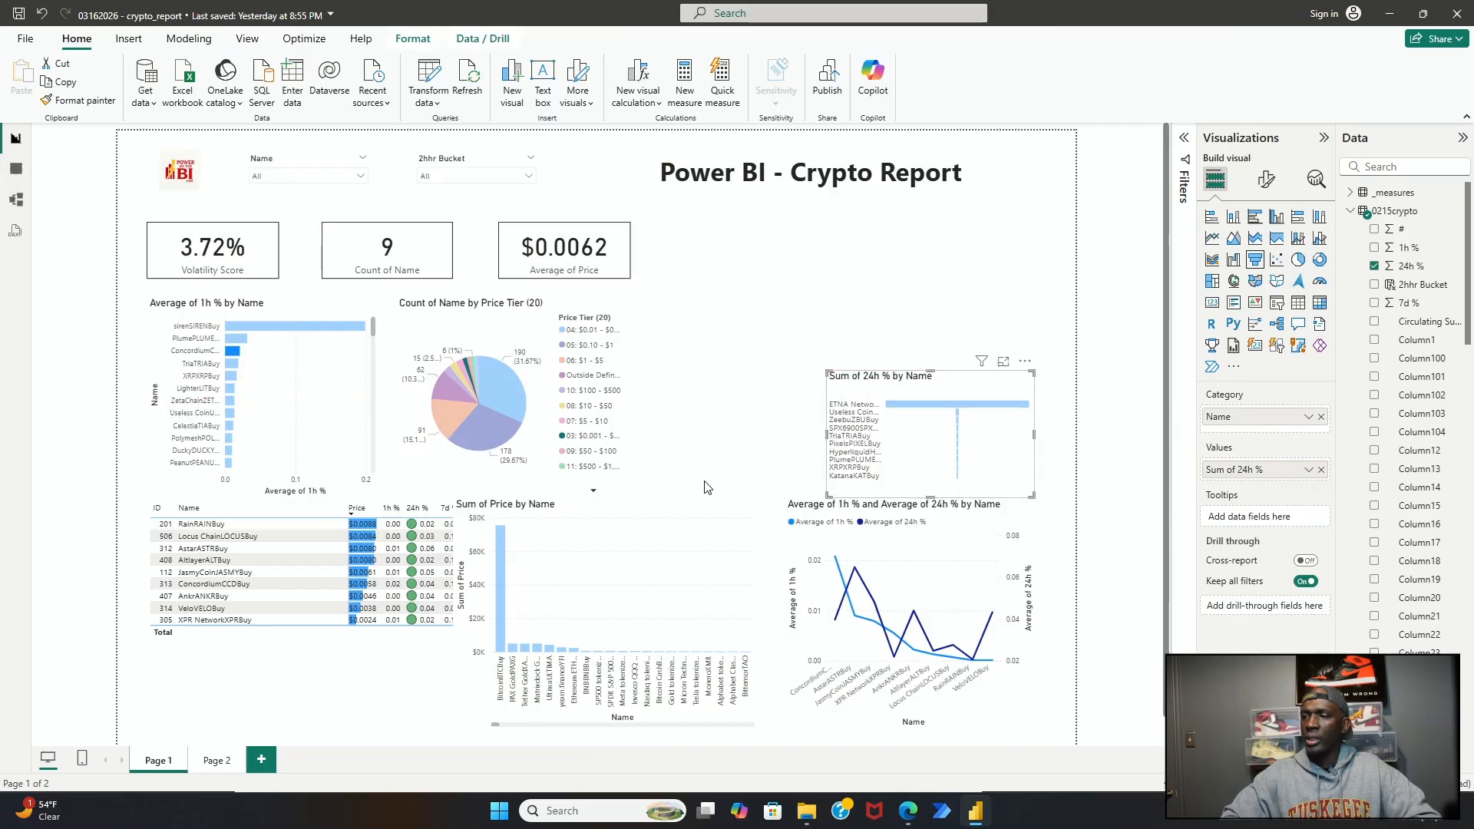
Step: Swap the Sum of 24h % funnel out for the Sum of Price column chart below the report title, and widen that chart toward the cards
click(643, 533)
drag(645, 533, 744, 277)
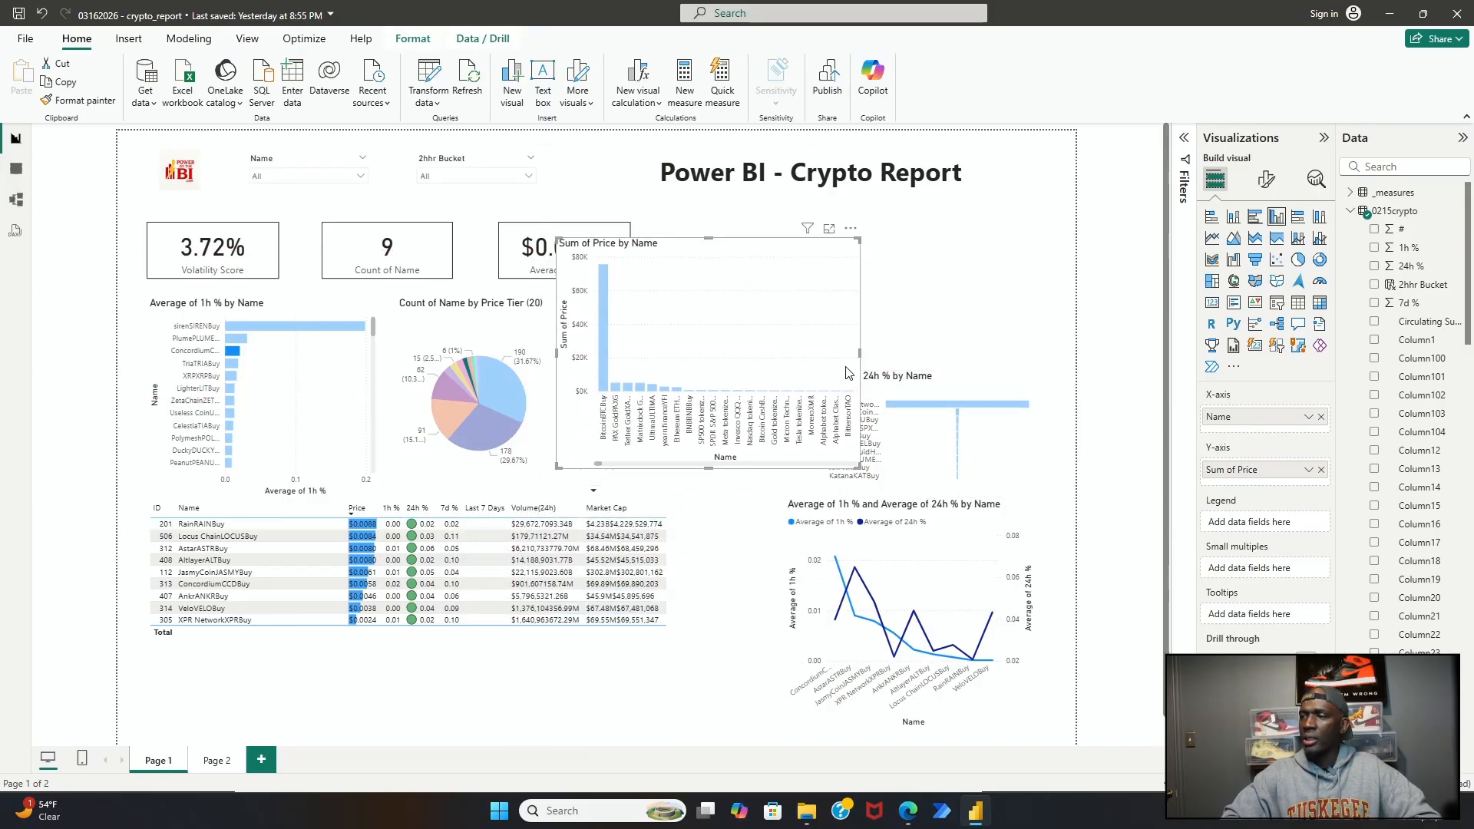
click(936, 390)
drag(935, 390, 741, 526)
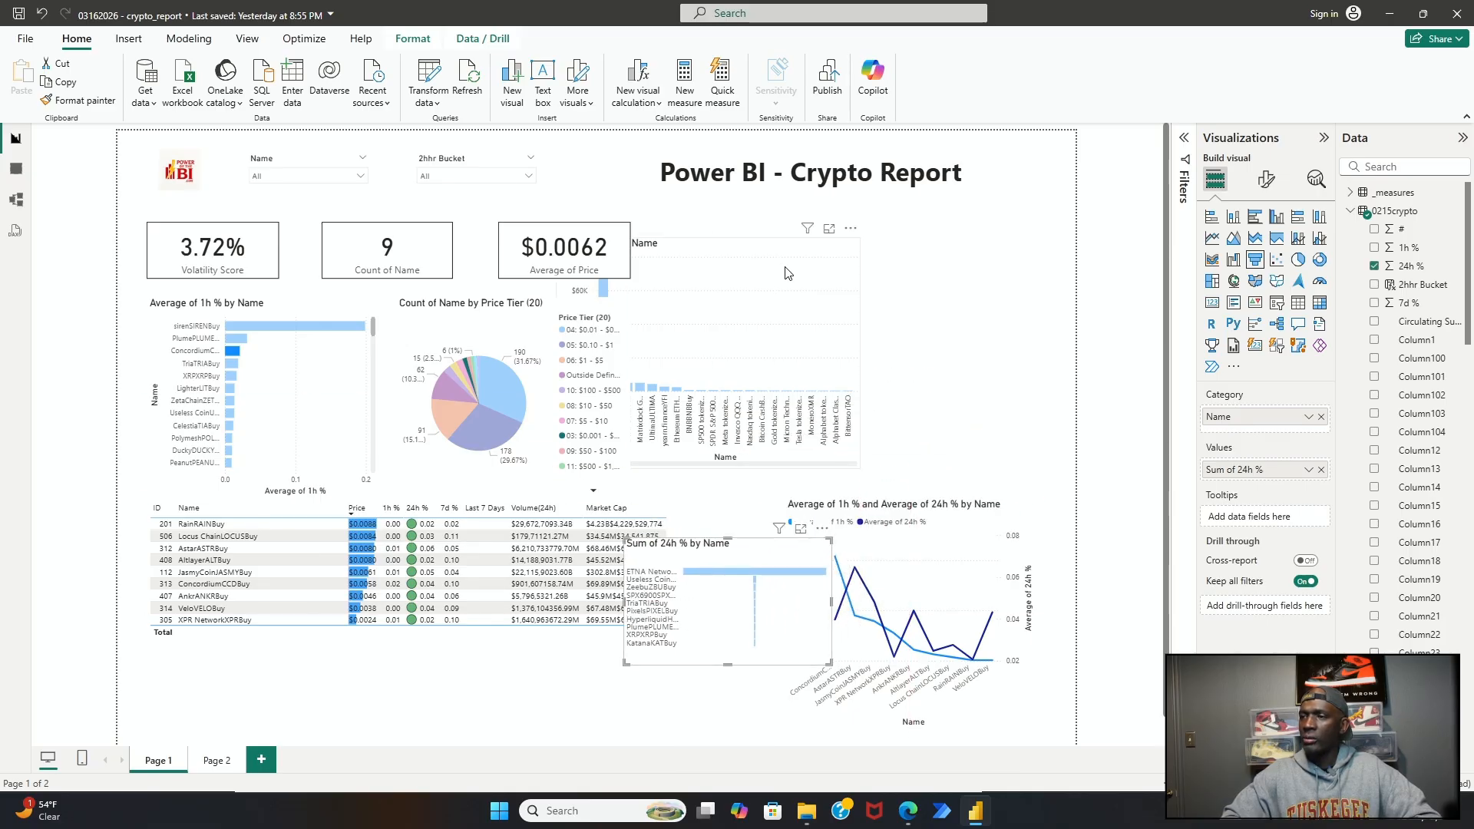
drag(784, 273, 970, 251)
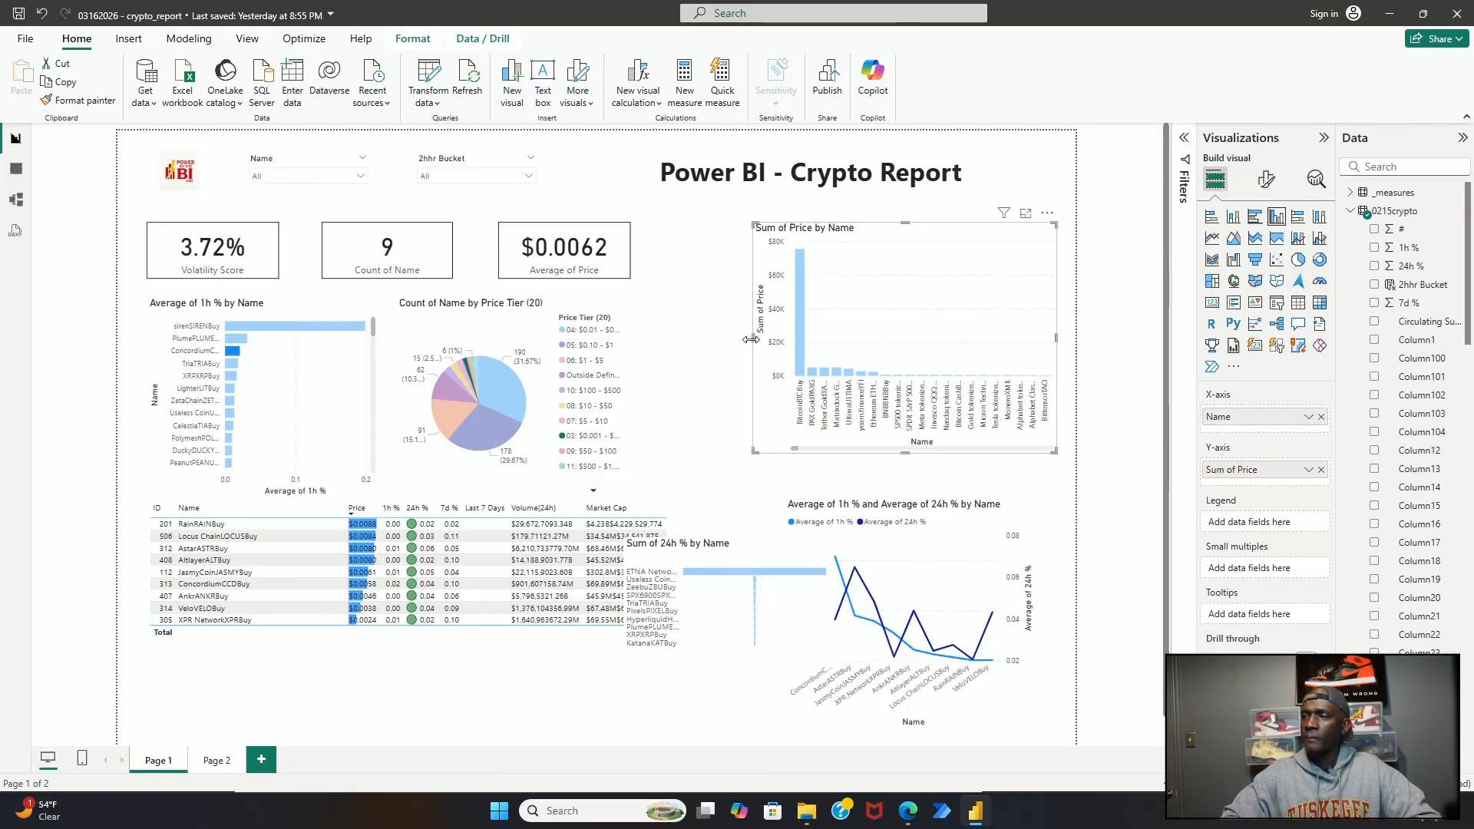
drag(750, 340, 660, 346)
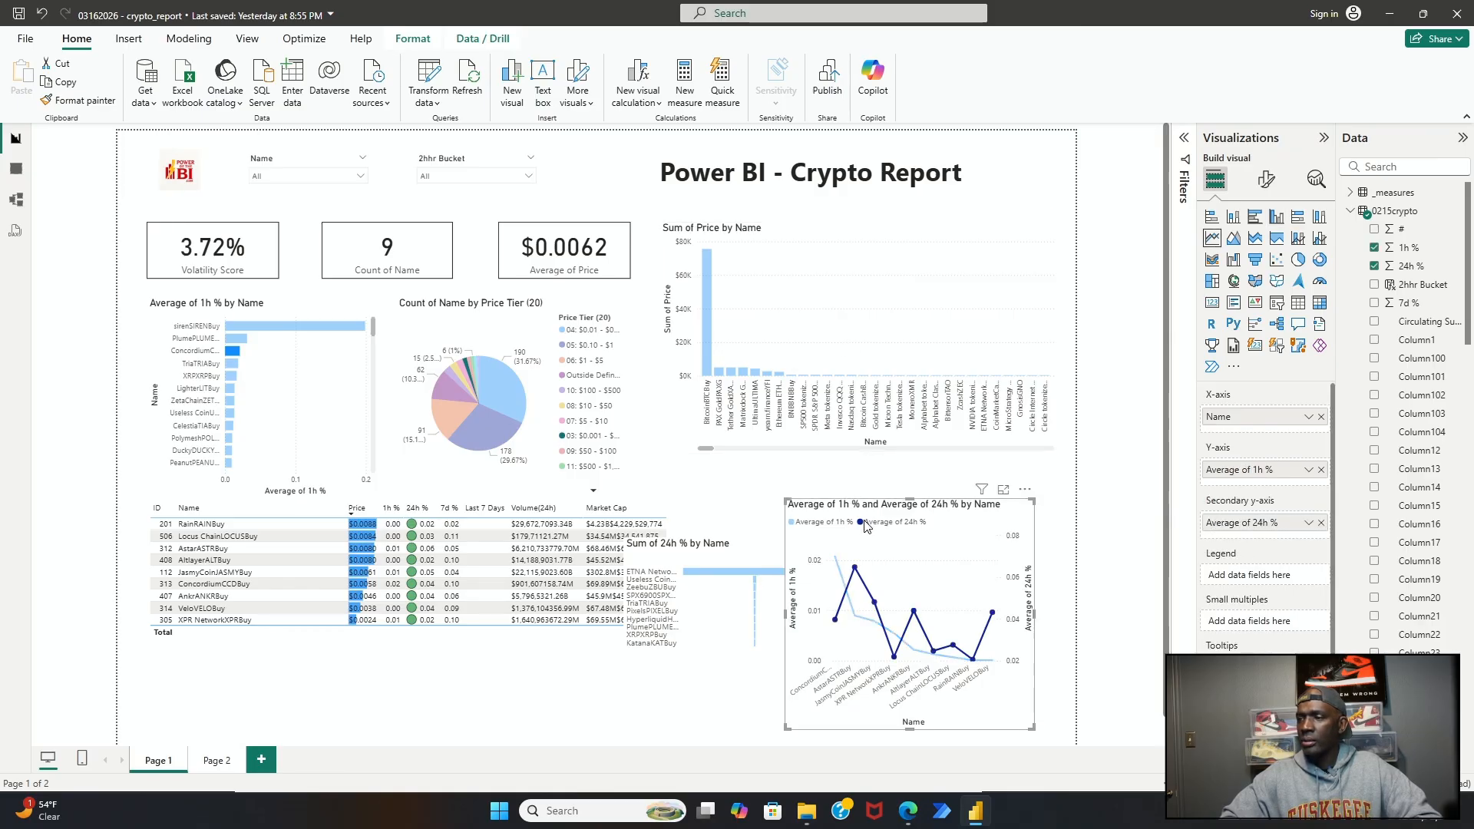
Step: Move the line chart and the Sum of 24h % funnel to the page's left side, and place the narrowed coin table at the lower right
drag(865, 525, 221, 231)
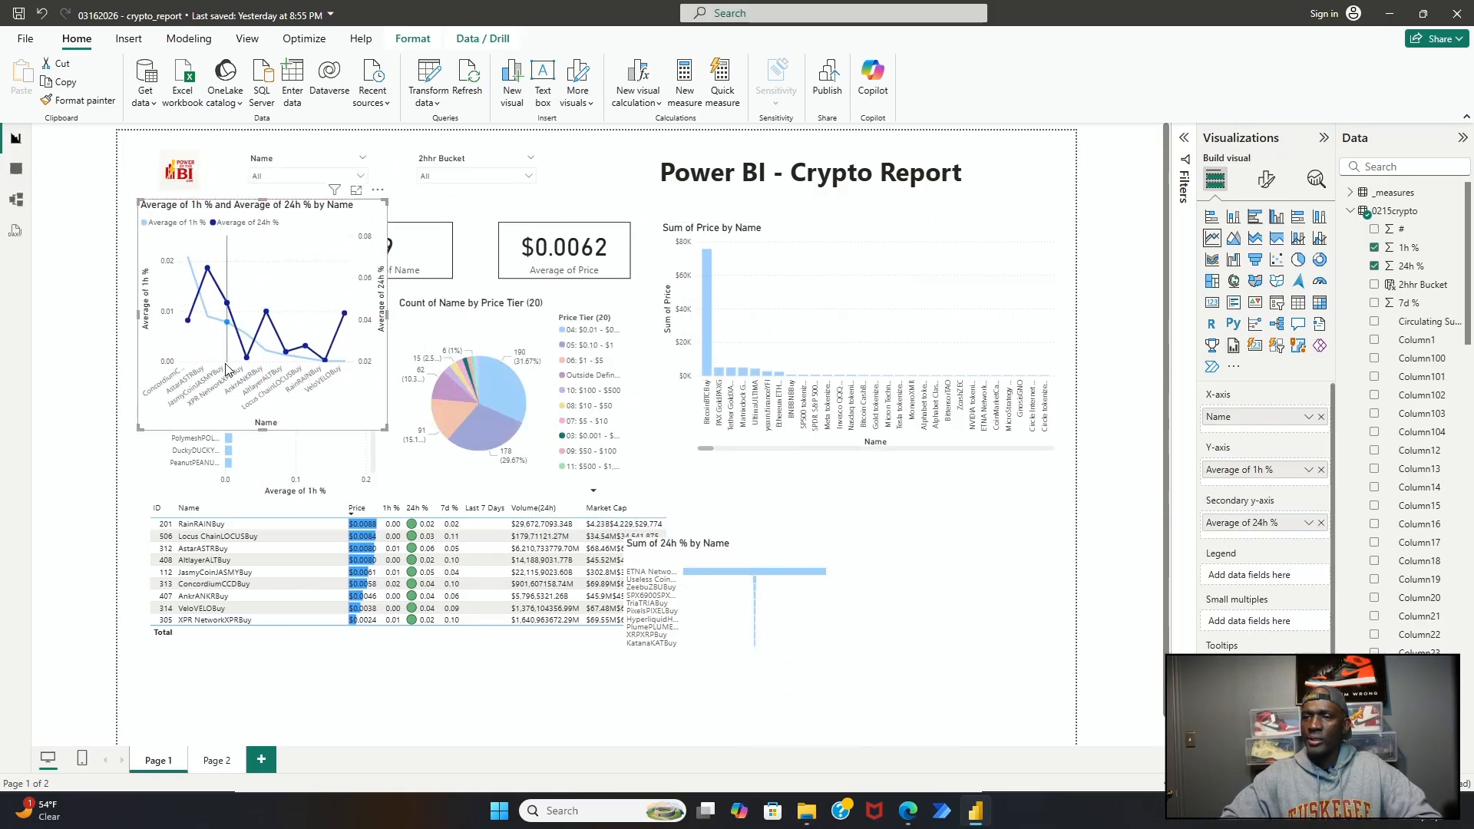
click(228, 515)
click(230, 513)
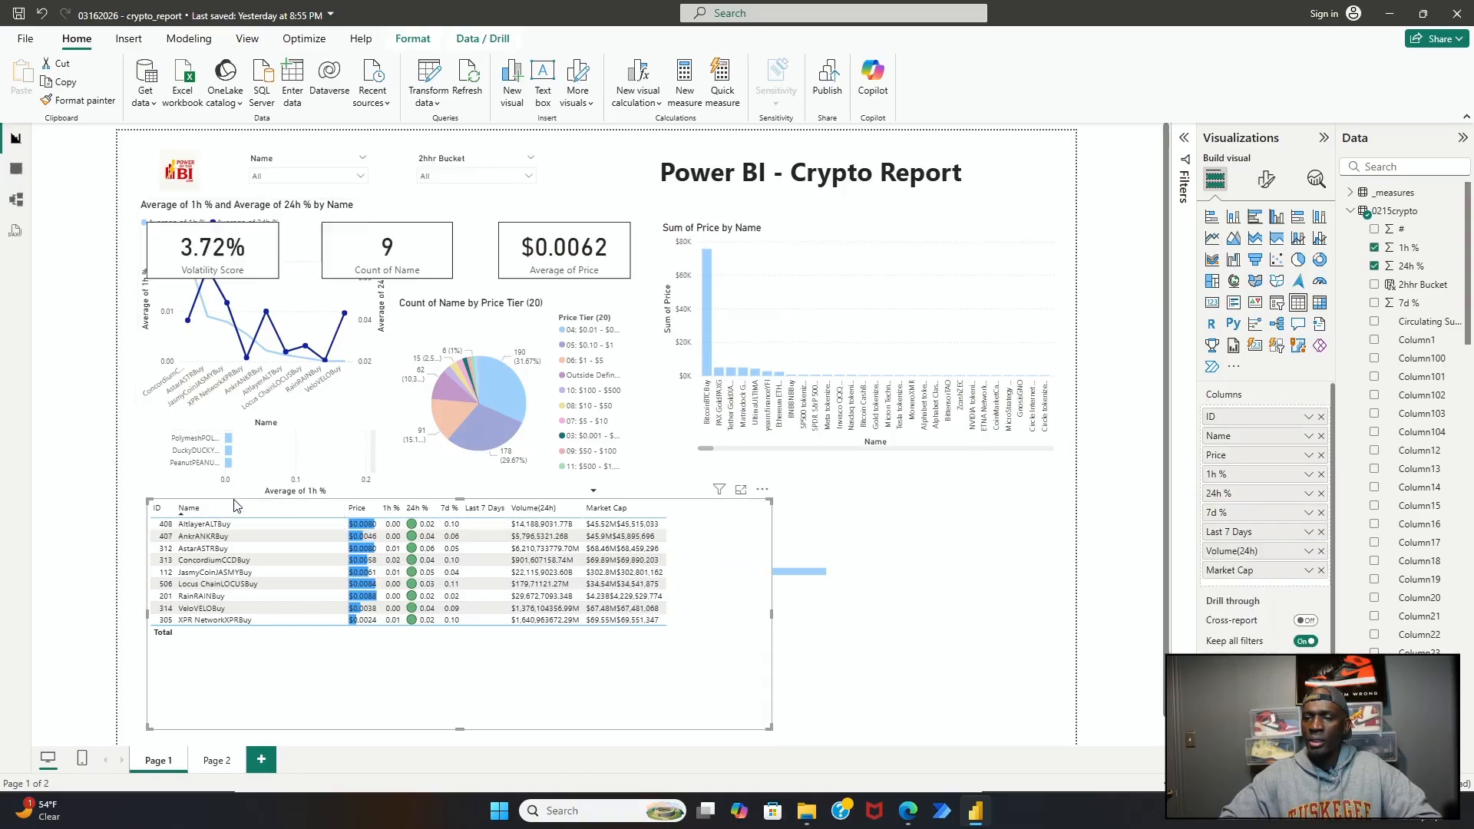
drag(234, 509, 512, 565)
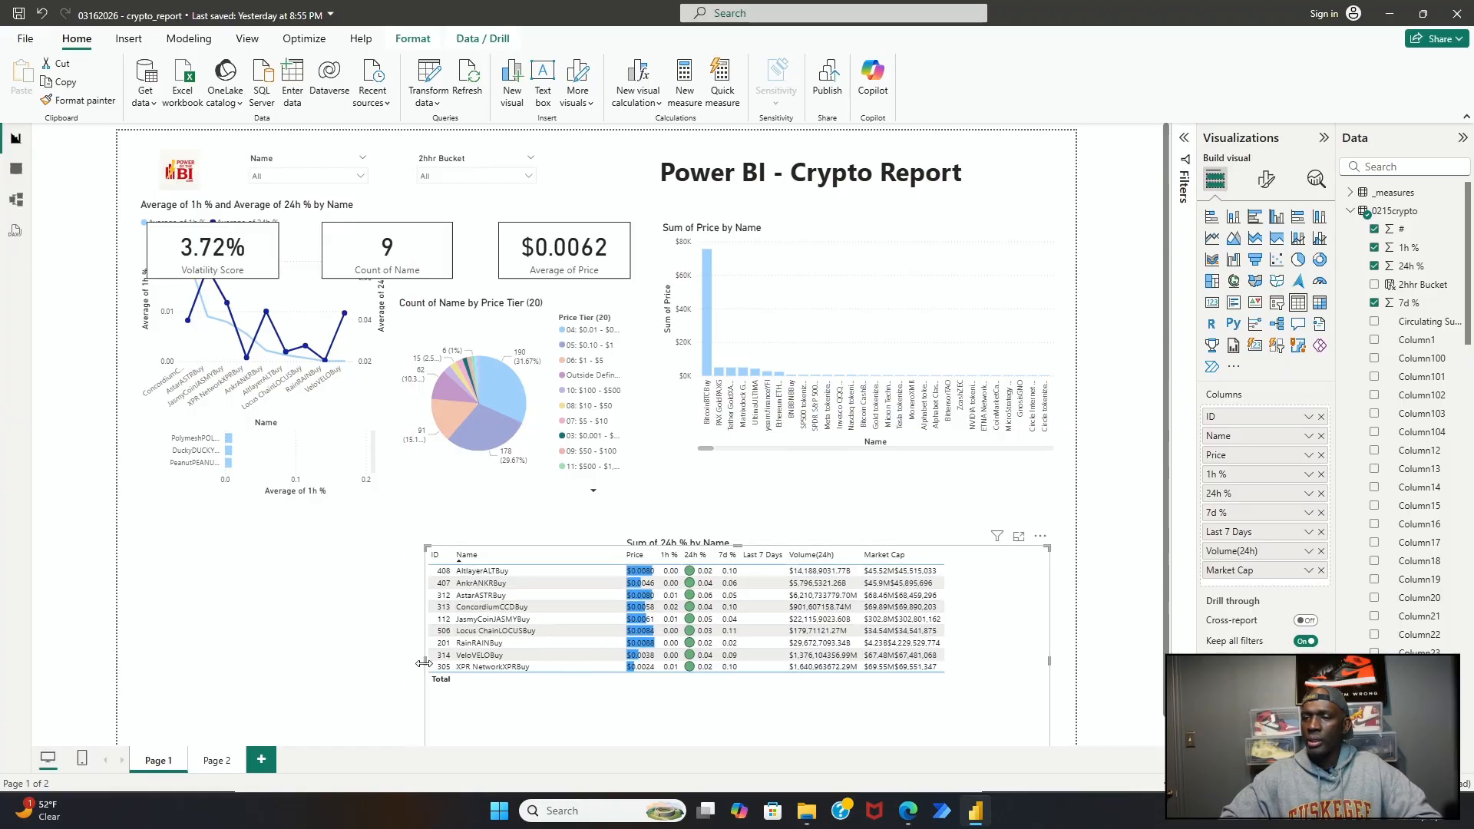
drag(537, 700, 726, 751)
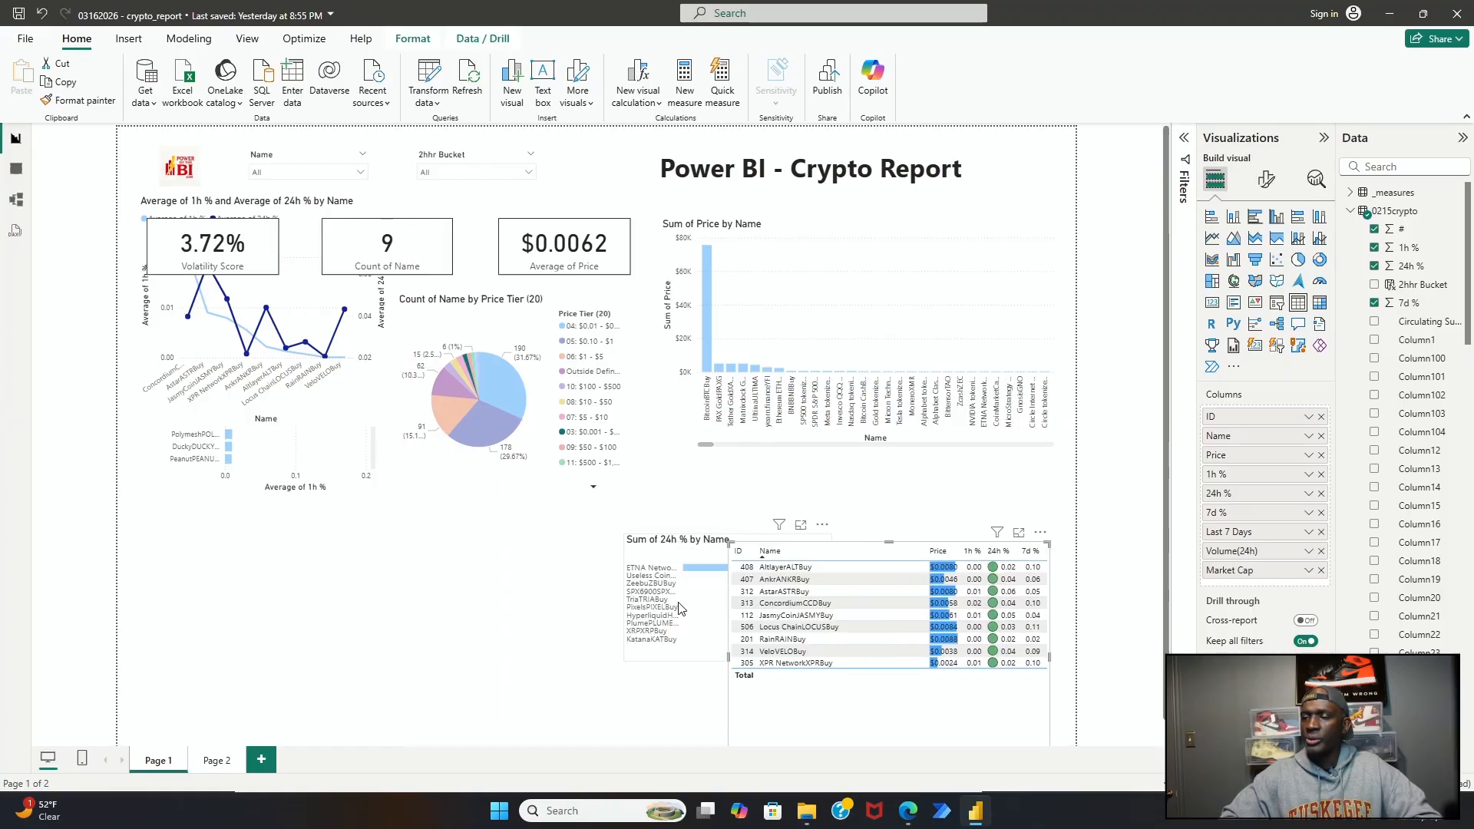
drag(671, 592, 228, 568)
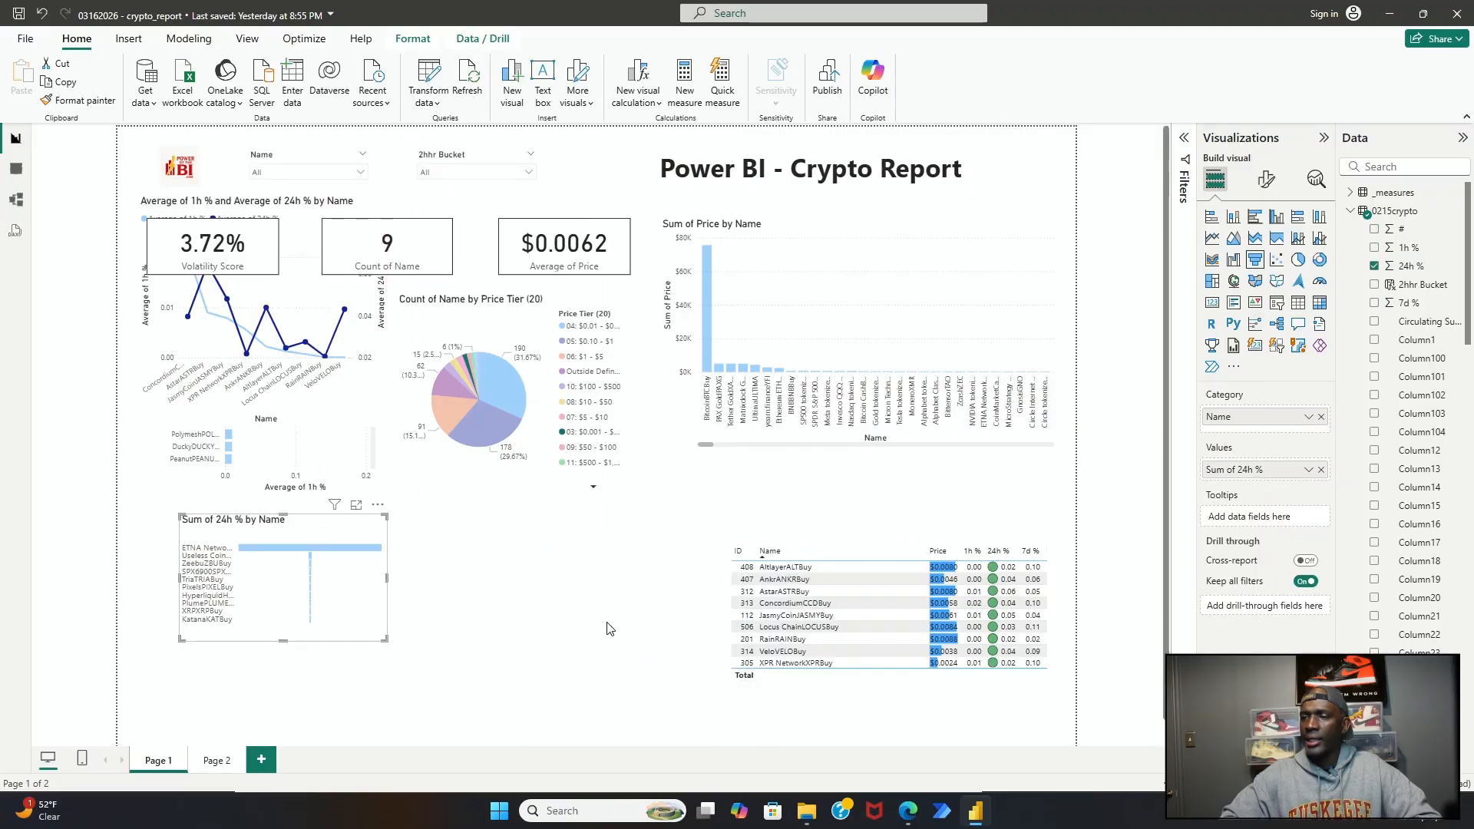
Step: Fit the coin table directly under the Sum of Price chart, matching its width and shortening the table from the bottom edge
click(882, 552)
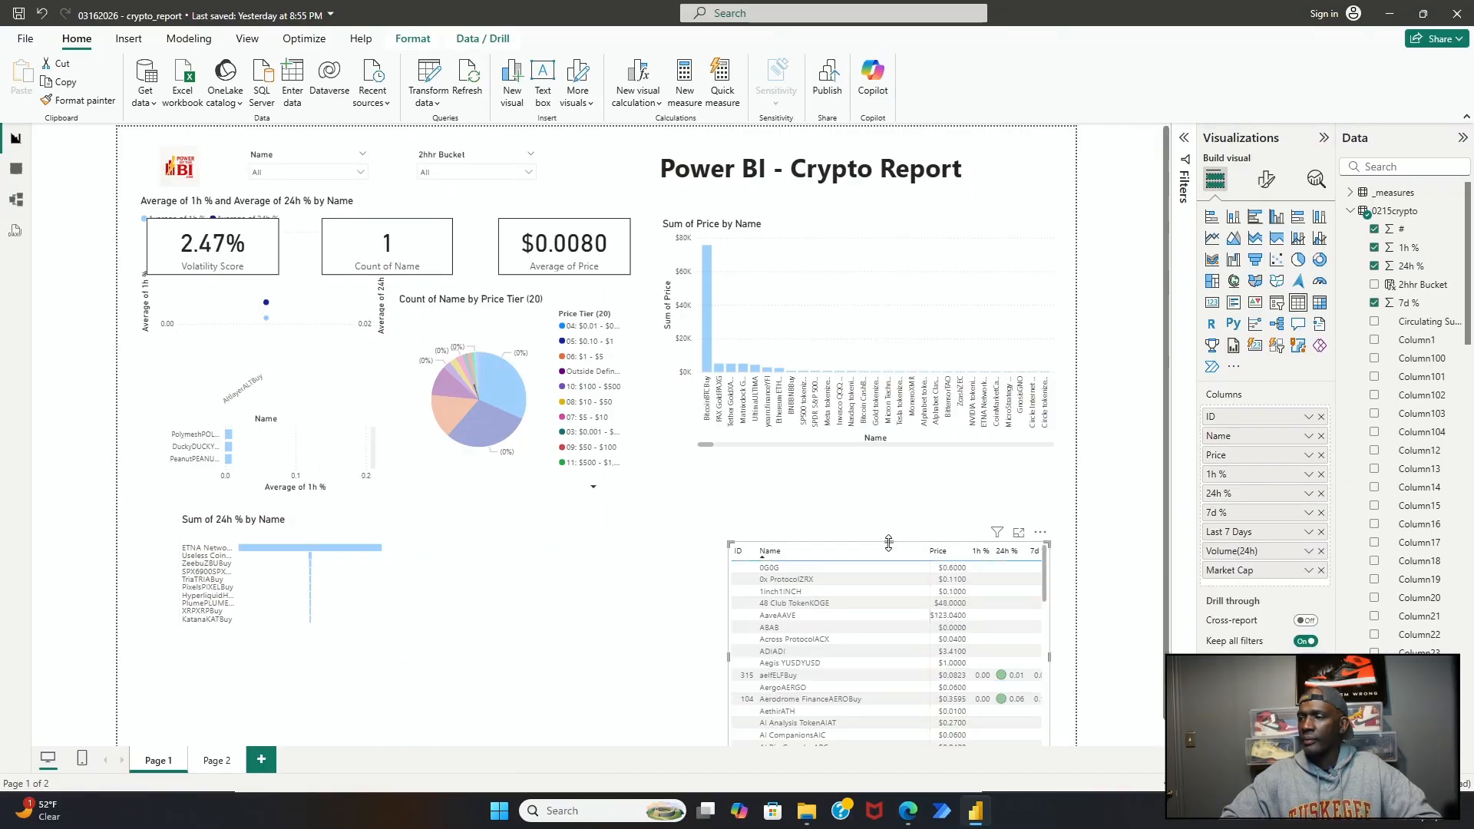
drag(888, 543, 891, 490)
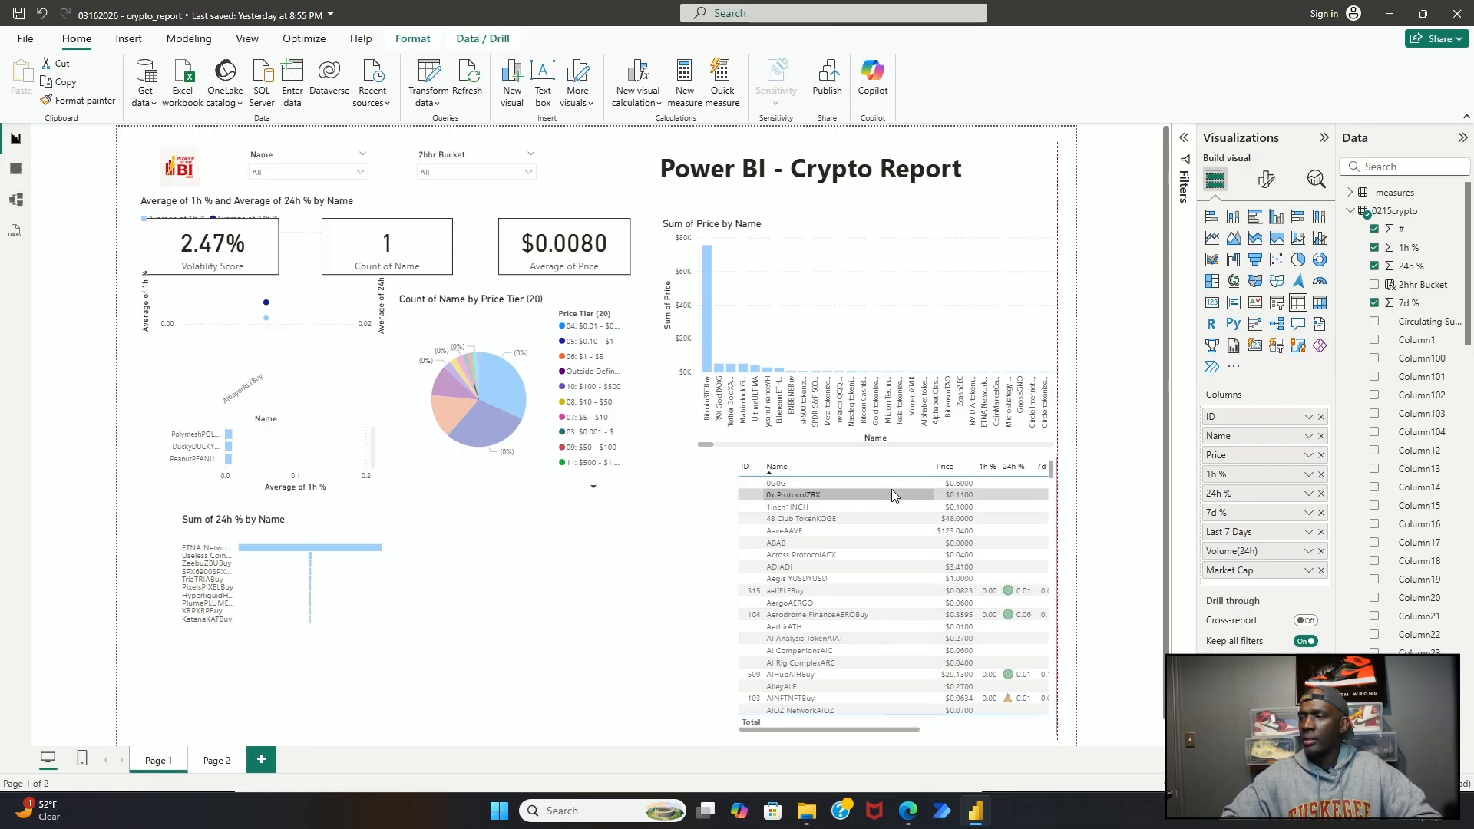
click(891, 491)
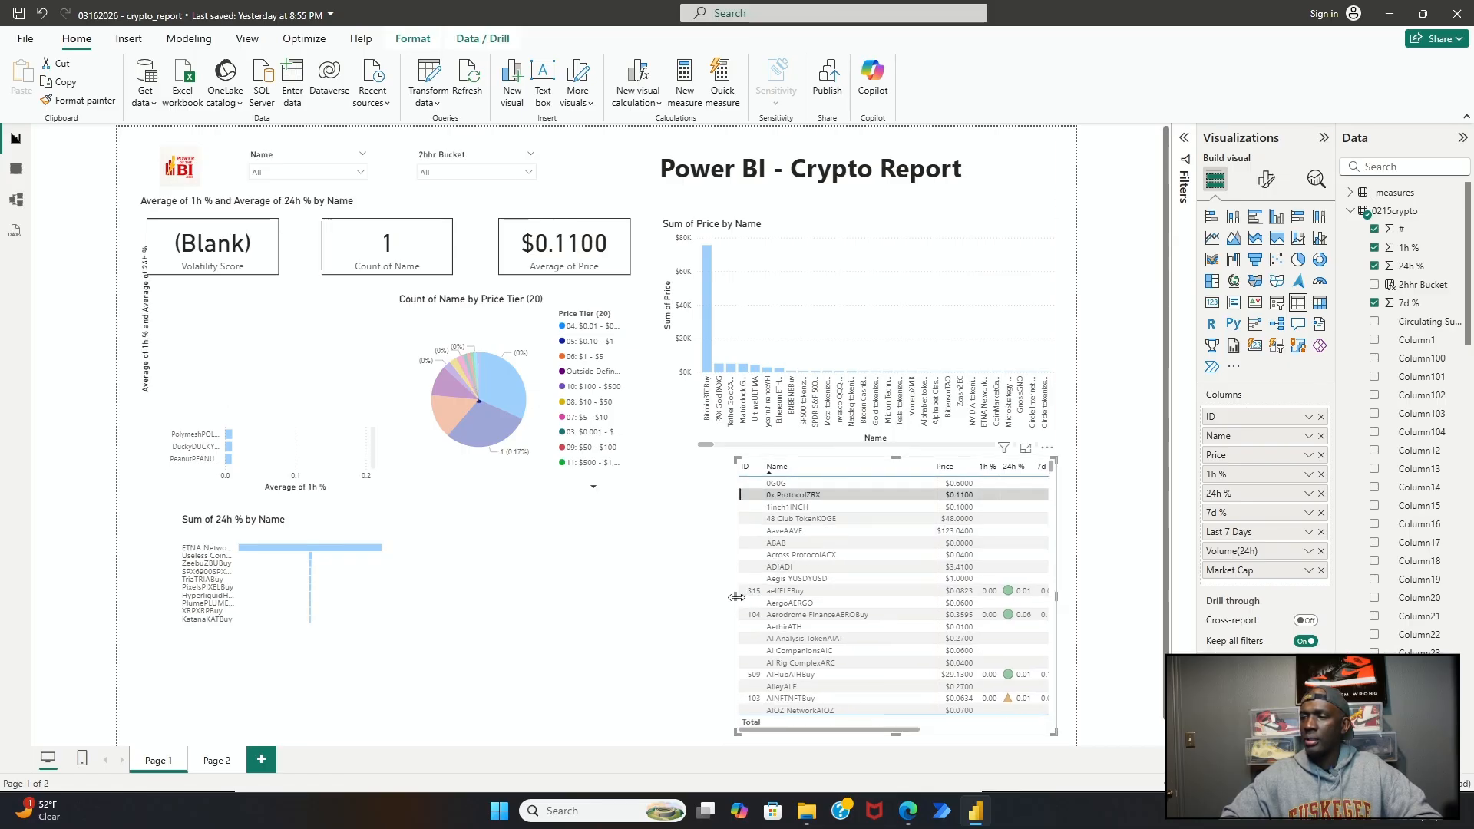
drag(736, 597, 659, 595)
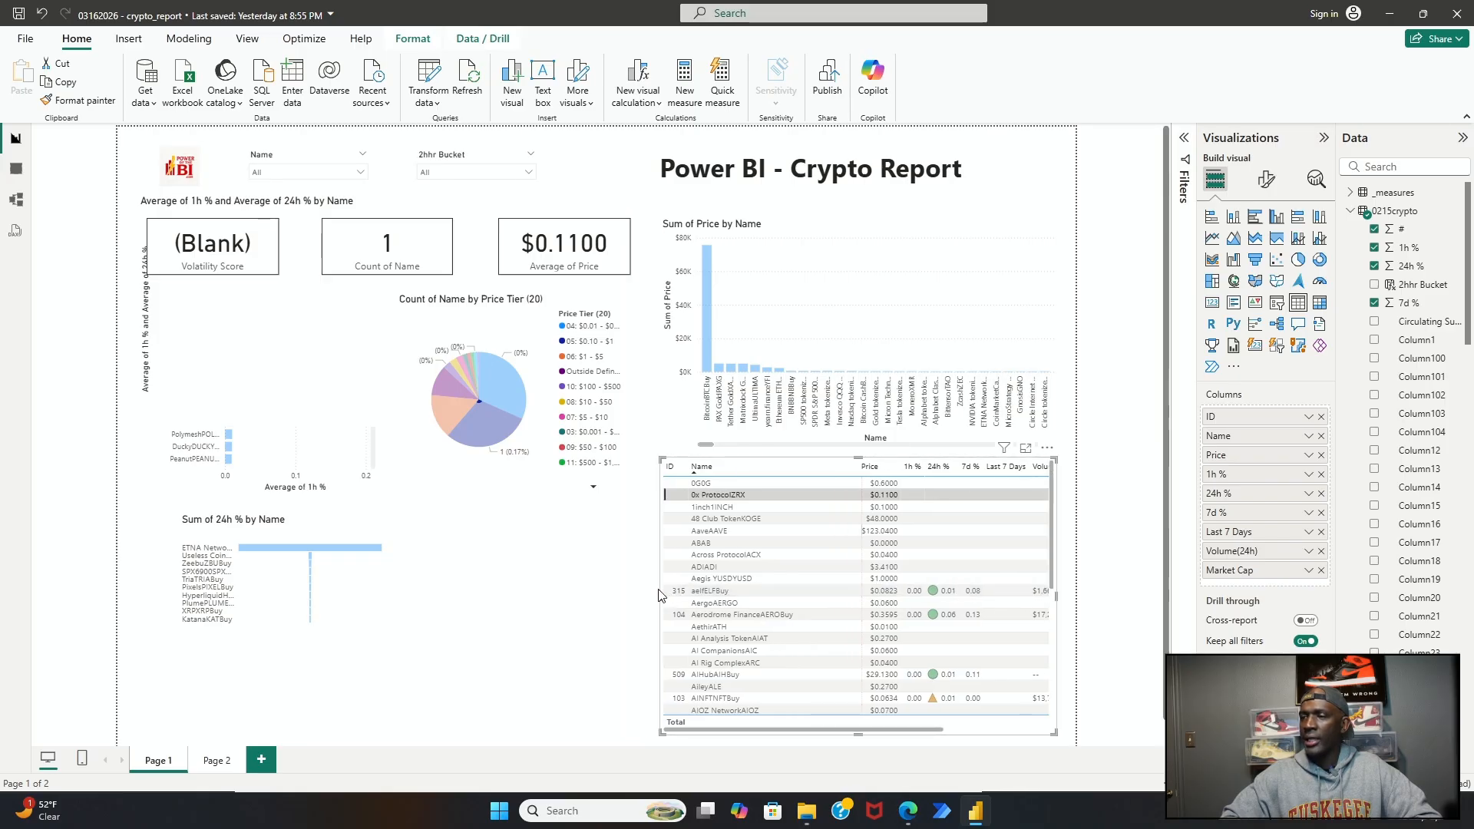
click(860, 742)
click(861, 736)
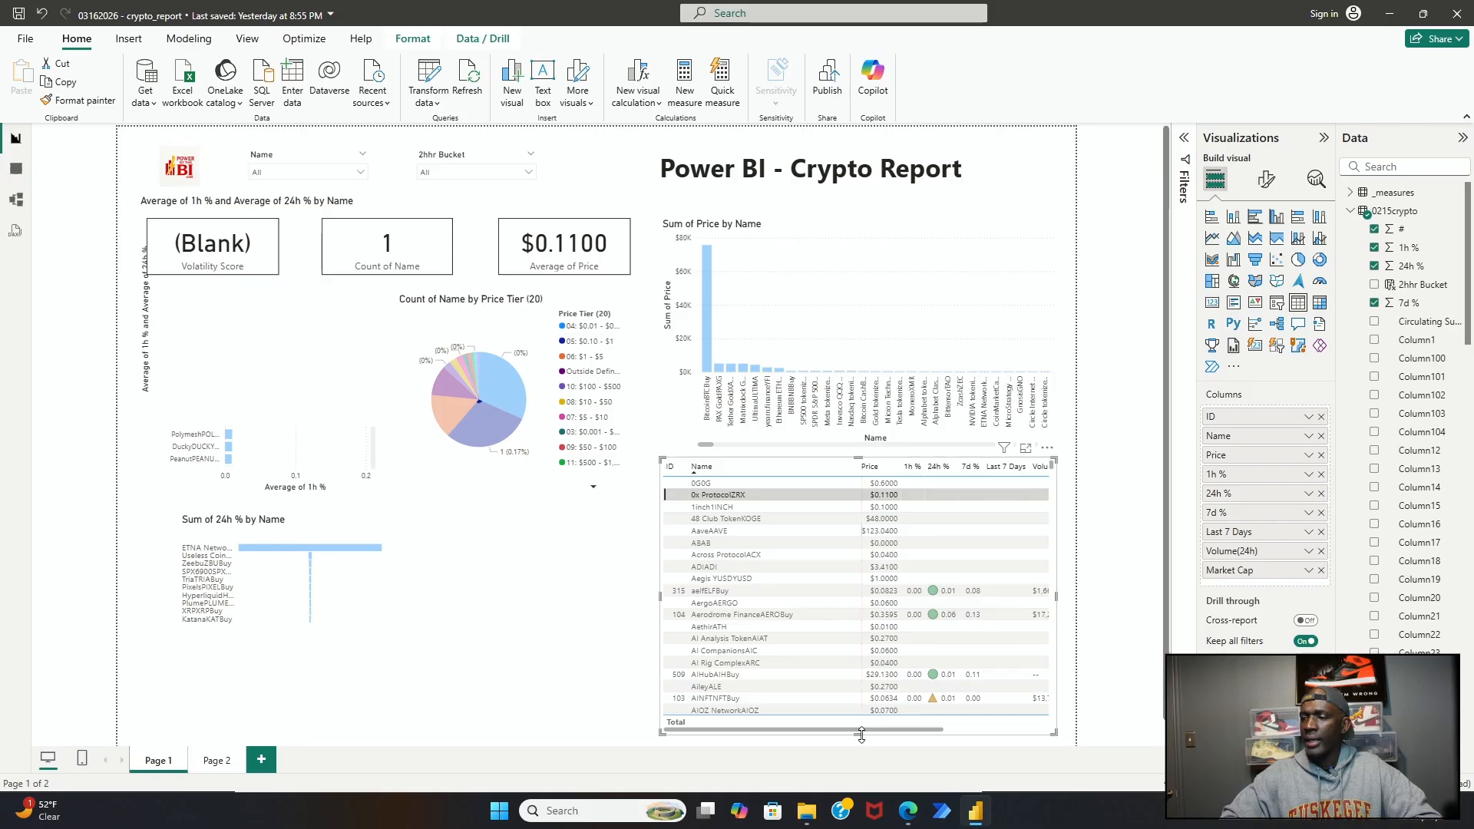
drag(861, 734, 871, 714)
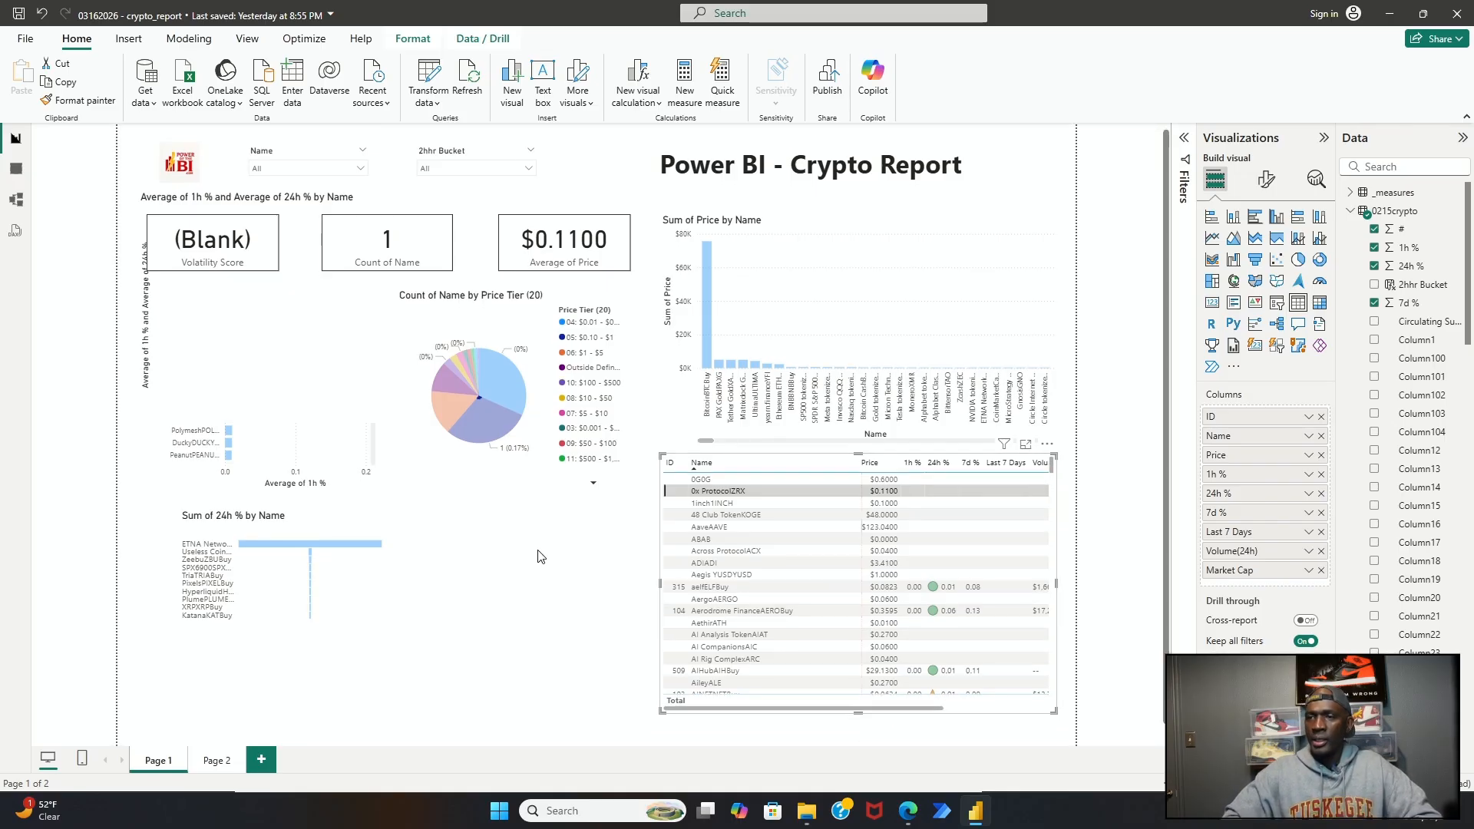
Step: Move the Price Tier pie chart down beside the Sum of 24h % funnel and place the Average of 1h % bar chart above the pie
click(482, 408)
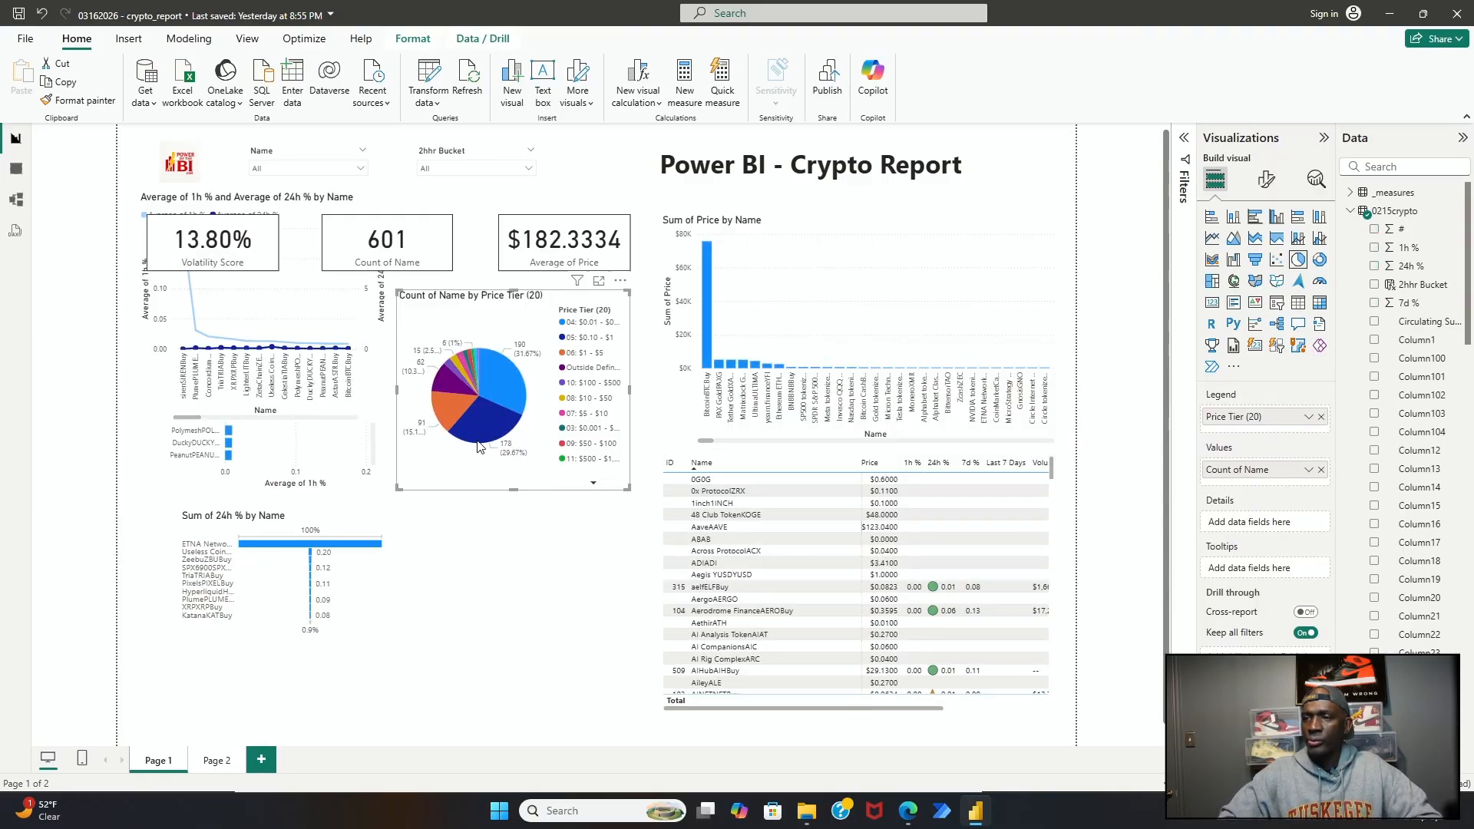
drag(492, 482, 487, 714)
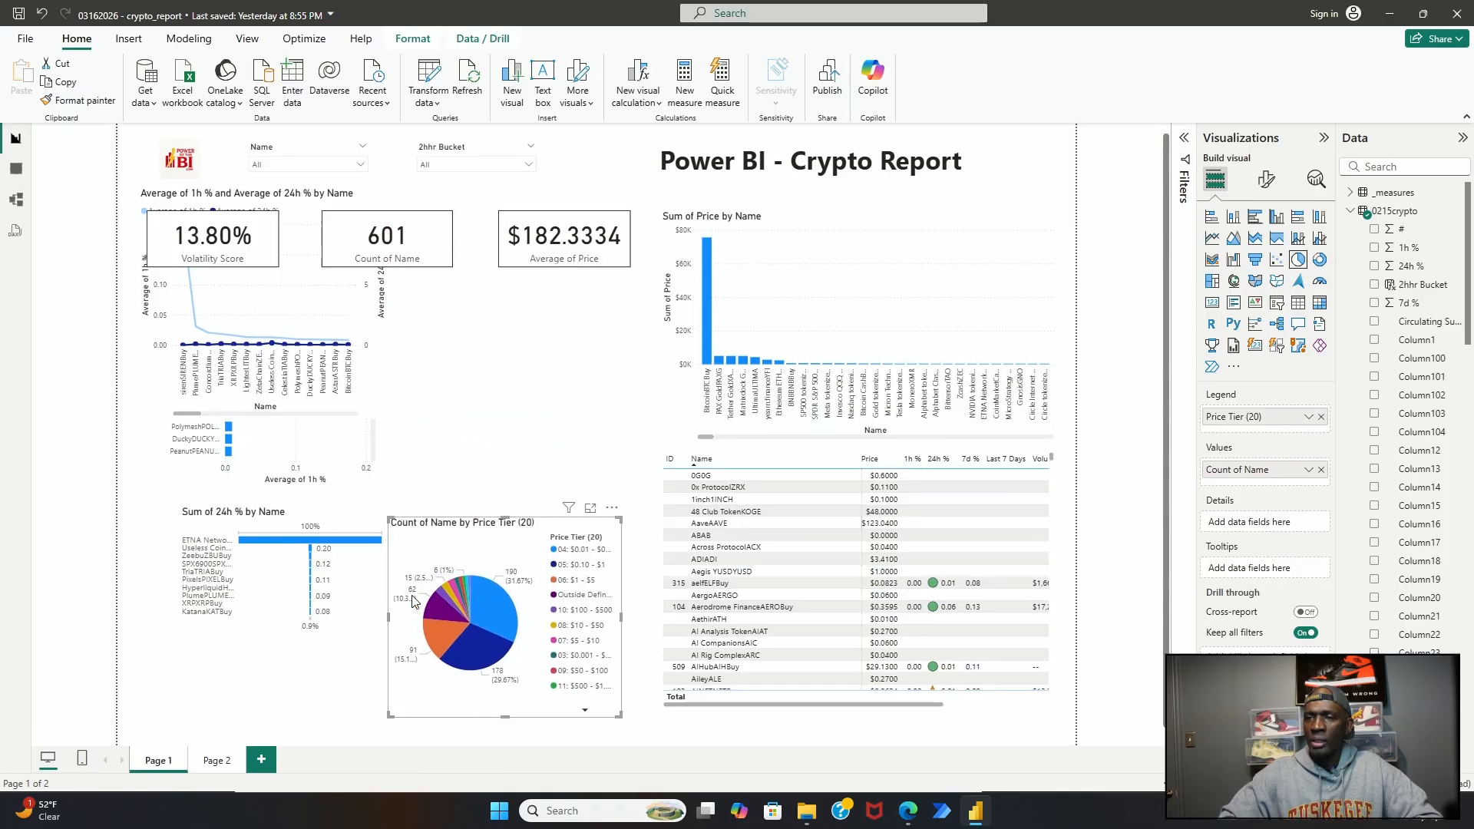
click(352, 449)
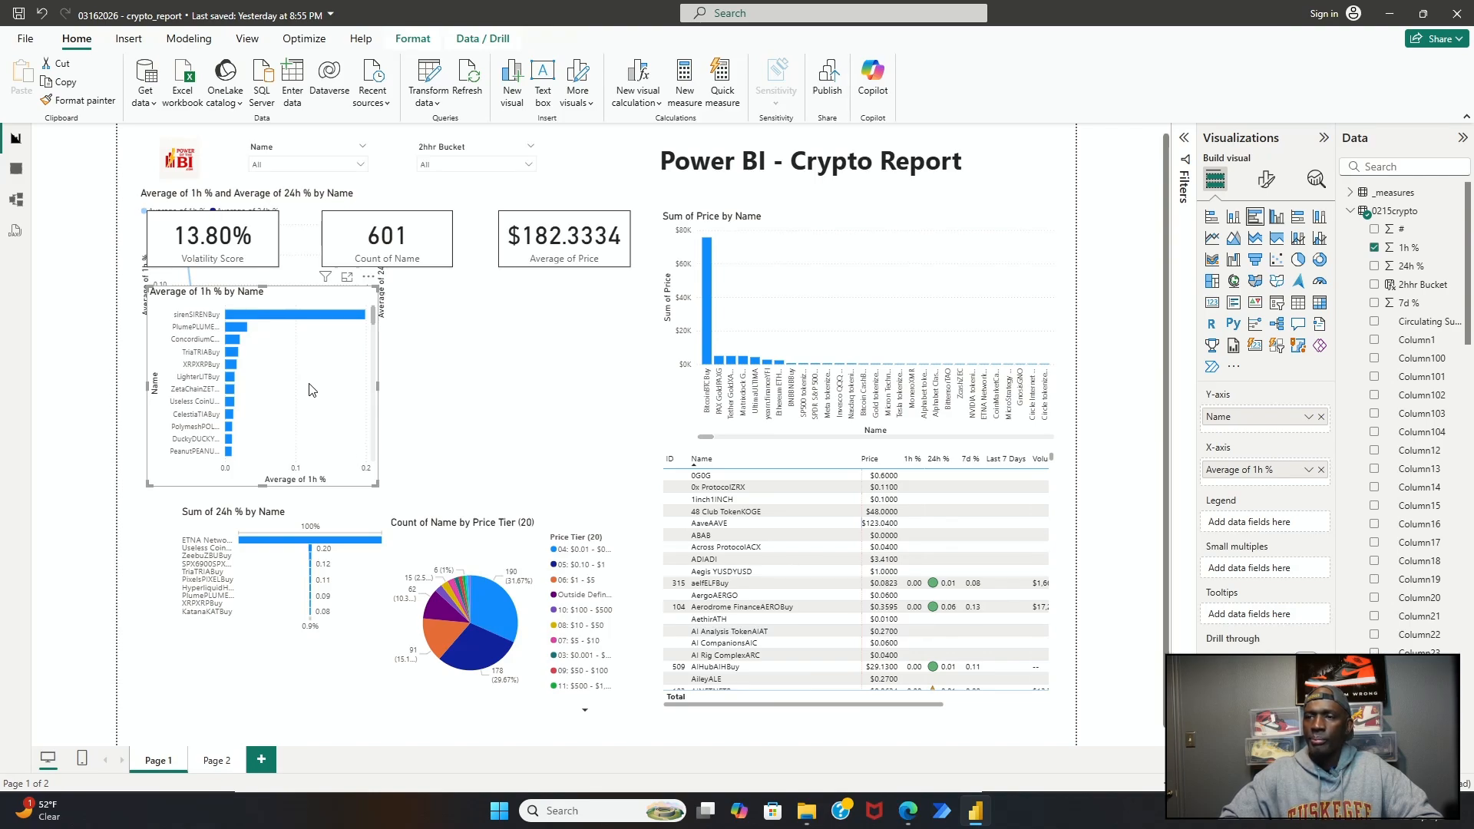
drag(315, 388, 567, 418)
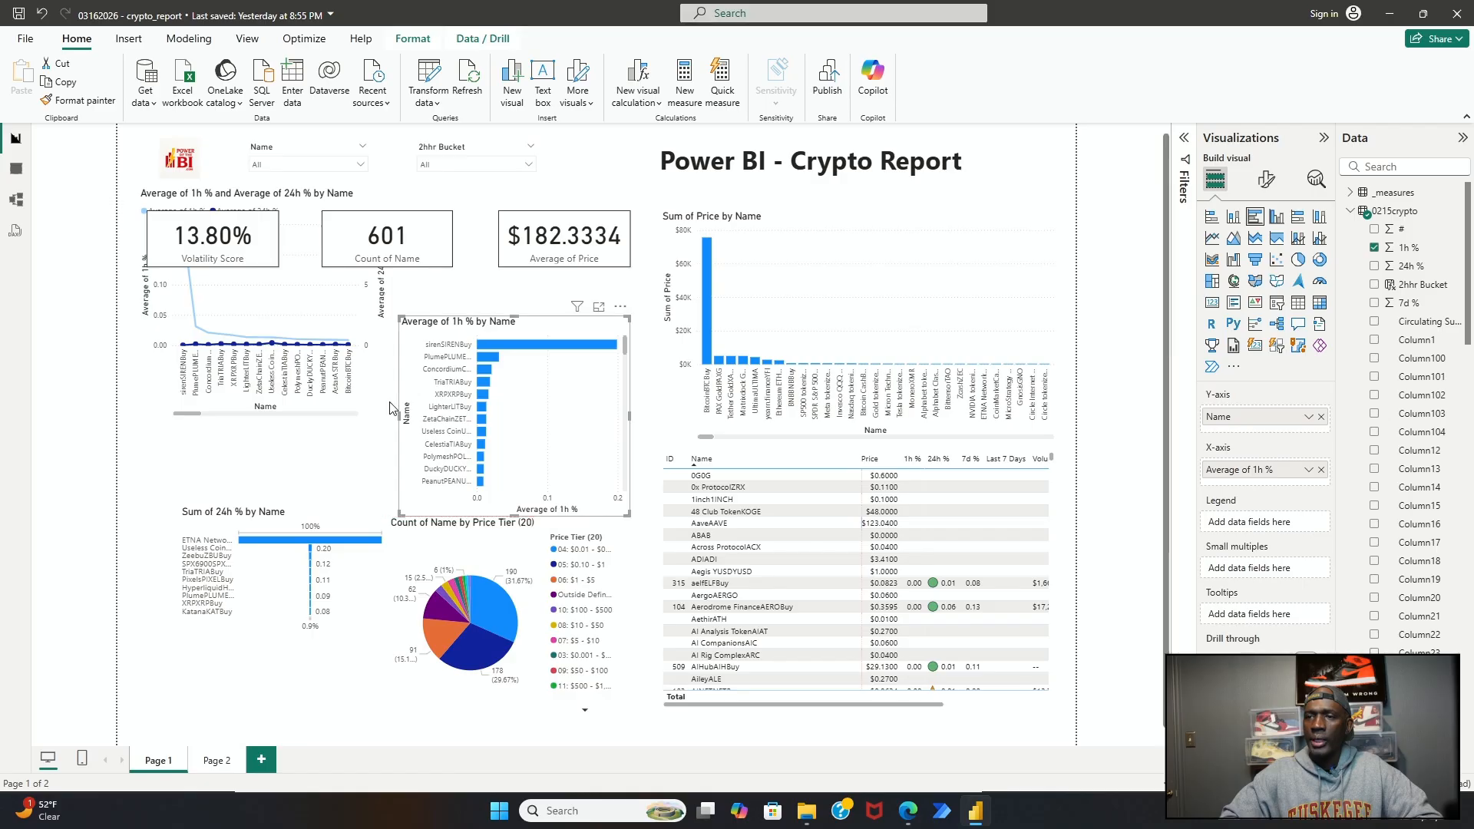
Step: Move the Average of 1h % and 24h % line chart off the cards to the middle of the page
click(242, 415)
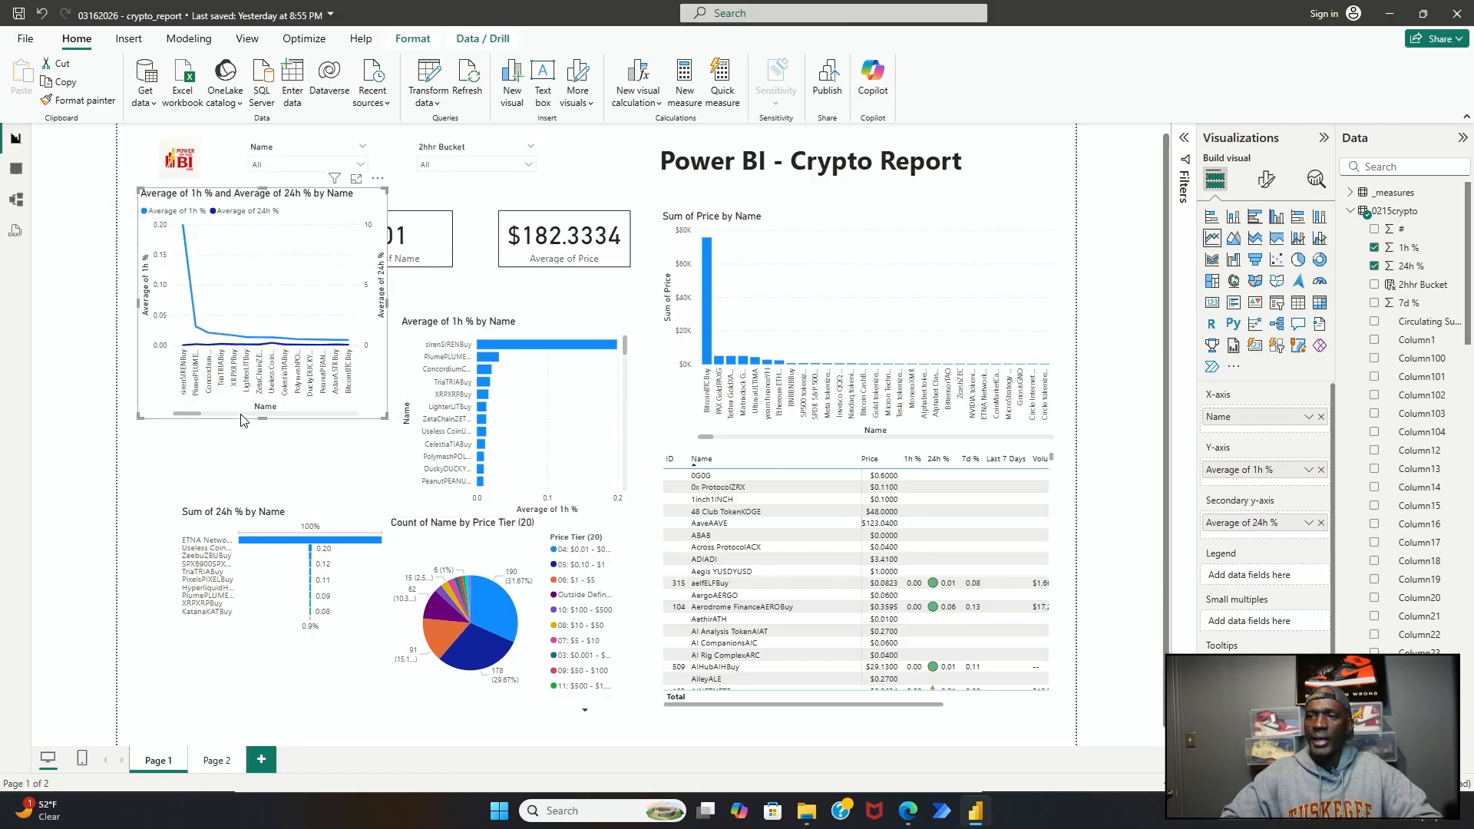
click(240, 414)
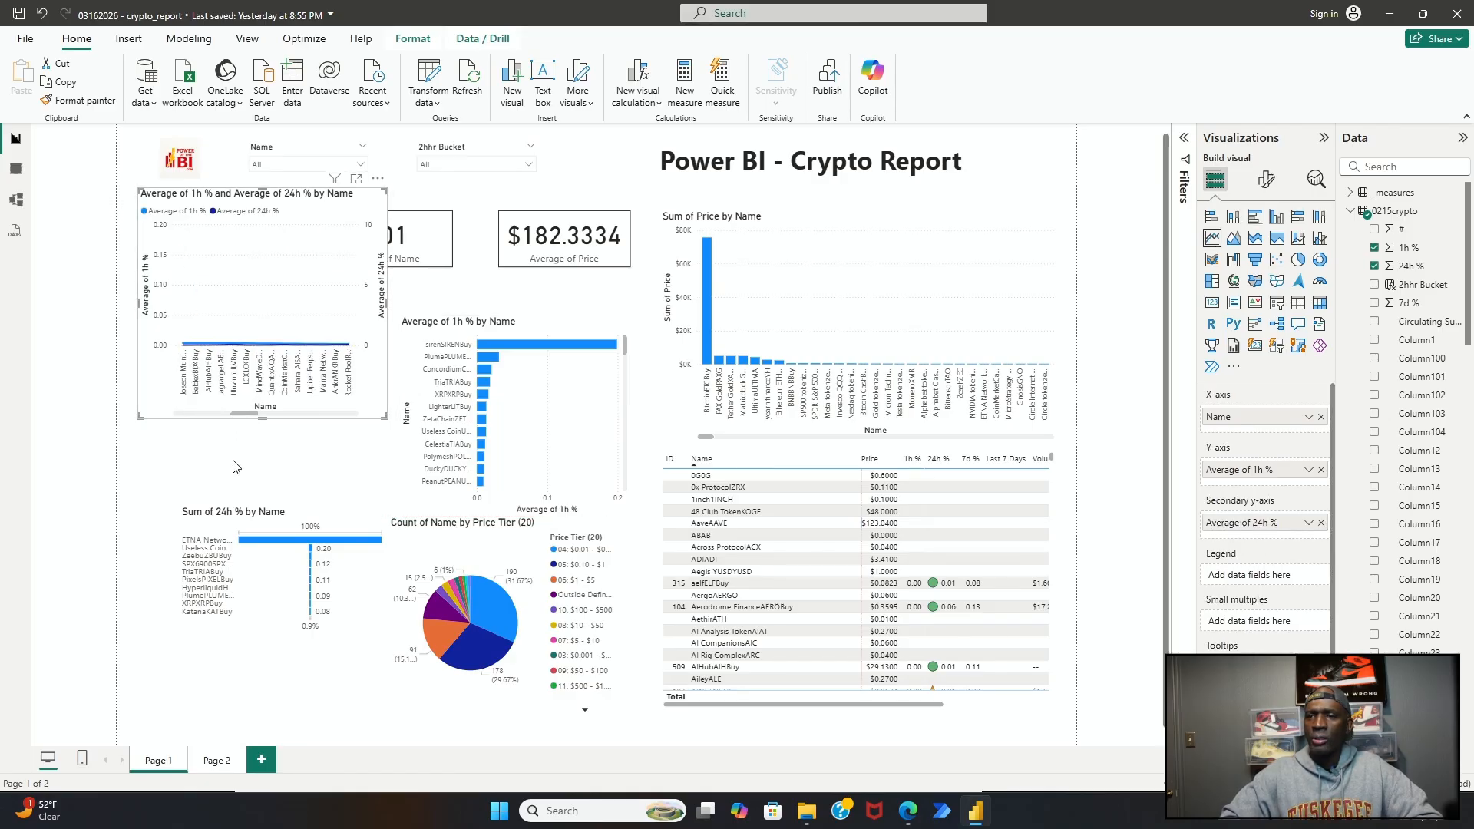
drag(254, 419, 686, 507)
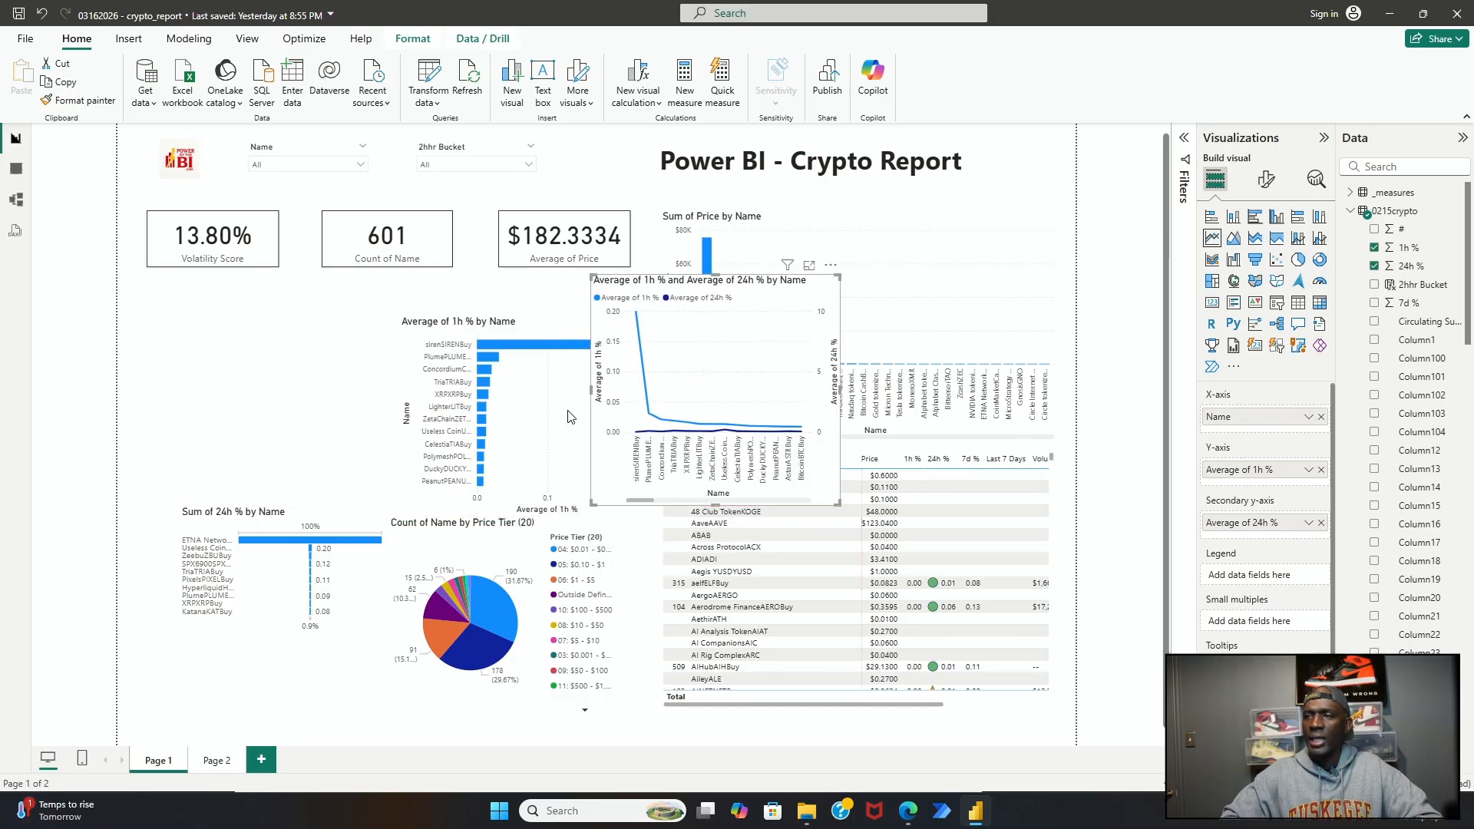
Step: Place the Average of 1h % bar chart under the Volatility Score card, with the line chart beside it, resized to the Average of Price card's right edge
drag(533, 327, 281, 306)
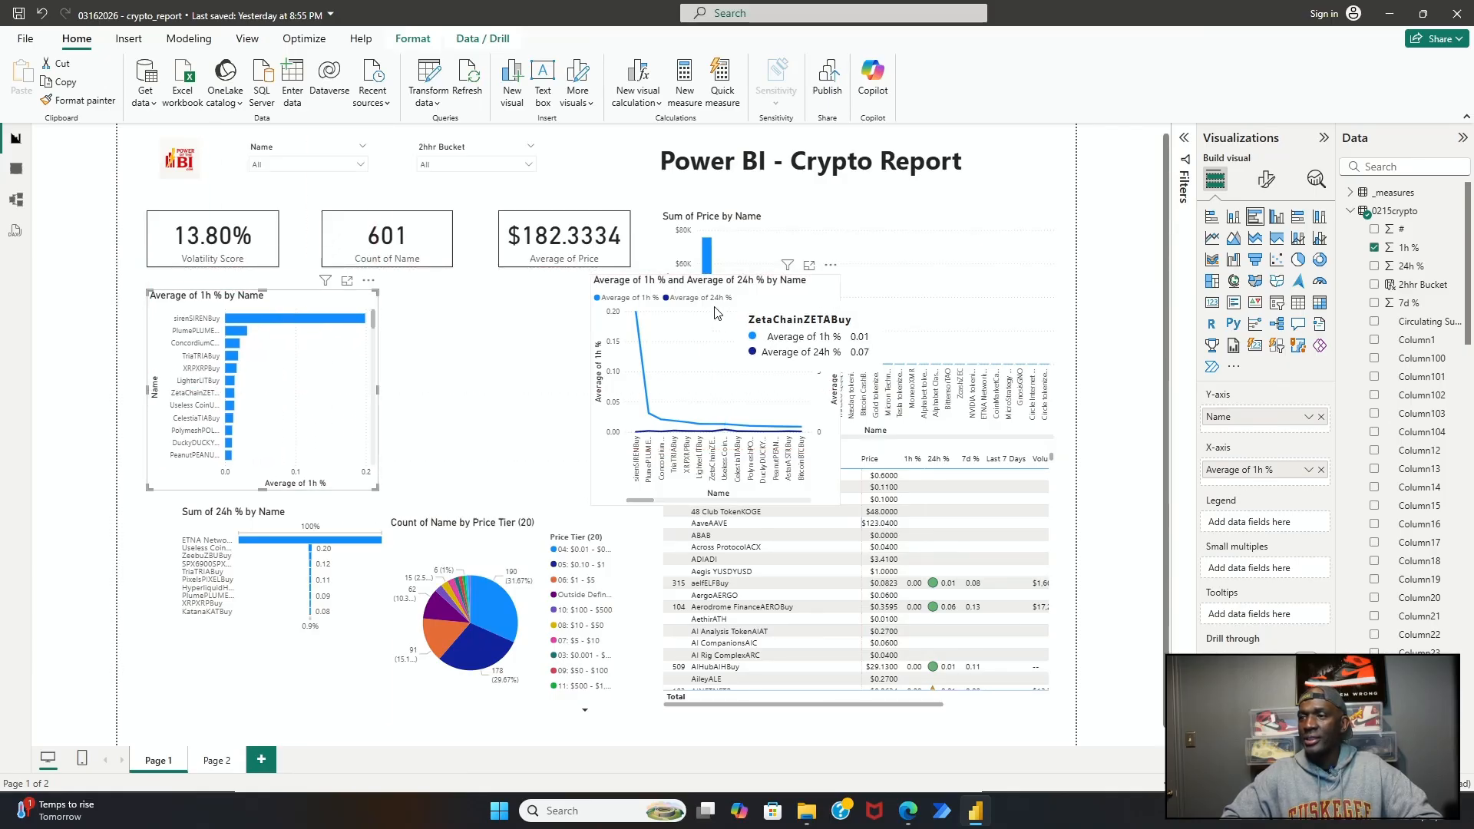
drag(705, 284, 513, 292)
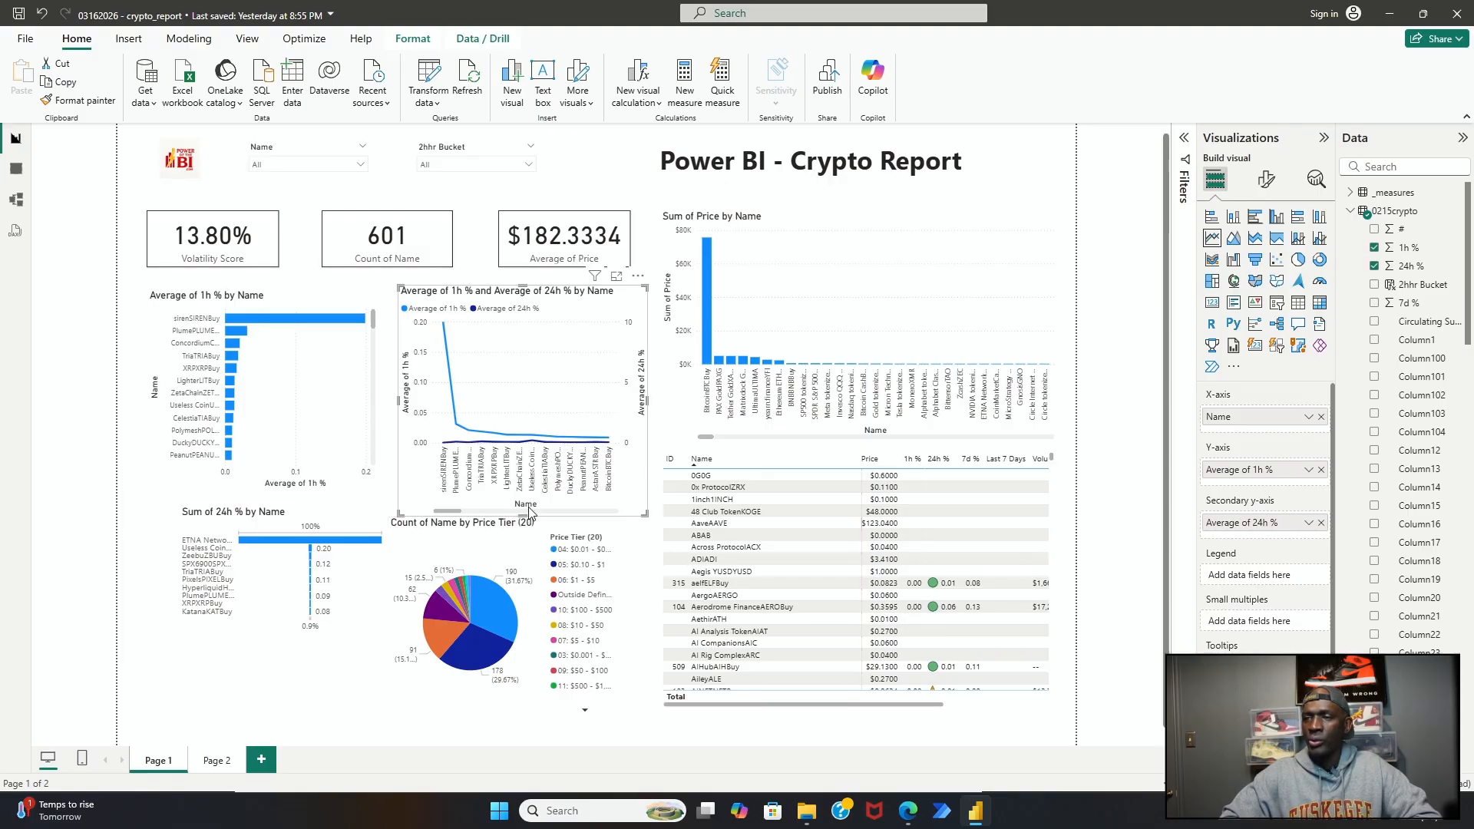
mouse_move(524, 514)
mouse_down()
mouse_move(532, 465)
mouse_move(528, 491)
mouse_up()
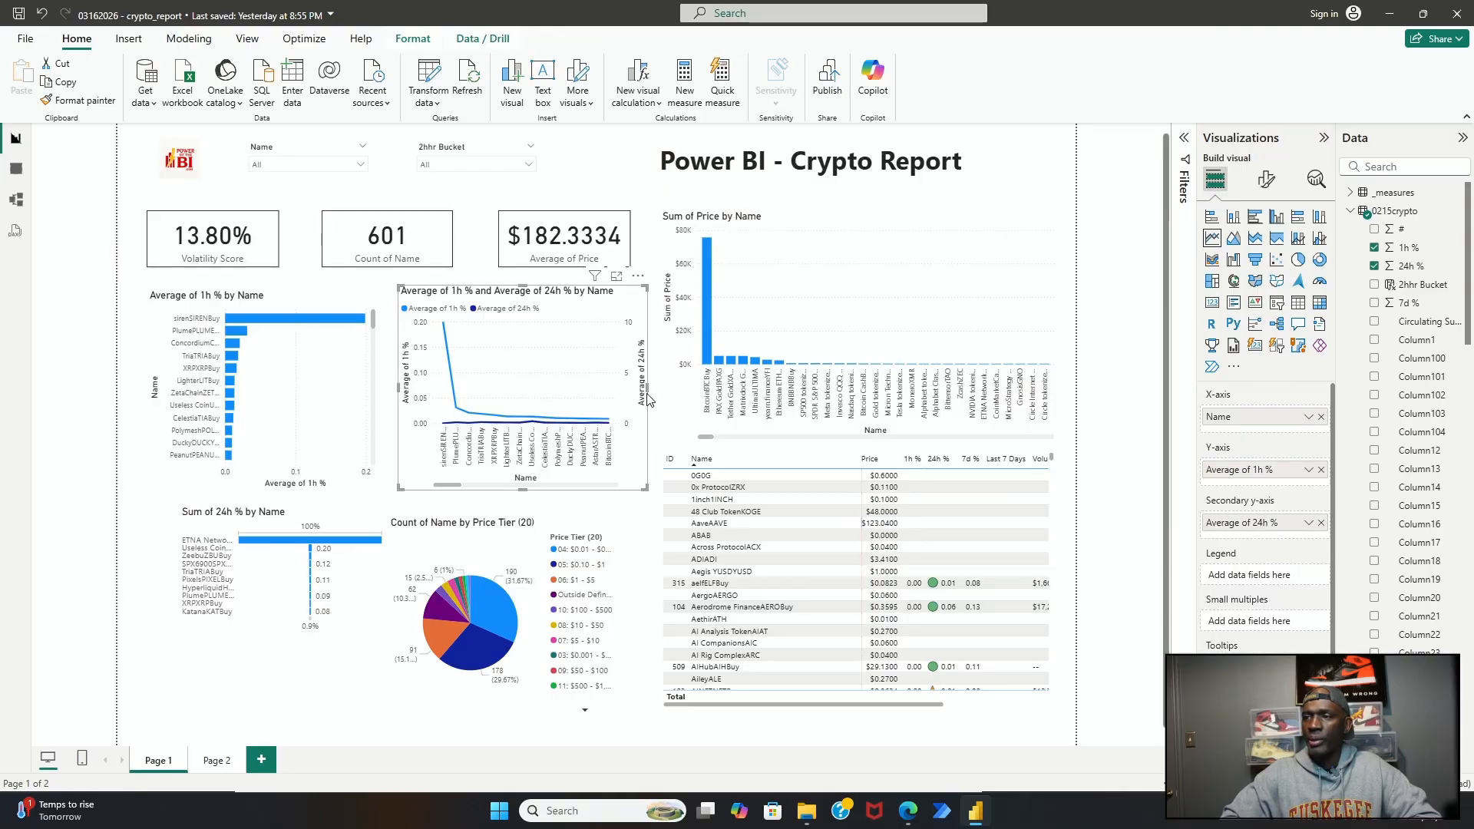
drag(647, 391, 632, 407)
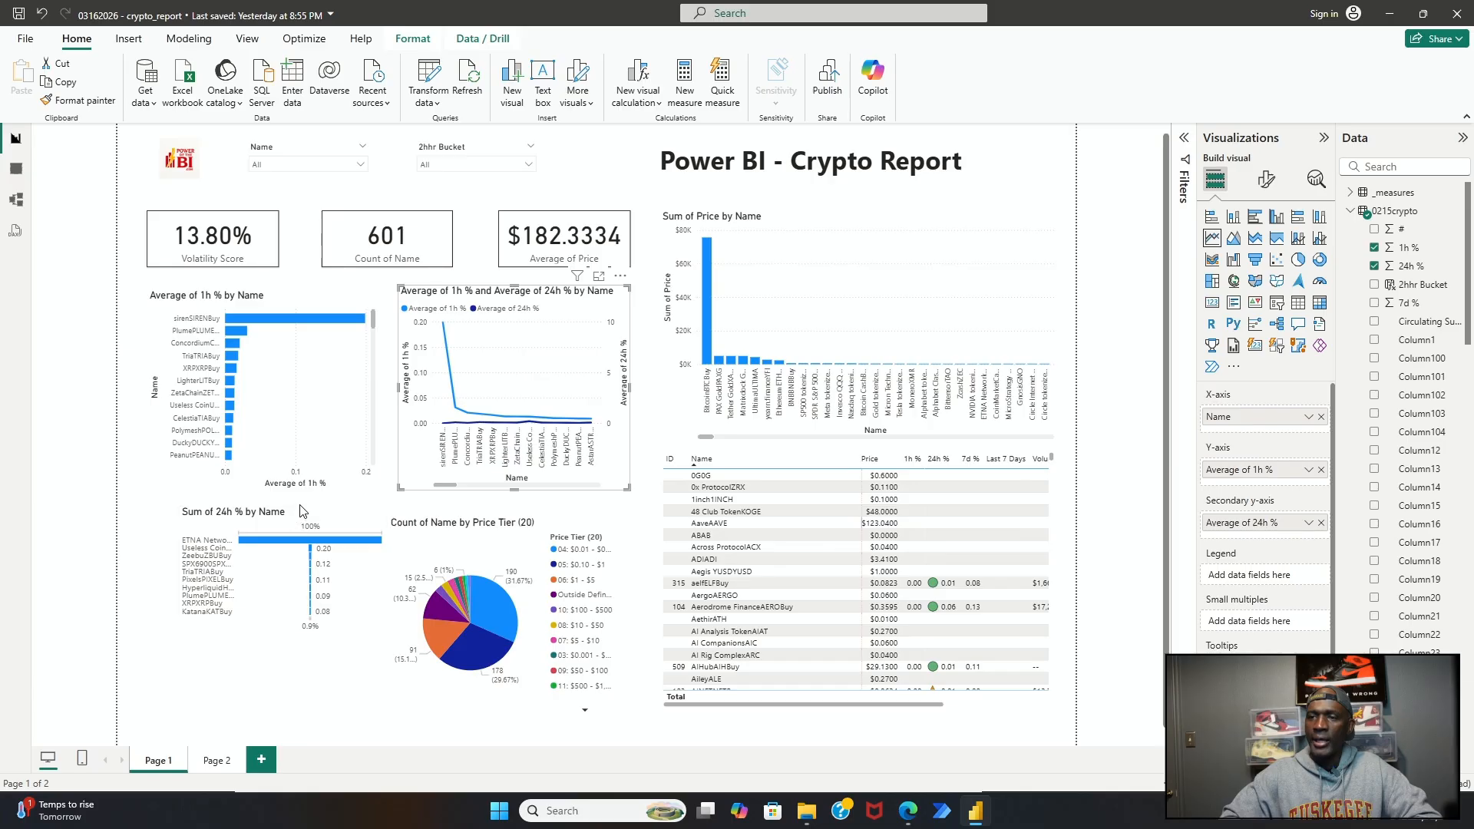
Step: Widen the Sum of 24h % funnel to the cards' left edge and extend its bottom down to the pie chart's level
click(207, 544)
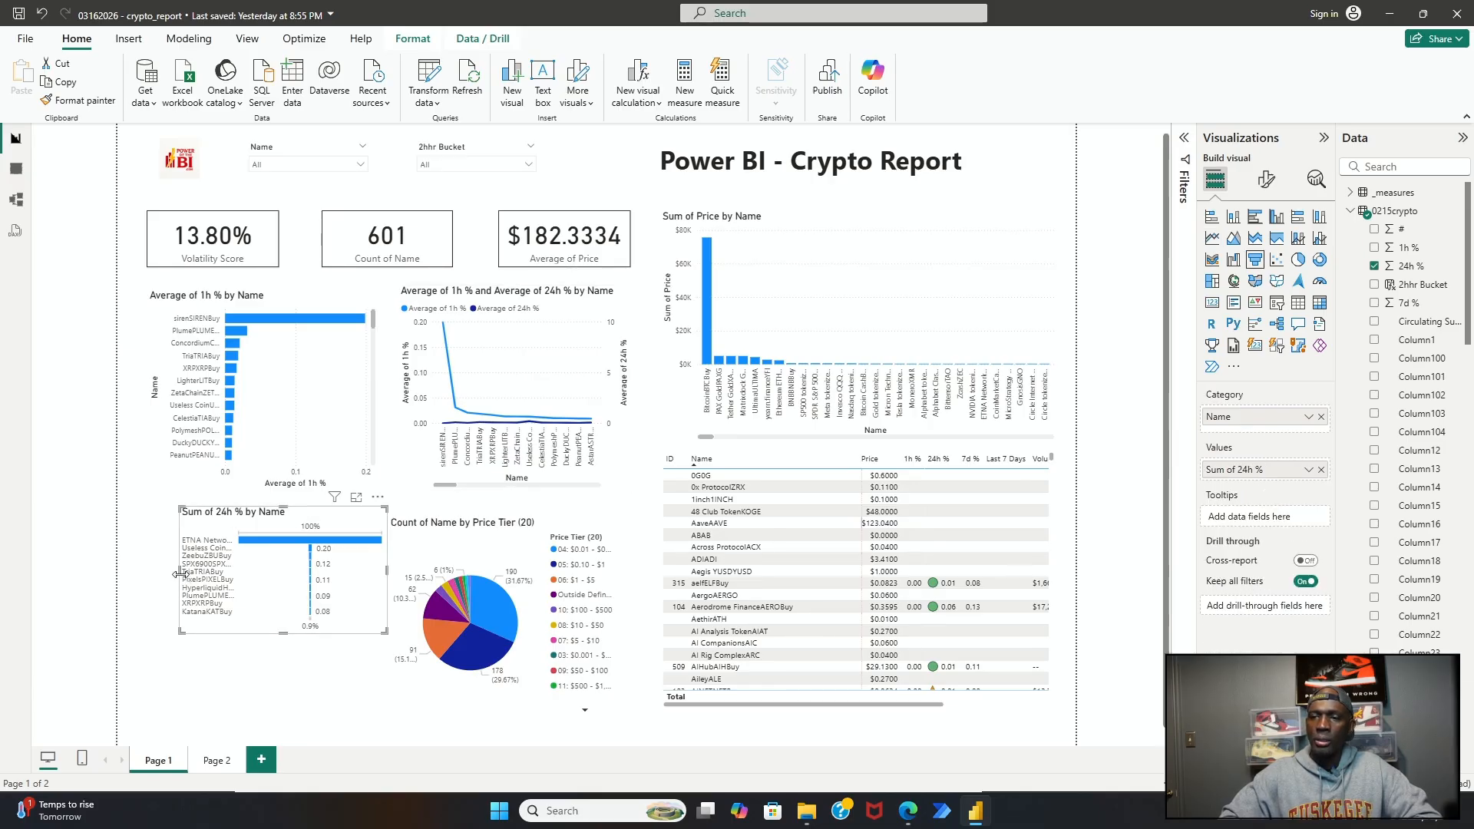
drag(180, 572, 143, 565)
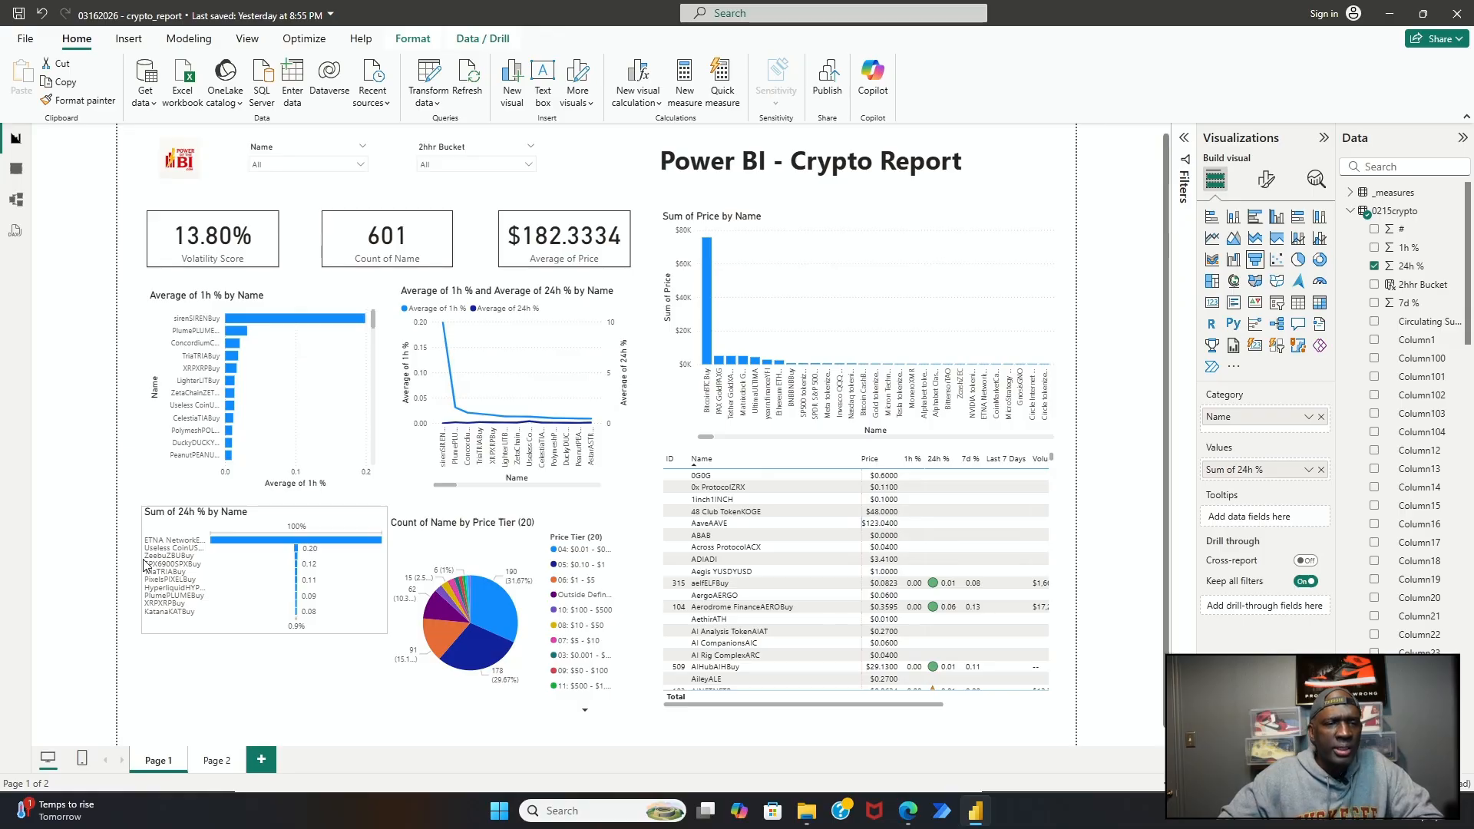
drag(144, 565, 147, 563)
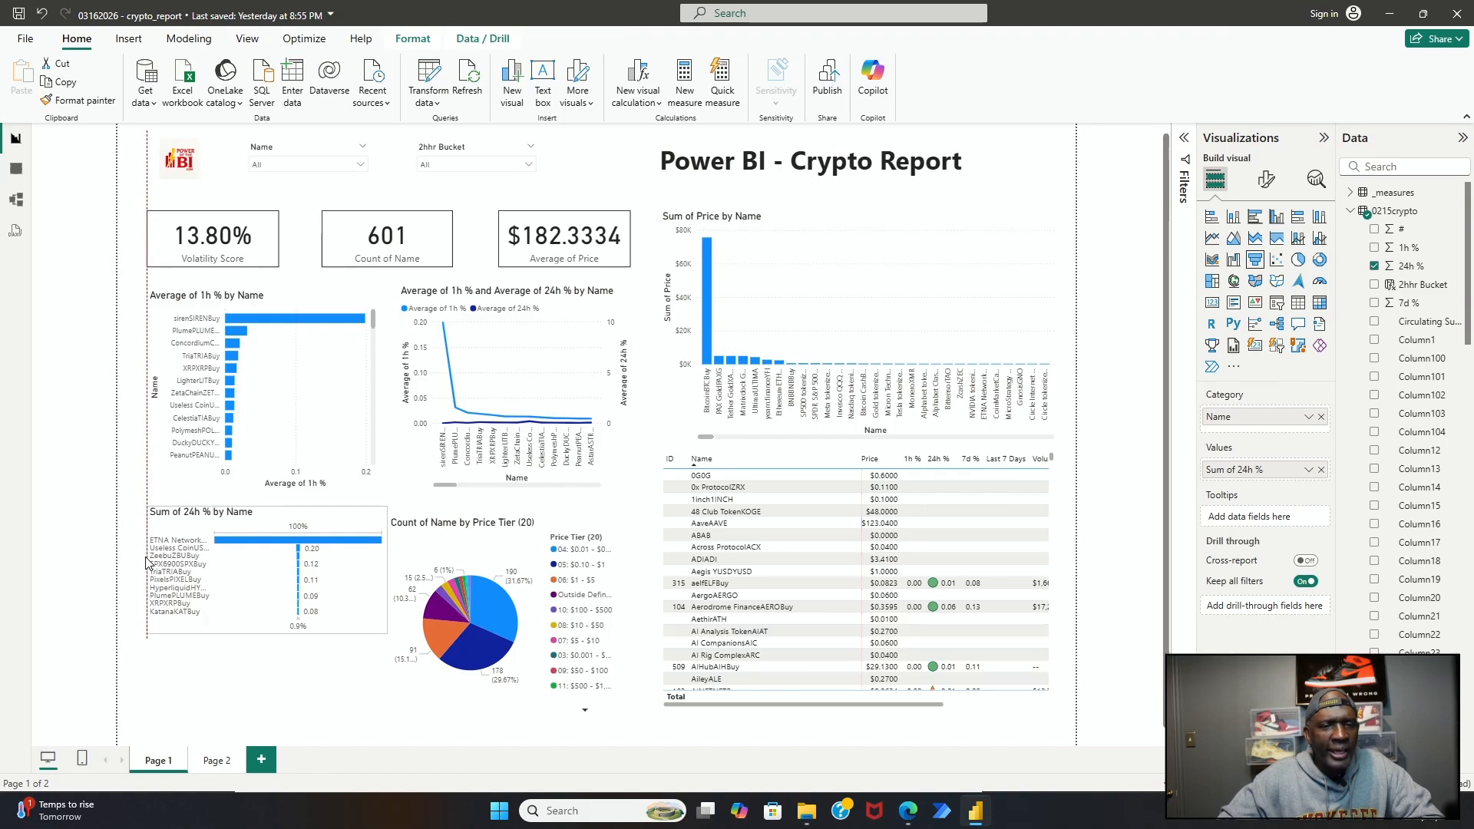
drag(146, 562, 150, 561)
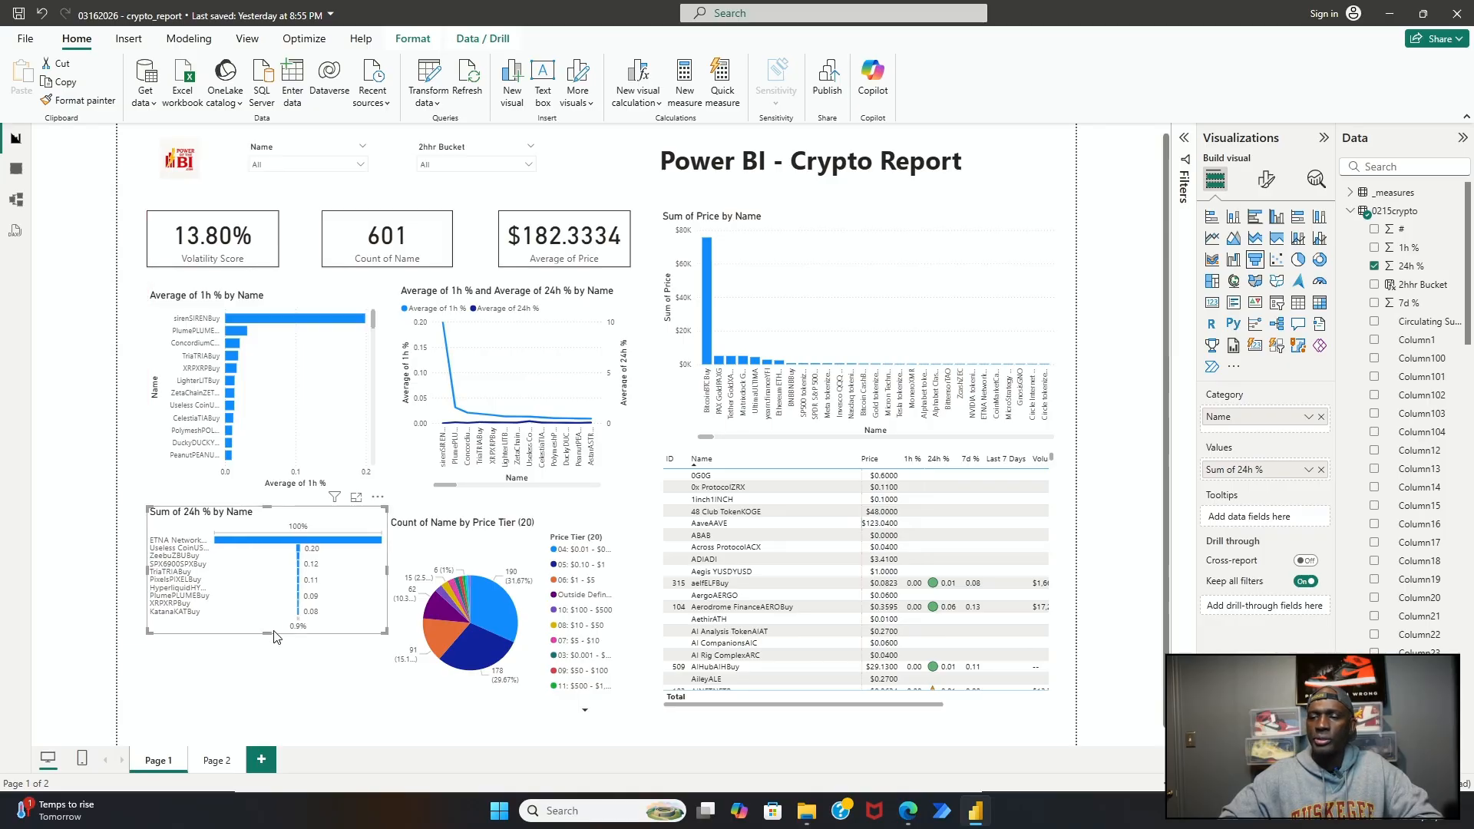
drag(274, 636, 269, 719)
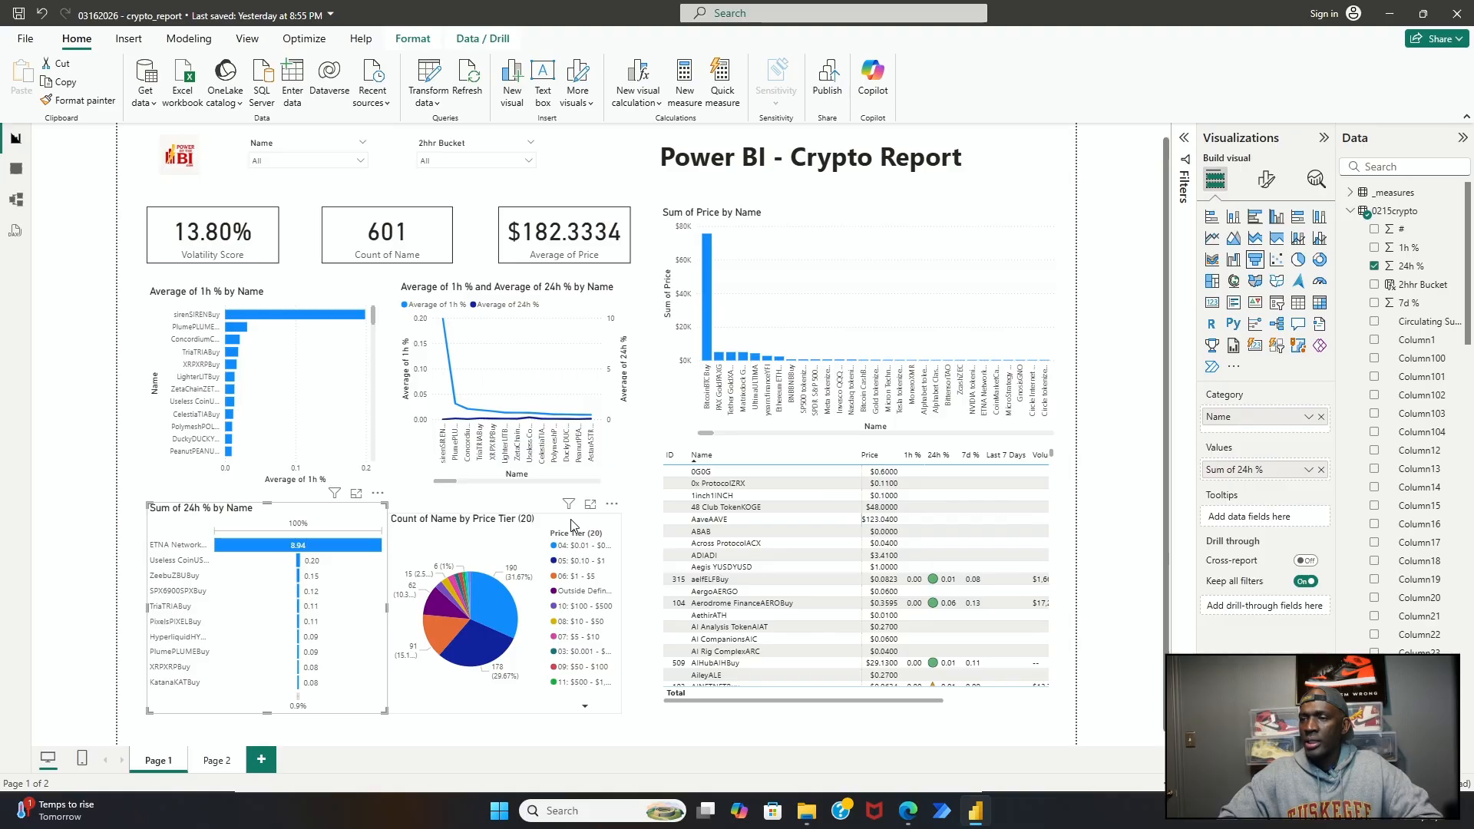
Step: Raise the Sum of 24h % funnel slightly and shift the Price Tier pie chart up and right, aligning their bottom edges
drag(571, 525, 572, 529)
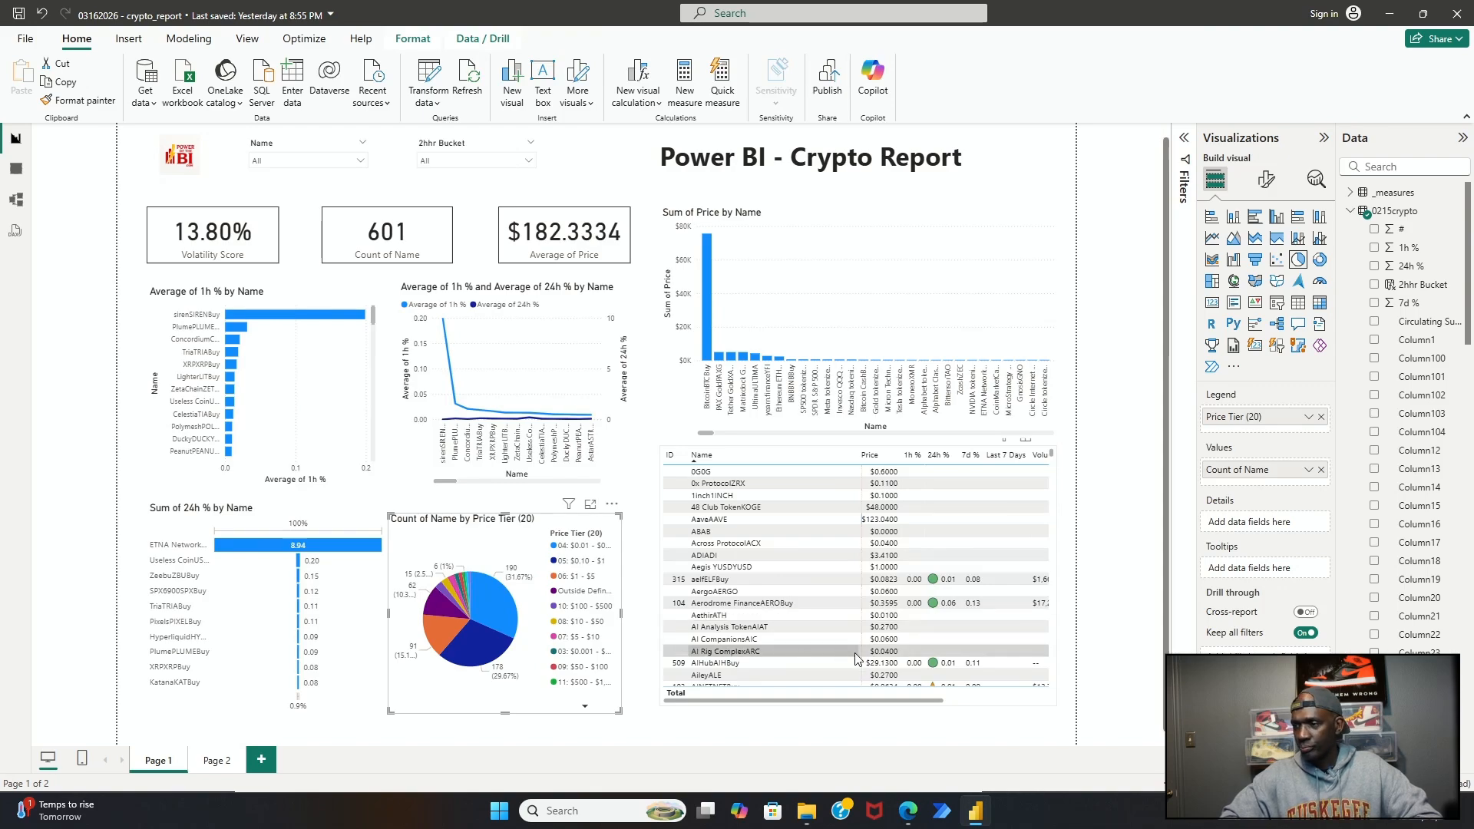
drag(887, 699, 931, 758)
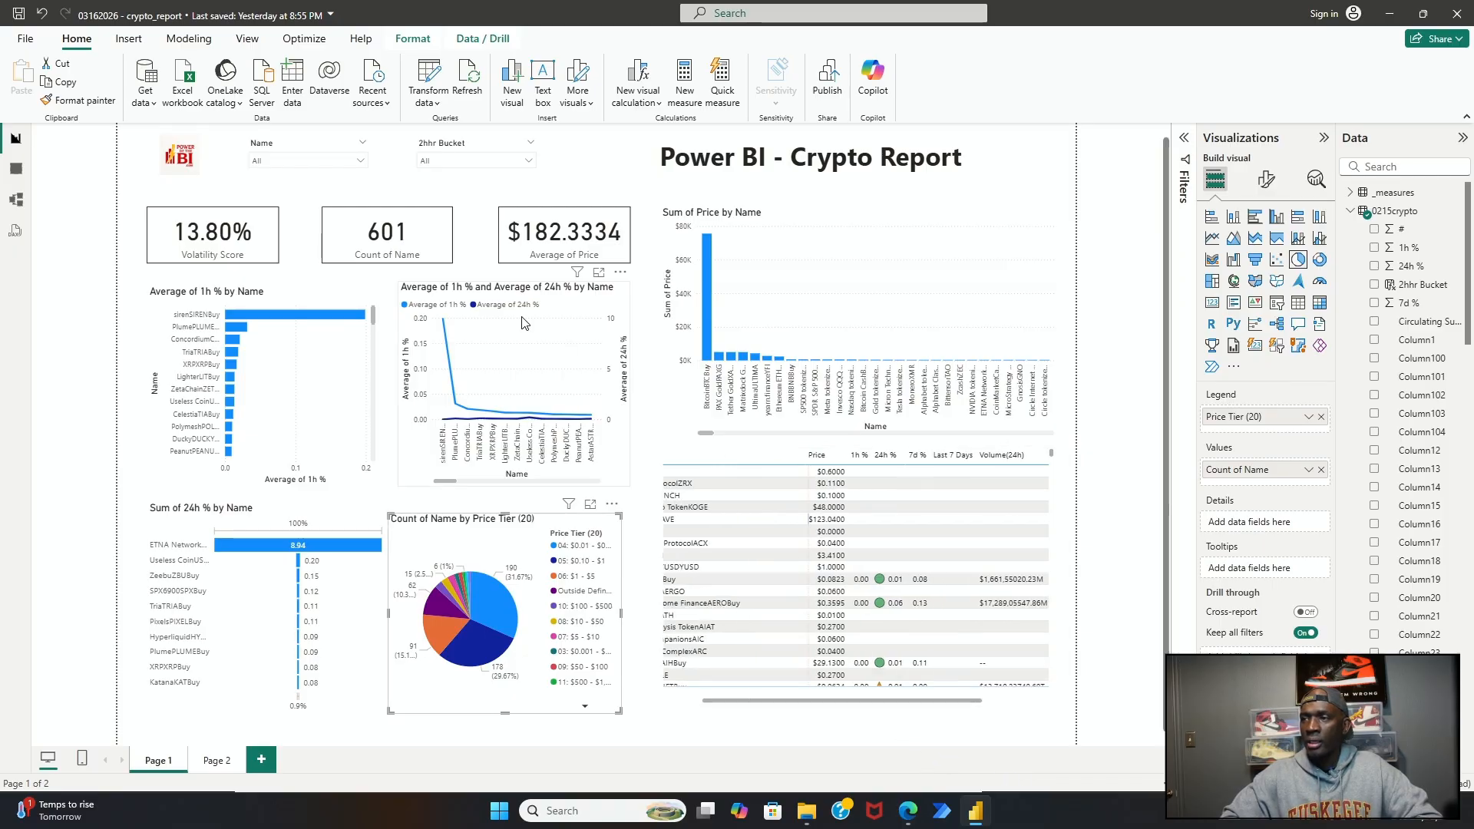
click(506, 295)
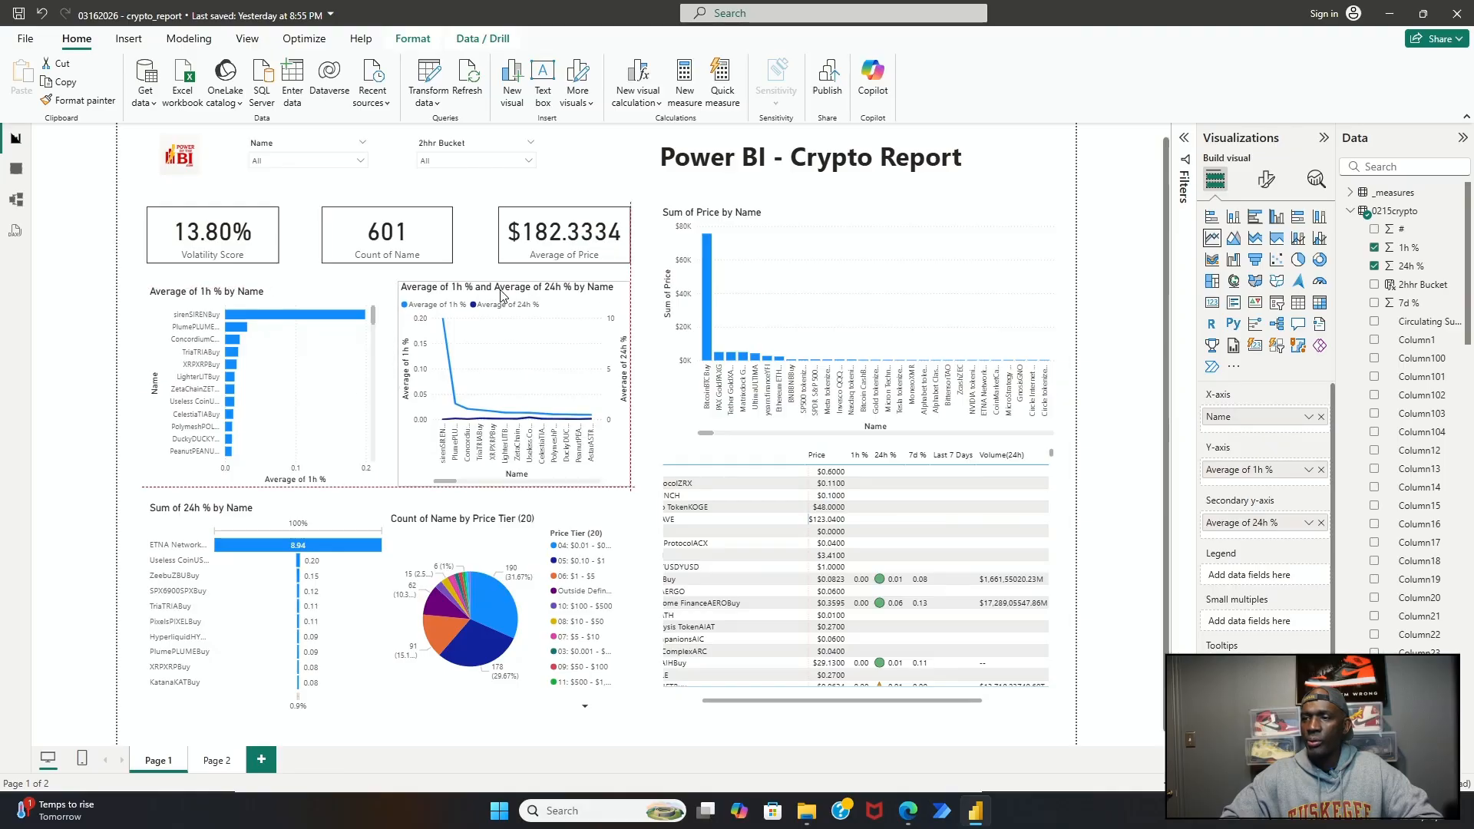
drag(262, 521, 263, 498)
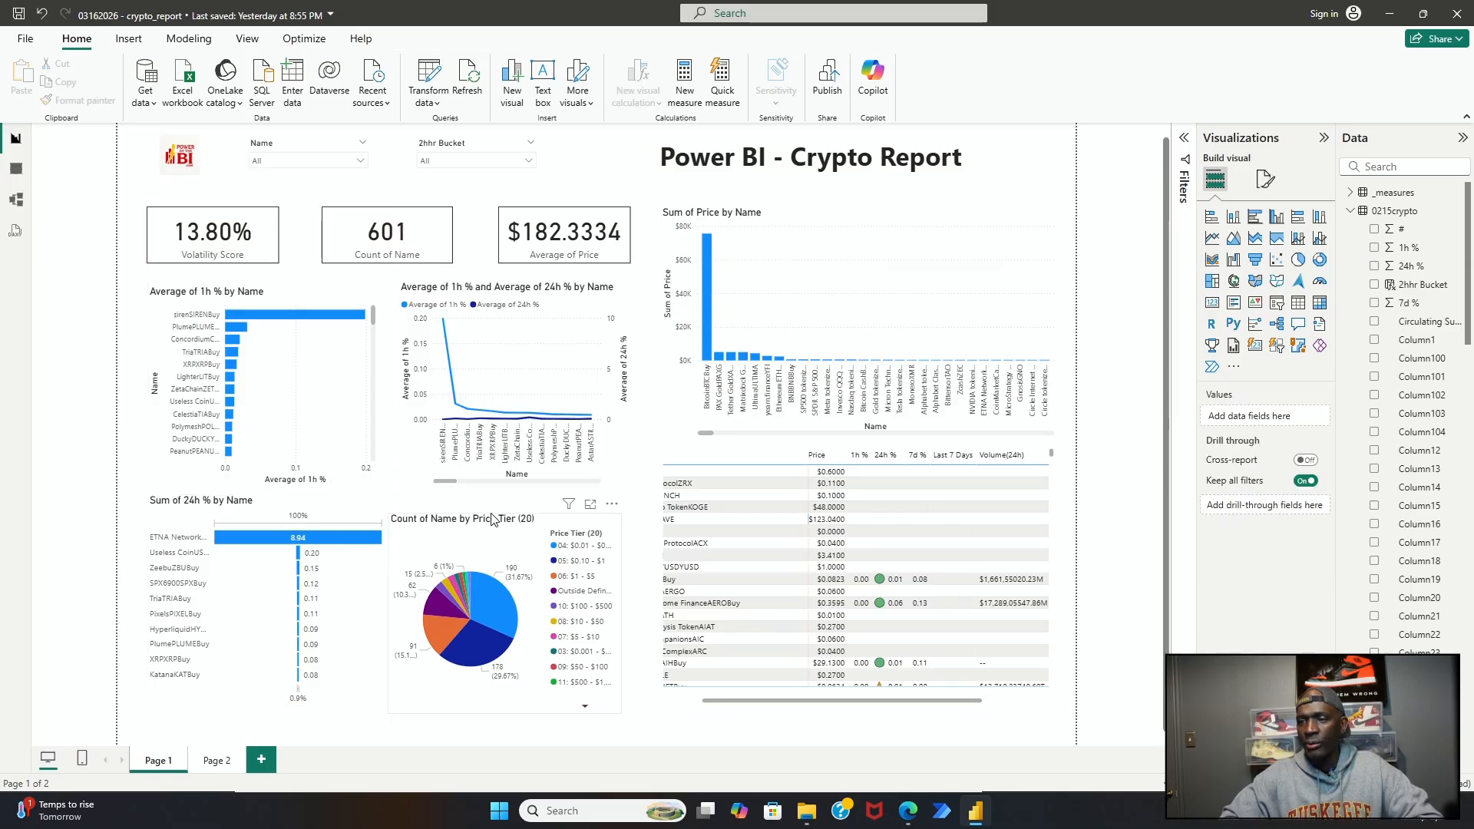
drag(493, 529, 514, 521)
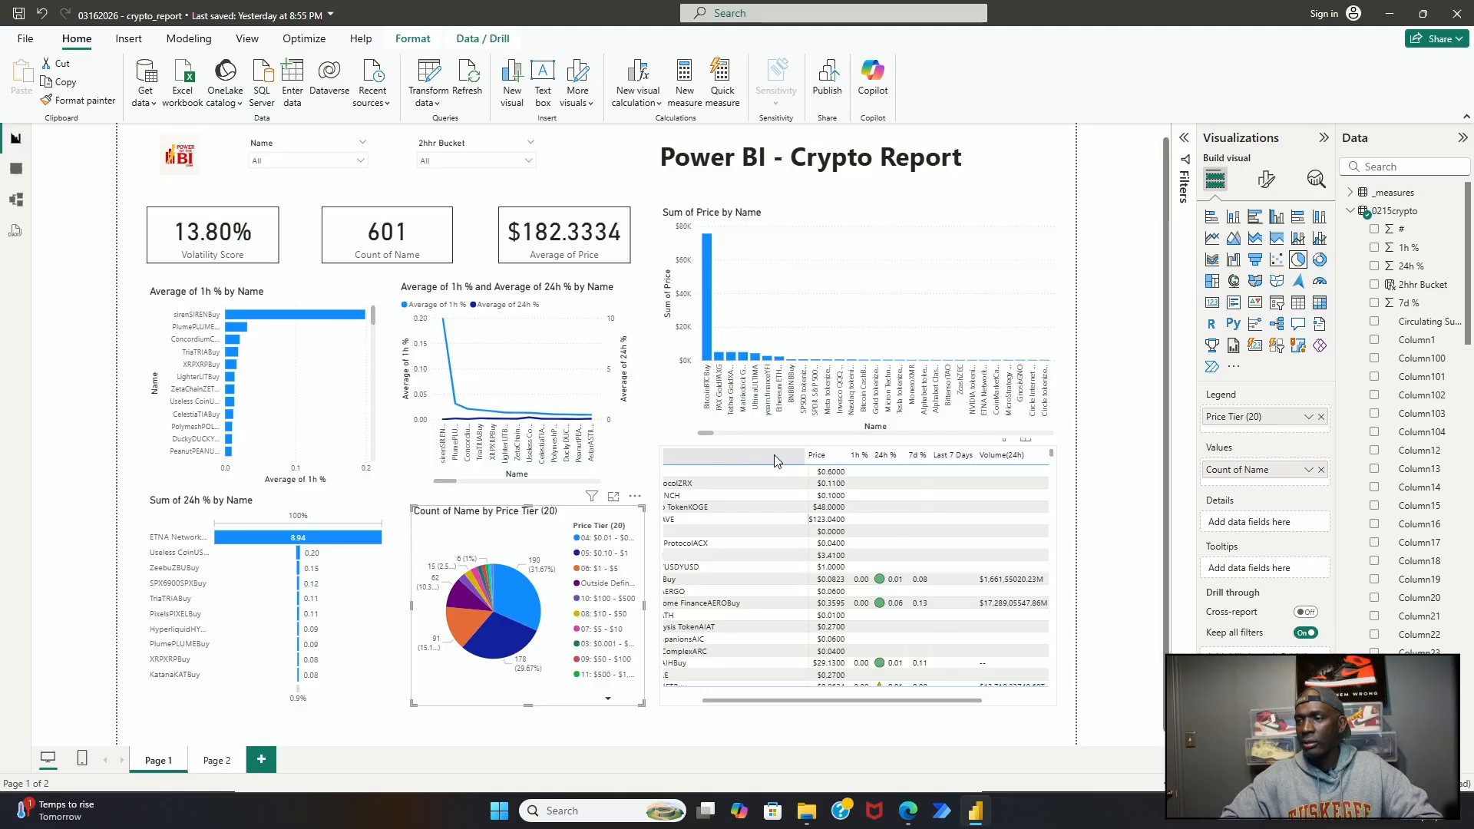
Step: Sort the coin table by Name in descending order and shorten the table from its top edge
click(738, 456)
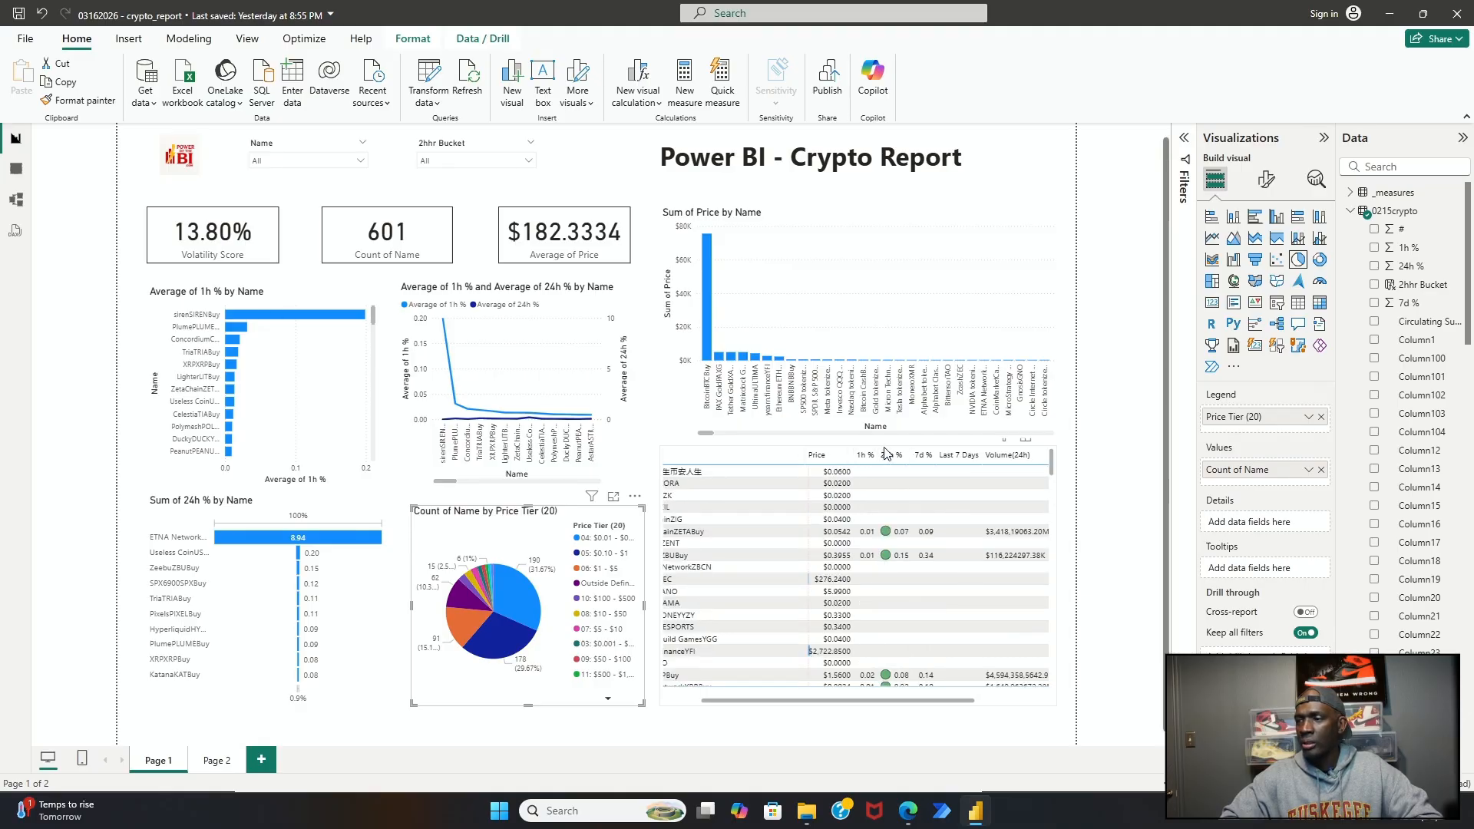
click(880, 456)
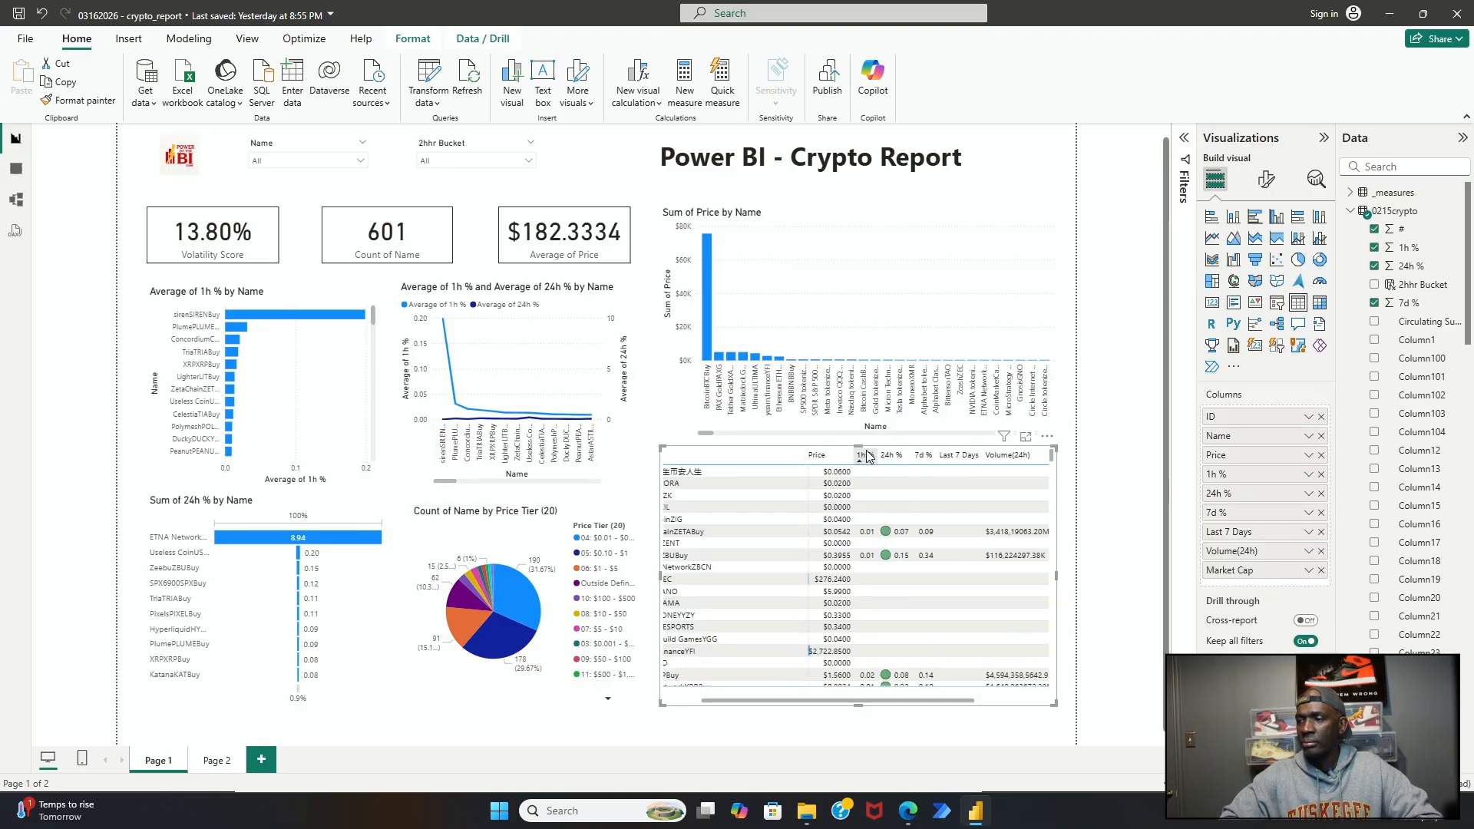
drag(859, 448, 858, 488)
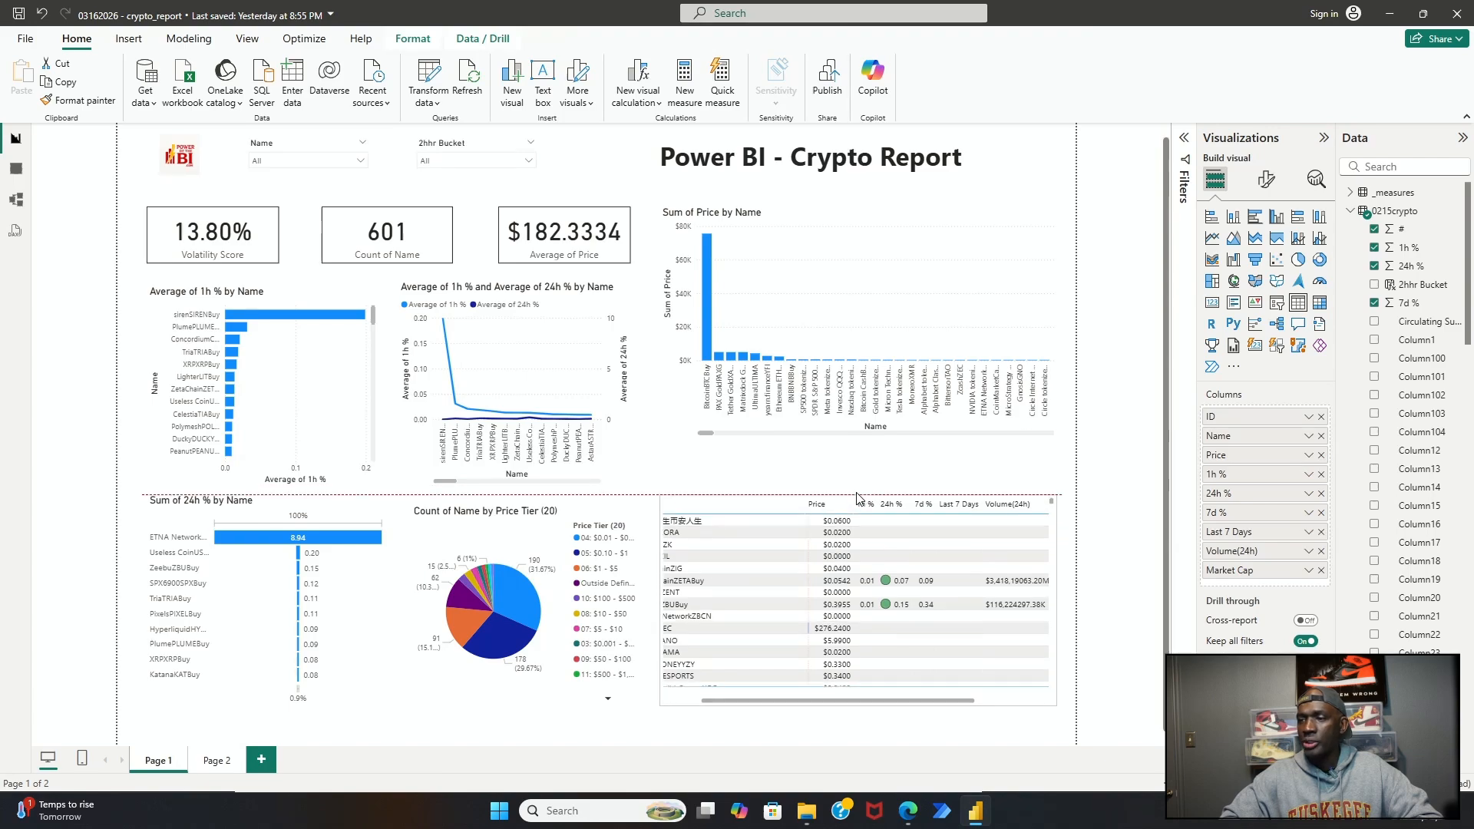
click(844, 437)
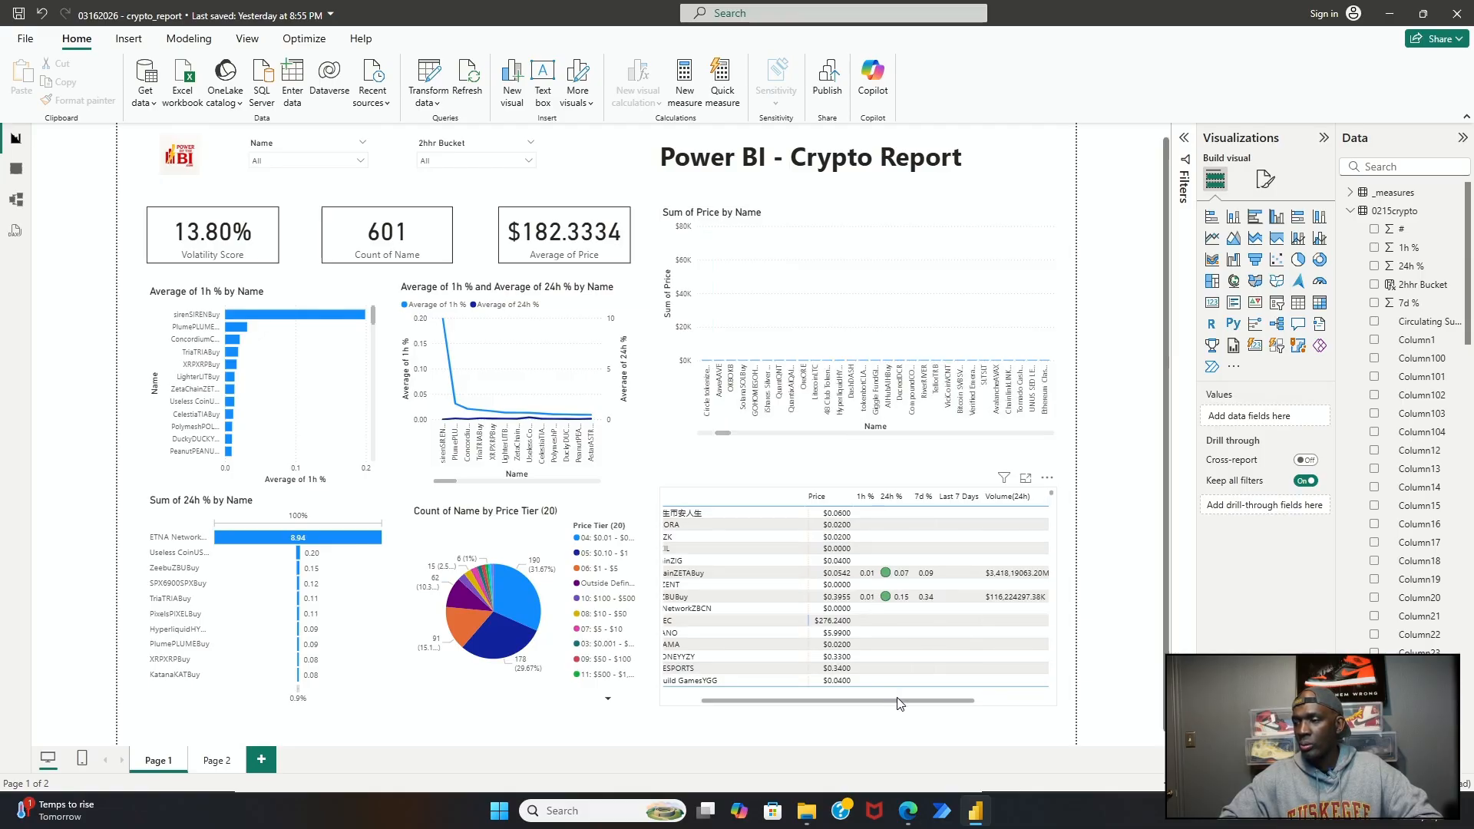
Step: View the coin table's remaining columns through Market Cap, keeping the table aligned under the Sum of Price chart
drag(900, 704, 943, 700)
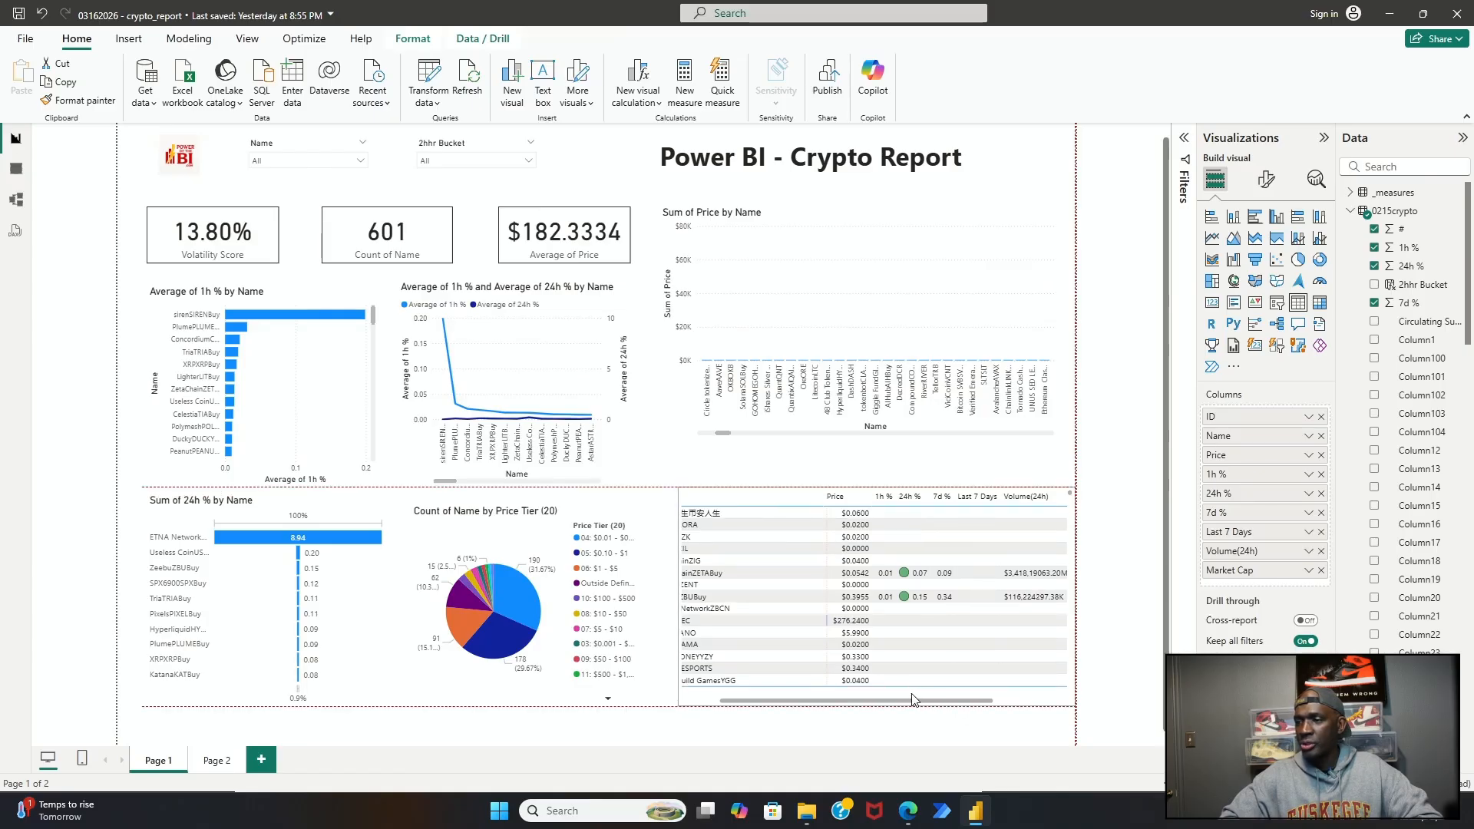
drag(912, 699, 894, 700)
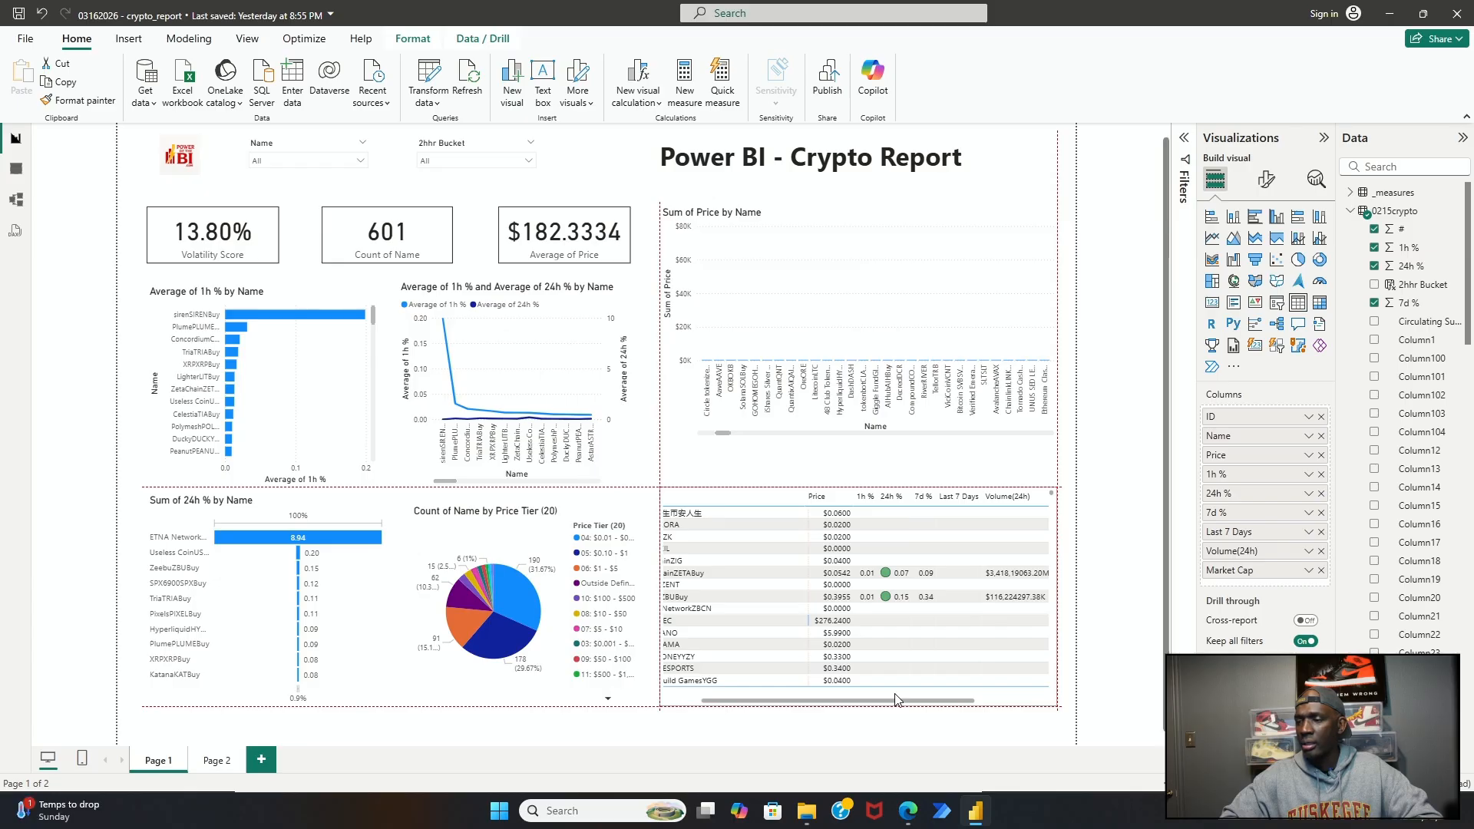
drag(896, 694, 1036, 696)
click(915, 705)
click(1035, 712)
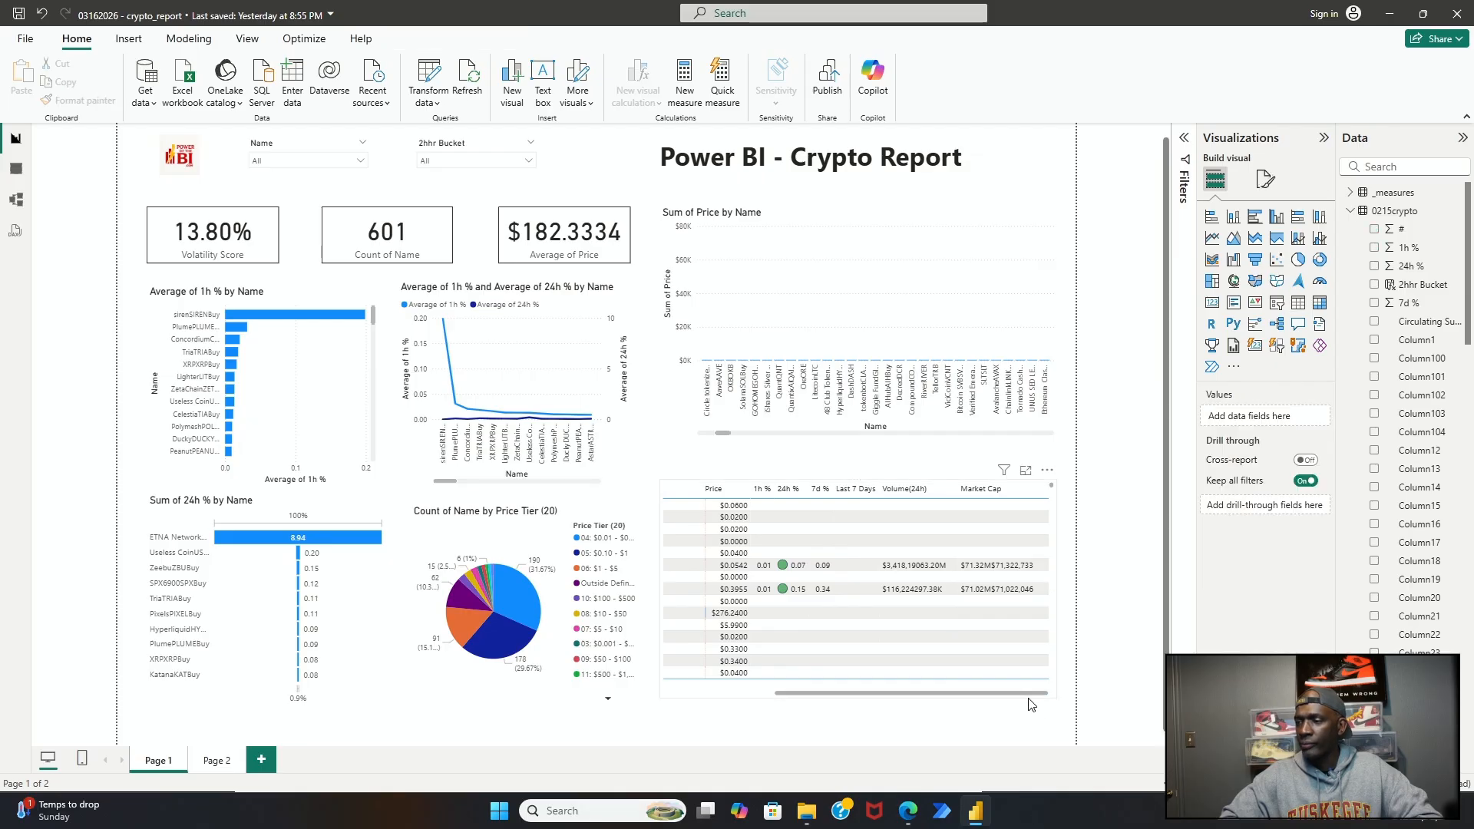
click(1029, 703)
drag(1029, 704, 1033, 710)
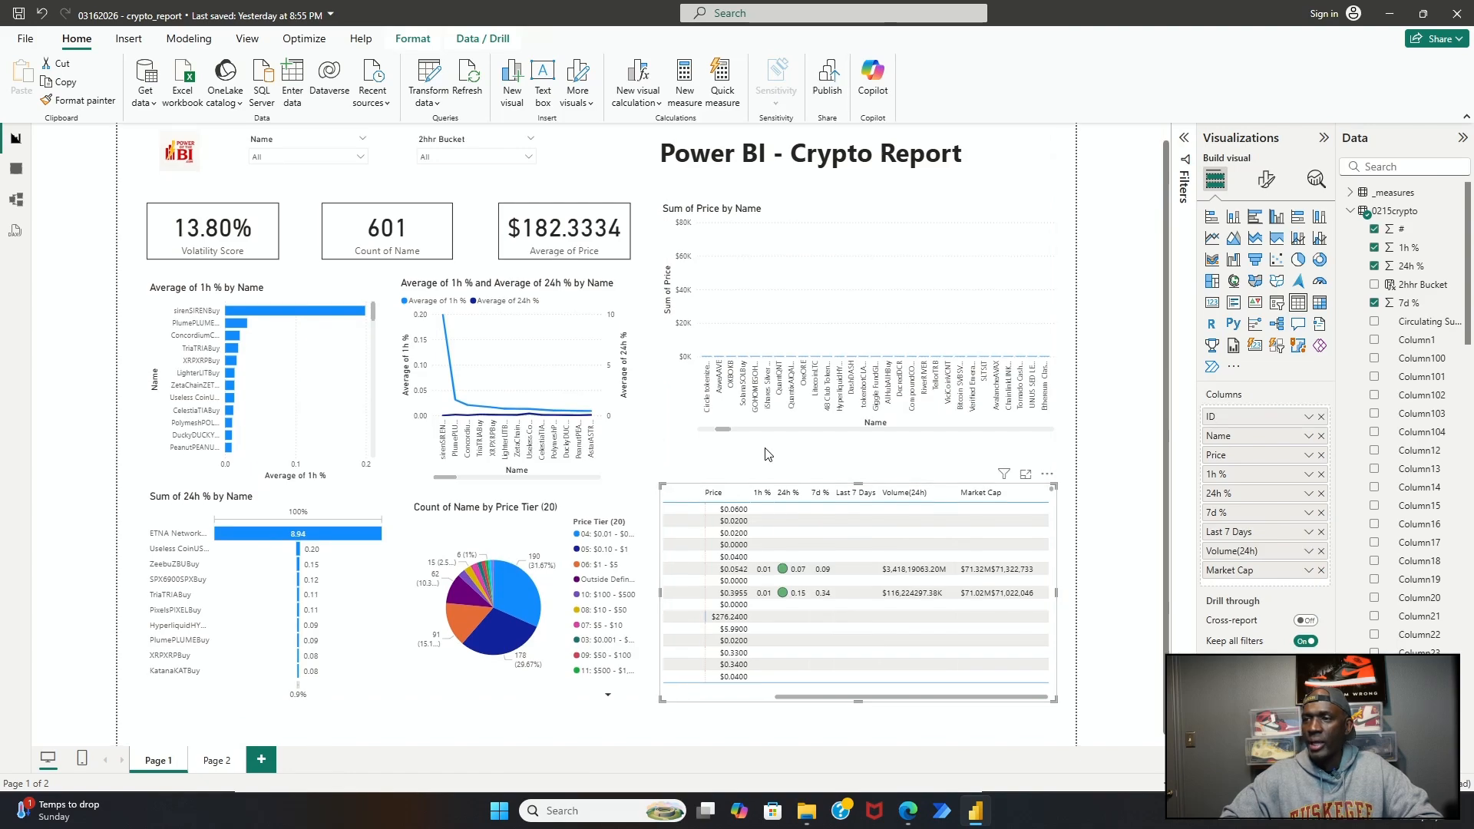
Step: Widen the line chart to the pie chart's right edge and nudge the Average of 1h % bar chart up level with it
click(624, 462)
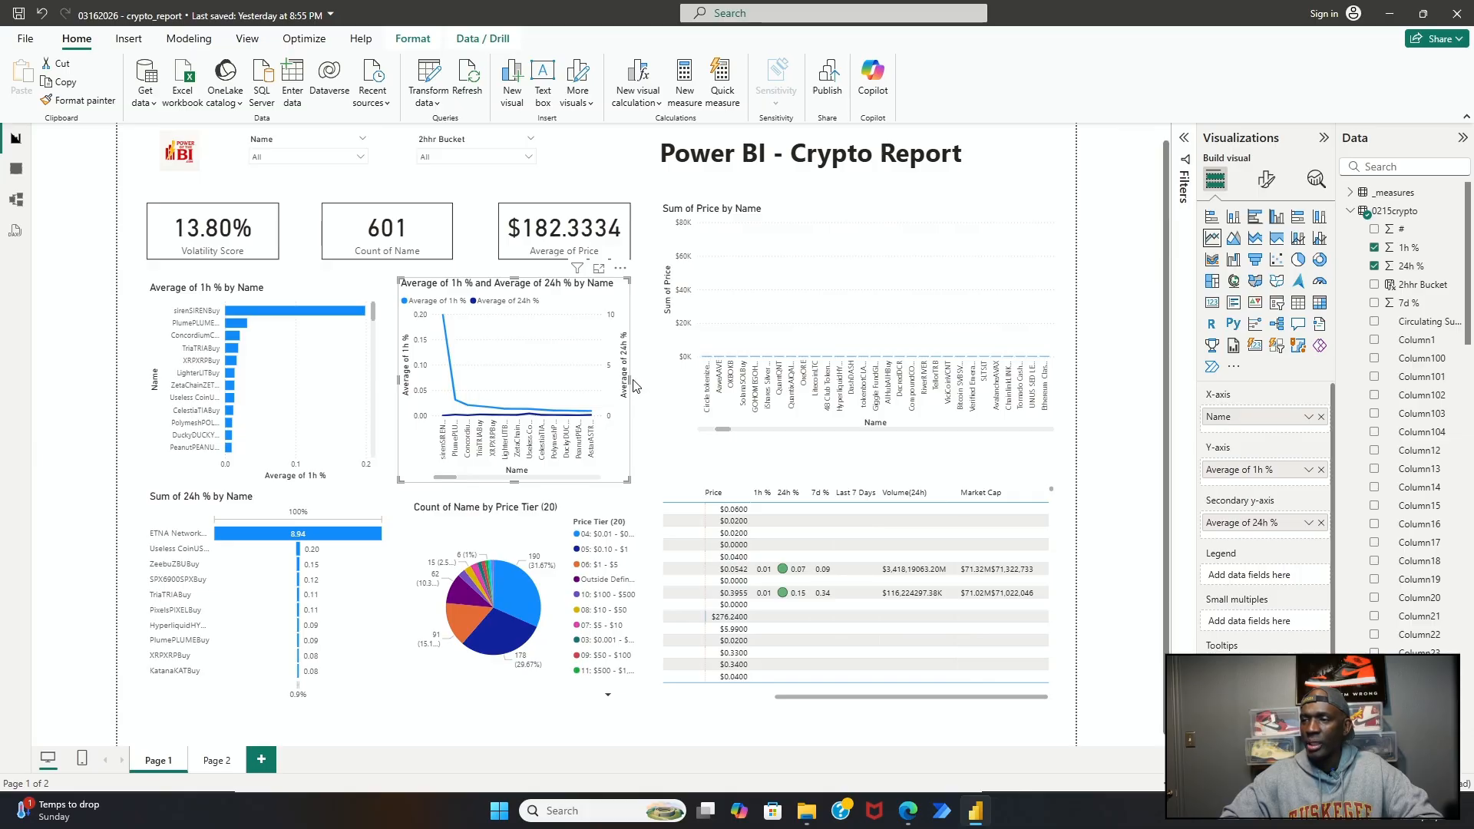
drag(634, 386, 643, 386)
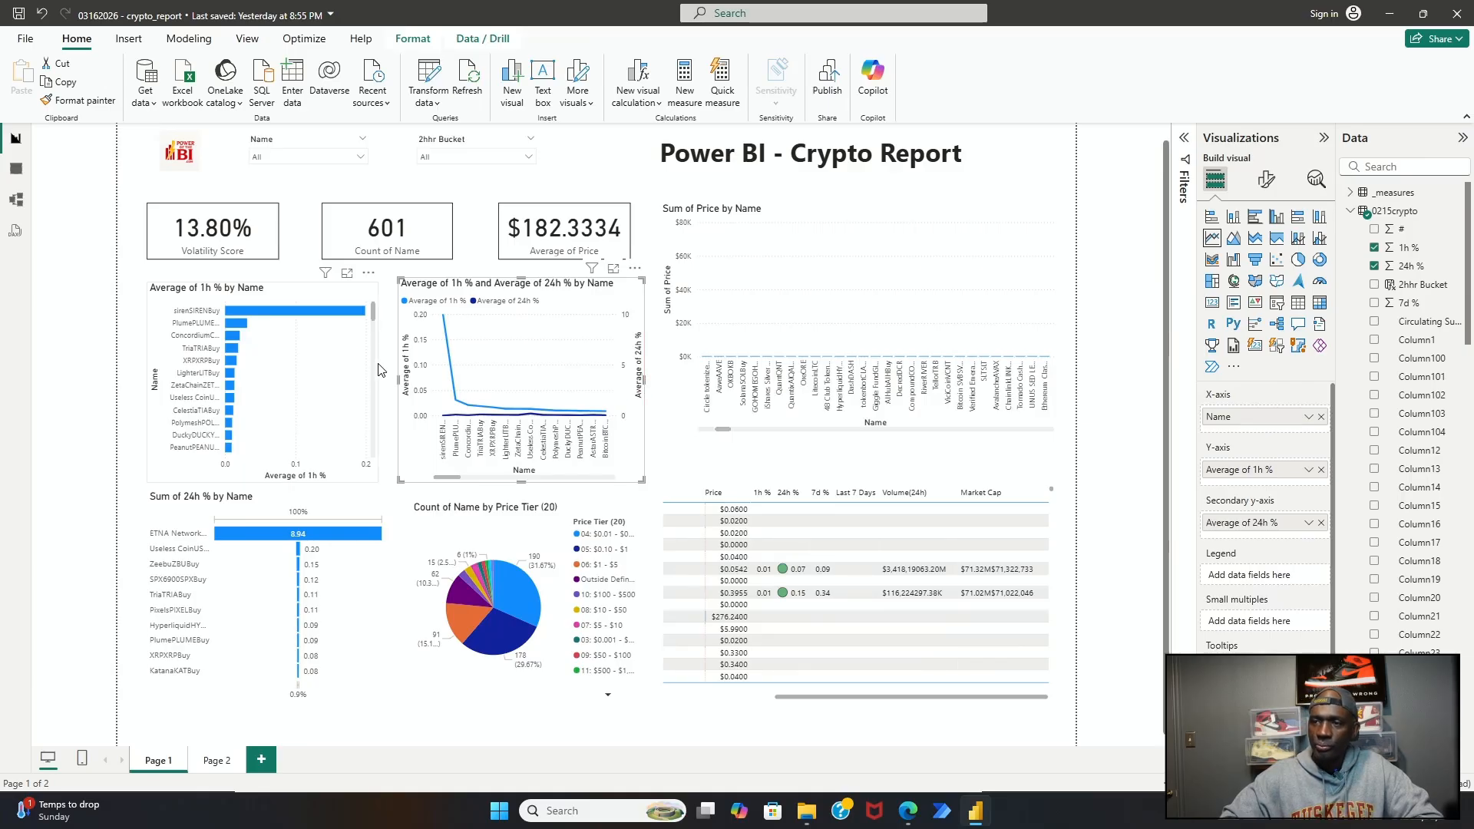
click(350, 479)
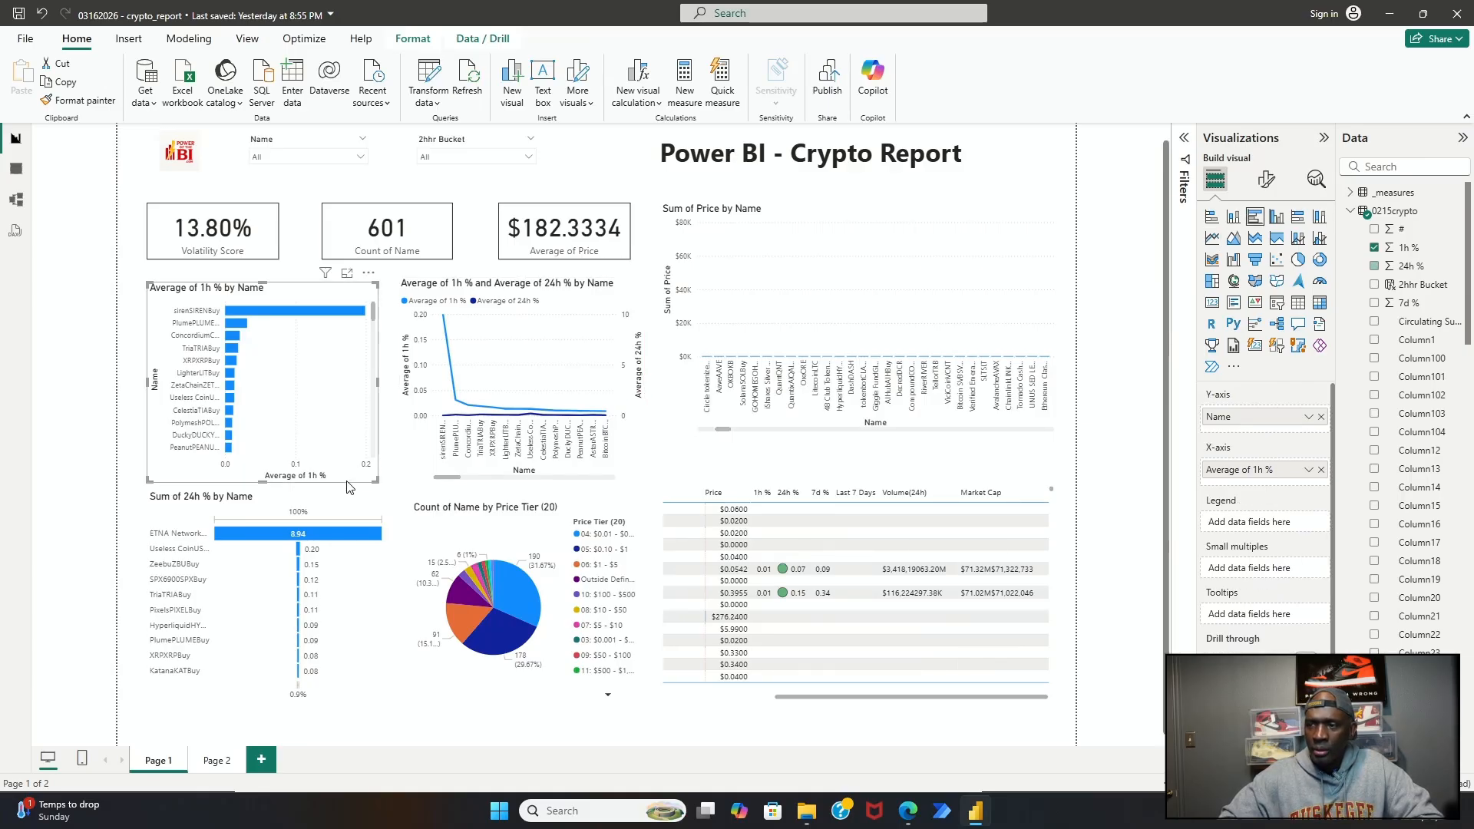
drag(347, 487, 349, 484)
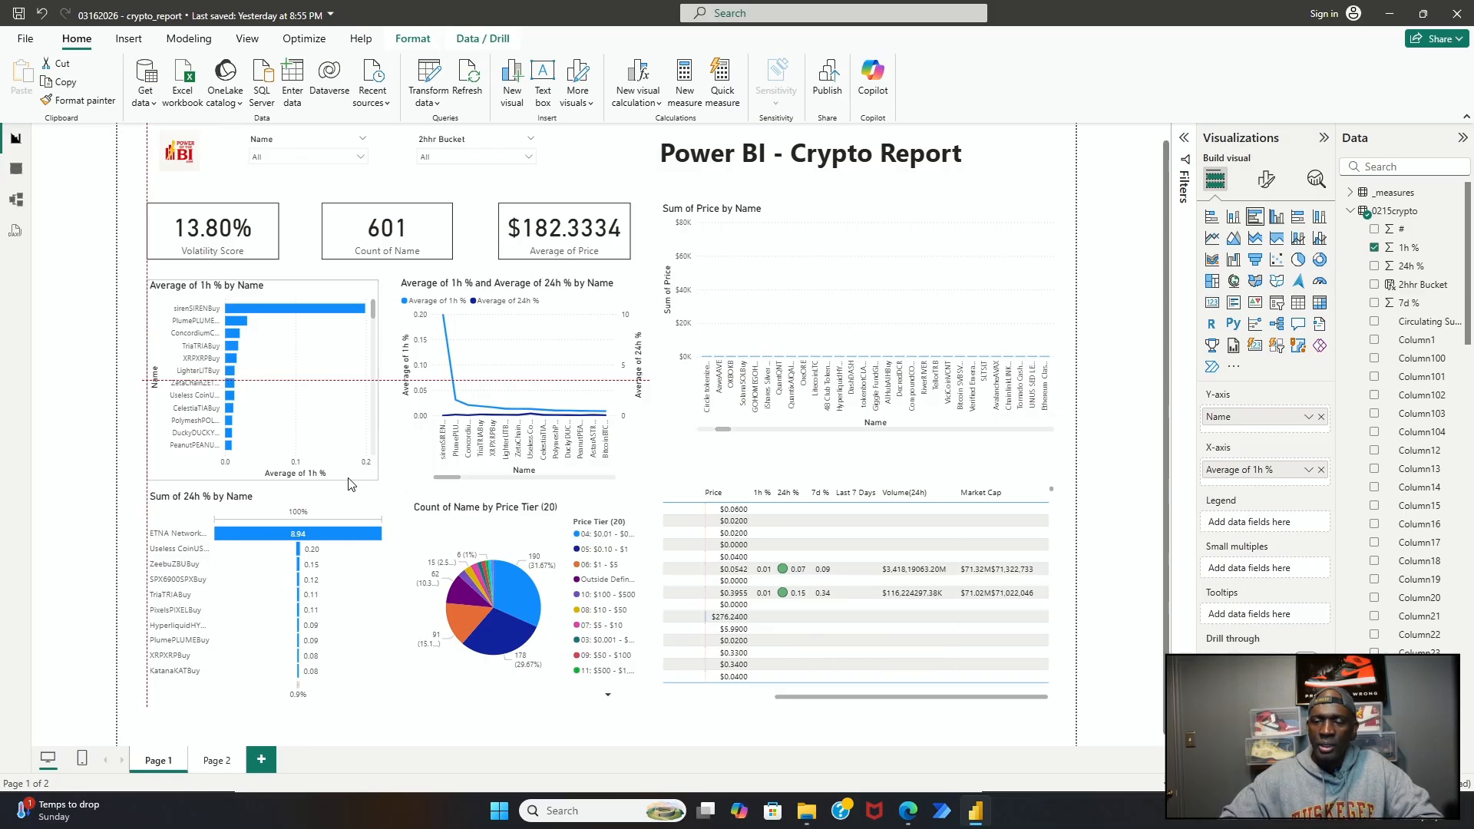
drag(348, 484, 349, 484)
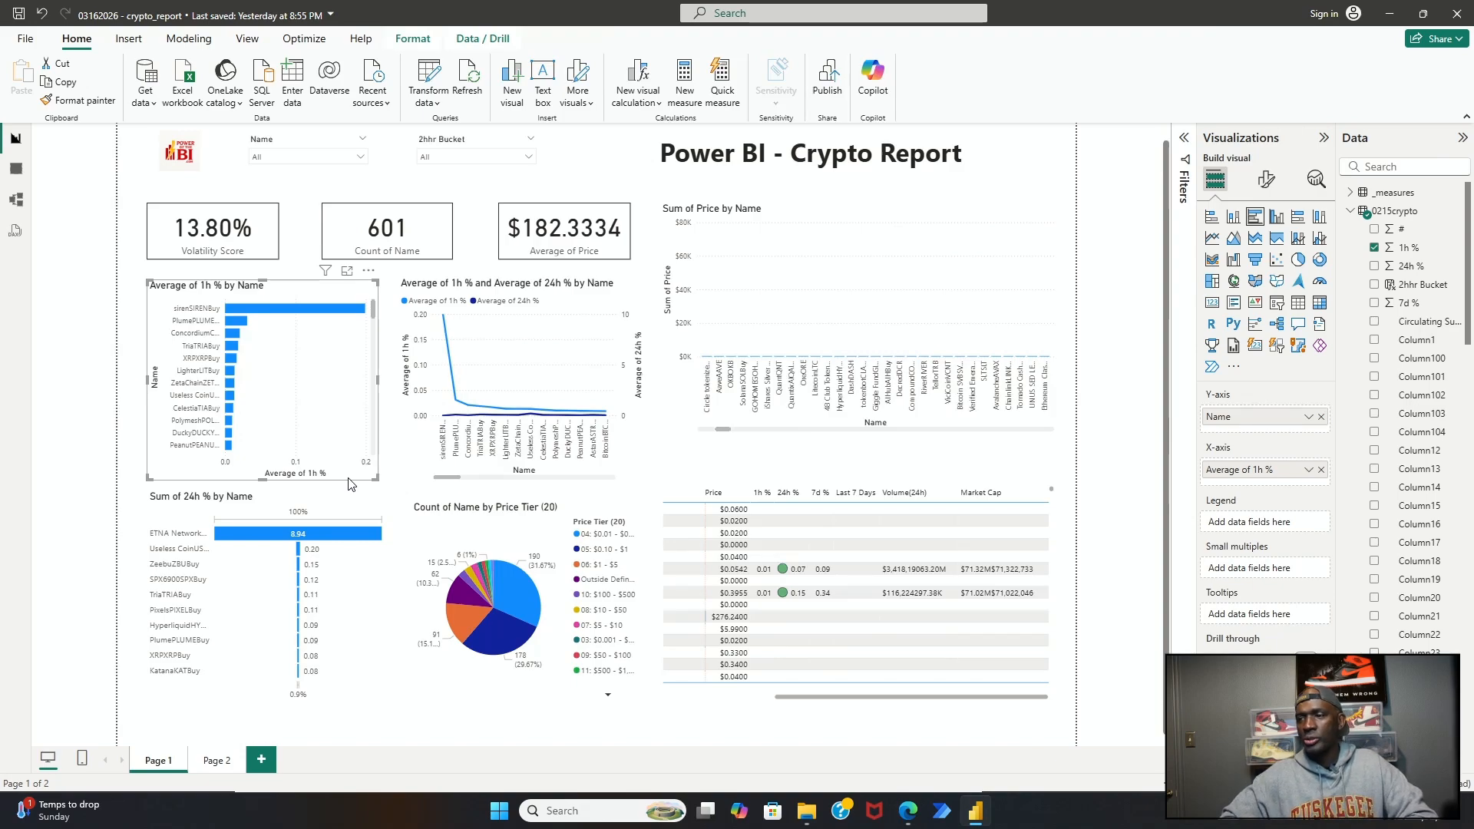
Step: Shorten the Sum of 24h % funnel from its top edge to line up with the Price Tier pie chart
click(386, 609)
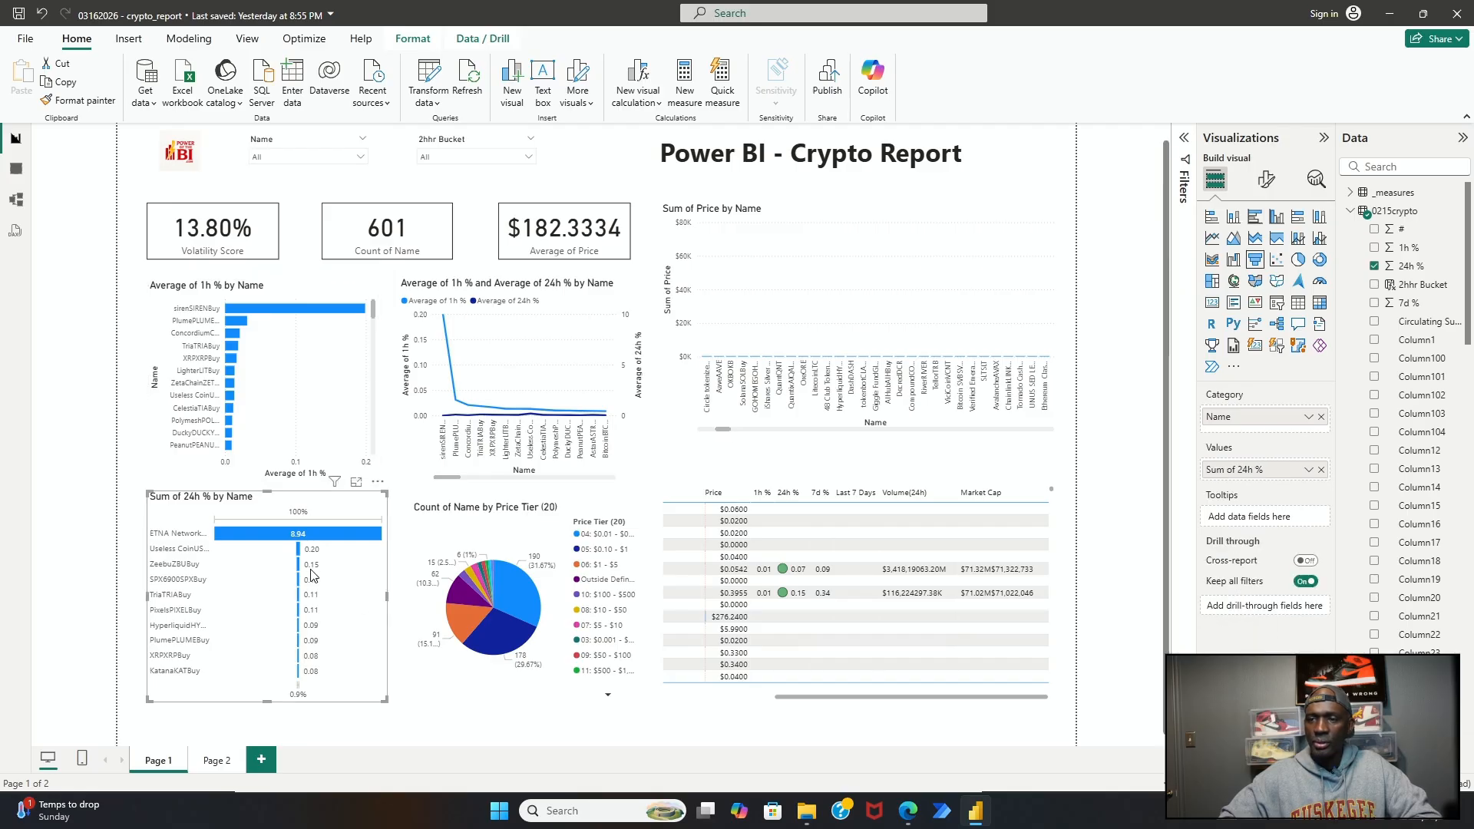
drag(263, 490, 261, 505)
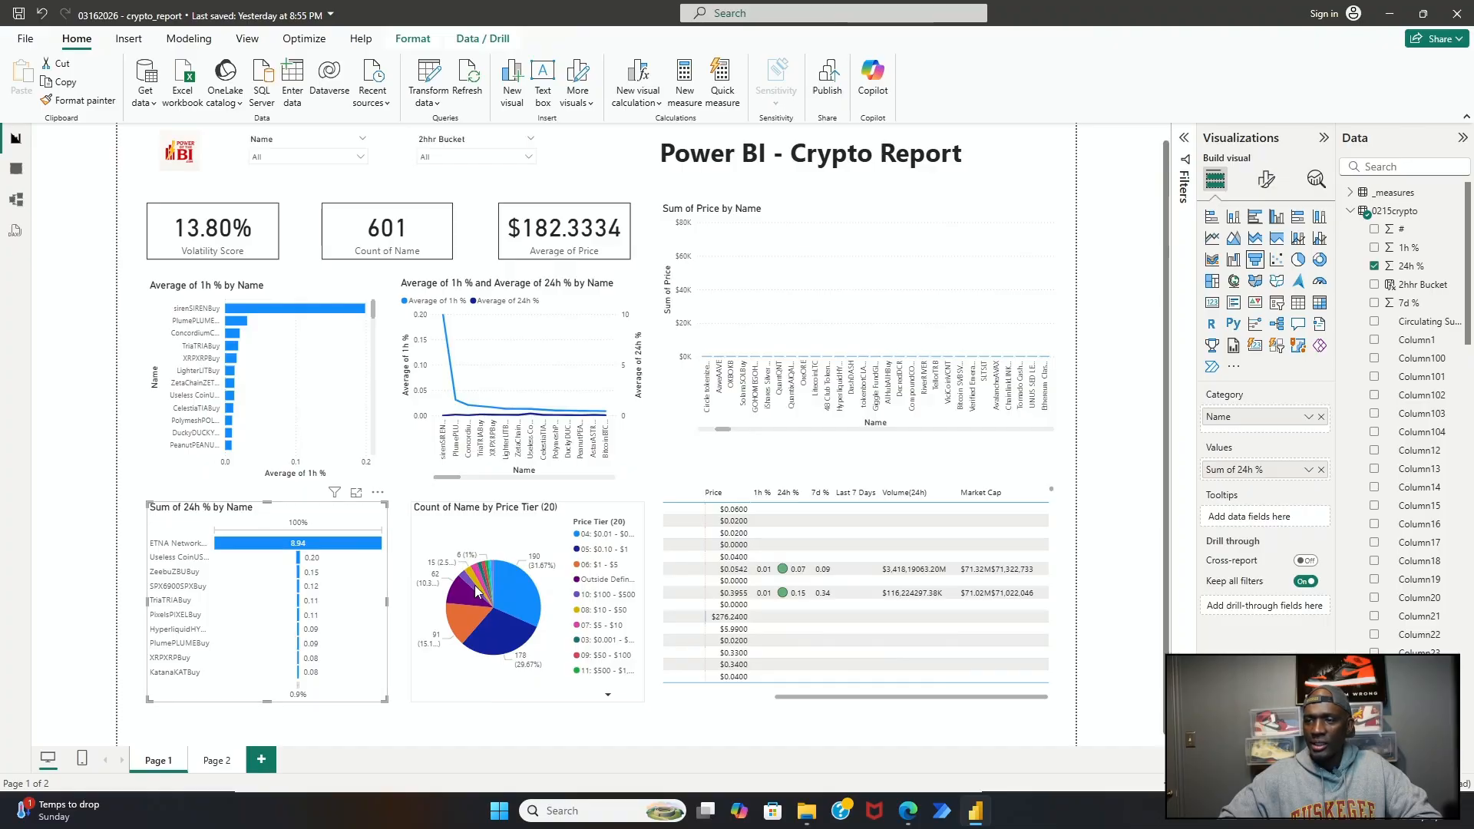
click(505, 689)
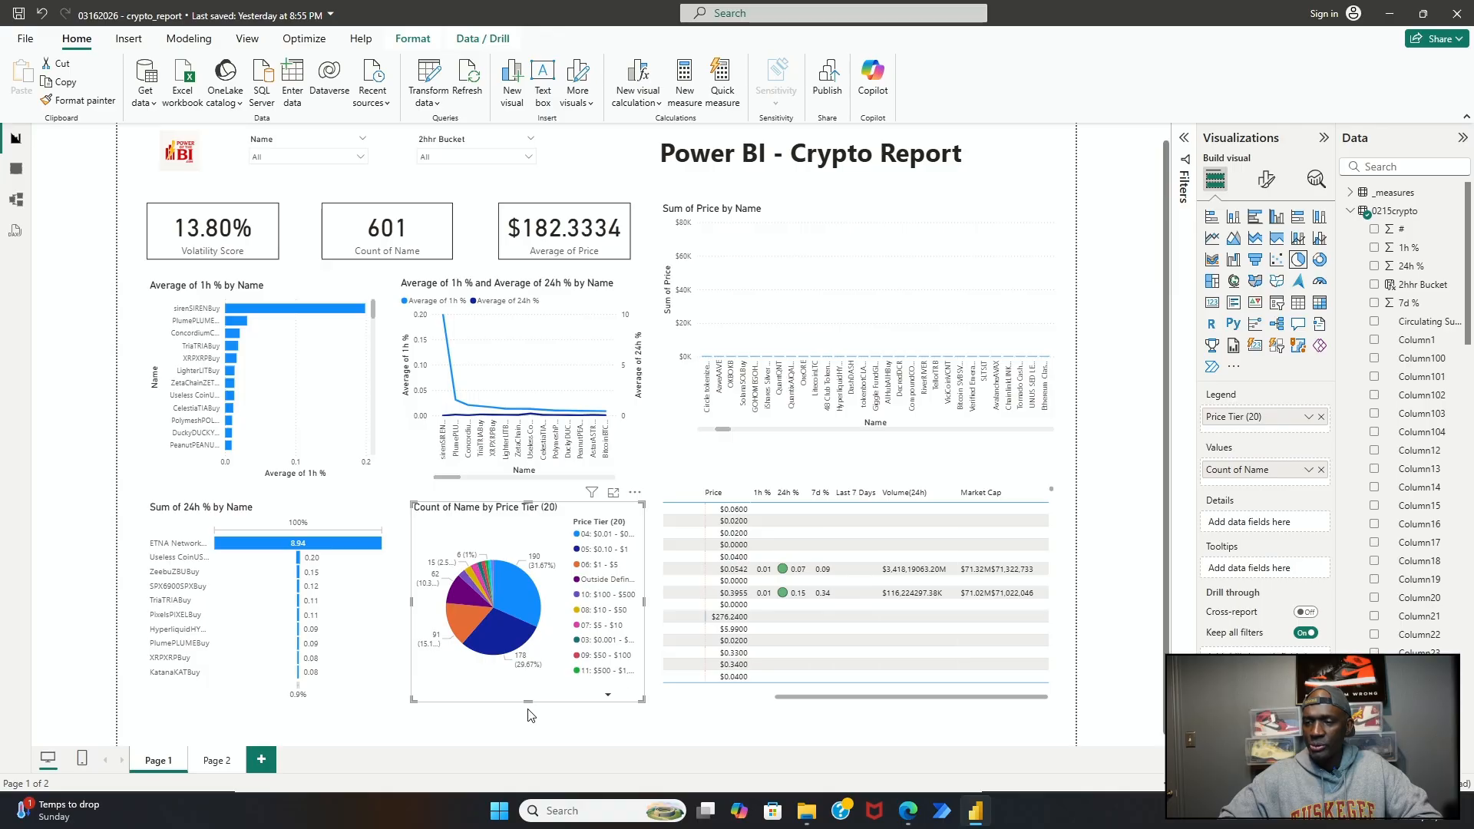
drag(527, 717, 534, 710)
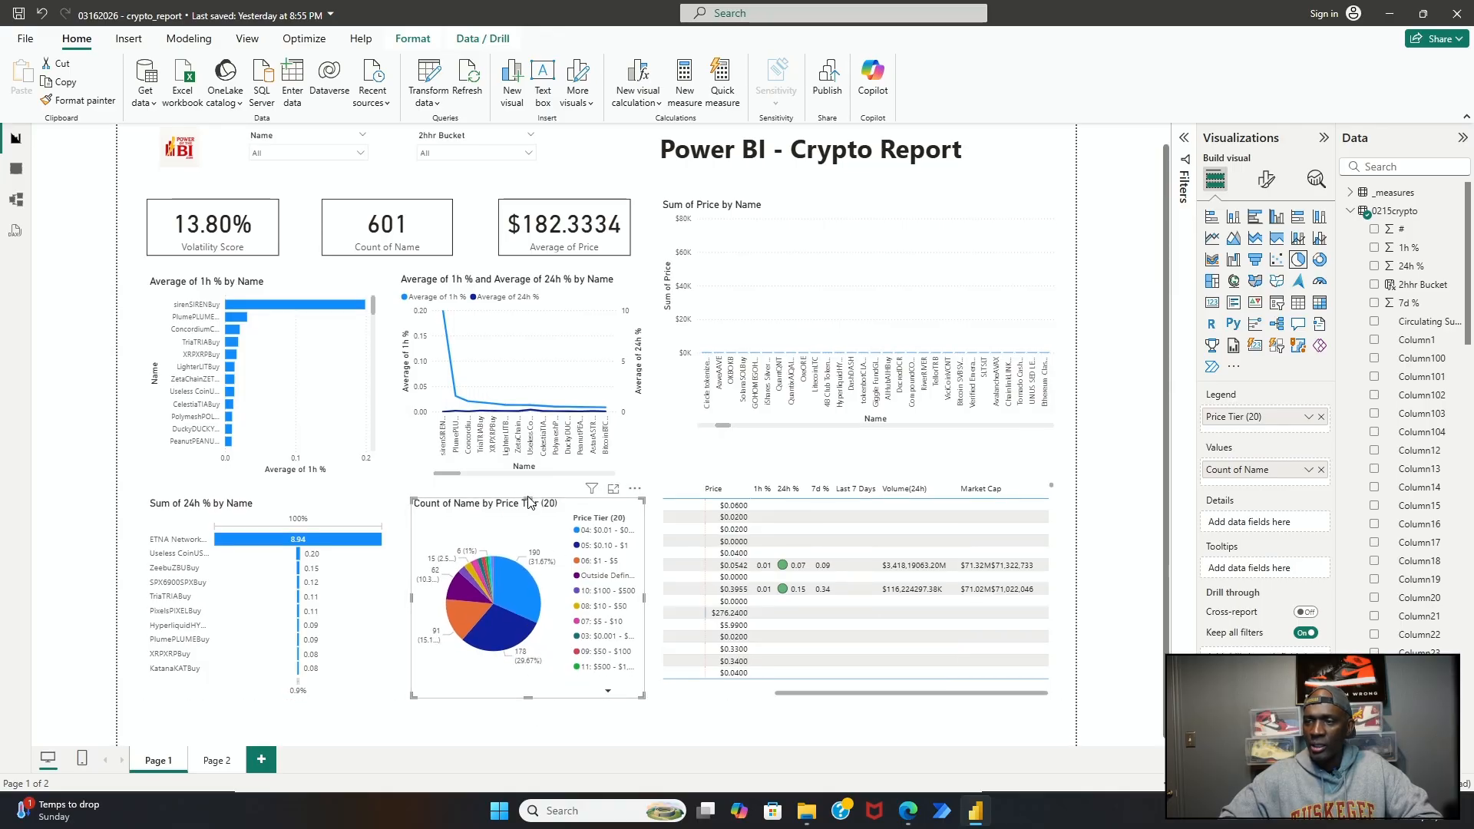
drag(528, 502, 528, 506)
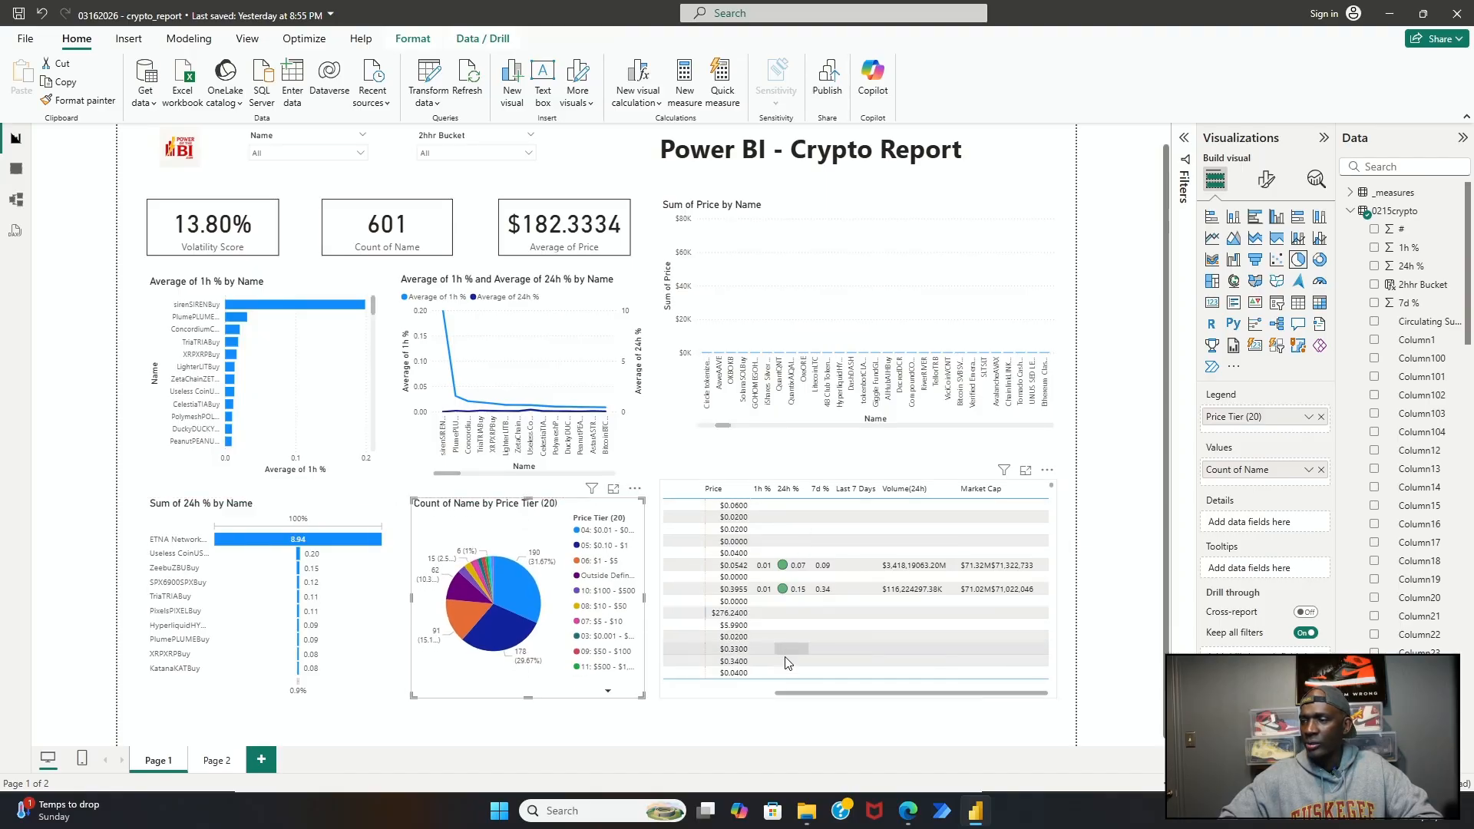
Step: Shorten the coin table from its top edge to line up with the funnel and pie chart
click(787, 697)
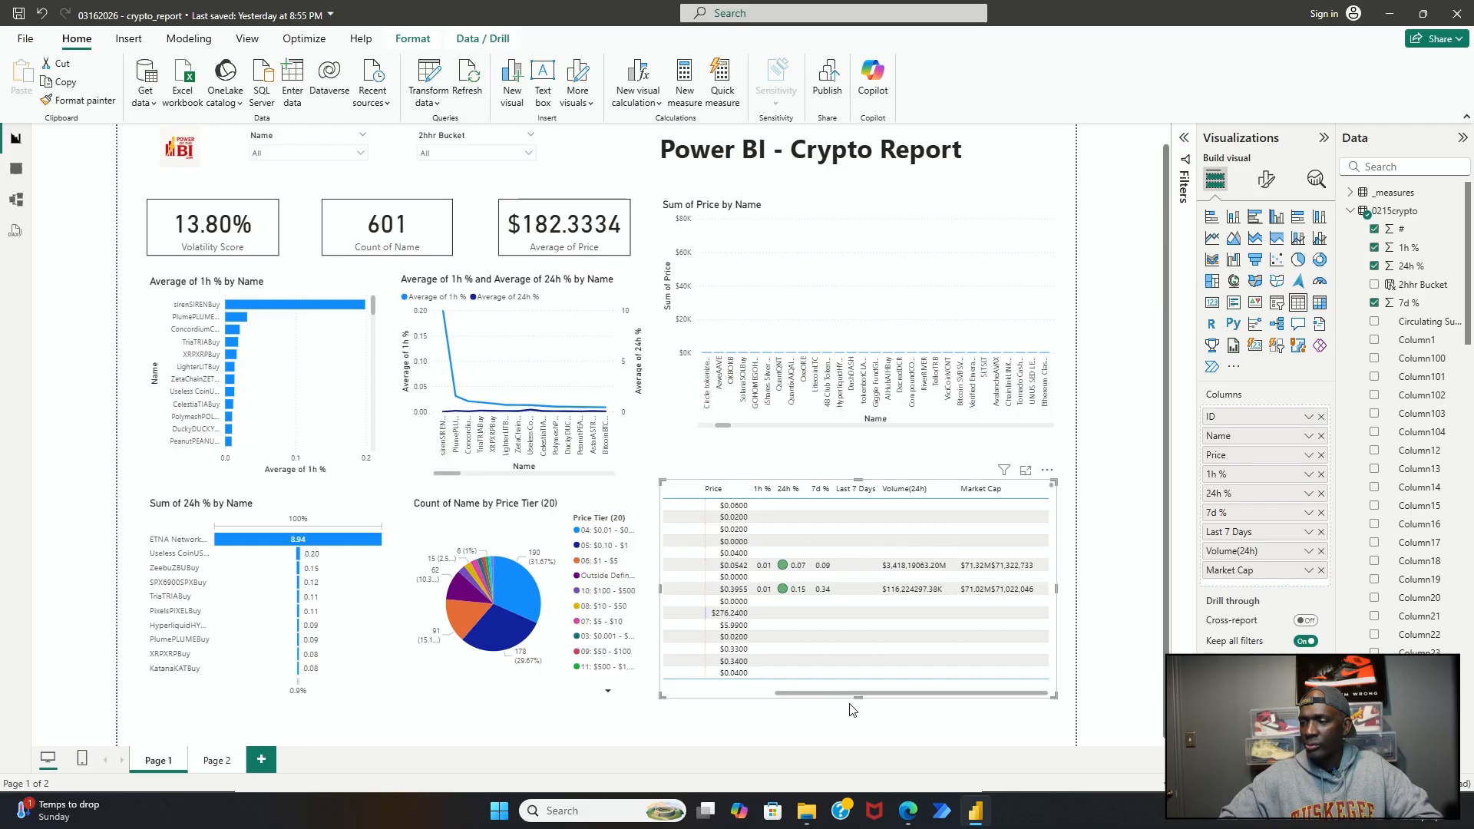
mouse_move(859, 699)
mouse_down()
mouse_move(859, 716)
mouse_move(861, 700)
mouse_up()
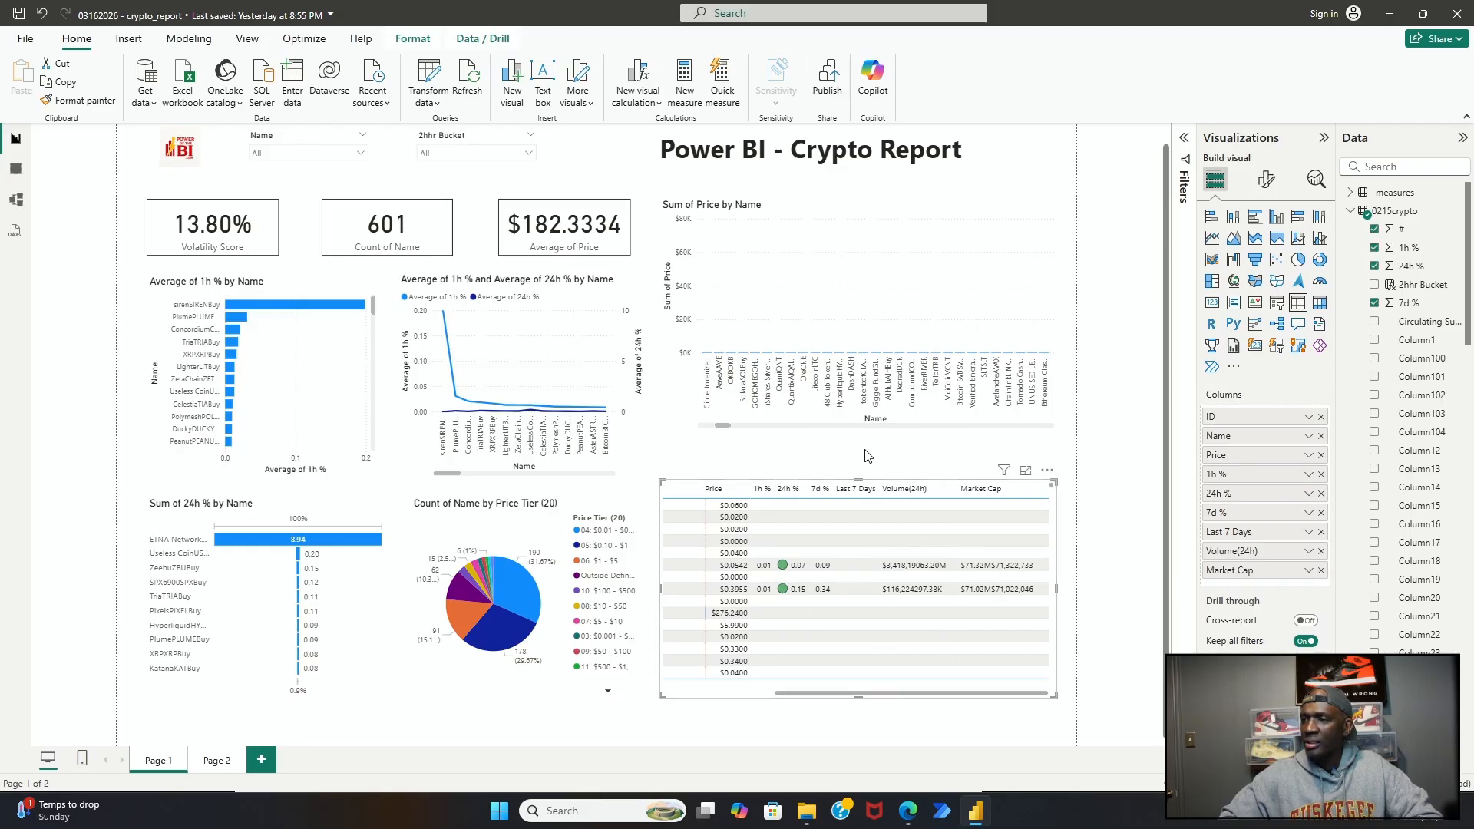
drag(861, 477, 857, 506)
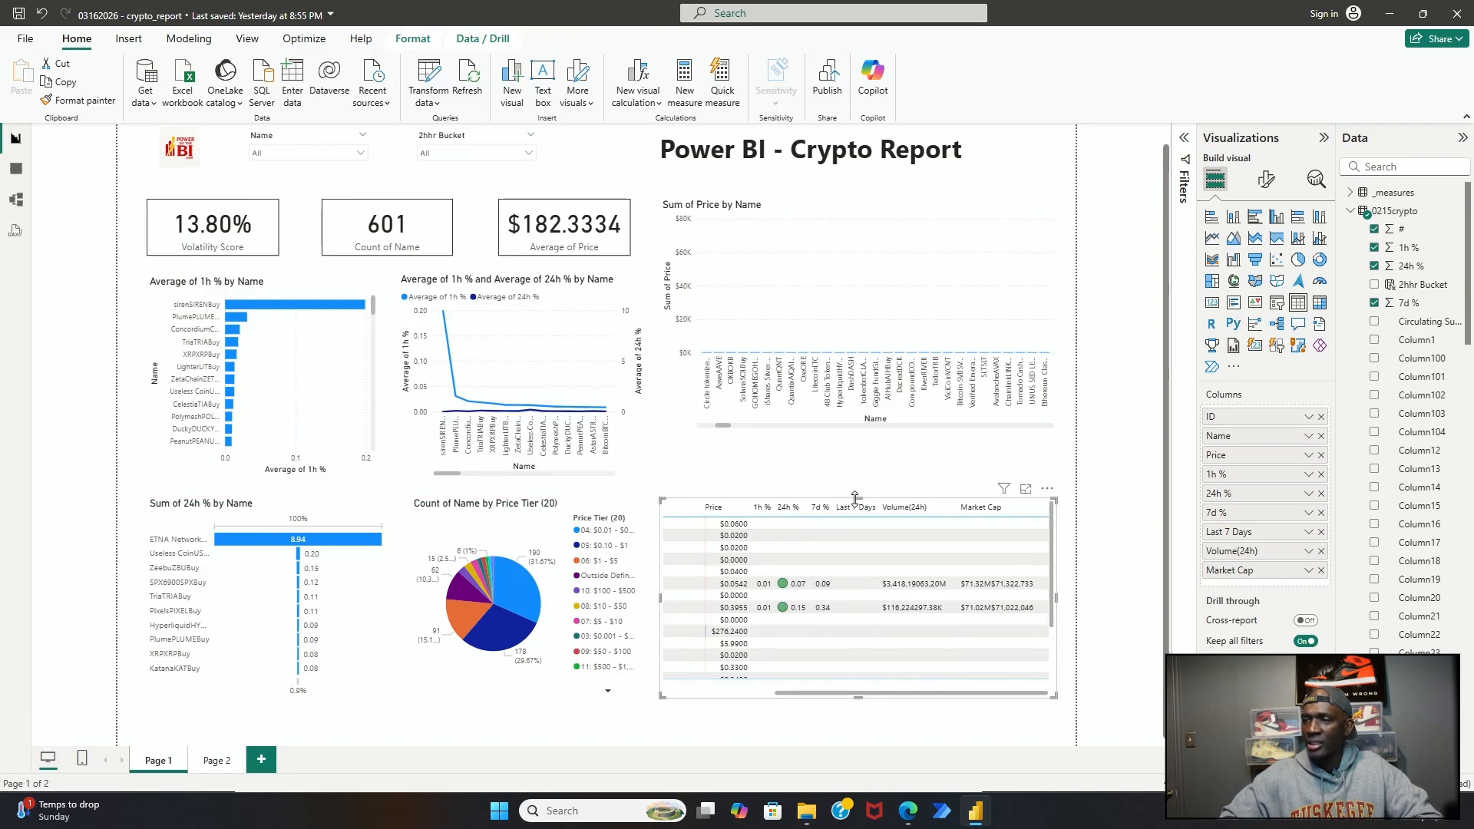
Step: Bring the Sum of Price chart back to its first bars and extend its lower edge level with the line chart's
click(751, 442)
scroll(757, 433, down, 3)
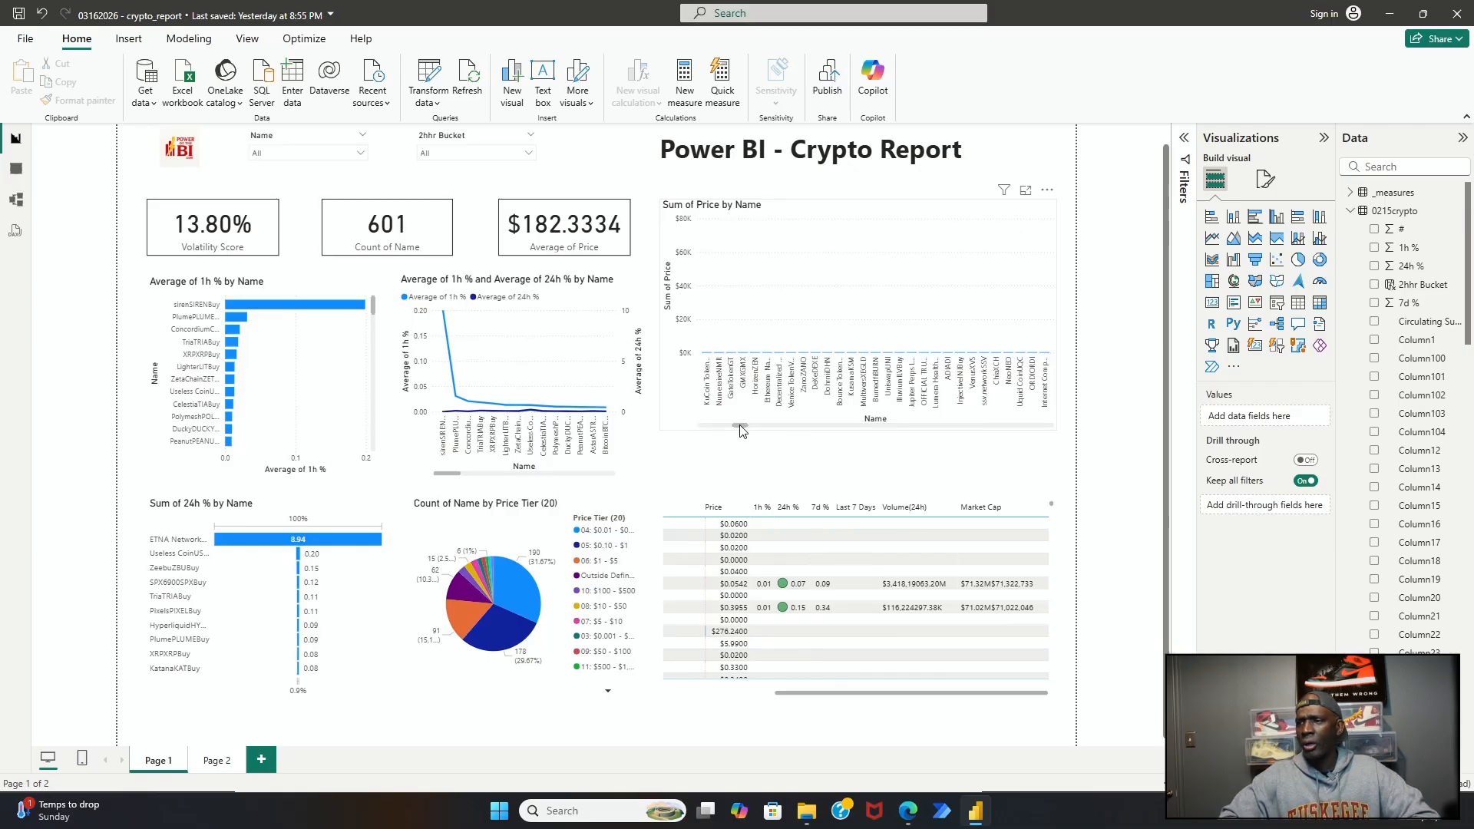
drag(739, 427, 704, 427)
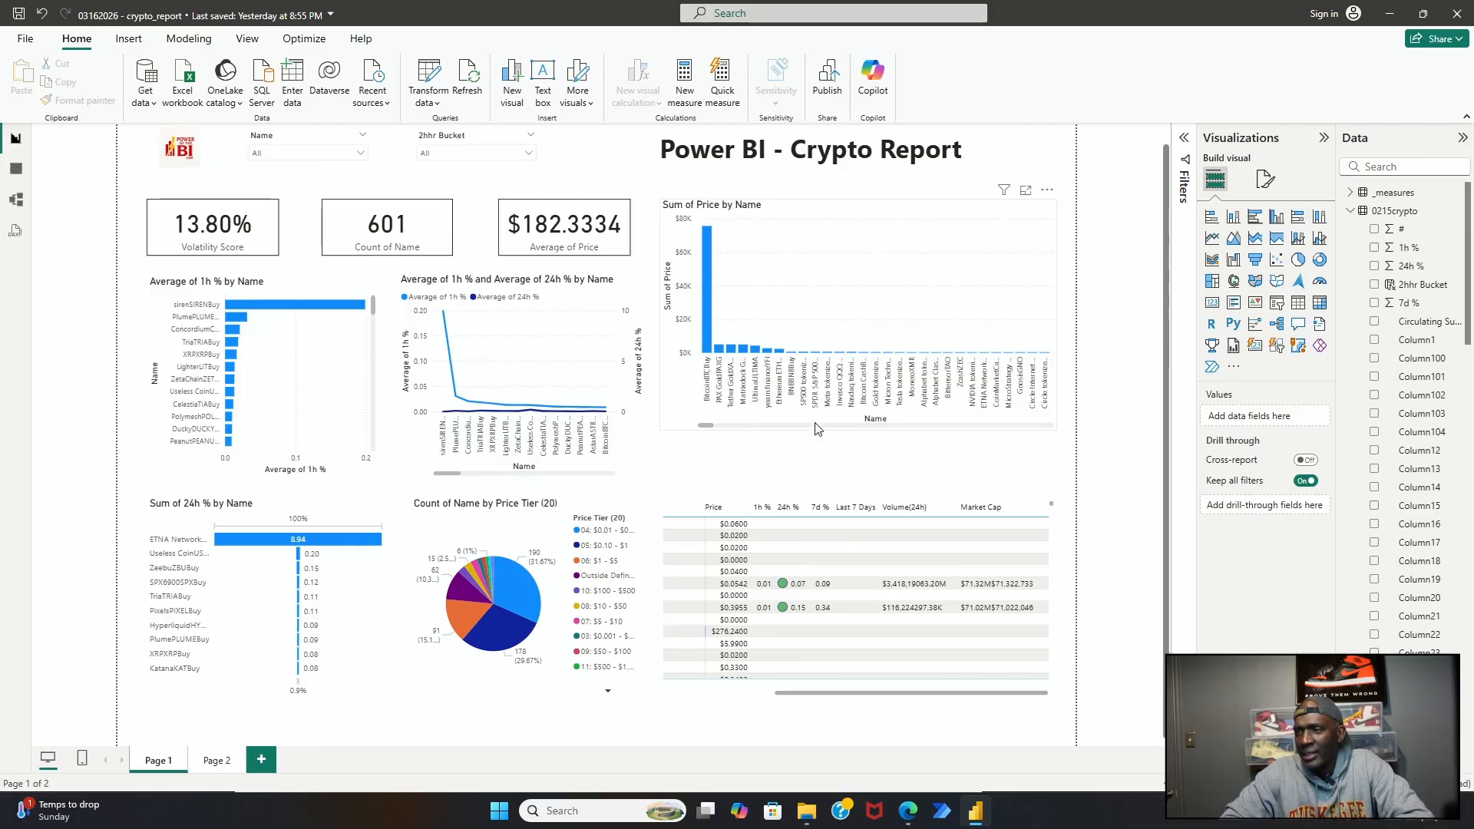
click(858, 436)
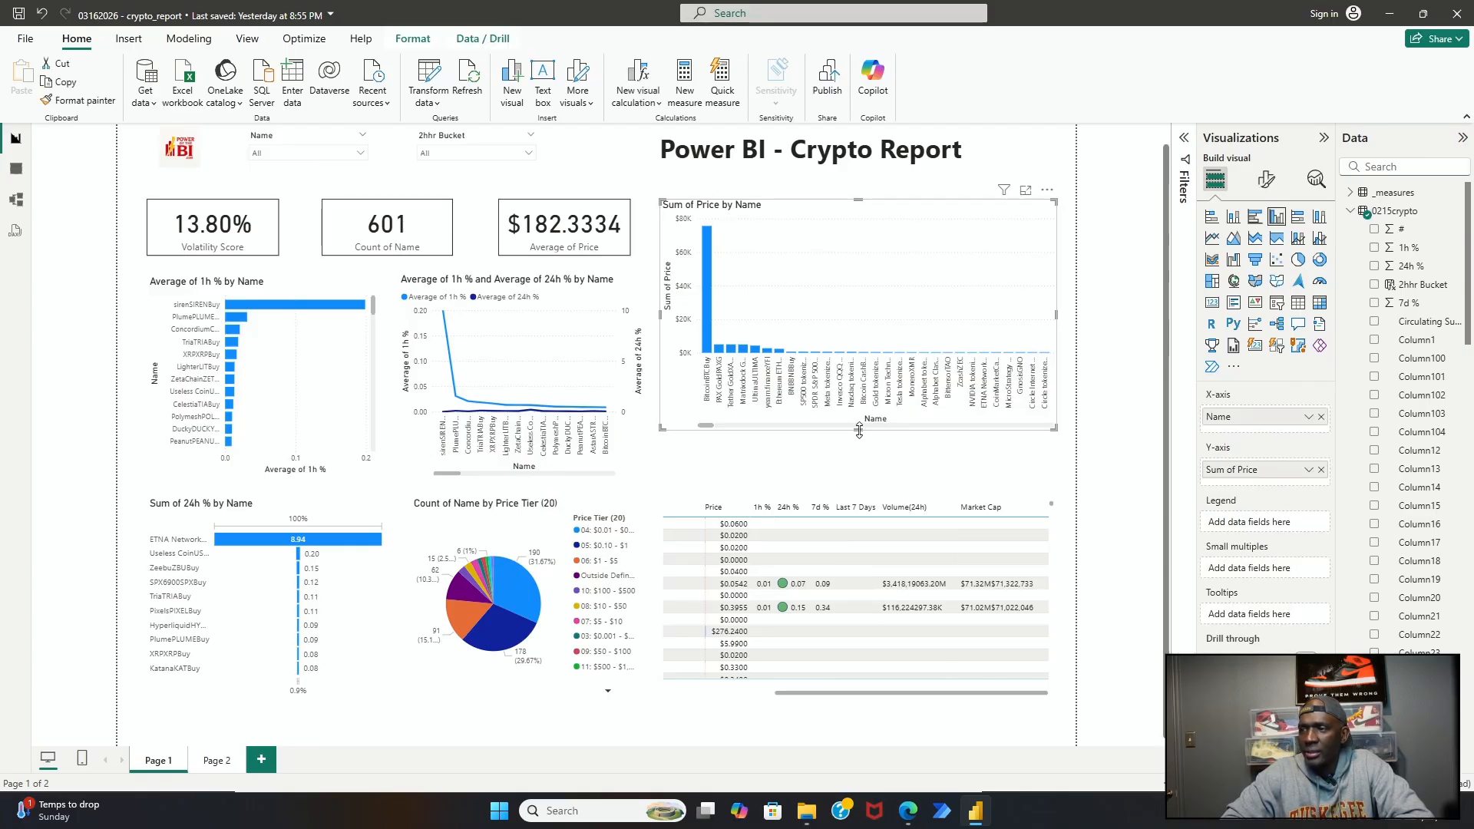
drag(859, 430, 864, 488)
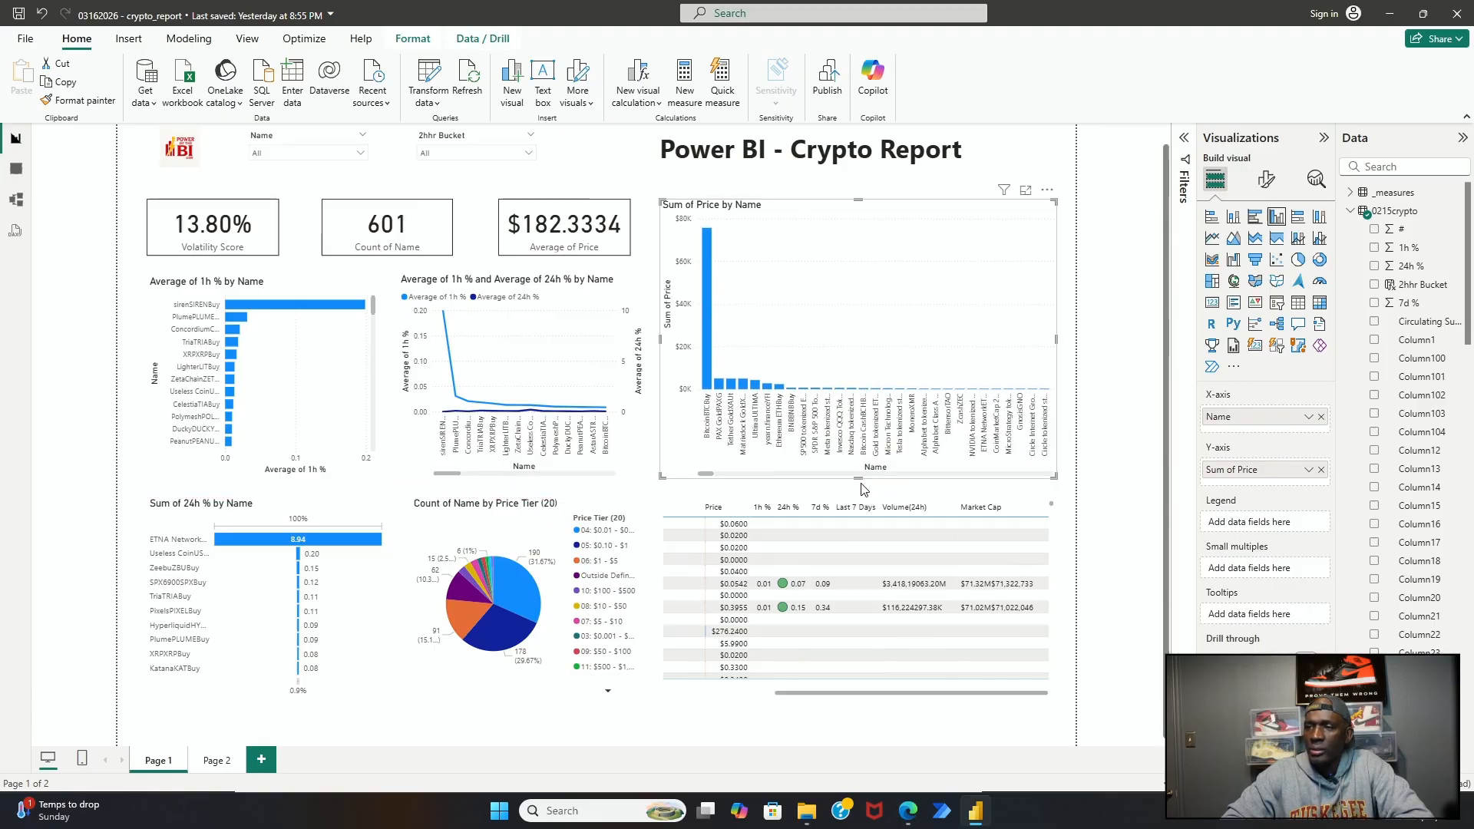
Step: Extend the Average of 1h % bar chart's lower edge slightly to line up with the line chart beside it
click(346, 475)
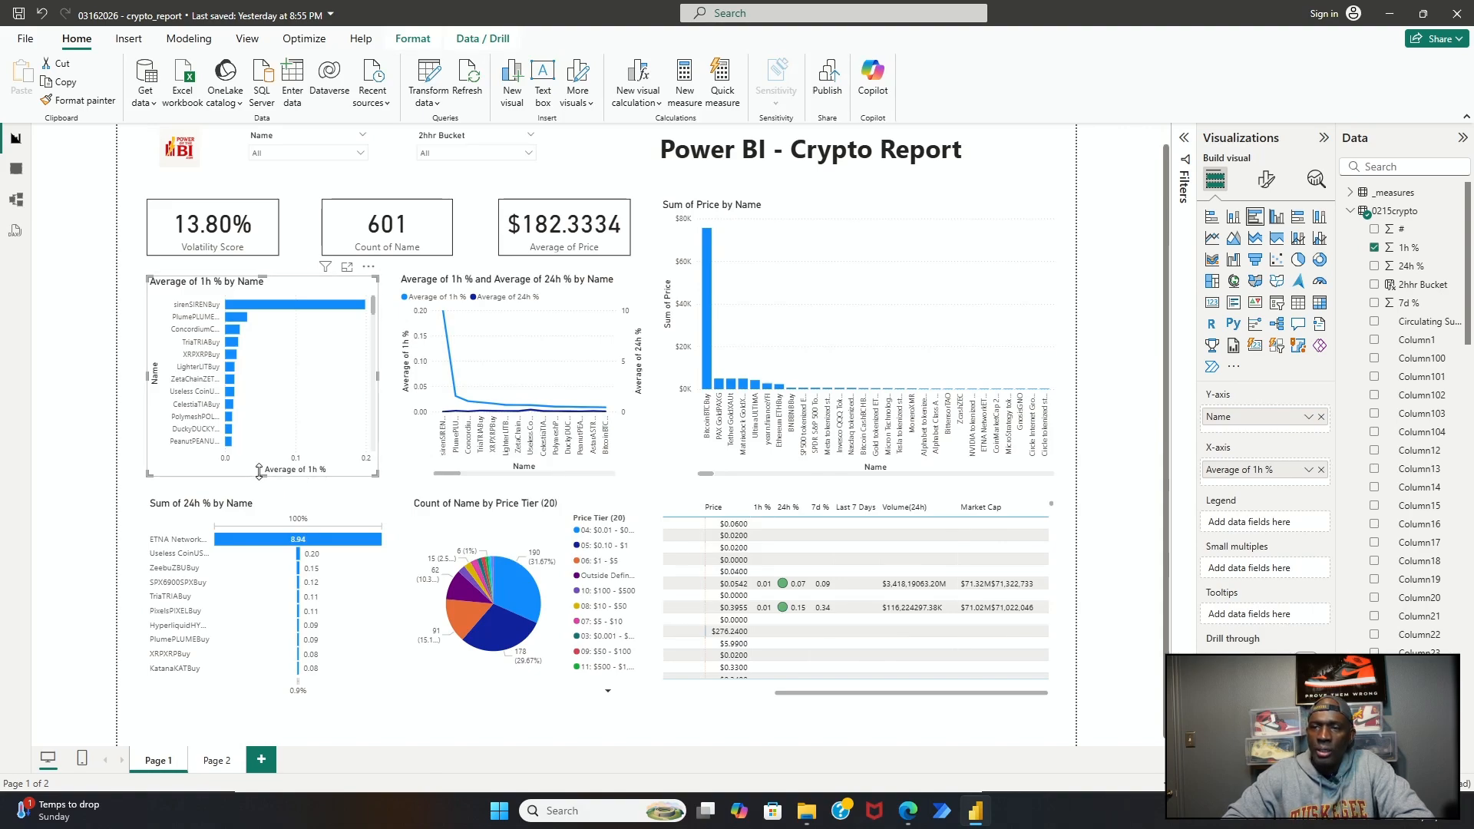
mouse_move(258, 473)
mouse_down()
mouse_move(257, 497)
mouse_move(266, 474)
mouse_up()
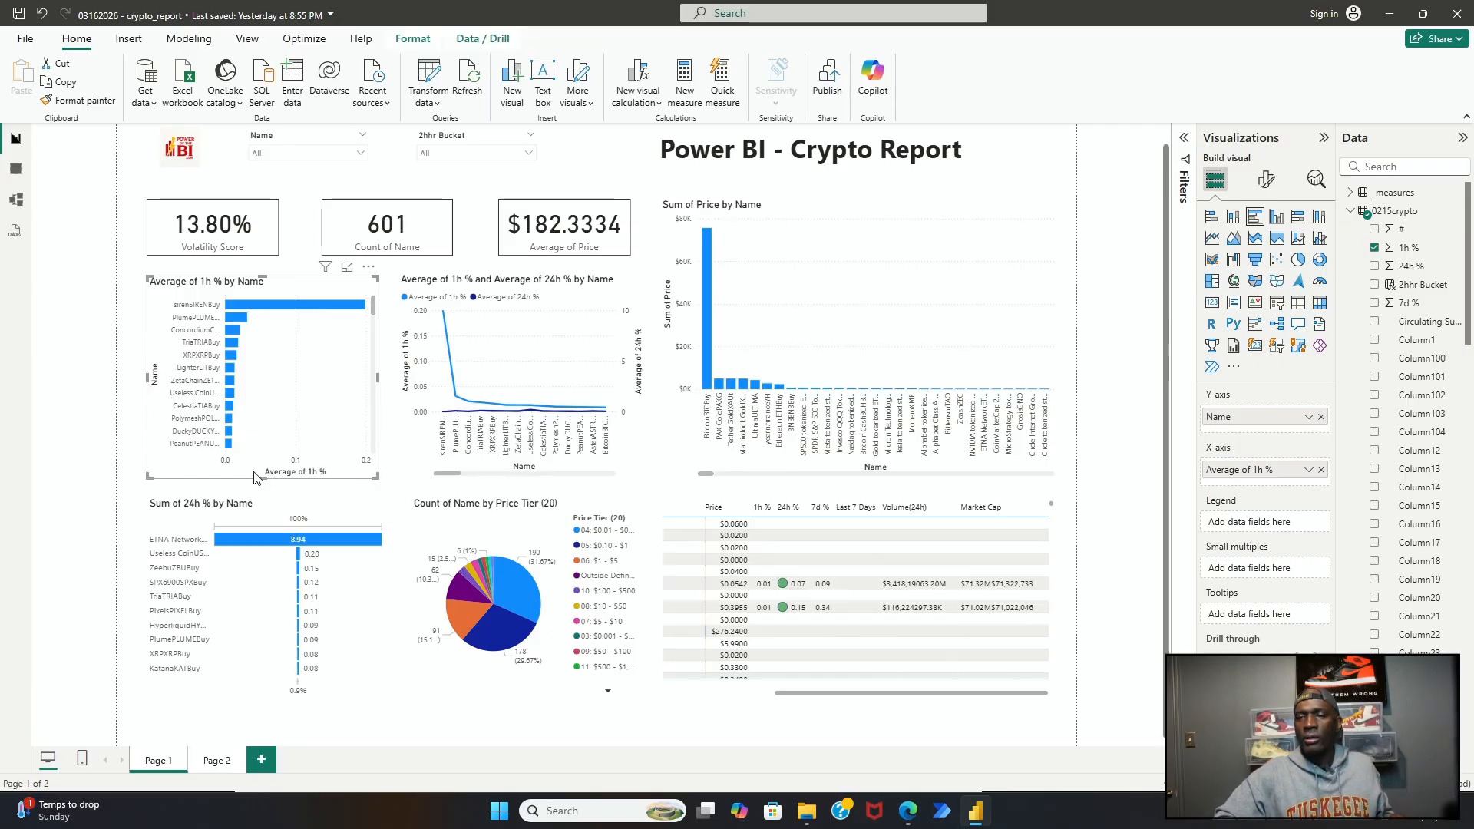
click(142, 536)
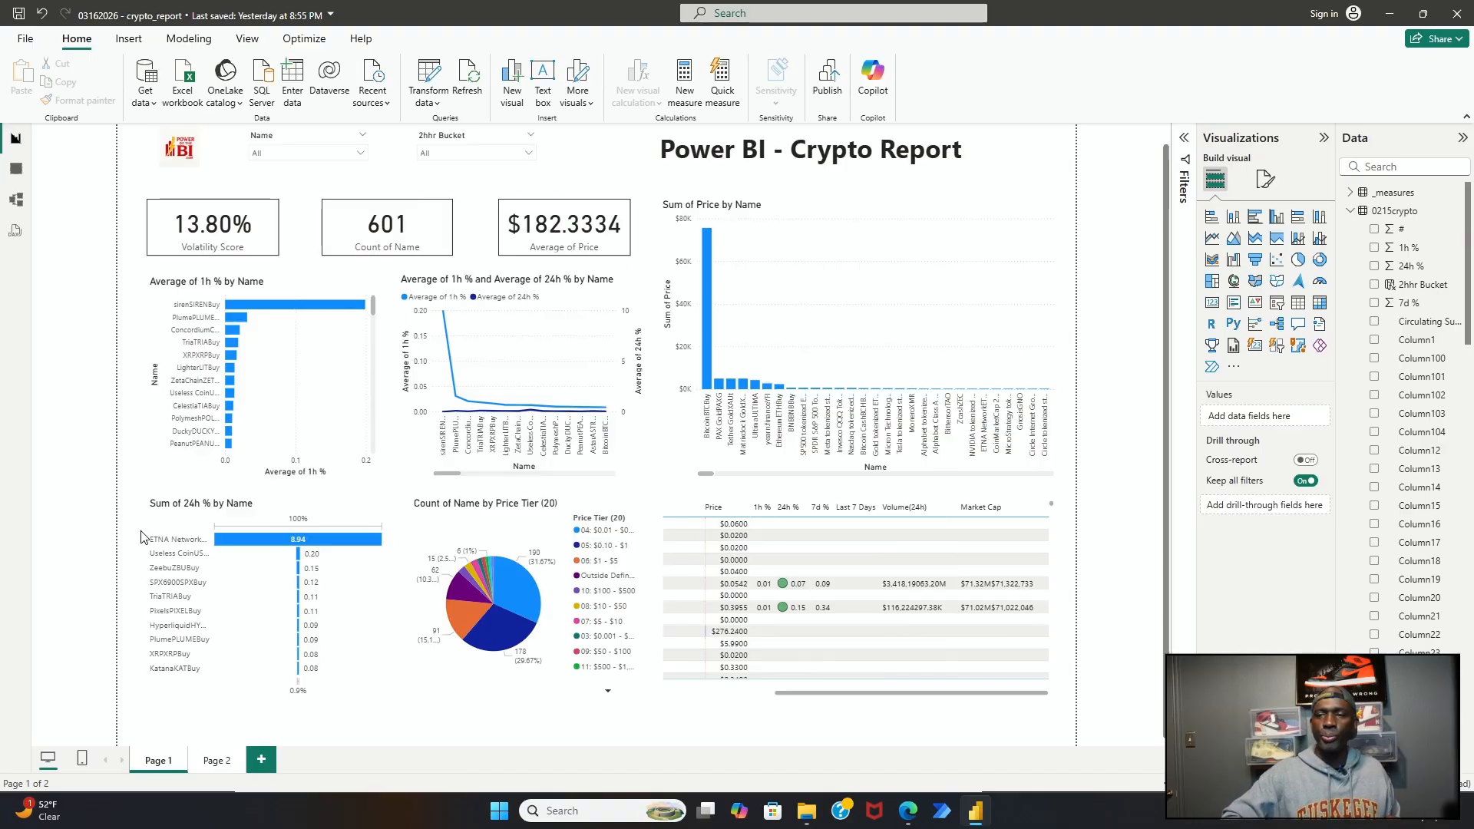
Step: Turn on the visual border for the Average of 1h % by Name bar chart
click(191, 483)
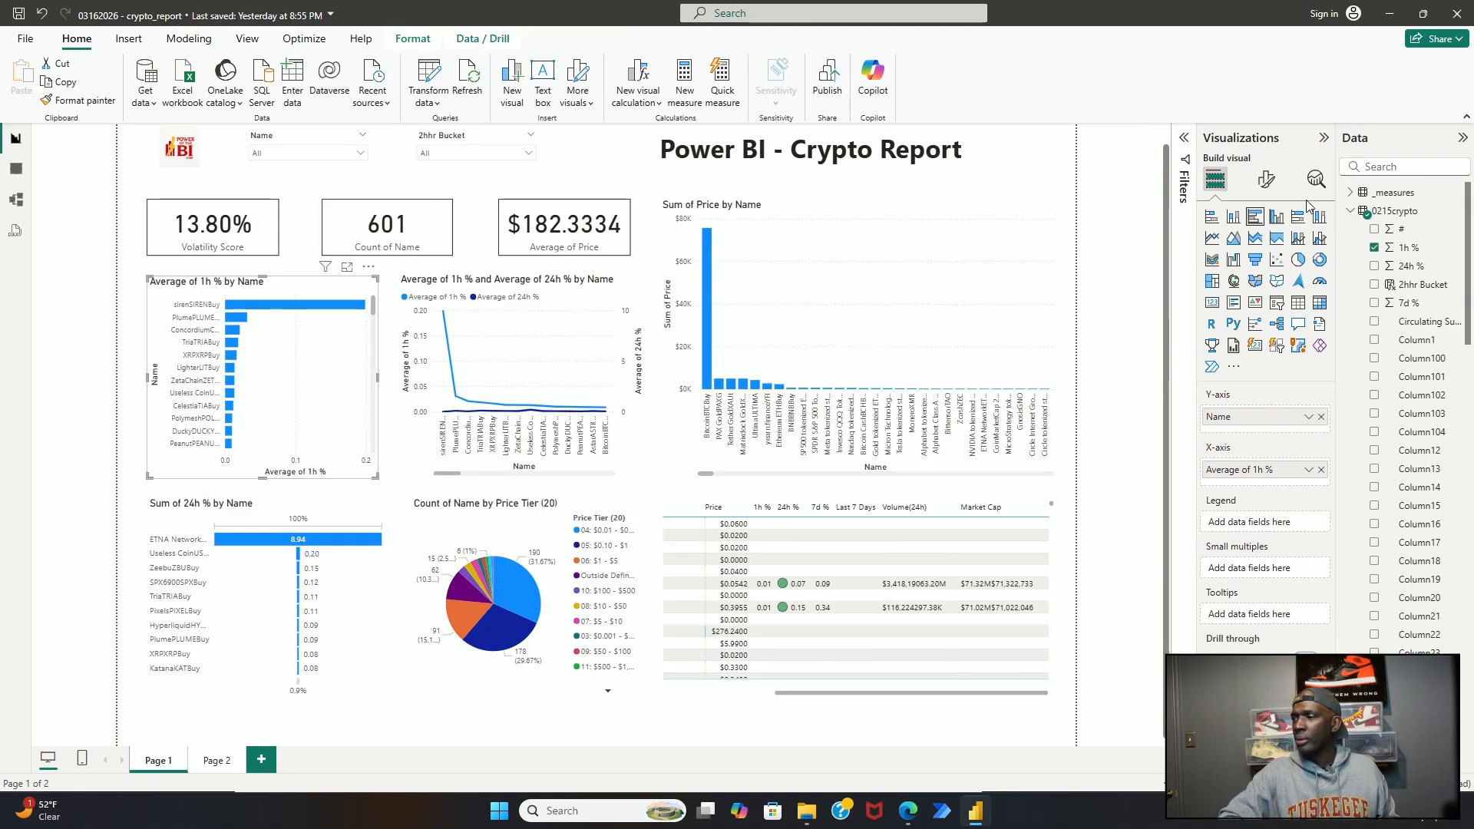
click(1266, 180)
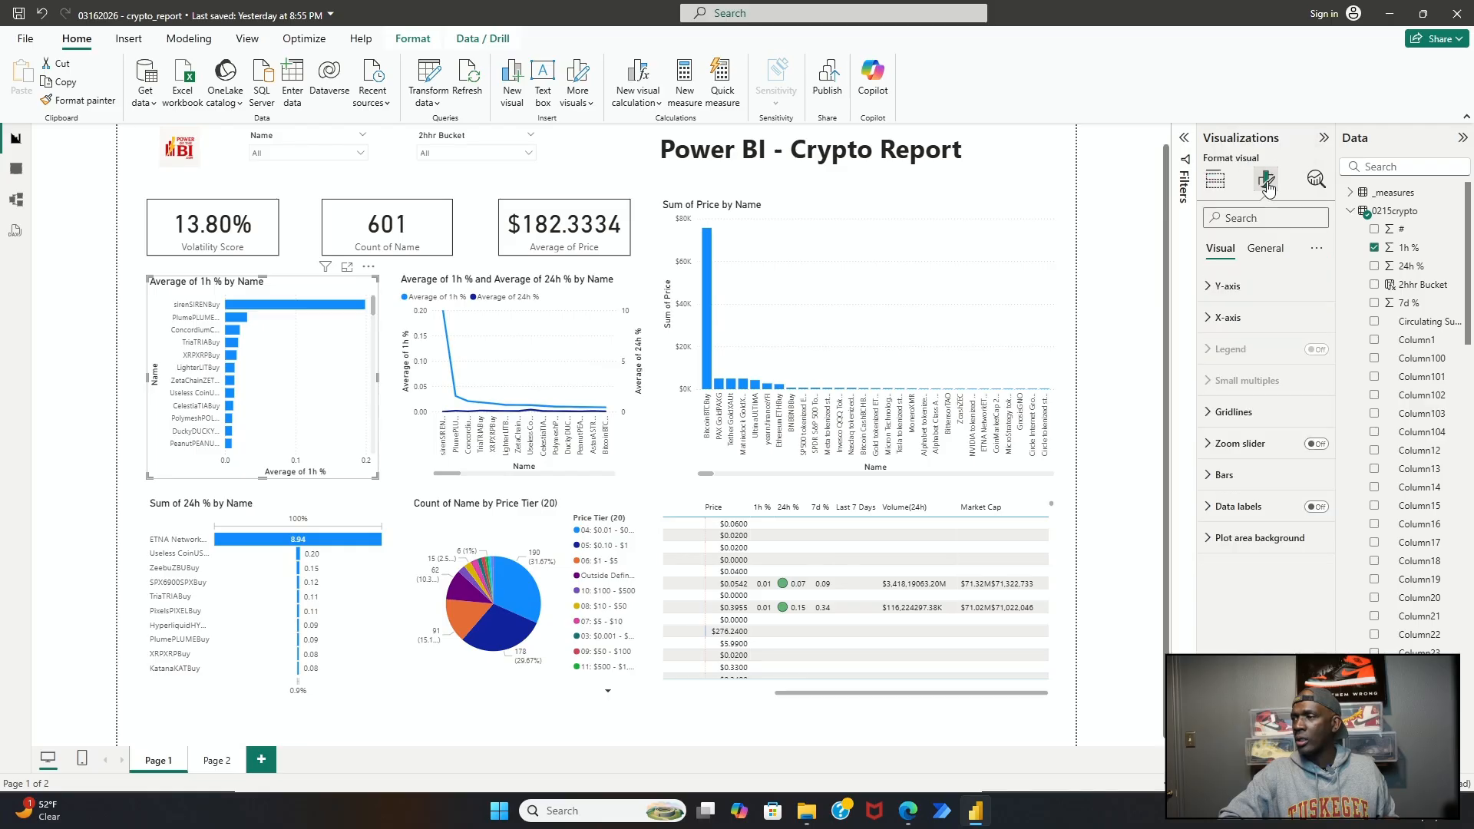
click(1265, 249)
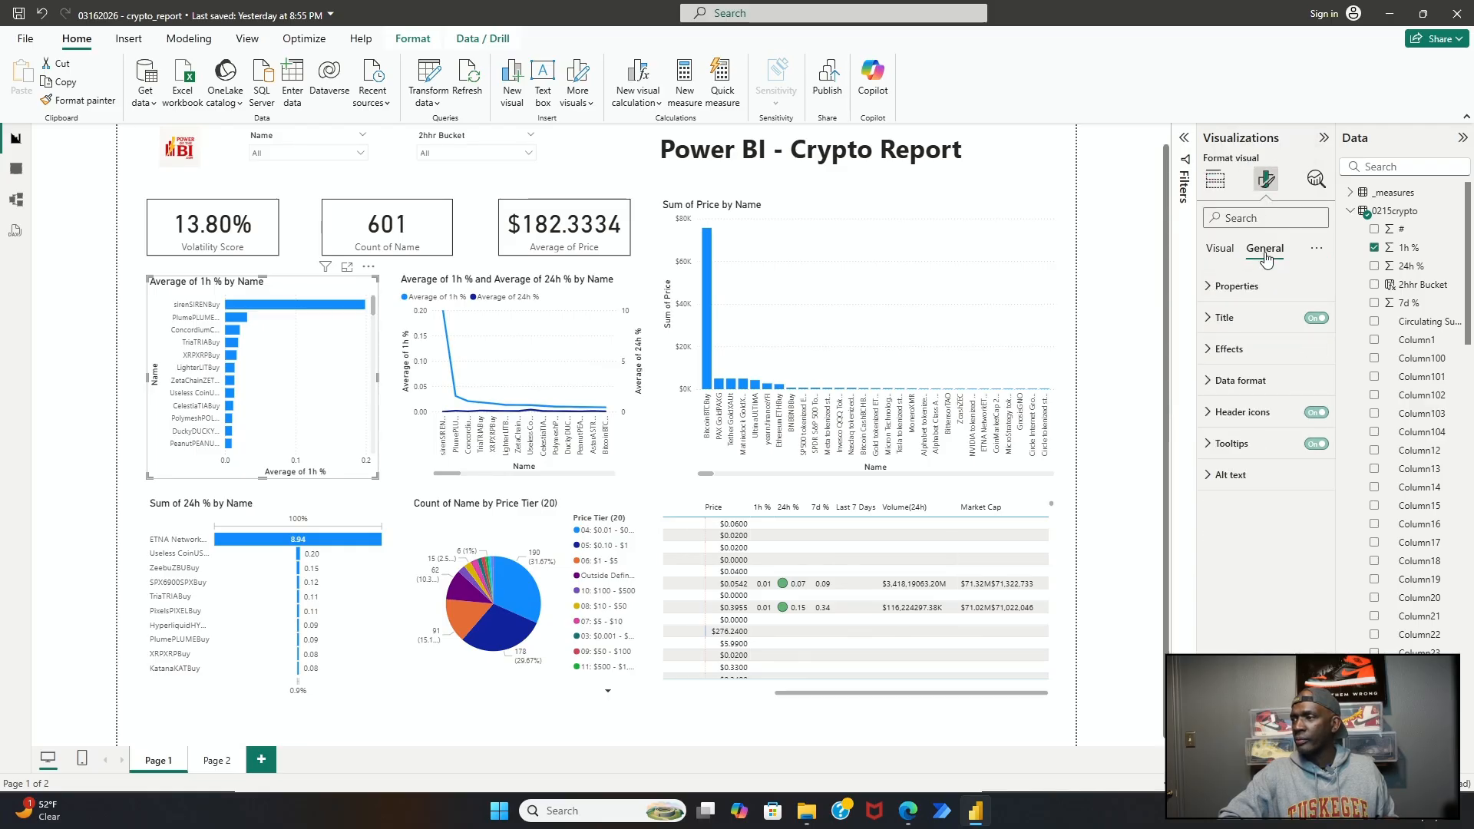
click(1244, 351)
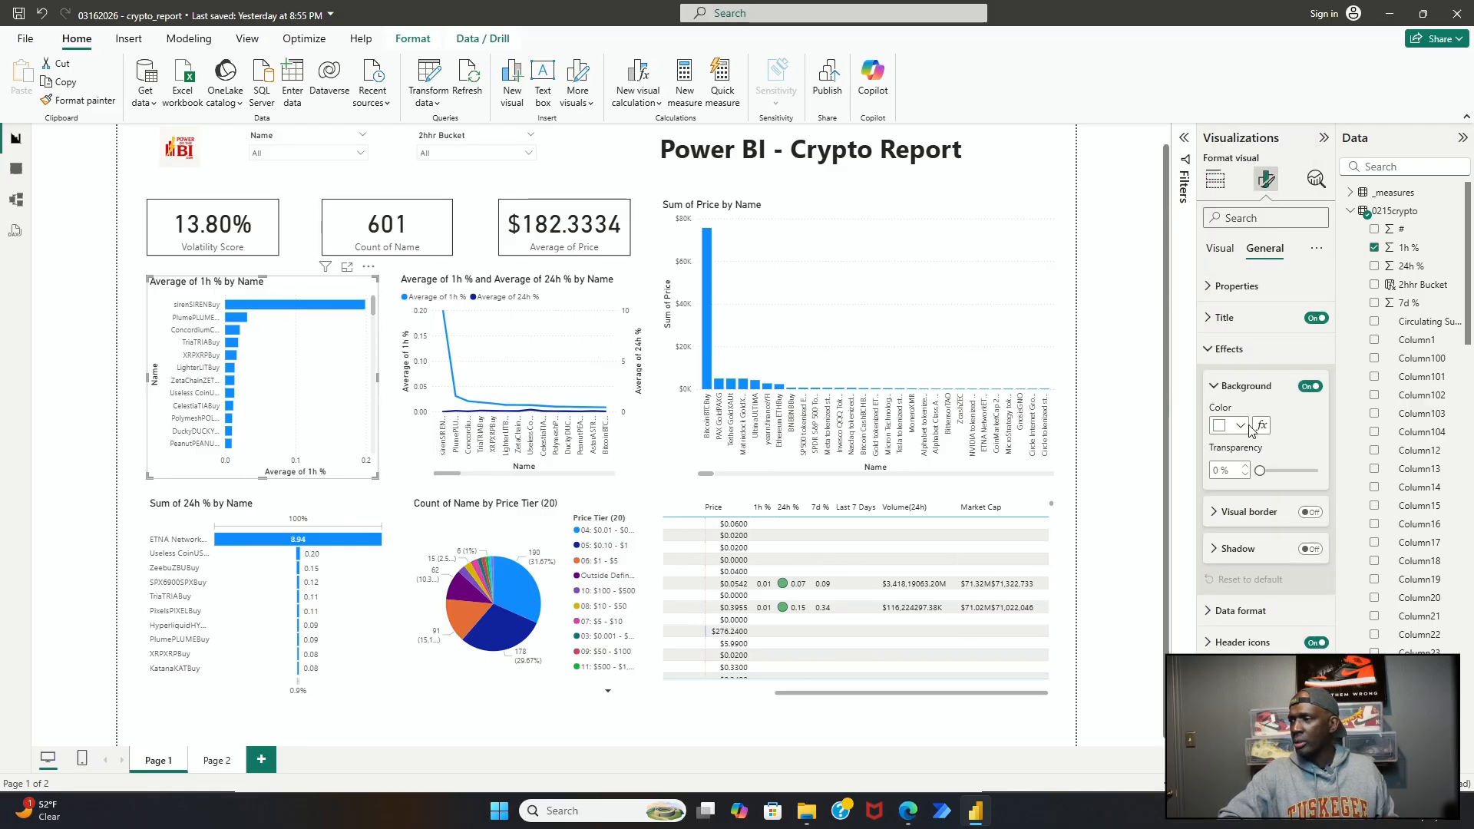
click(1318, 513)
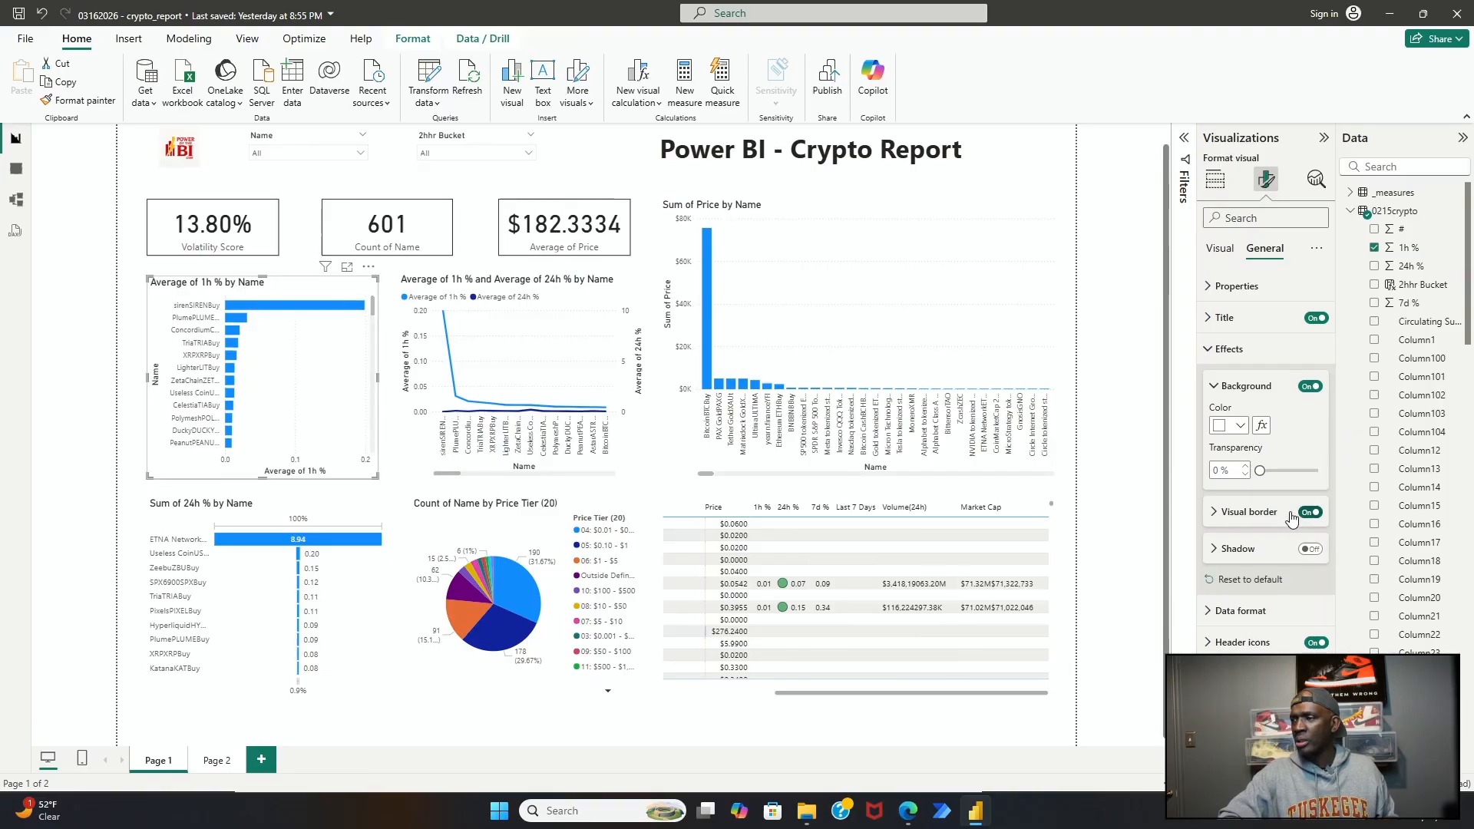
Step: Turn on the visual border for the 1h % and 24h % line chart and the Sum of Price by Name chart
click(635, 313)
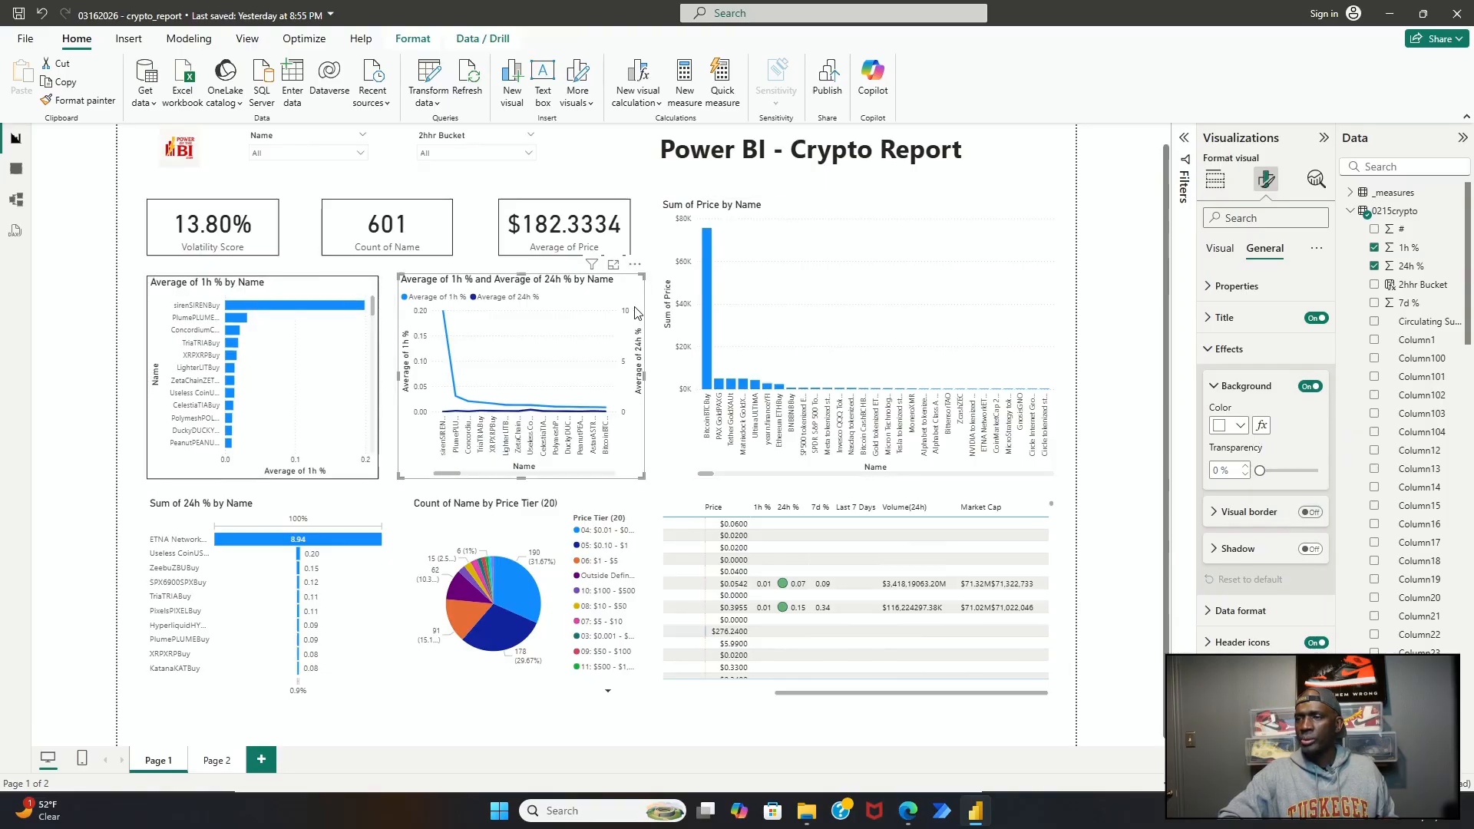
click(1310, 512)
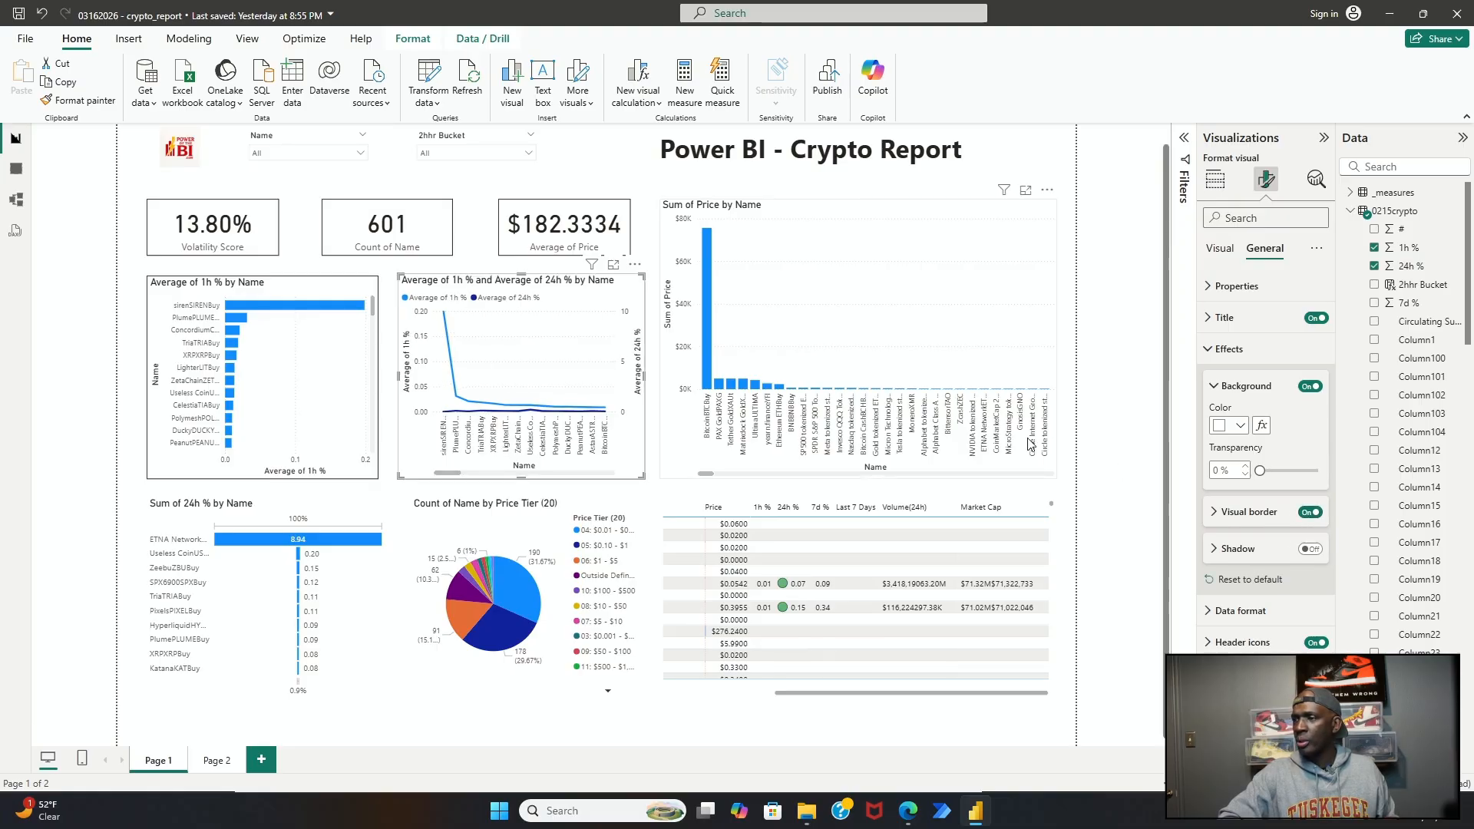
click(1031, 466)
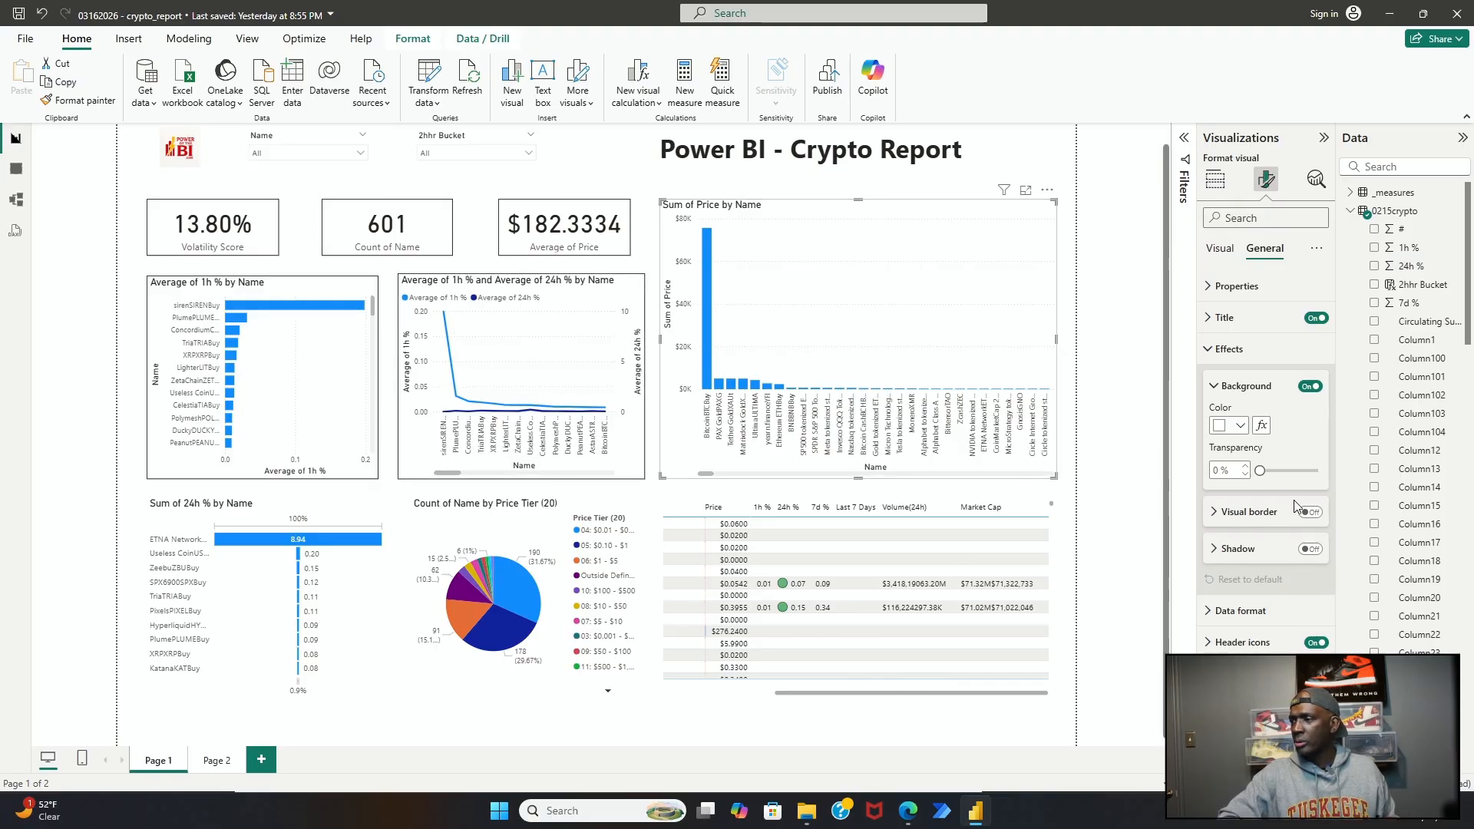
click(1314, 513)
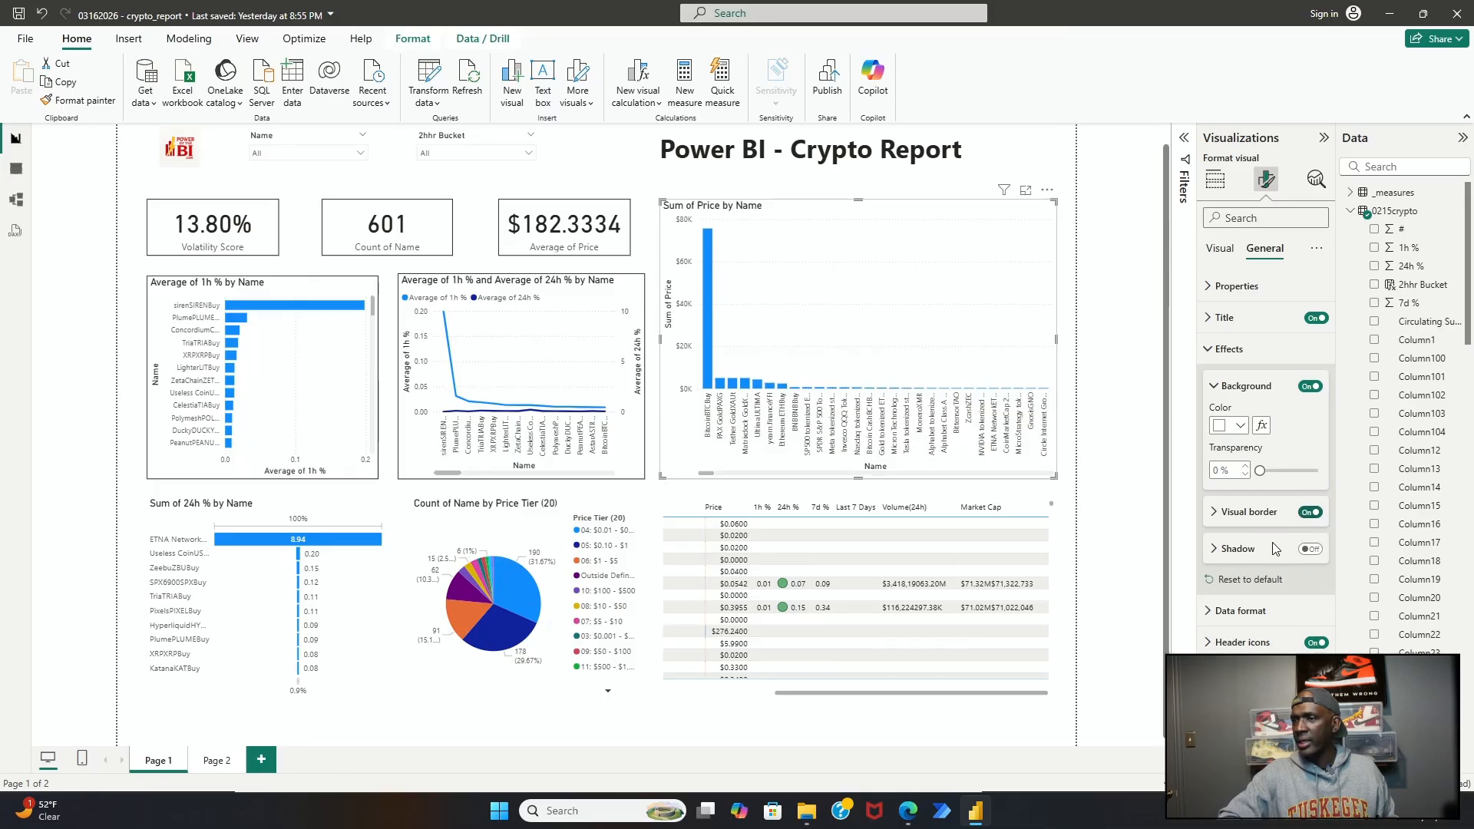
Step: Turn on the visual border for the coin table, the Price Tier pie chart and the Sum of 24h % funnel
click(1052, 662)
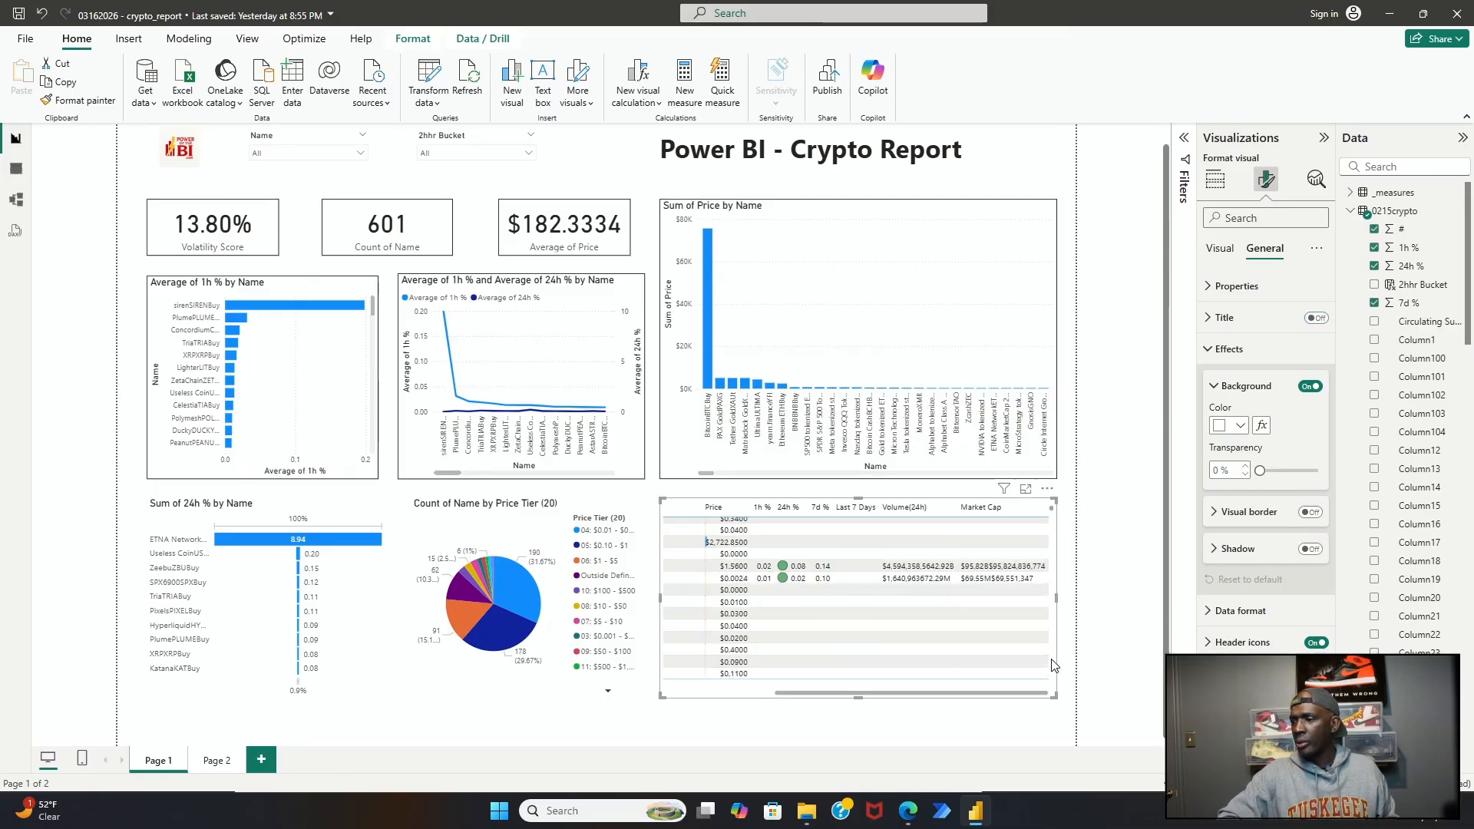
click(1311, 512)
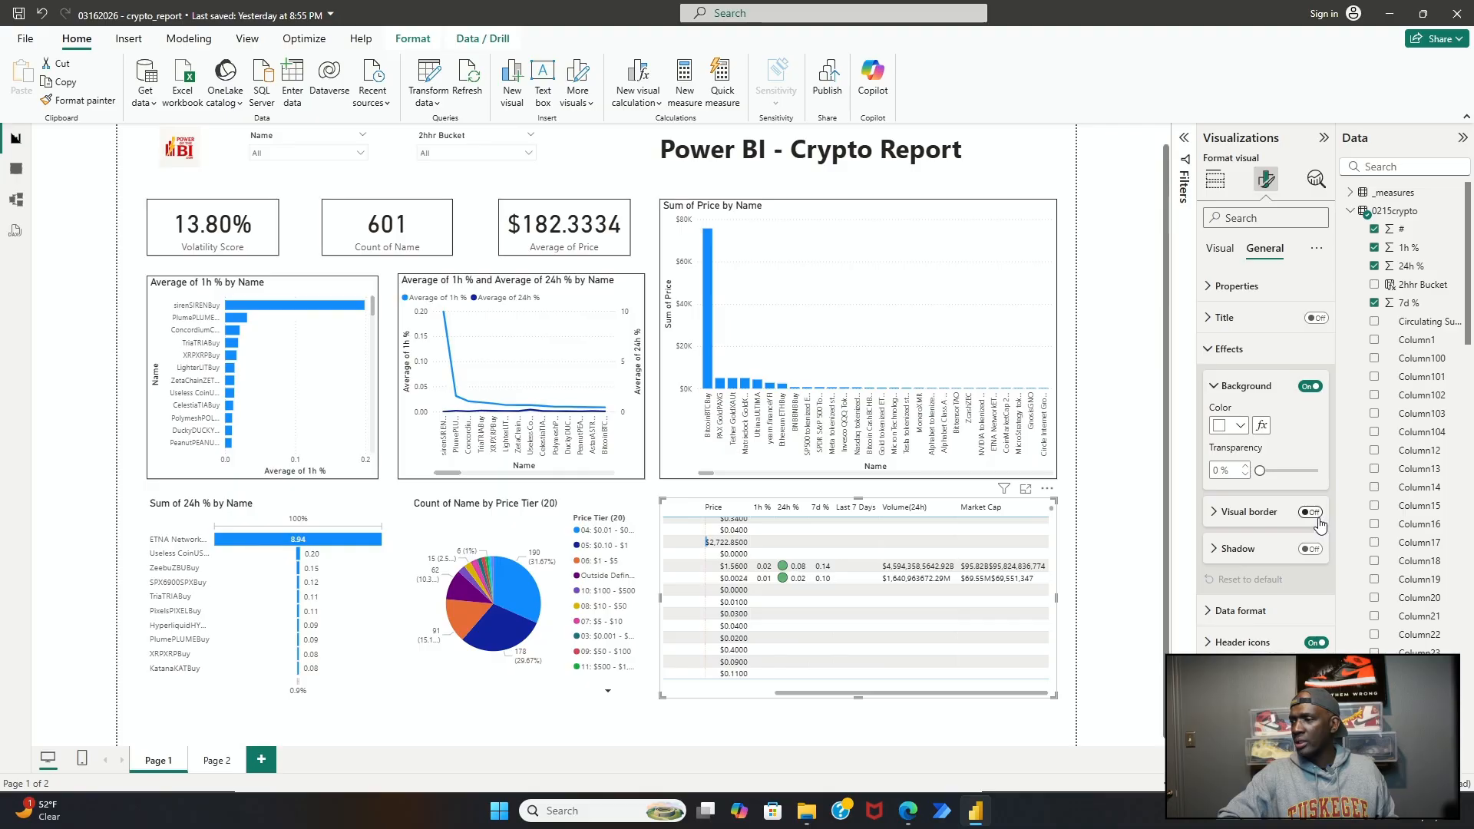
click(618, 694)
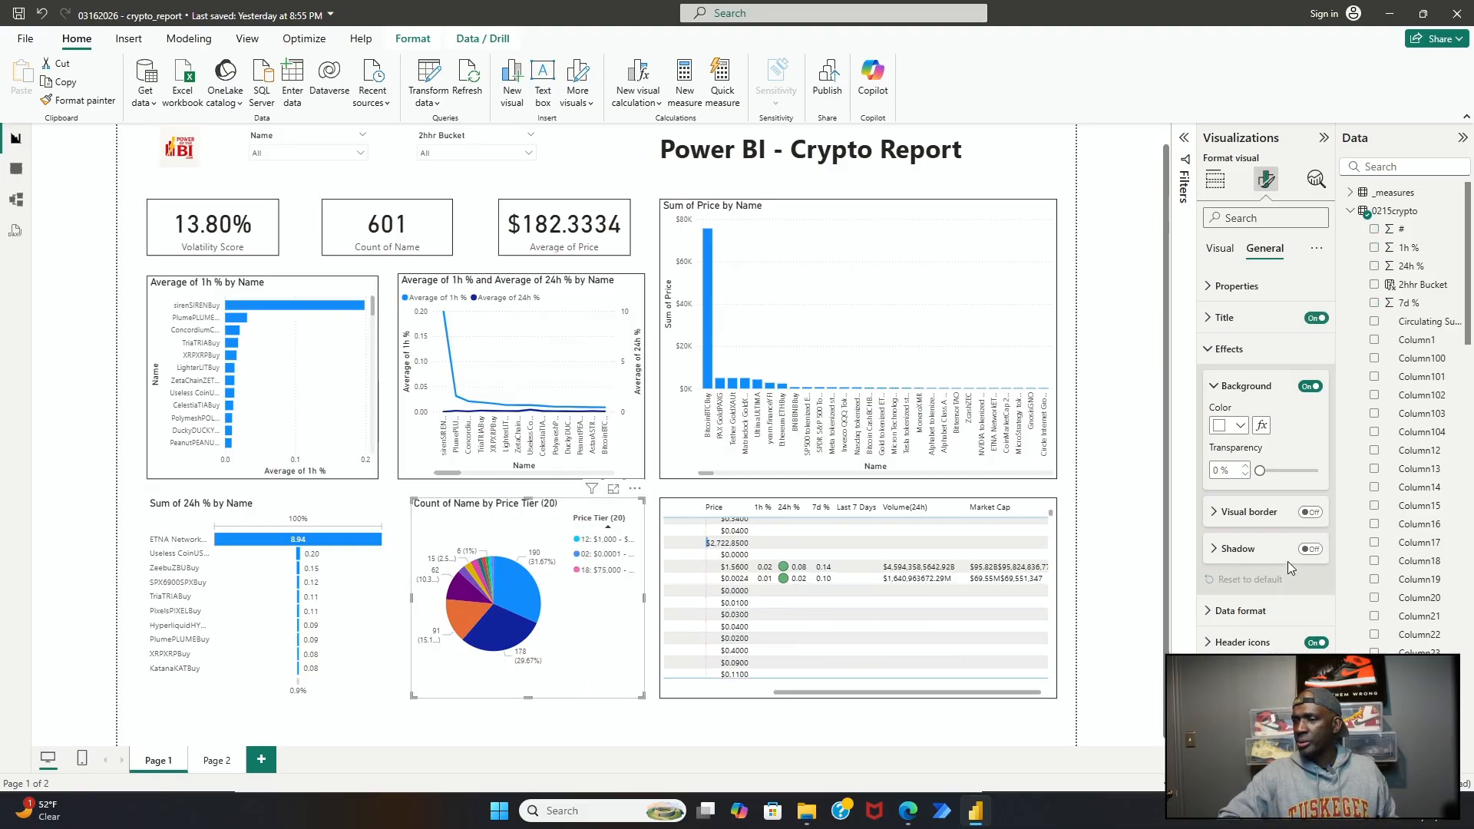
click(1313, 515)
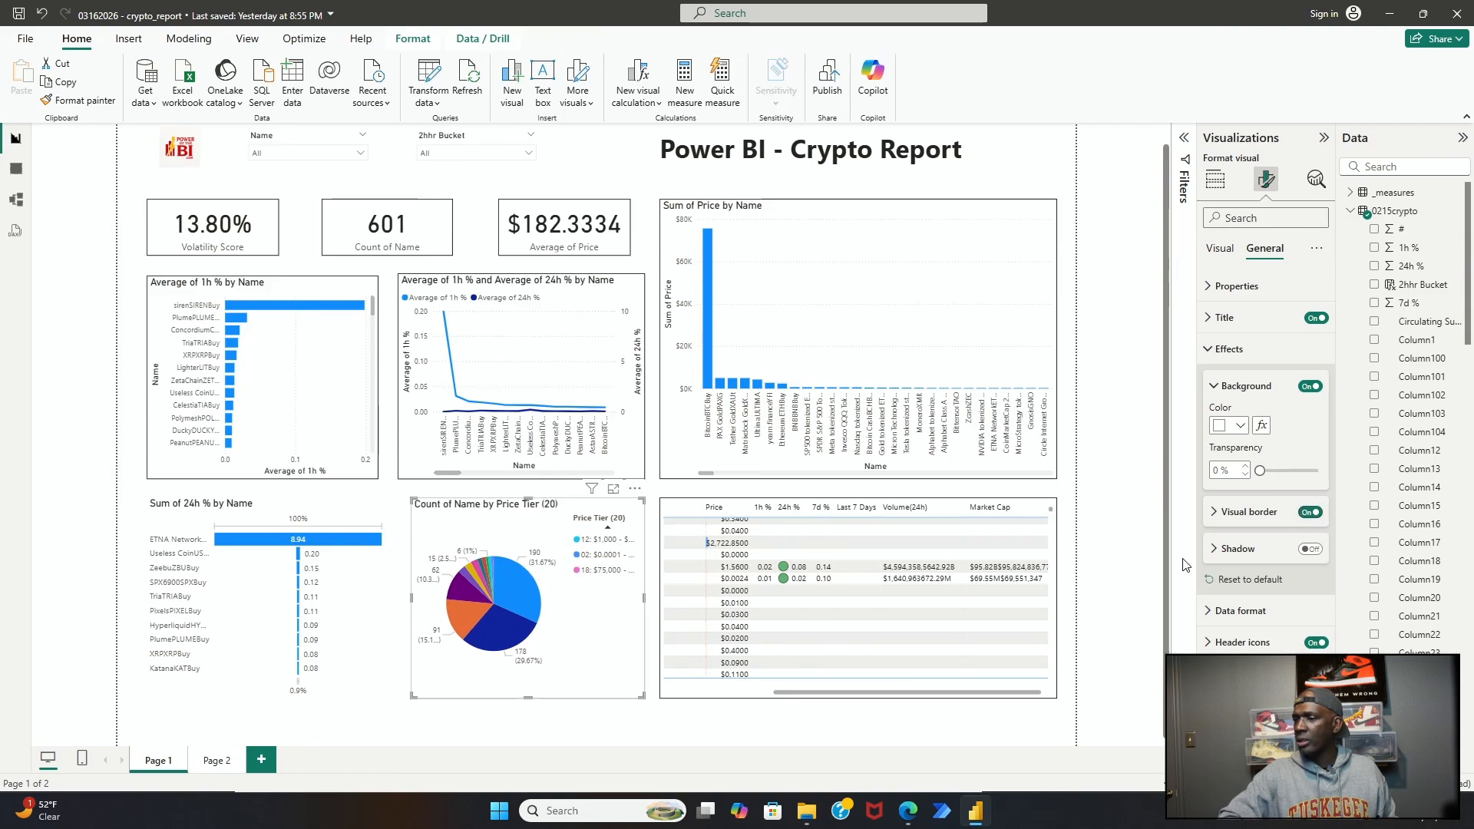
click(358, 695)
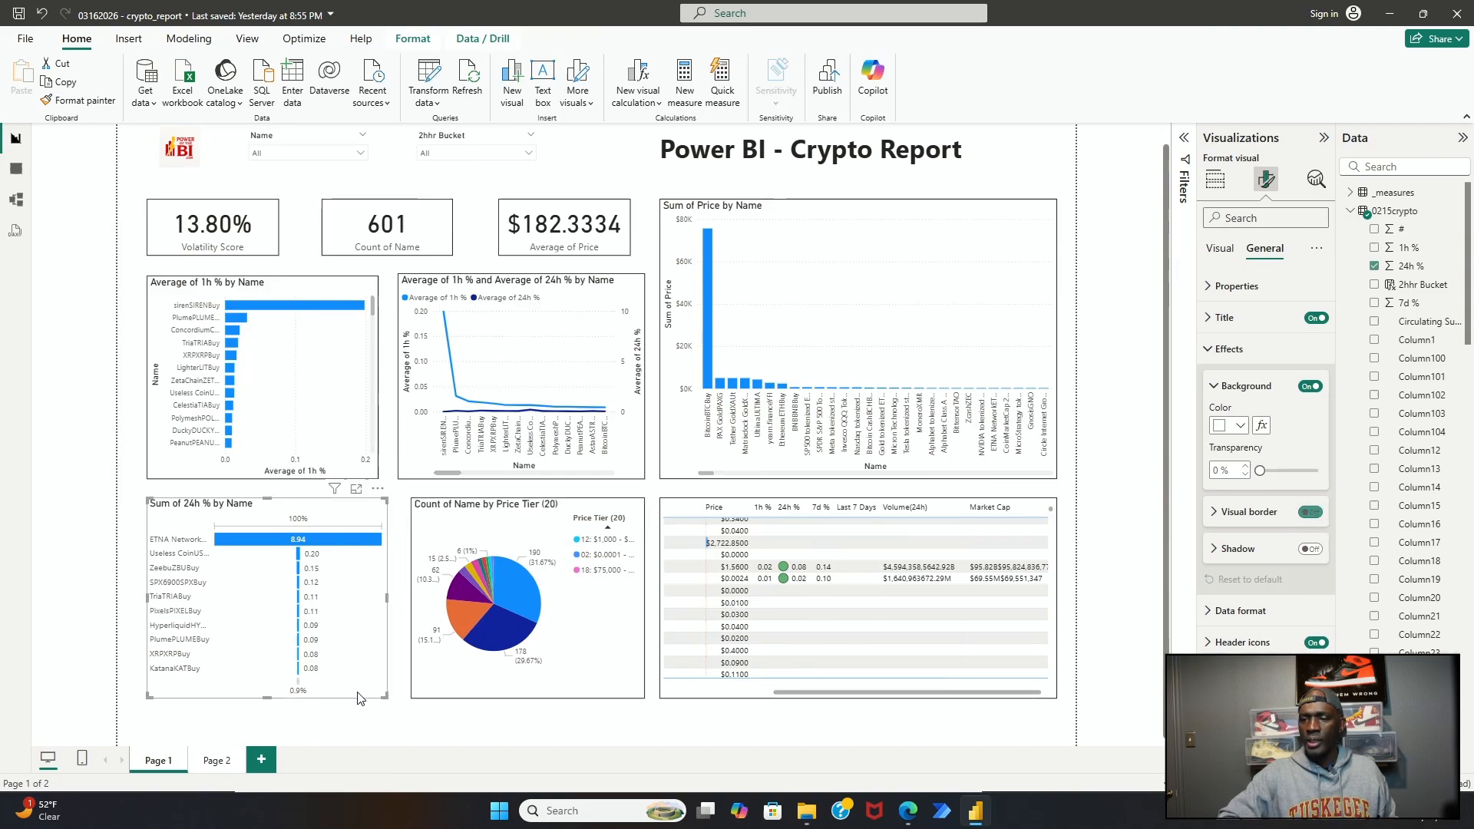
click(1317, 519)
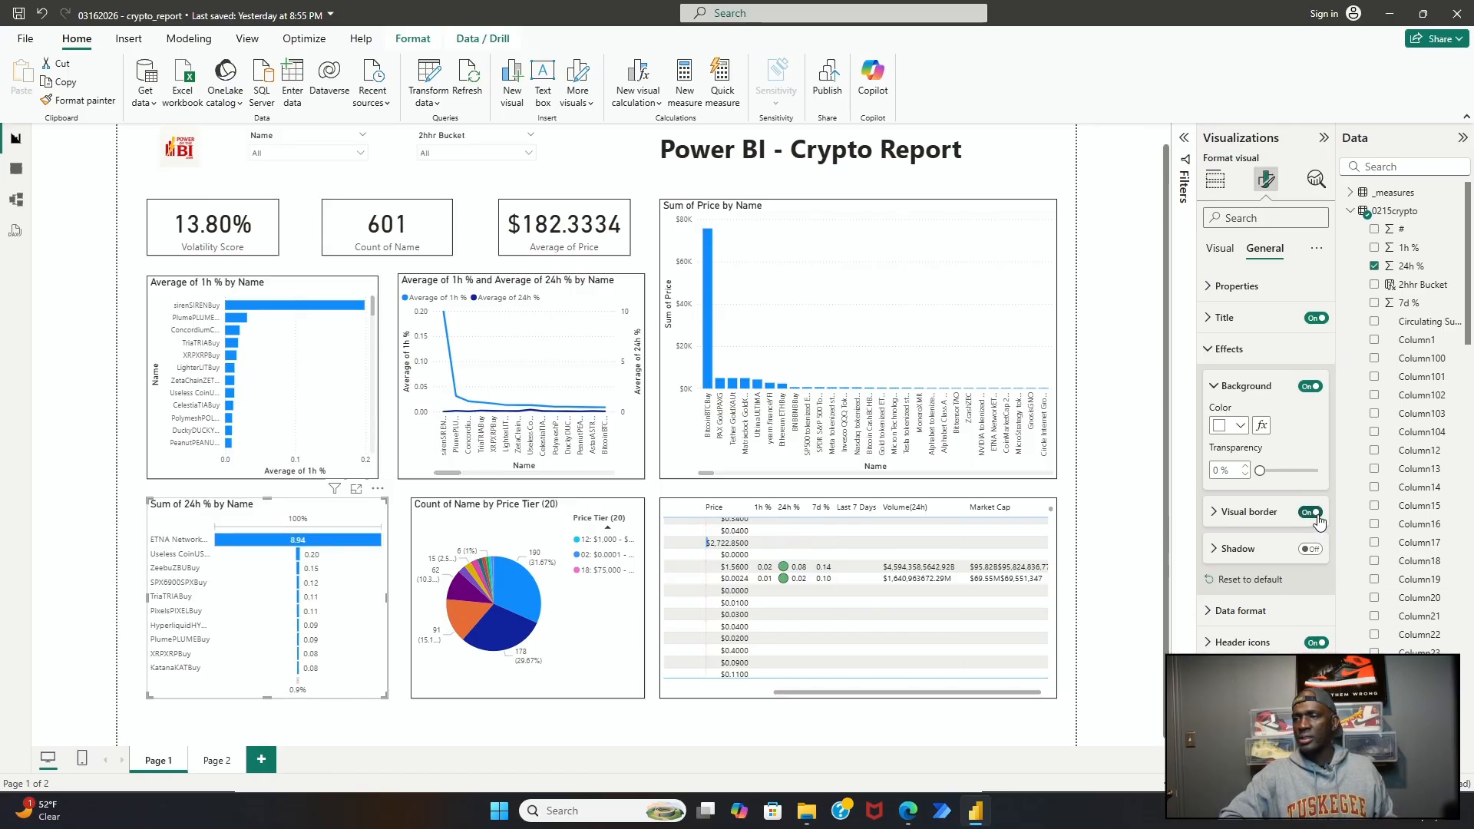
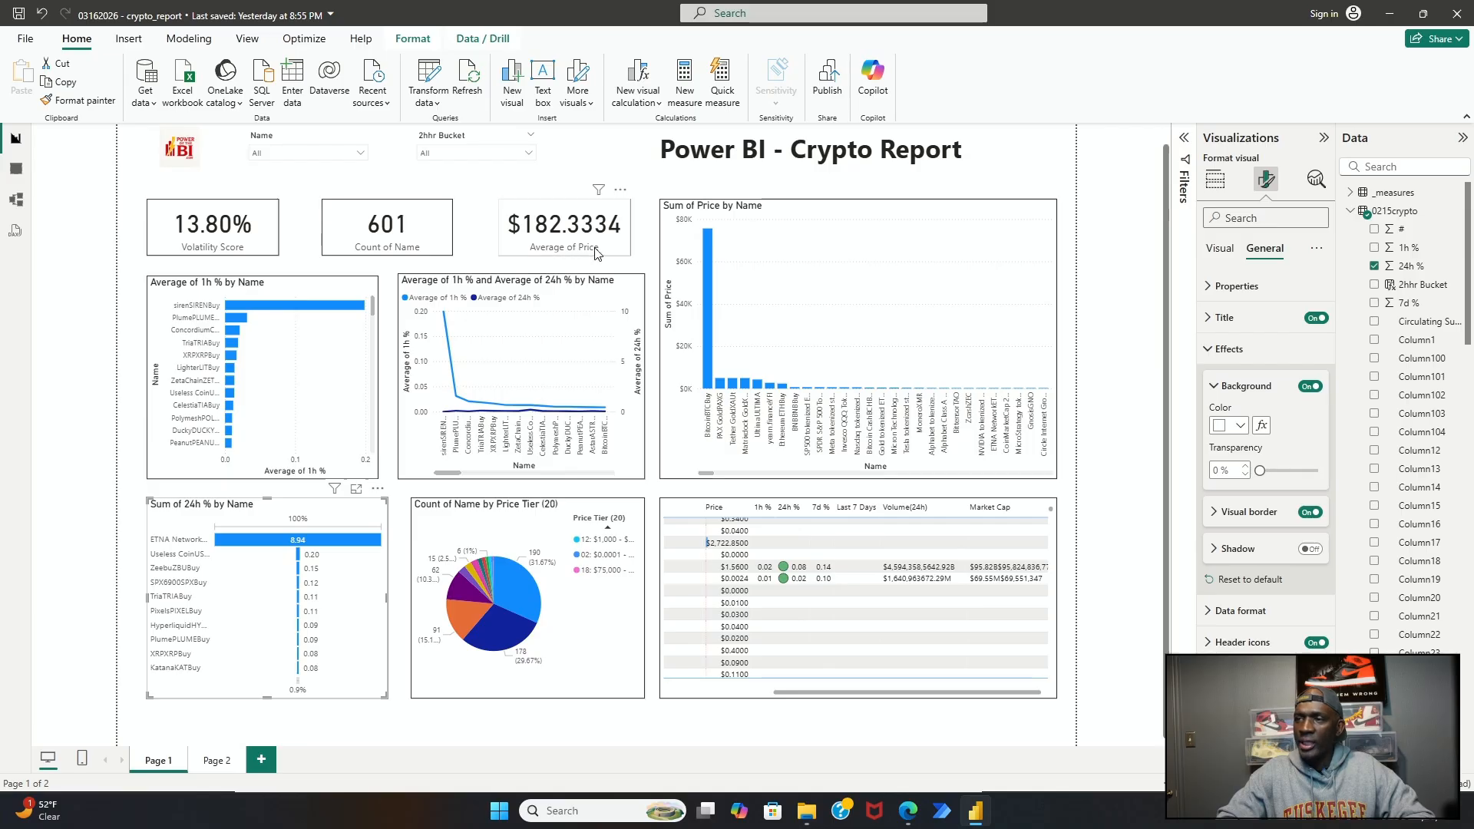
Step: Move the Average of Price card right to the line chart's right edge and shift the Count of Name card right
click(569, 224)
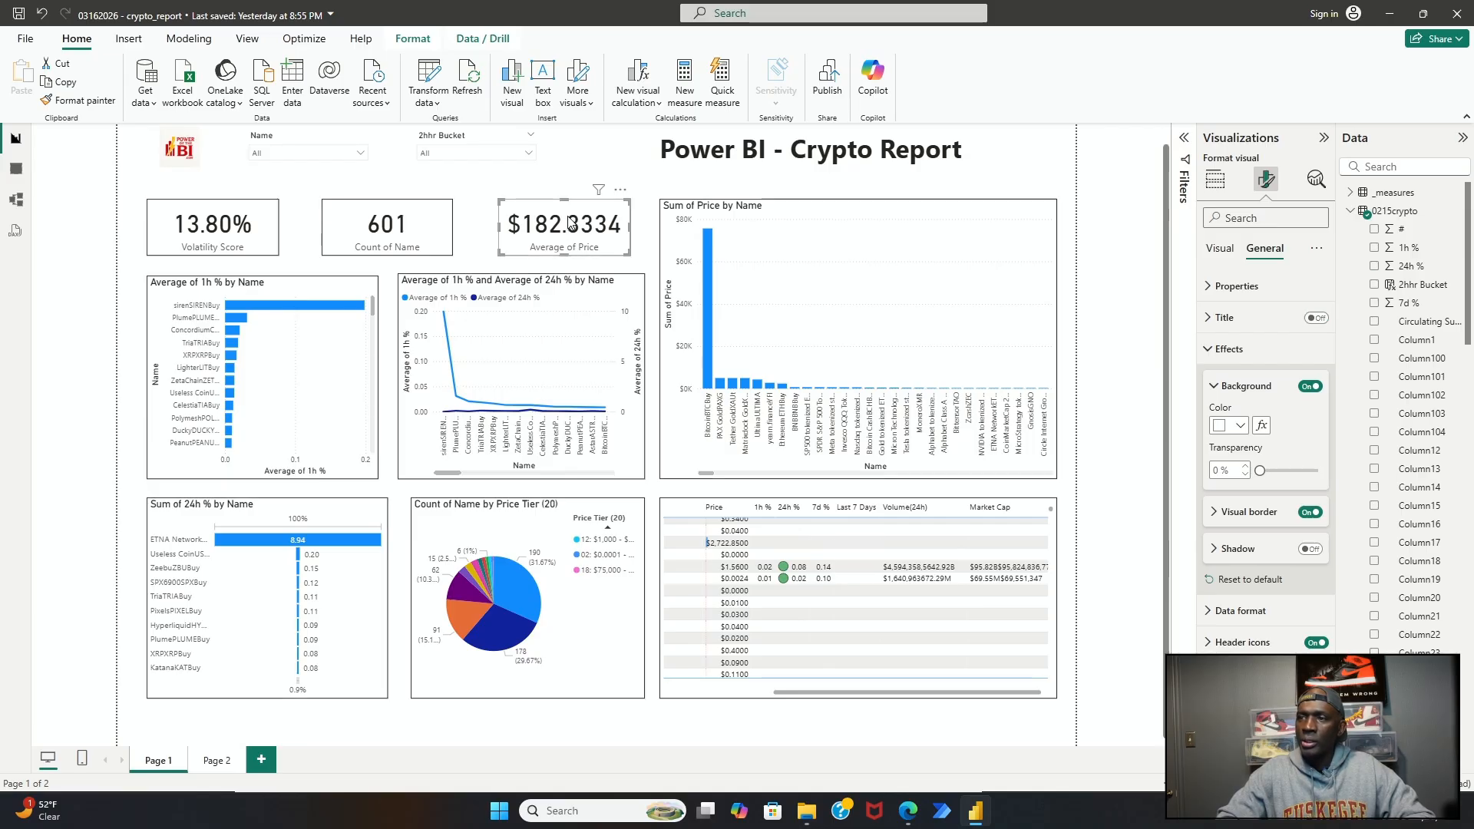
drag(570, 223, 587, 223)
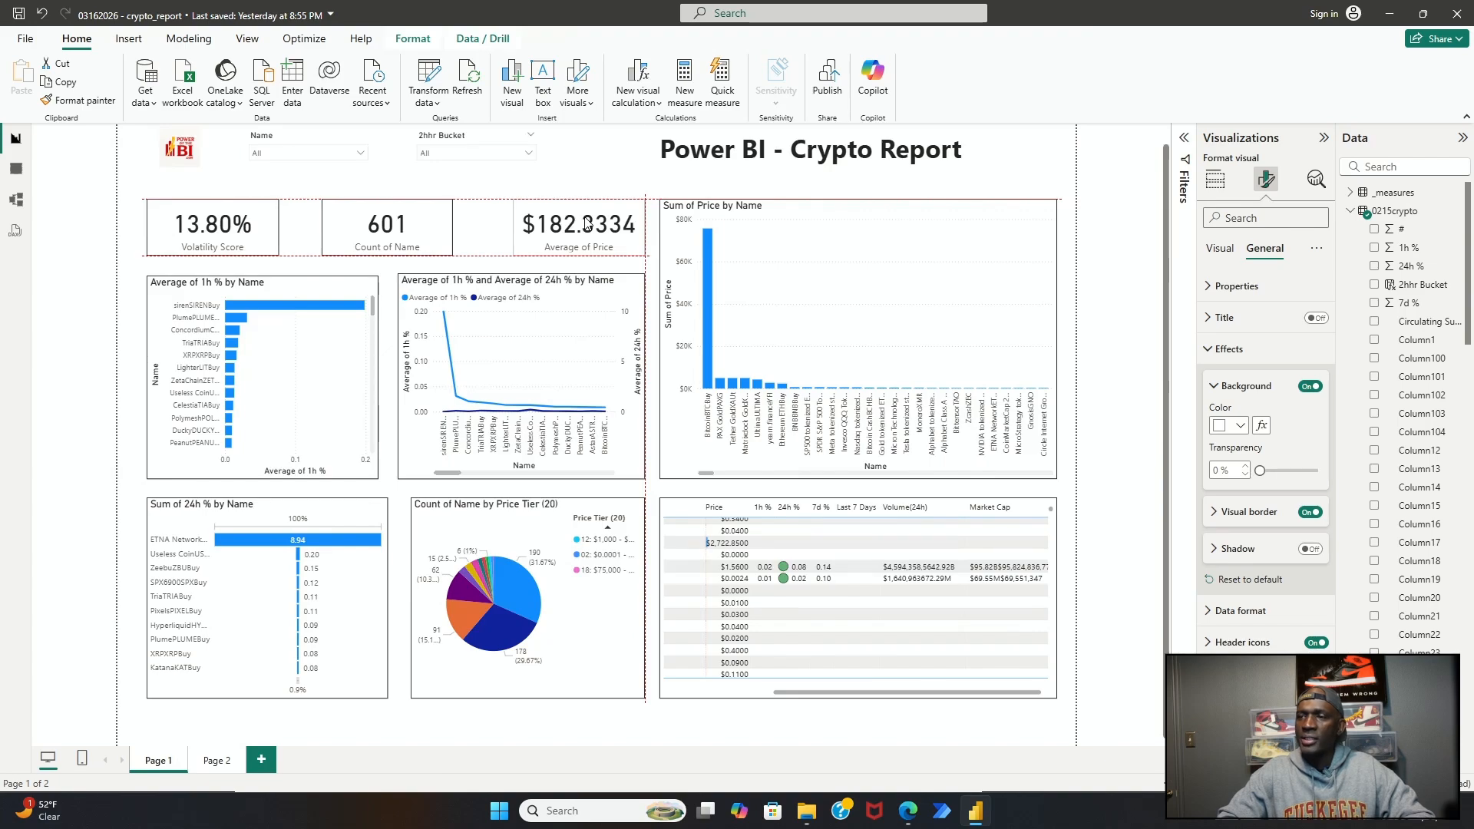
drag(586, 223, 586, 224)
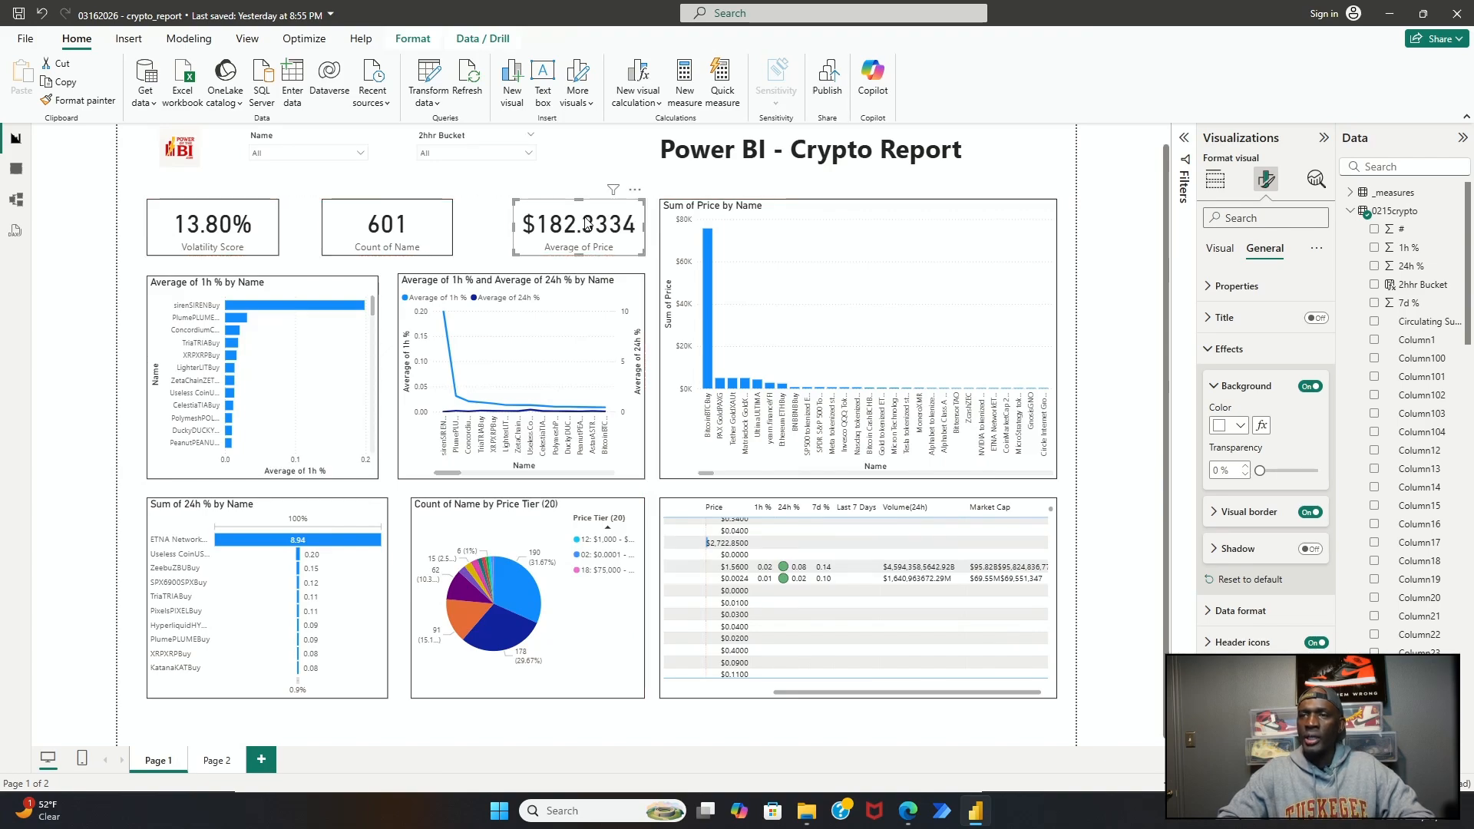
drag(397, 215, 414, 217)
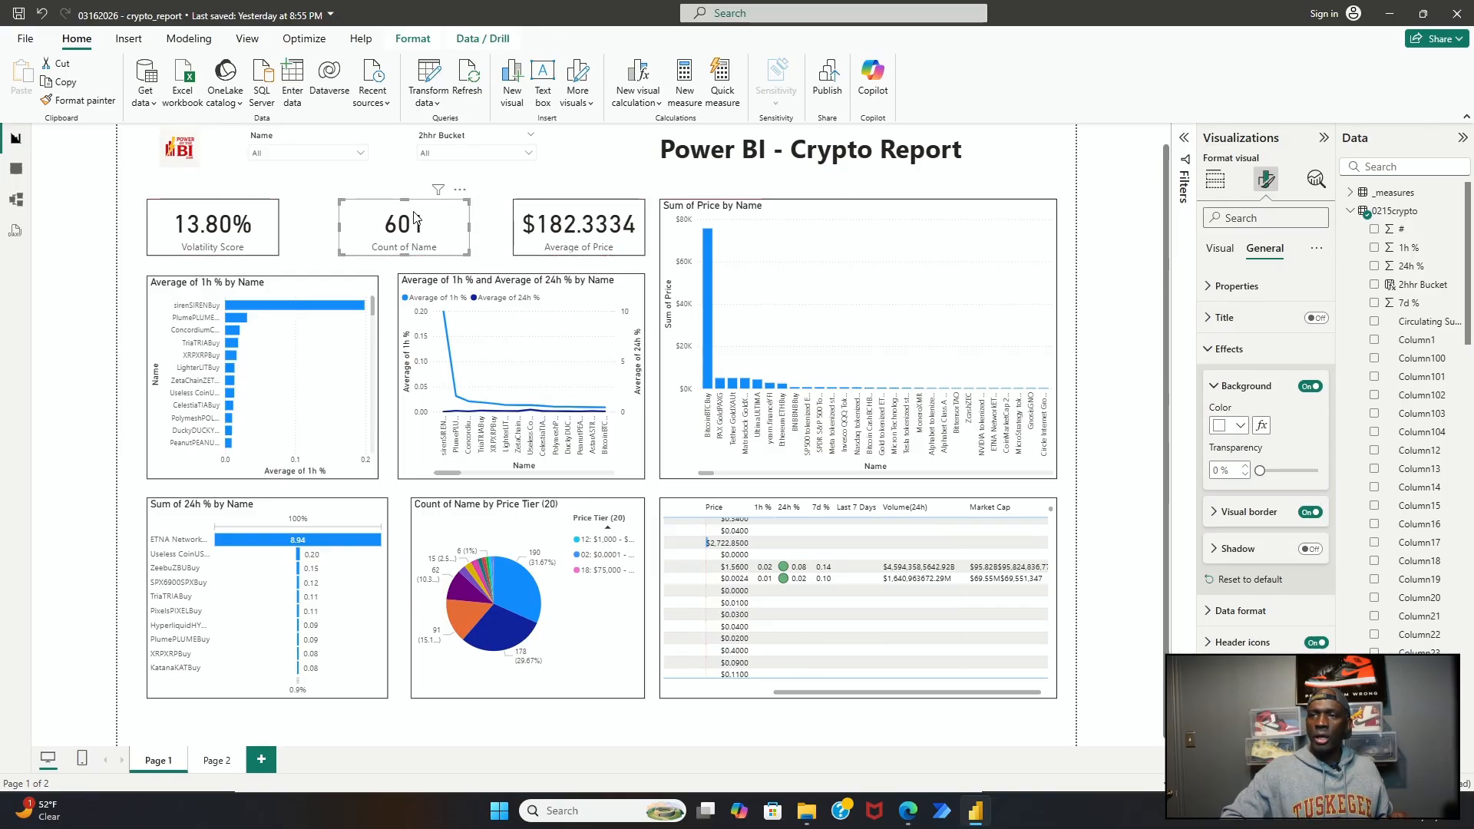
Step: Distribute the Volatility Score, Count of Name and Average of Price cards horizontally
click(252, 230)
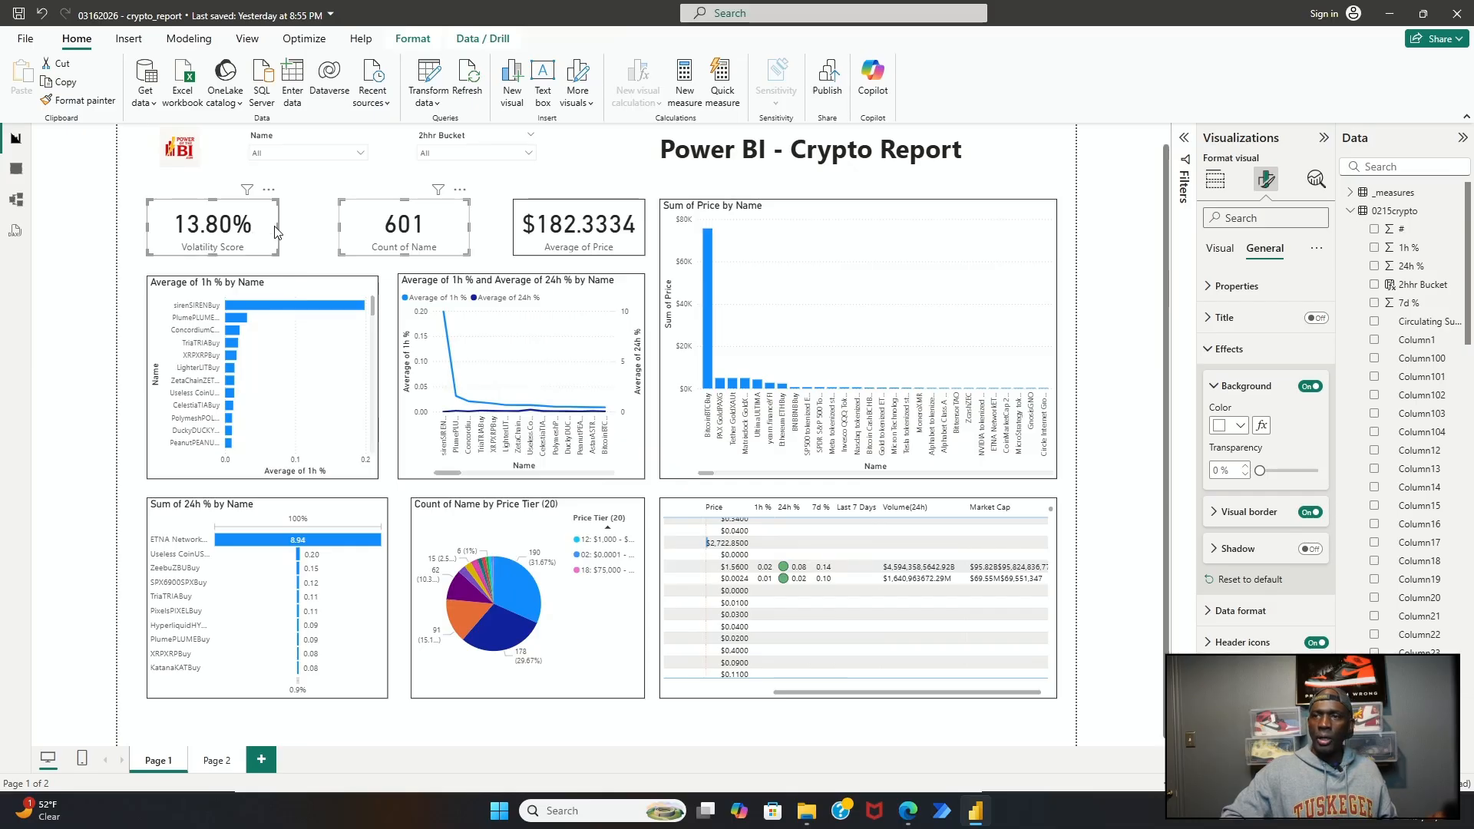
ctrl+click(428, 232)
ctrl+click(596, 240)
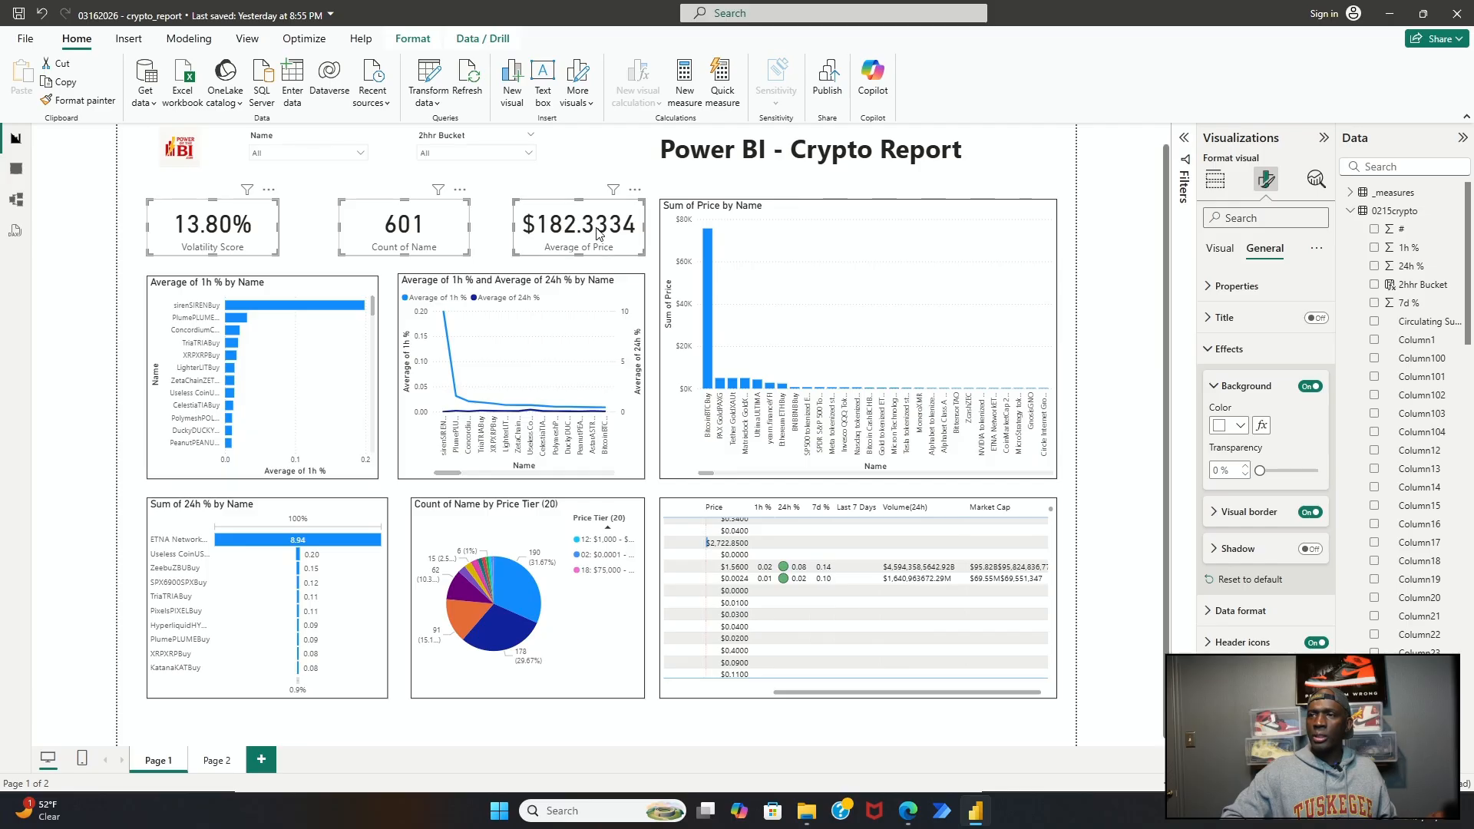
click(415, 40)
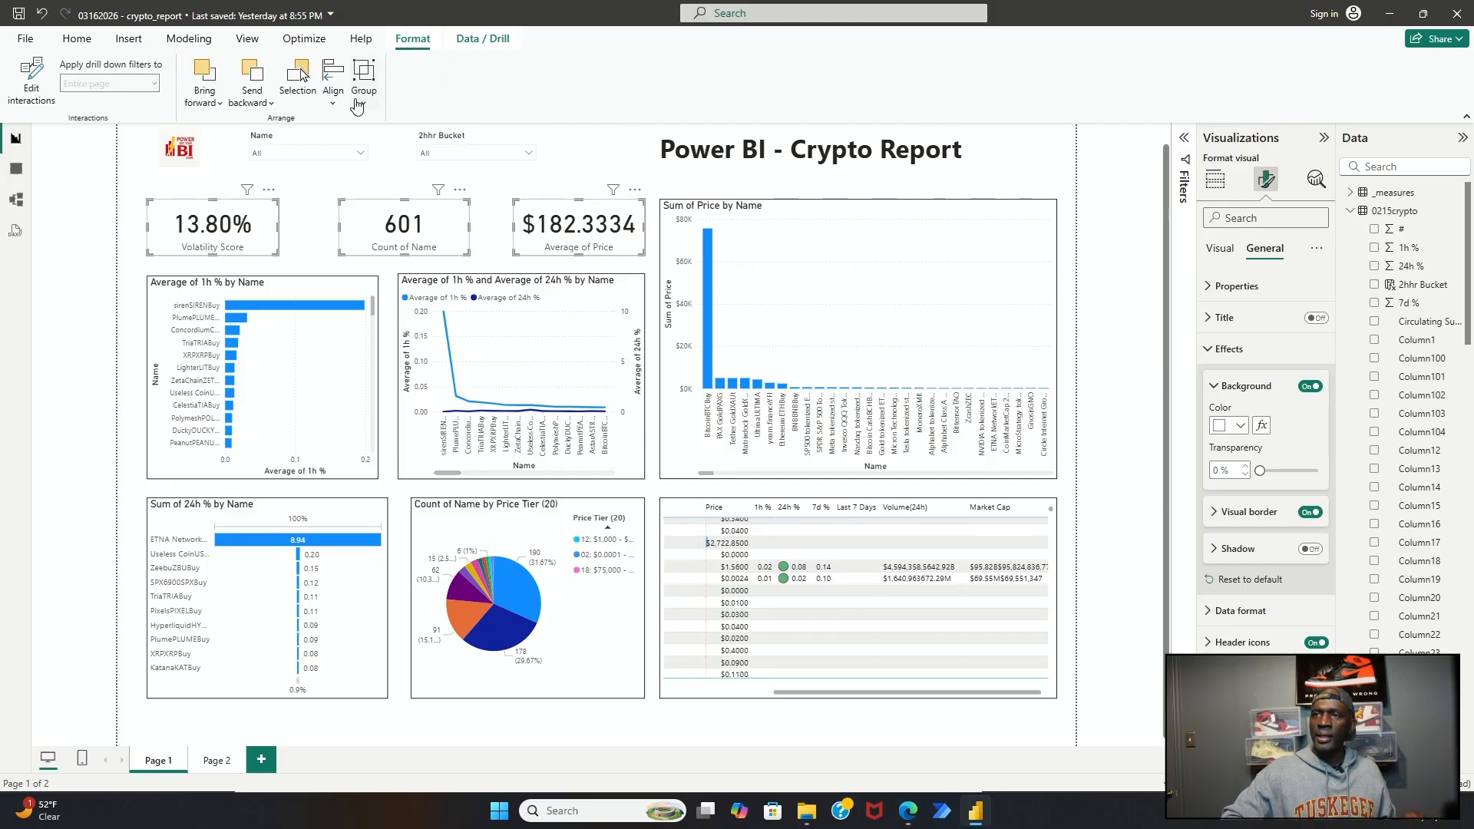
click(333, 81)
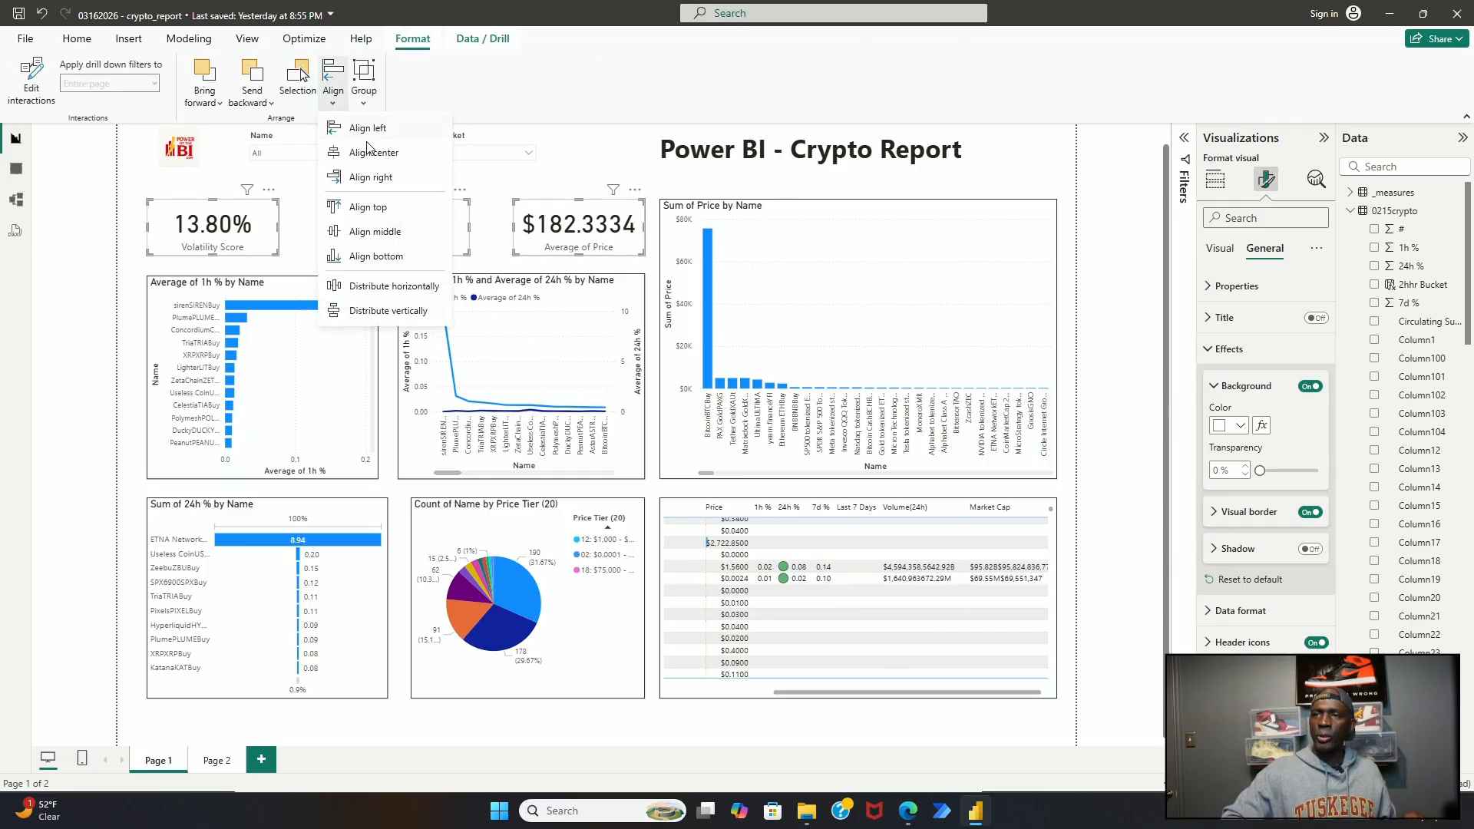
click(379, 289)
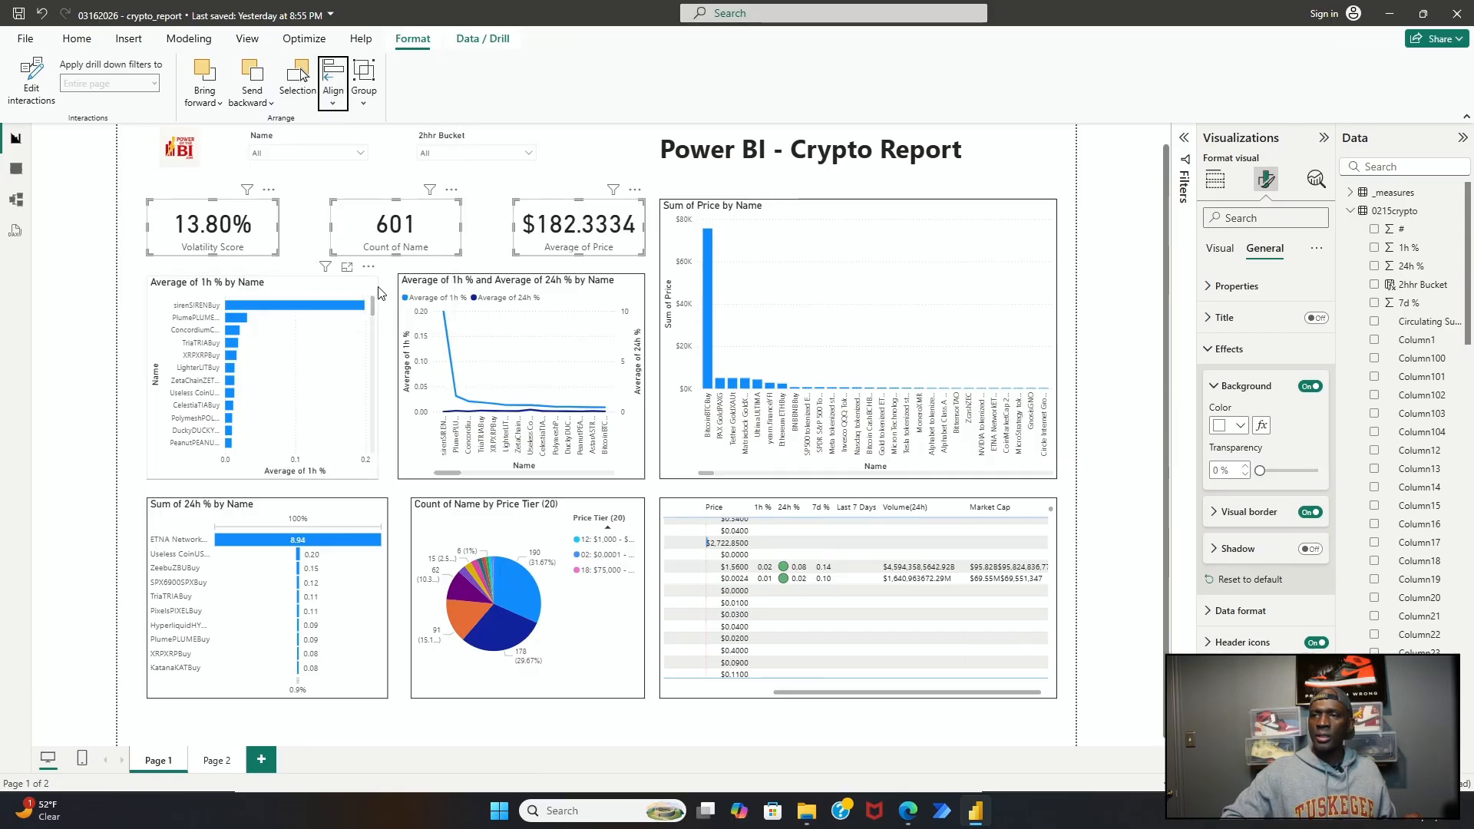
click(361, 185)
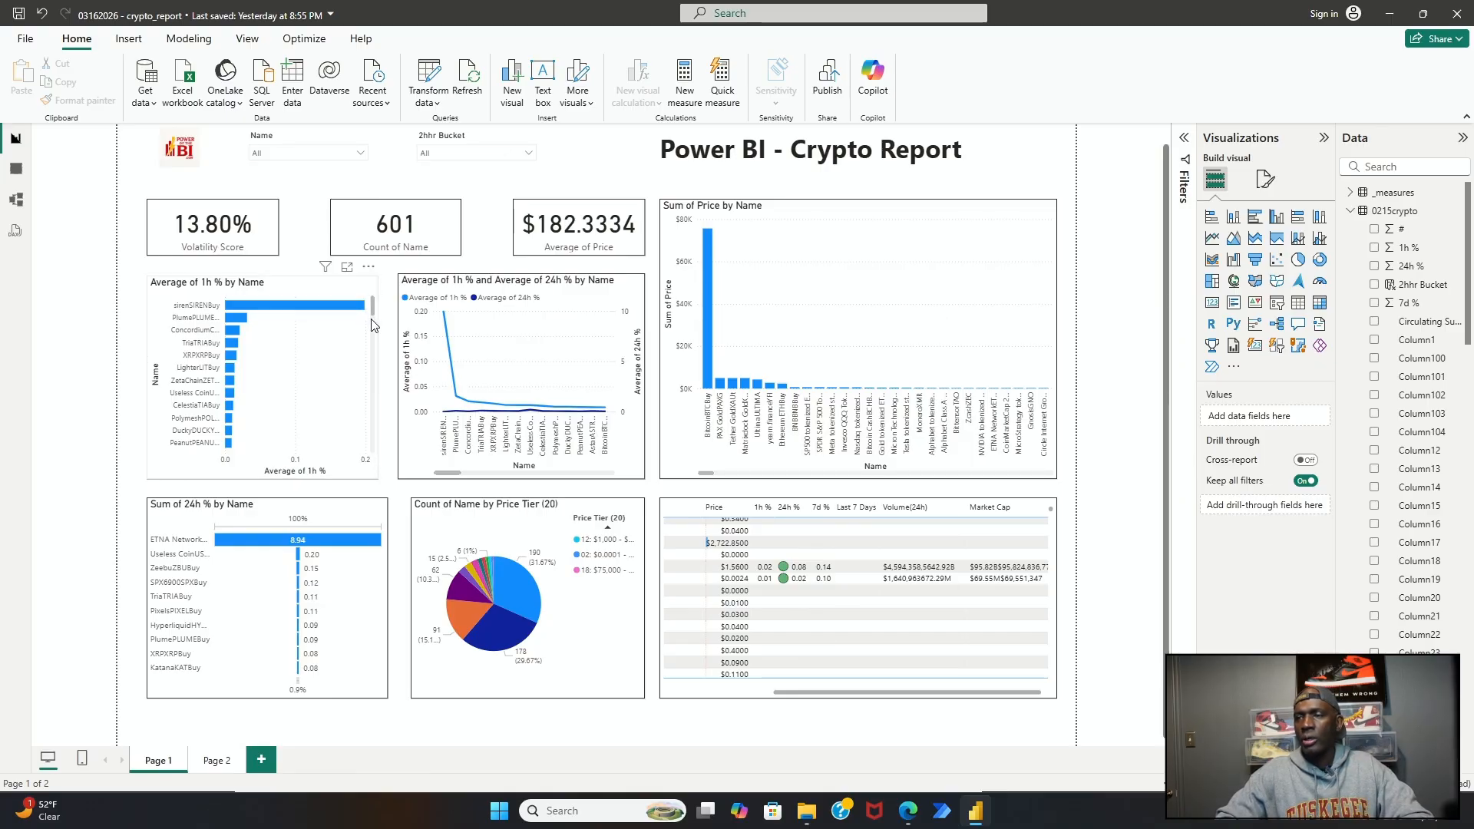
mouse_move(361, 309)
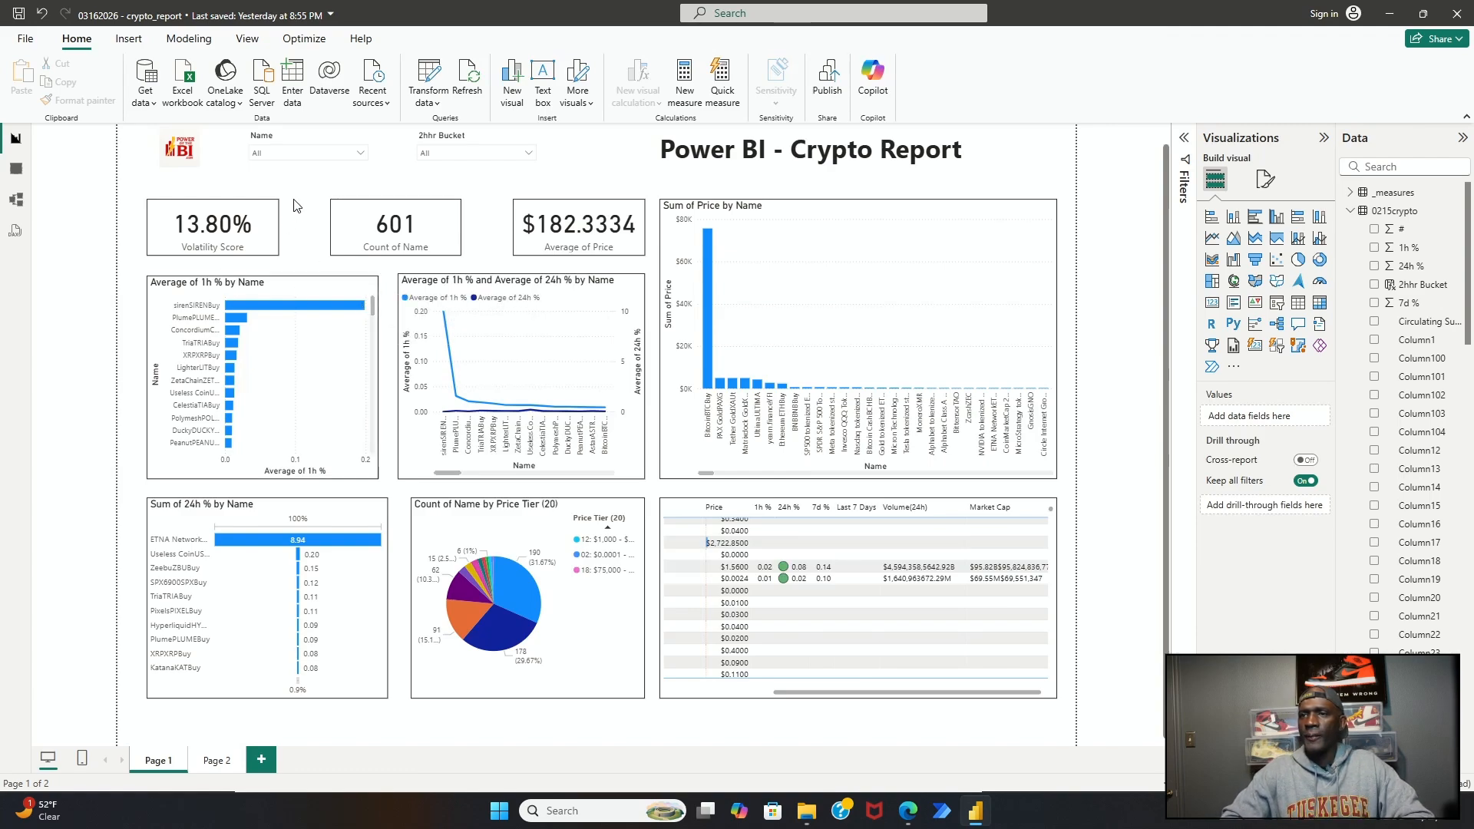
Step: Nudge the report title text box down and narrow it to the width of the Sum of Price by Name chart
click(845, 164)
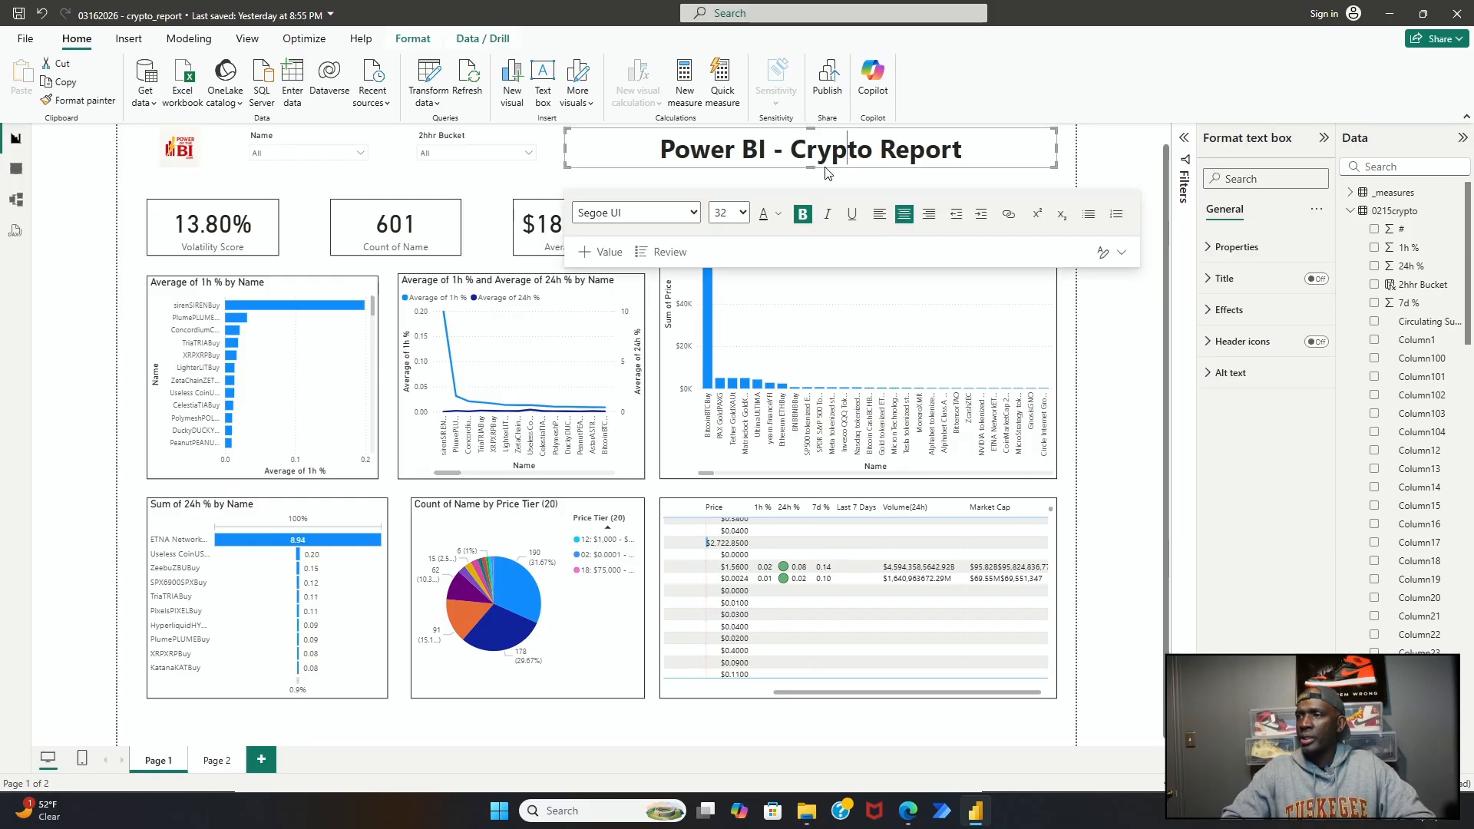
mouse_move(826, 175)
mouse_down()
mouse_move(889, 181)
mouse_move(806, 178)
mouse_move(824, 178)
mouse_up()
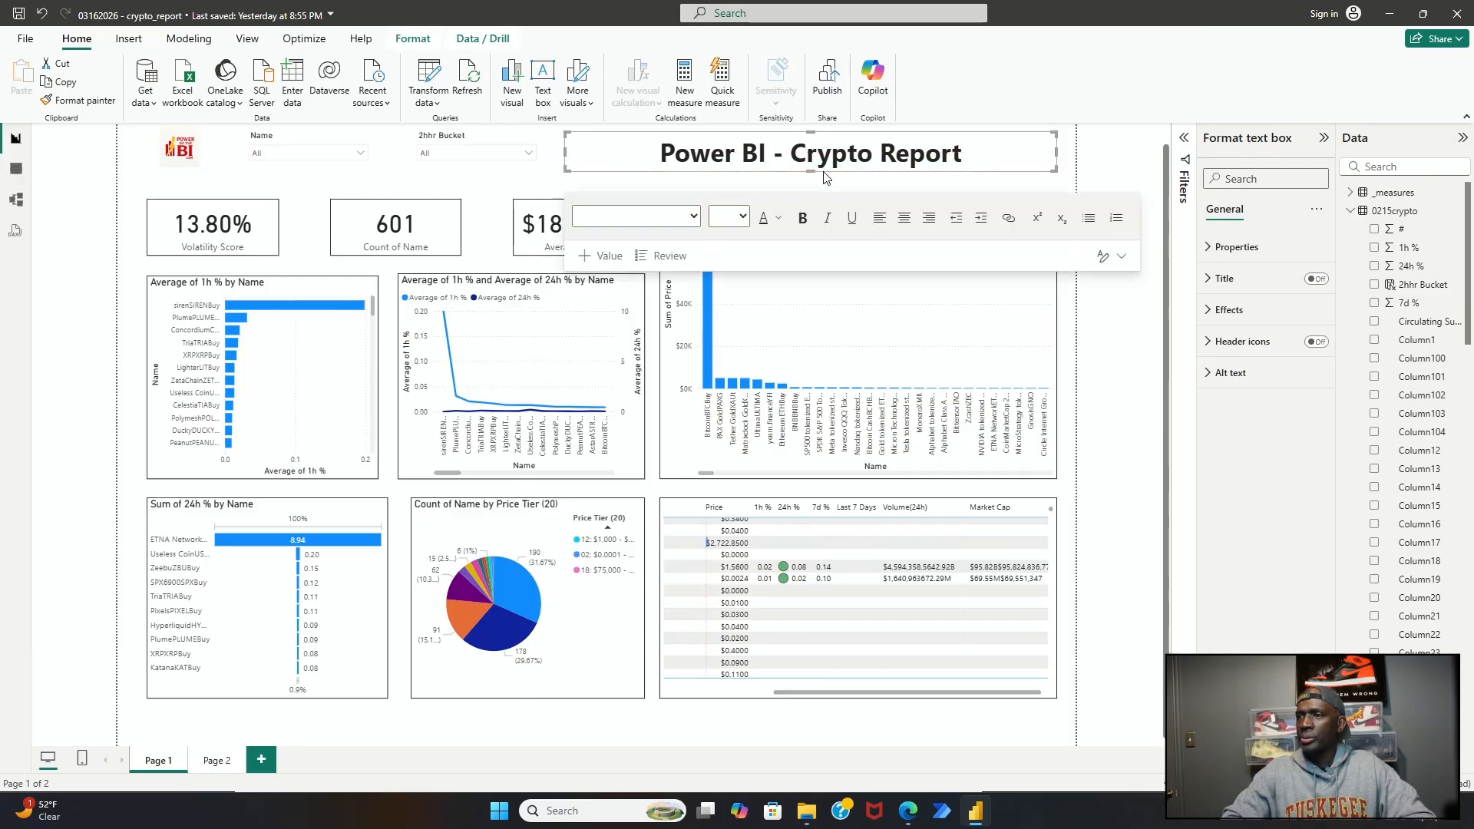
click(556, 178)
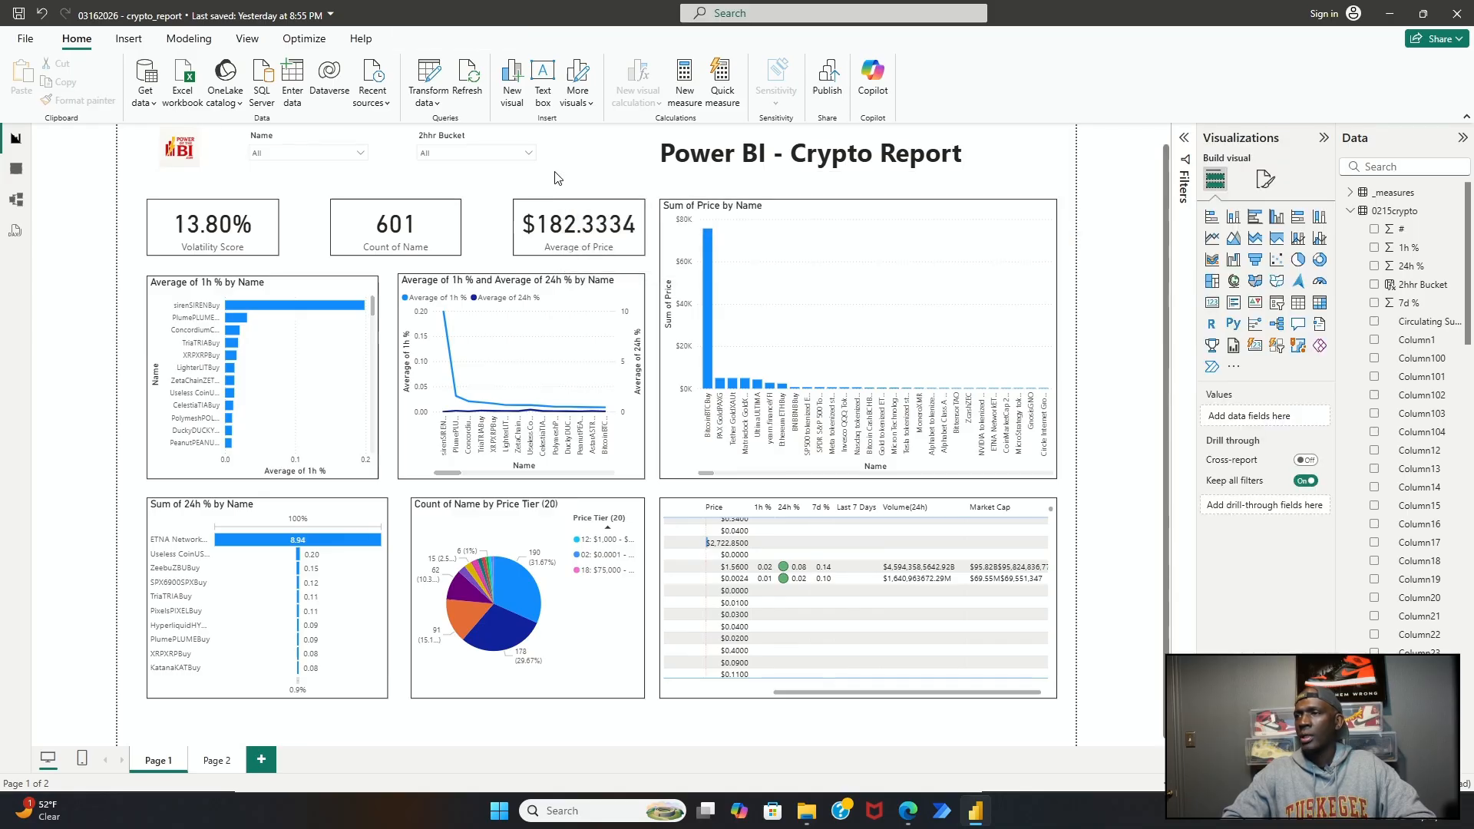
click(657, 169)
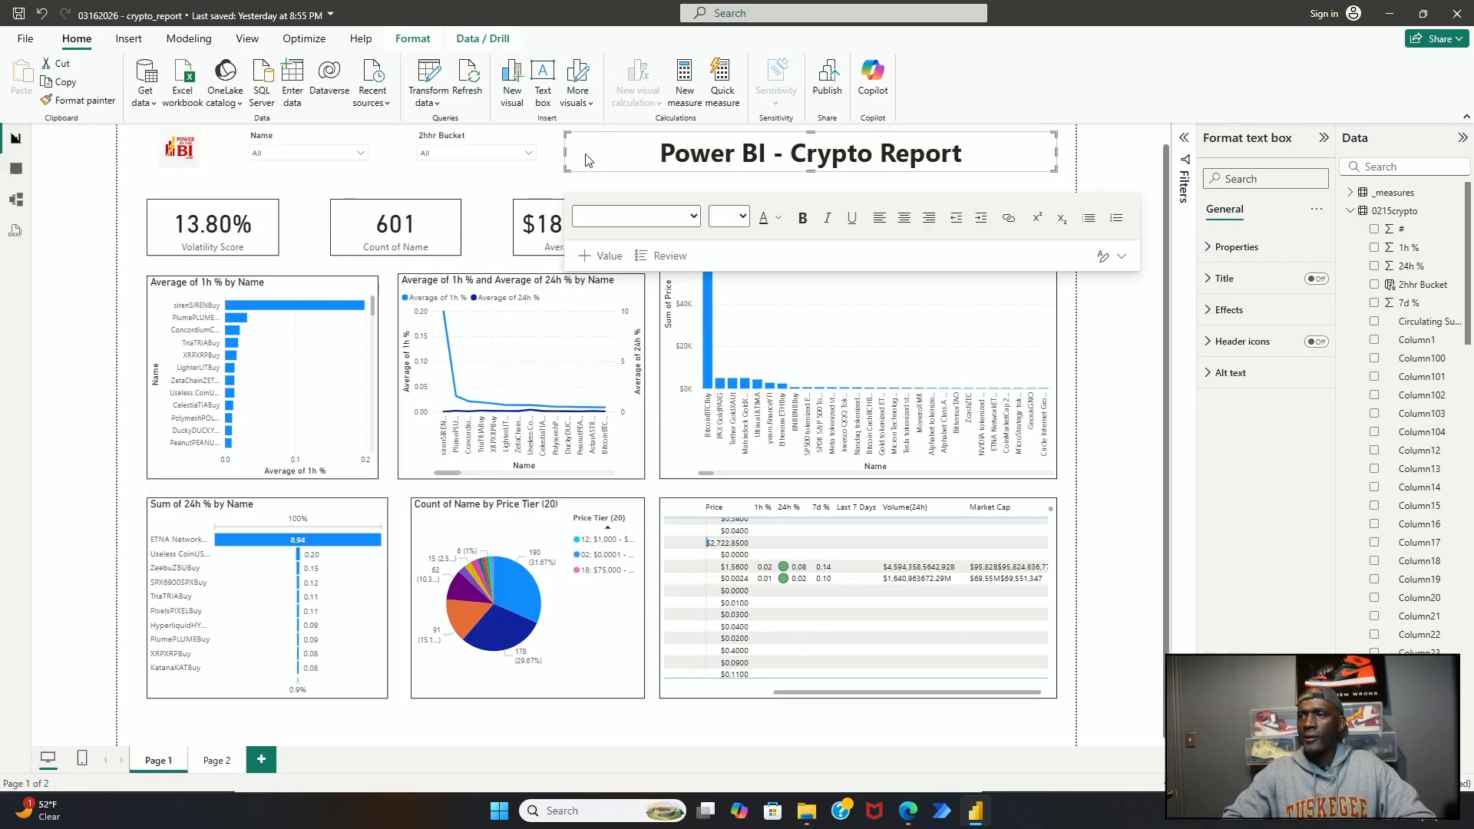
drag(586, 160, 664, 173)
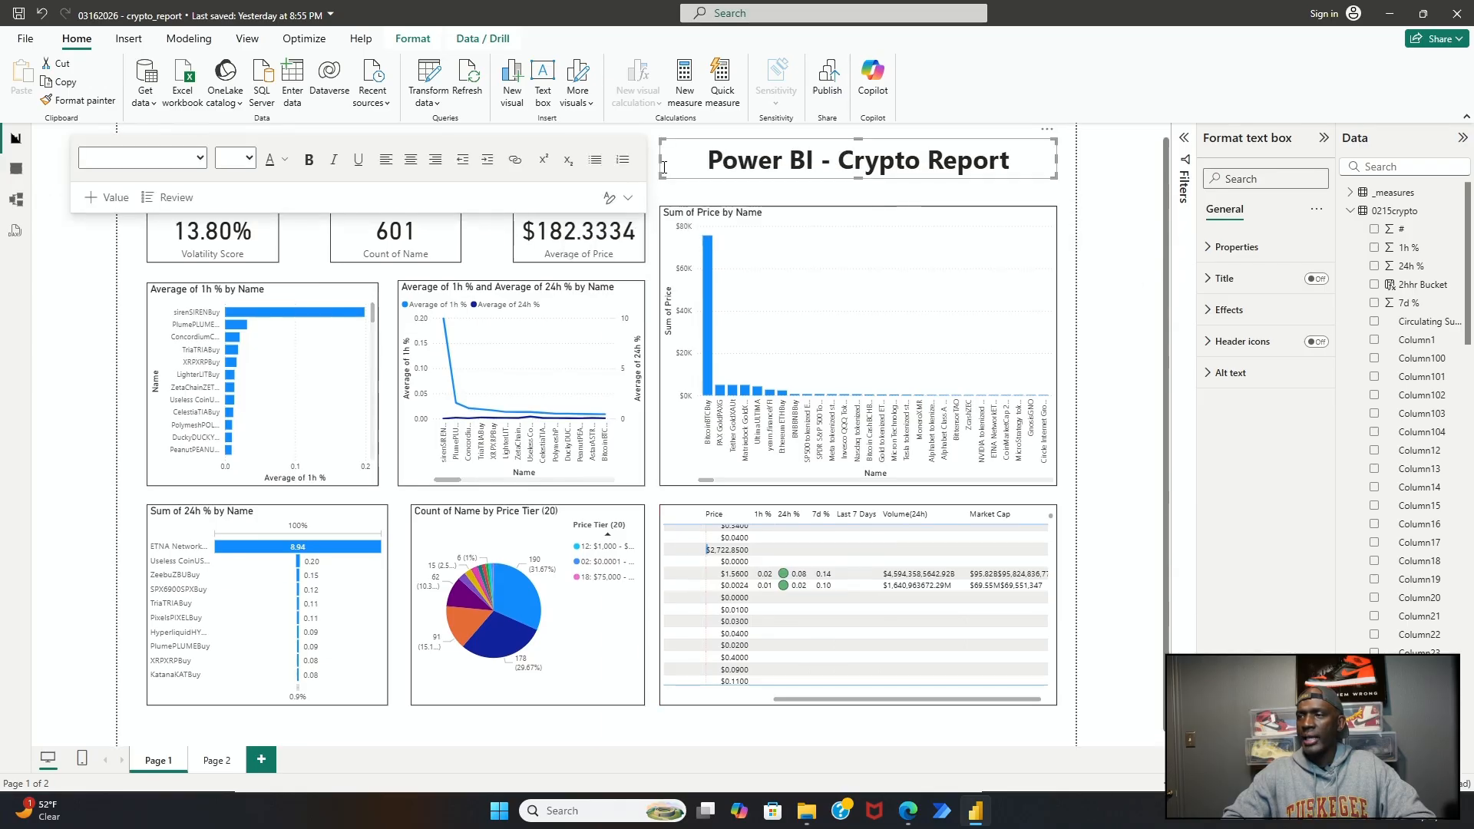
click(1073, 225)
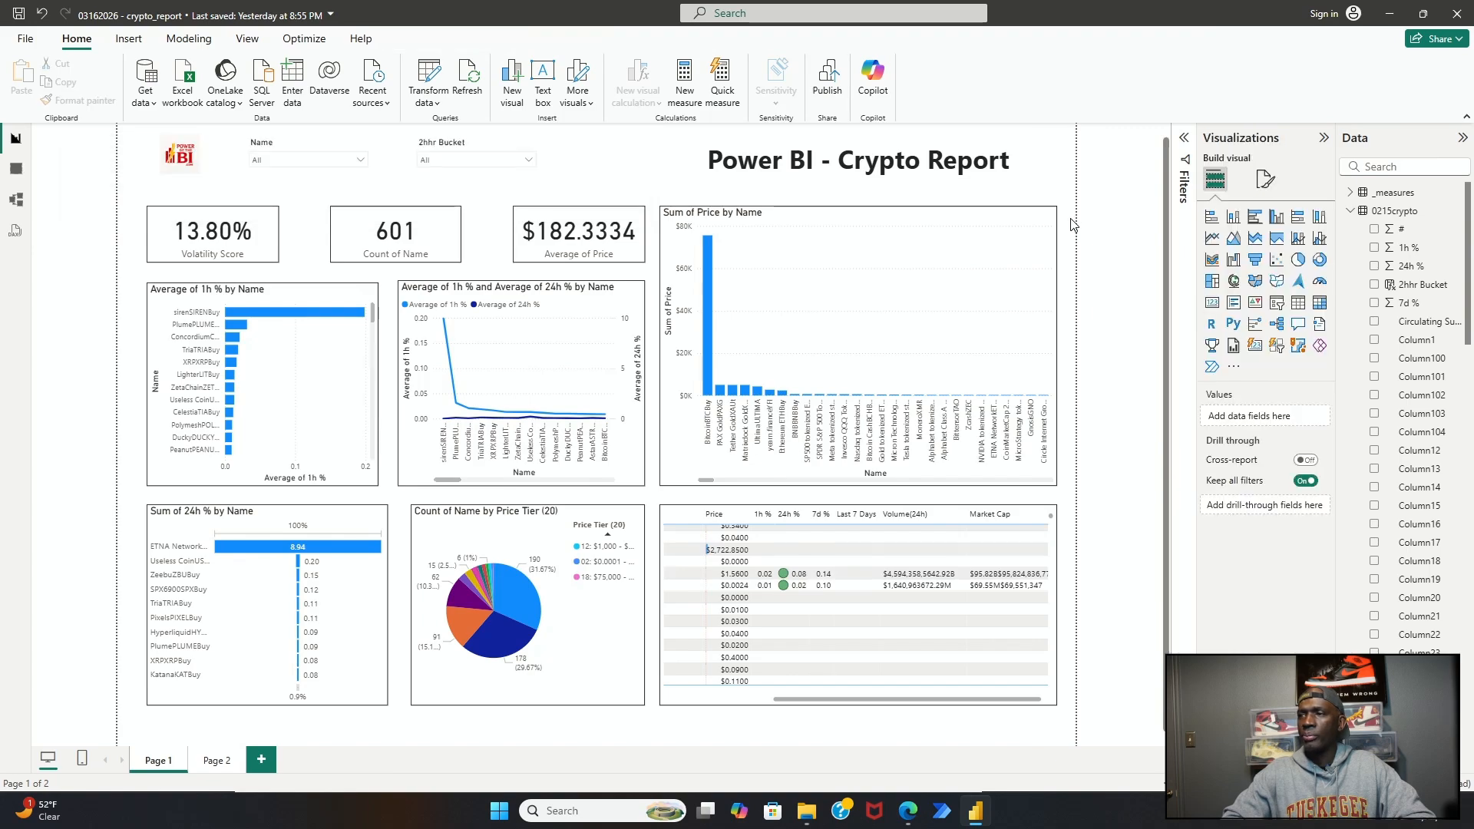
Step: Move the 2hhr Bucket slicer above the Average of Price card and the Name slicer above the Count of Name card
click(472, 176)
drag(482, 188, 572, 184)
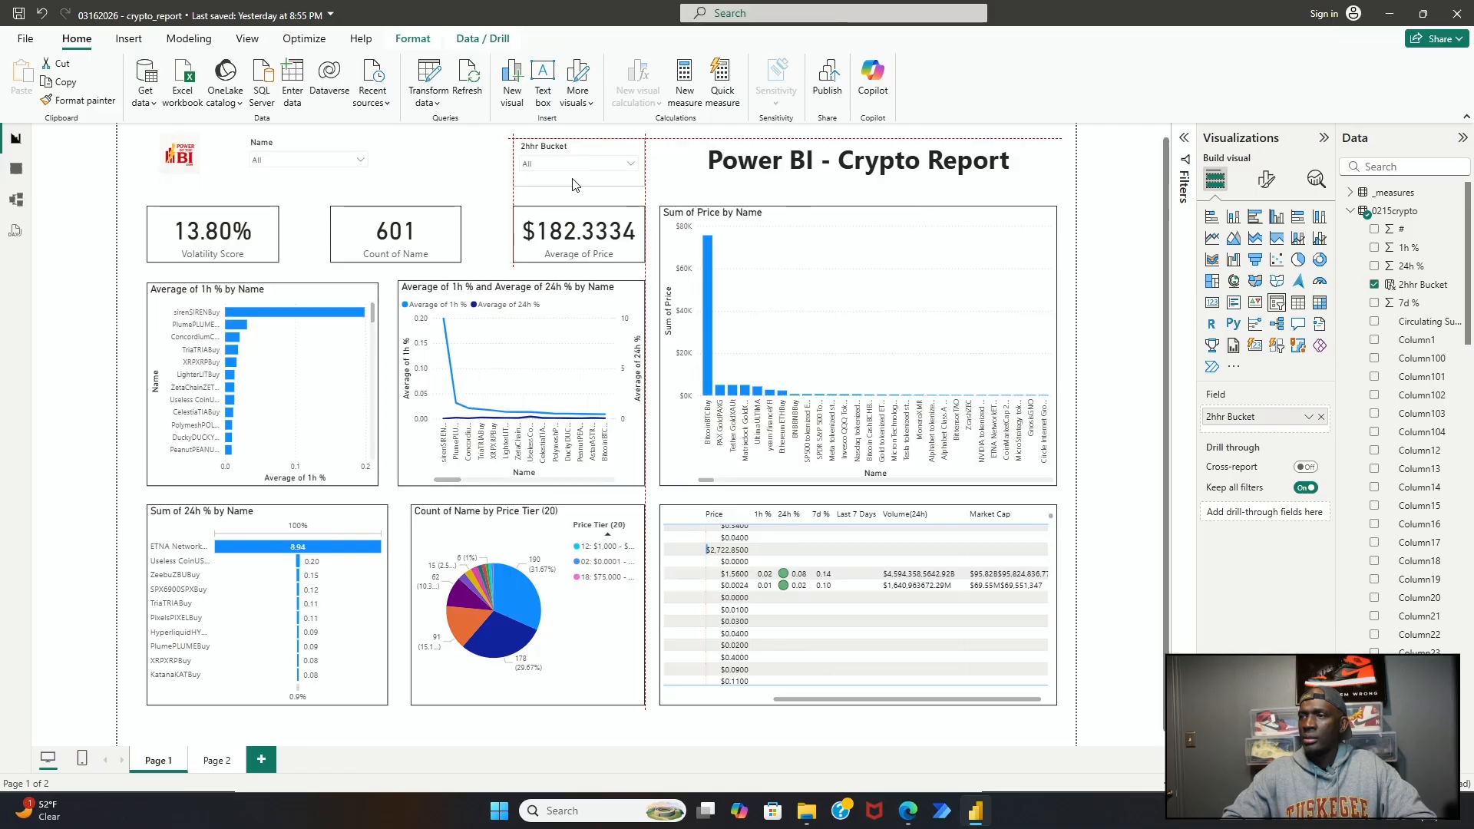
drag(572, 184, 572, 184)
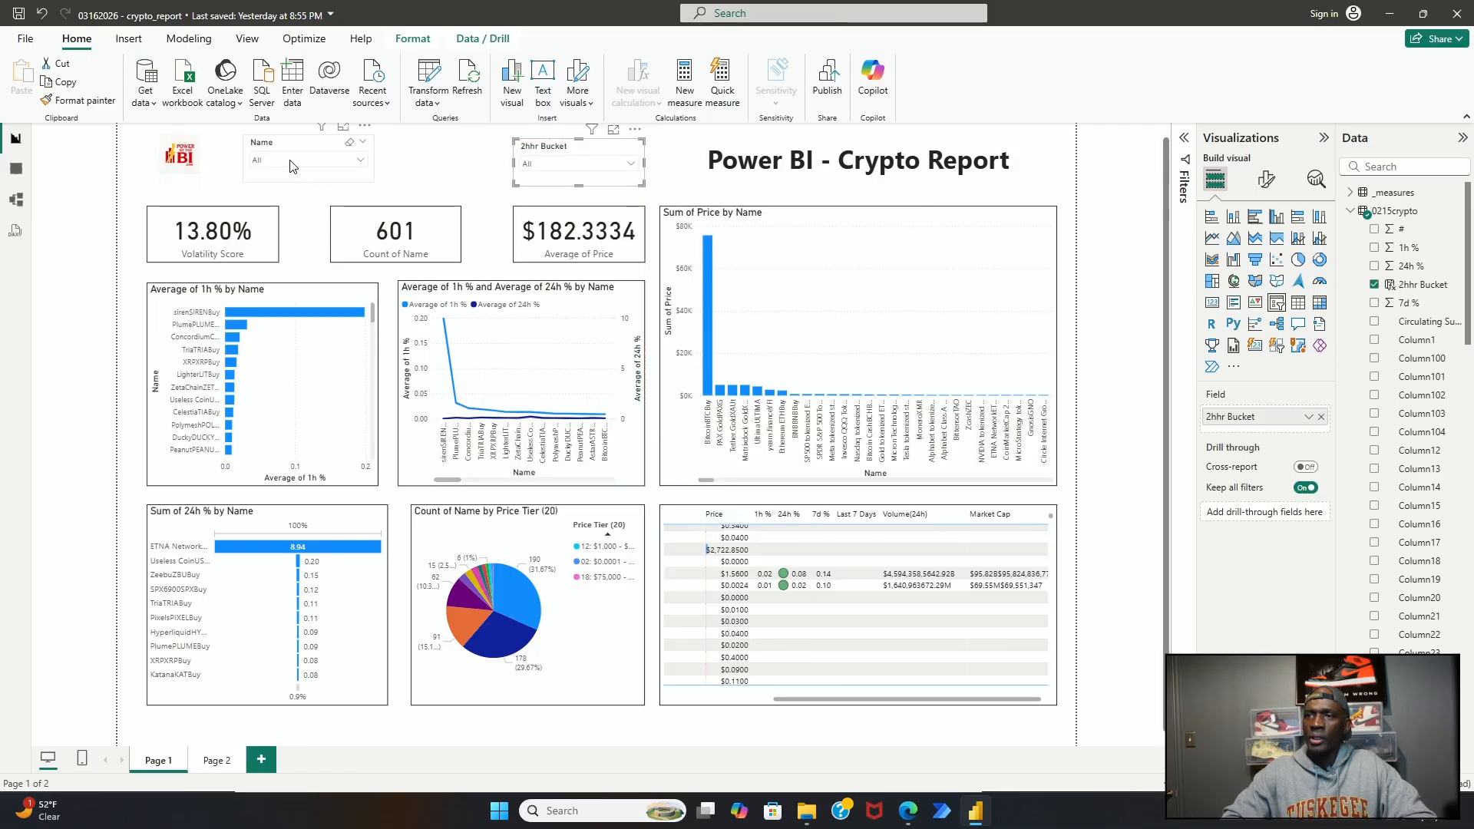
drag(291, 166, 388, 193)
Step: Enlarge the Power BI logo image slightly, keeping its left edge in line with the Volatility Score card
click(207, 181)
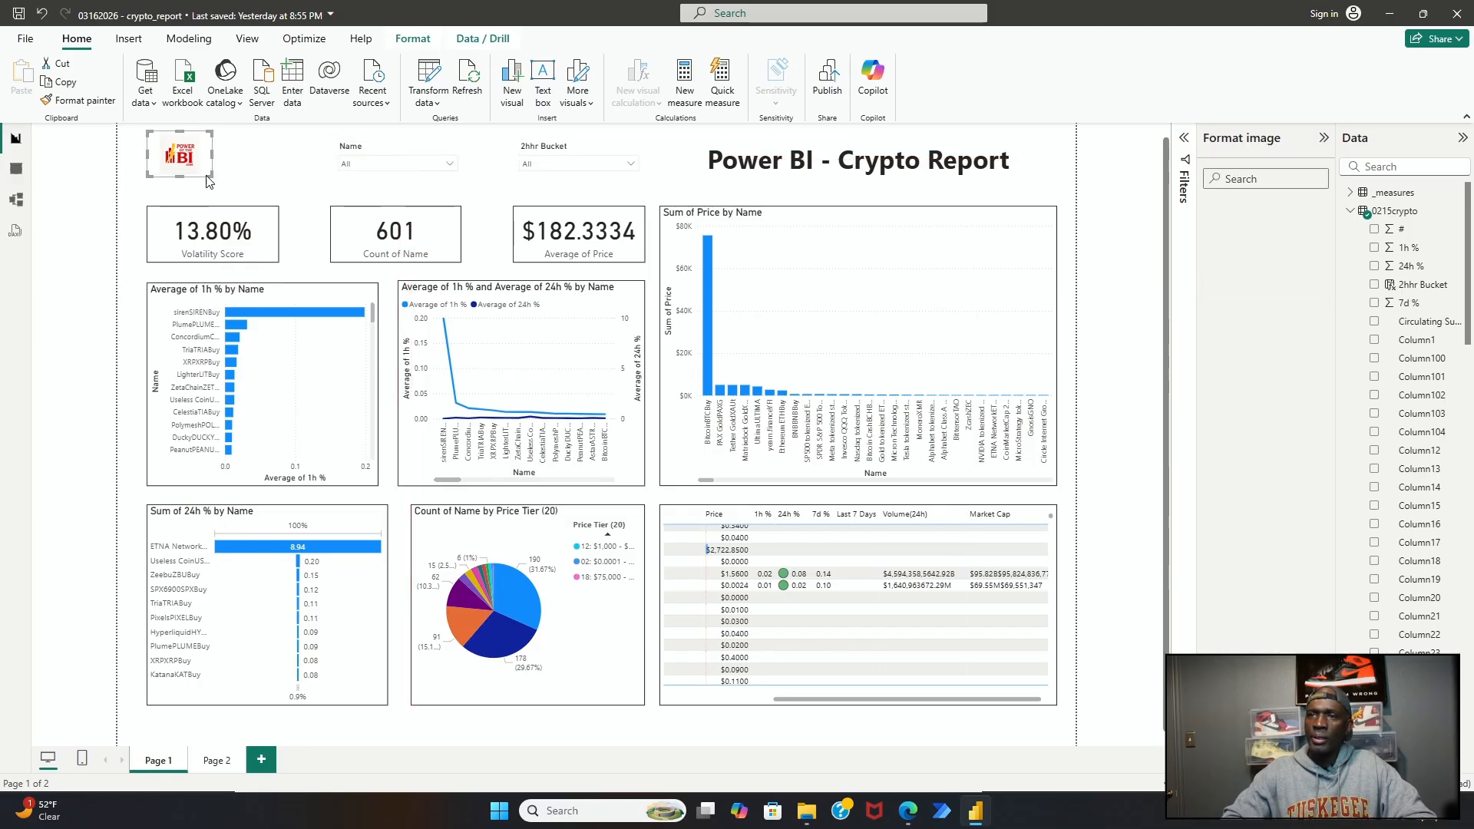
mouse_move(212, 177)
mouse_down()
mouse_move(228, 221)
mouse_move(220, 169)
mouse_up()
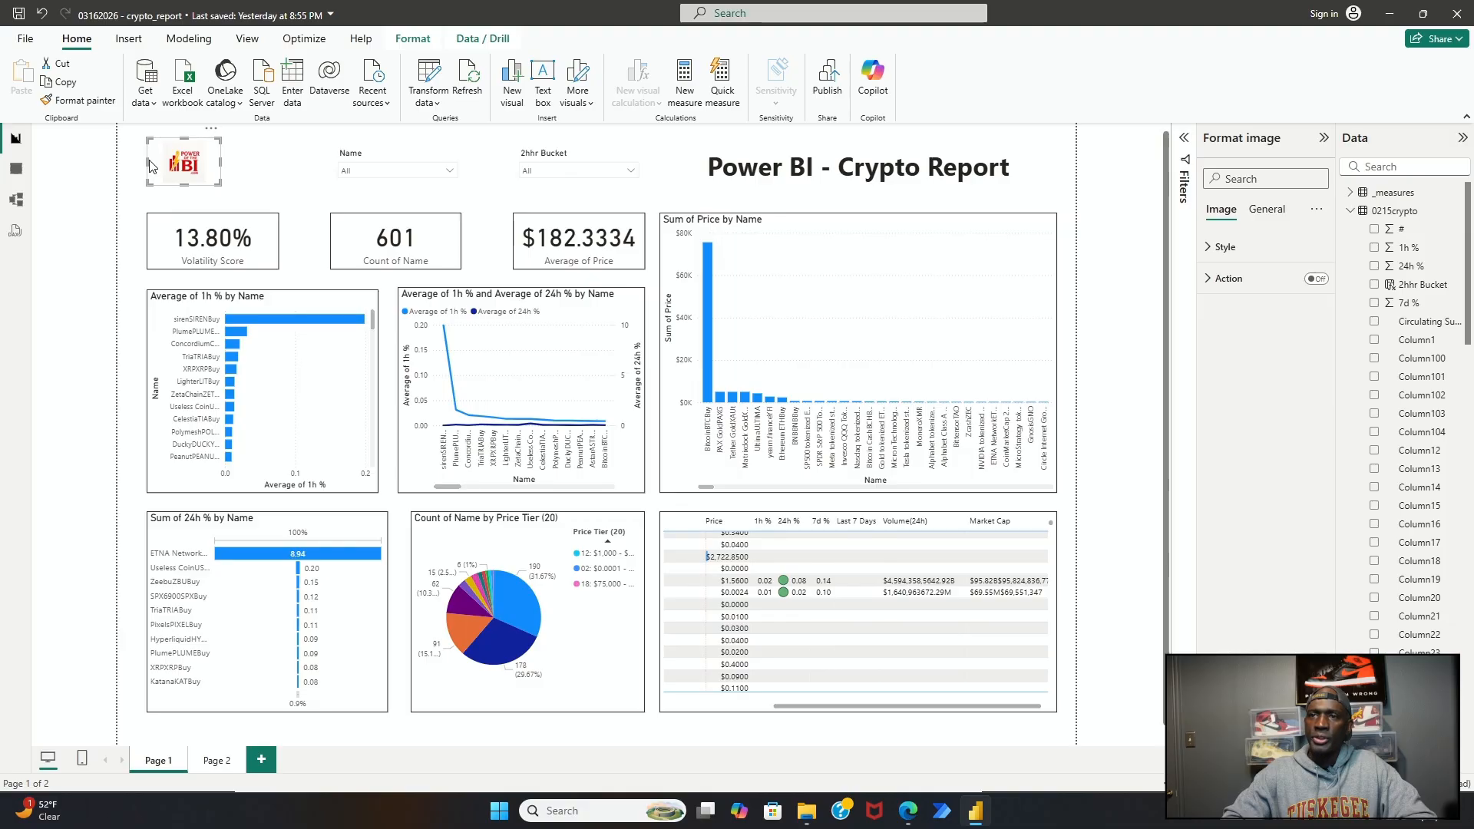
drag(151, 166, 153, 168)
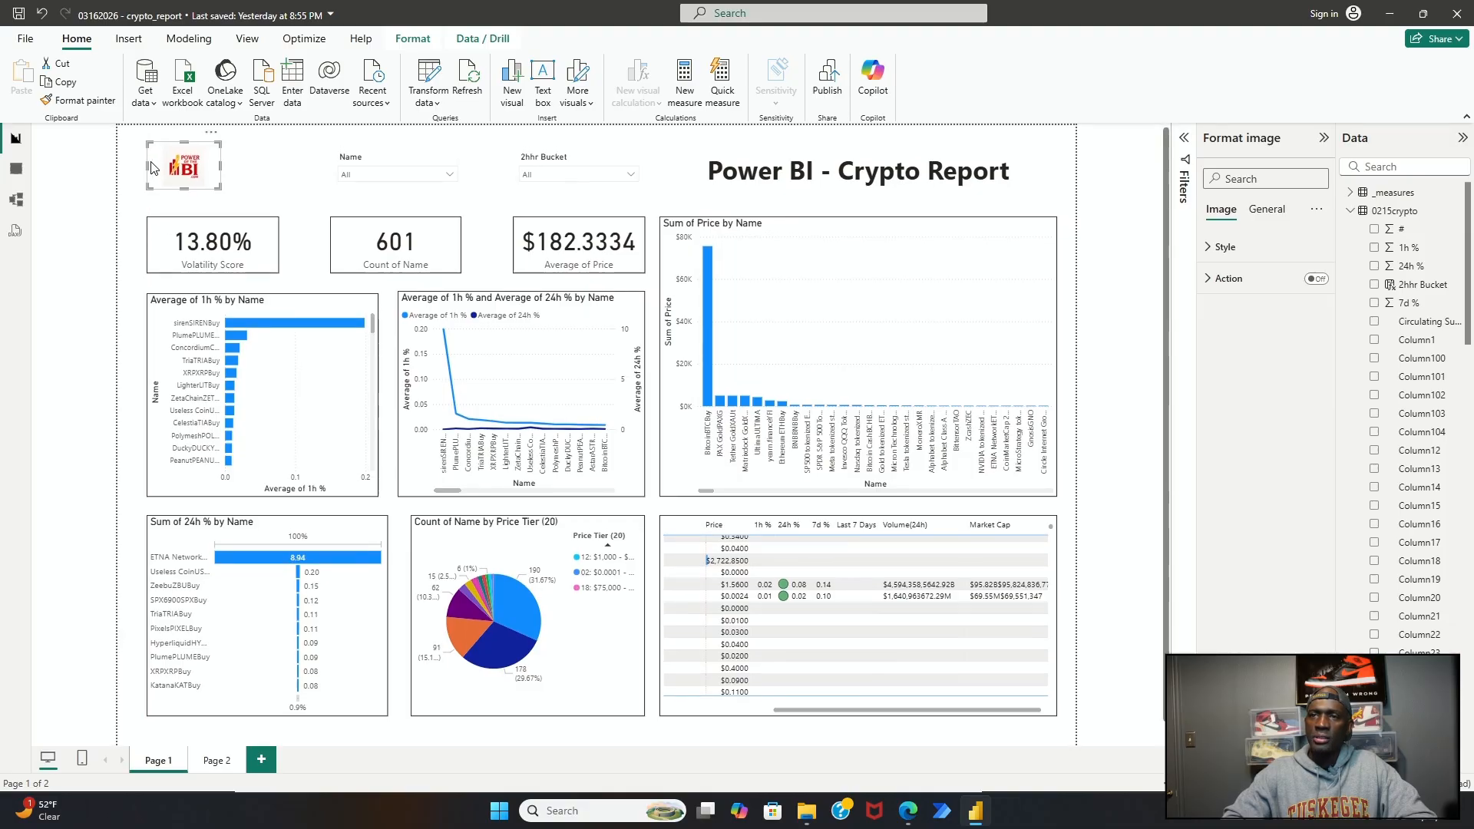
Step: Move the Name and 2hhr Bucket slicers up to line up with the logo's top edge
click(364, 175)
click(371, 168)
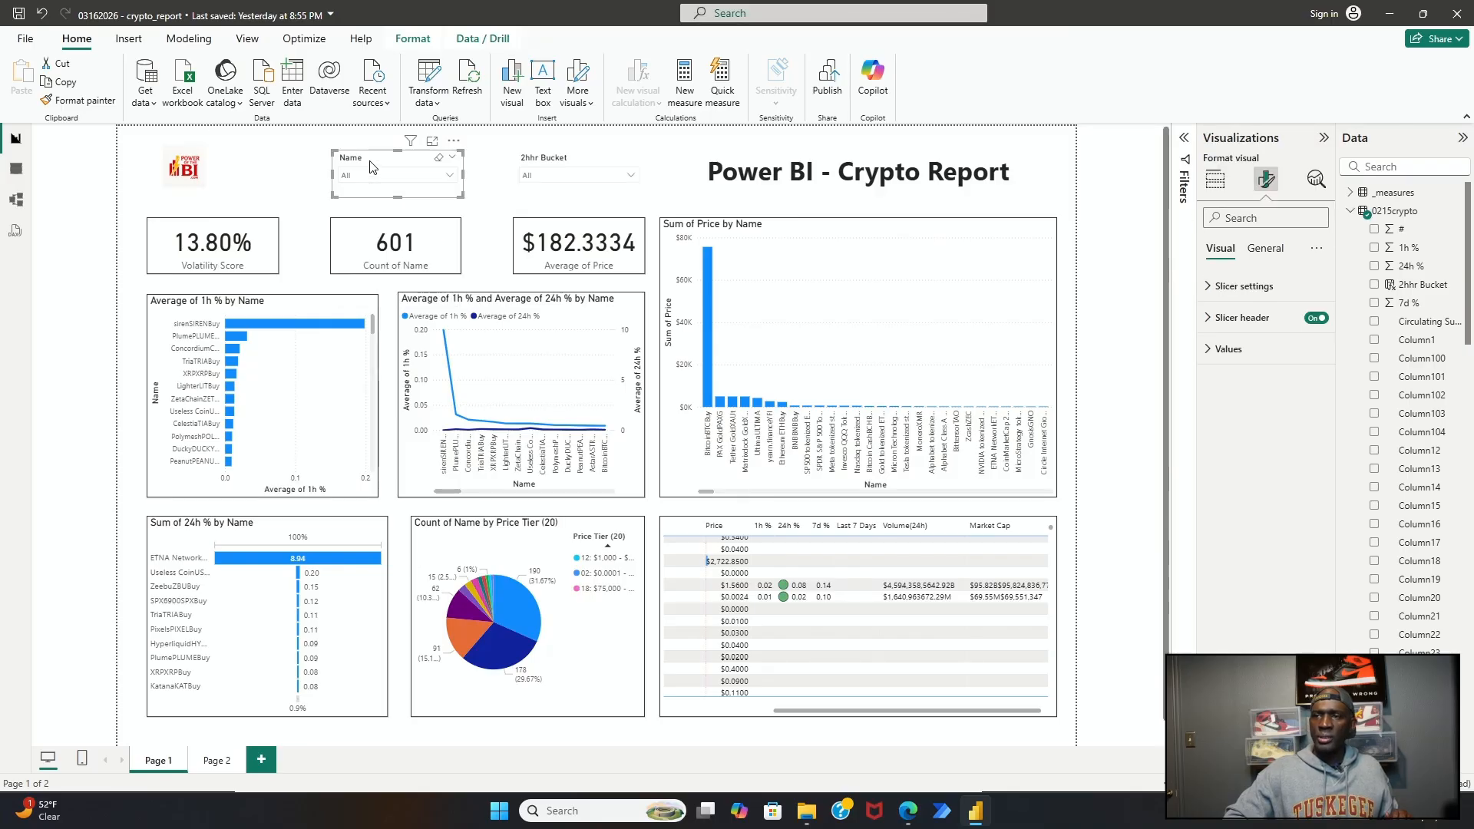
drag(370, 162, 371, 153)
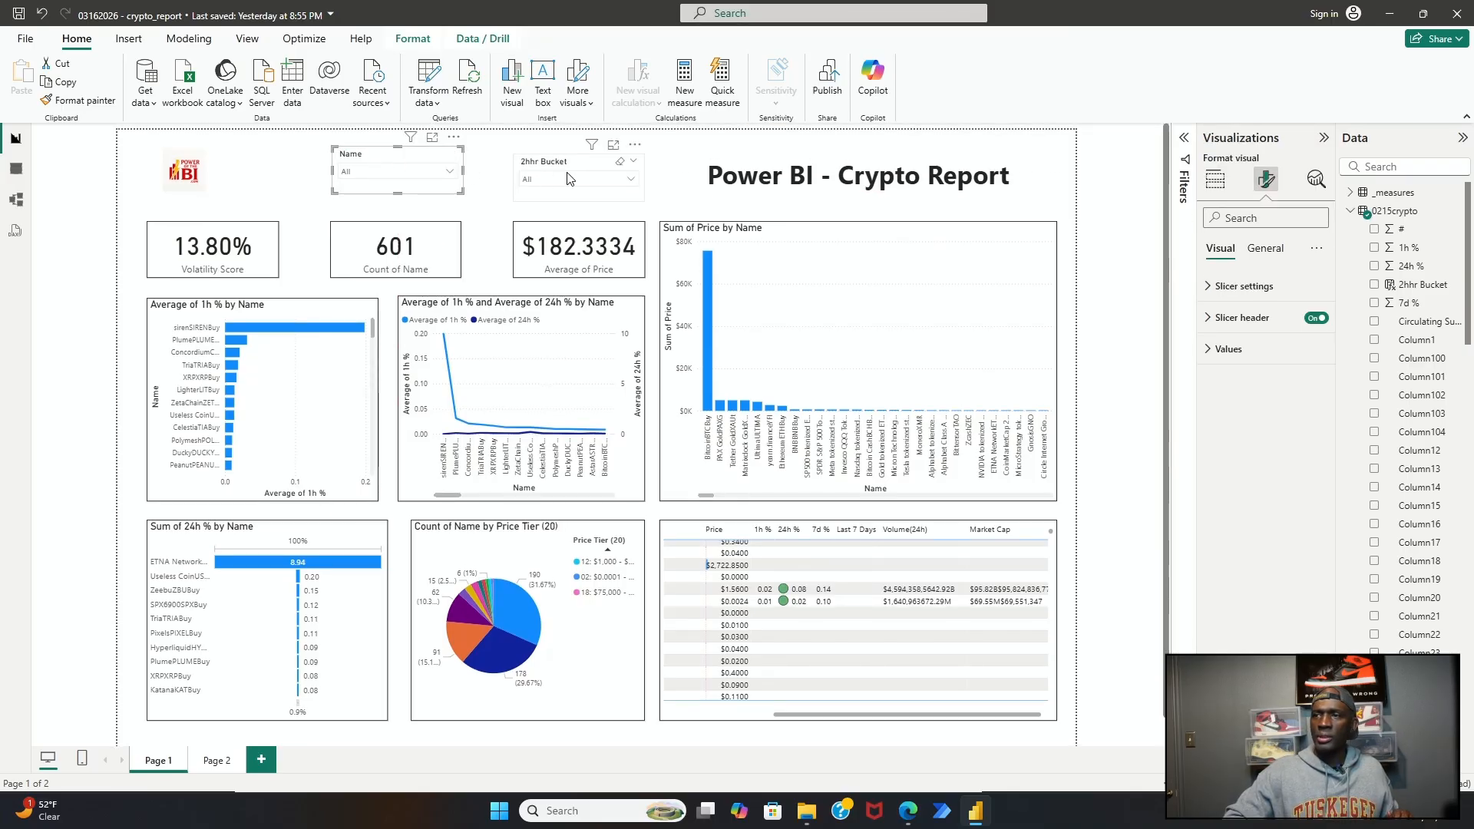
drag(573, 169, 575, 161)
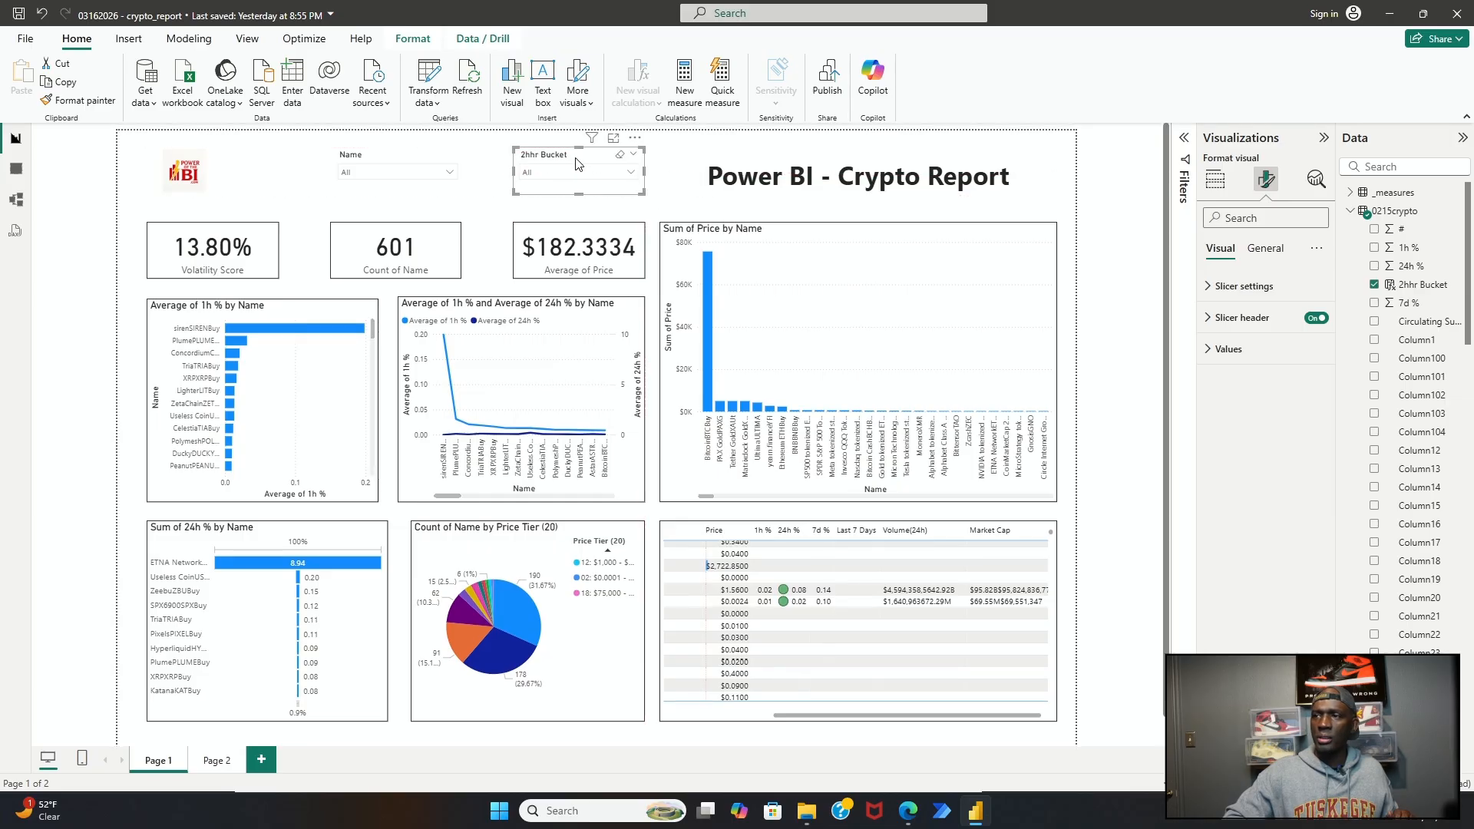
Step: Move the report title text box up to line up with the top edges of the slicers and logo
click(731, 169)
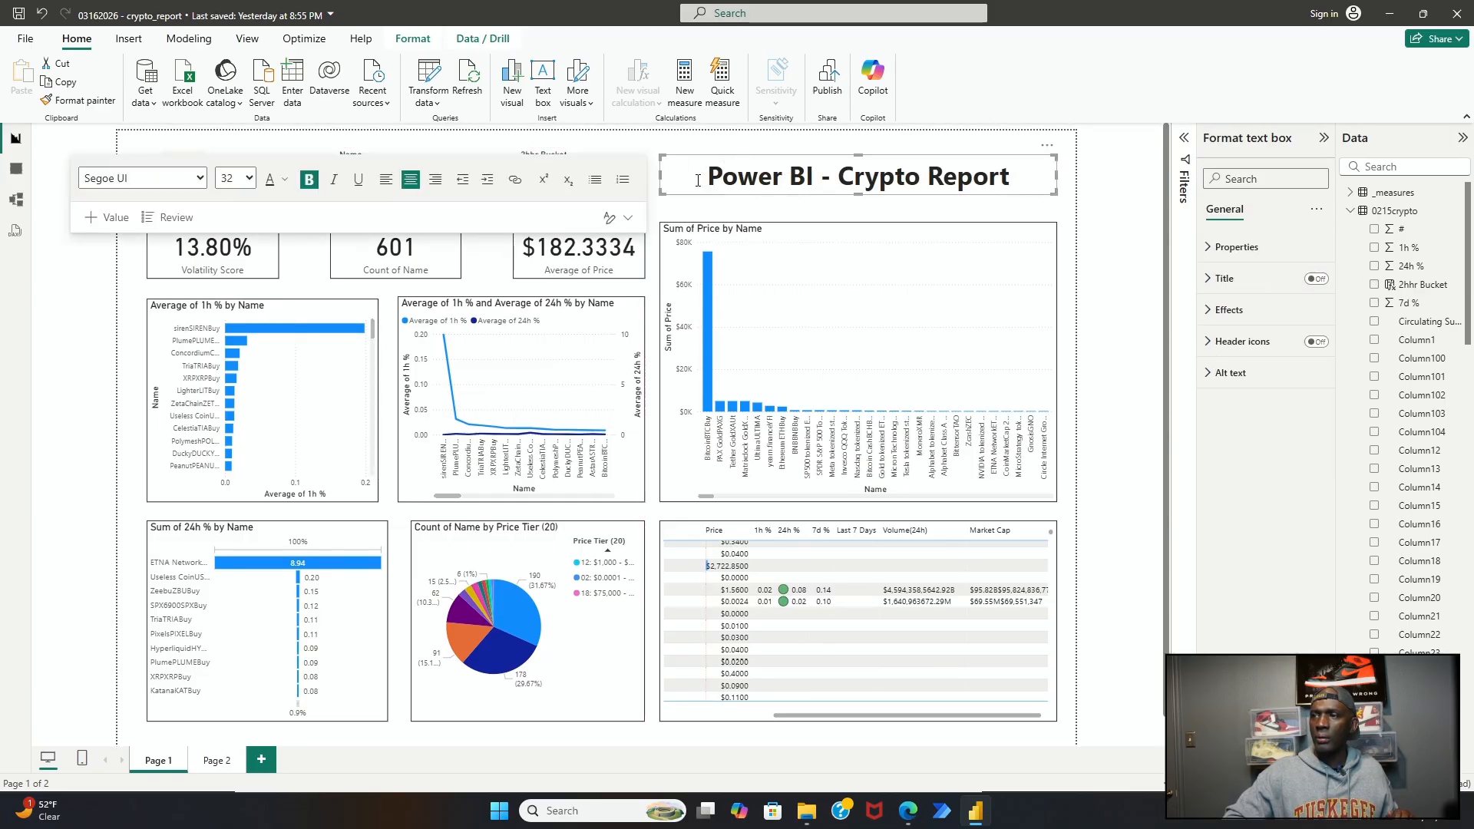
click(682, 203)
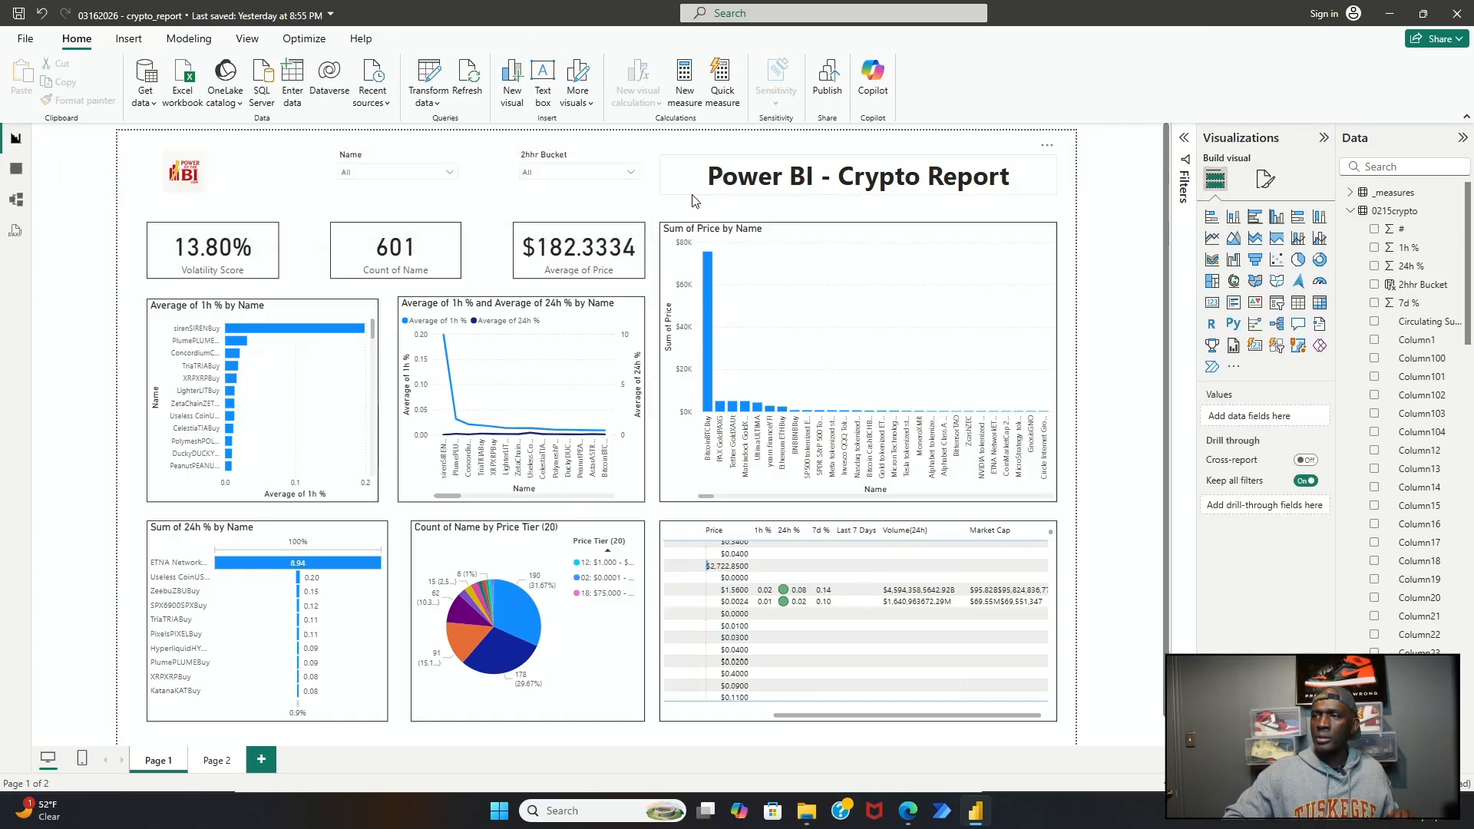
drag(693, 200, 694, 190)
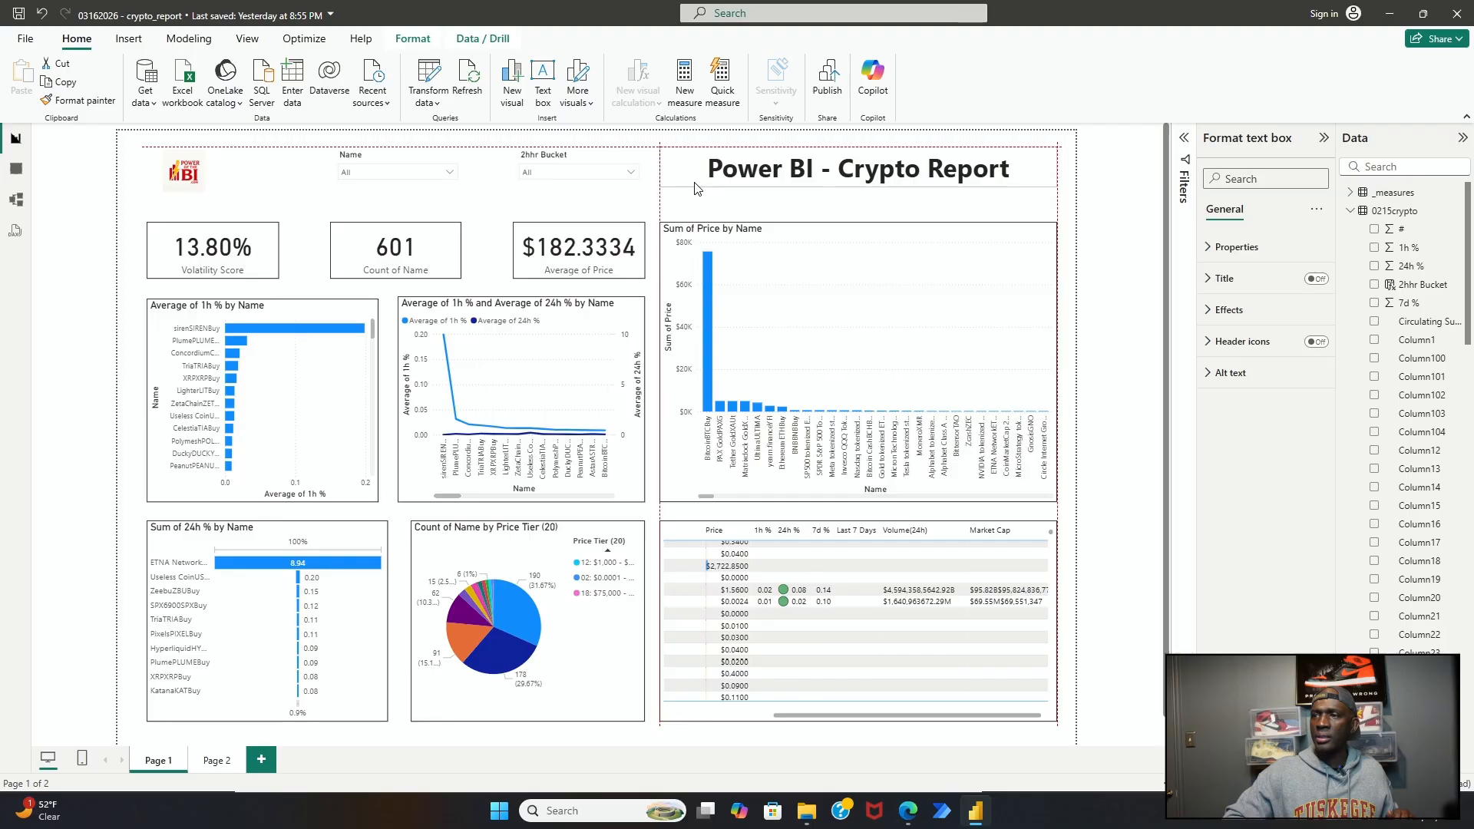
click(694, 189)
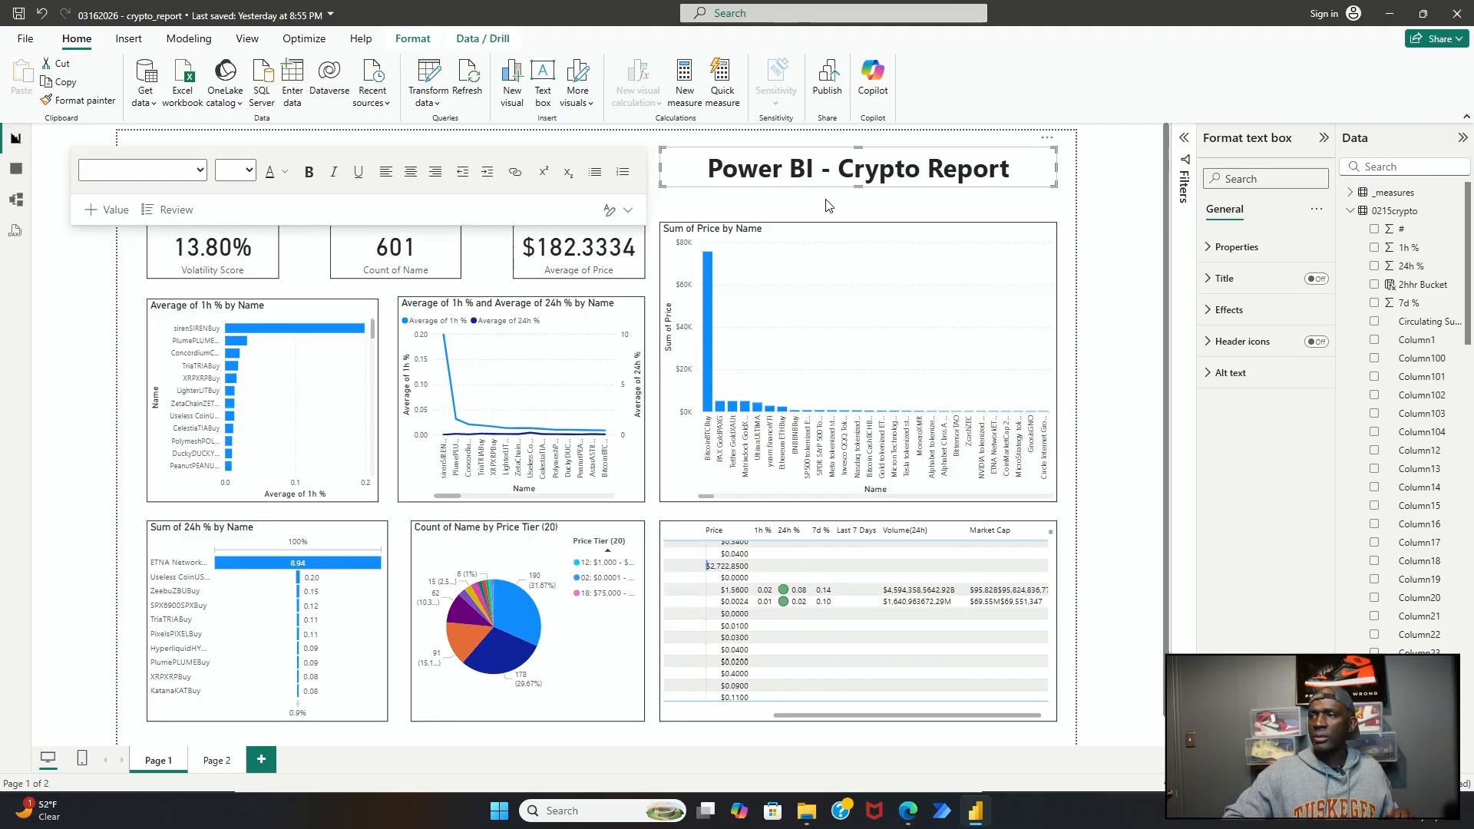
click(680, 214)
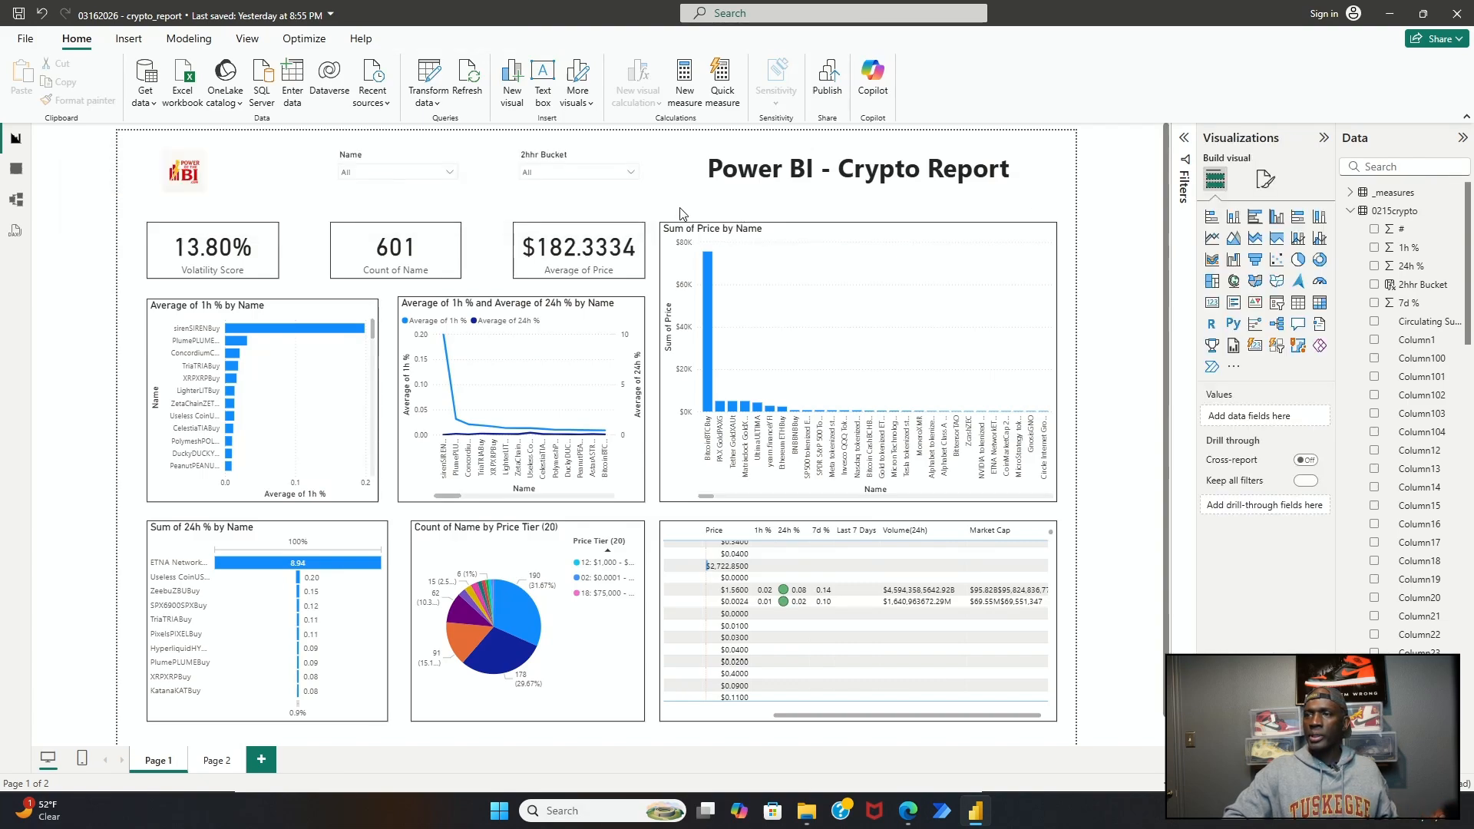
Step: Distribute the logo, Name slicer, 2hhr Bucket slicer and report title horizontally
click(165, 190)
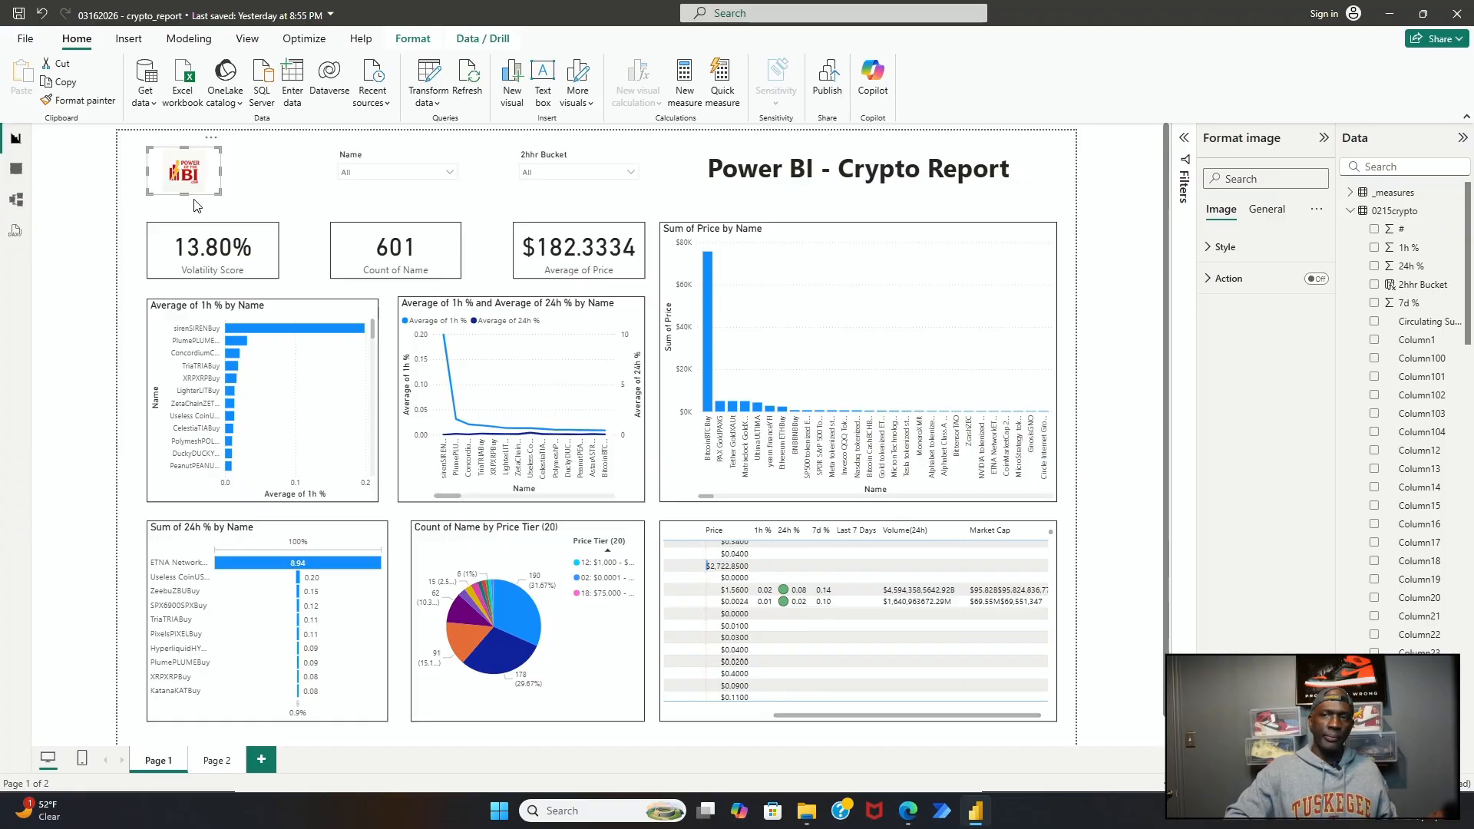
ctrl+click(371, 191)
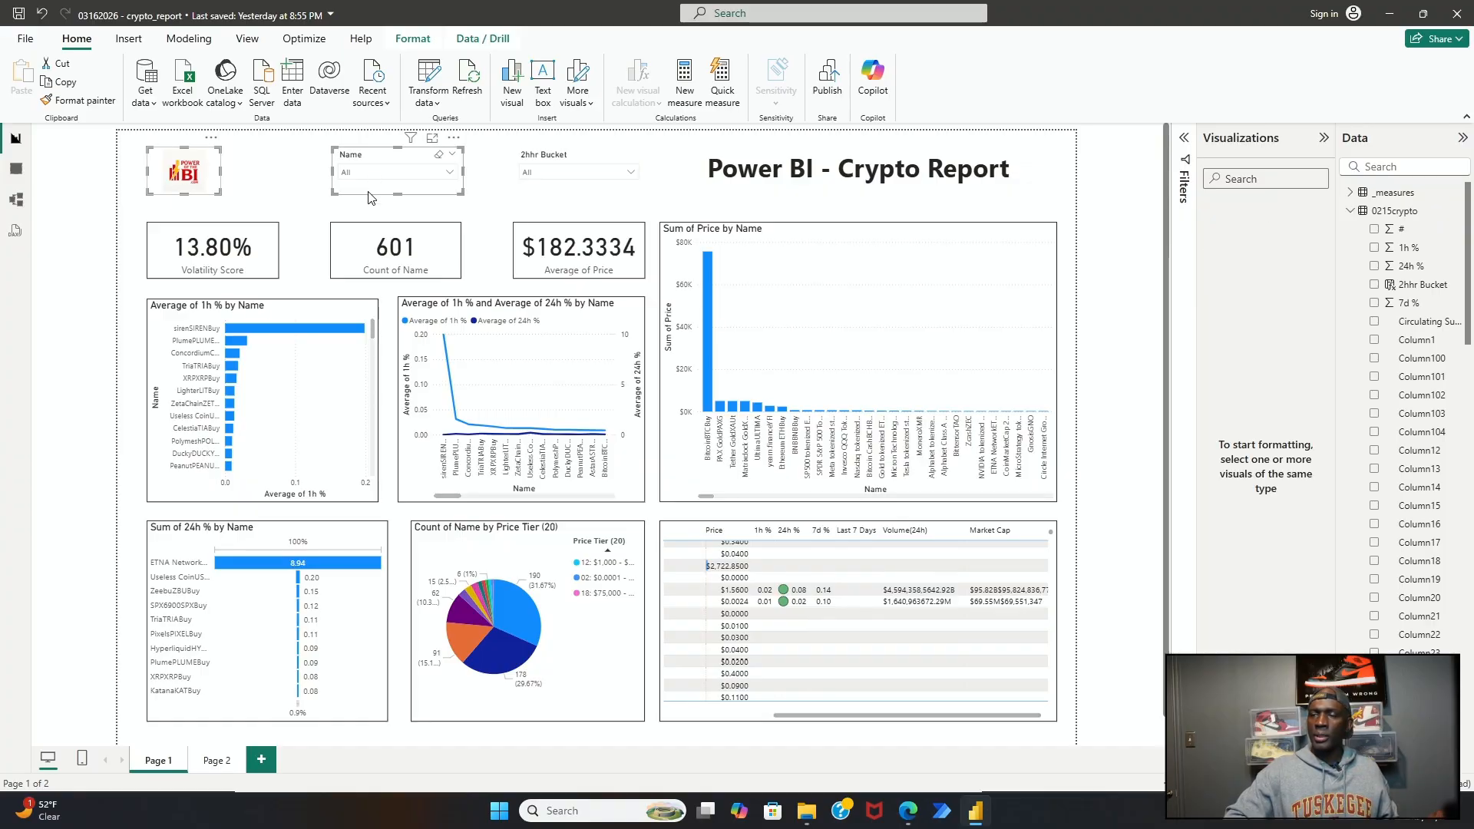
ctrl+click(577, 192)
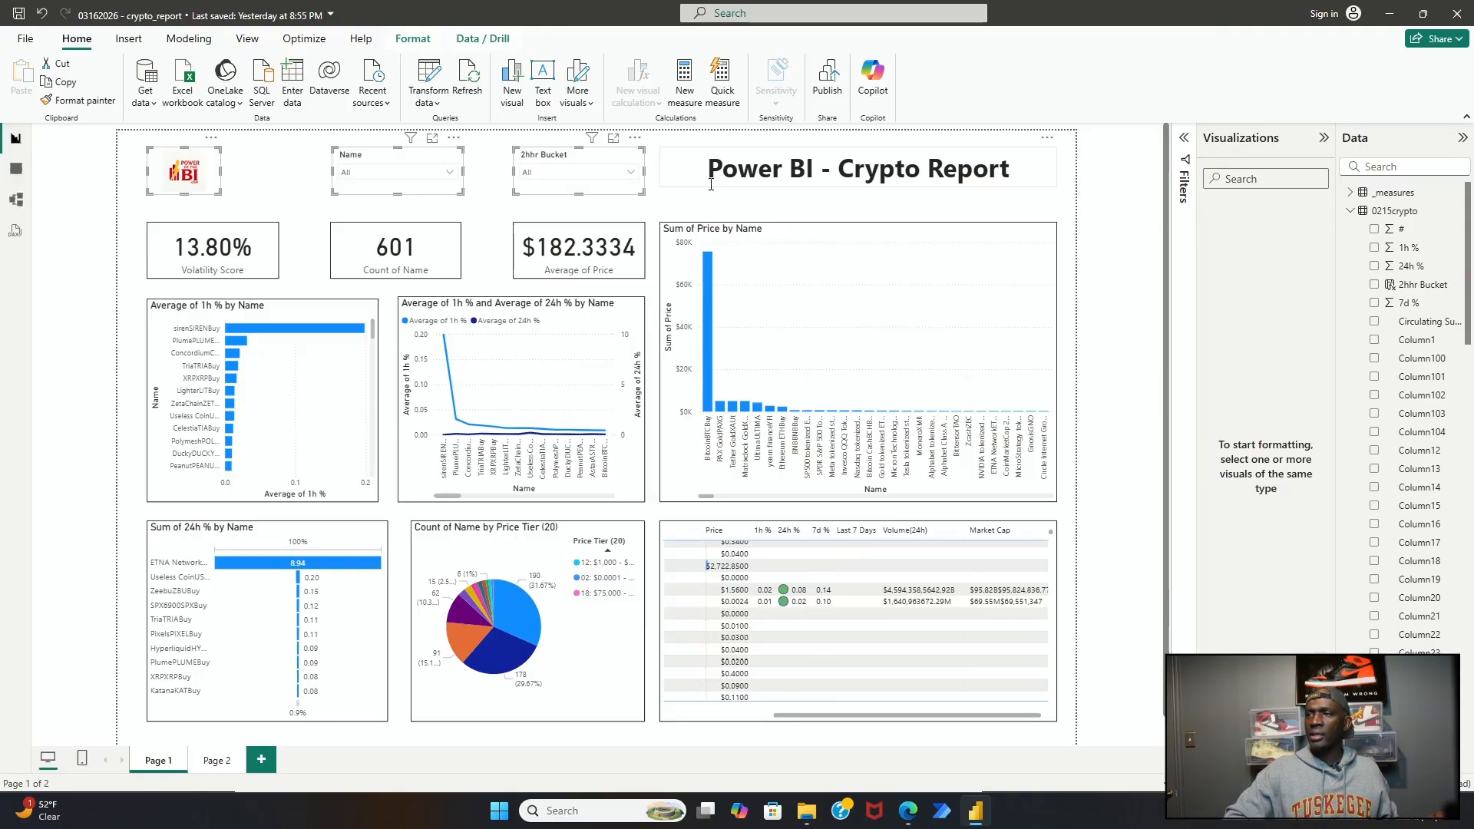
ctrl+click(702, 184)
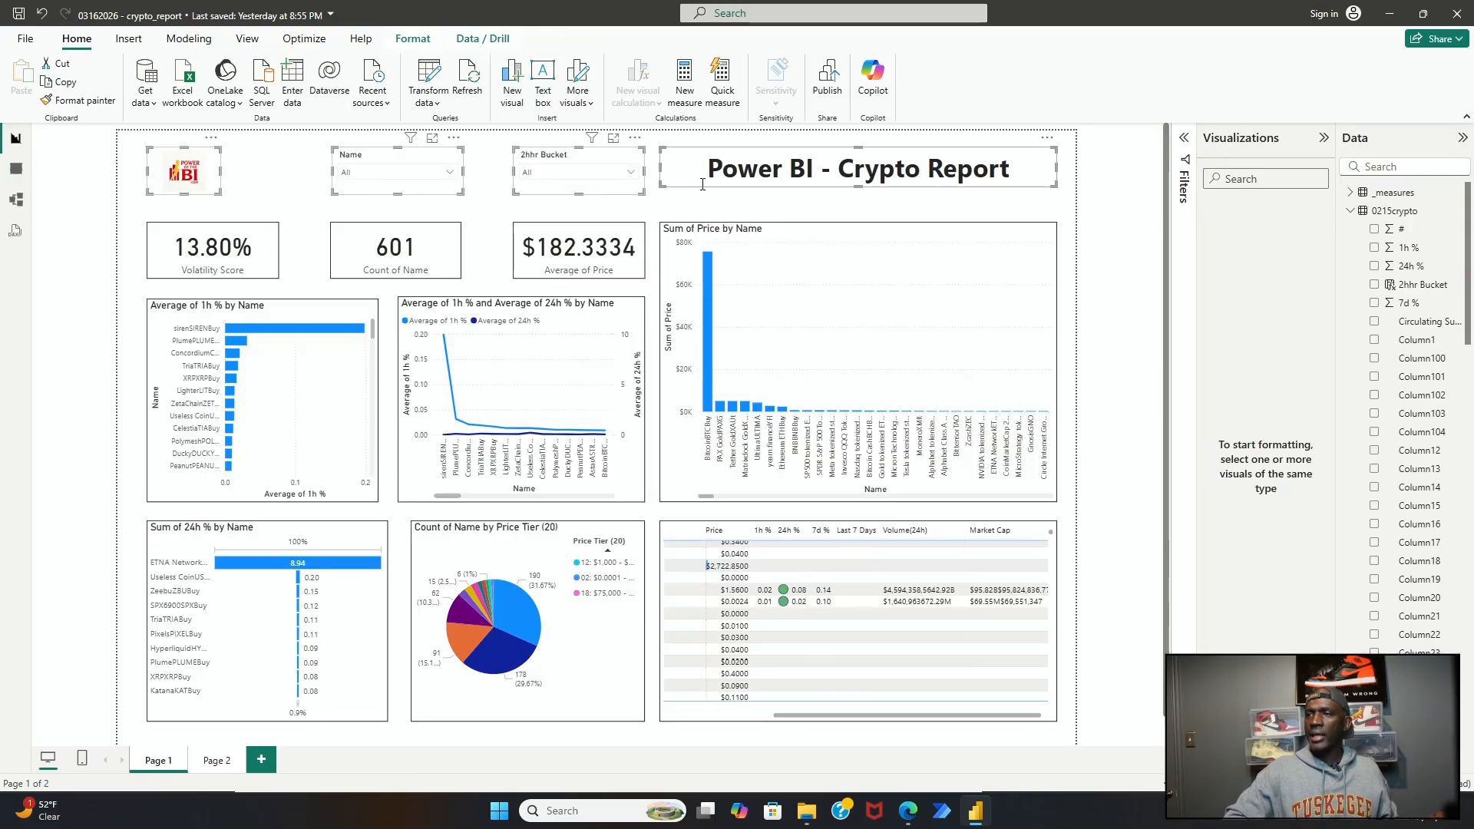
click(414, 39)
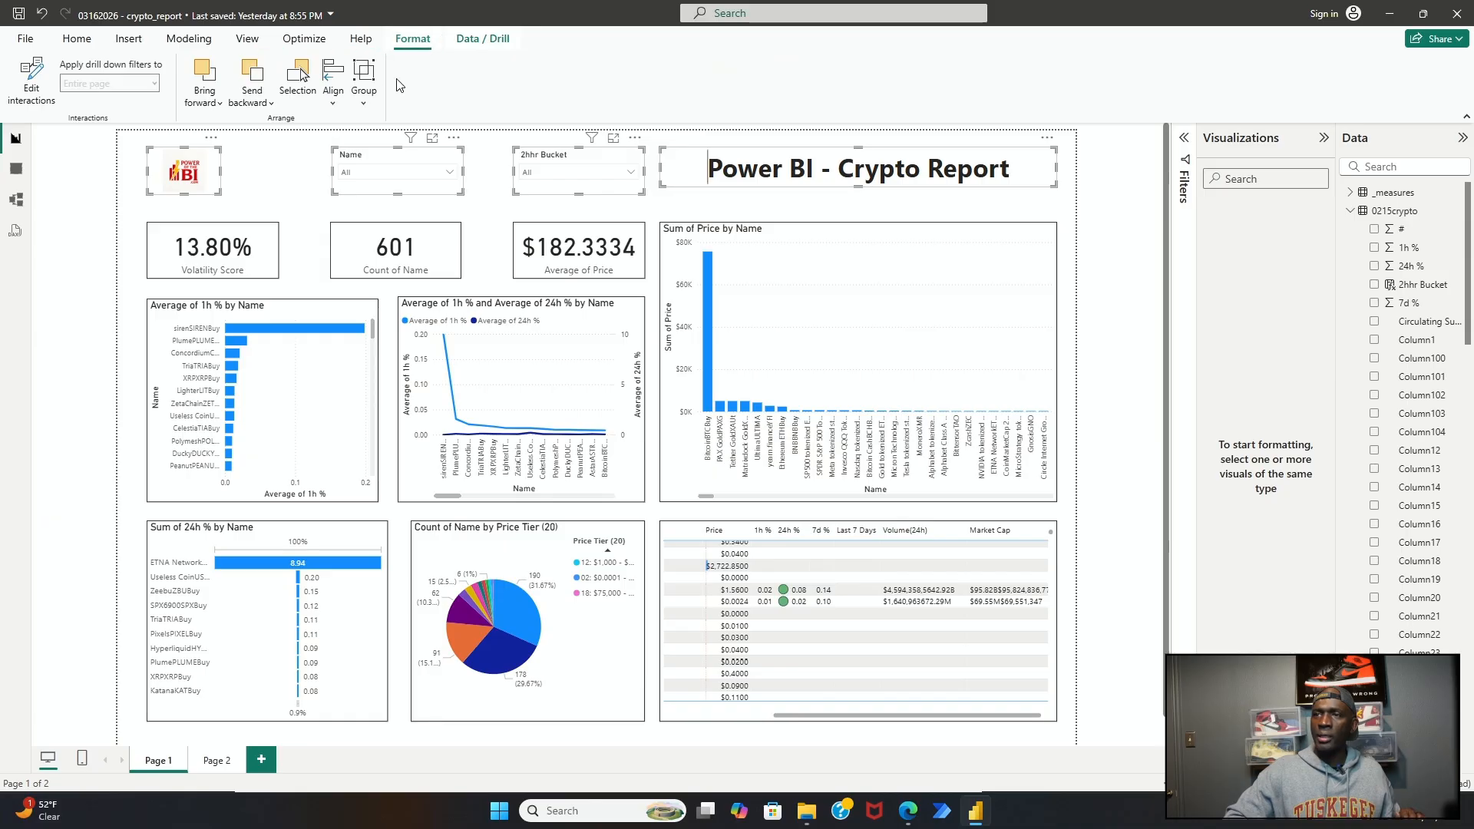
click(333, 81)
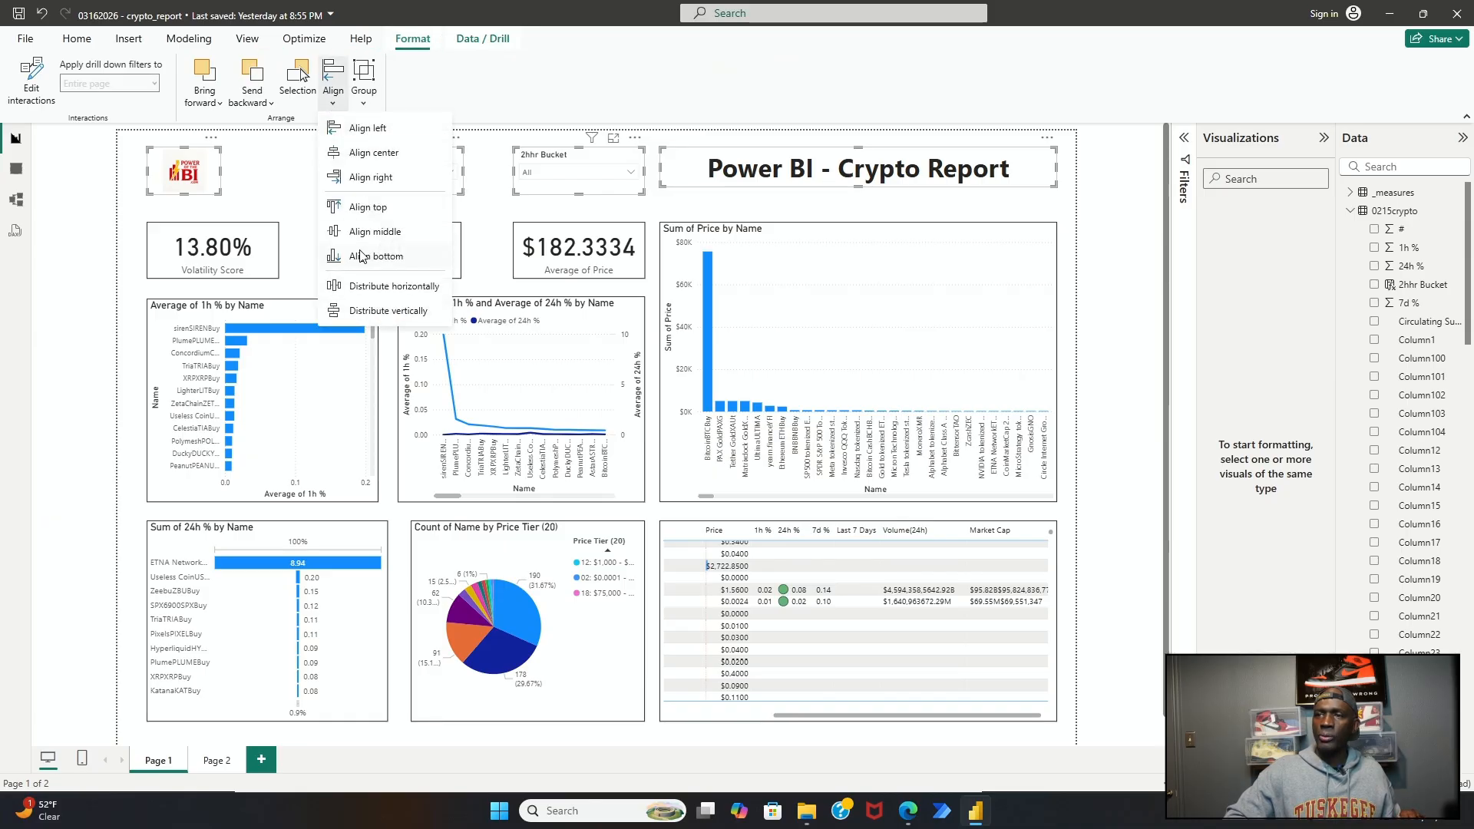
click(373, 286)
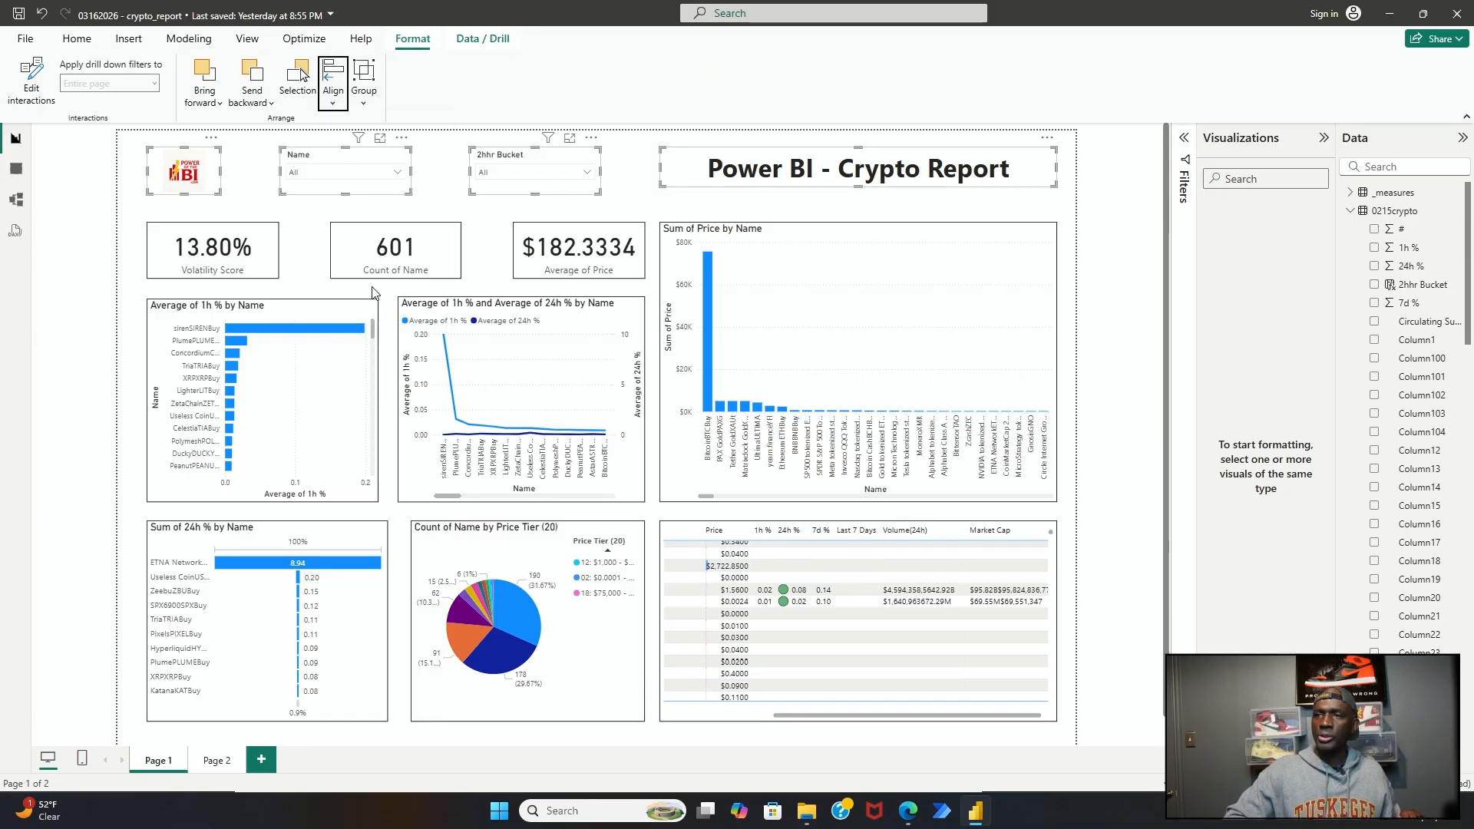
click(304, 257)
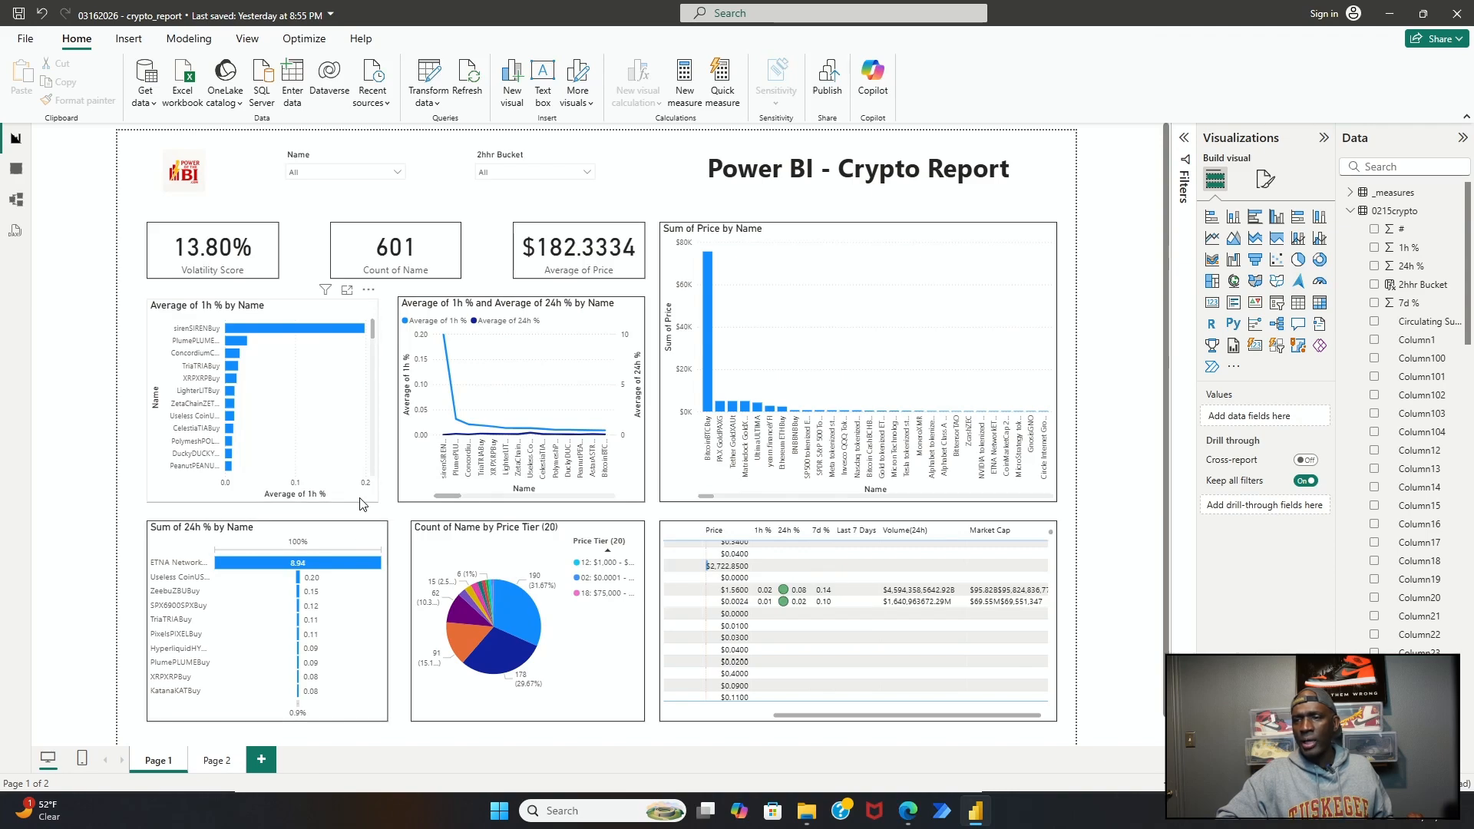
Step: Set the rounded corners of the Volatility Score card's visual border to 8 px
click(272, 277)
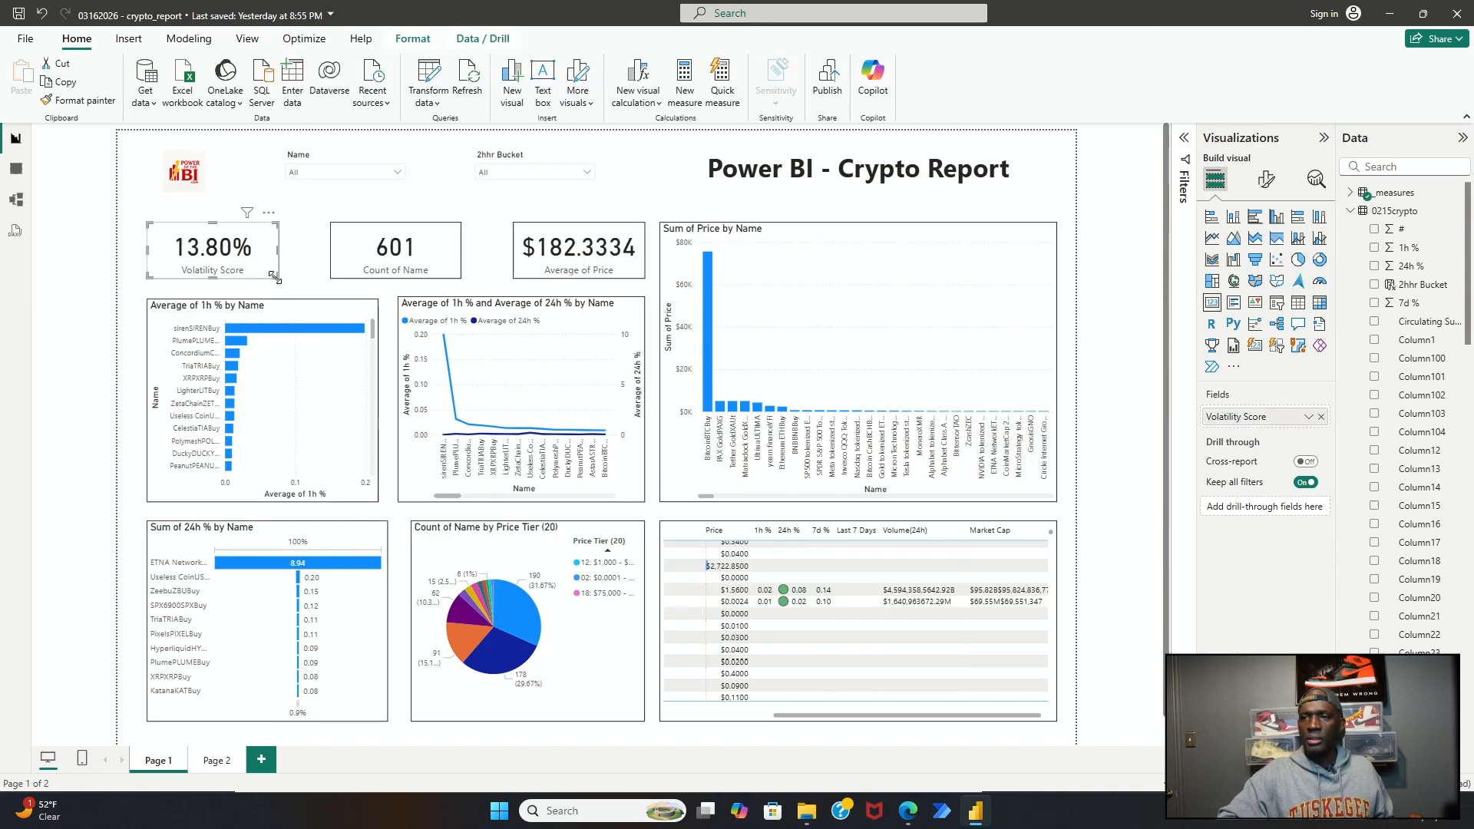
click(1267, 183)
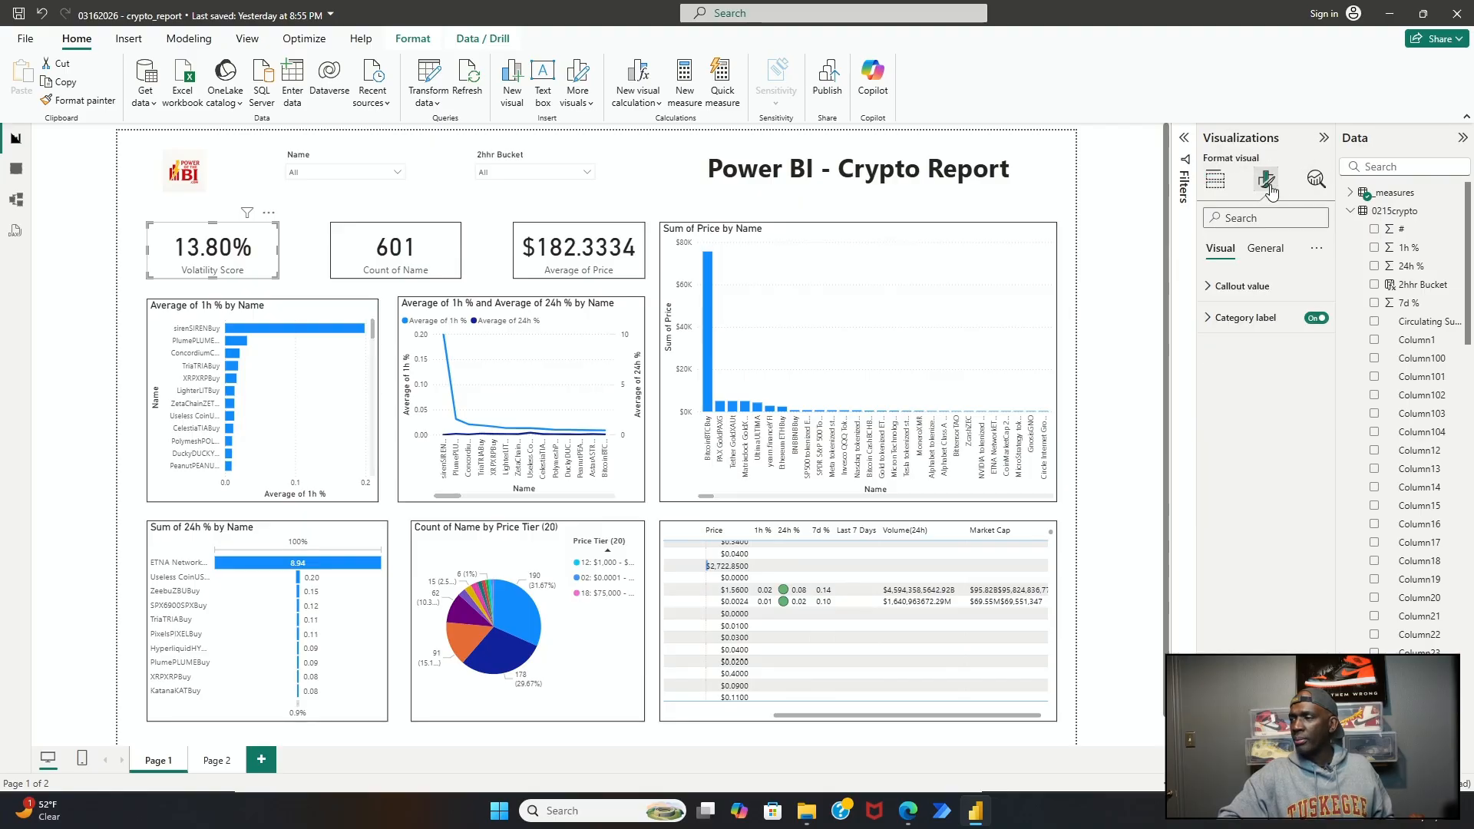
click(1265, 248)
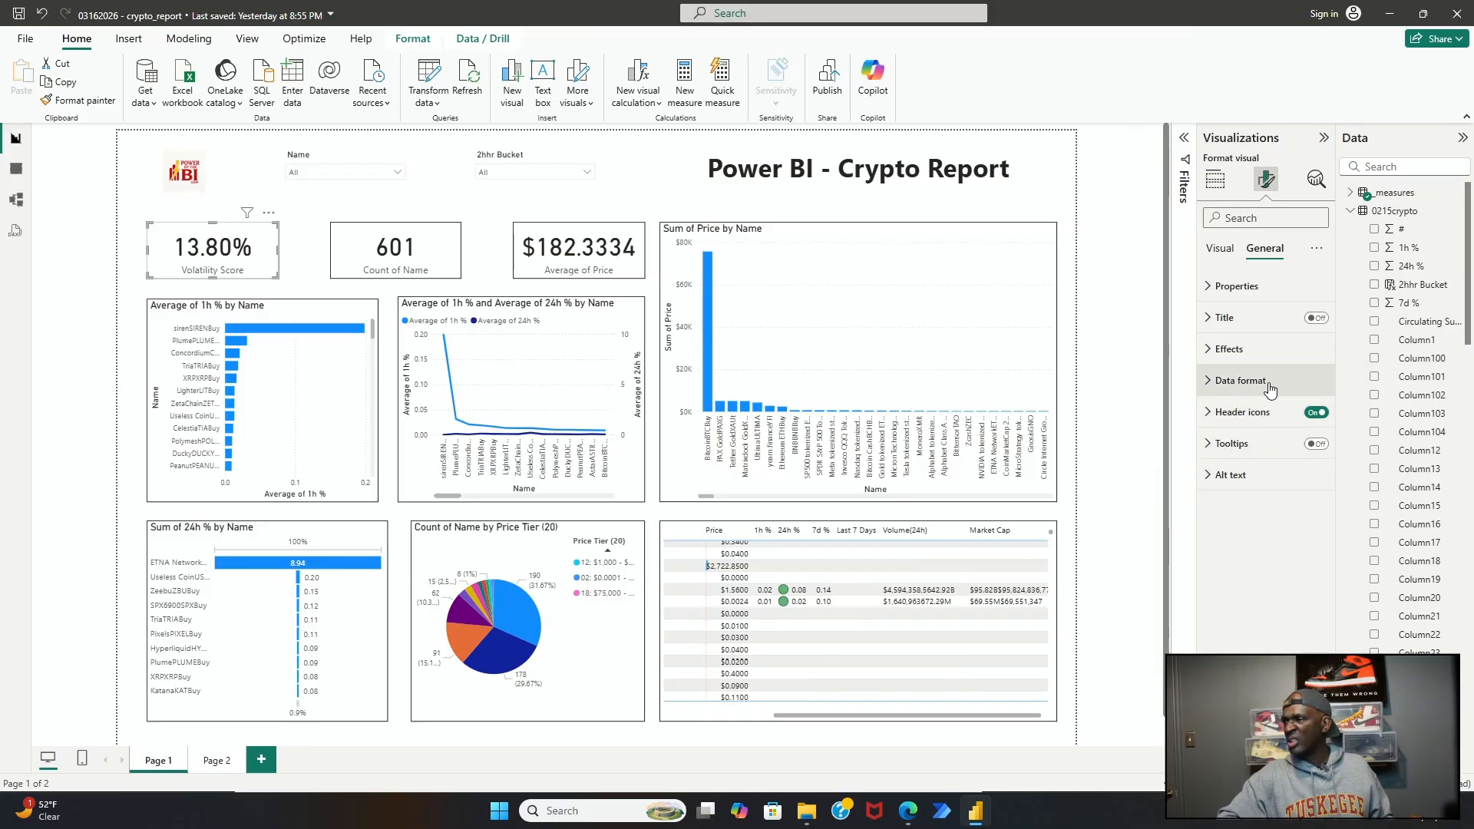
click(1228, 349)
click(1245, 385)
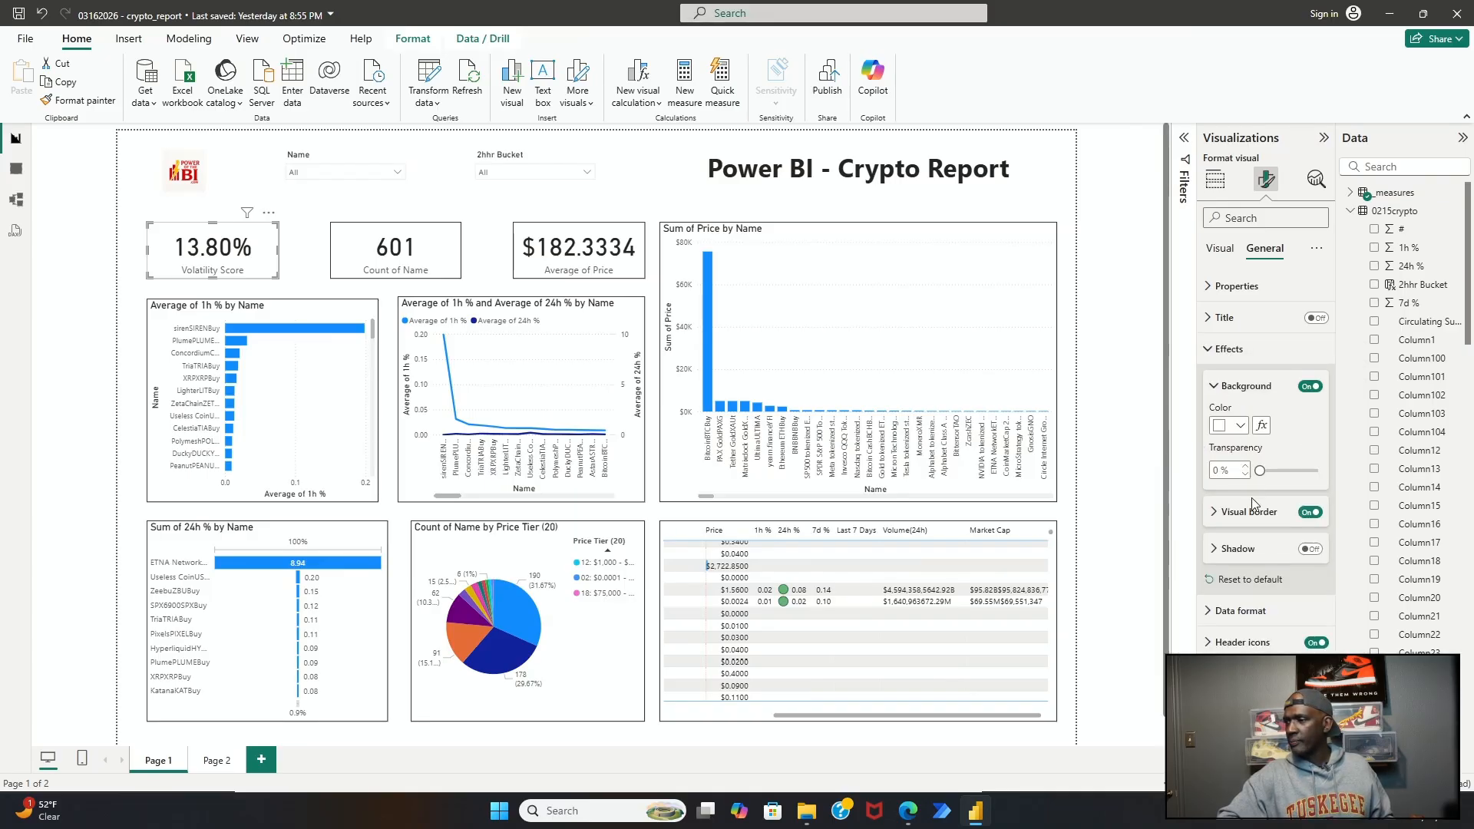
click(1219, 513)
scroll(1220, 516, down, 1)
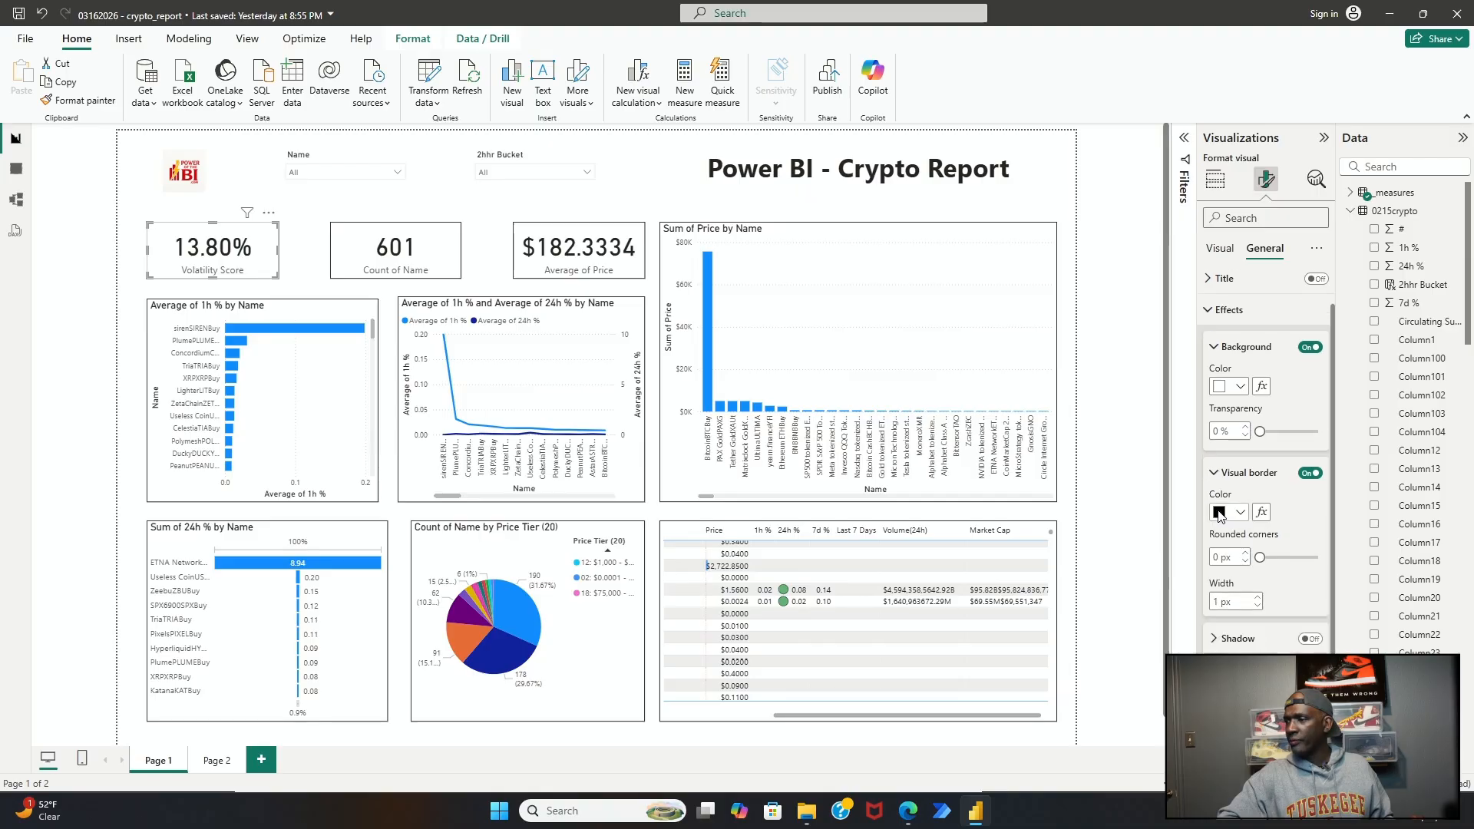
scroll(1222, 518, down, 1)
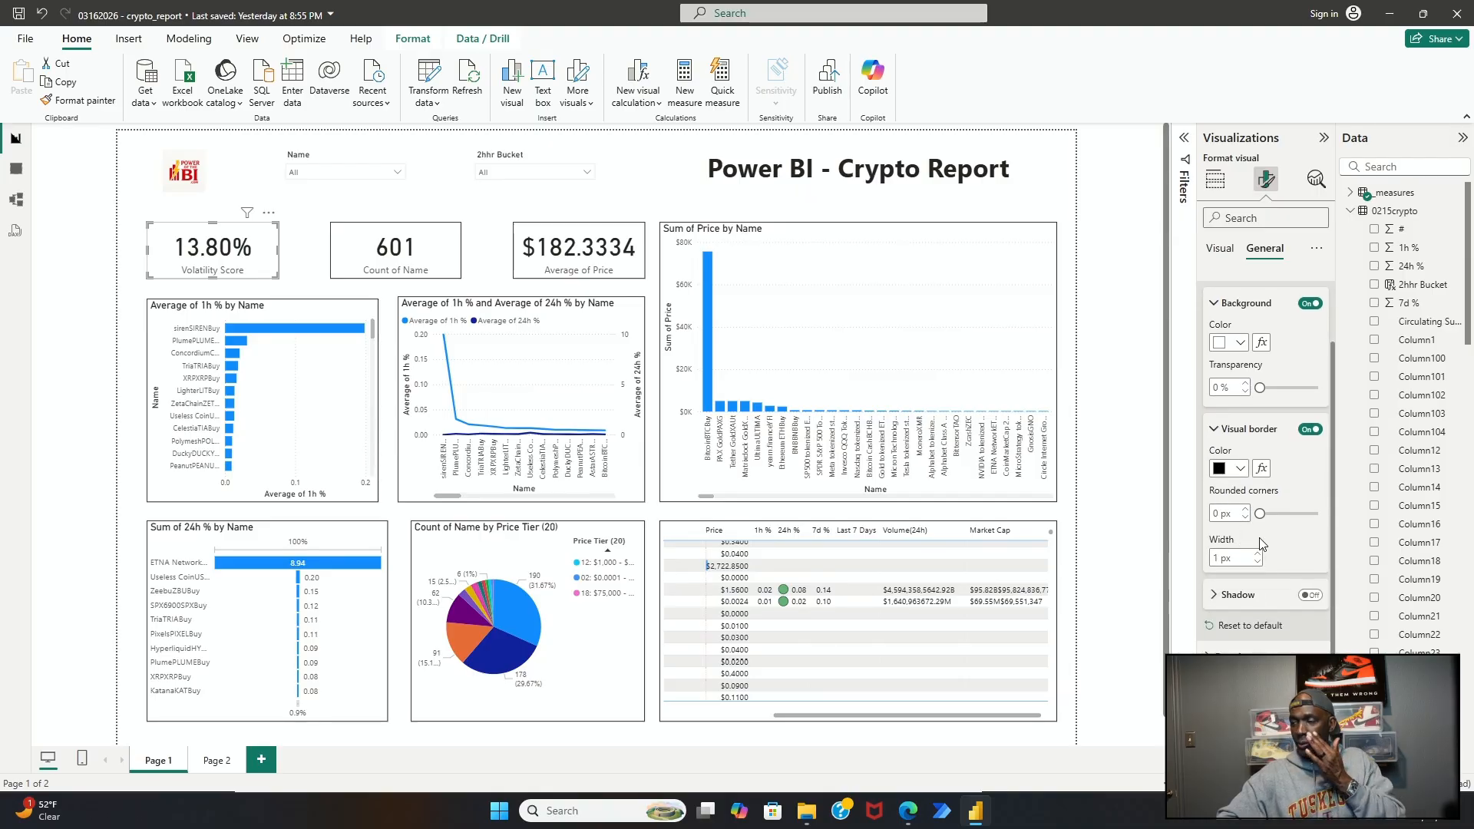
double_click(1218, 518)
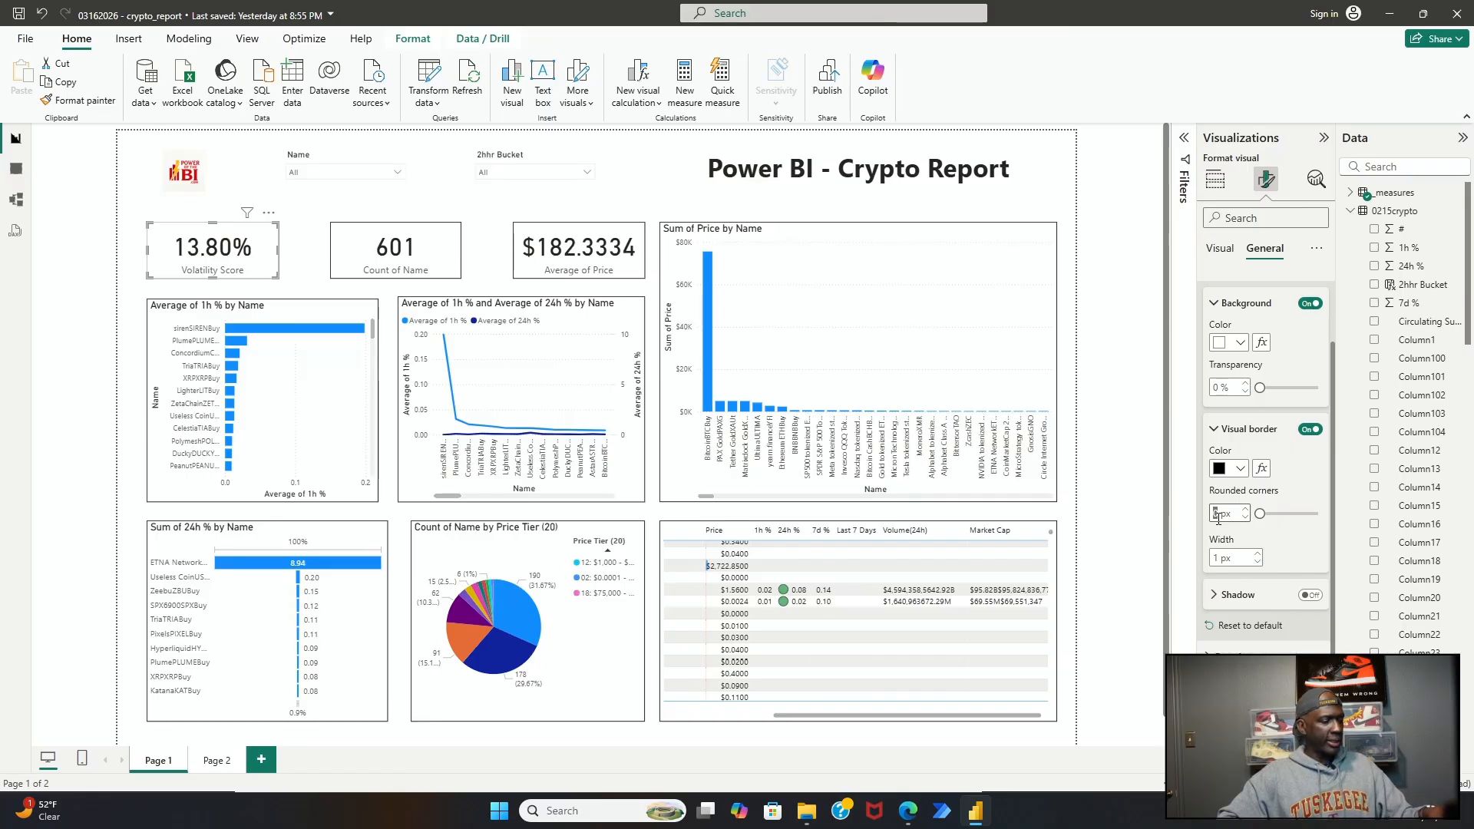
text(8)
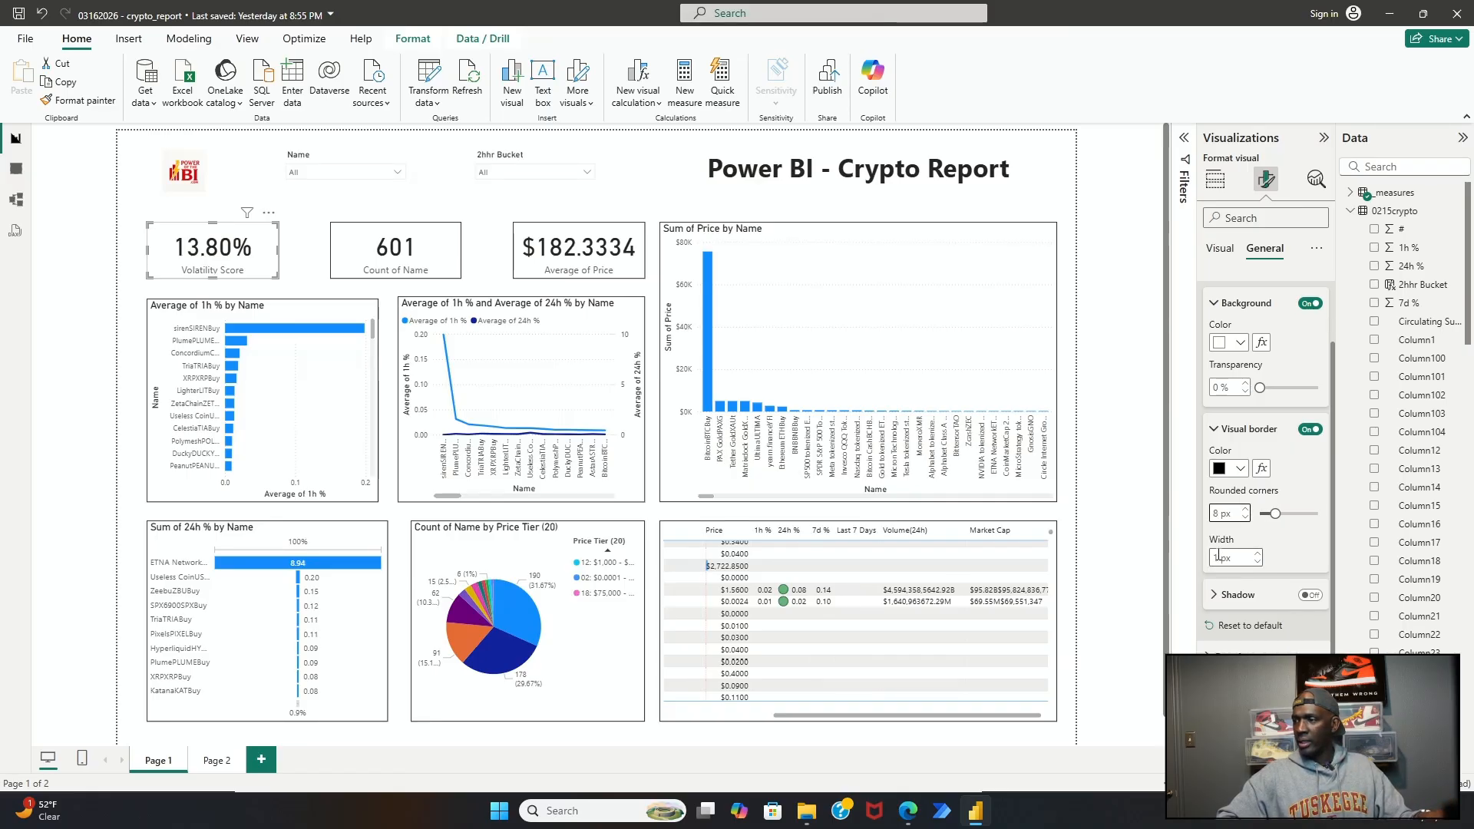
Step: Set the Volatility Score card's border width to 3 px and give the Count of Name card 8 px rounded corners and a 3 px border
double_click(1218, 557)
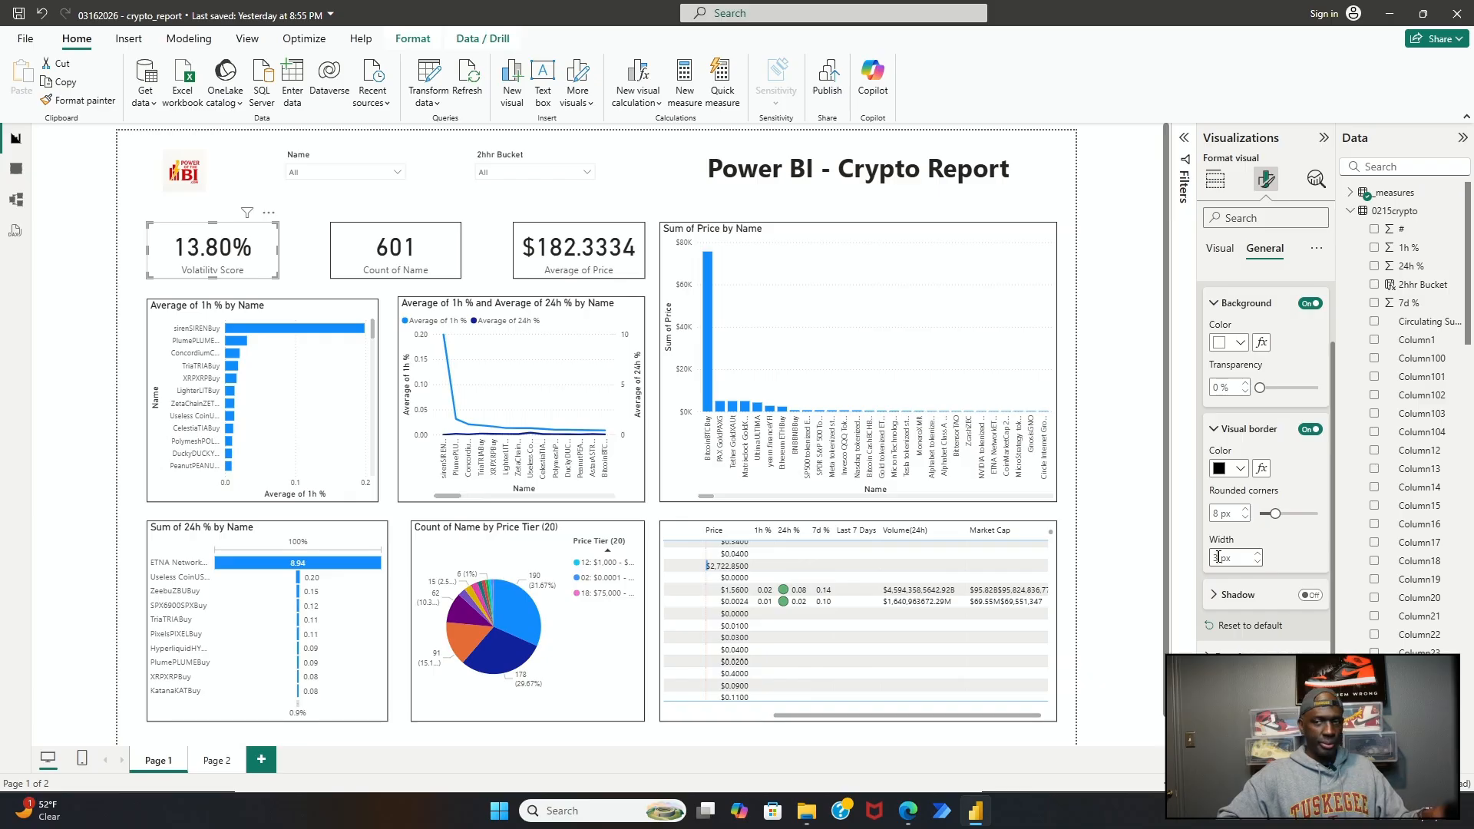
text(3)
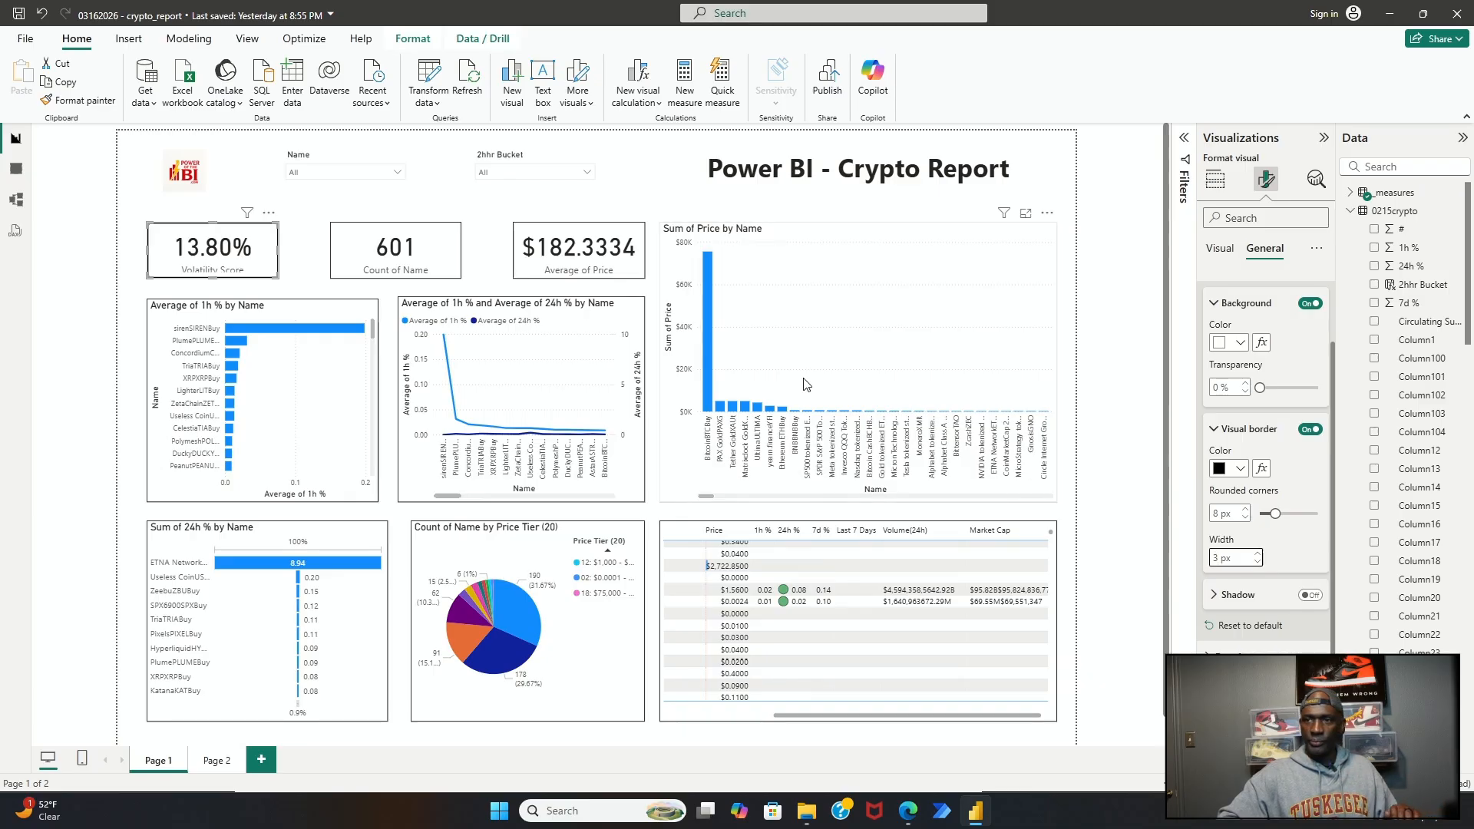
click(445, 255)
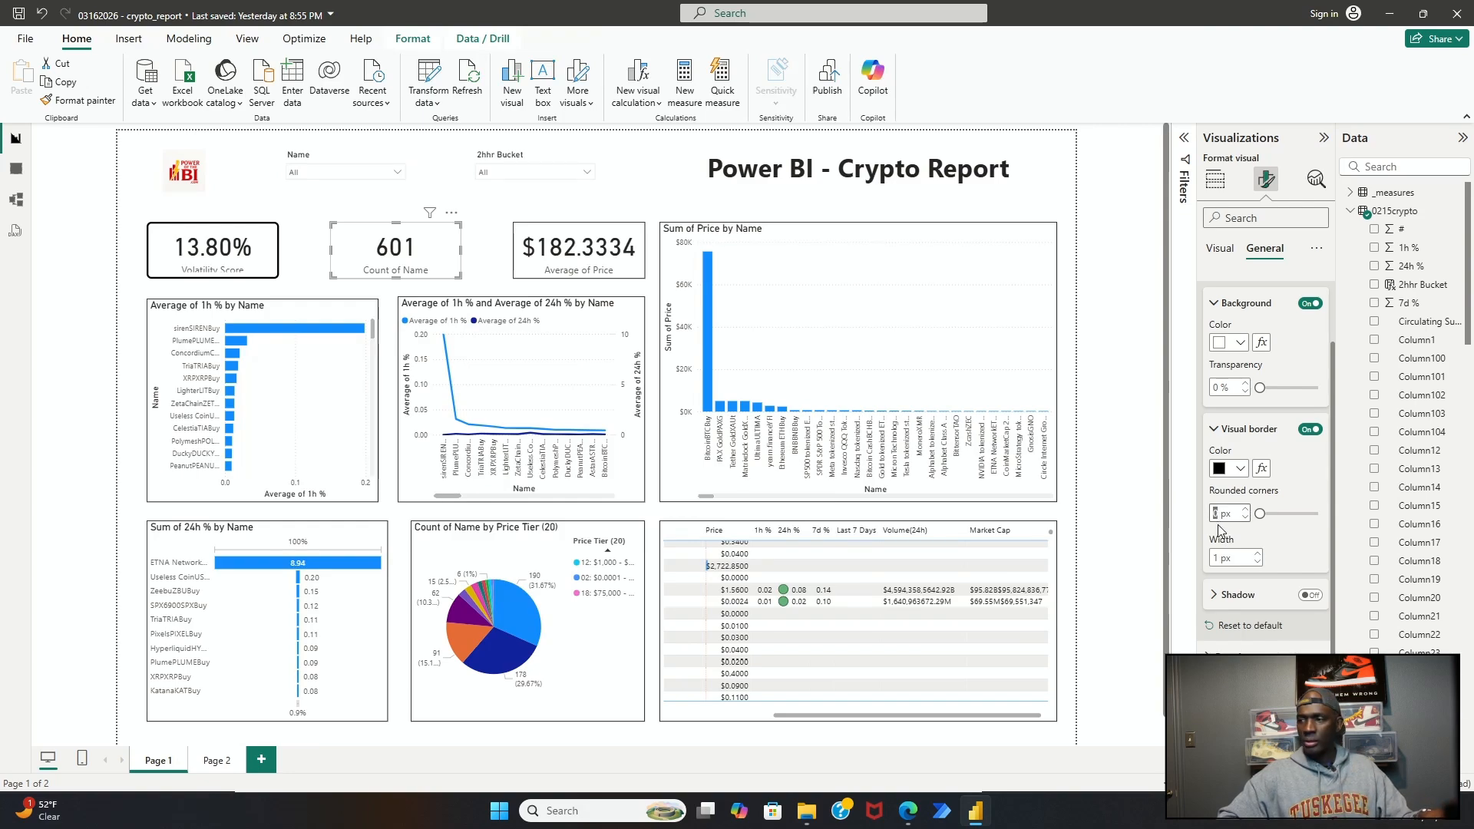
text(8)
double_click(1222, 558)
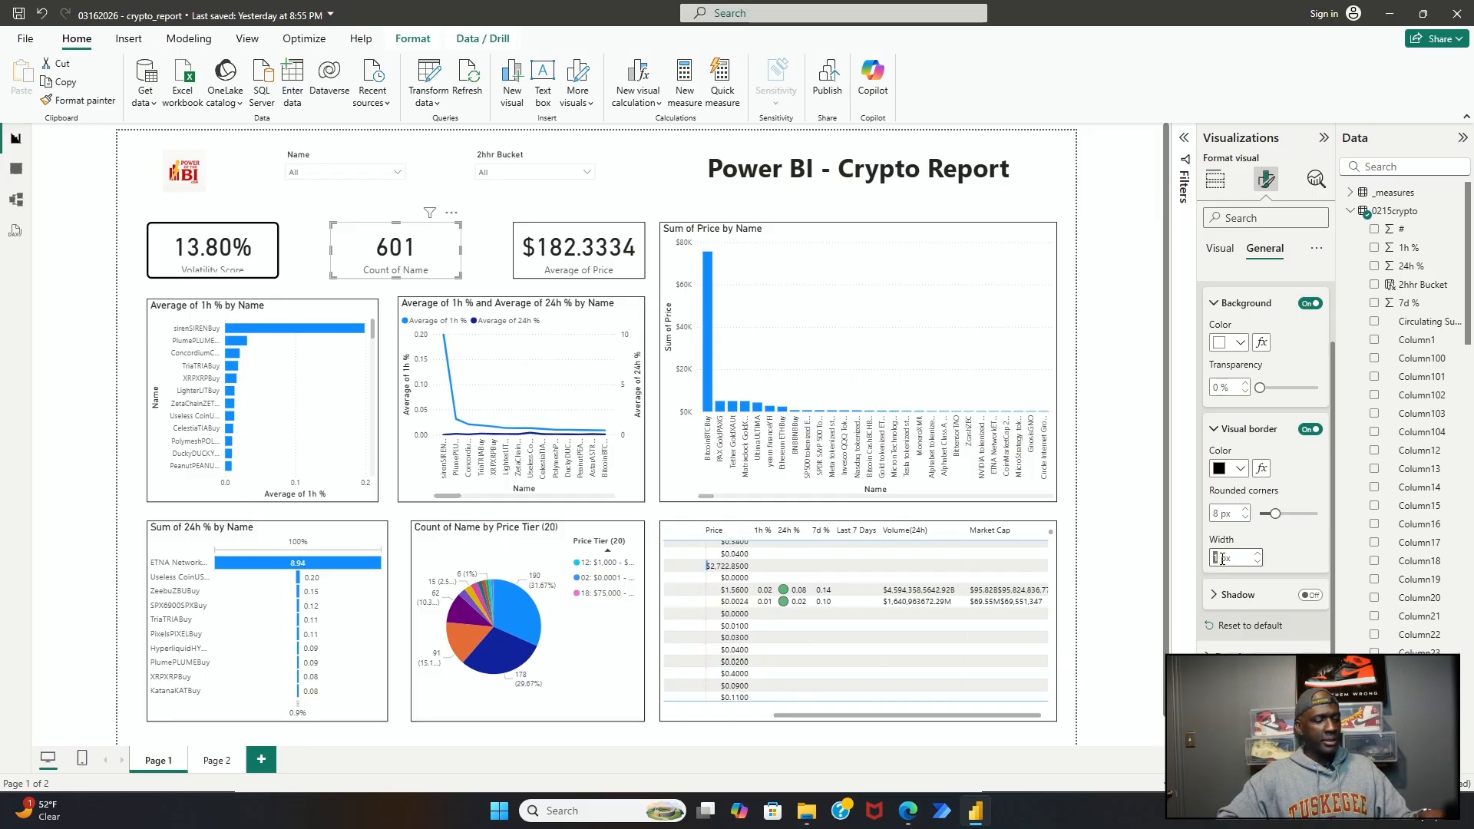
text(3)
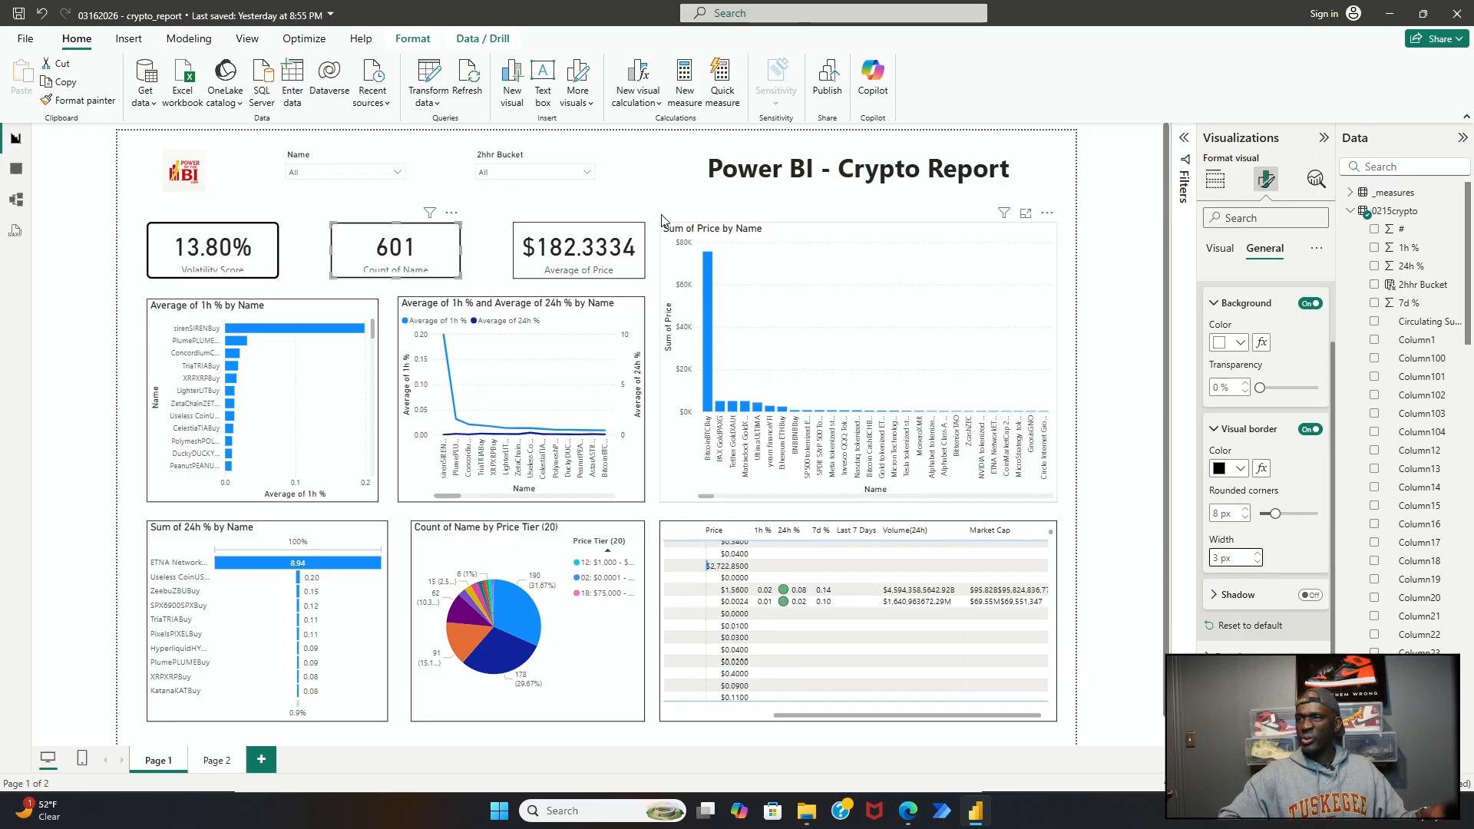
Step: Give the Average of Price card's visual border 8 px rounded corners and a width of 3 px
click(579, 249)
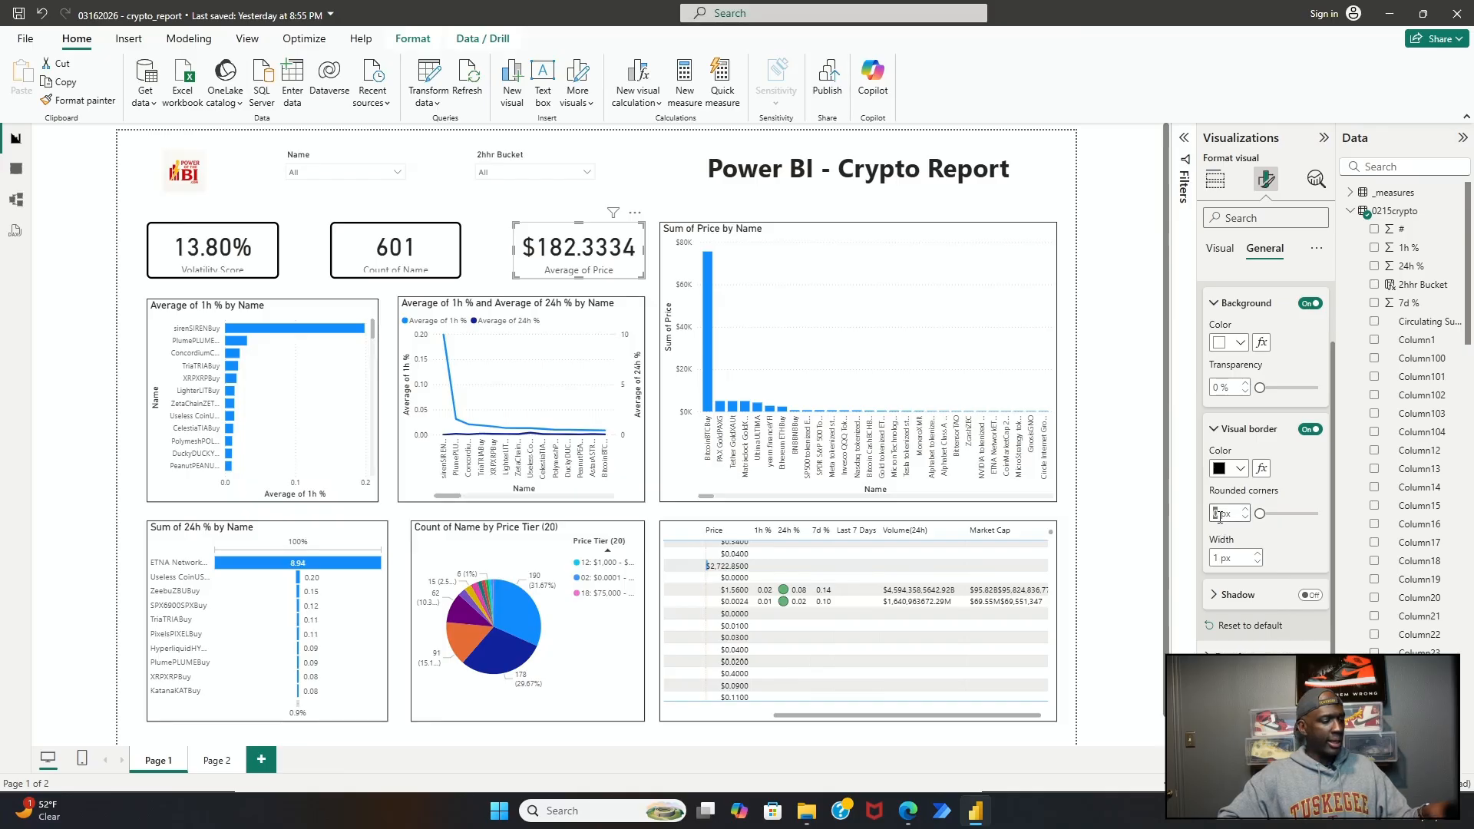
text(8)
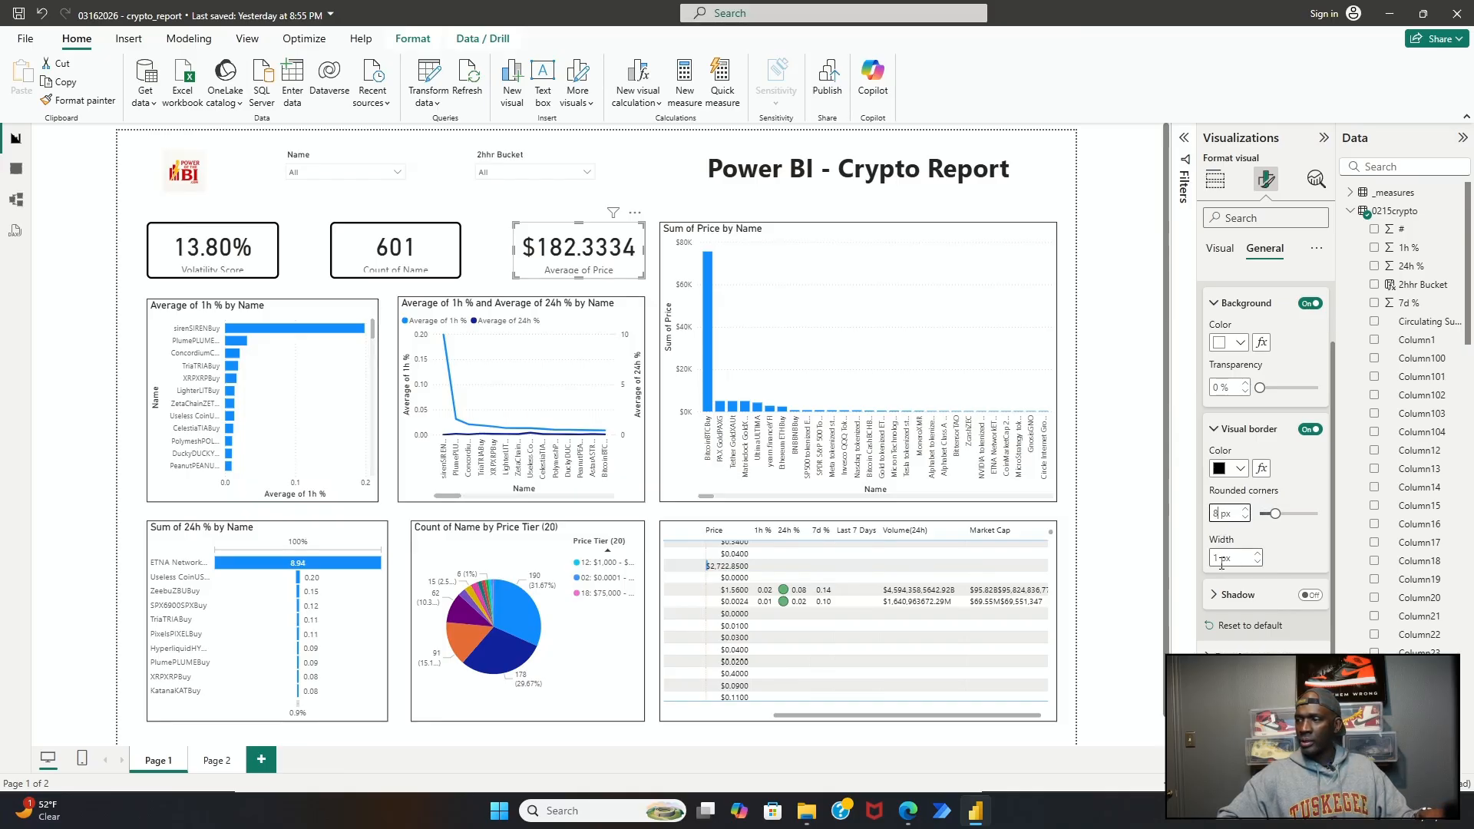
click(1221, 561)
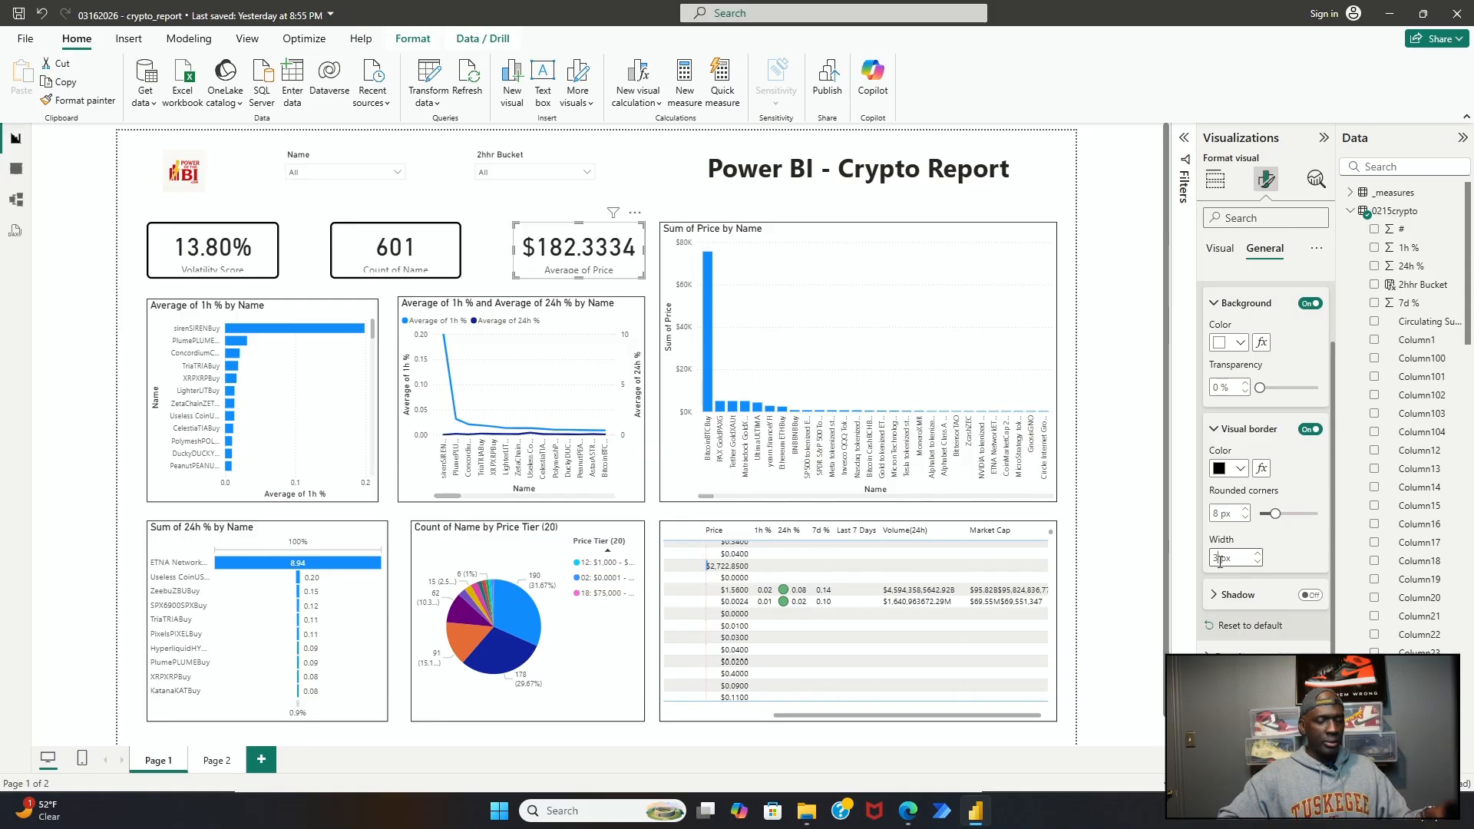
text(3)
Step: Set the Sum of Price by Name column chart's visual border to 8 px rounded corners and 3 px width
click(1045, 290)
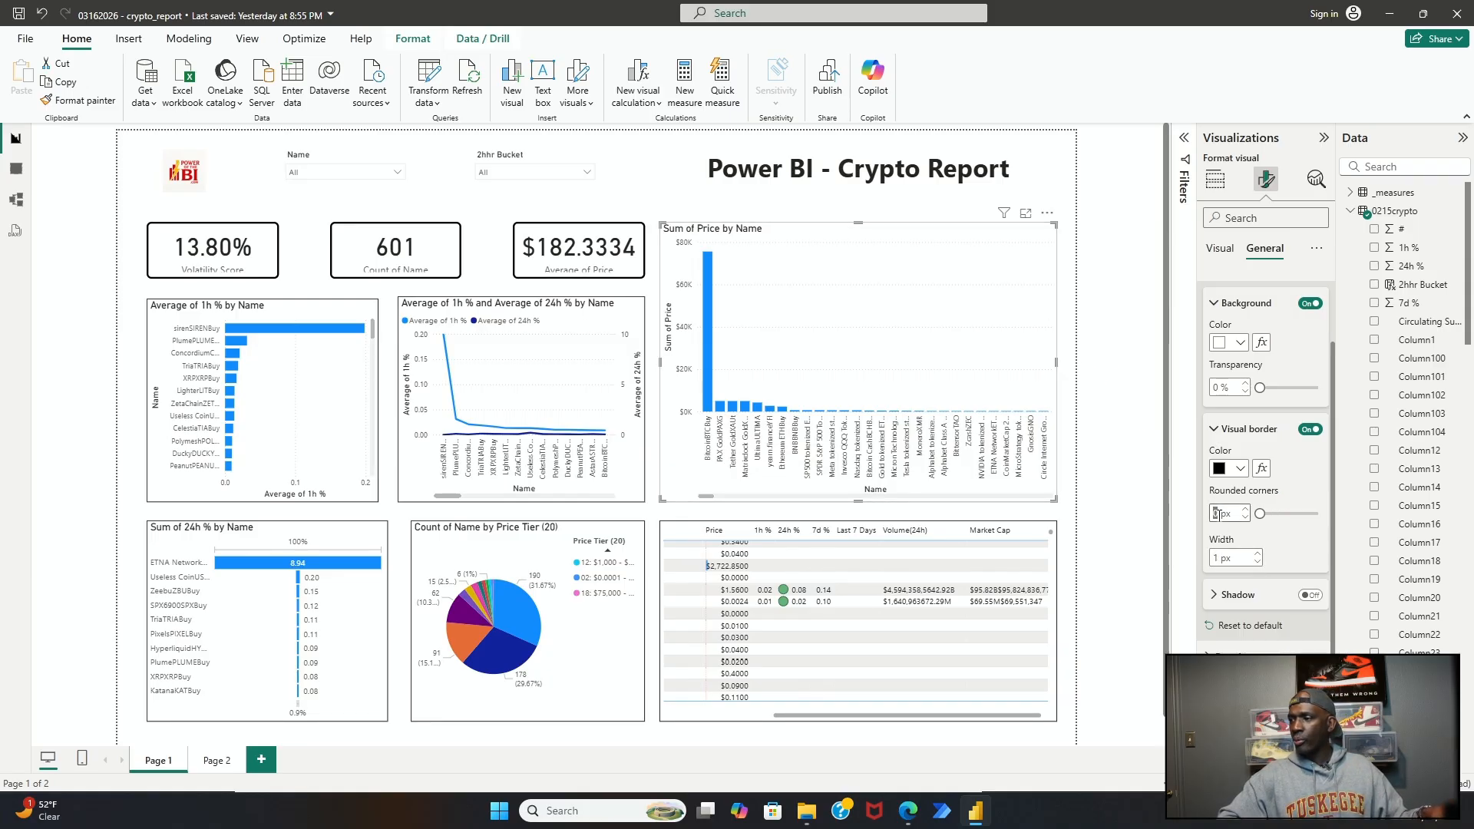
double_click(1218, 558)
text(3)
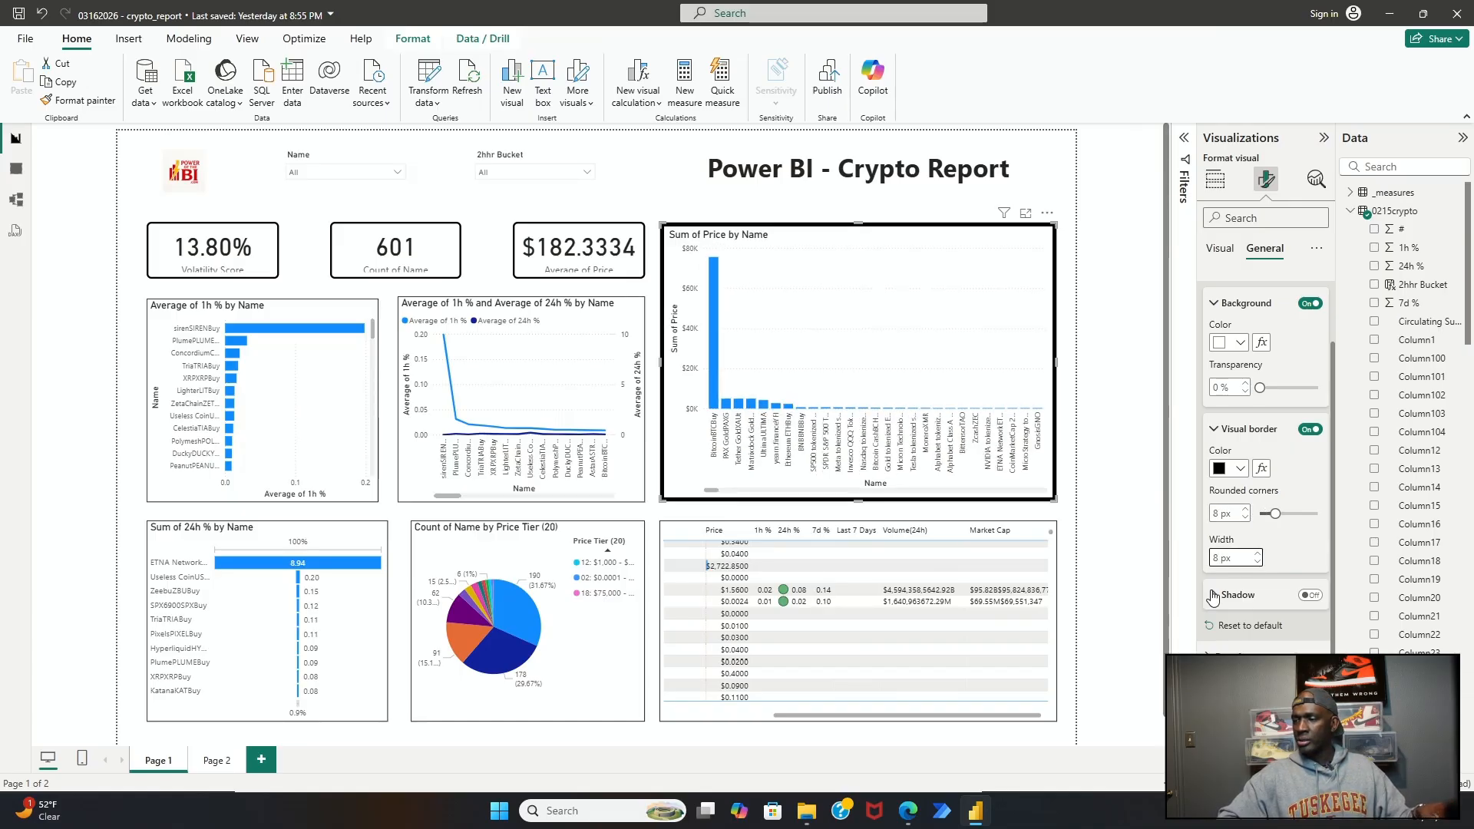
key(BackSpace)
text(3)
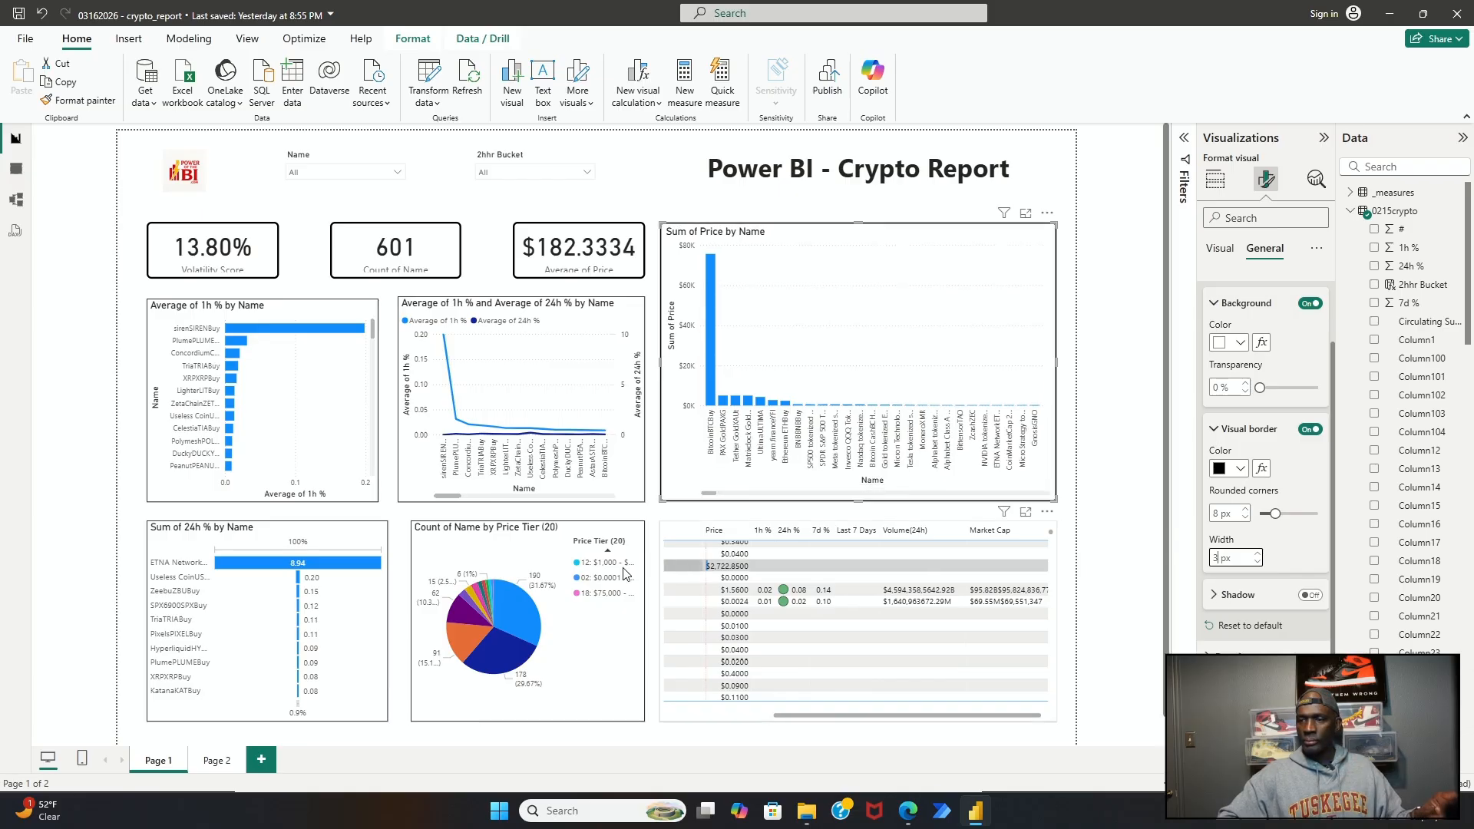
Step: Set the Sum of 24h % by Name funnel chart's border to 8 px rounded corners and 3 px width
click(365, 546)
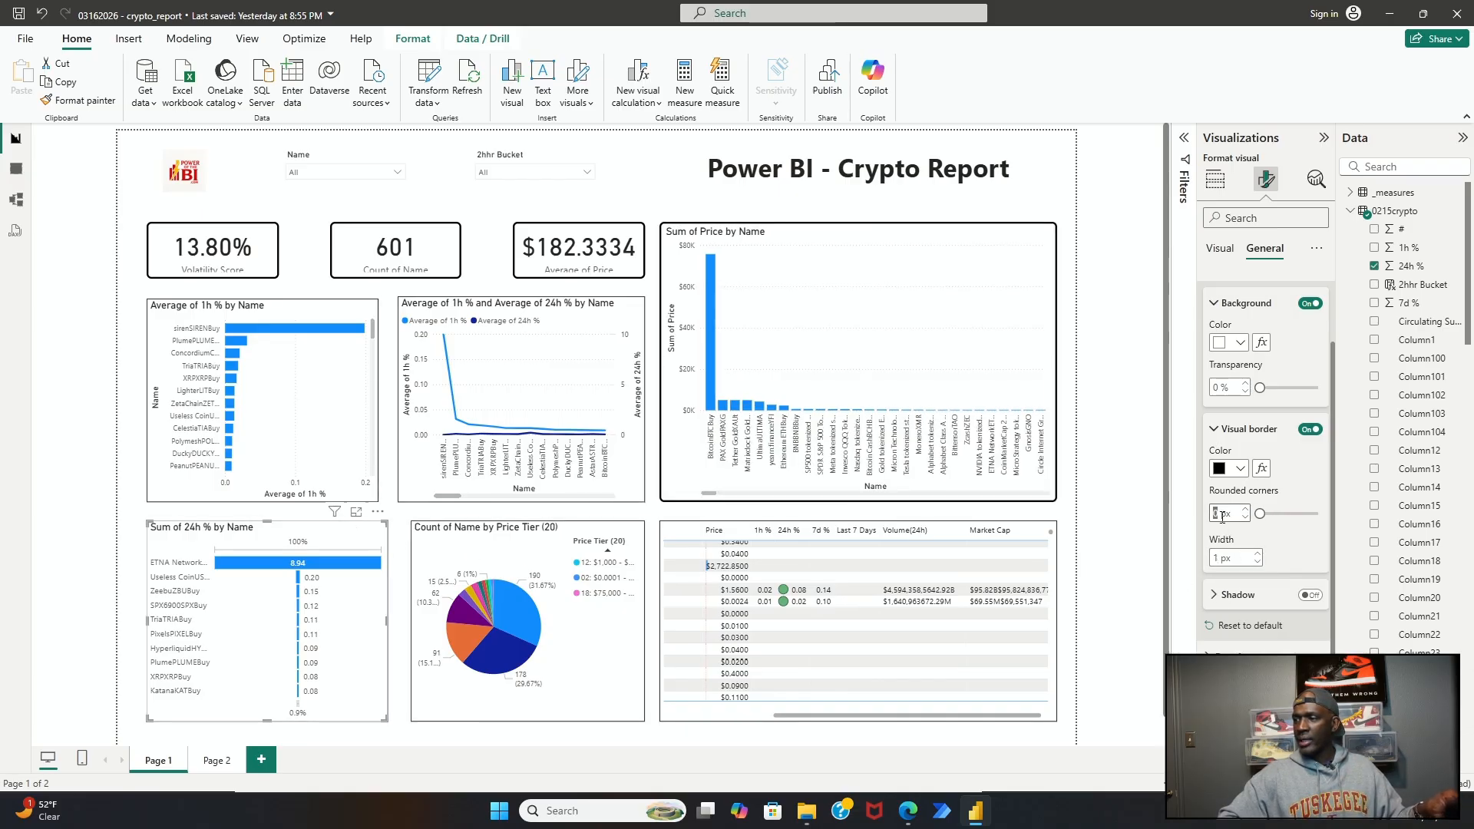
text(8)
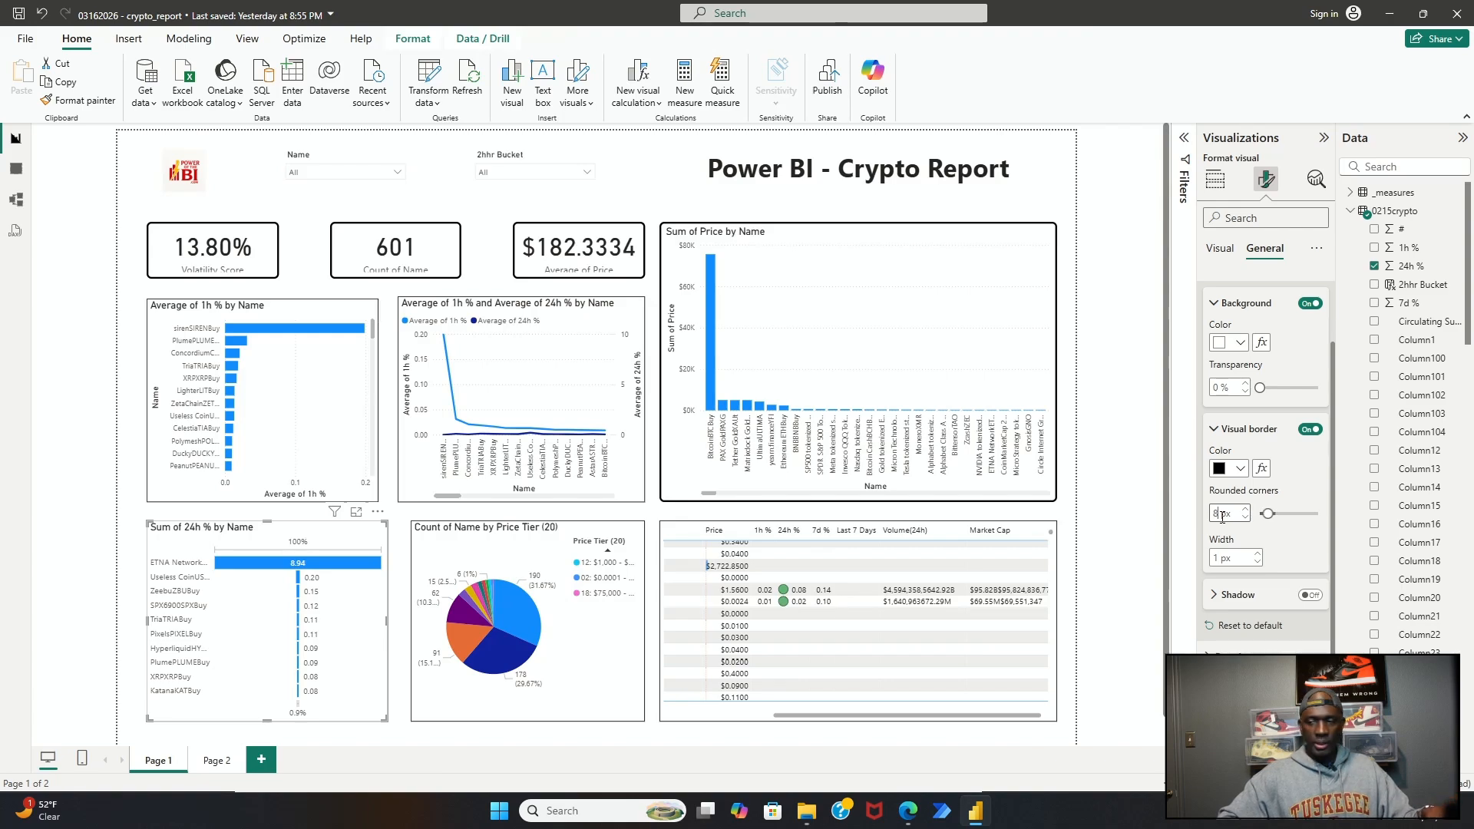
key(Return)
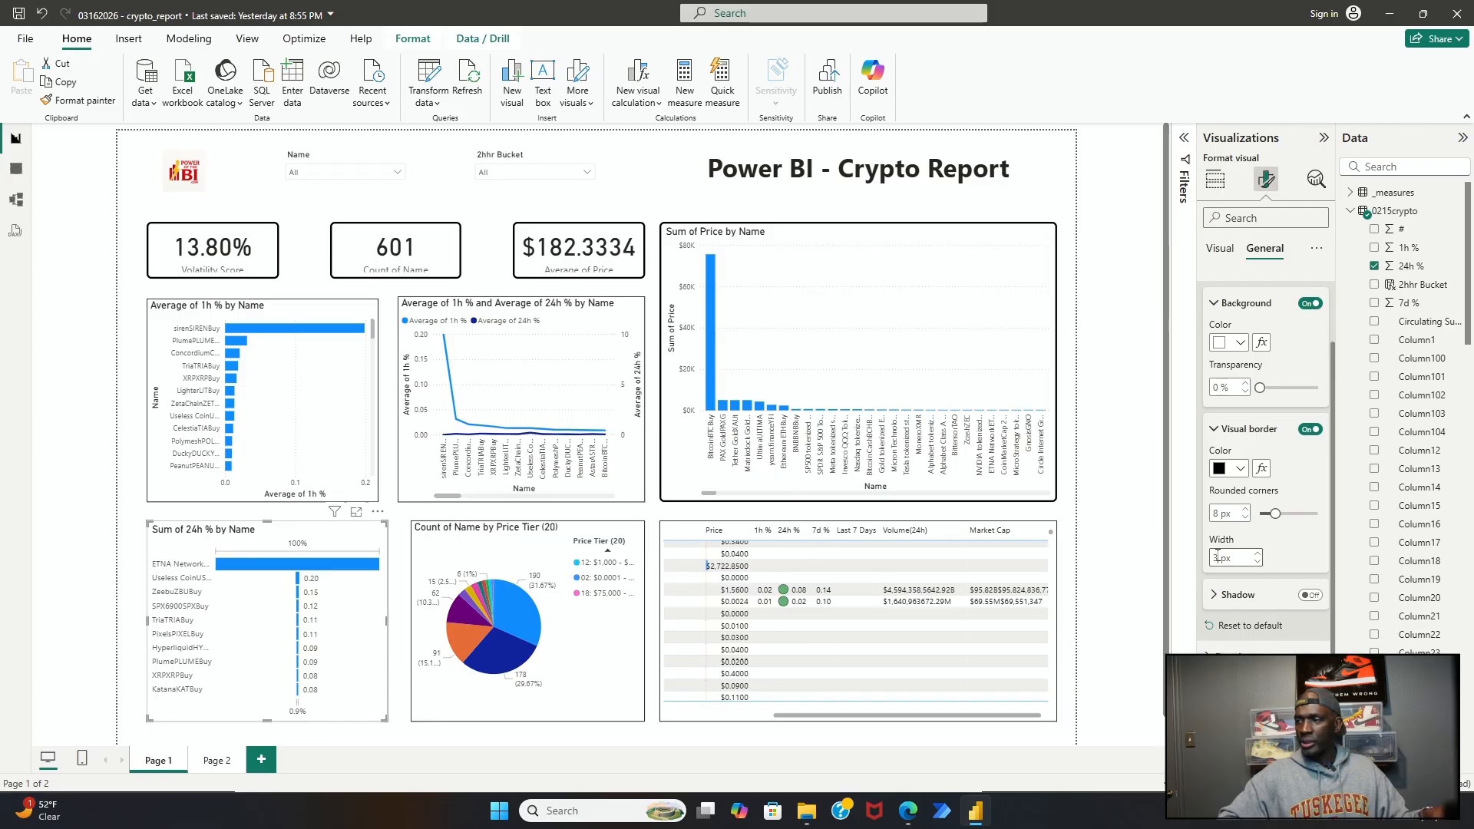
text(3)
key(Return)
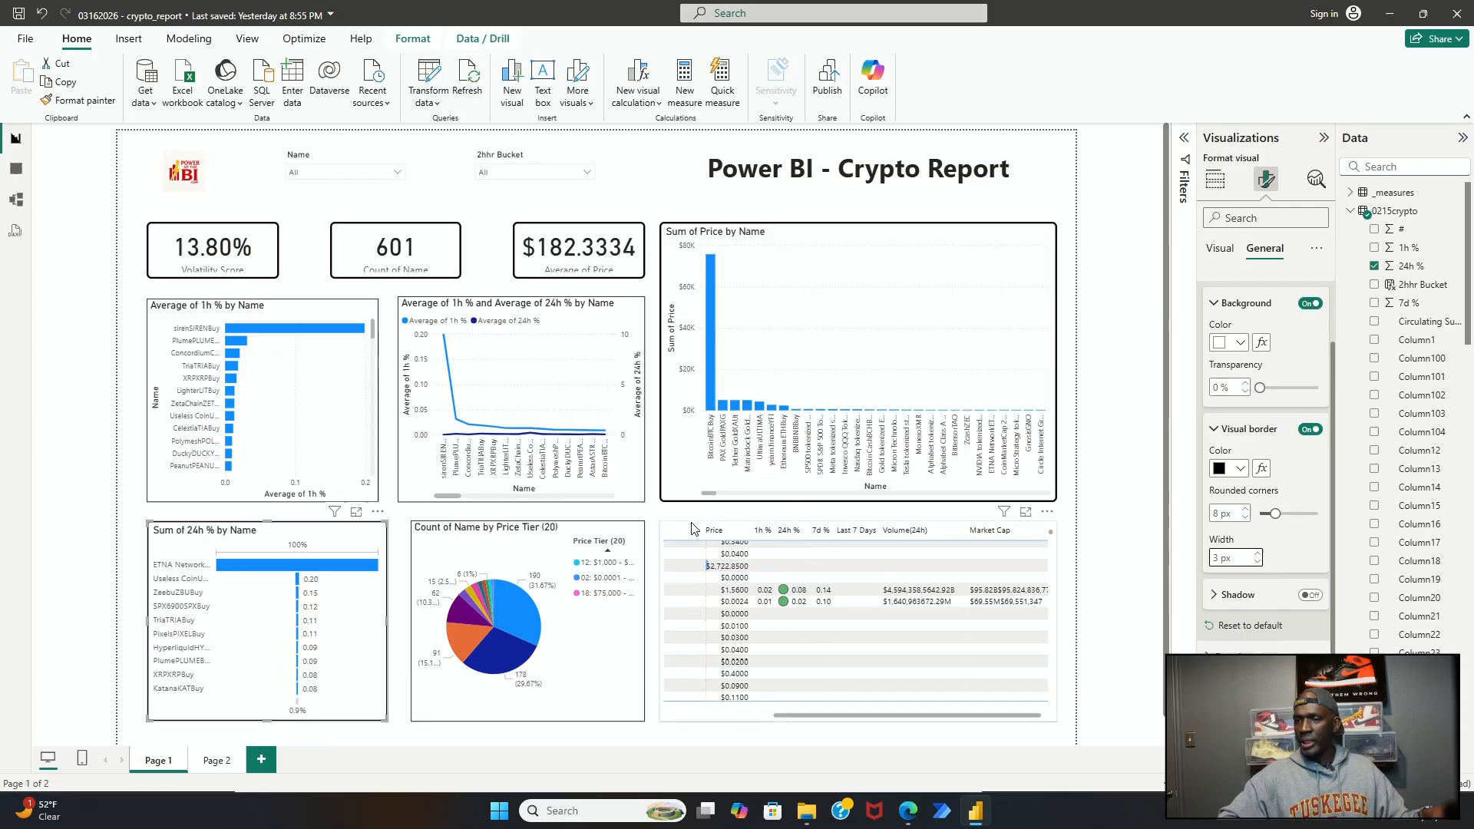
Step: Give the Count of Name by Price Tier pie chart 8 px rounded corners and a 3 px wide border
click(605, 528)
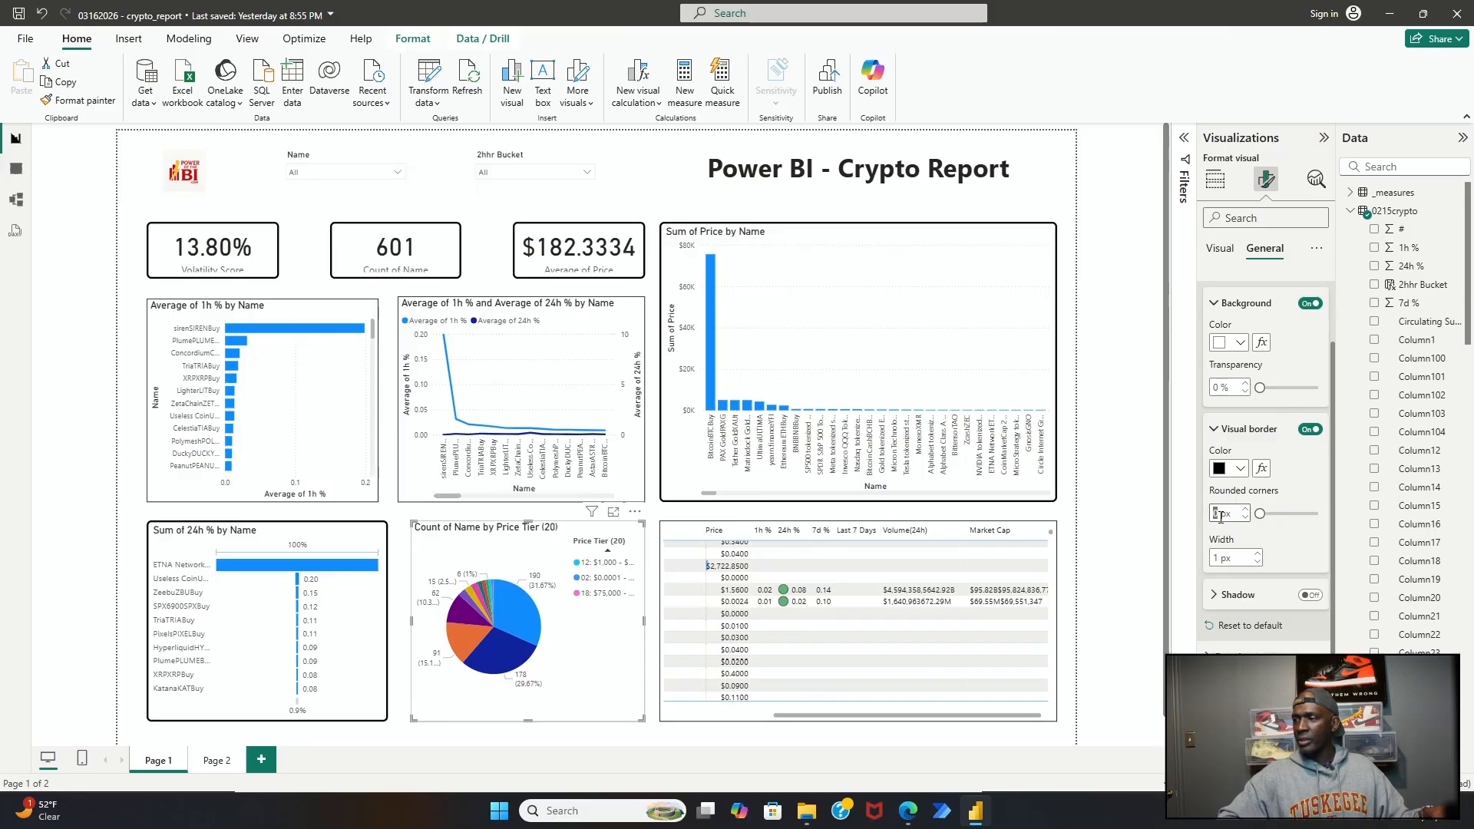
text(8)
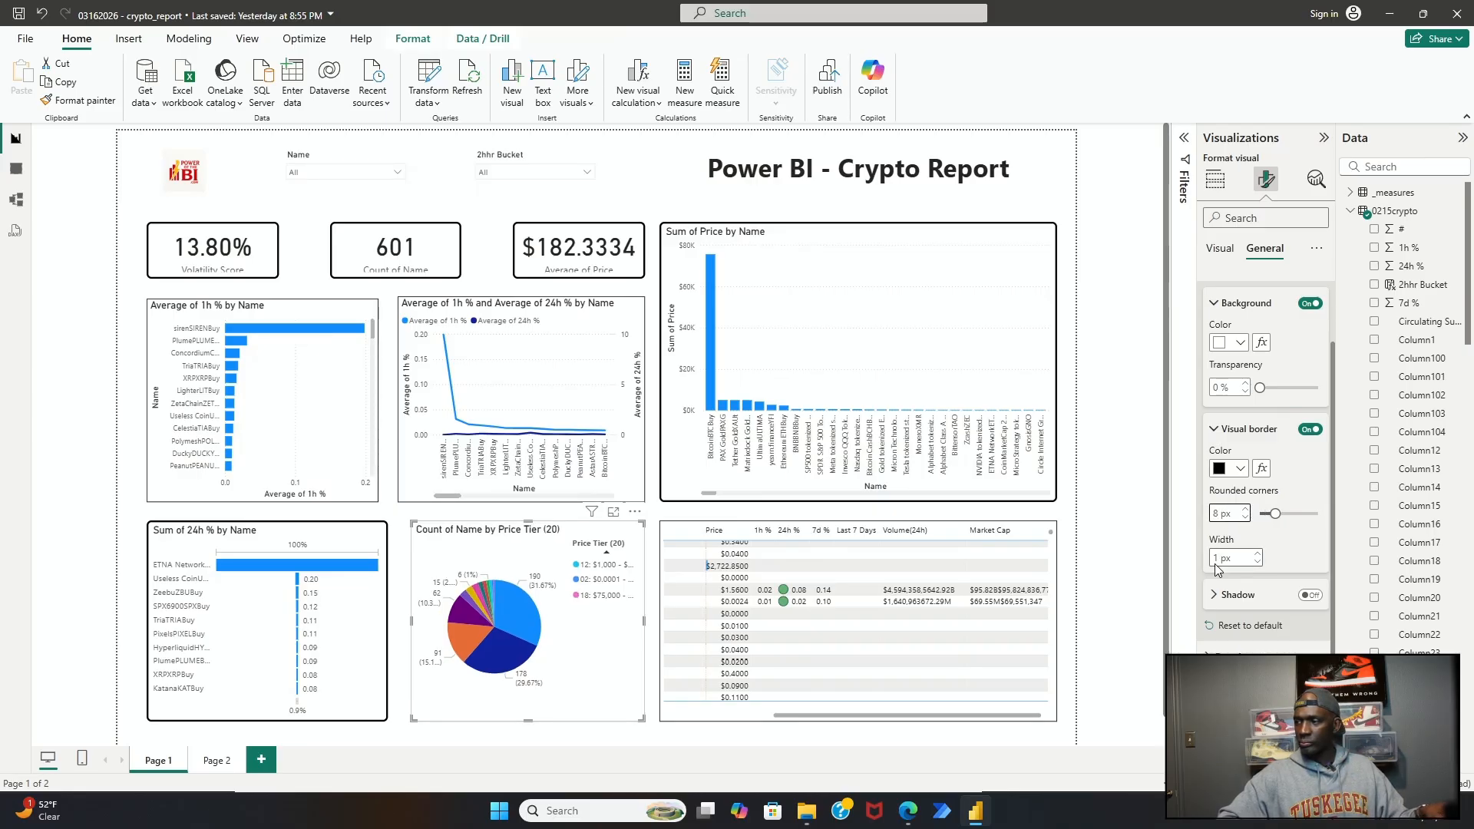
click(1215, 560)
text(3)
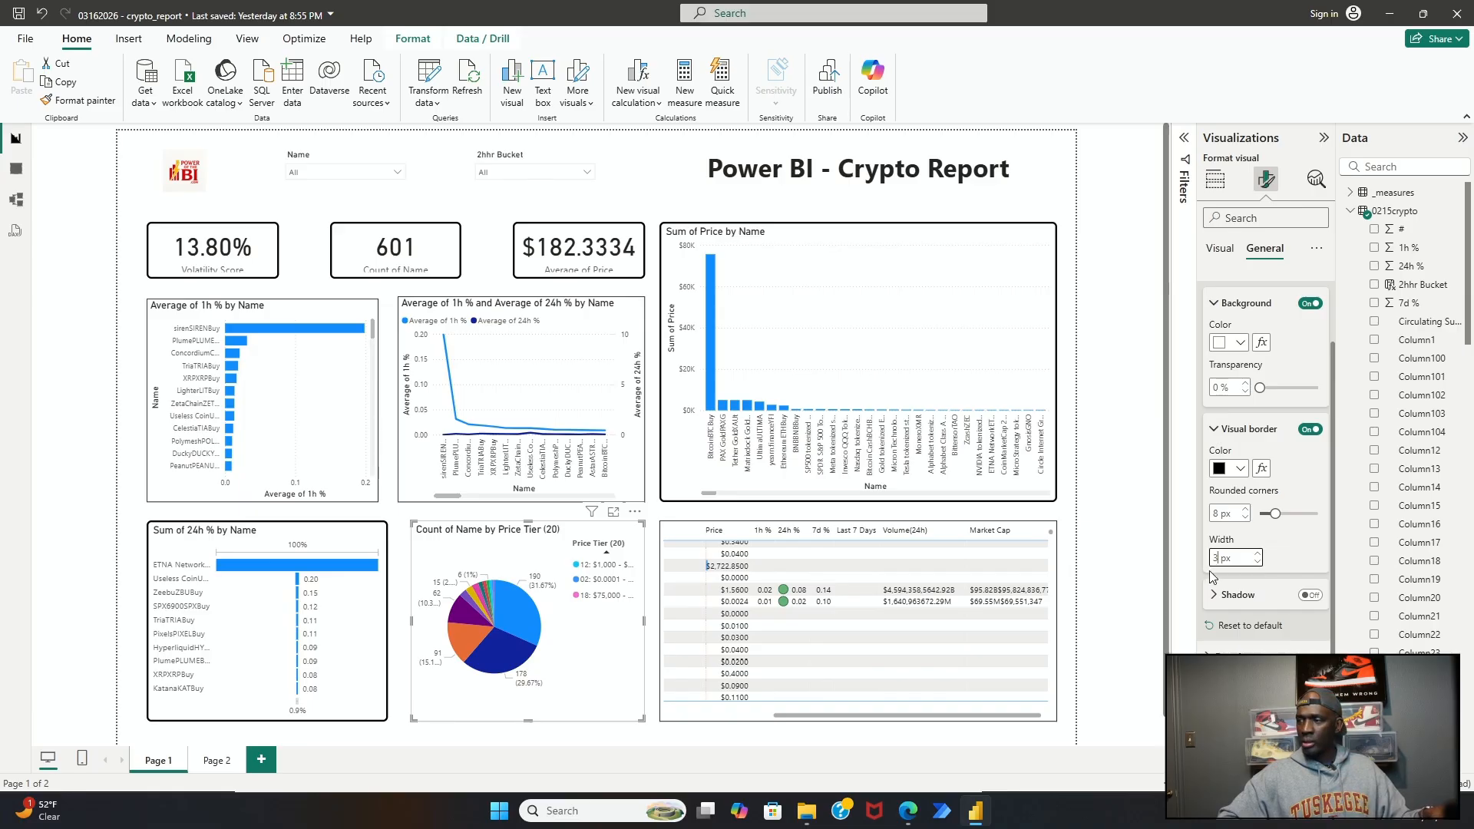
Step: Set the crypto price table's visual border to 8 px rounded corners and 3 px width, and deselect the table
click(946, 526)
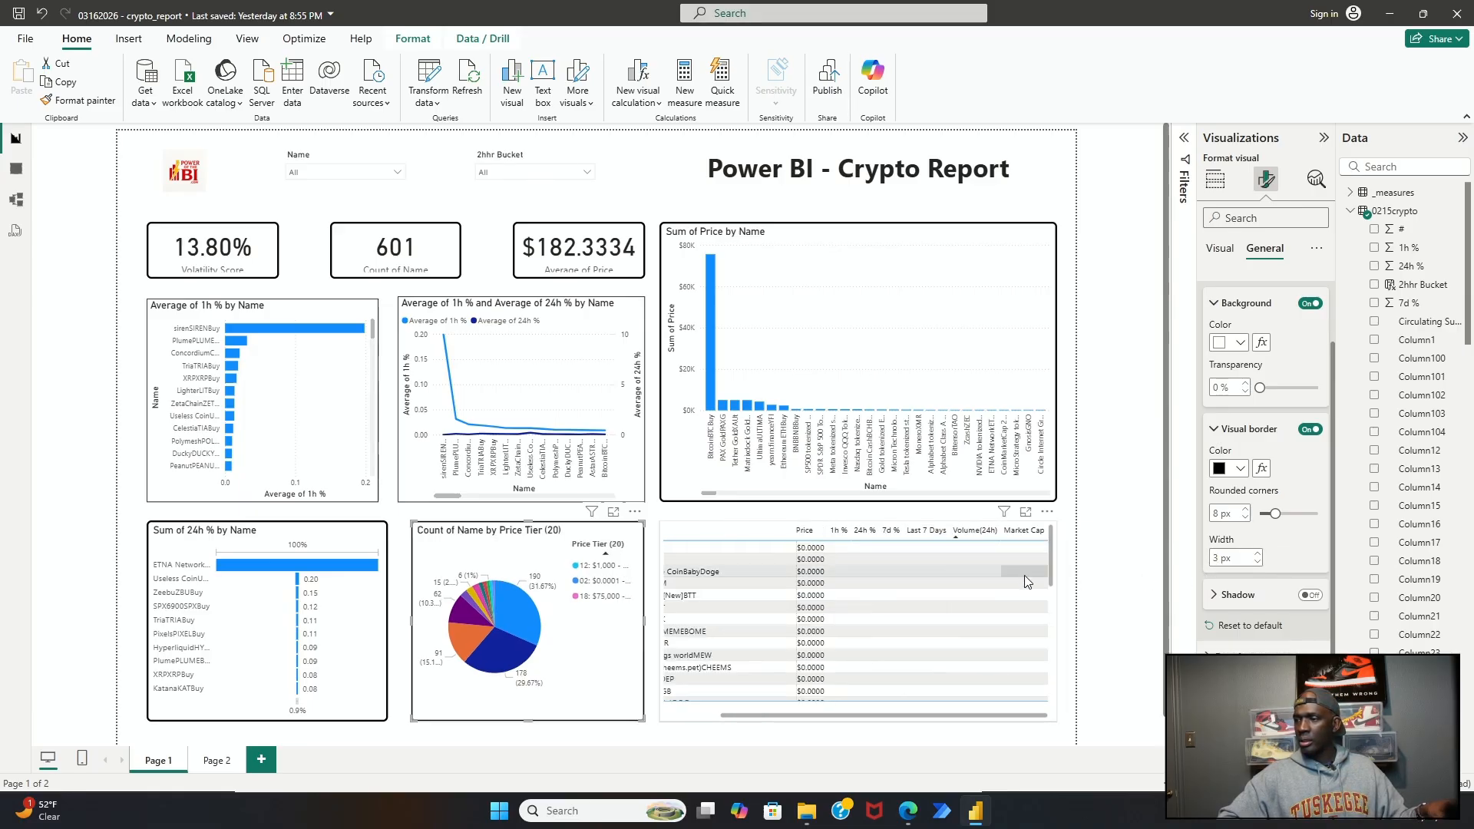
click(1055, 710)
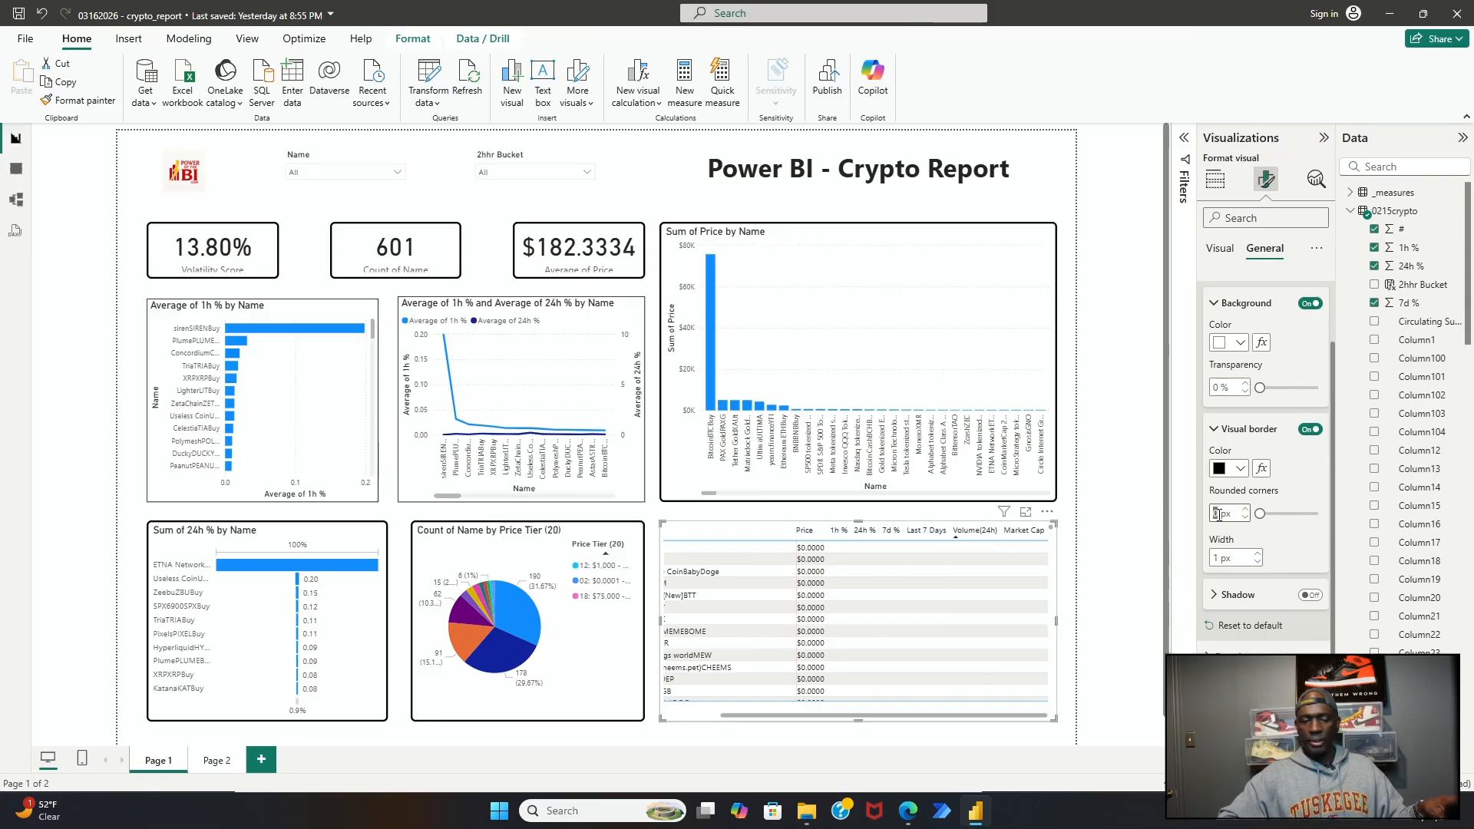
text(8)
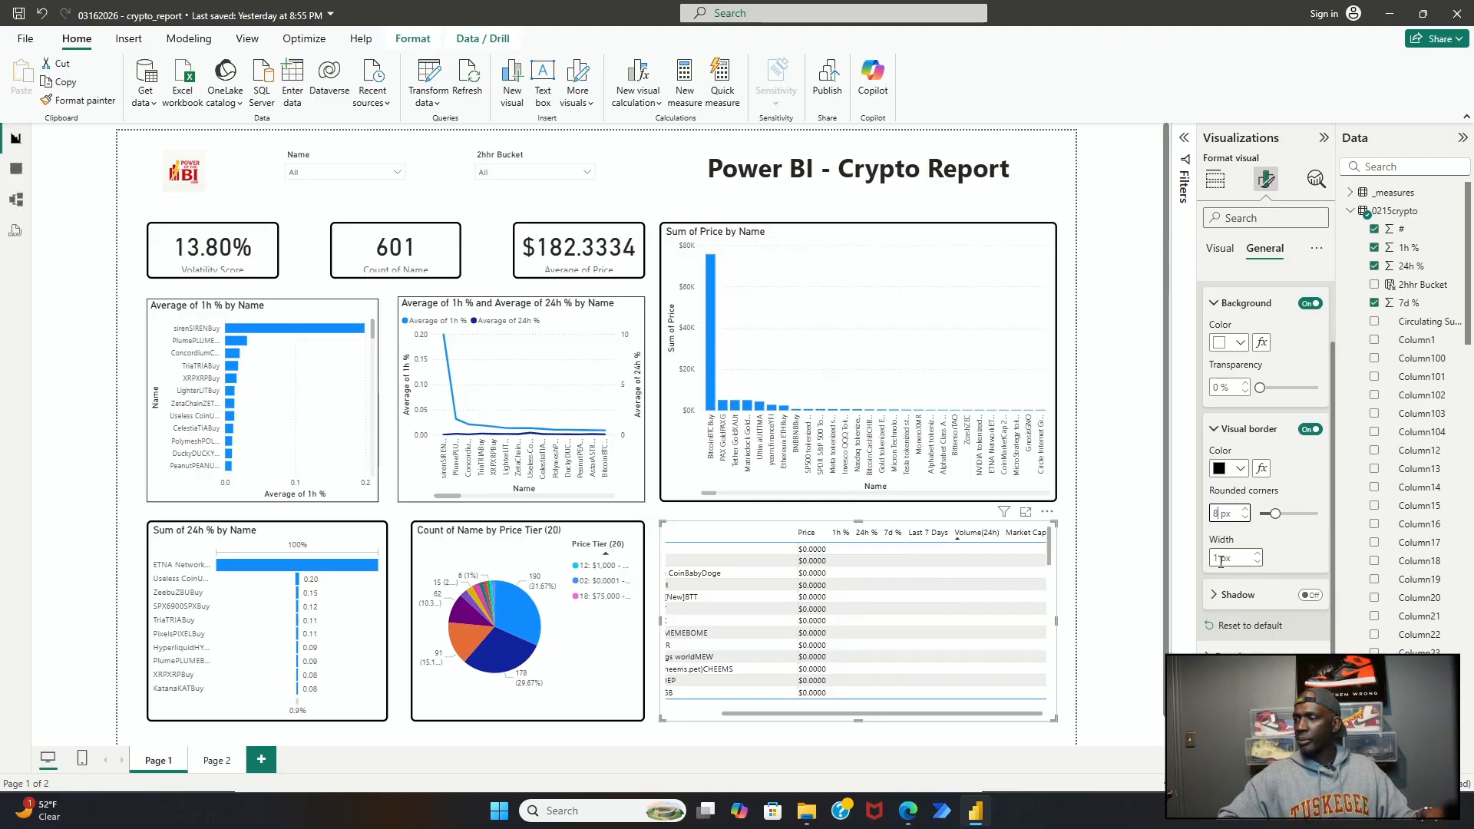
double_click(1221, 560)
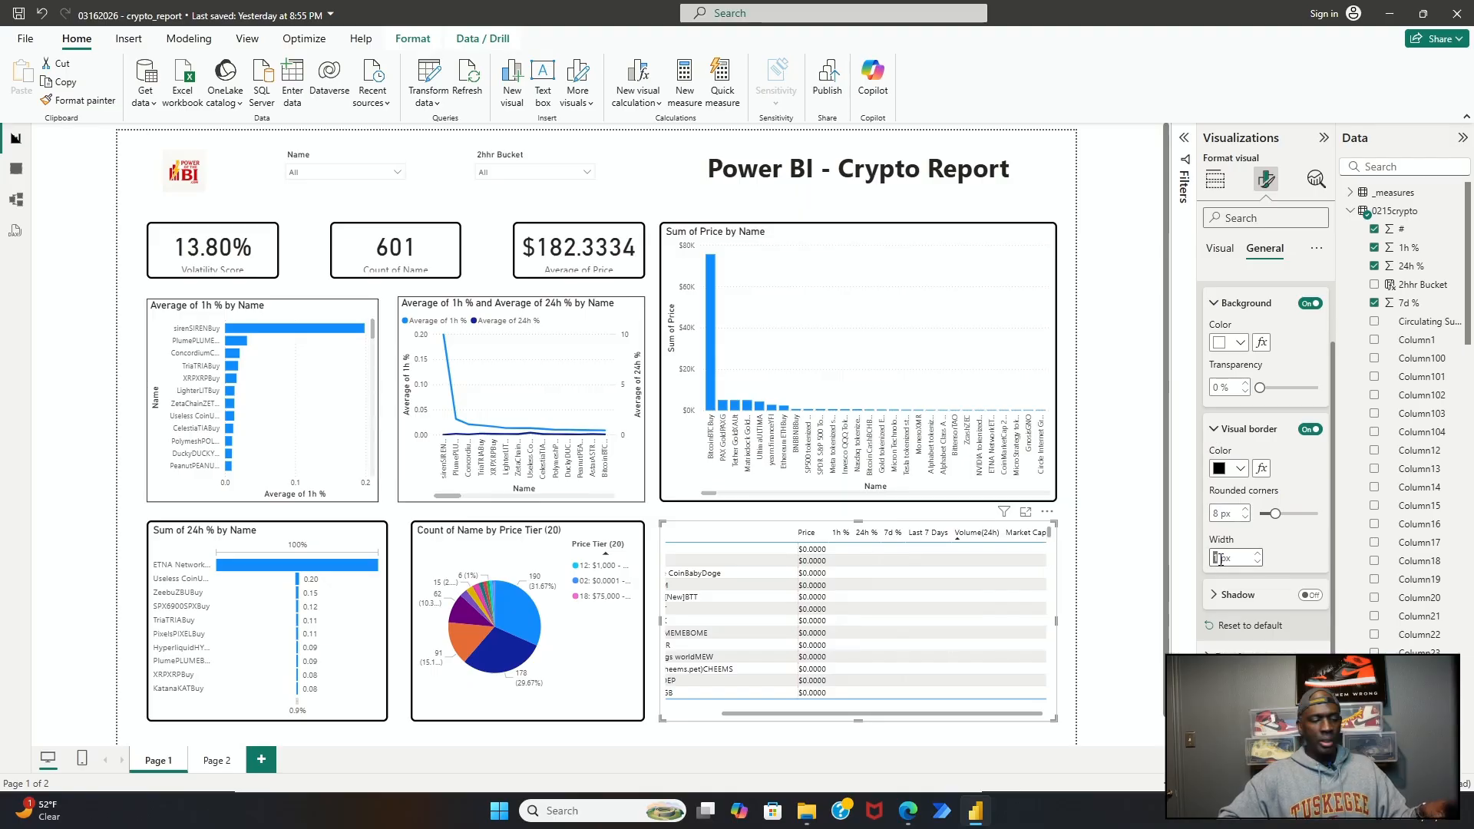
text(3)
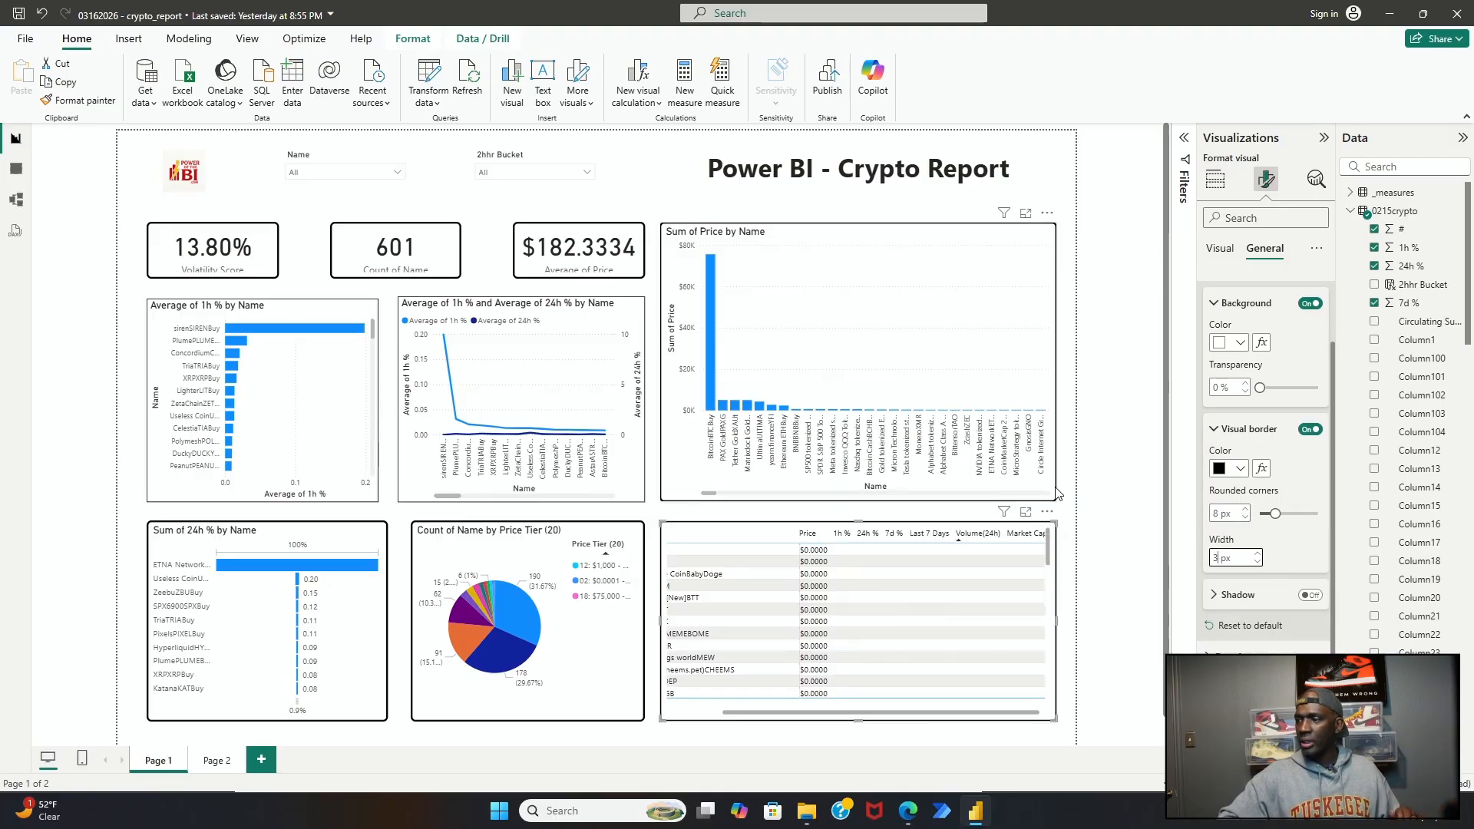
click(1059, 494)
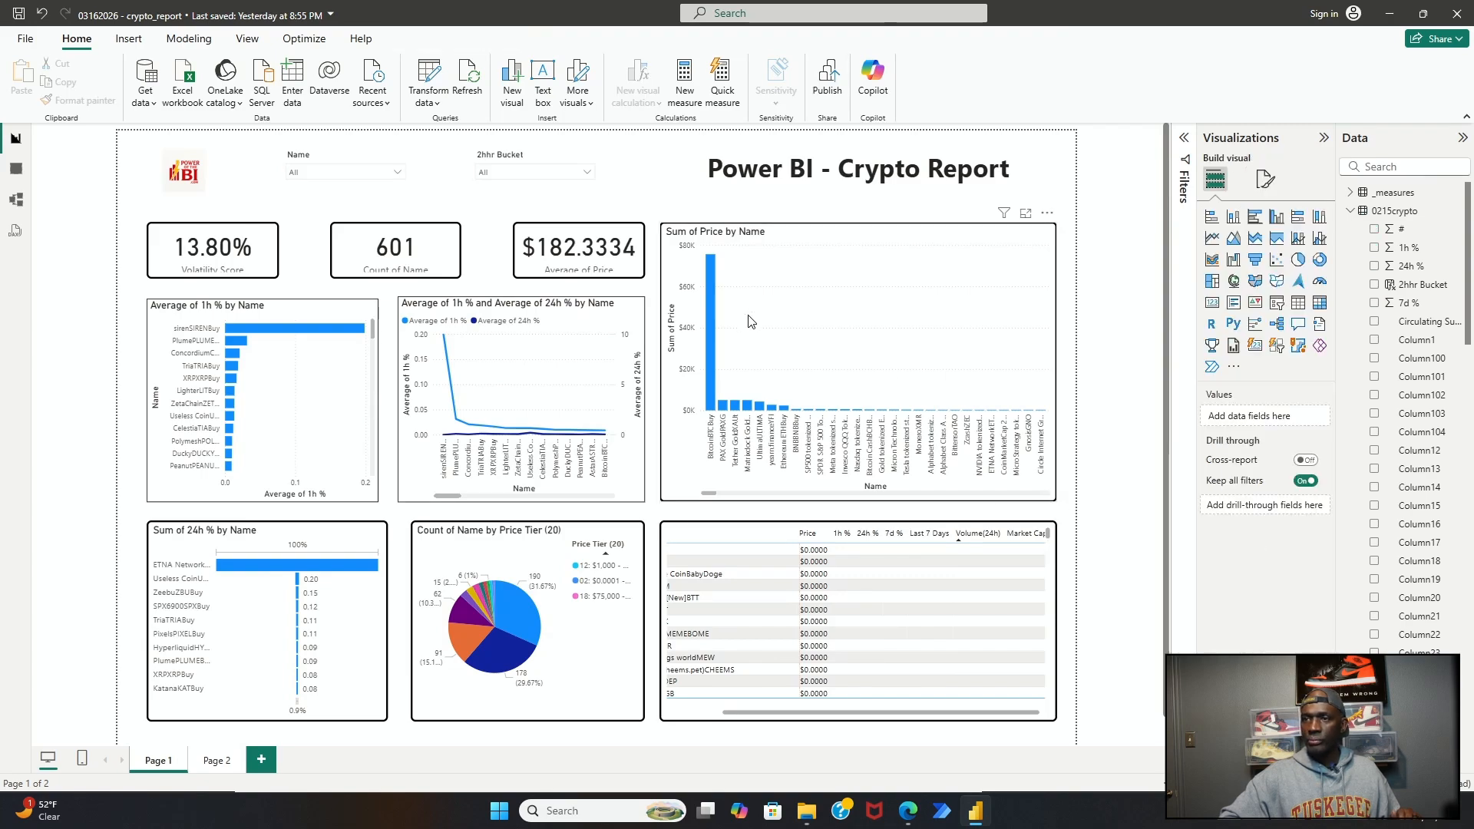
Step: Set the Average of 1h % and Average of 24h % line chart's visual border to 8 px rounded corners and 3 px width
click(641, 497)
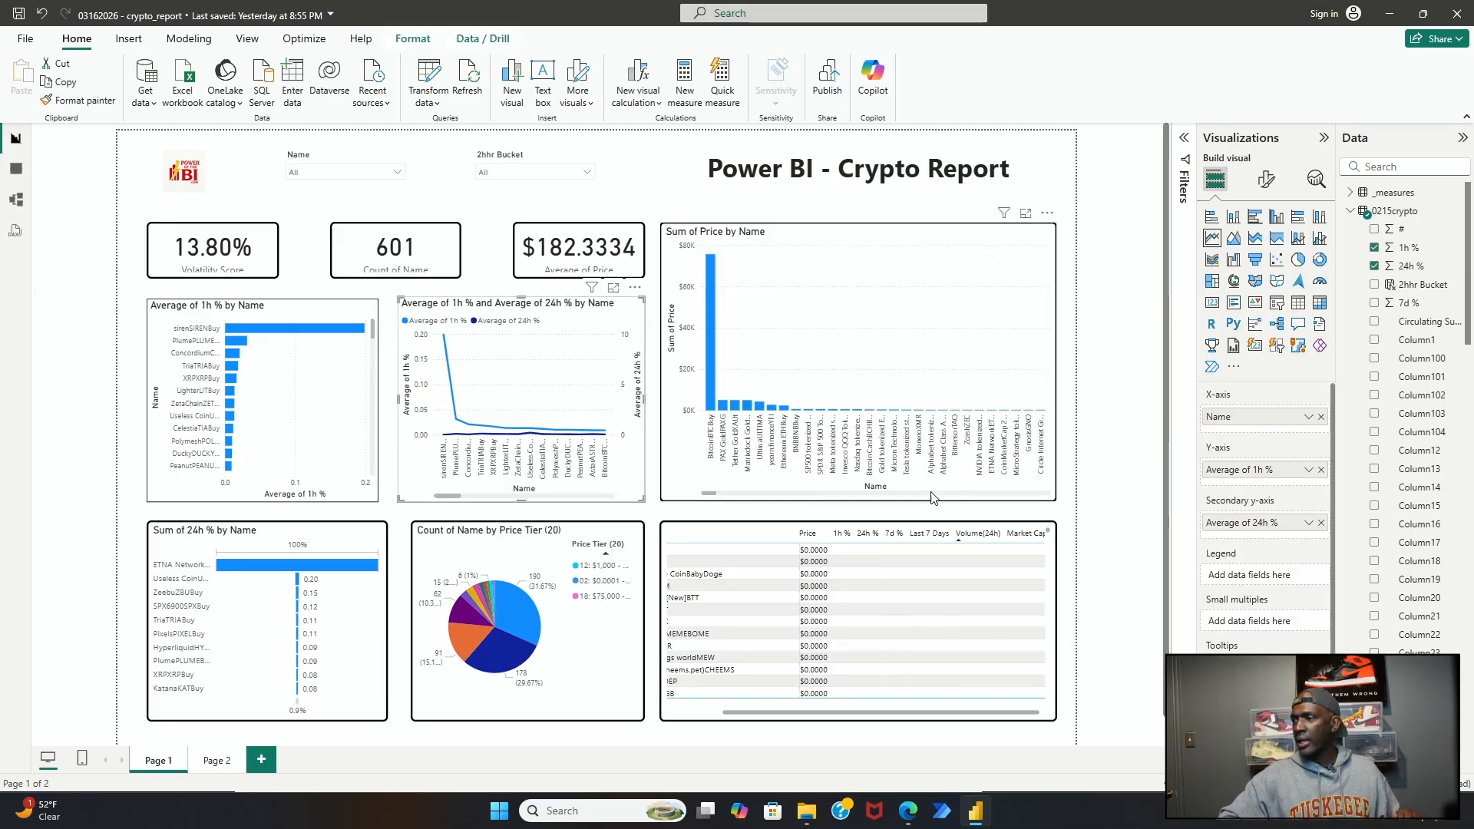
click(1263, 181)
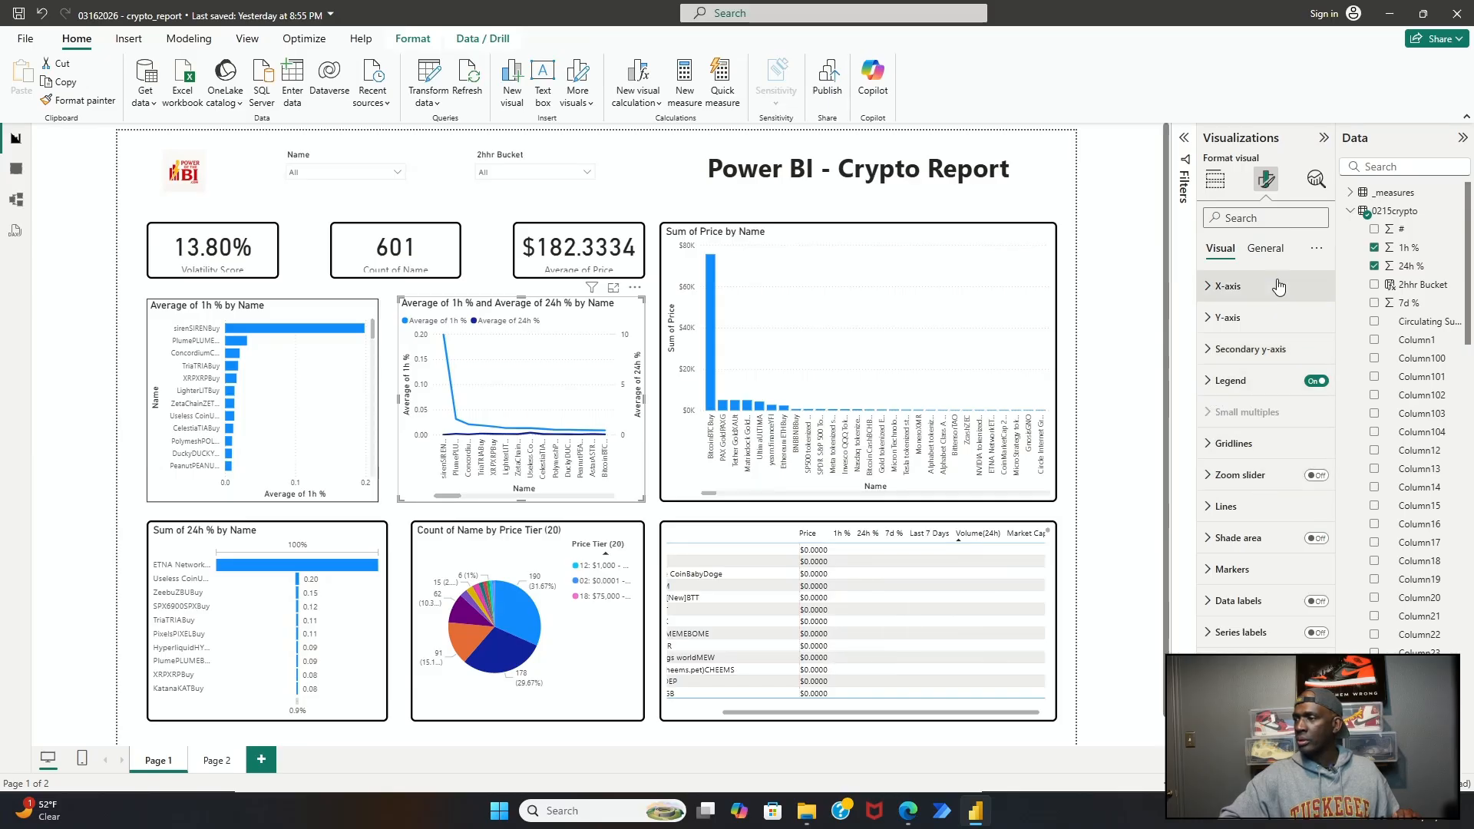
click(1268, 249)
click(1246, 352)
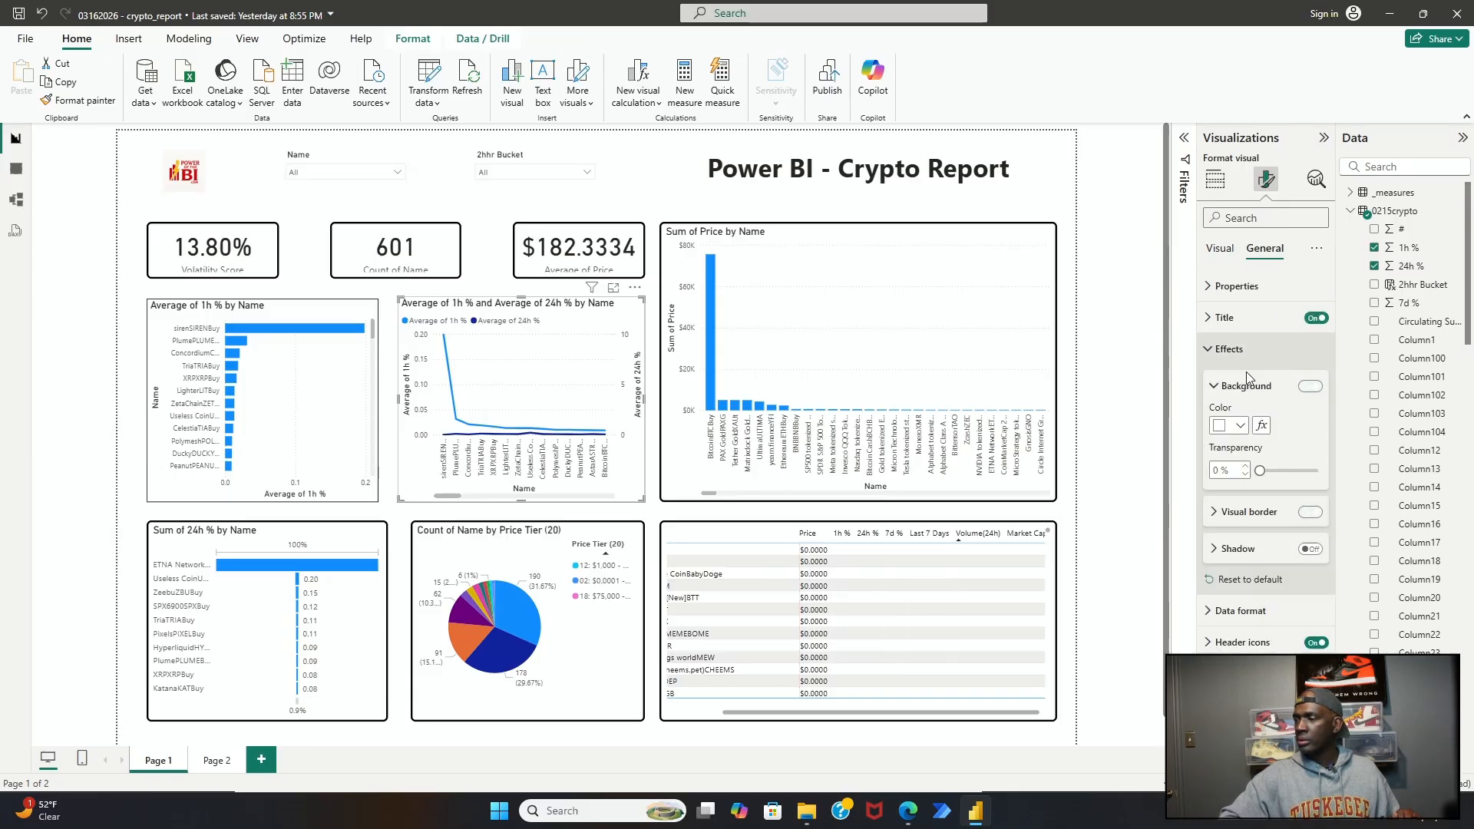
click(1237, 515)
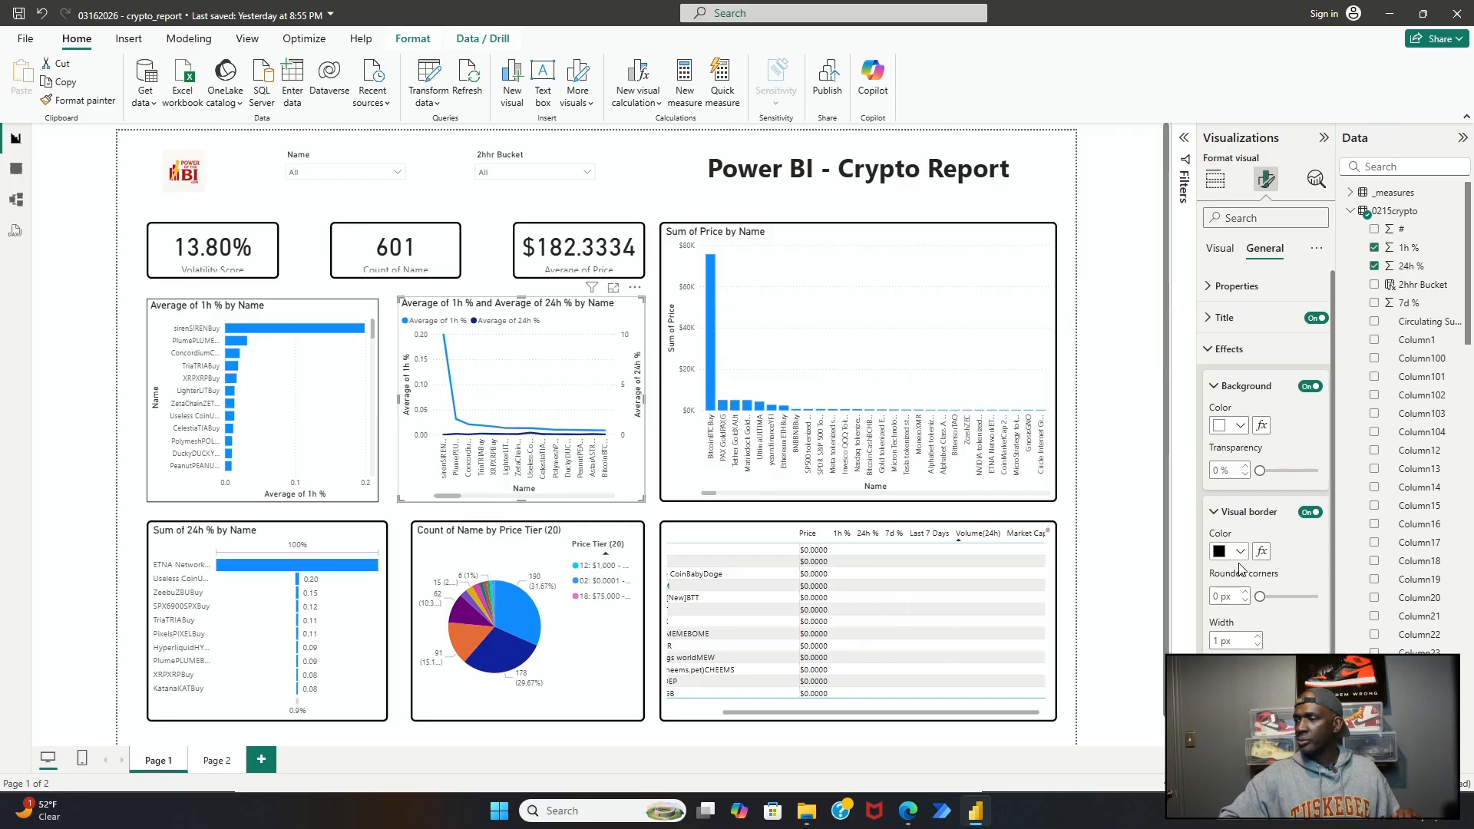
click(1220, 595)
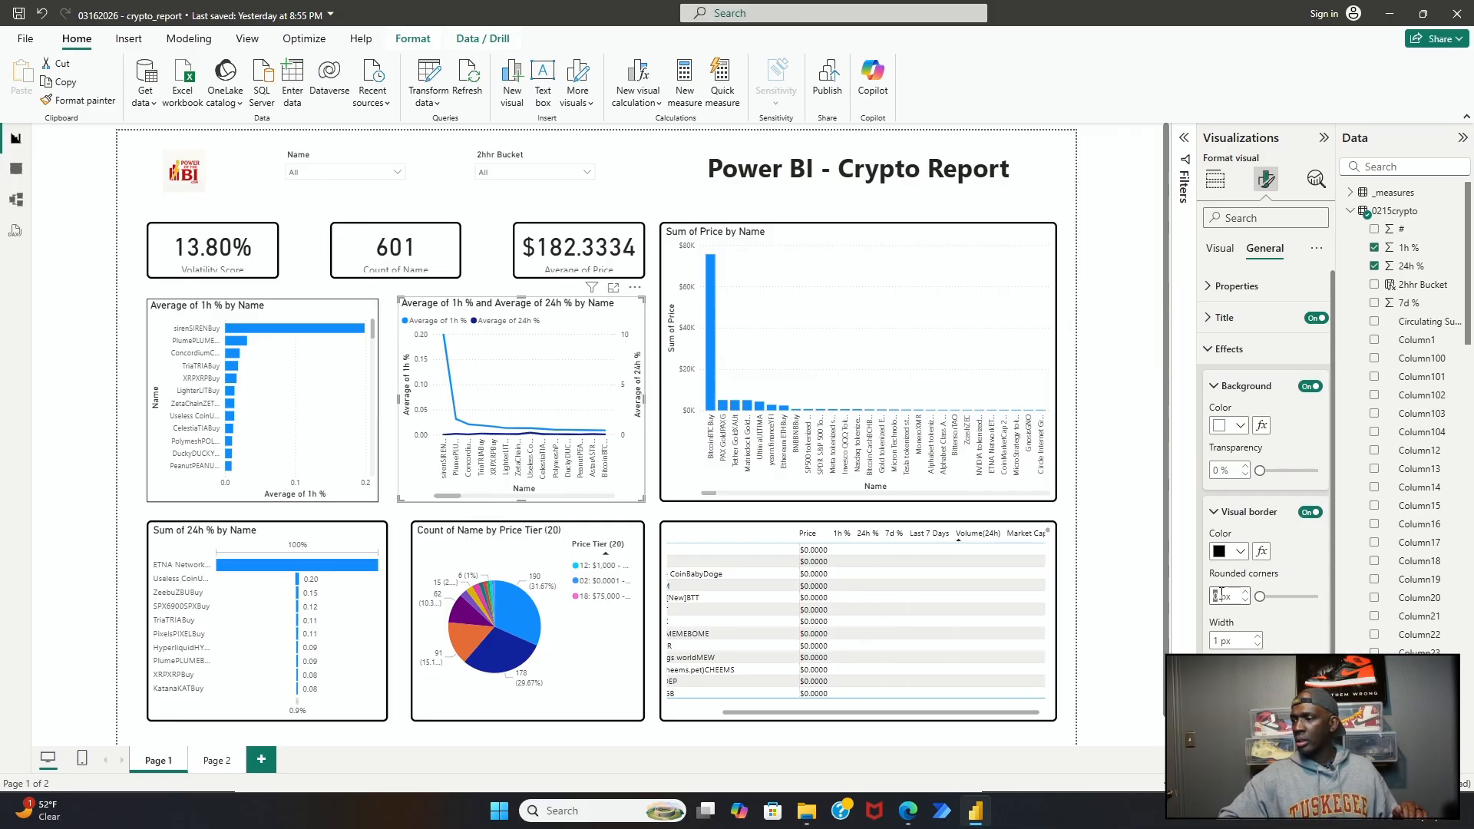
text(3)
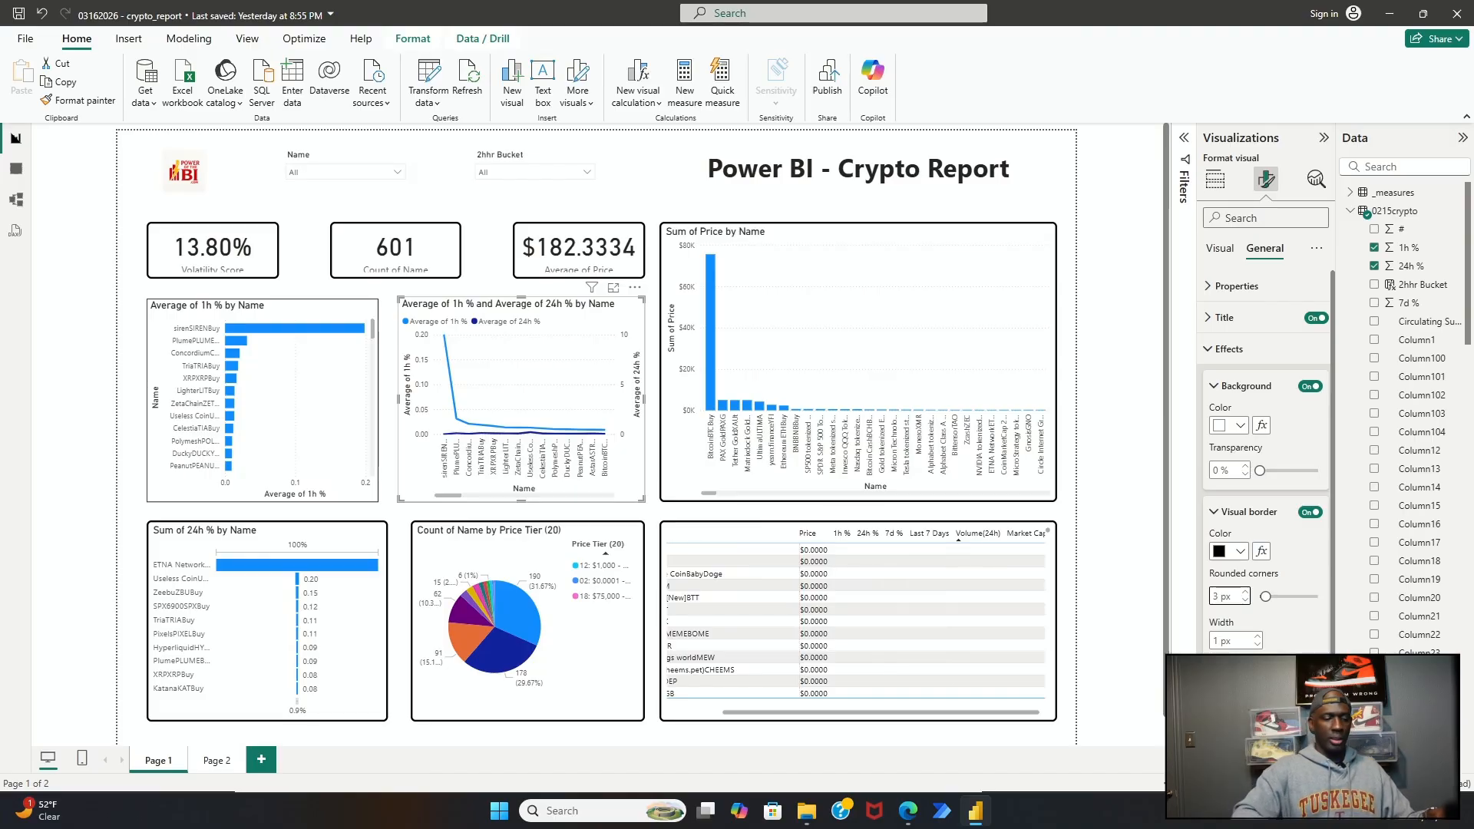
key(BackSpace)
text(8)
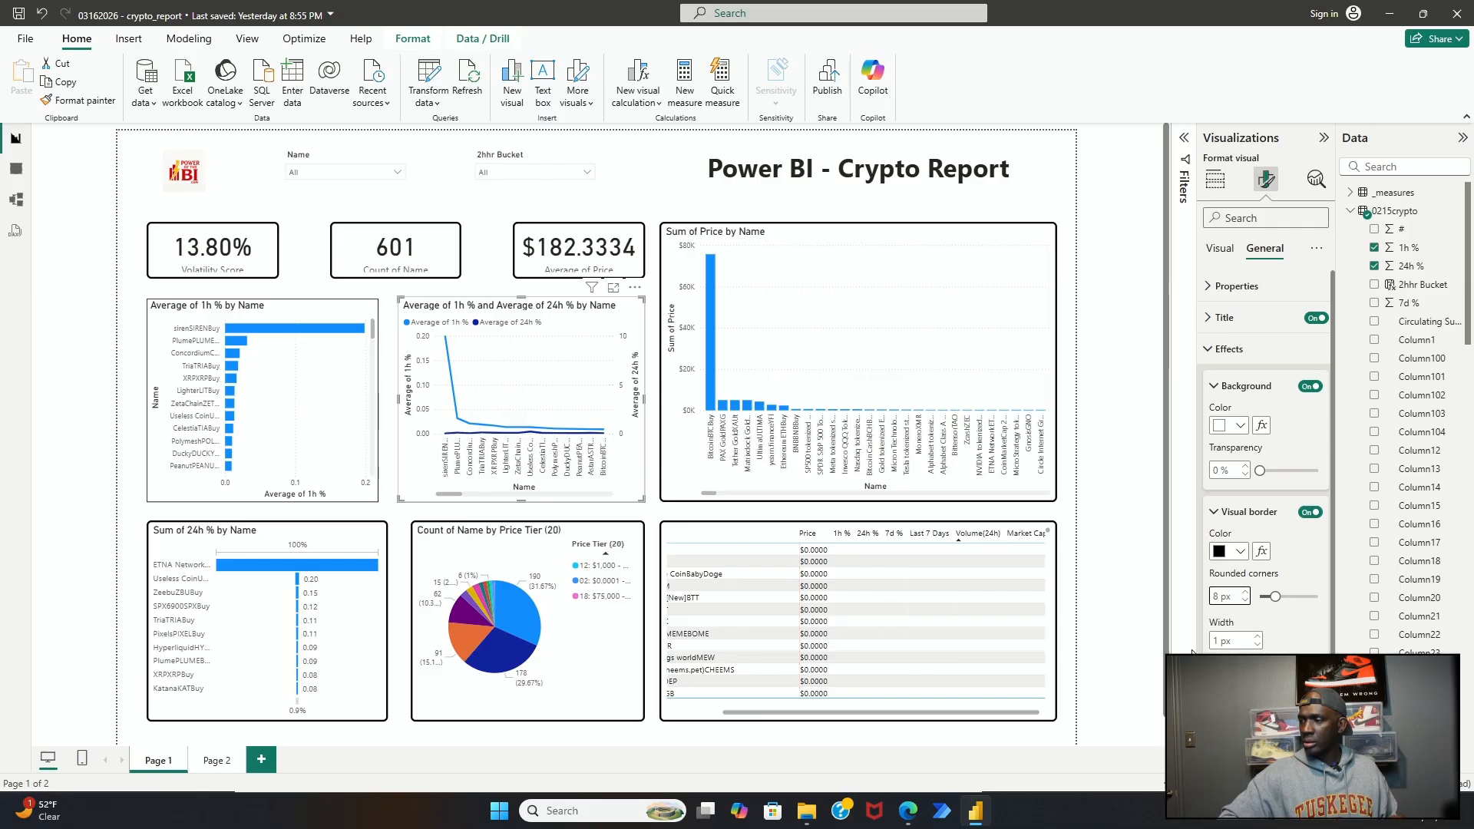
text(3)
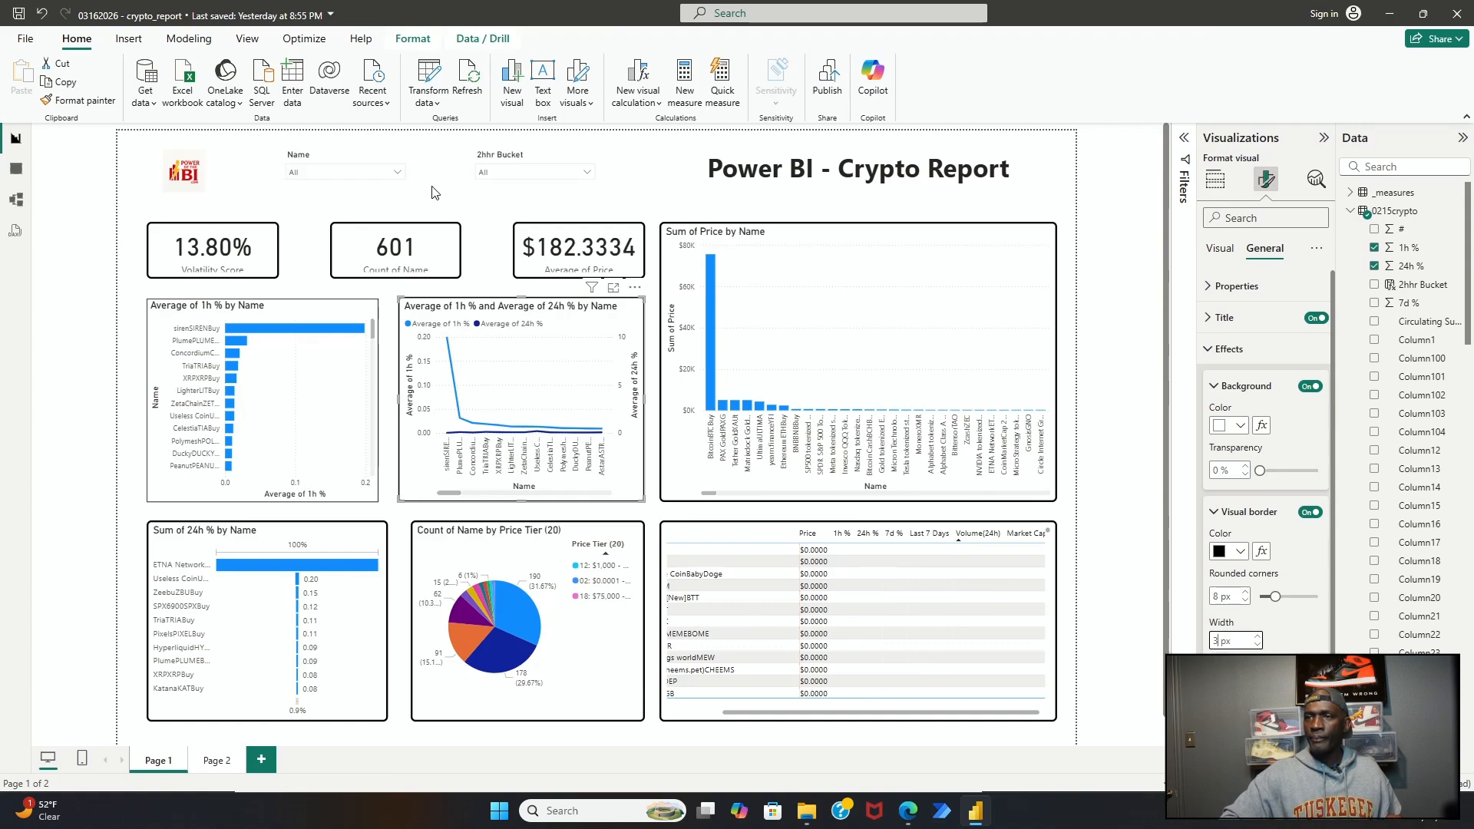
Step: Turn on the Name slicer's visual border with 8 px rounded corners and 3 px width
click(391, 190)
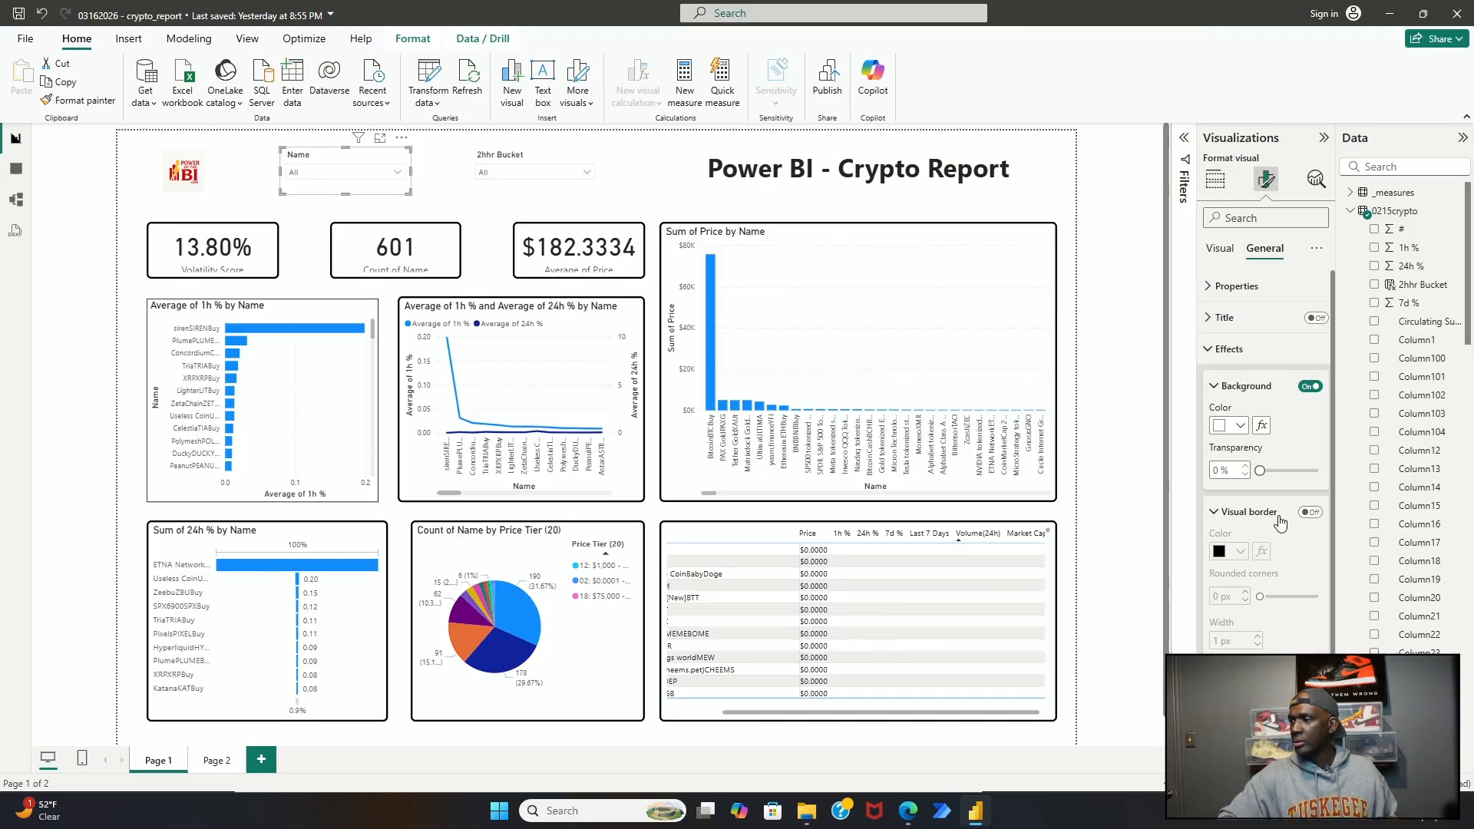
click(1309, 512)
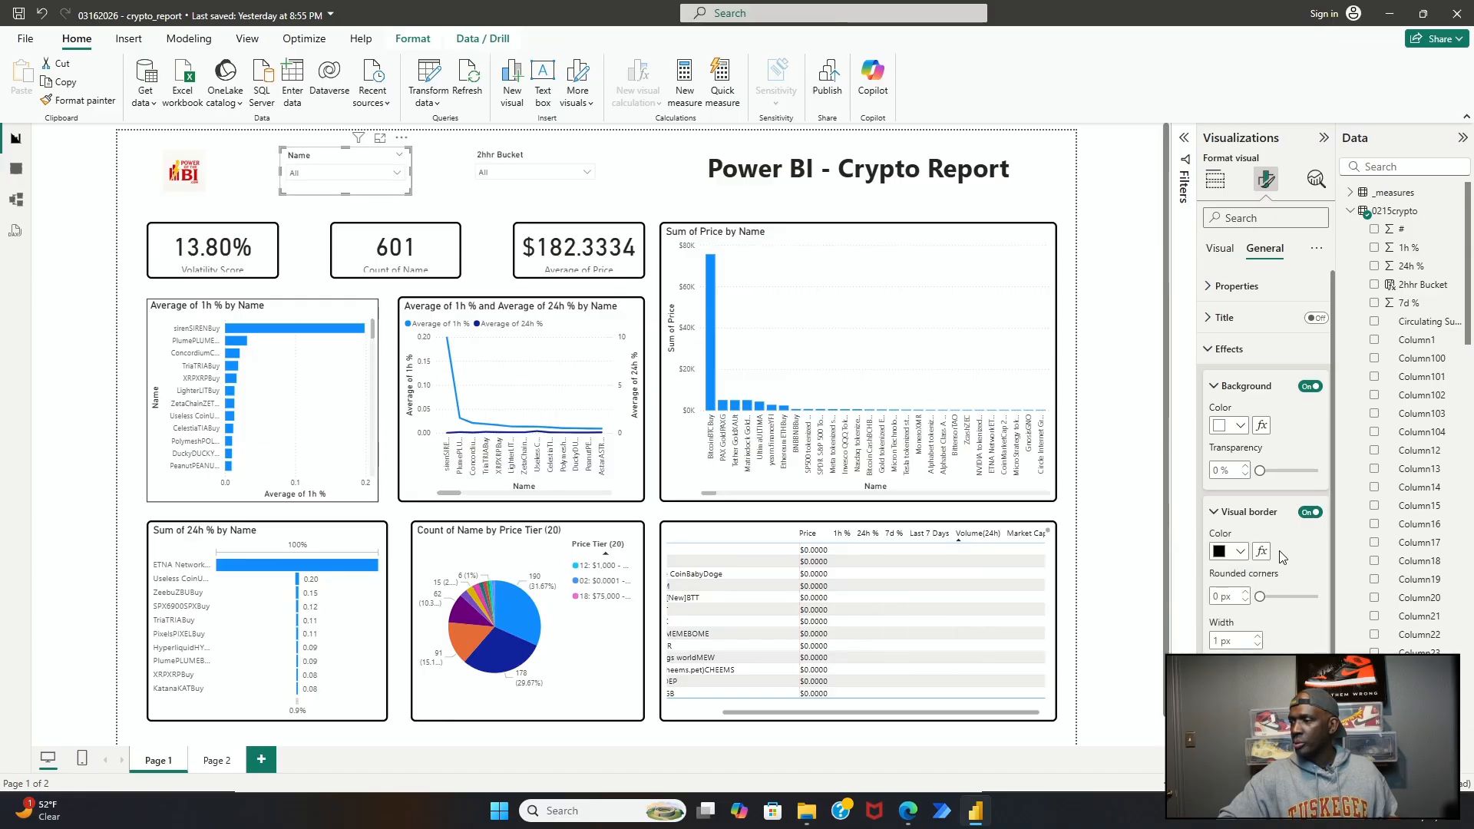
scroll(1279, 556, down, 2)
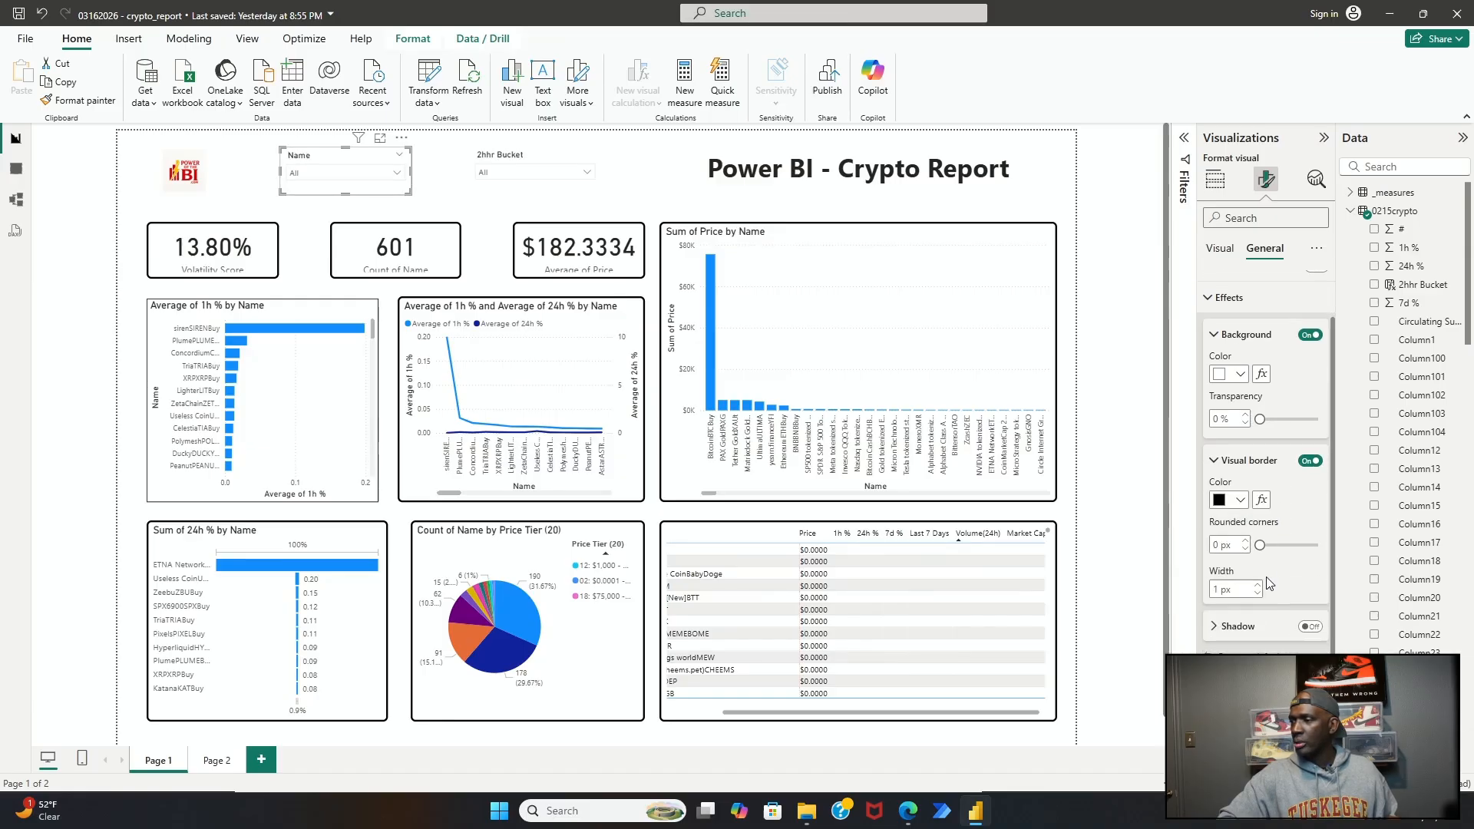
click(1214, 542)
text(8)
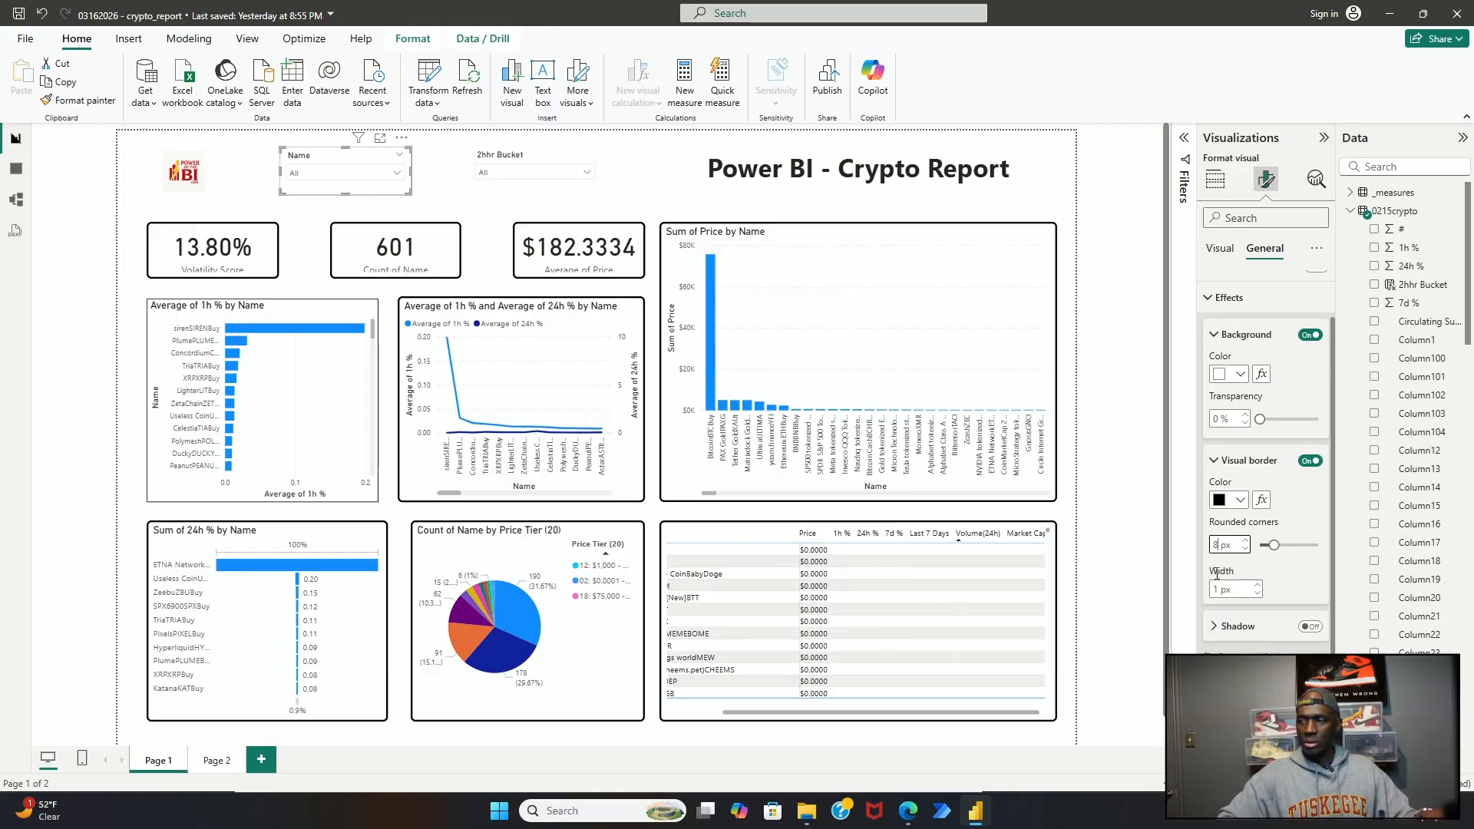
click(1221, 588)
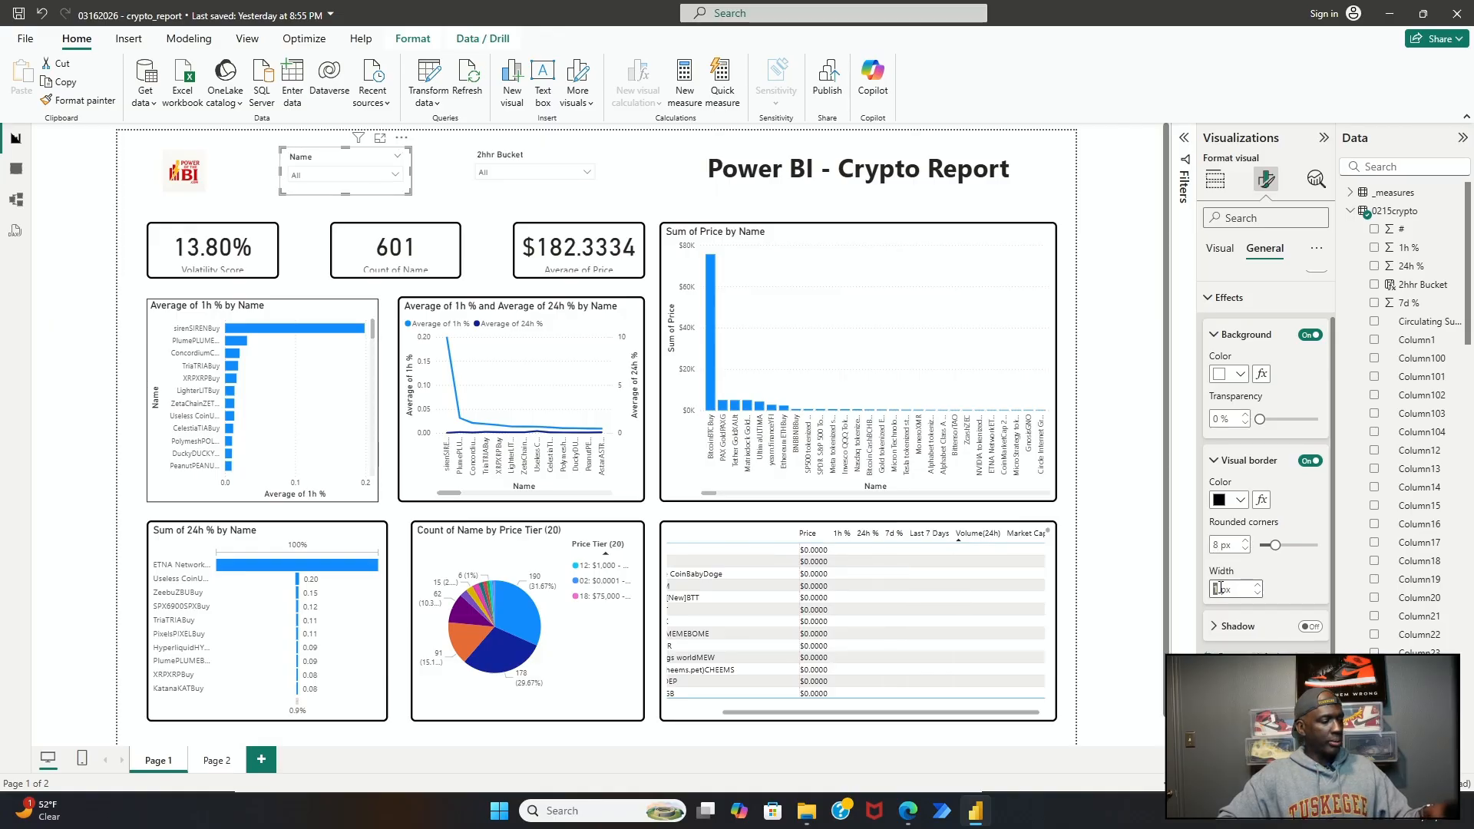
text(3)
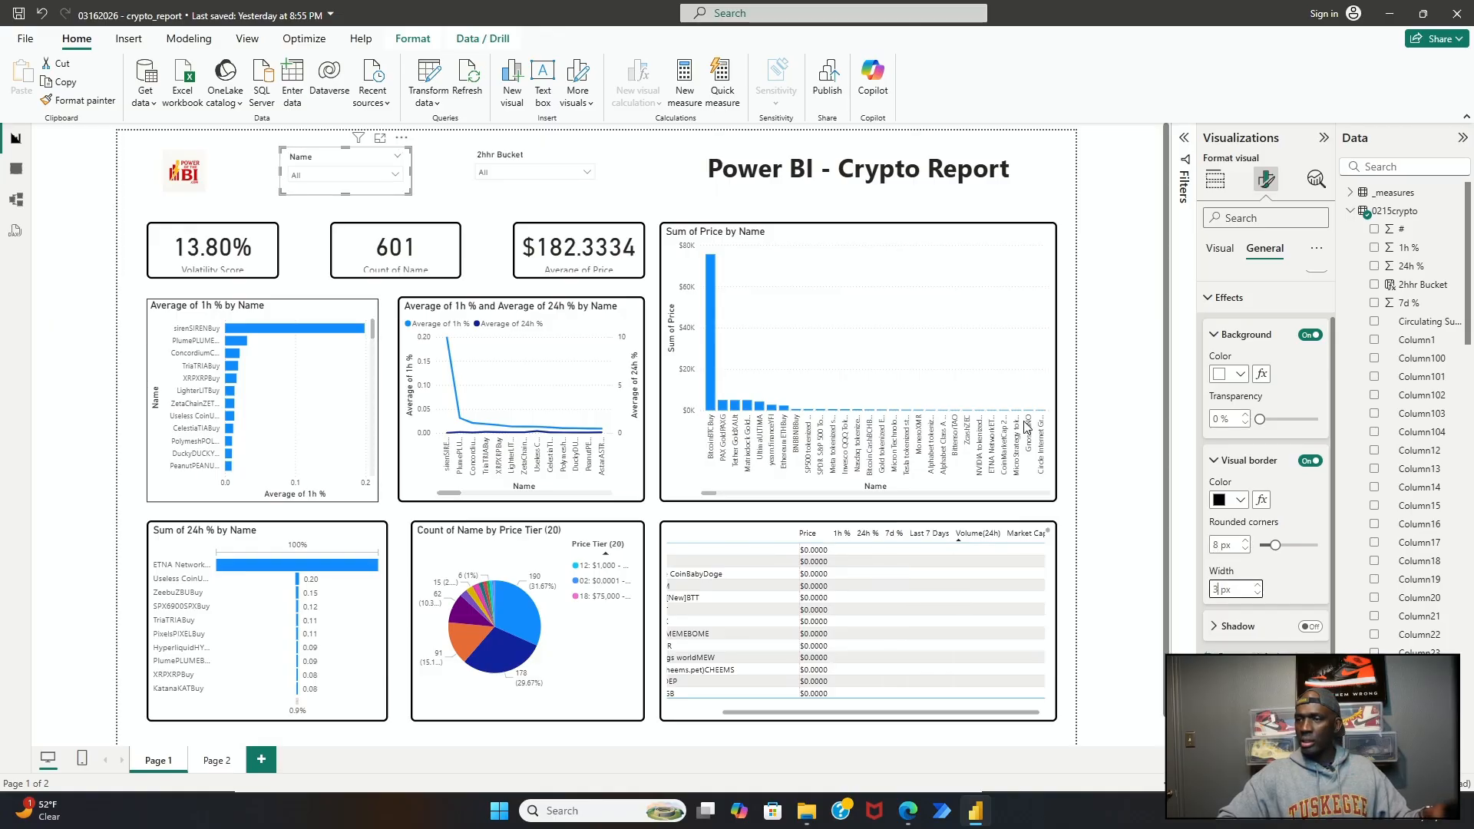
Step: Enable the 2hhr Bucket slicer's visual border with 8 px rounded corners and 3 px width, and deselect the slicer
click(524, 176)
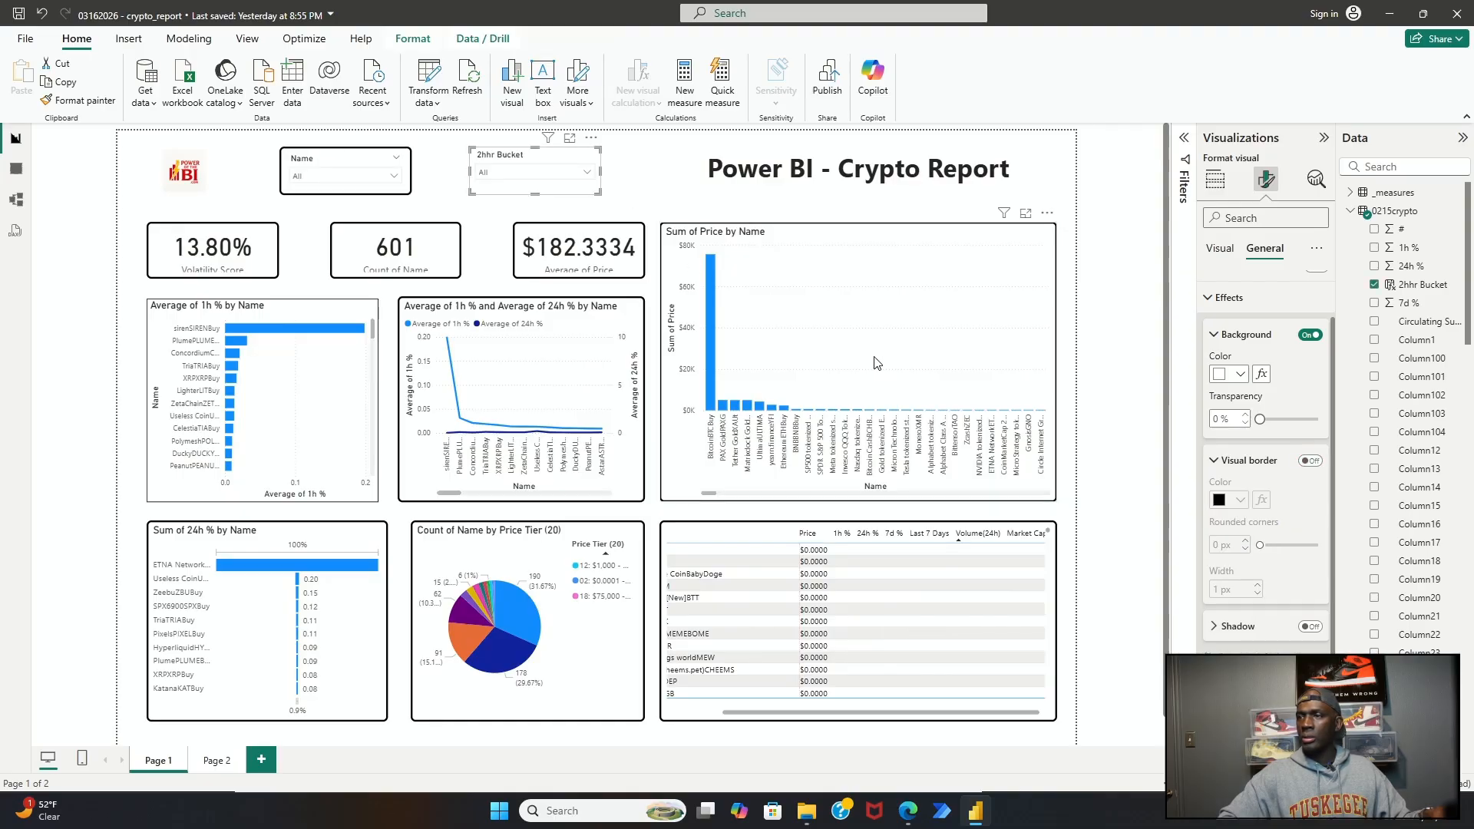
click(1310, 461)
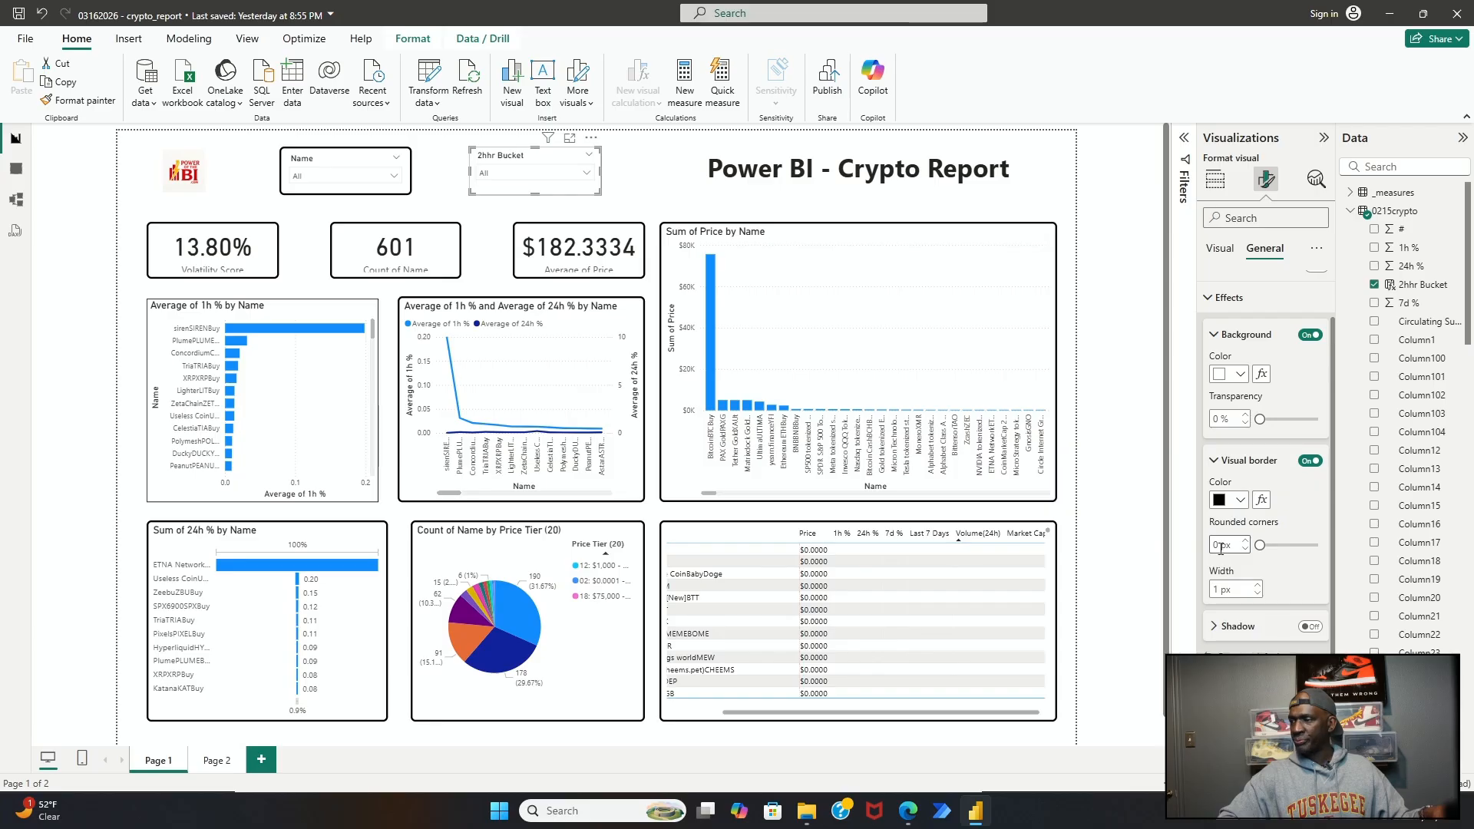
click(1221, 547)
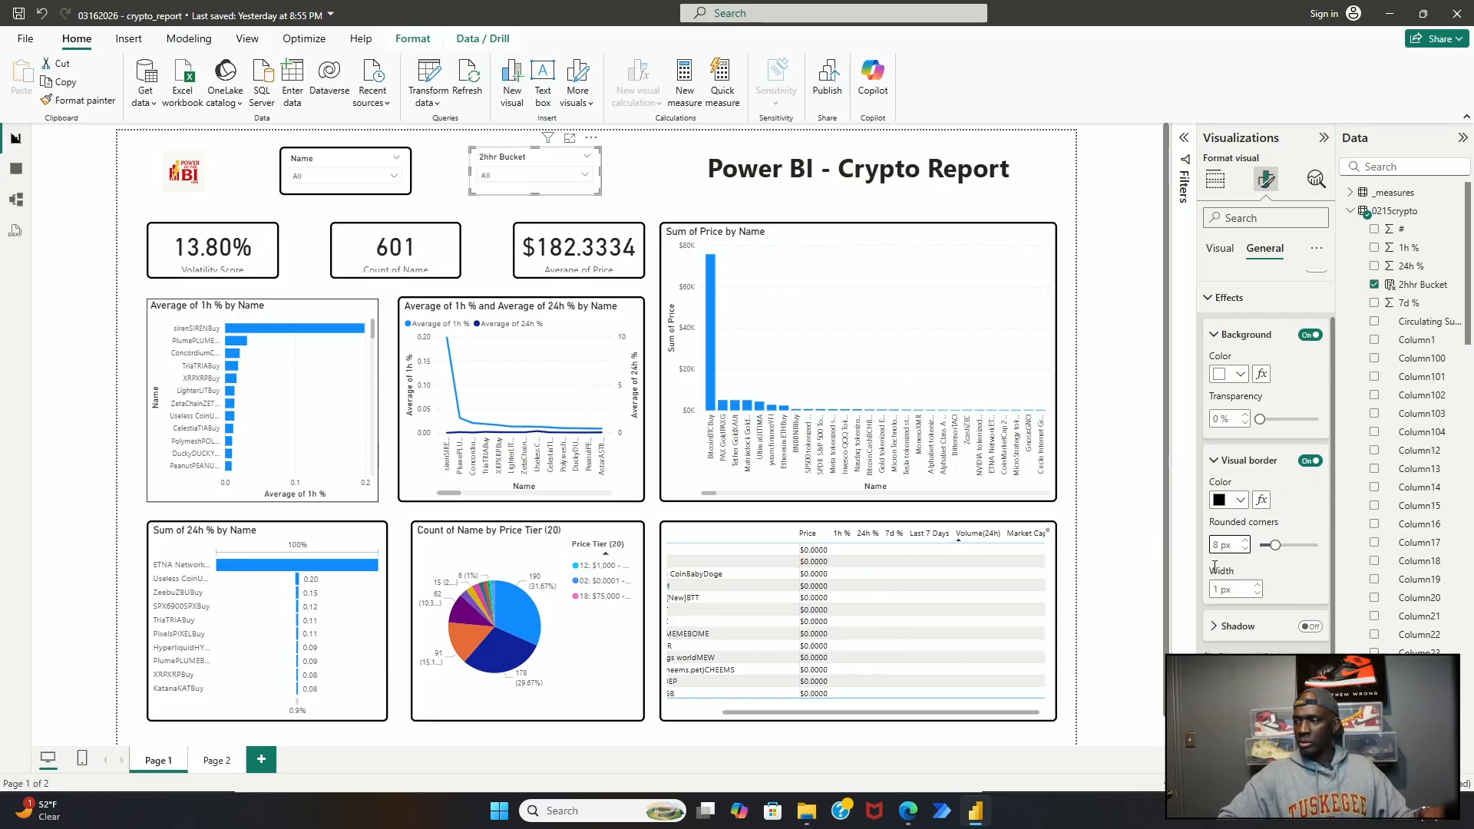
click(1215, 589)
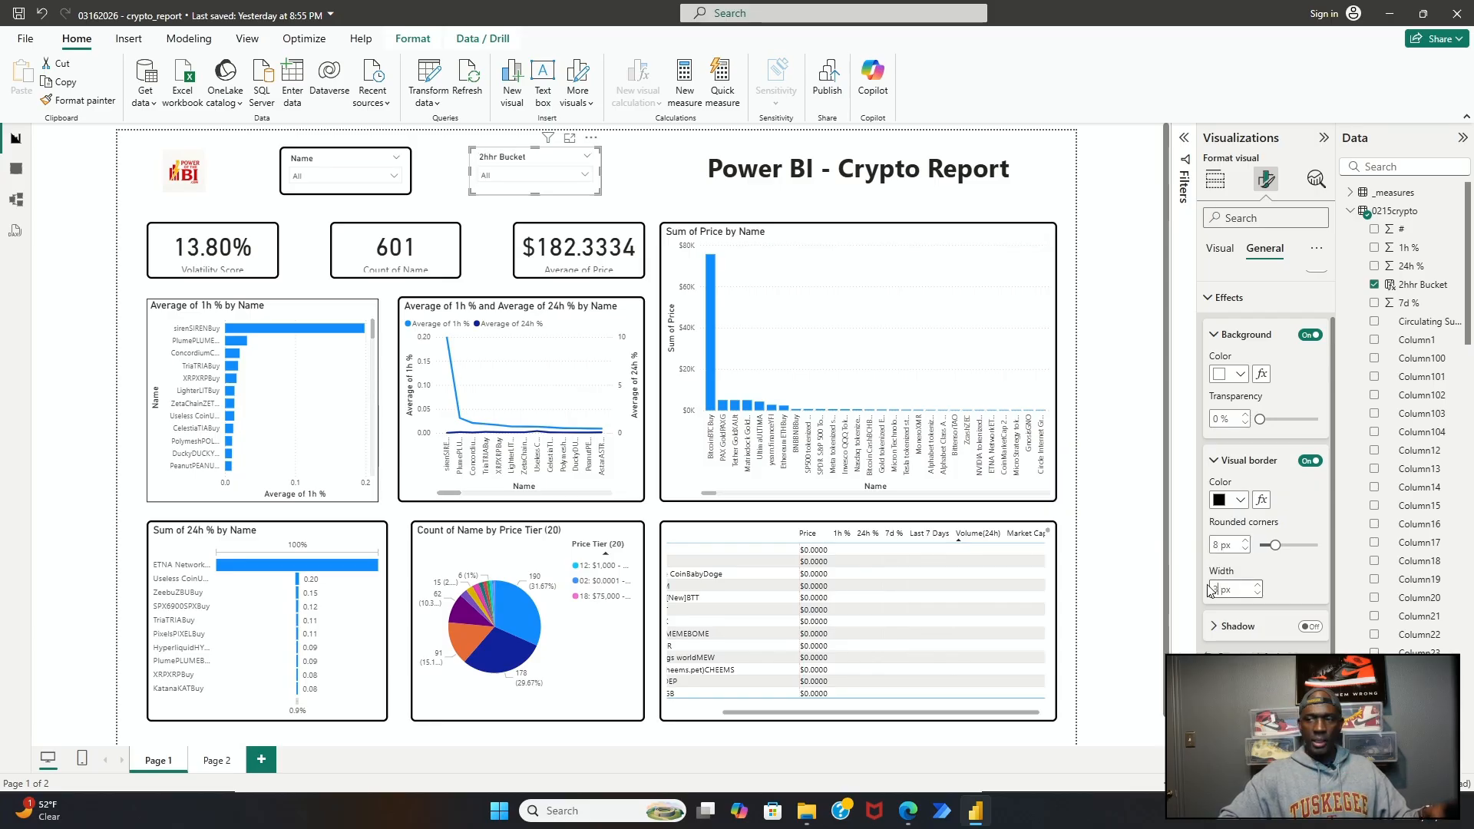
text(3)
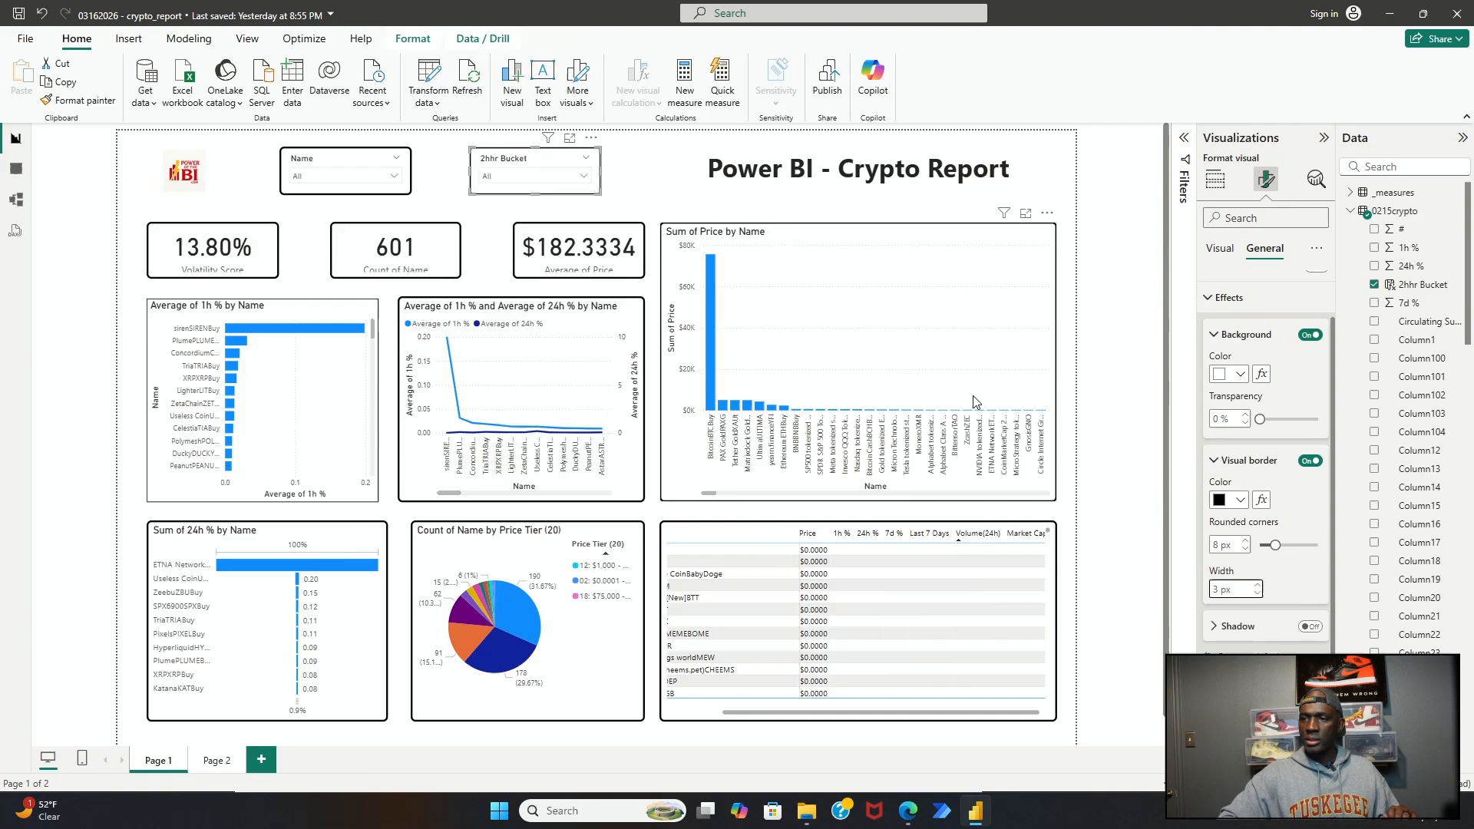
click(1071, 217)
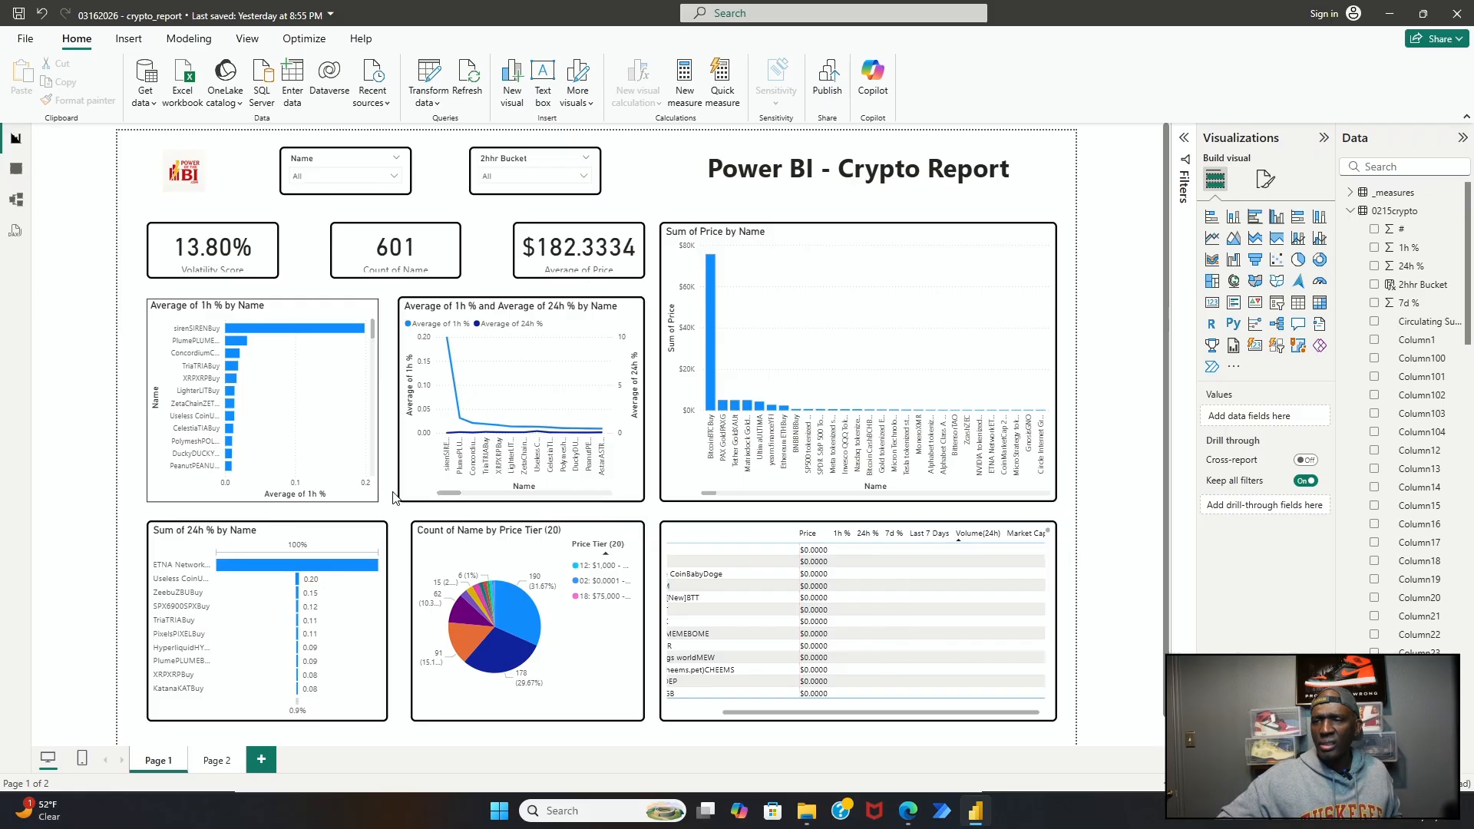
Step: Set the Average of 1h % by Name bar chart's visual border to 8 px rounded corners and 3 px width
click(368, 498)
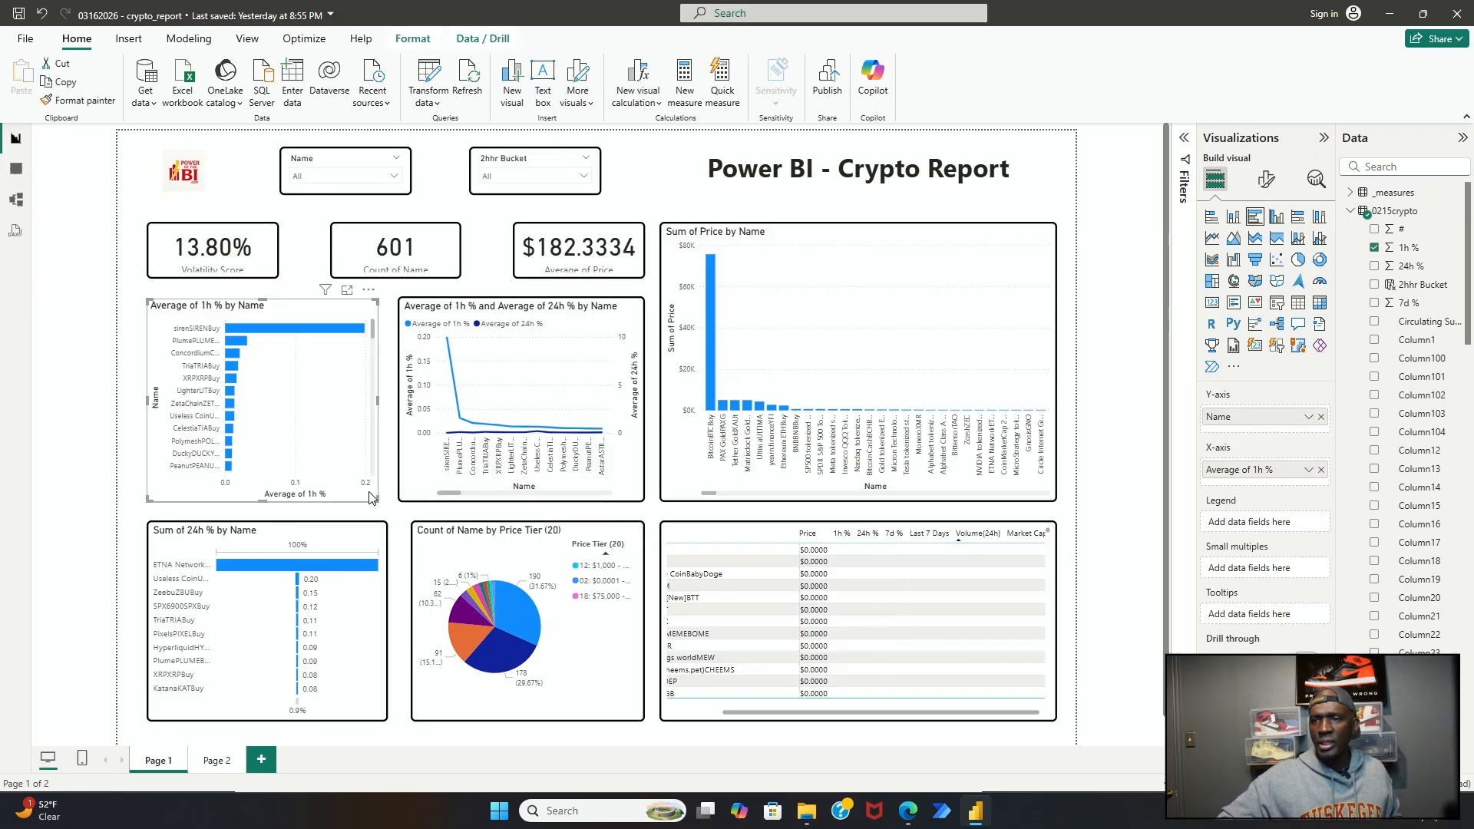
click(1267, 179)
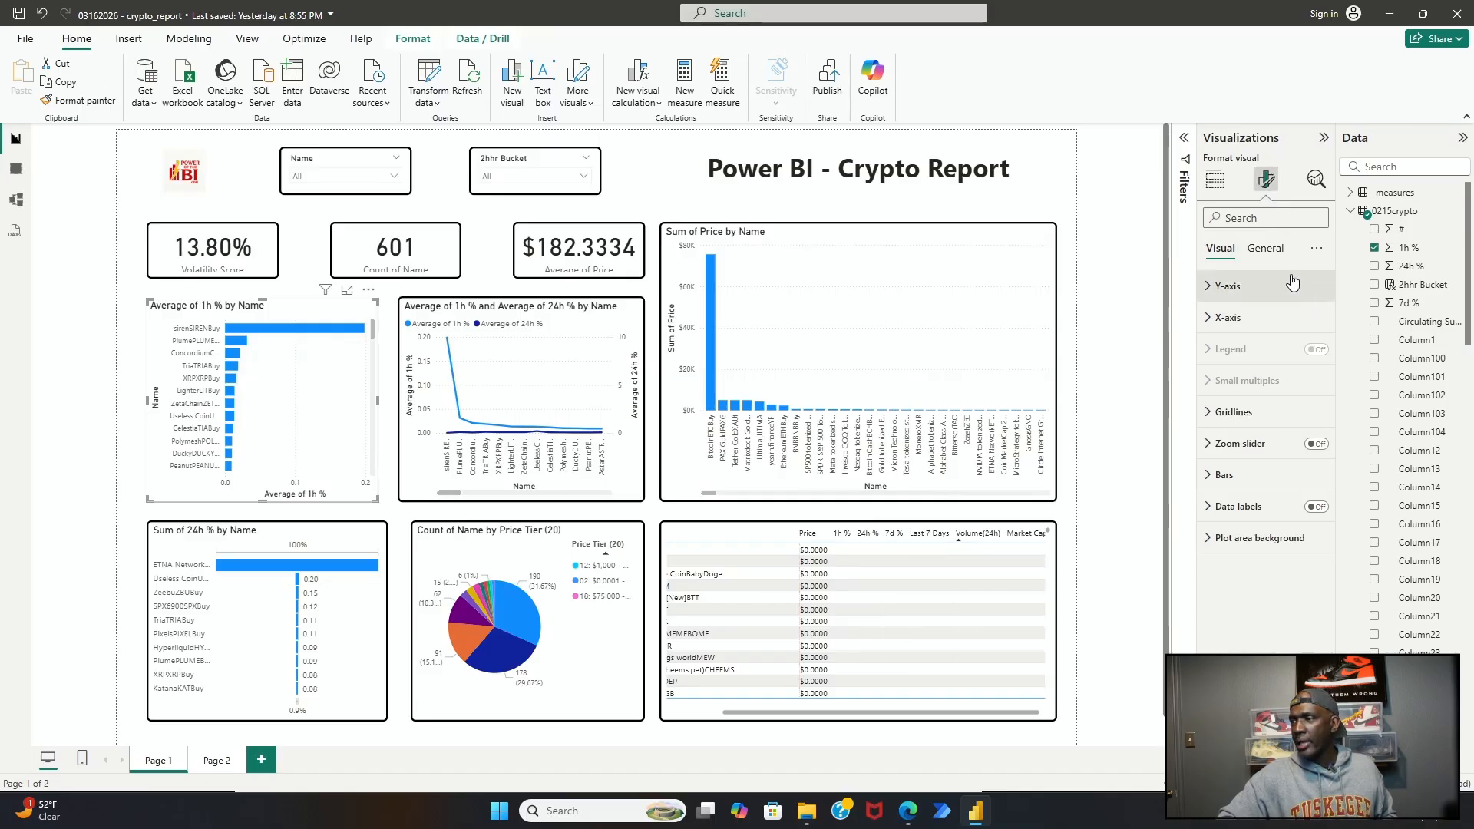
click(1265, 248)
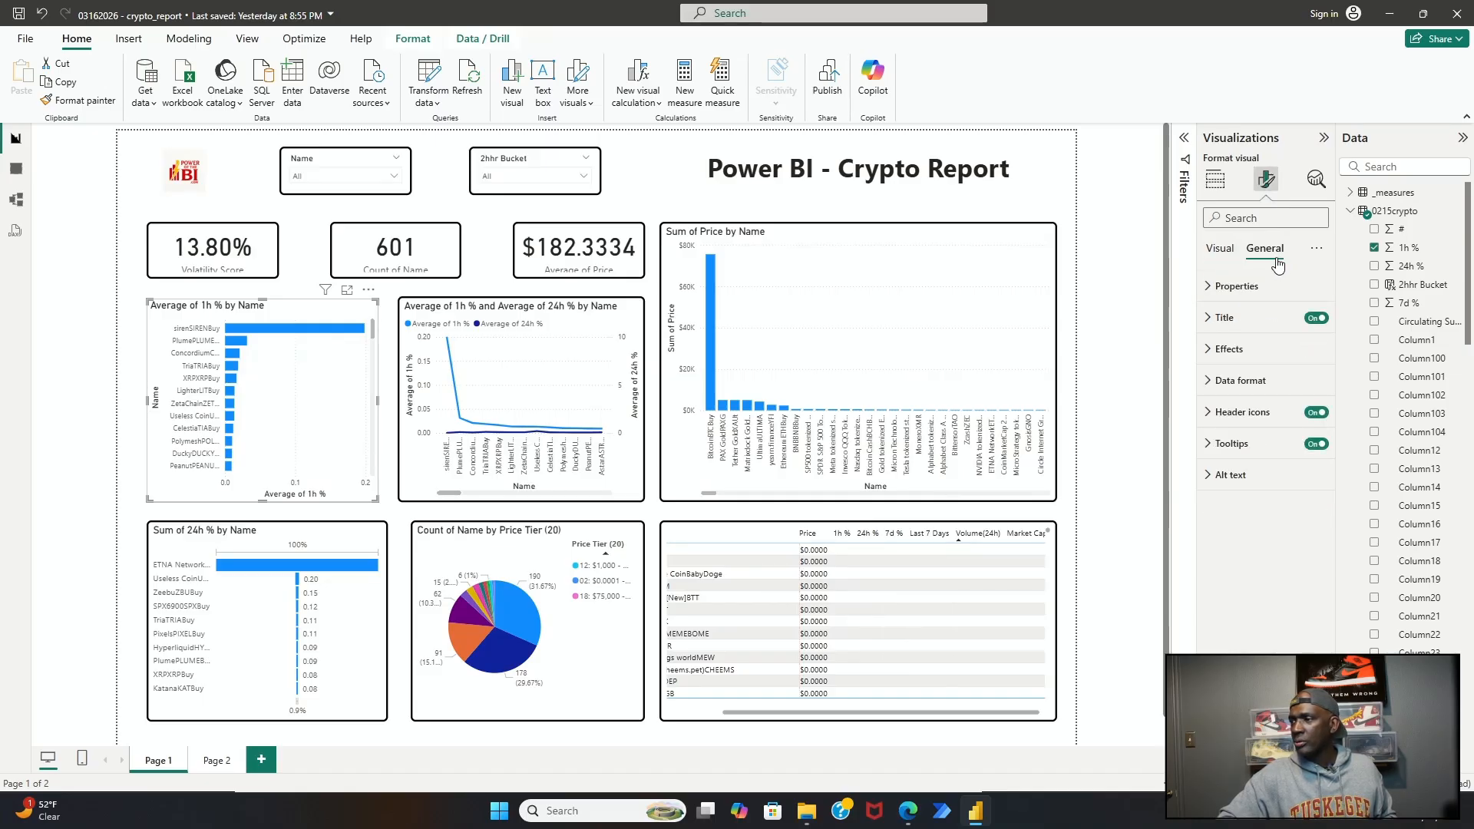
click(1256, 349)
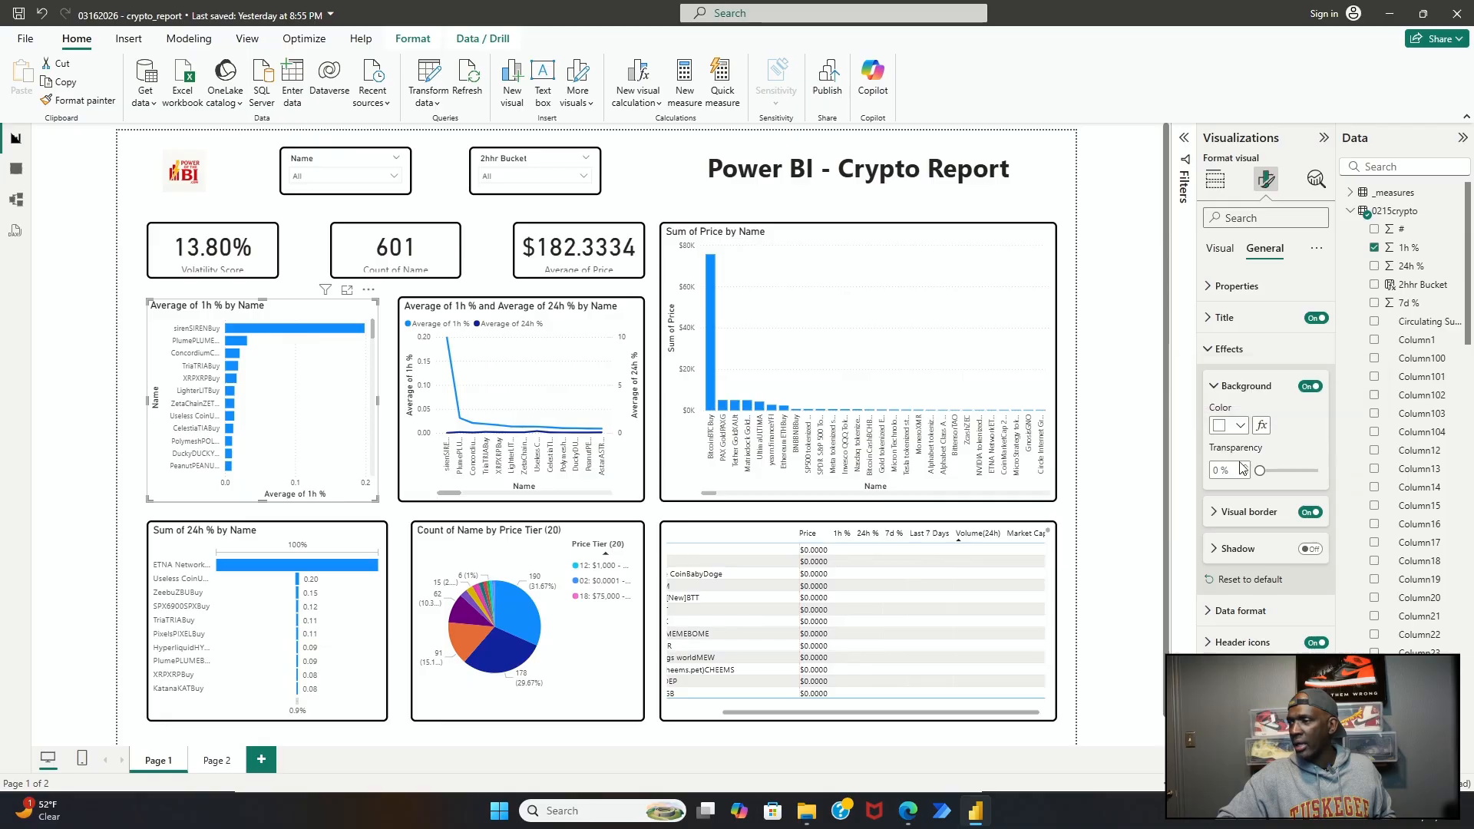
click(1233, 511)
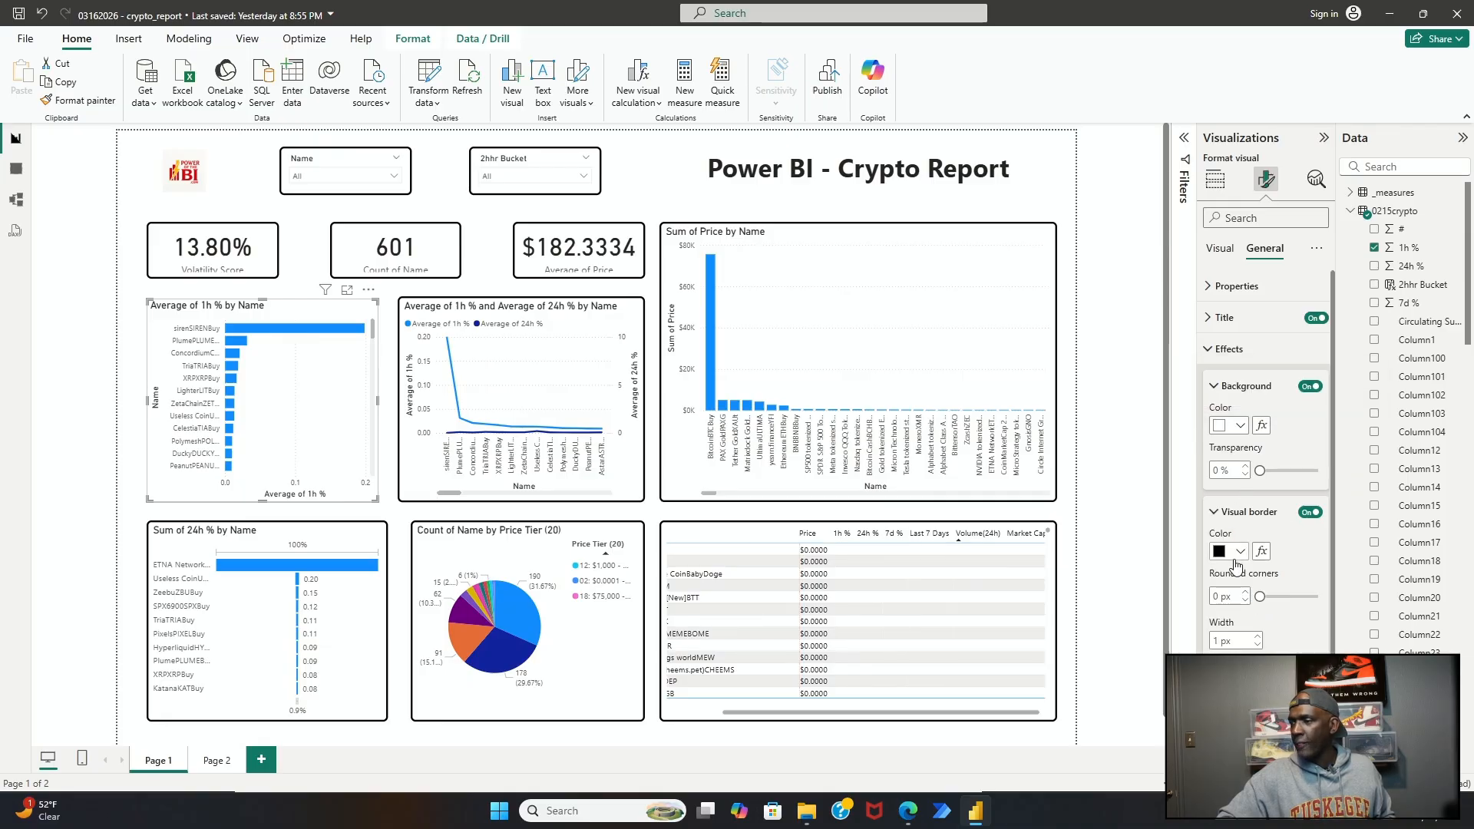
scroll(1235, 565, down, 2)
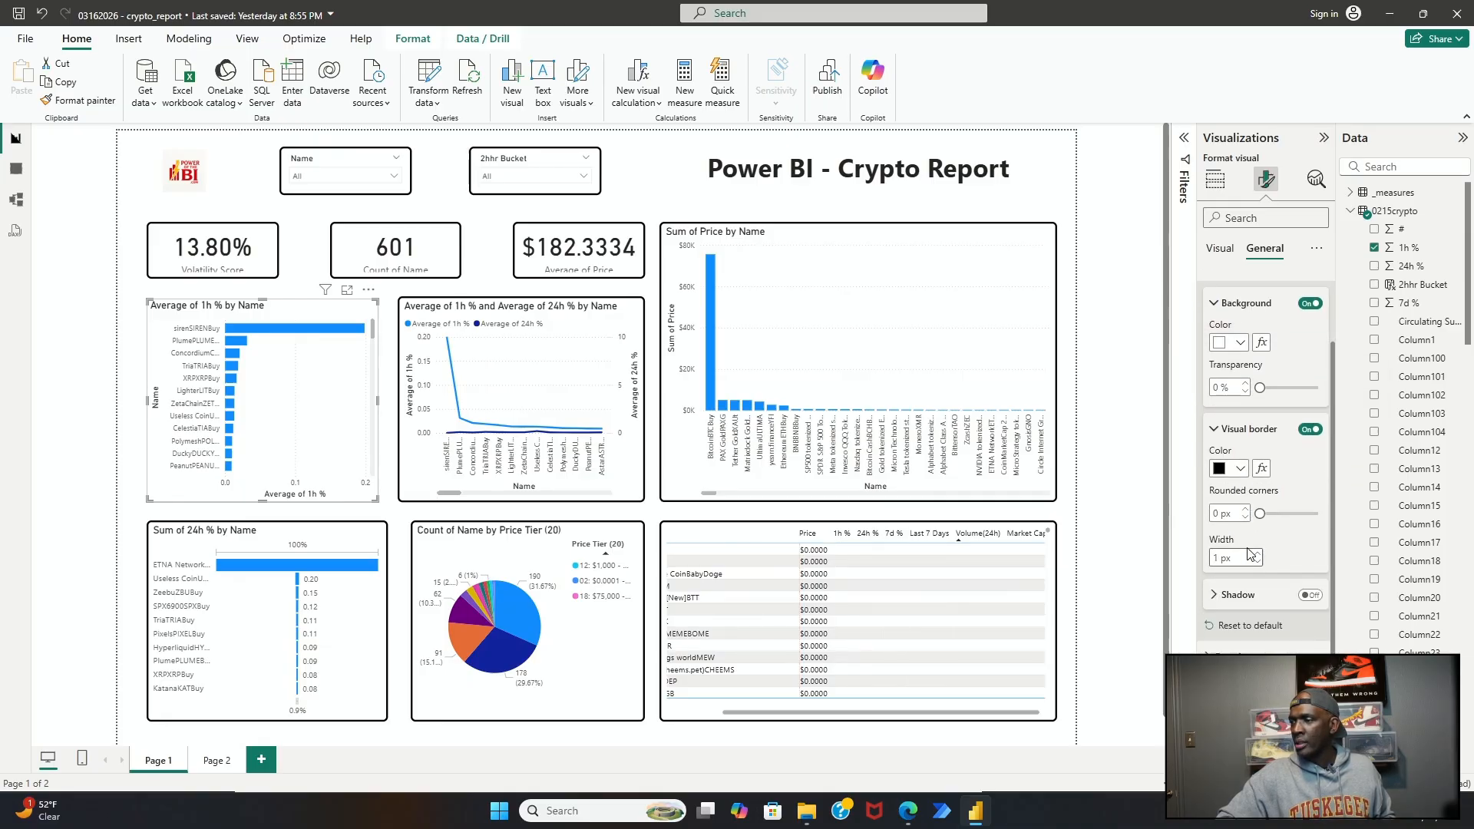
click(1221, 516)
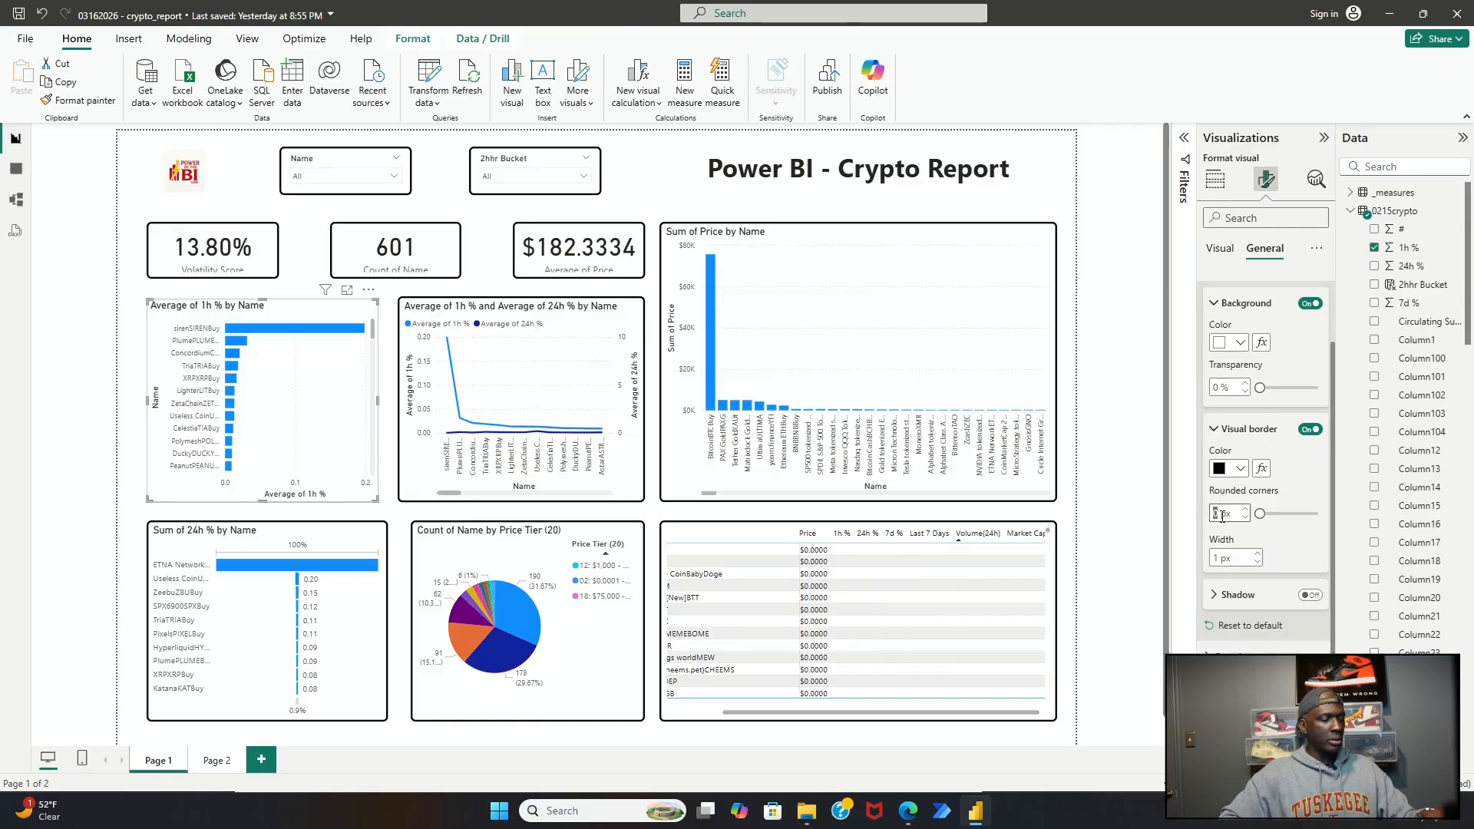
text(8)
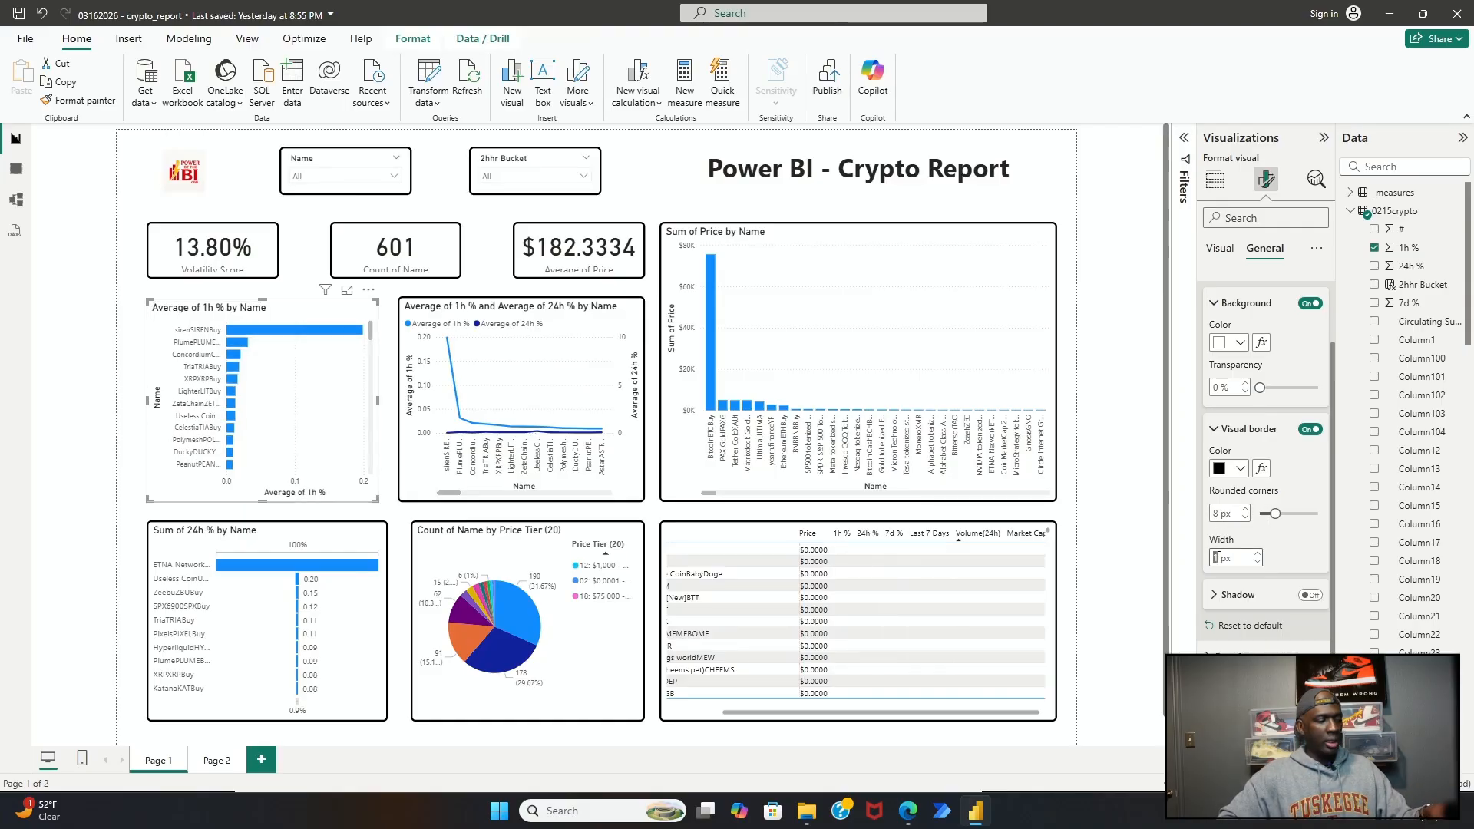
text(3)
key(Return)
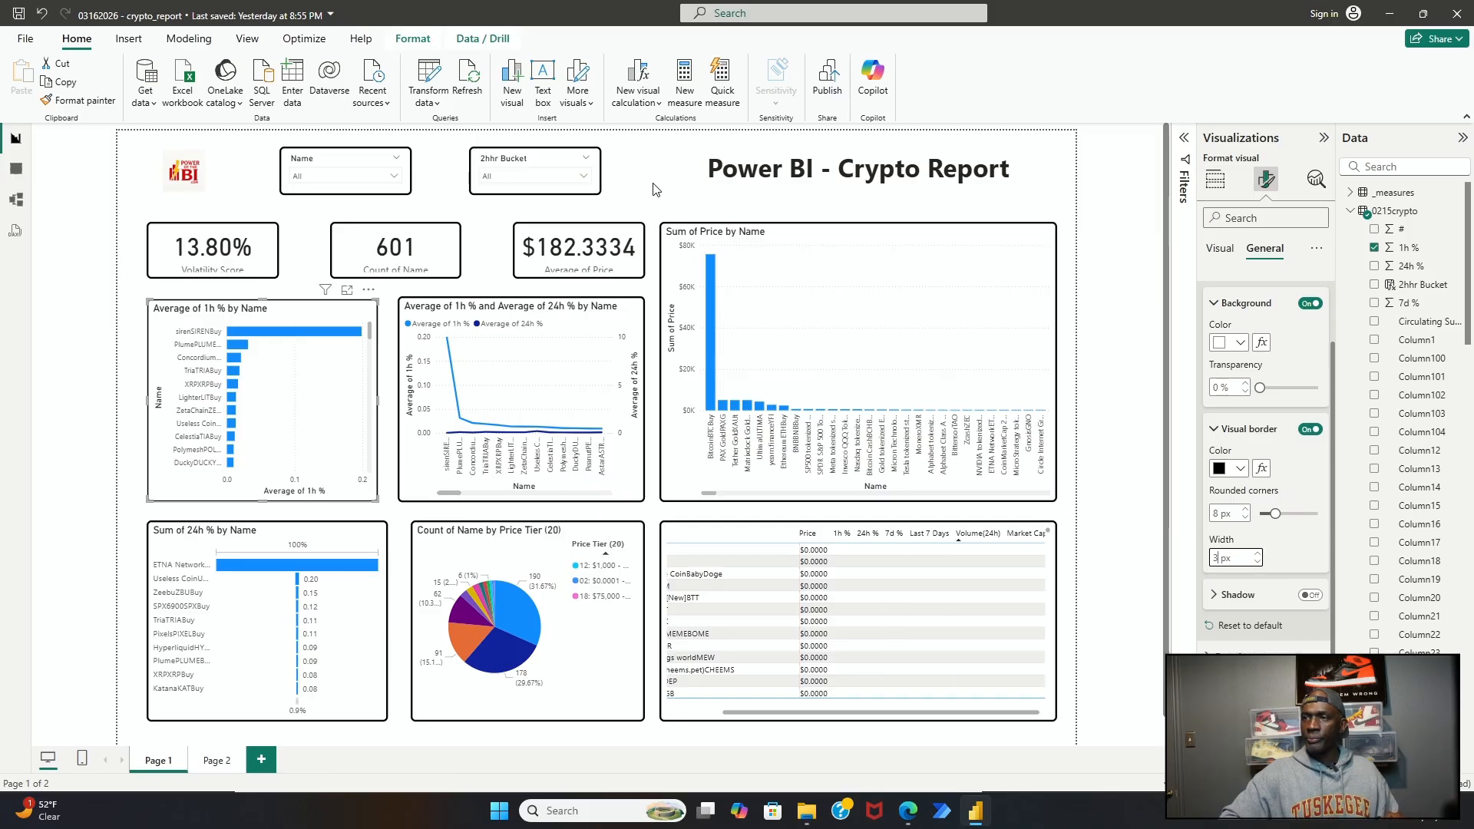
click(665, 181)
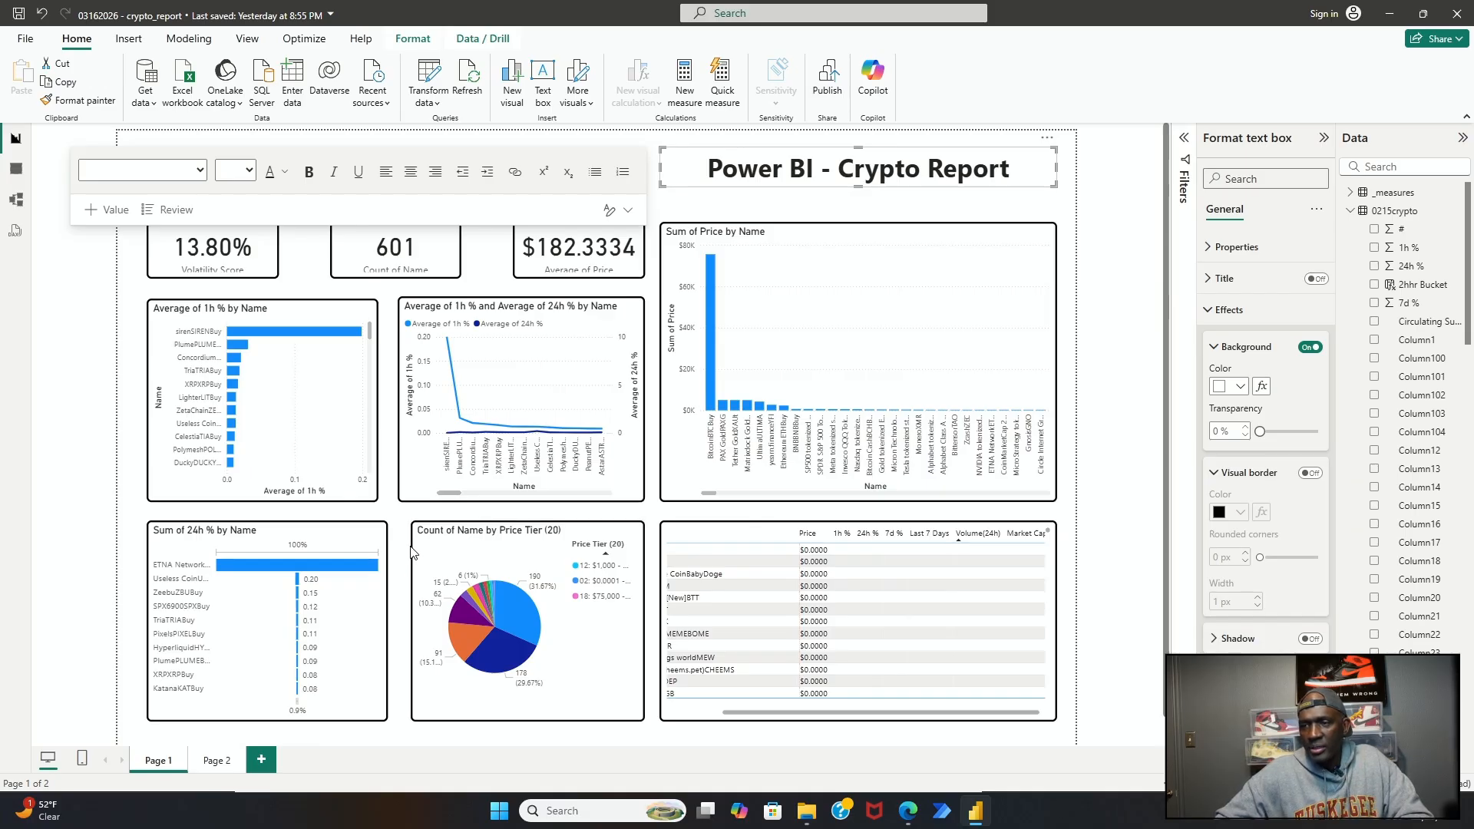
Step: Resize the Average of 1h % and Average of 24h % line chart to a height of 340 and a width of 410
click(418, 498)
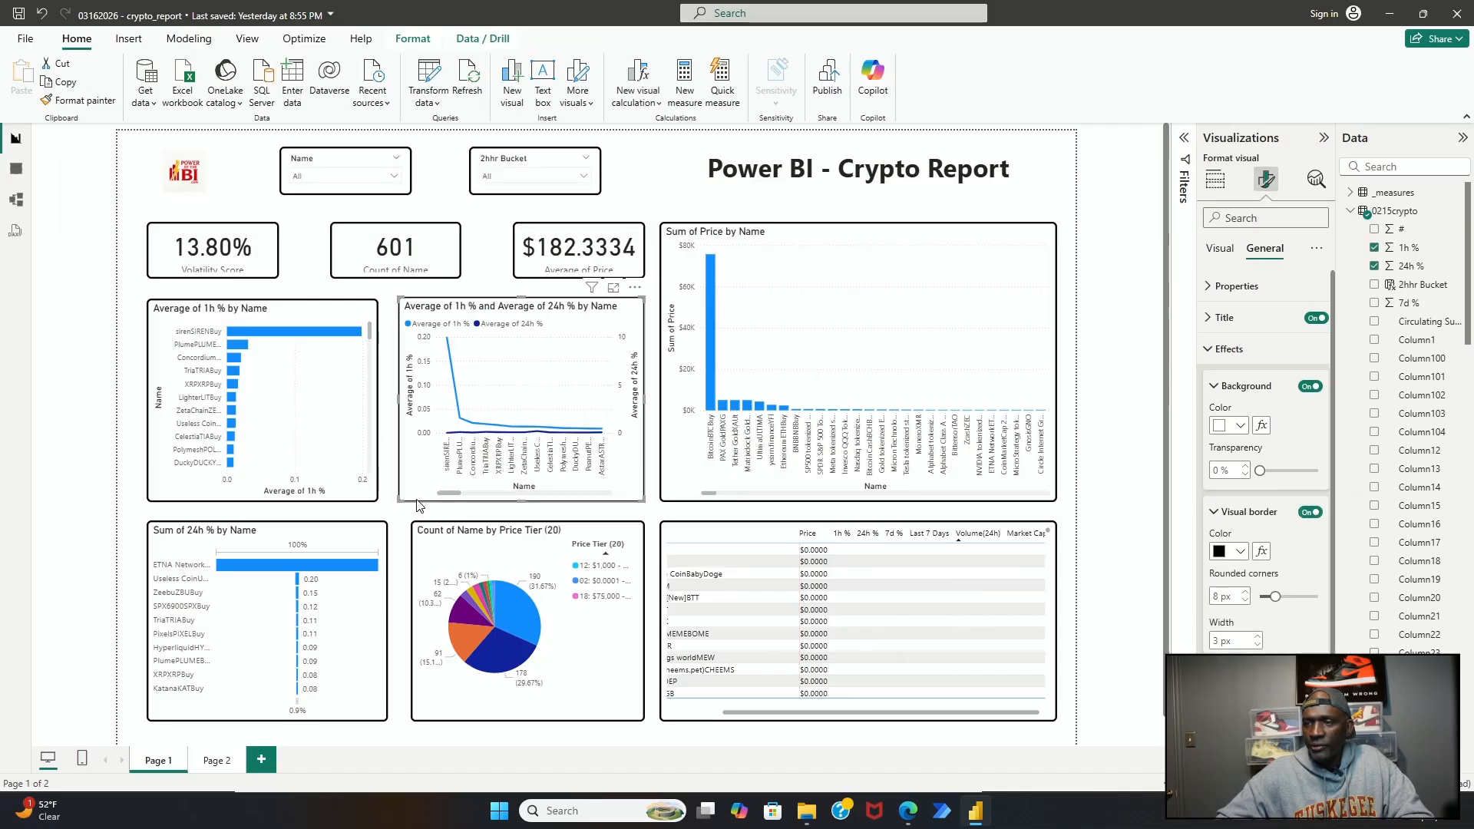
click(1234, 287)
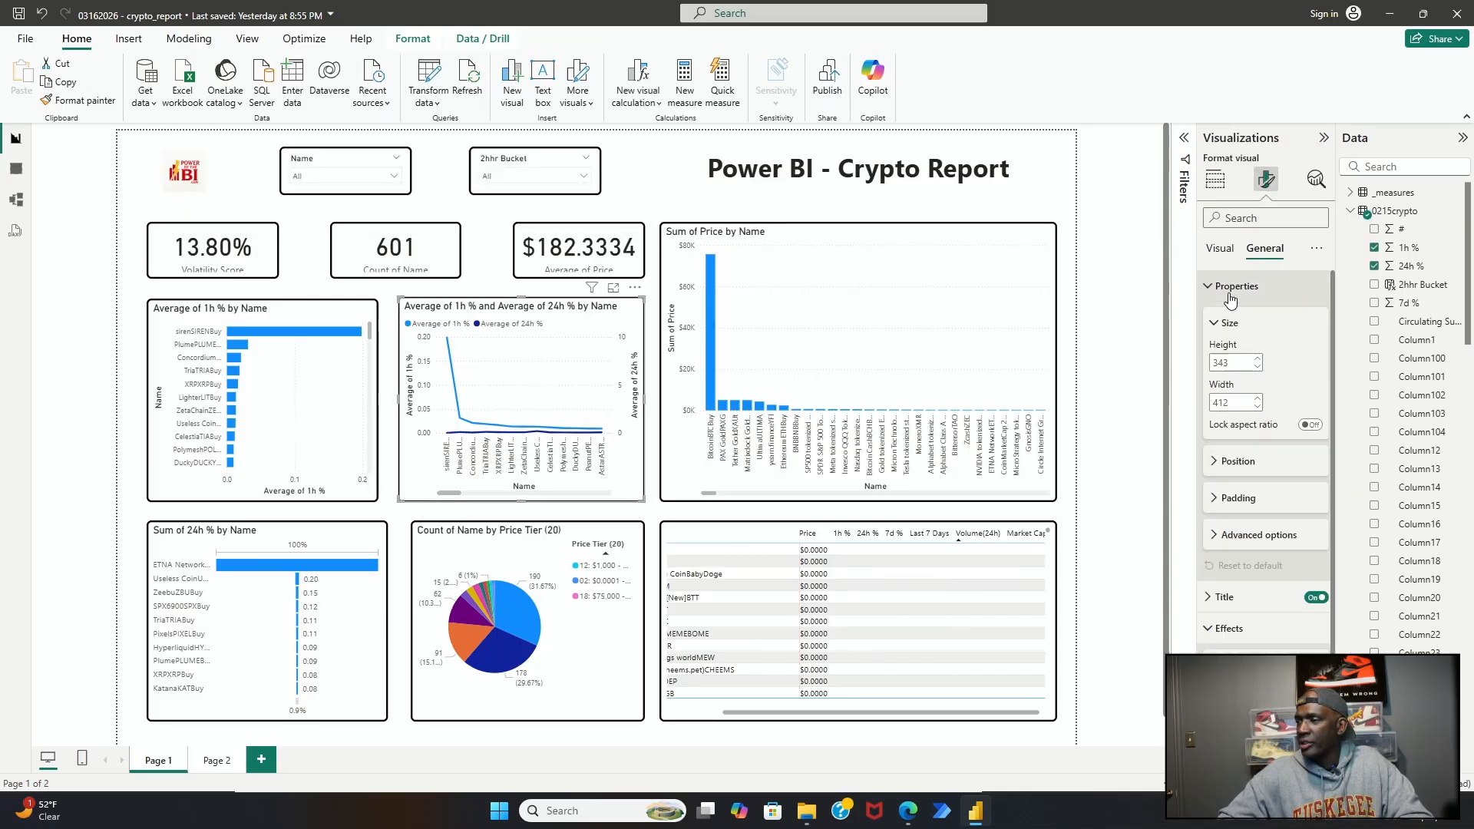
double_click(1226, 366)
text(340)
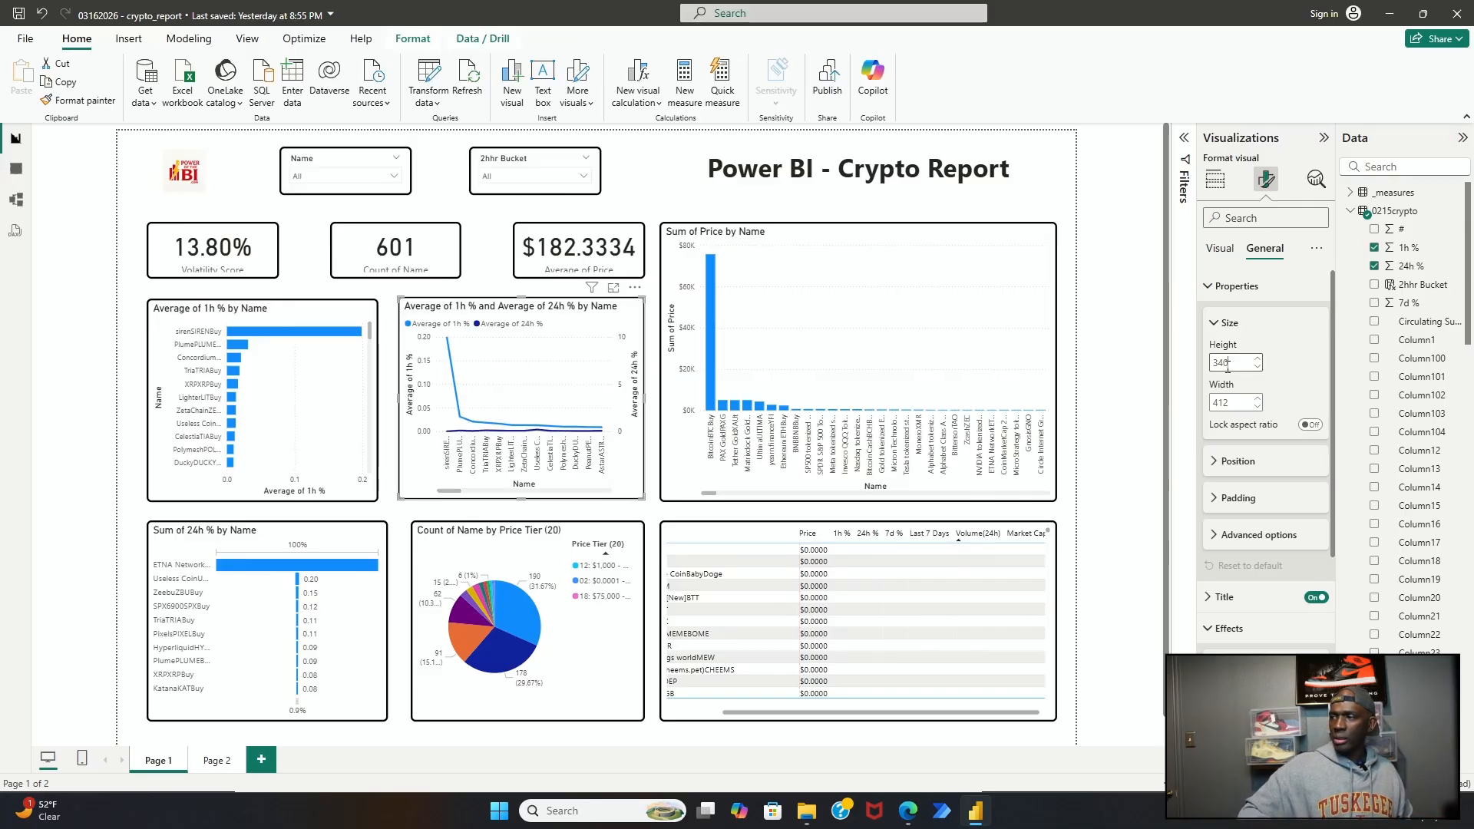
double_click(1245, 403)
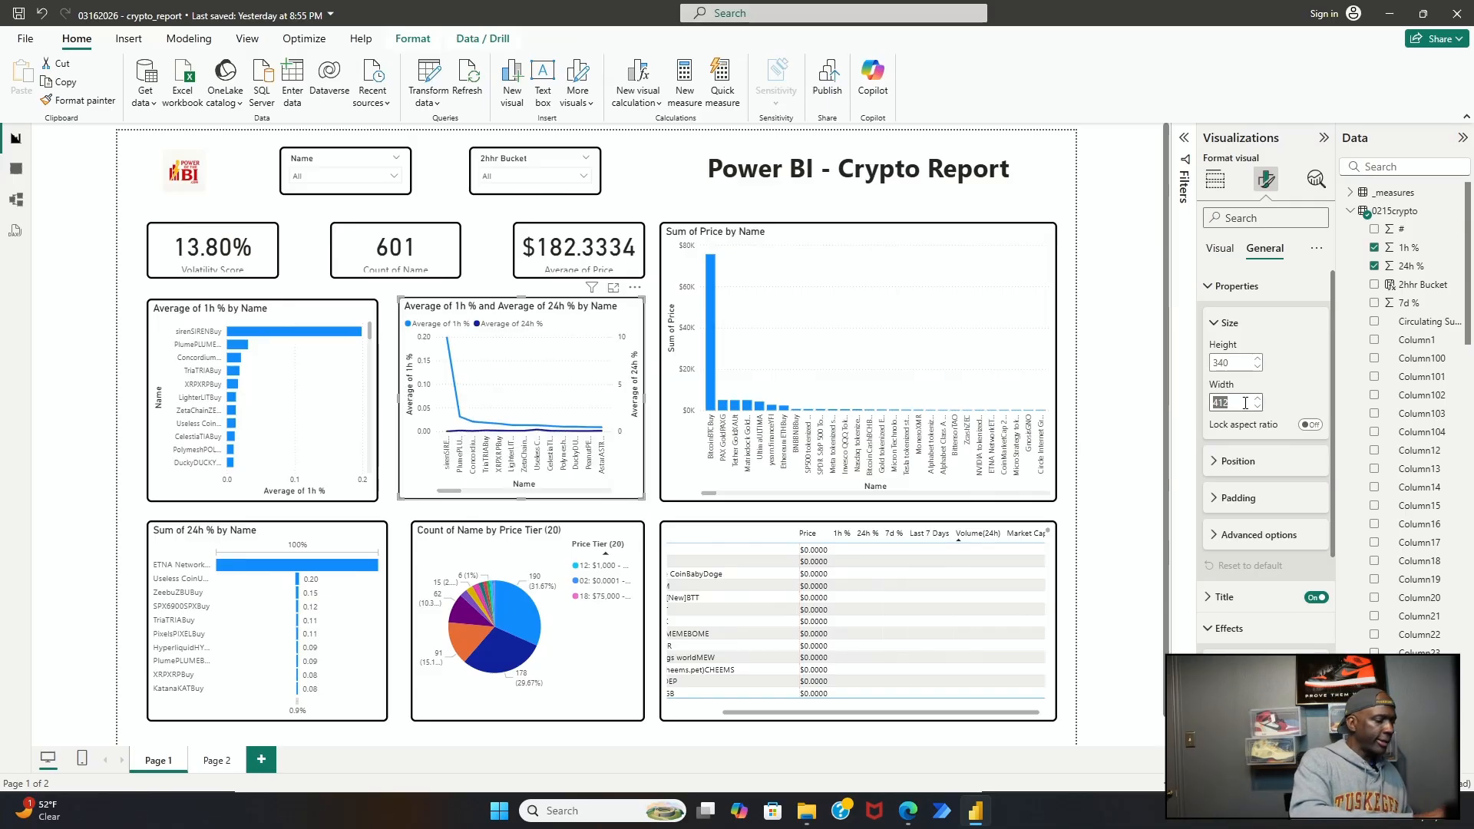
text(410)
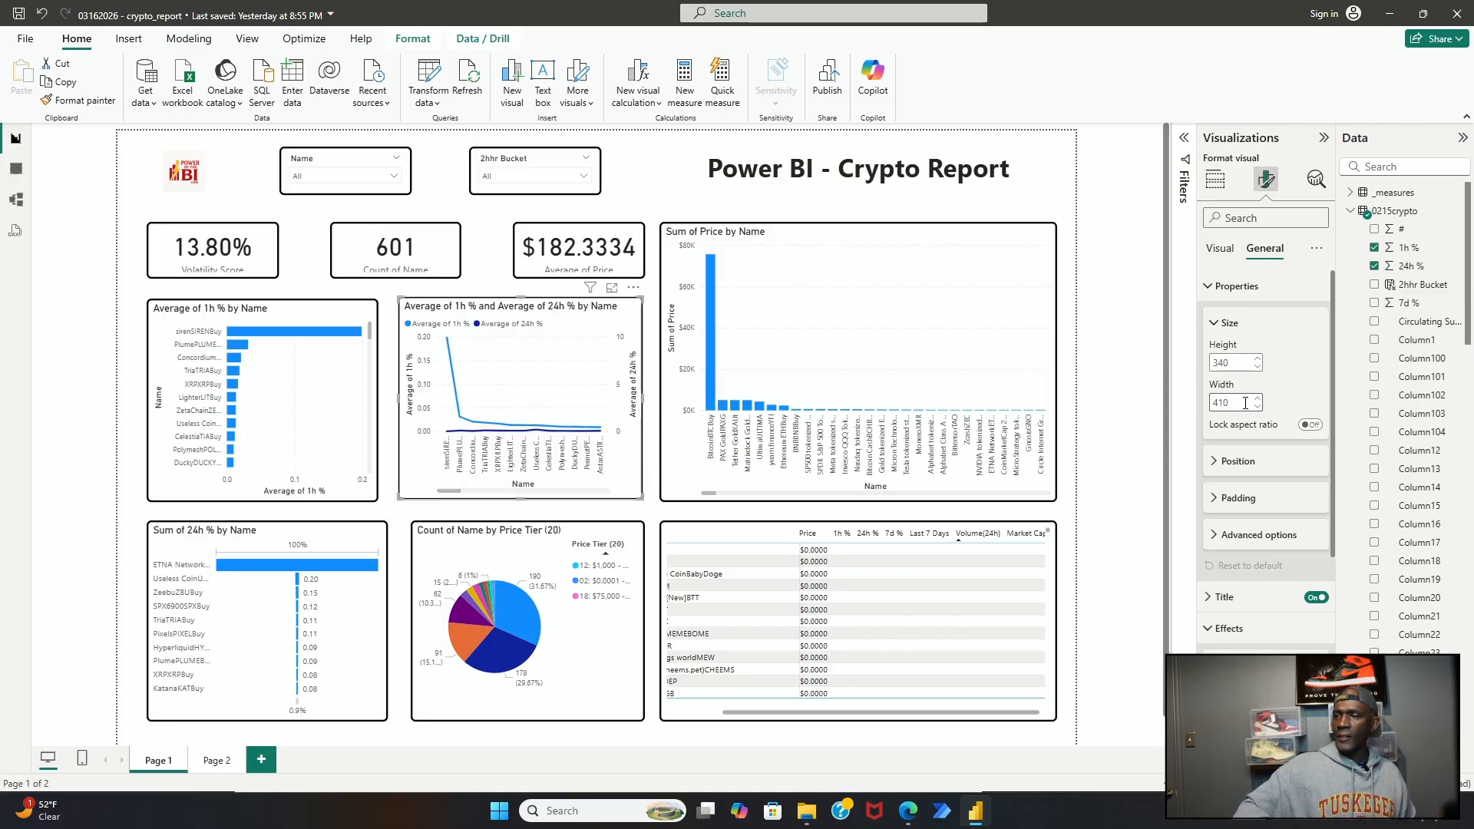
Step: Set the Count of Name by Price Tier pie chart's height to 340 and width to 410
click(592, 700)
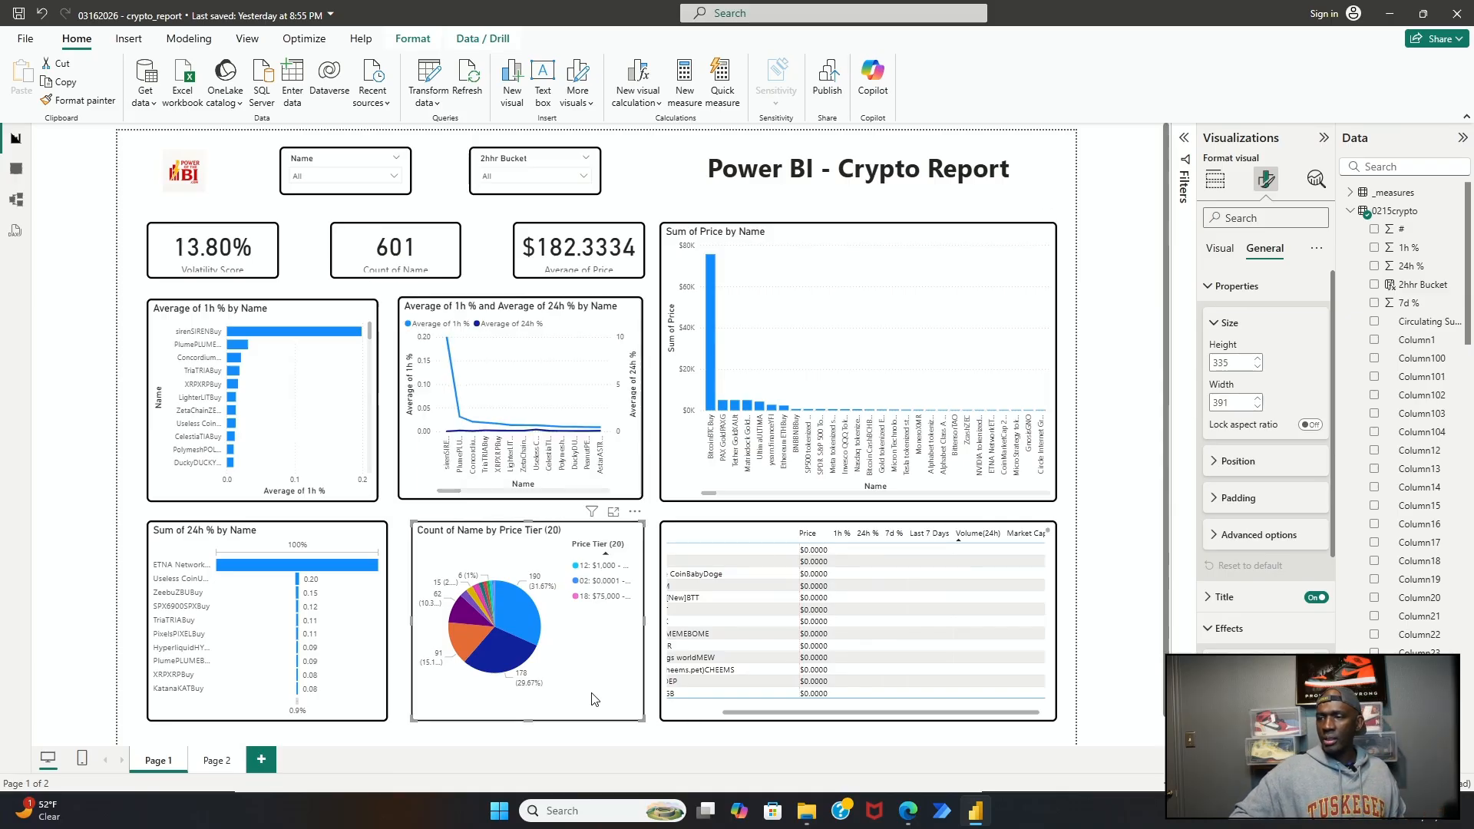
double_click(1226, 364)
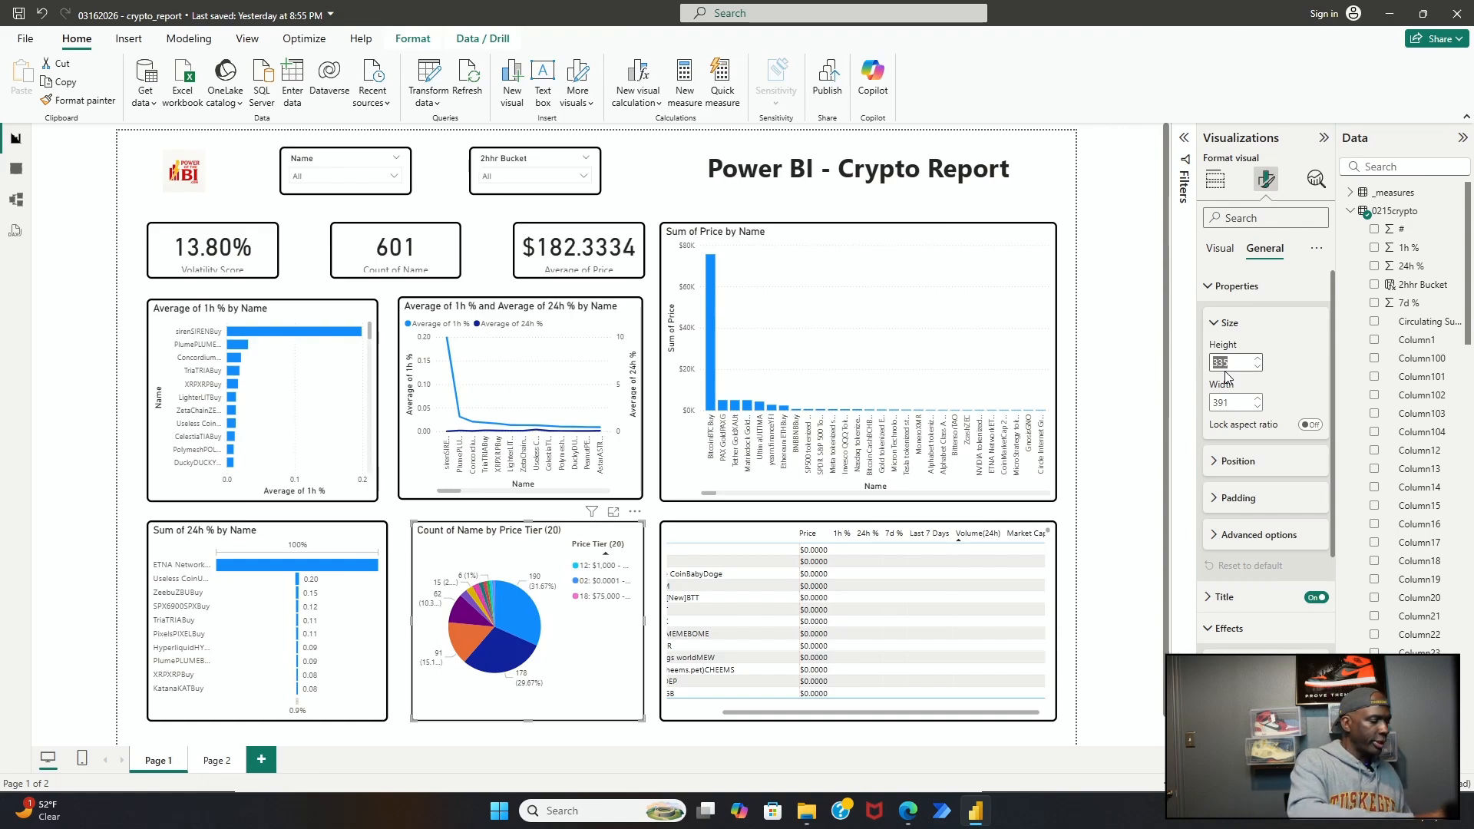
text(340)
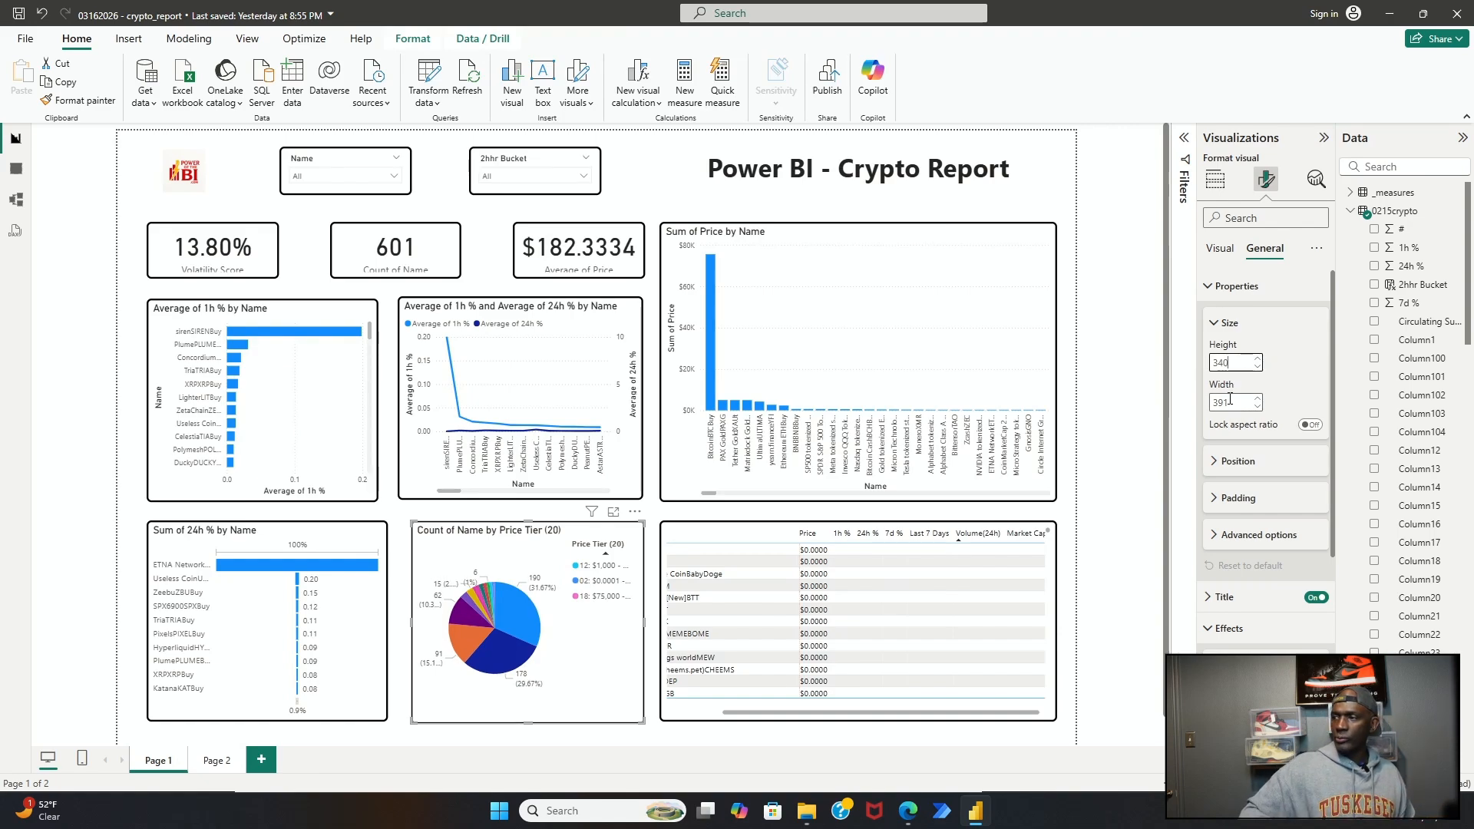
double_click(1229, 400)
text(410)
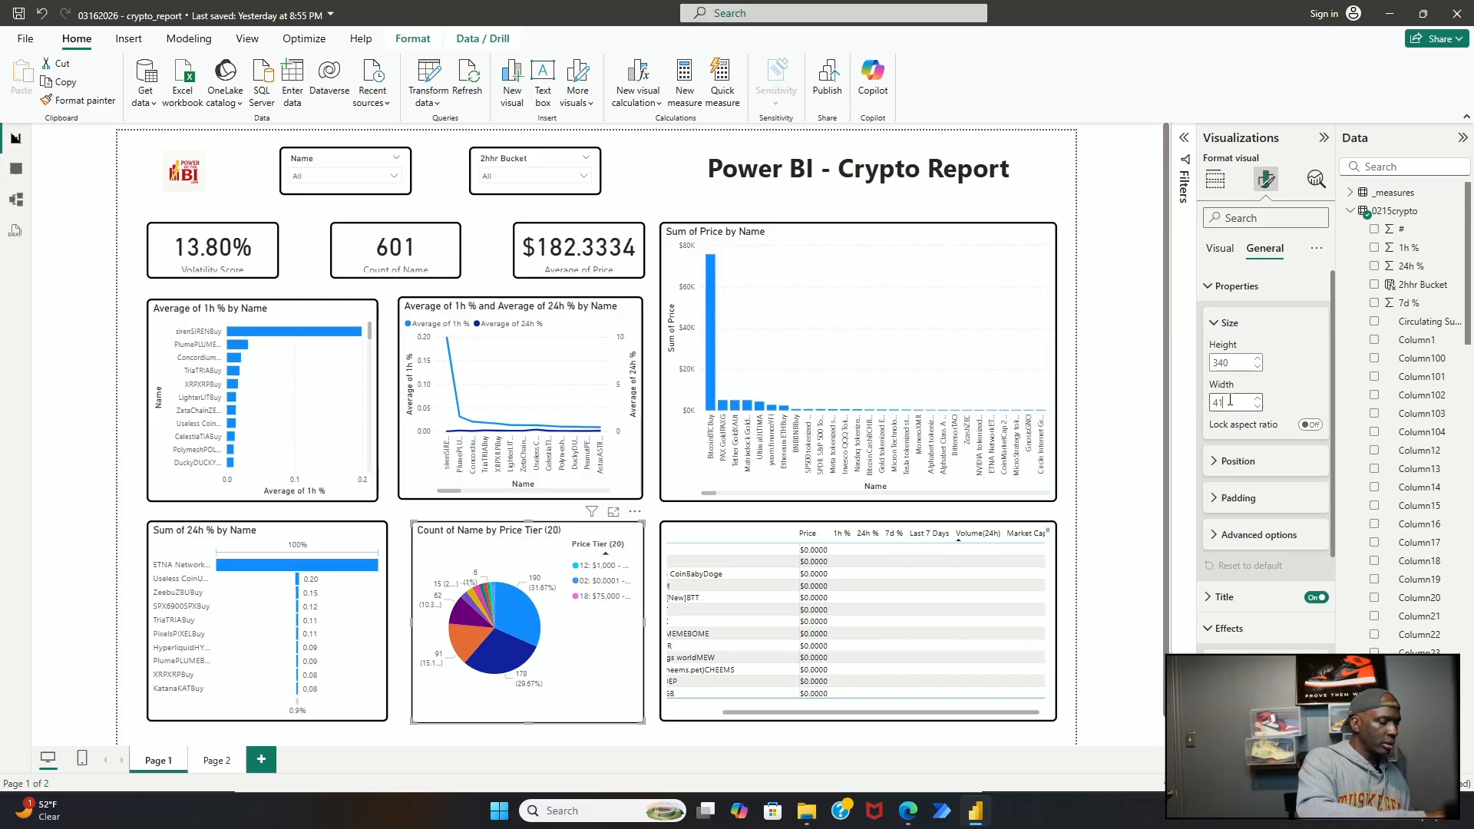
Step: Set the Average of 1h % by Name bar chart's size to 340 high and 410 wide
click(347, 473)
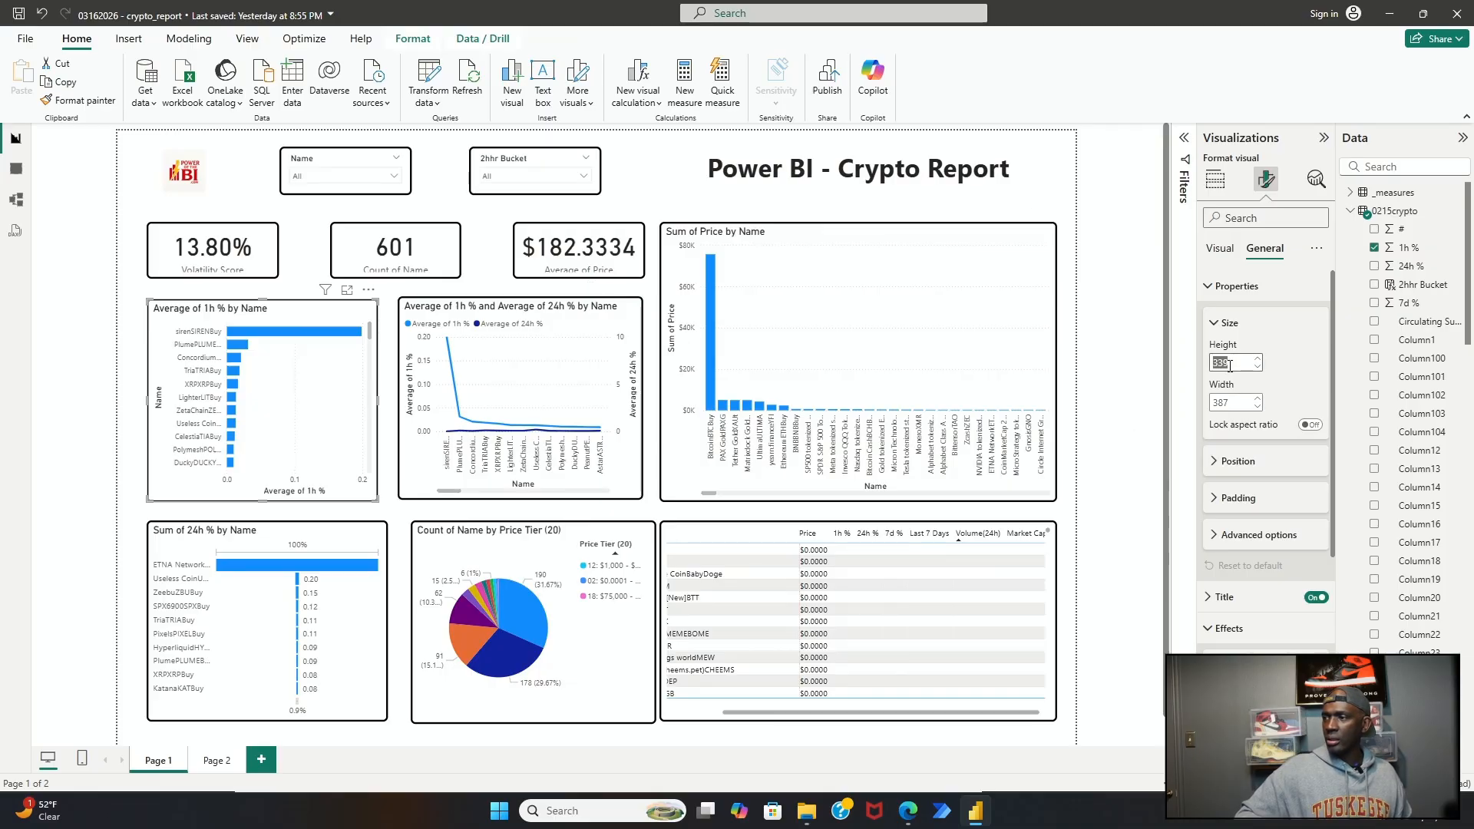
text(340)
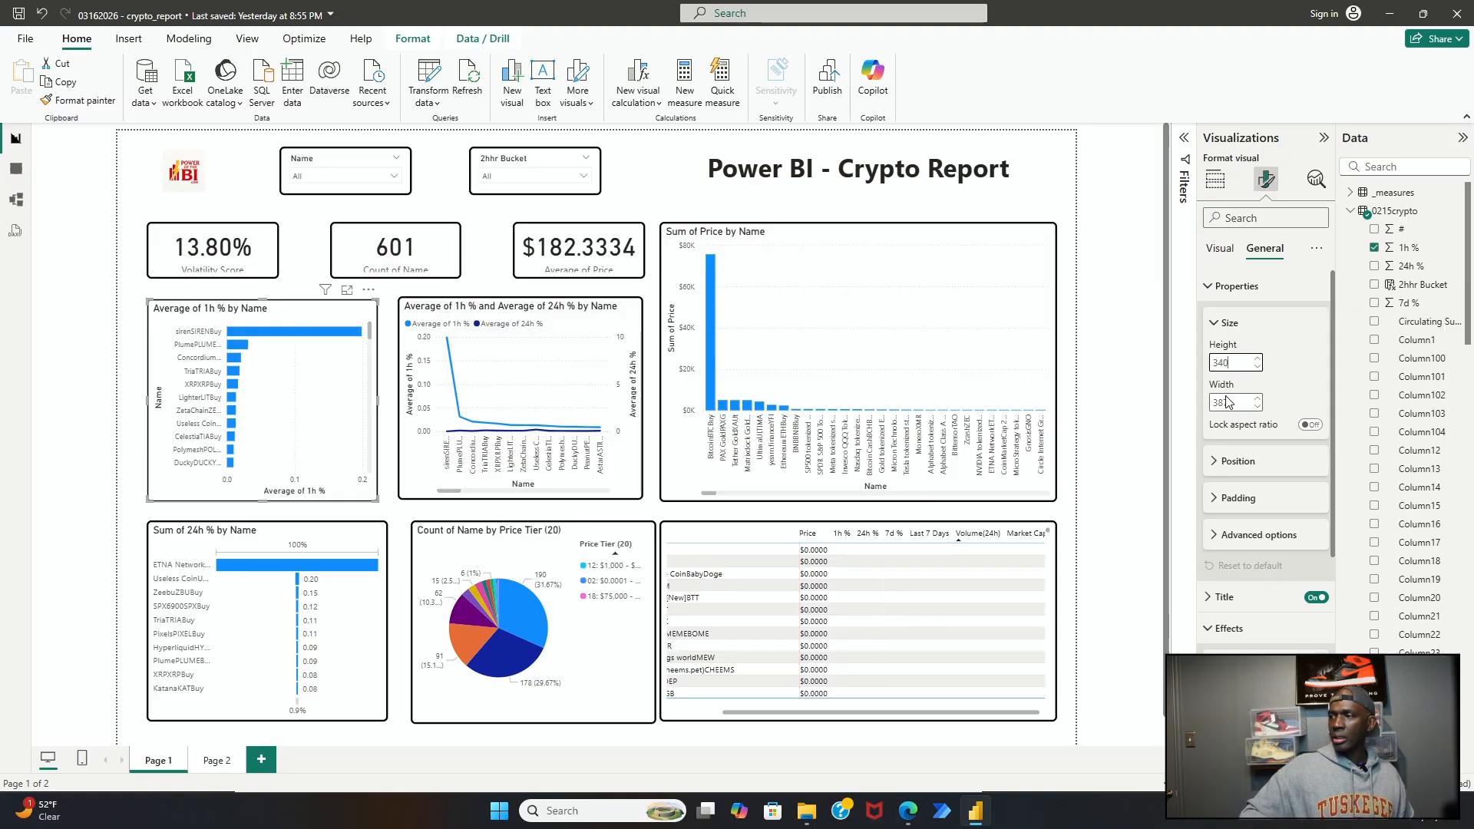
click(1226, 402)
text(410)
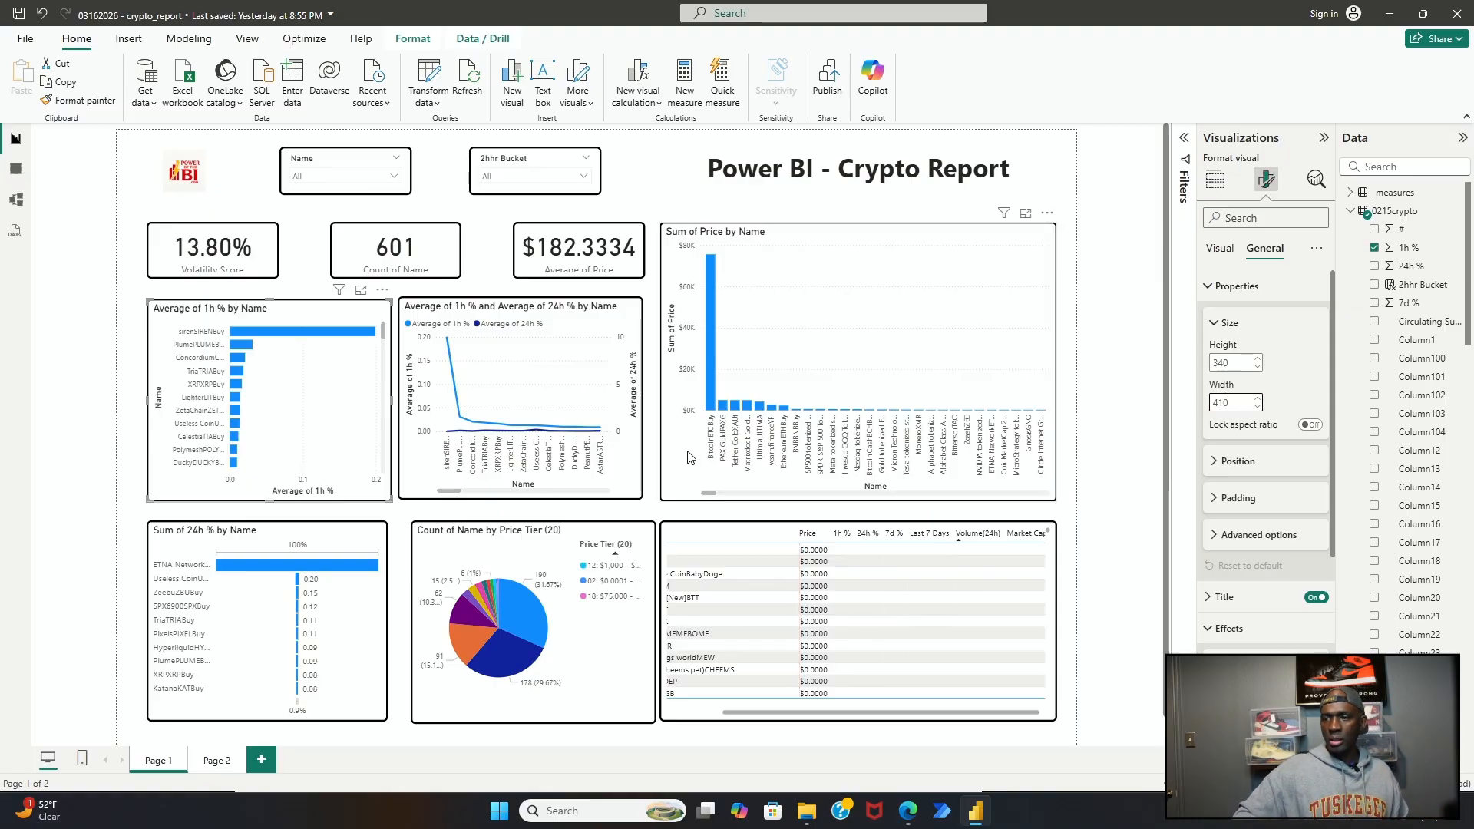
Step: Set the Sum of 24h % by Name funnel chart's height to 340 and width to 410
click(364, 530)
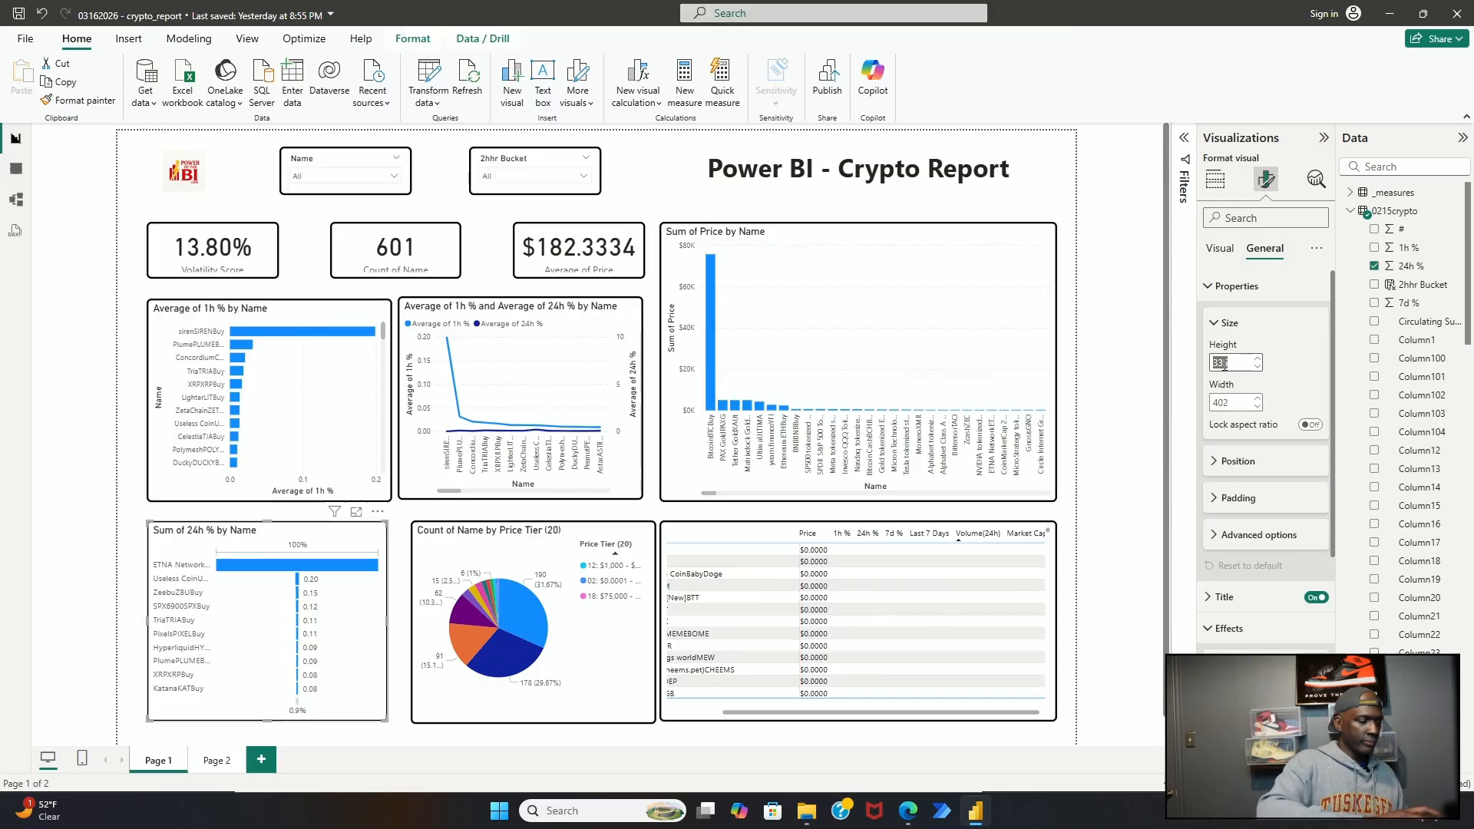
text(340)
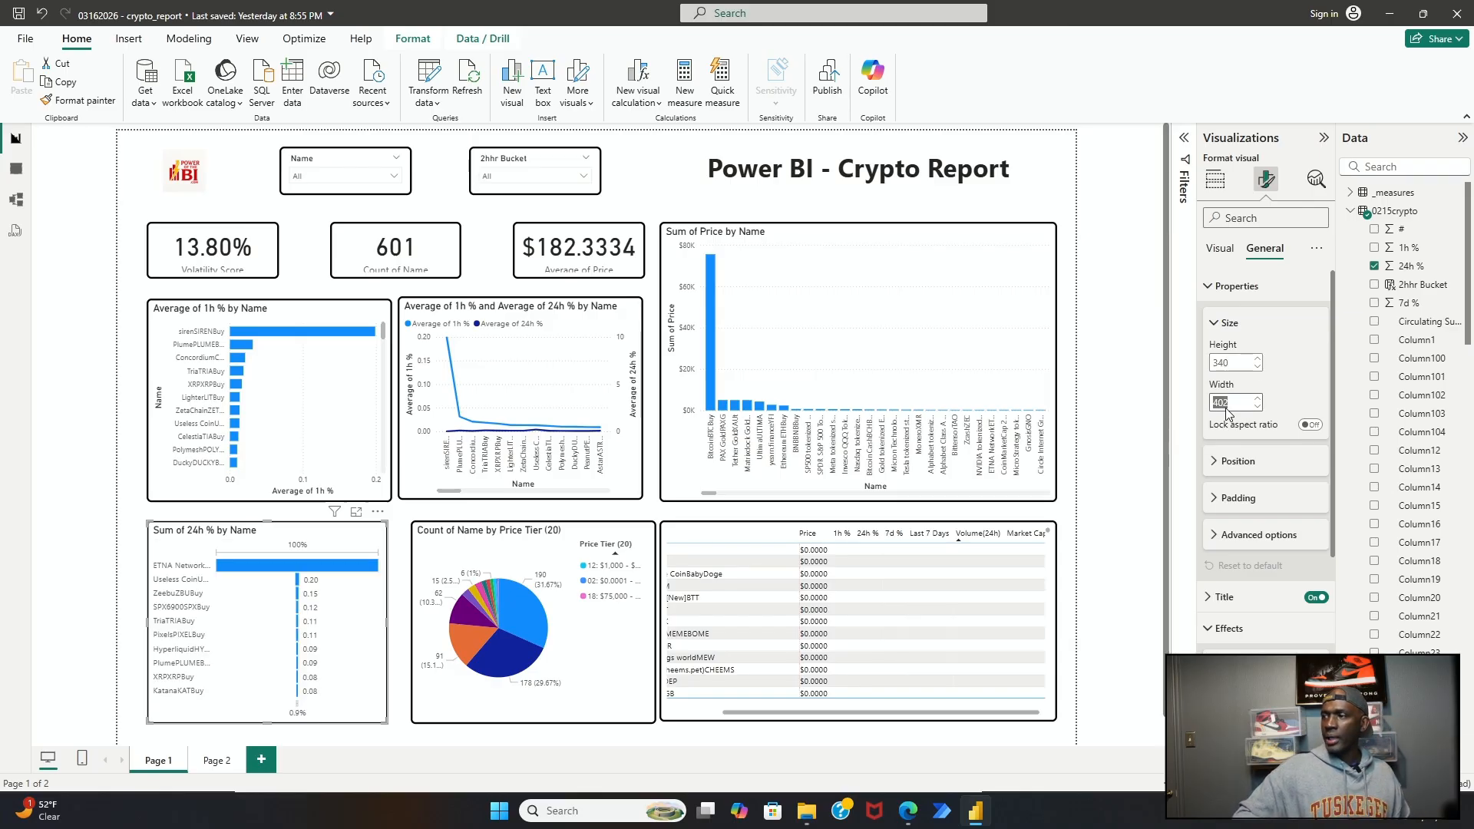
text(41)
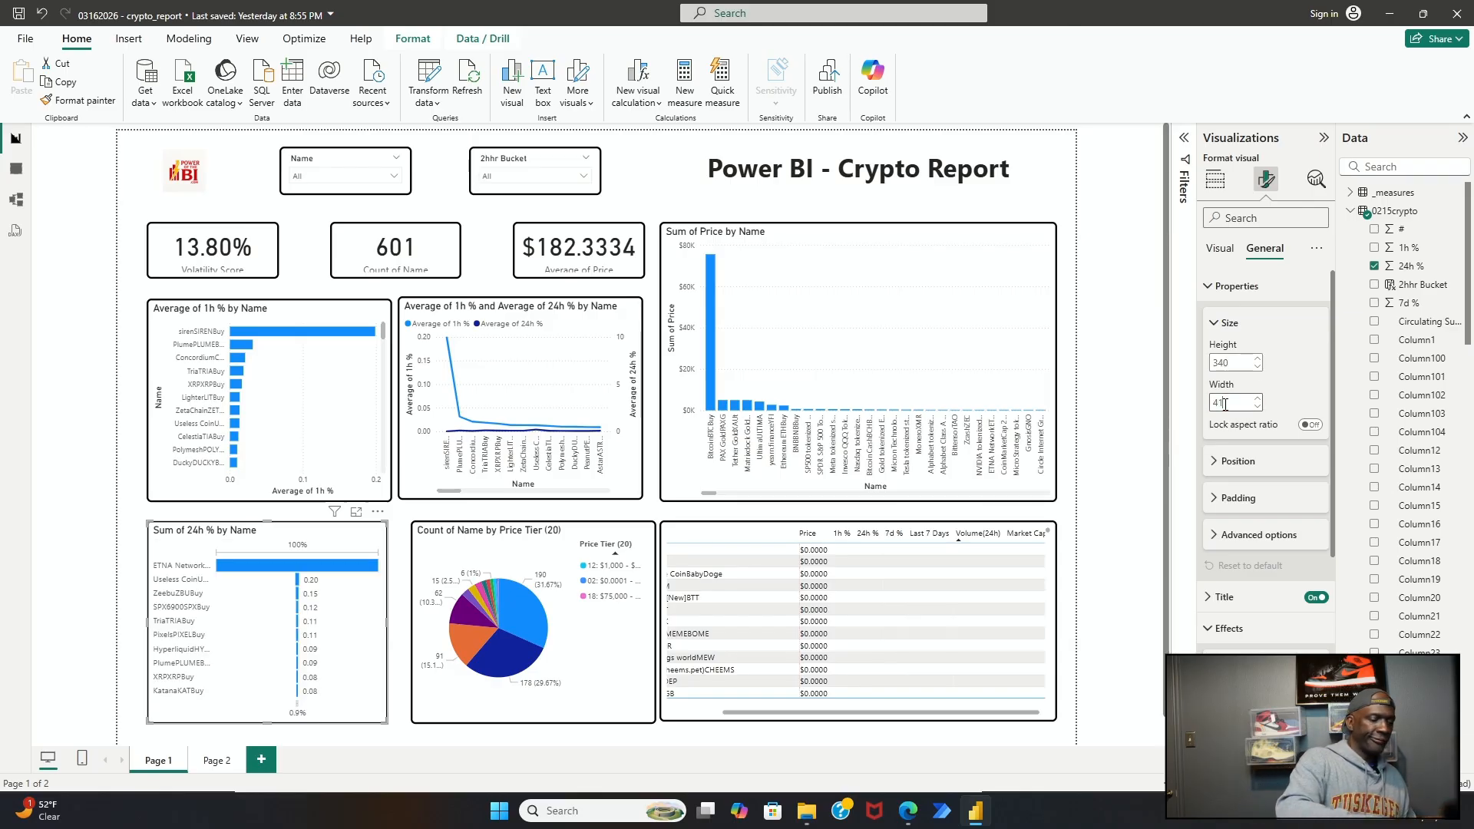
text(0)
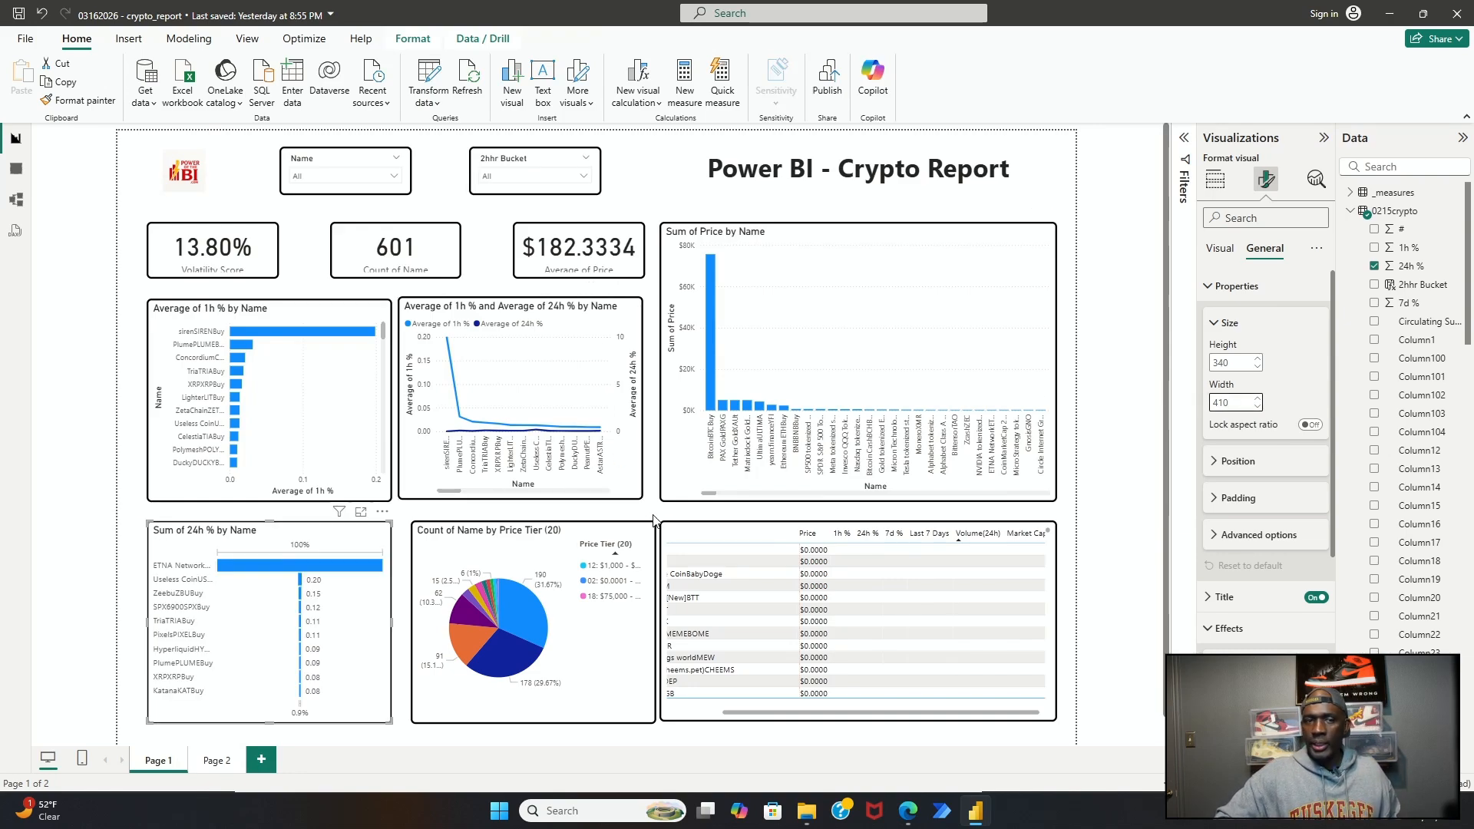
click(653, 521)
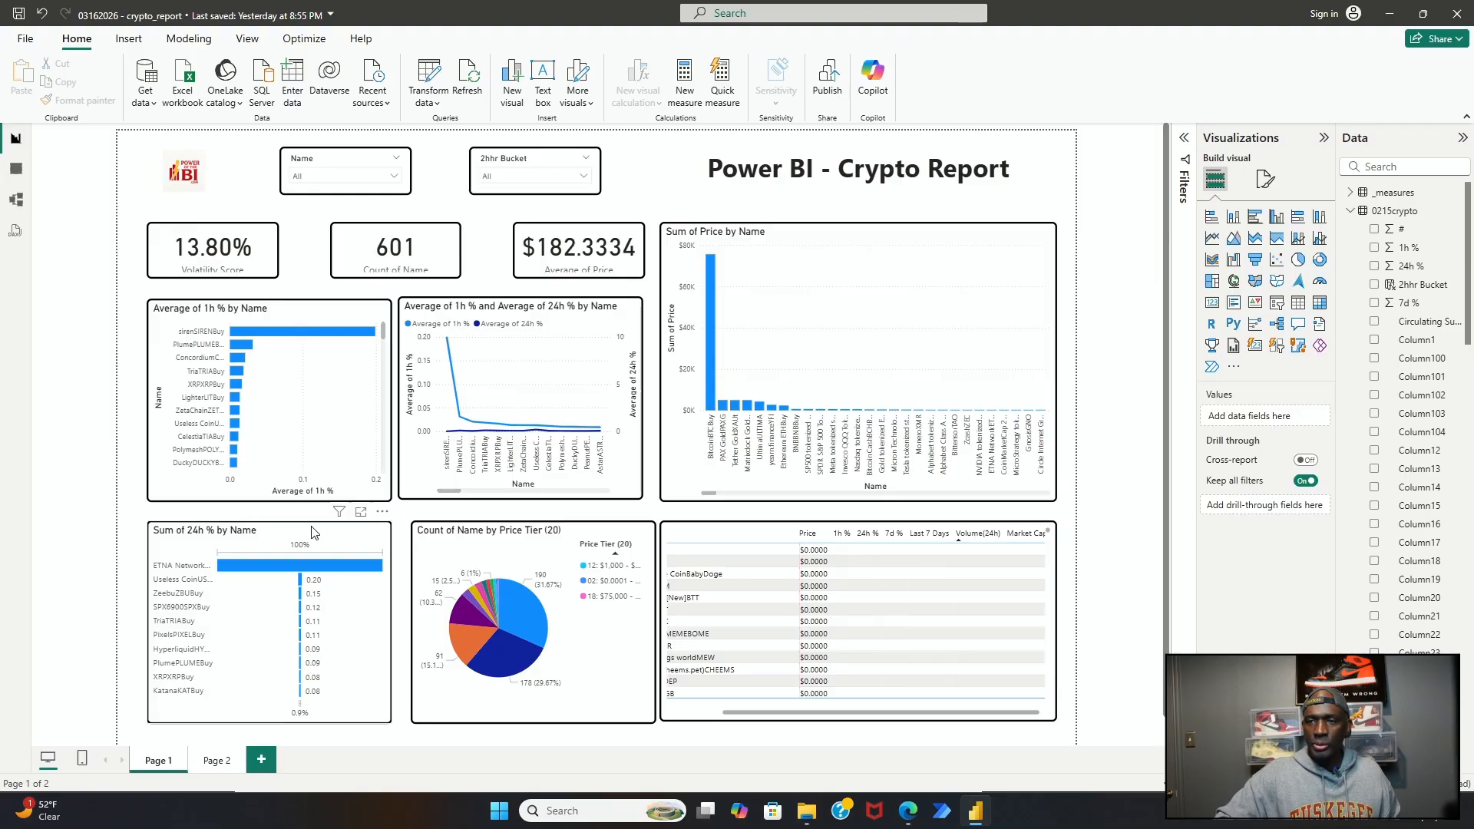
Step: Move the Count of Name by Price Tier pie chart slightly closer to the Sum of 24h % by Name funnel chart
mouse_move(319, 530)
mouse_down()
mouse_move(289, 532)
mouse_move(323, 530)
mouse_up()
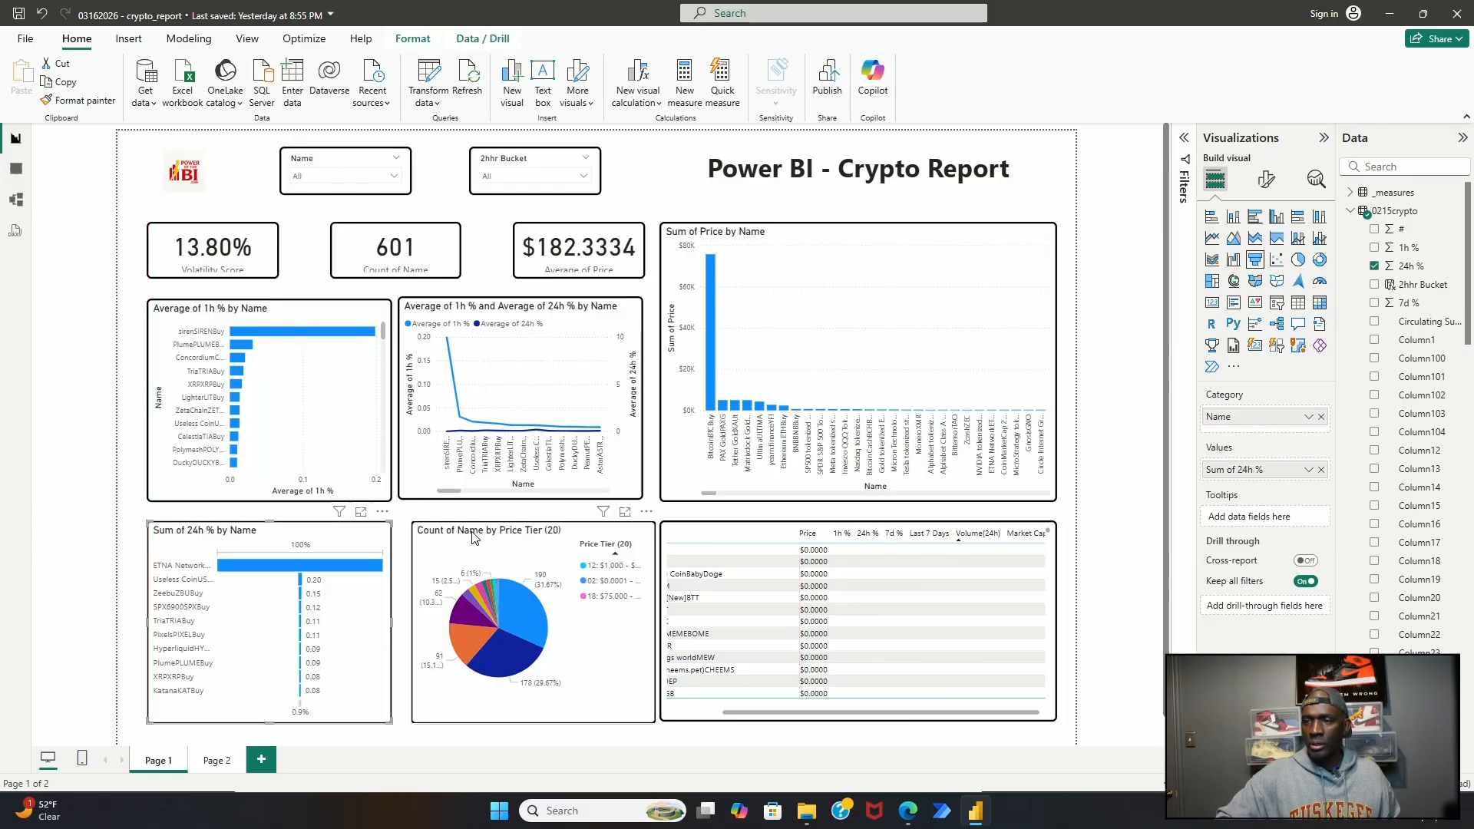
drag(472, 537, 469, 537)
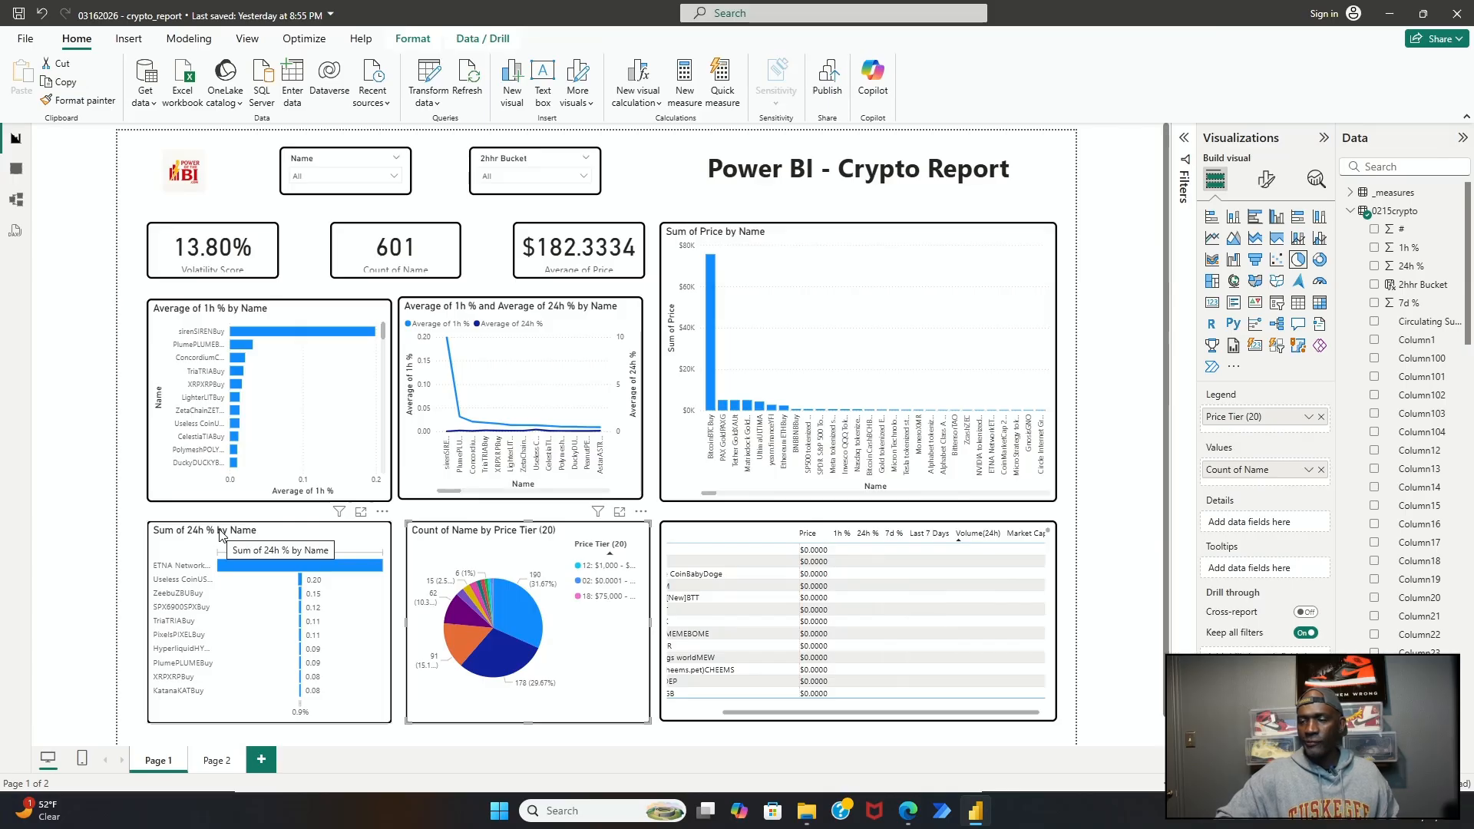
click(790, 531)
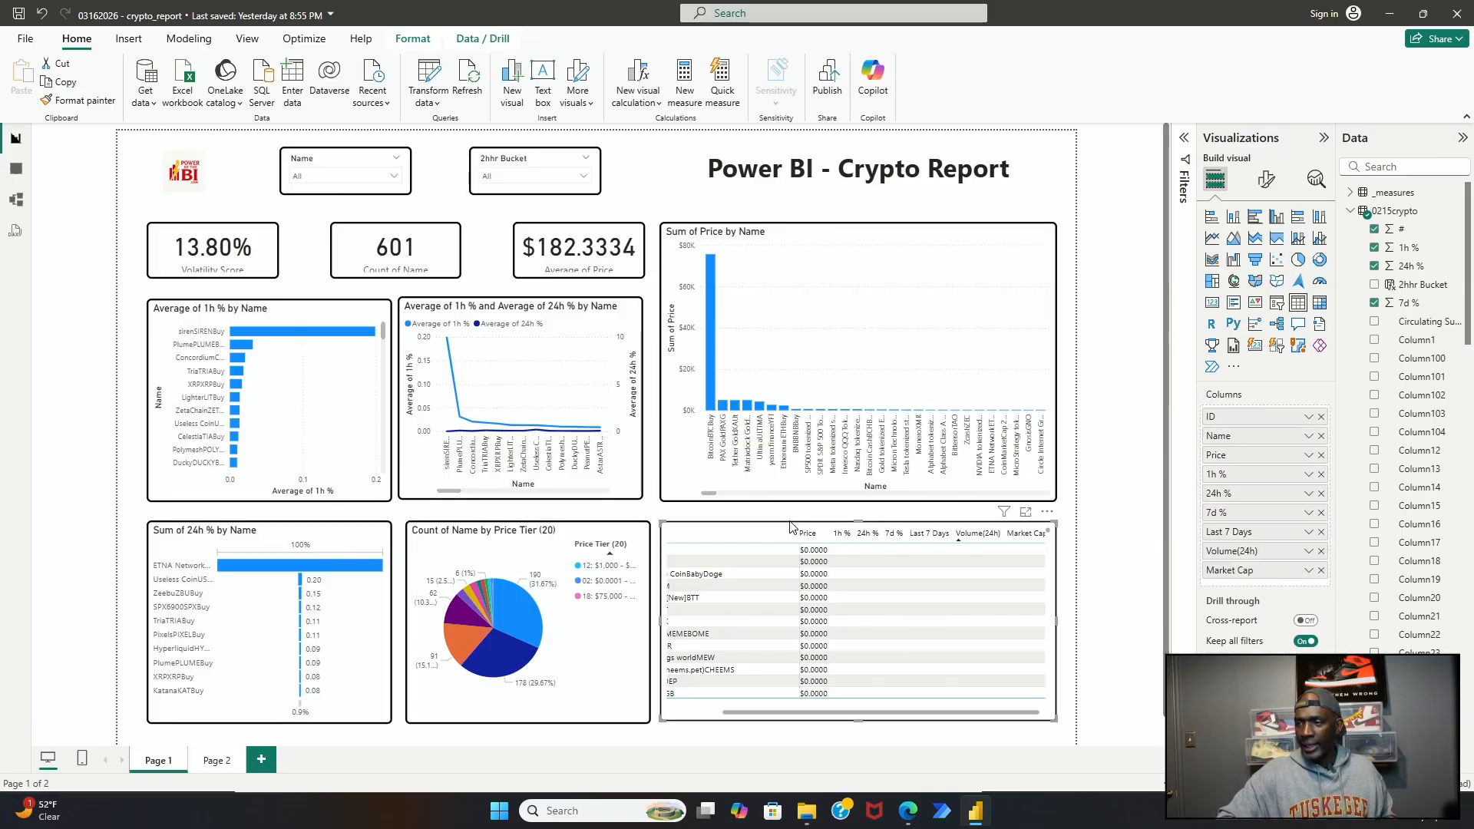
click(786, 532)
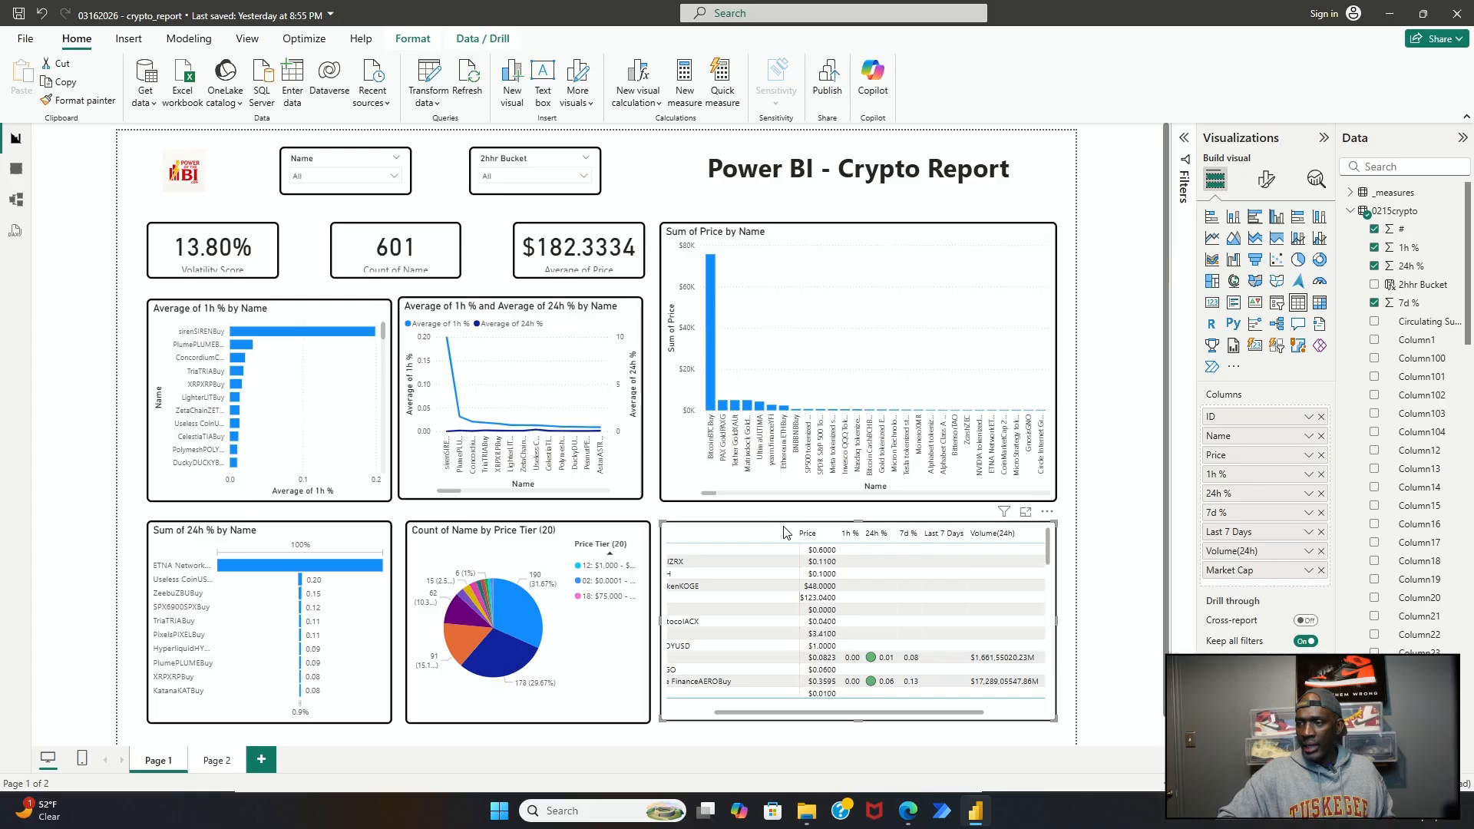
drag(785, 532, 788, 529)
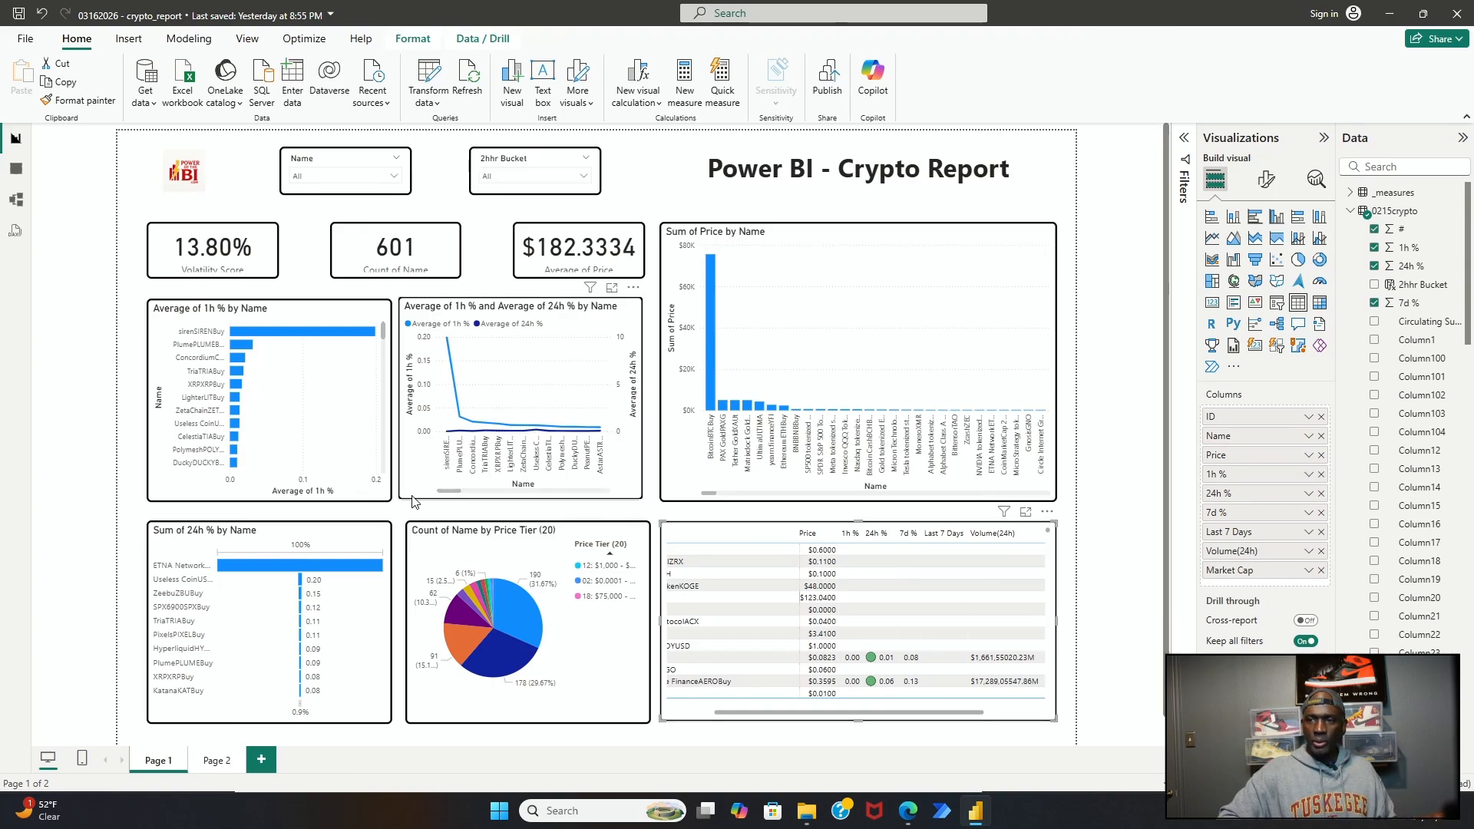
Step: Distribute the funnel chart, pie chart and table in the lower row horizontally
click(368, 538)
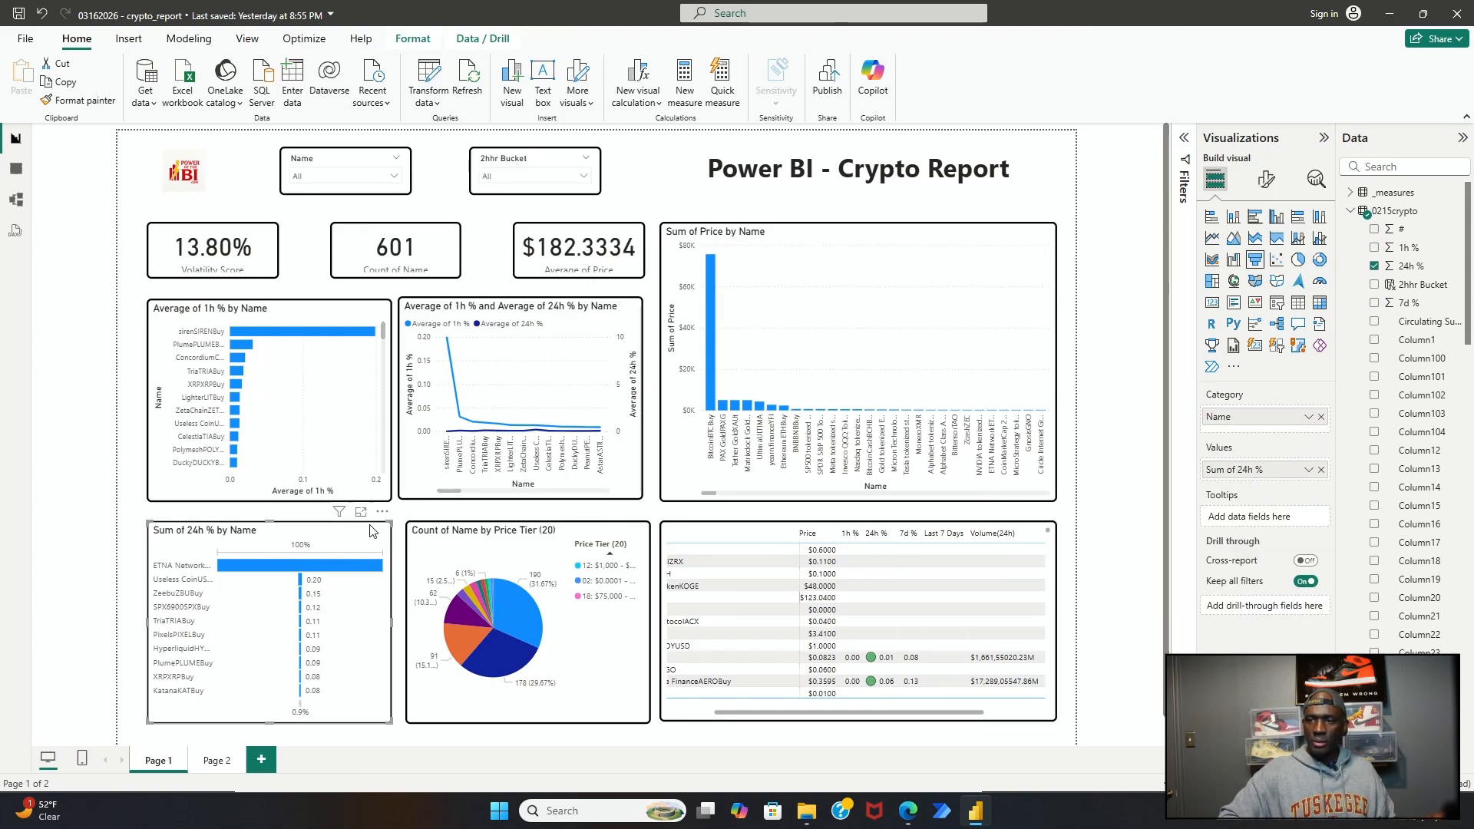
click(483, 539)
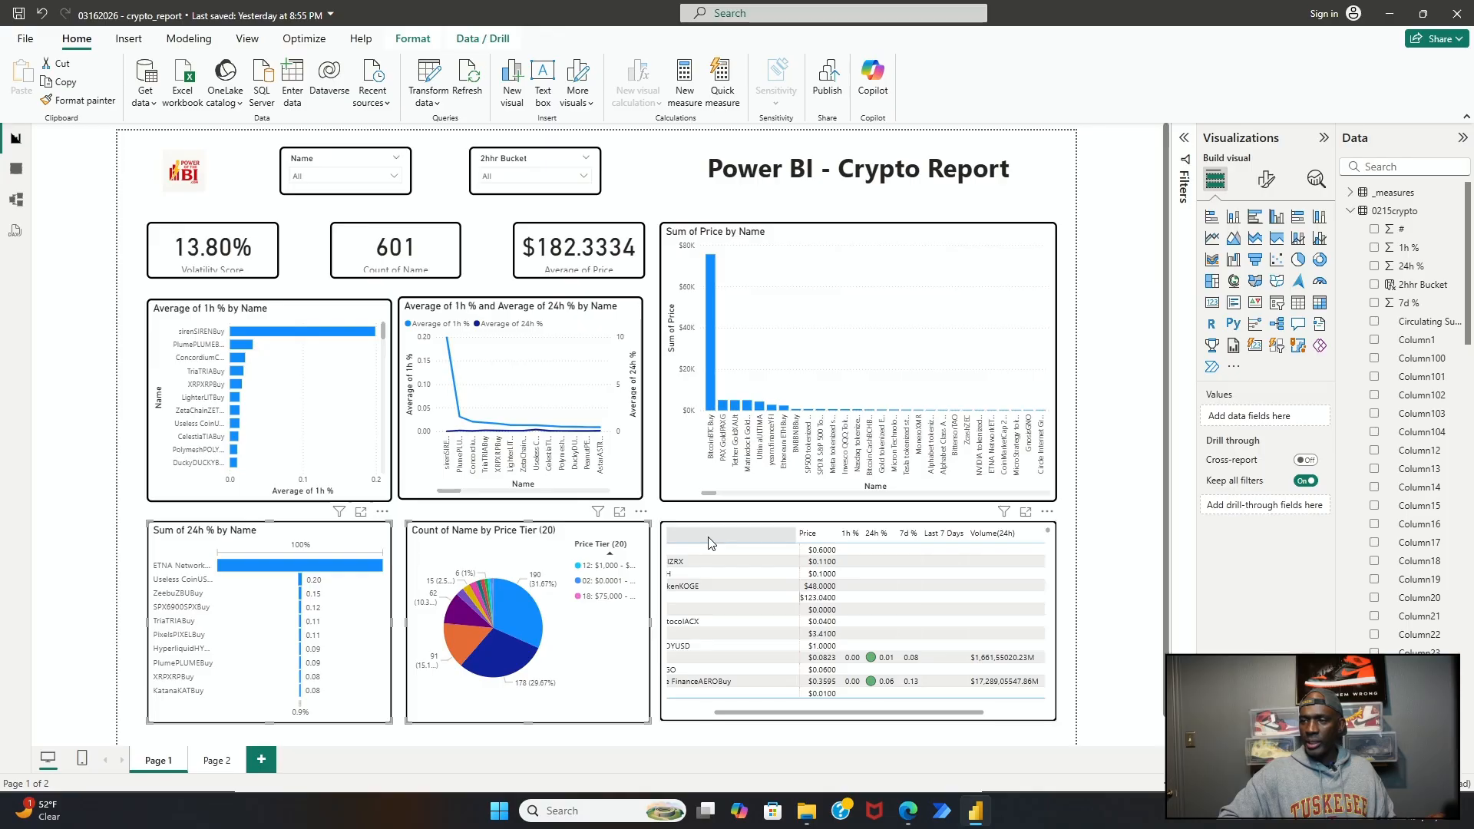
scroll(710, 544, down, 3)
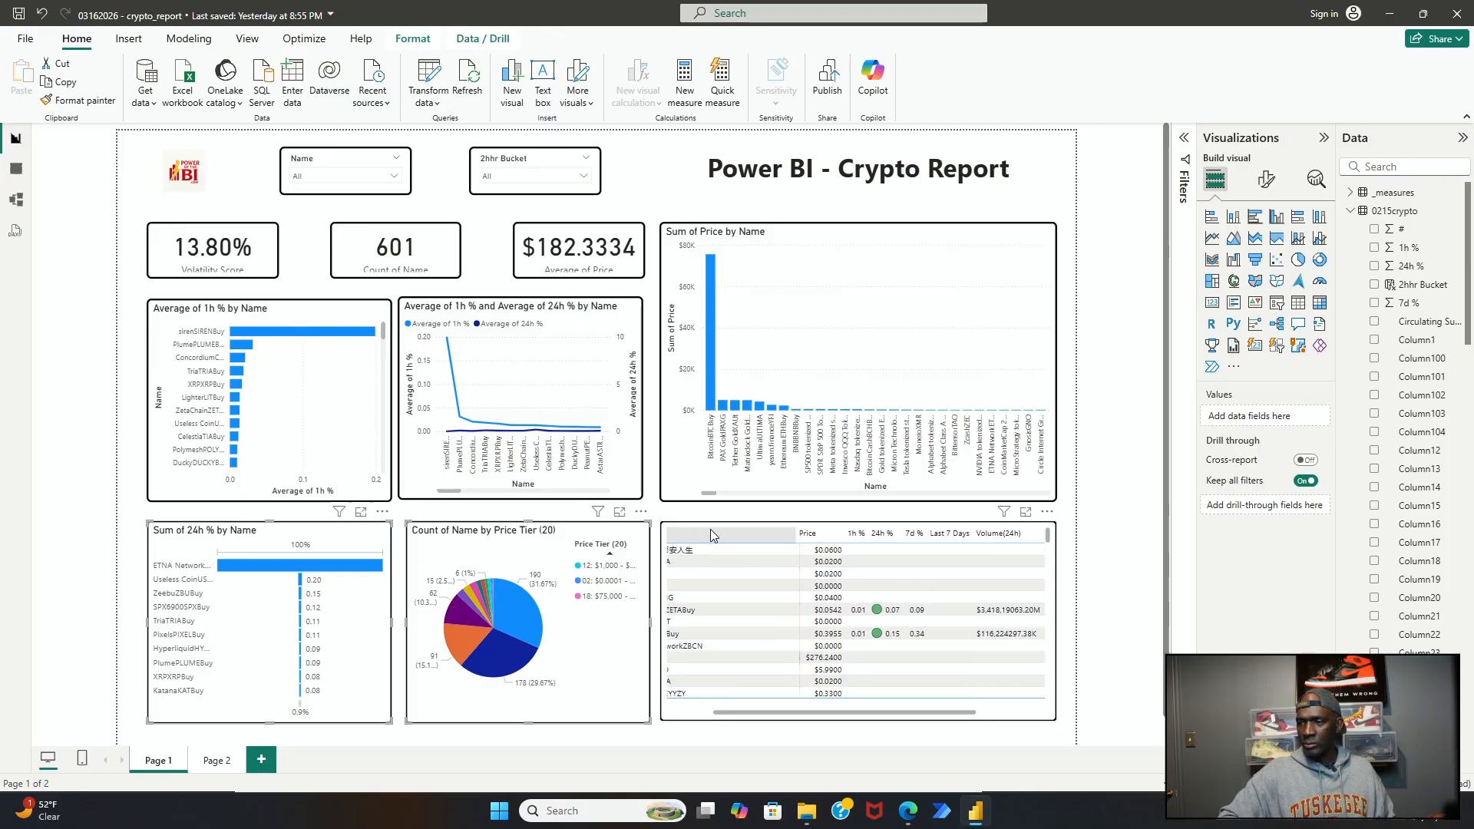
scroll(710, 529, down, 3)
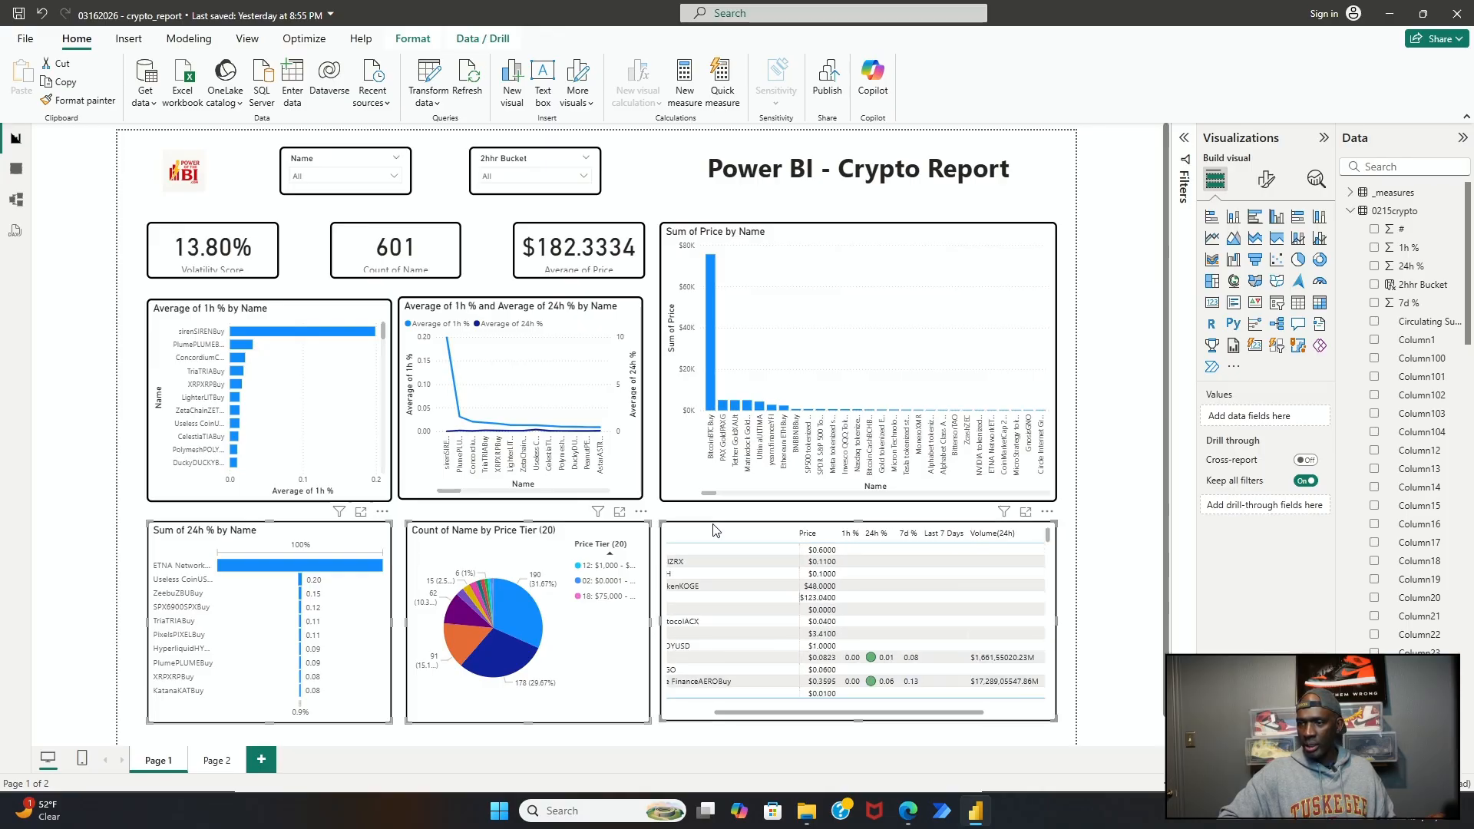
click(413, 39)
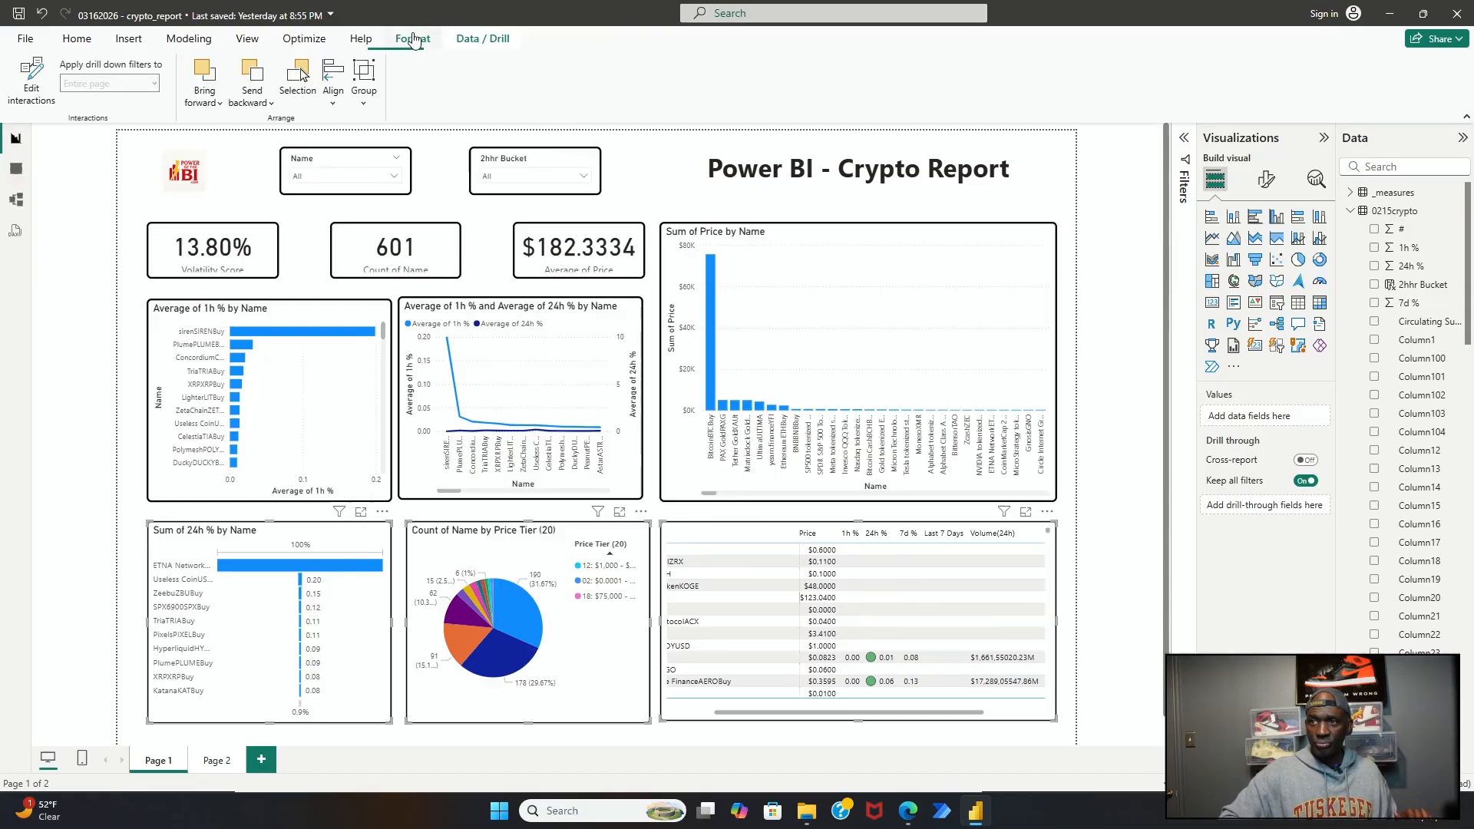
click(332, 106)
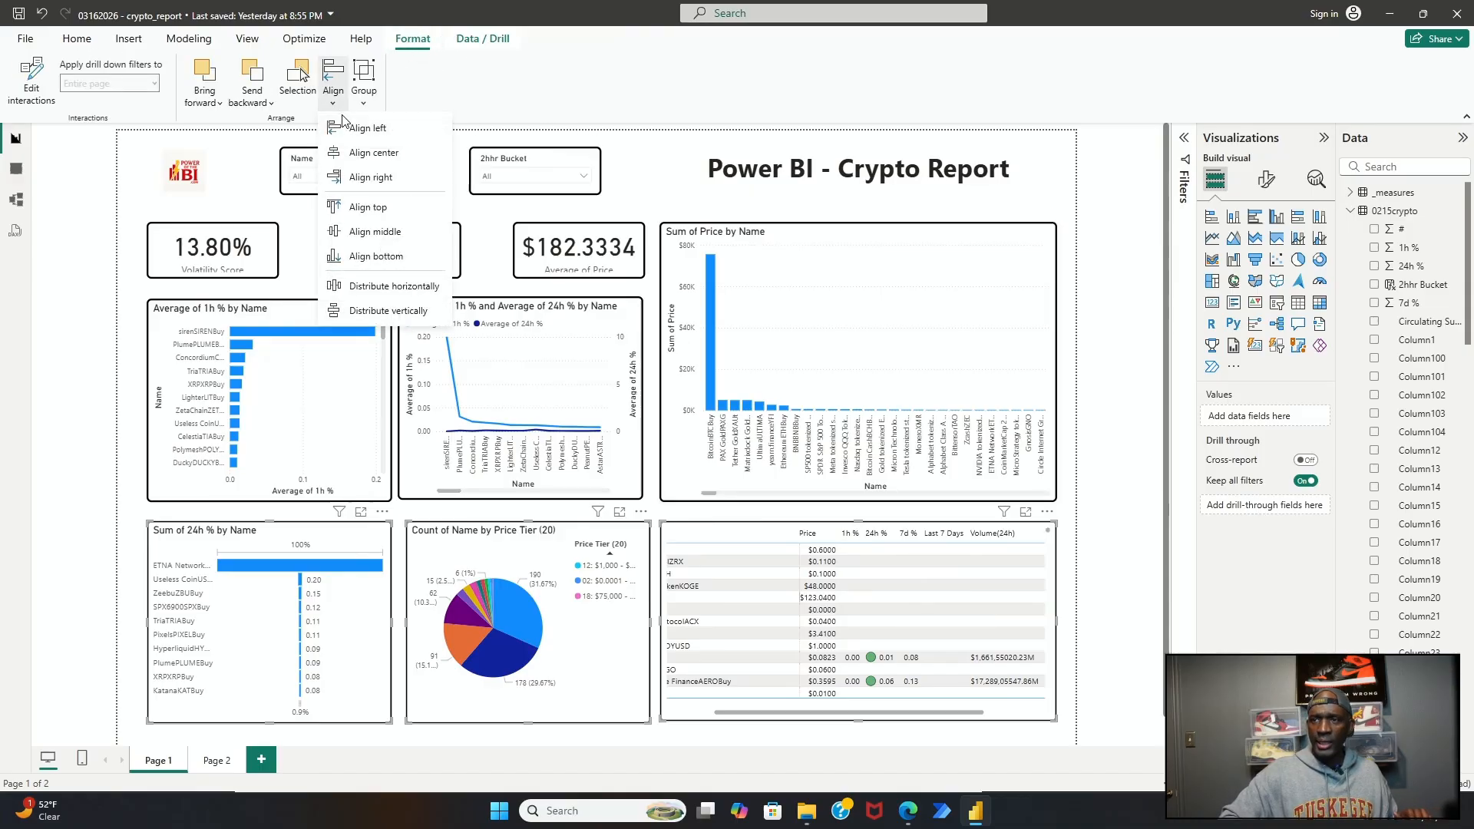
click(384, 296)
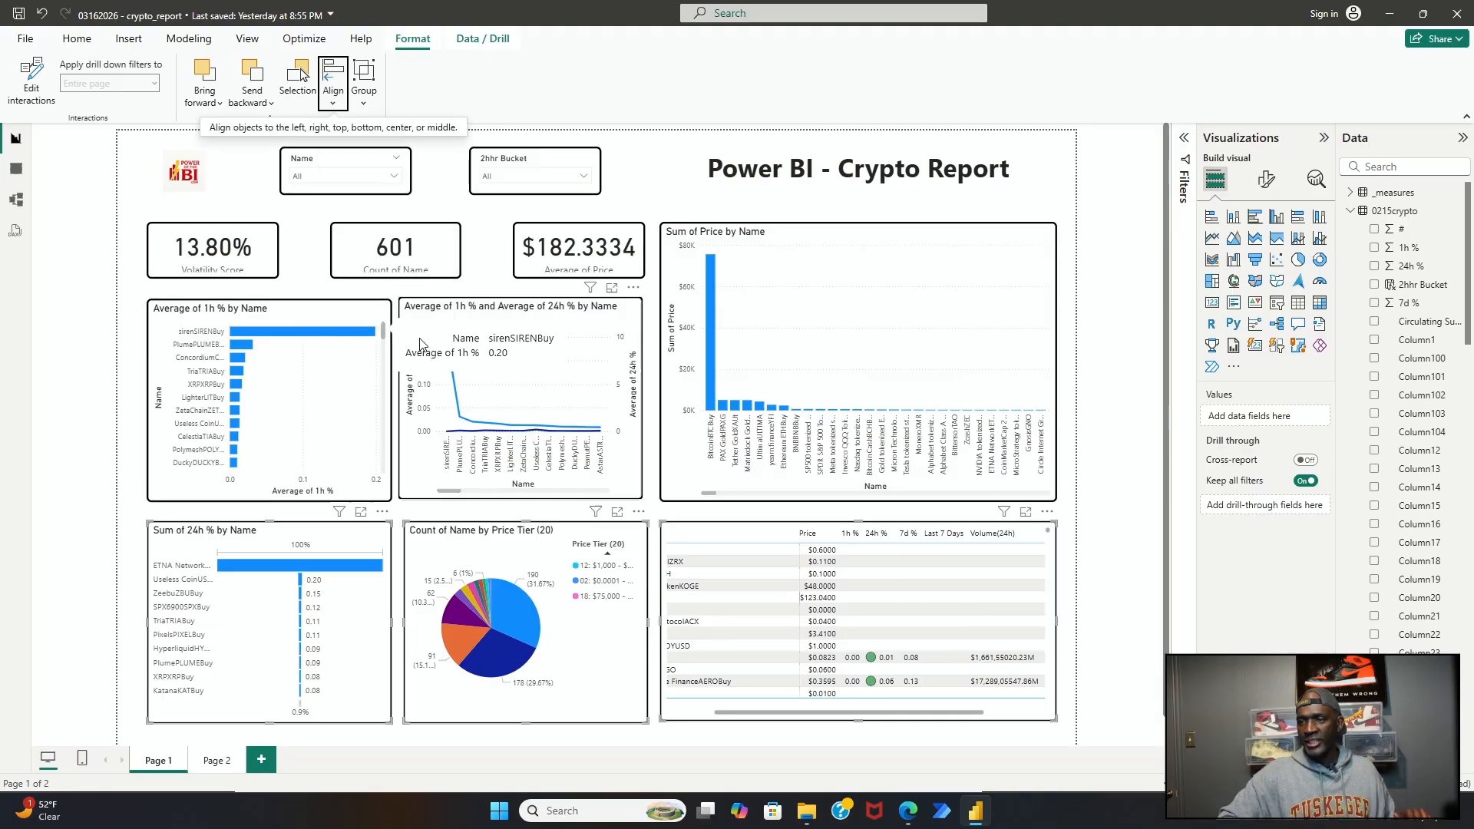
Step: Align the Average of 1h % and Average of 24h % line chart with the neighbouring bar chart's top edge and the pie chart below
click(453, 313)
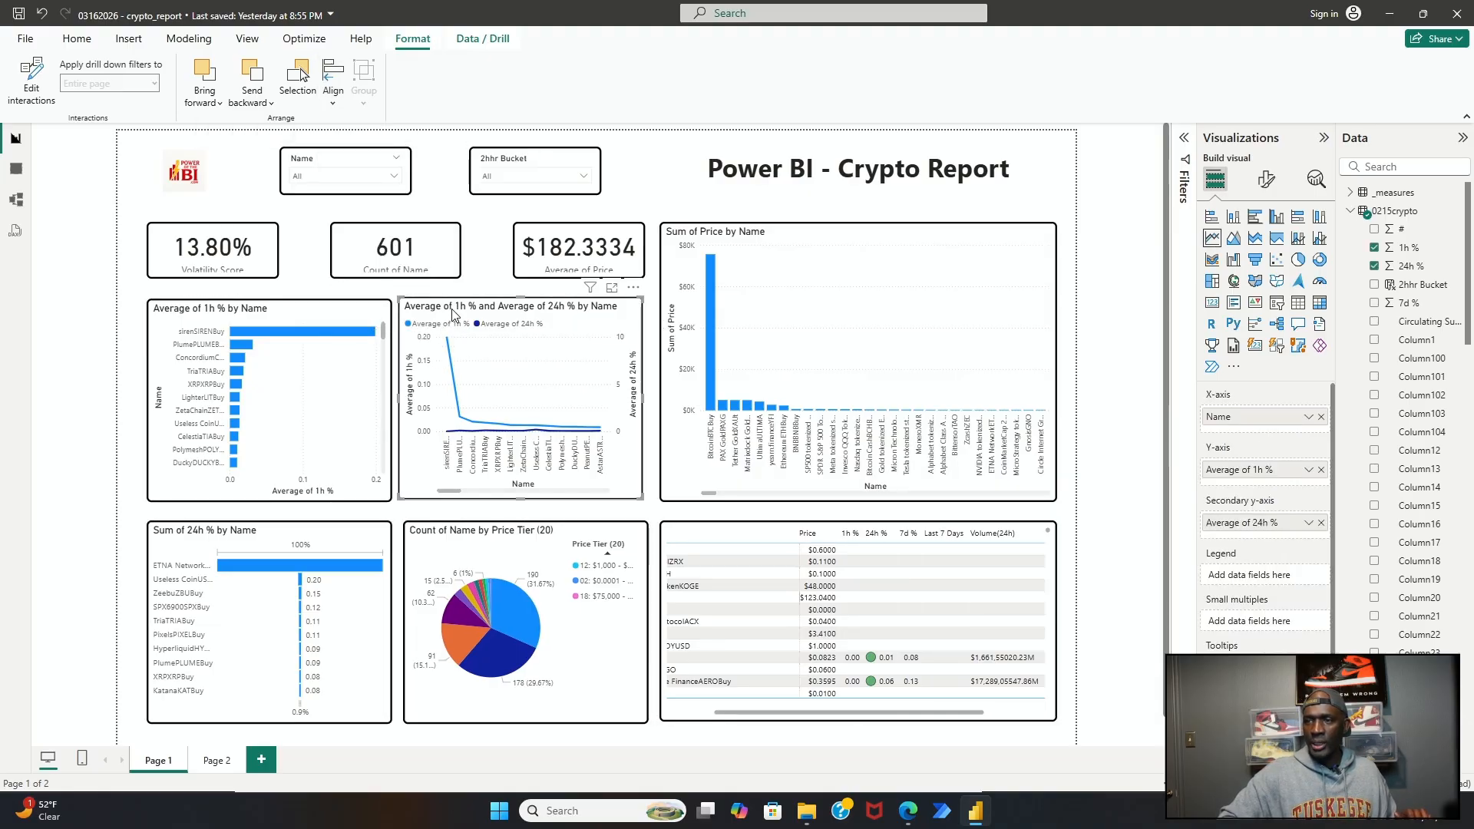
drag(453, 312, 459, 319)
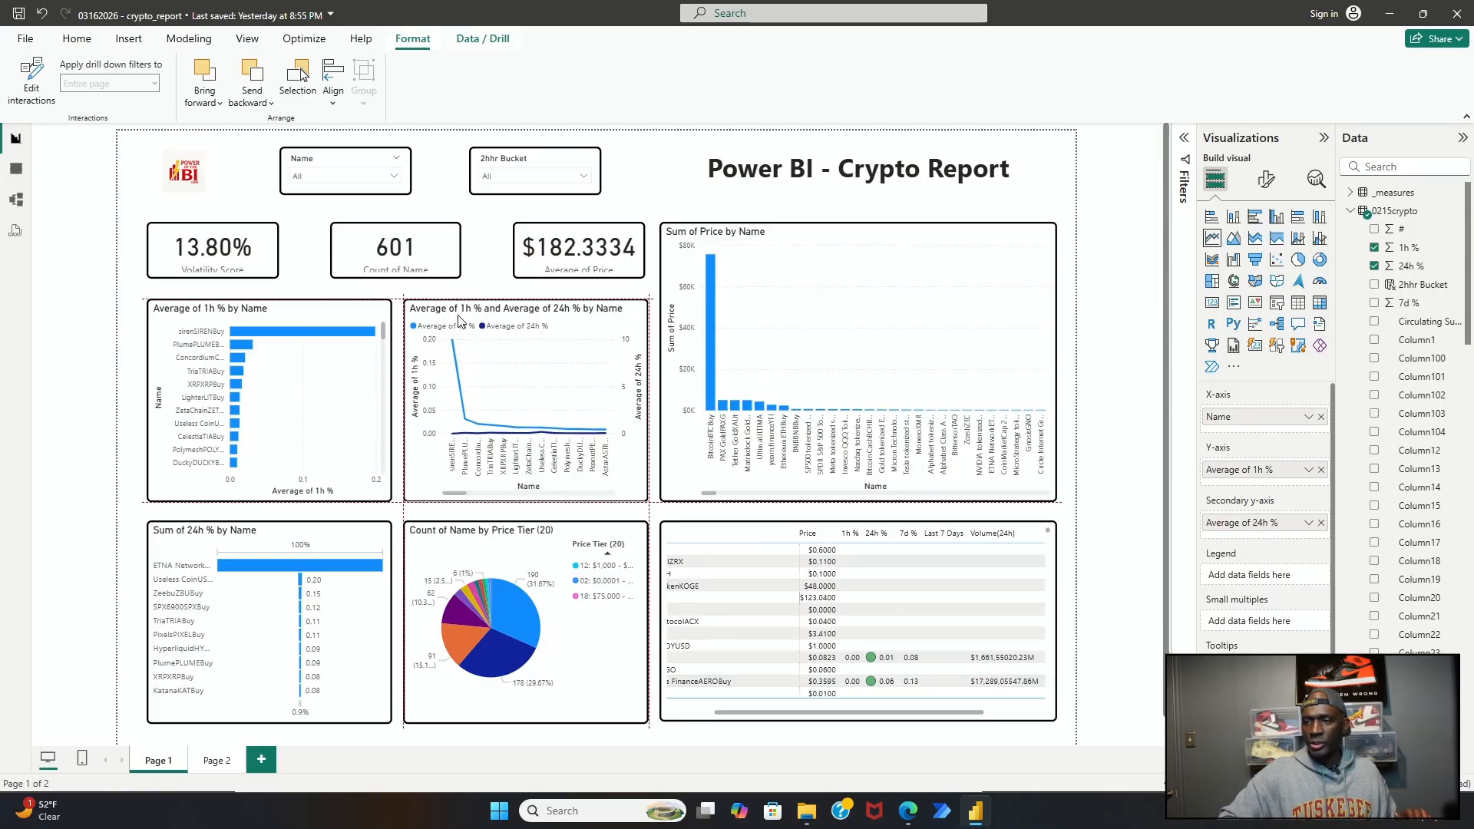
drag(459, 319, 459, 318)
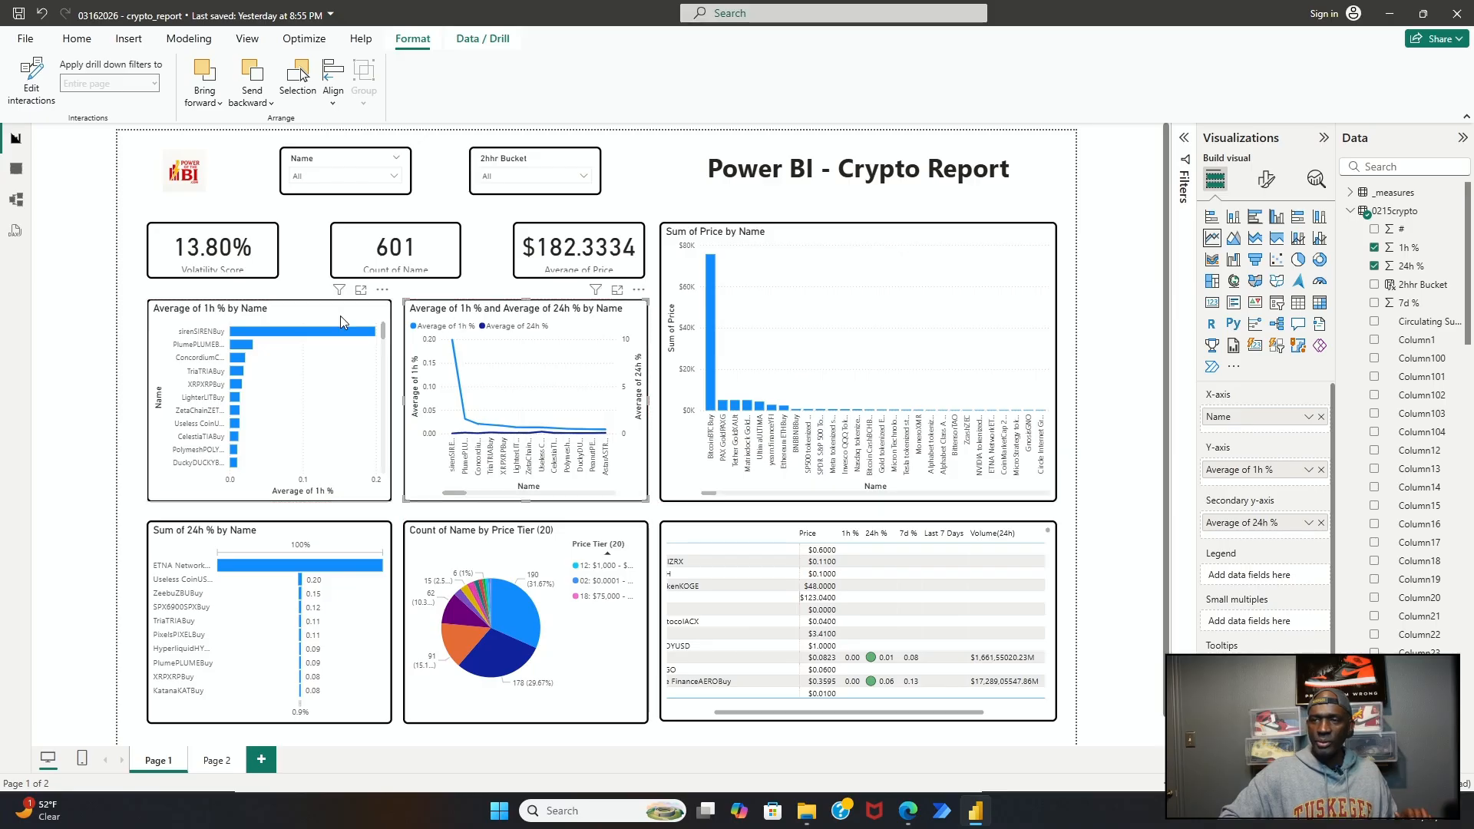
click(285, 315)
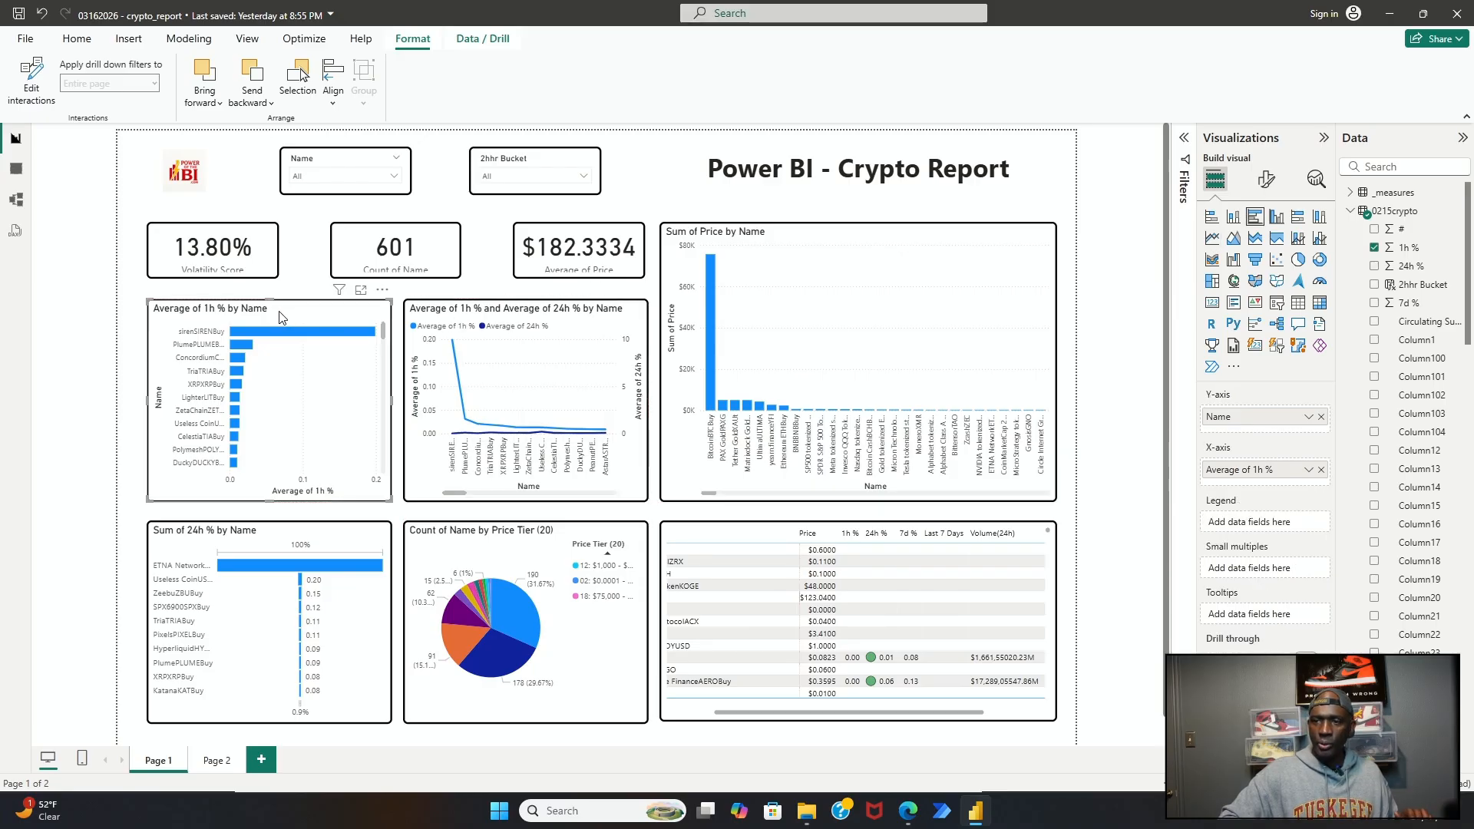
drag(281, 317, 283, 317)
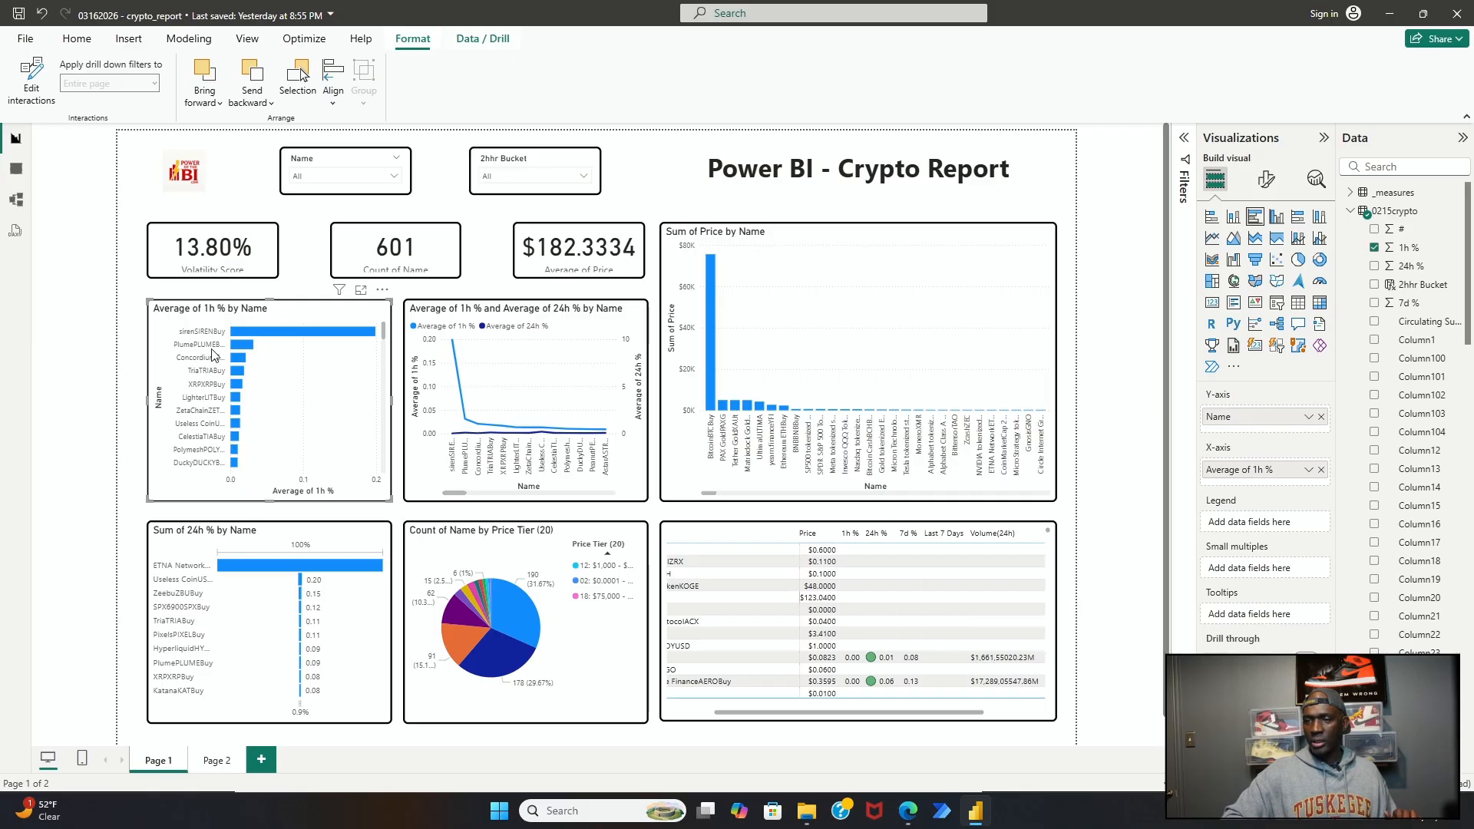
click(403, 518)
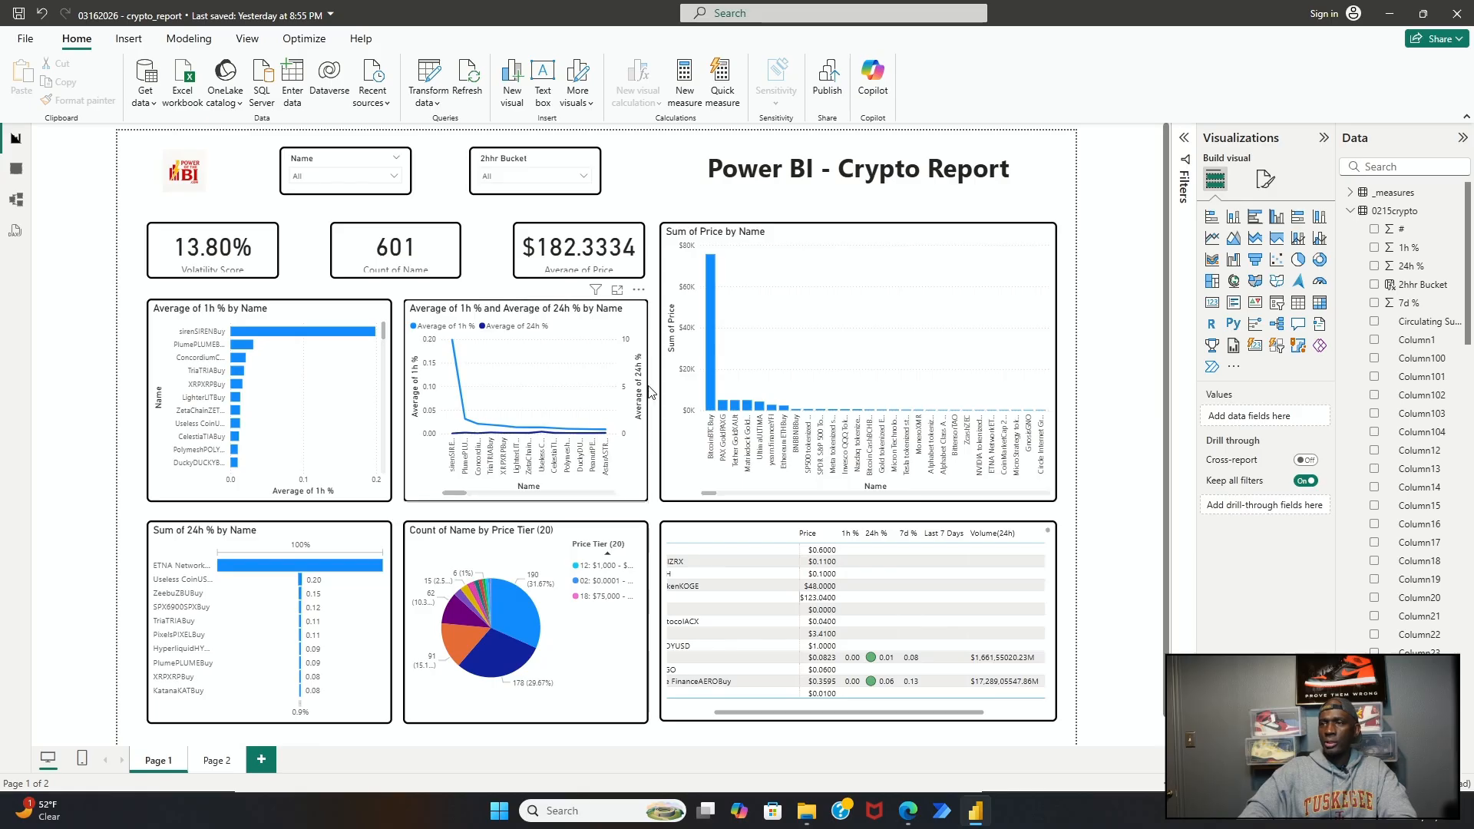
Step: Lower the Sum of Price by Name chart's top edge to match its row, and move the three cards into a row above it
click(893, 231)
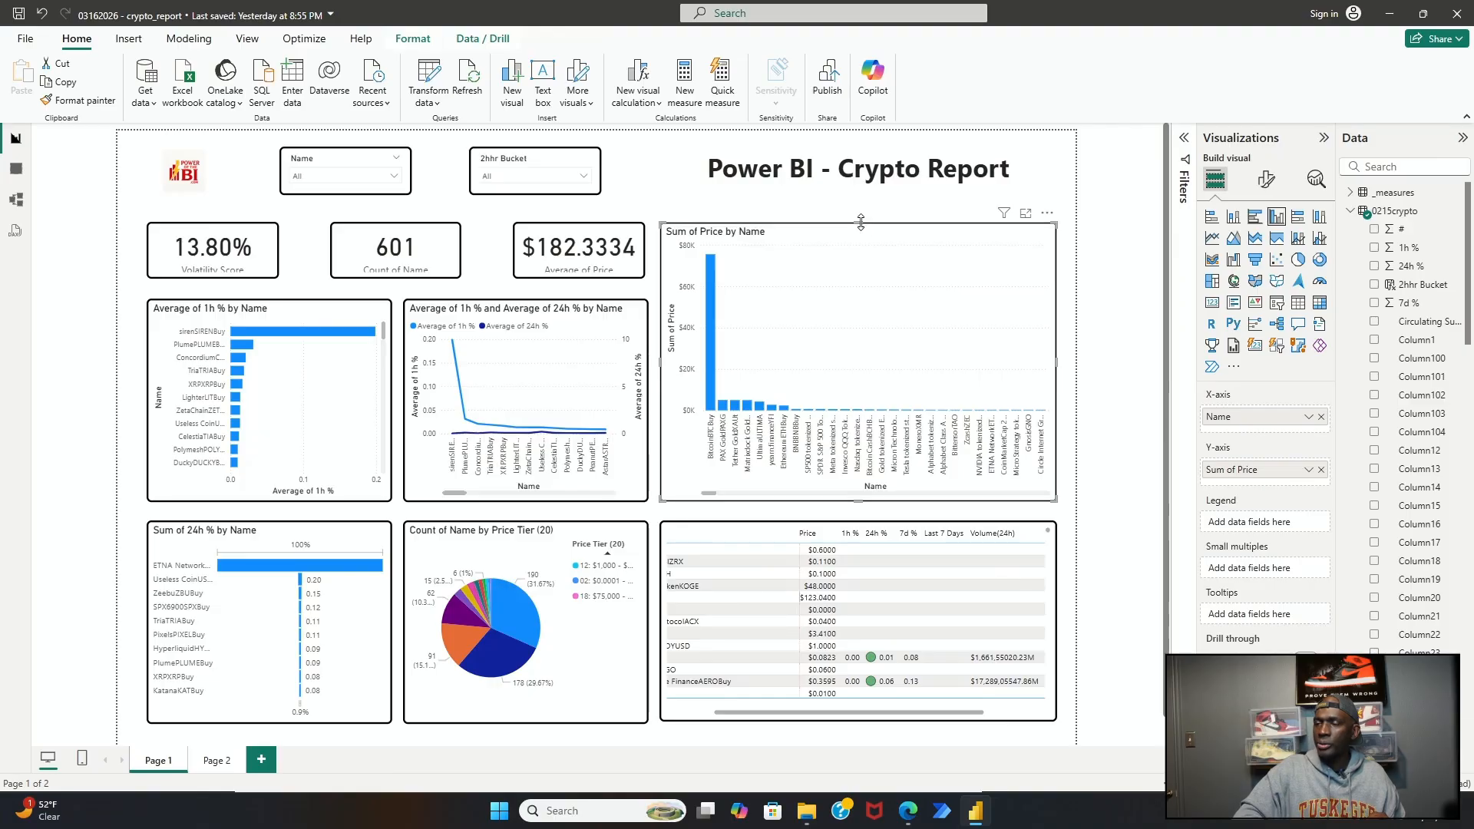
drag(860, 221, 861, 302)
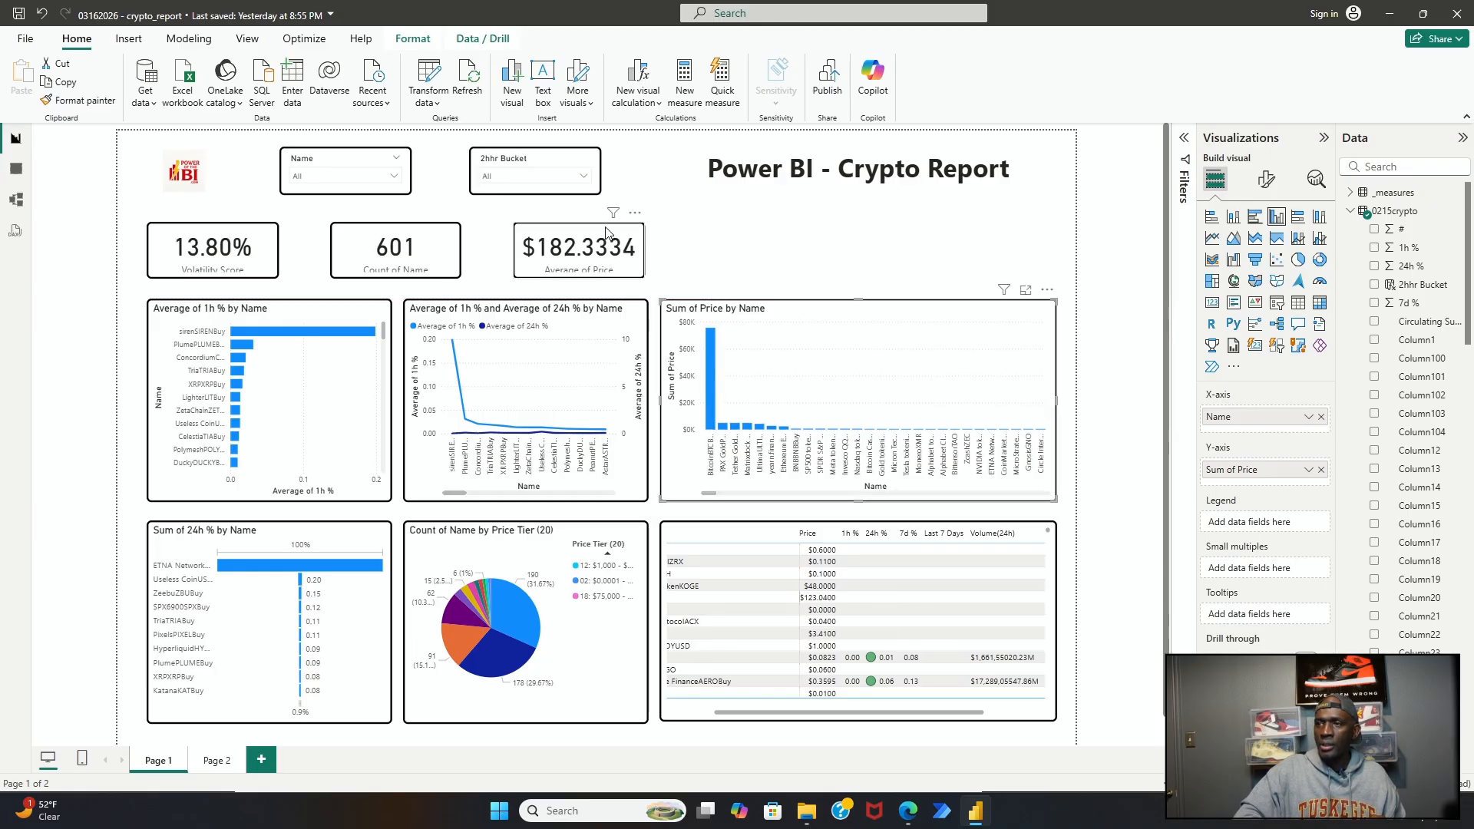
drag(644, 239, 1019, 234)
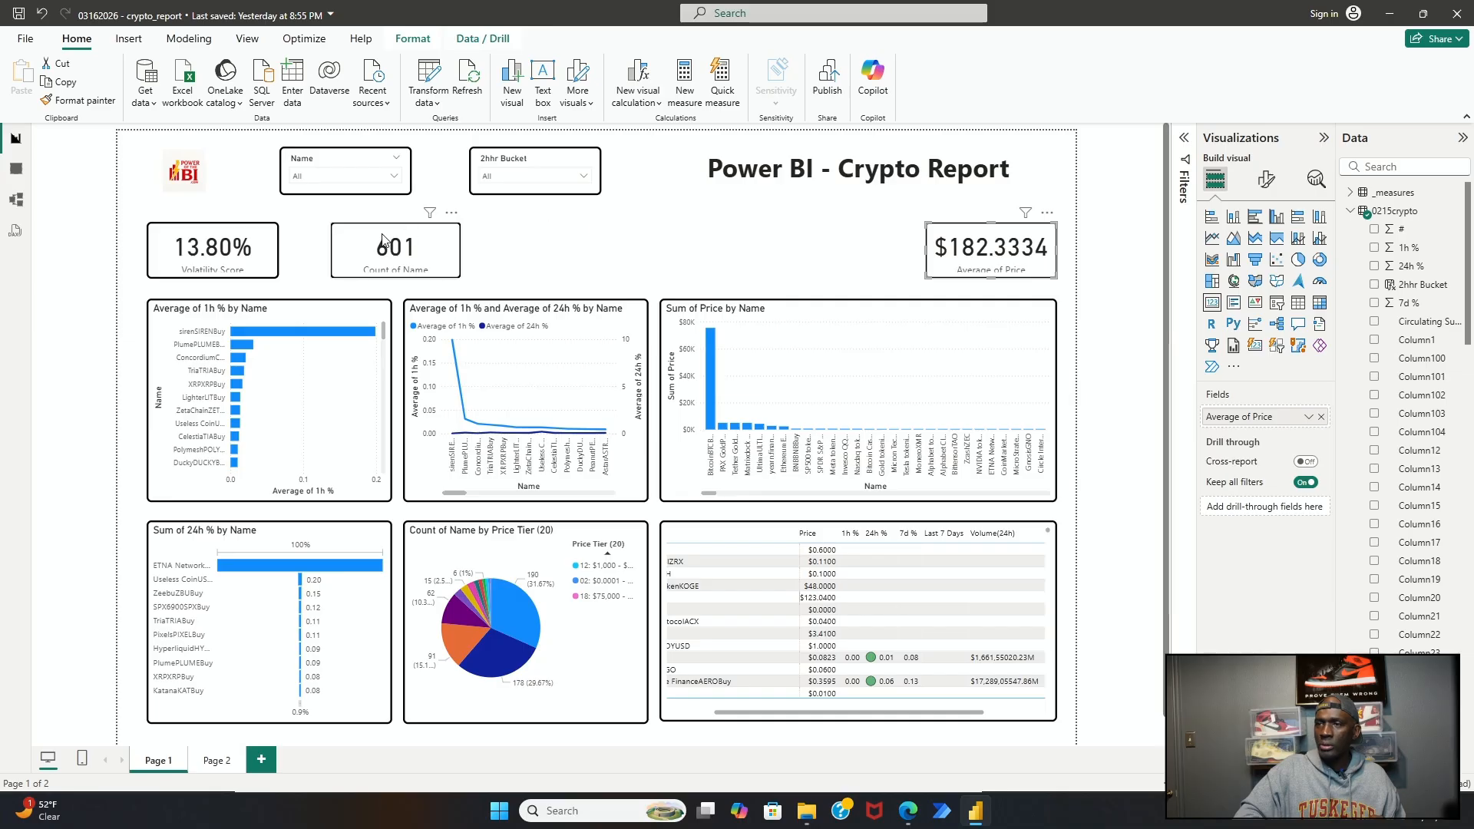
drag(382, 240, 827, 233)
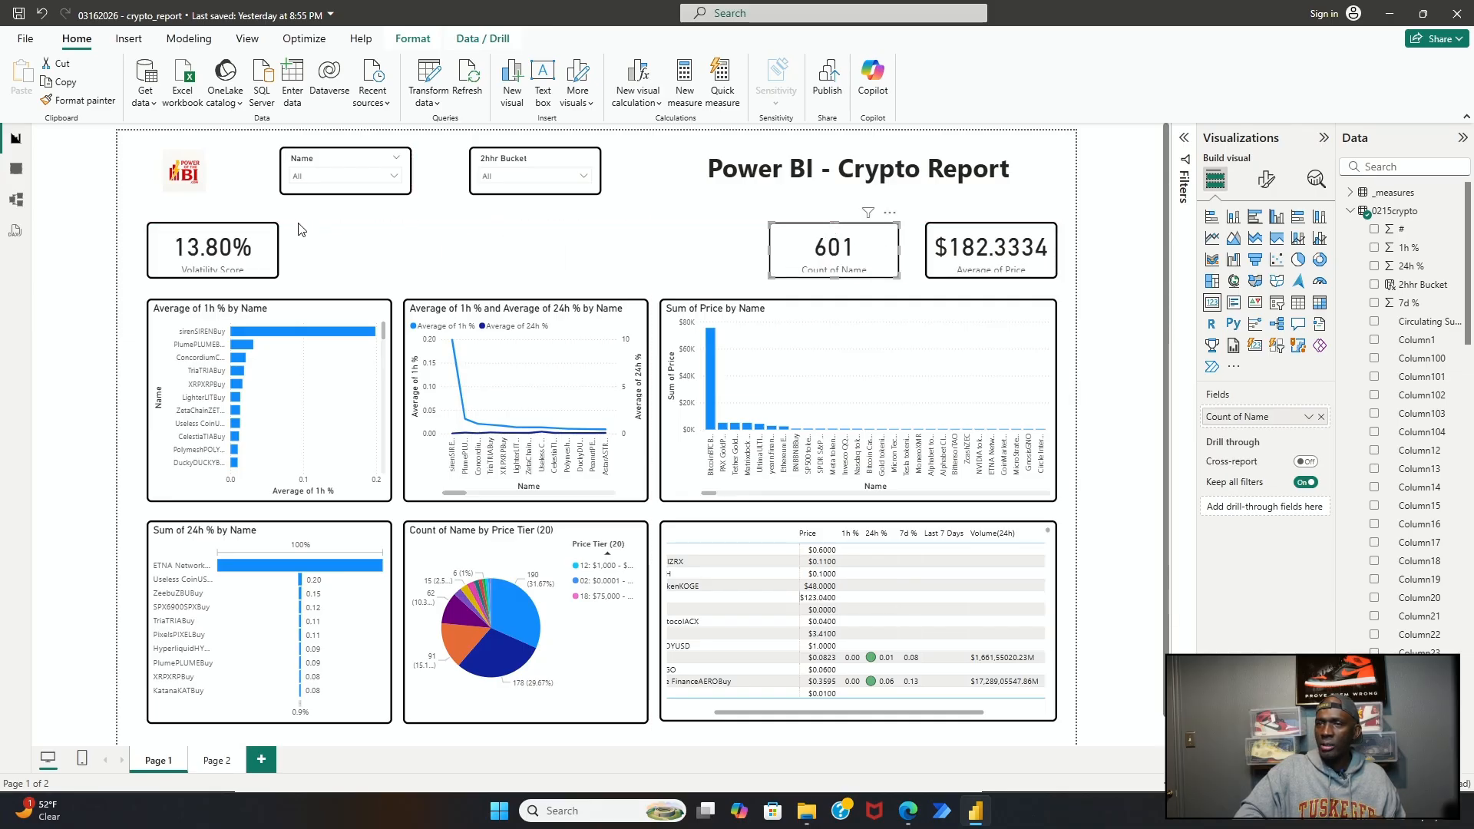
drag(229, 235, 695, 234)
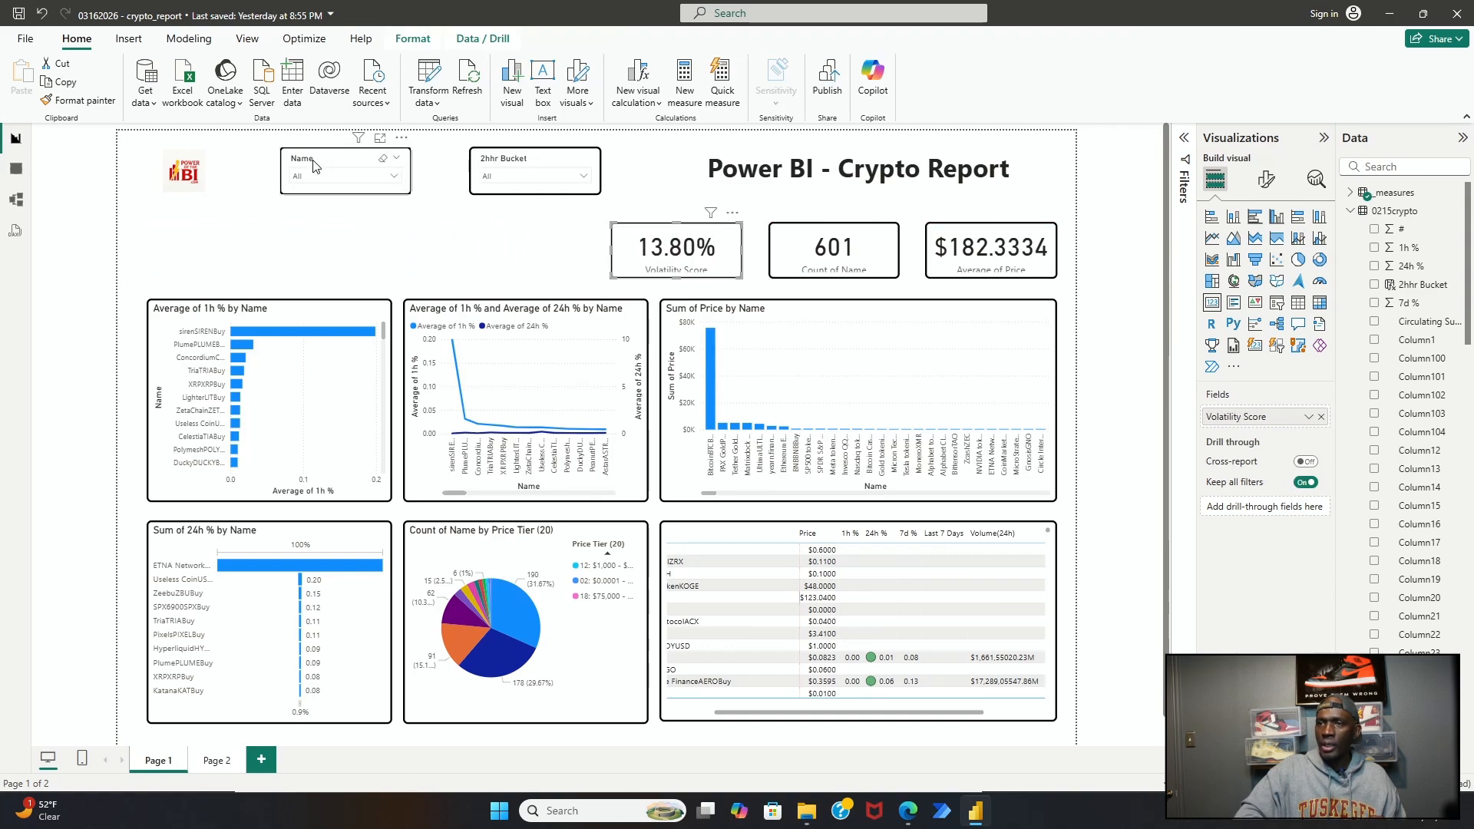
Step: Move the Name and 2hhr Bucket slicers down into the card row, above the bar and line charts
drag(334, 159, 222, 286)
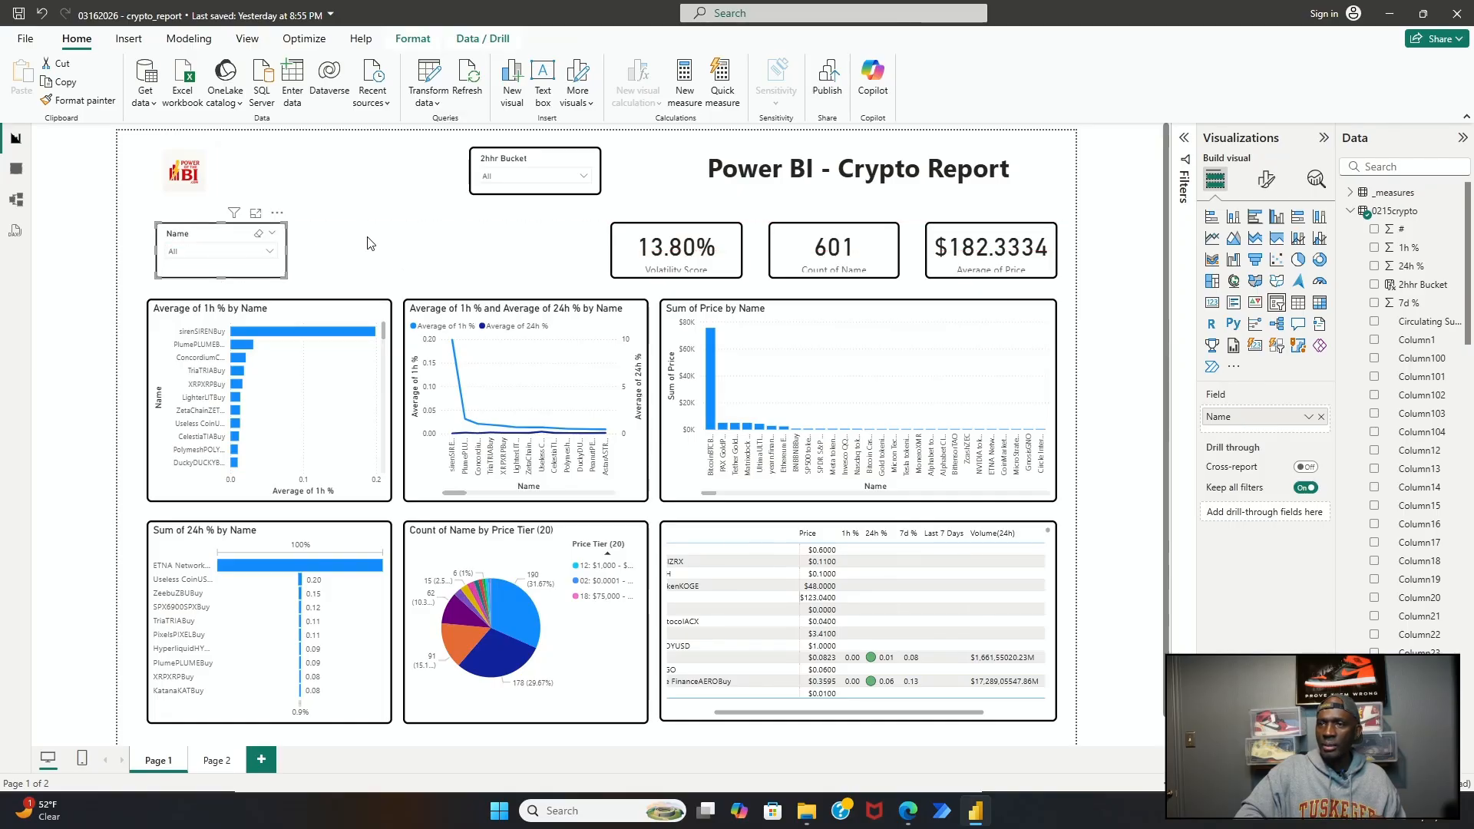
click(485, 158)
drag(546, 165, 414, 285)
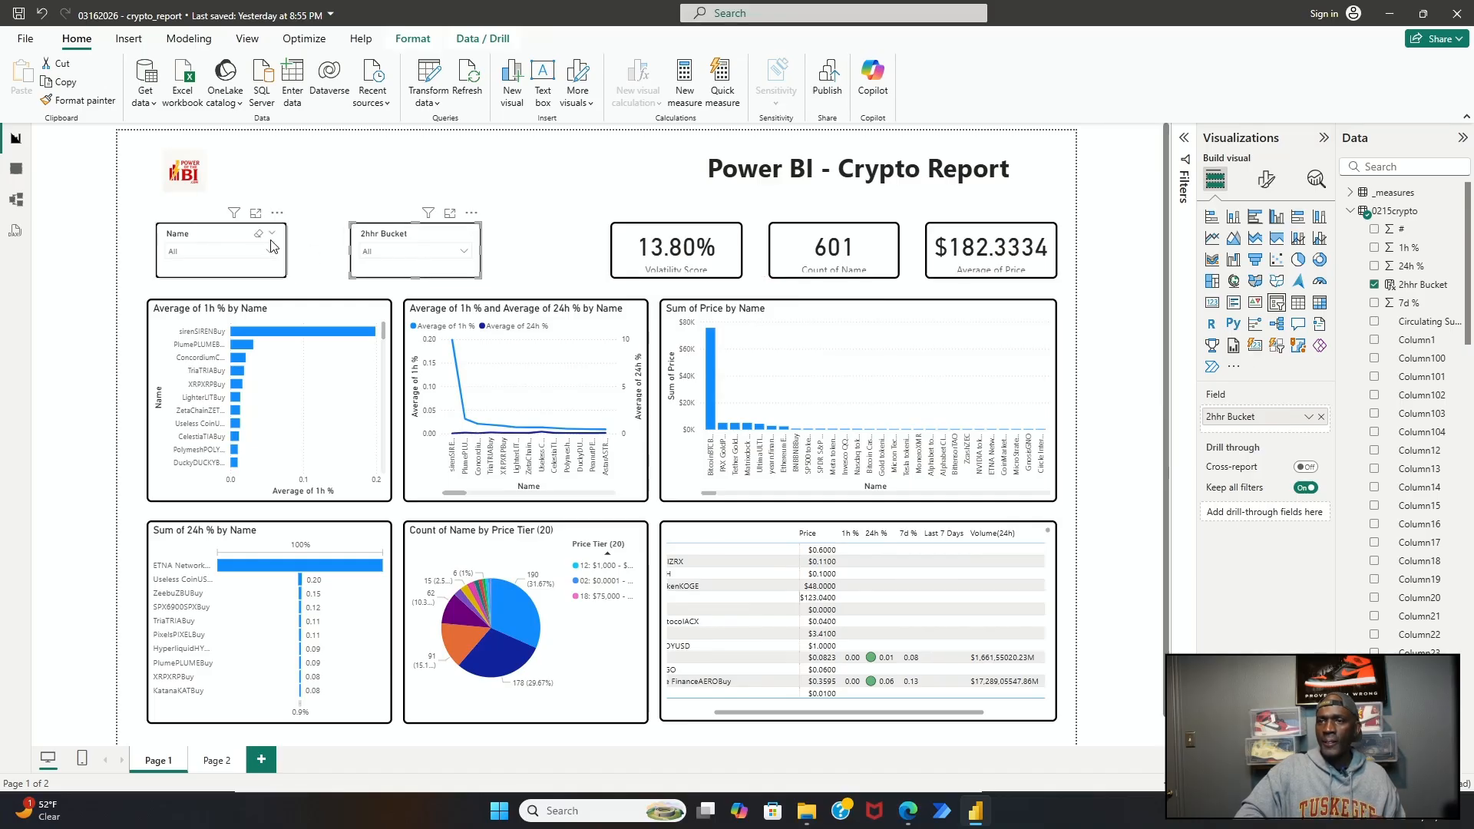
click(241, 243)
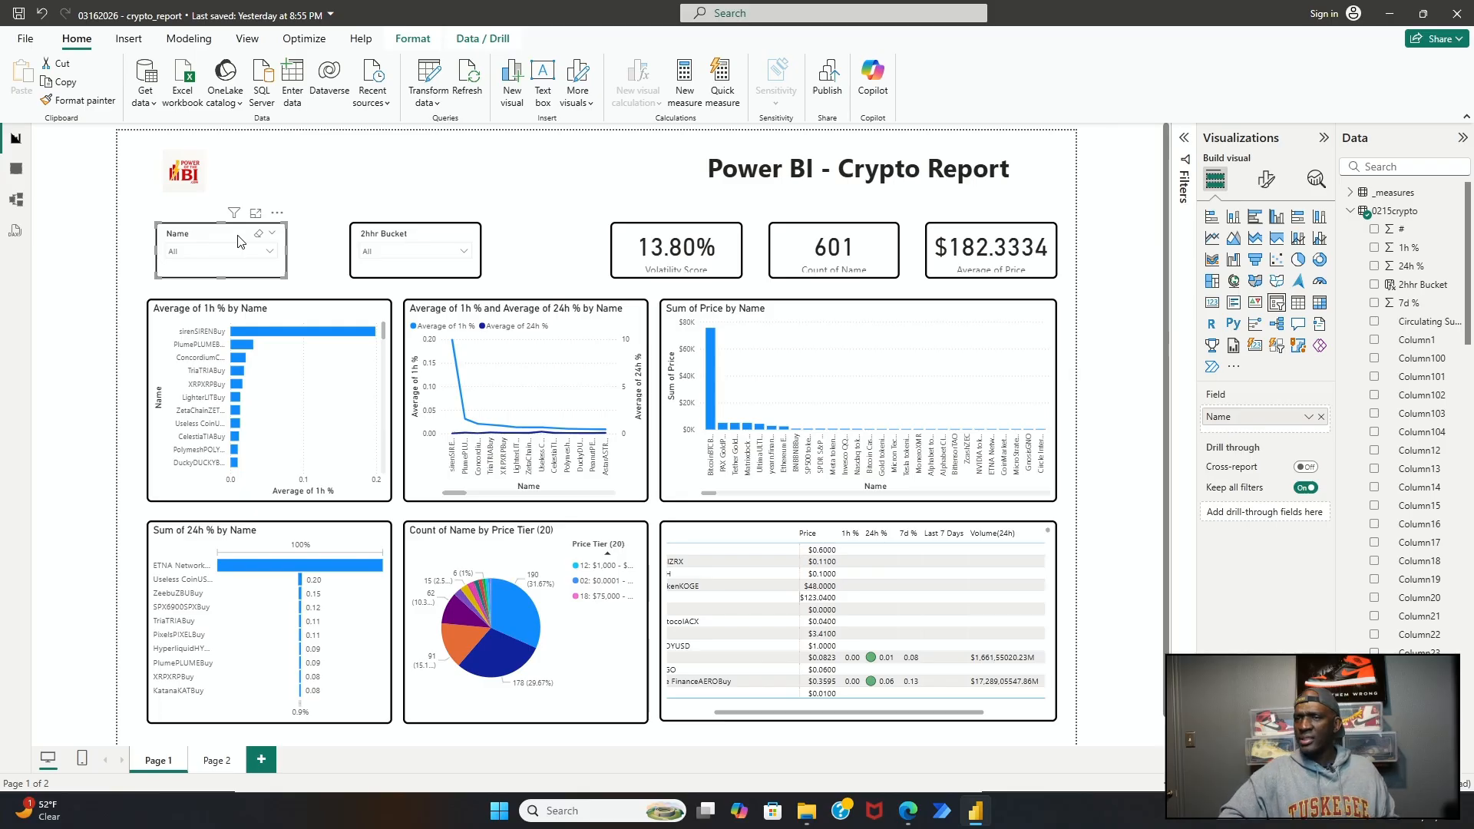
Step: Check the height and width of the three cards and the Name and 2hhr Bucket slicers in the upper row
click(674, 247)
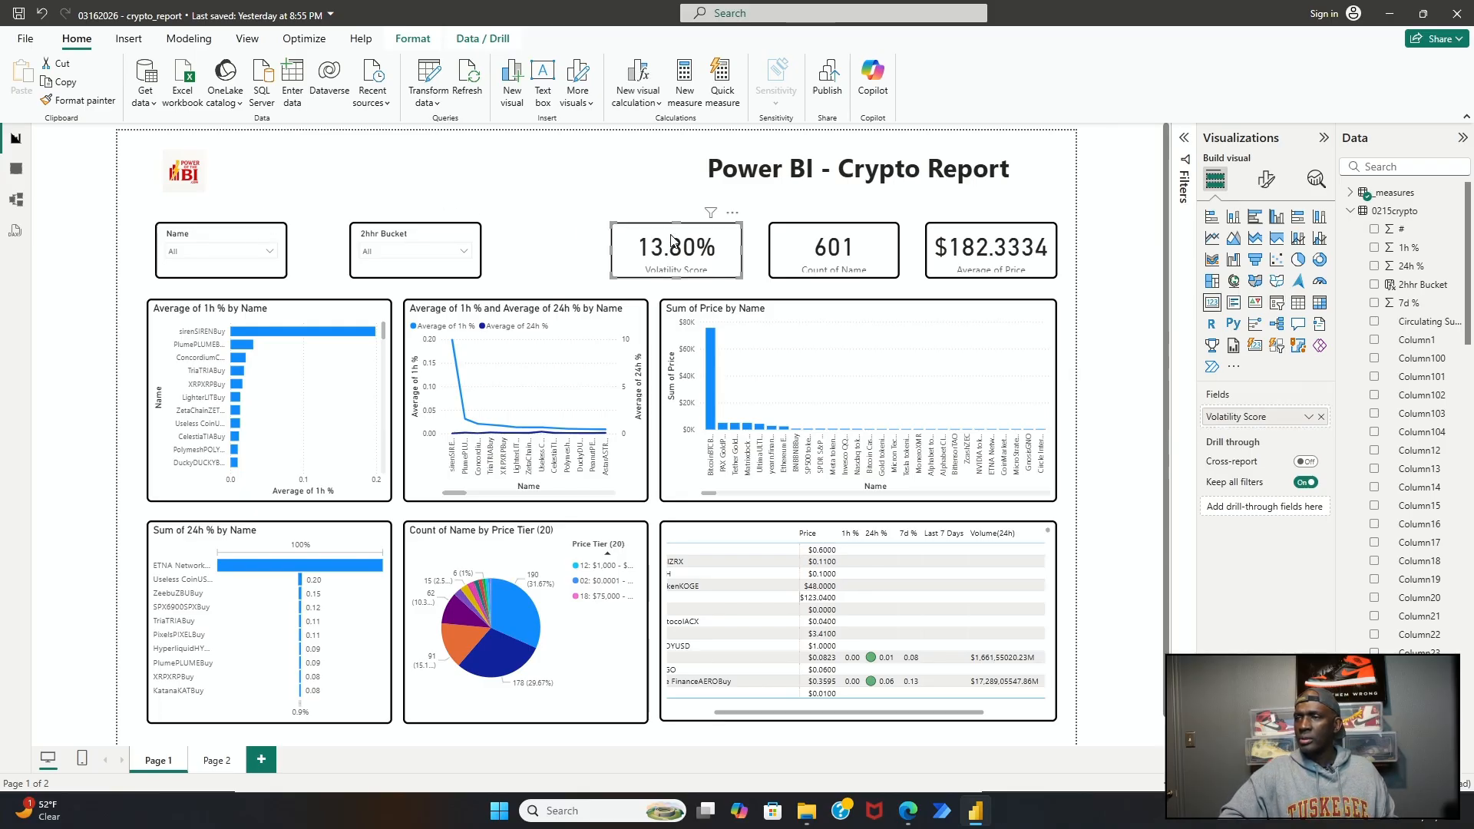
click(1265, 181)
click(1265, 249)
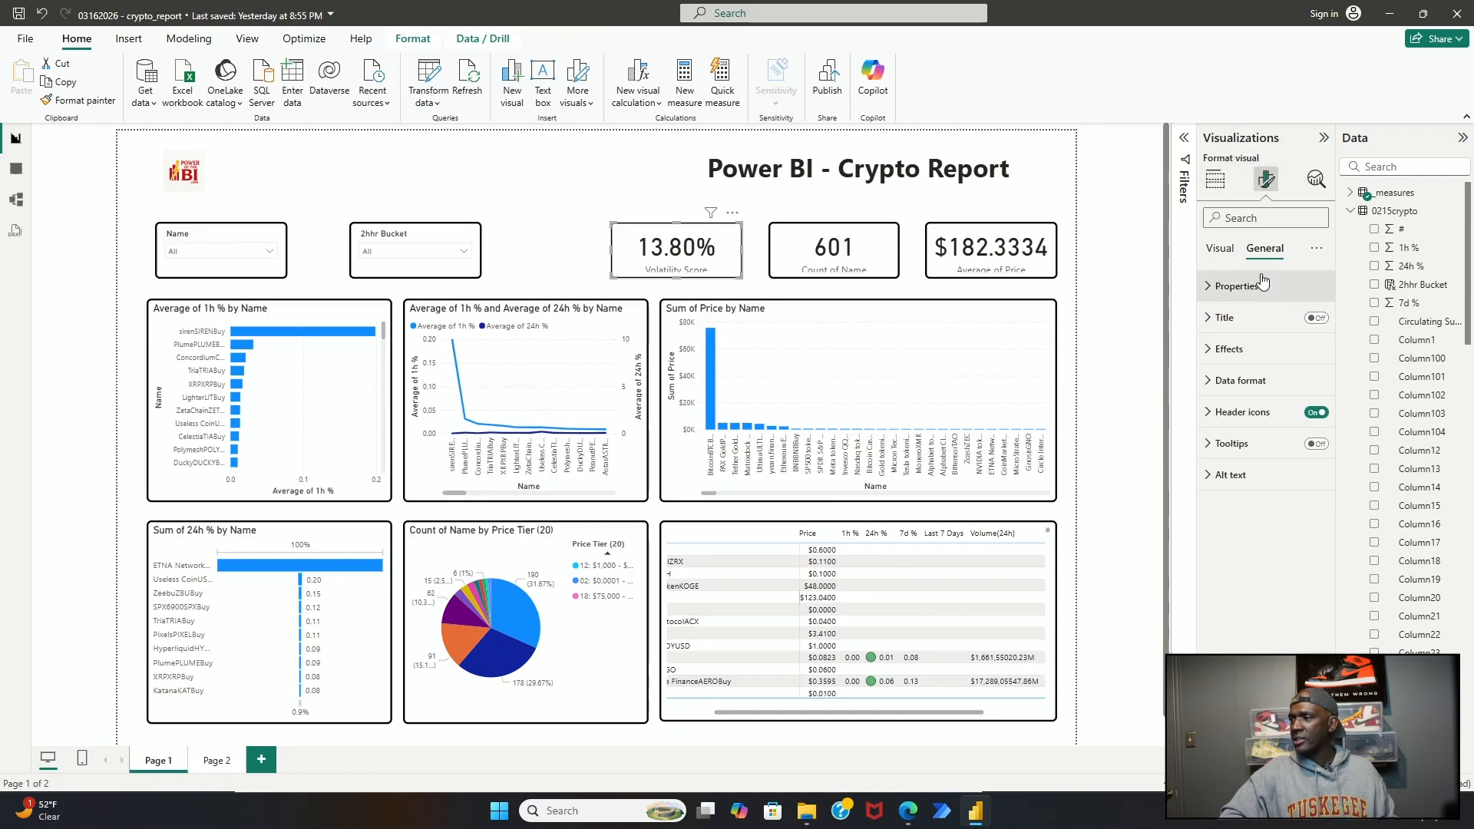
click(1257, 292)
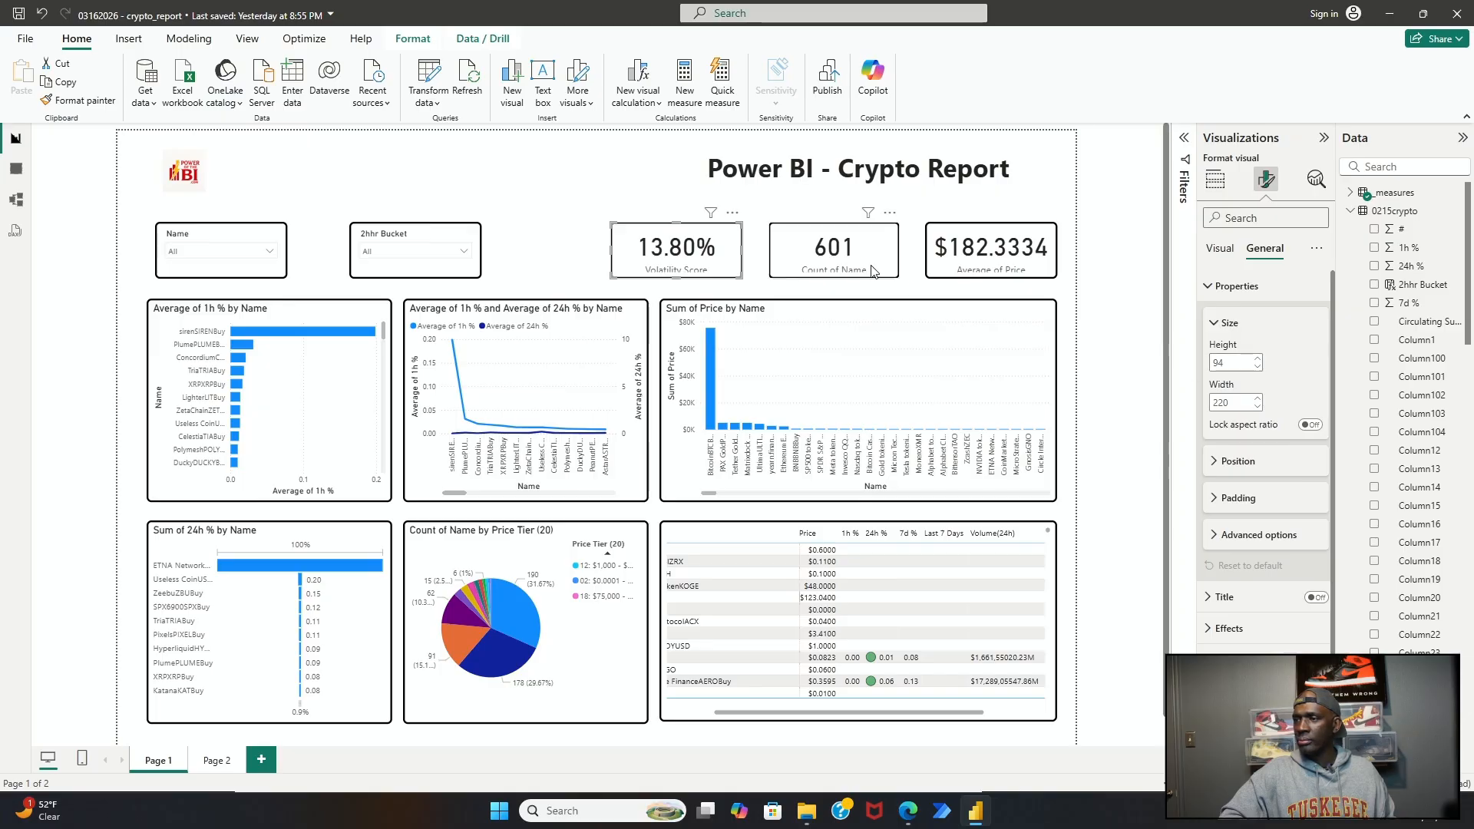
click(829, 244)
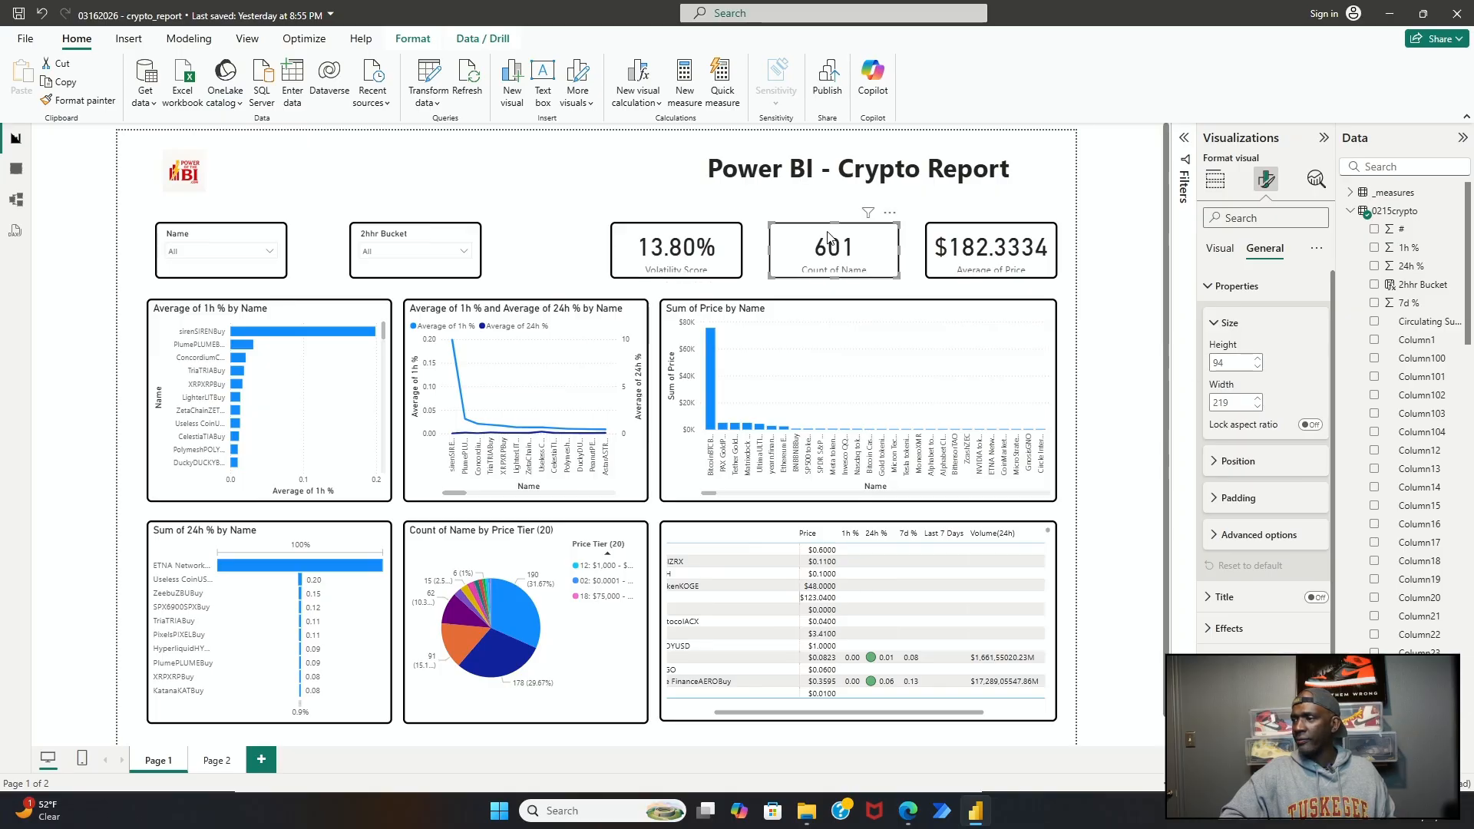
click(982, 252)
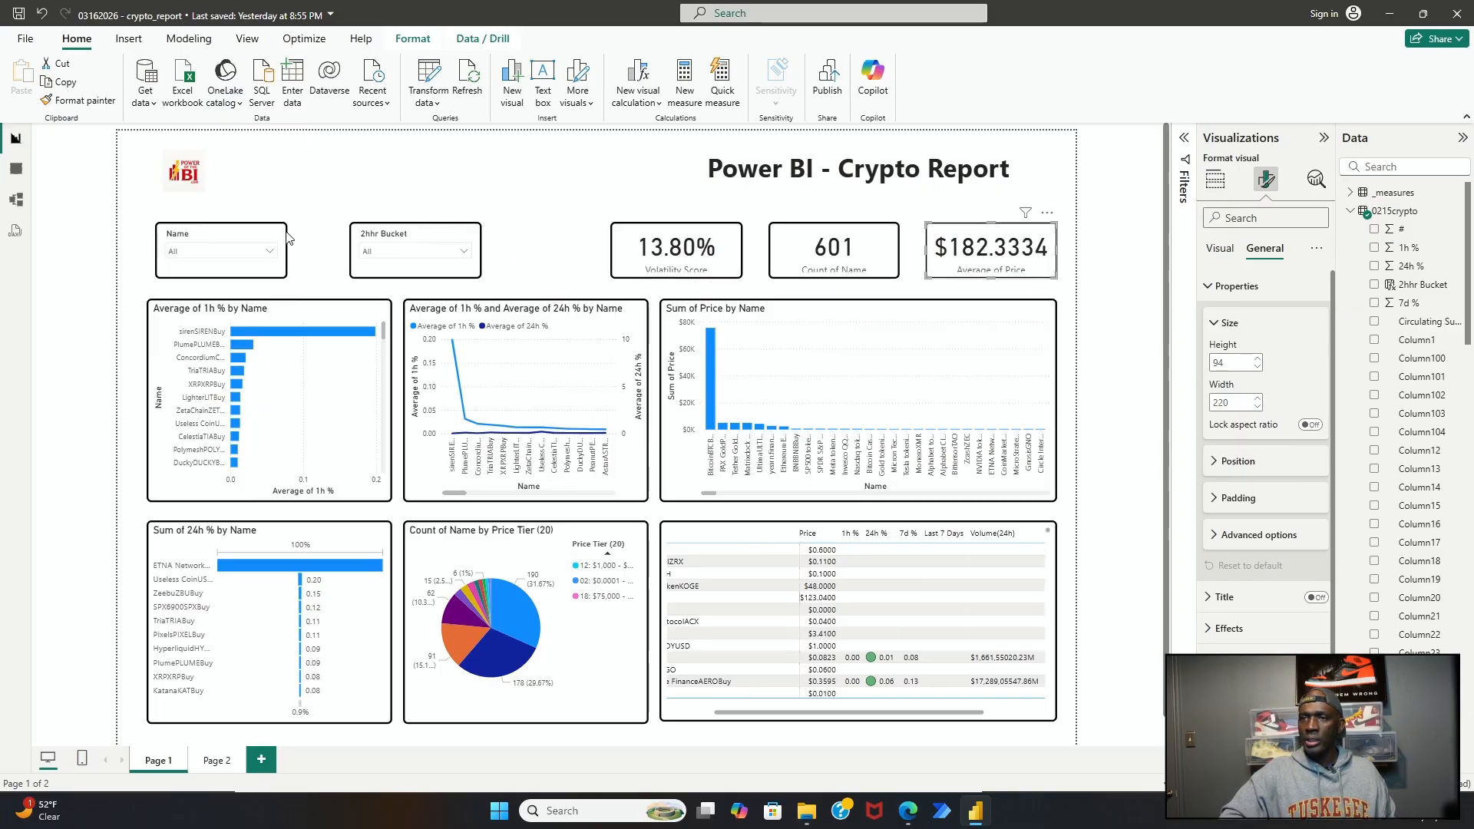
click(234, 244)
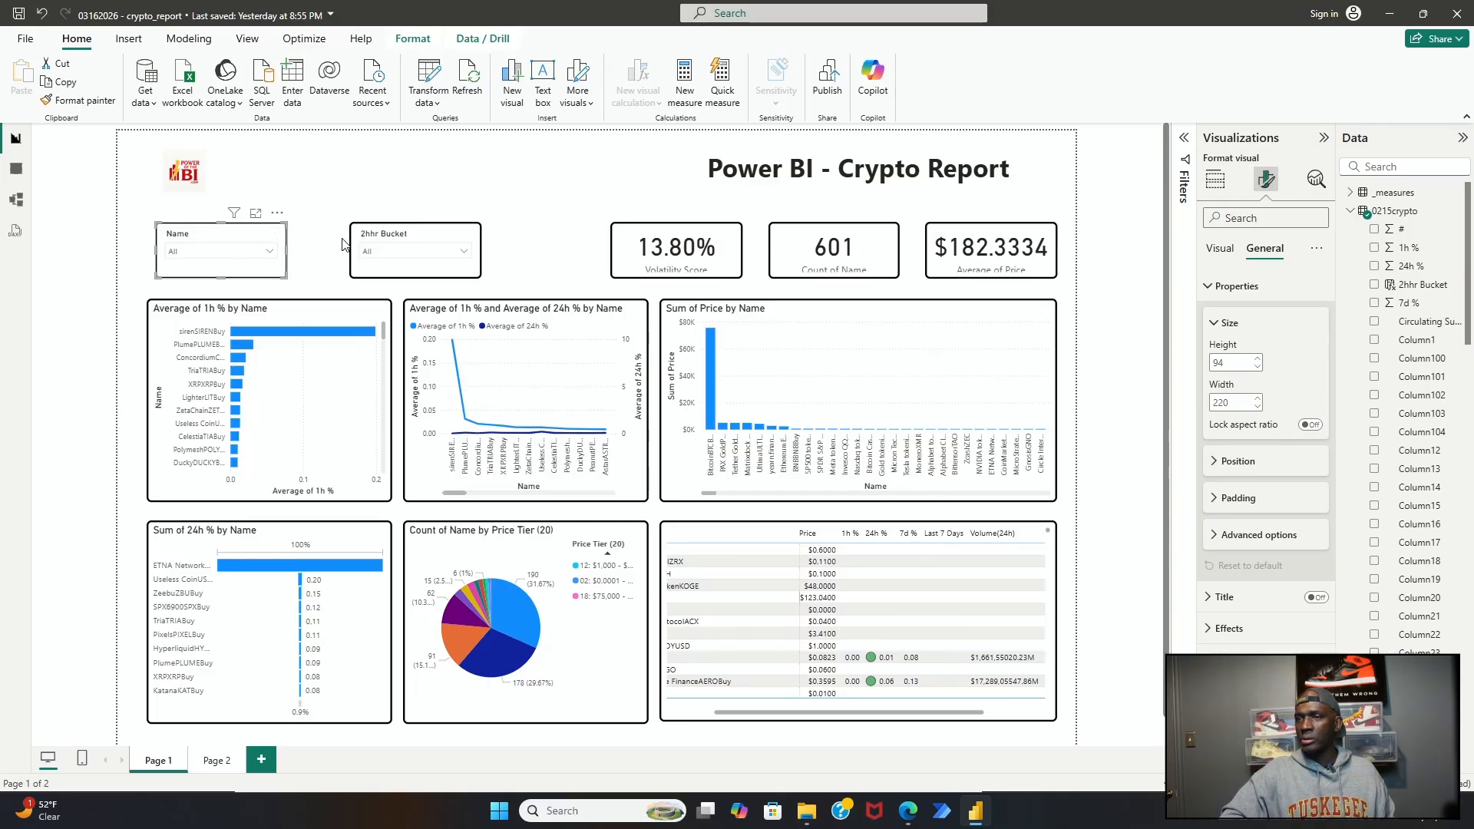
click(381, 244)
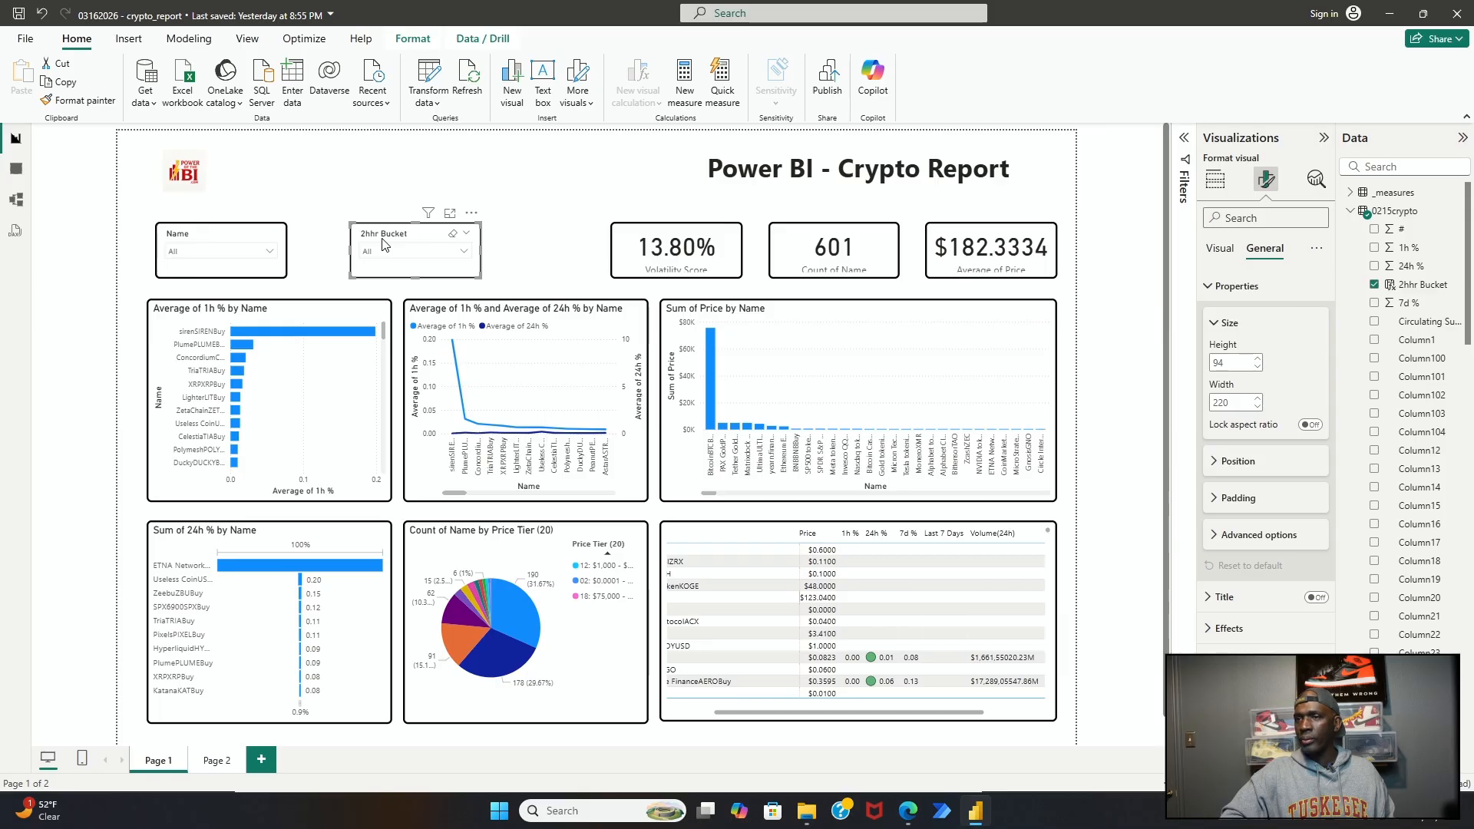
Step: Distribute the Name and 2hhr Bucket slicers and the three cards horizontally across their row
click(203, 235)
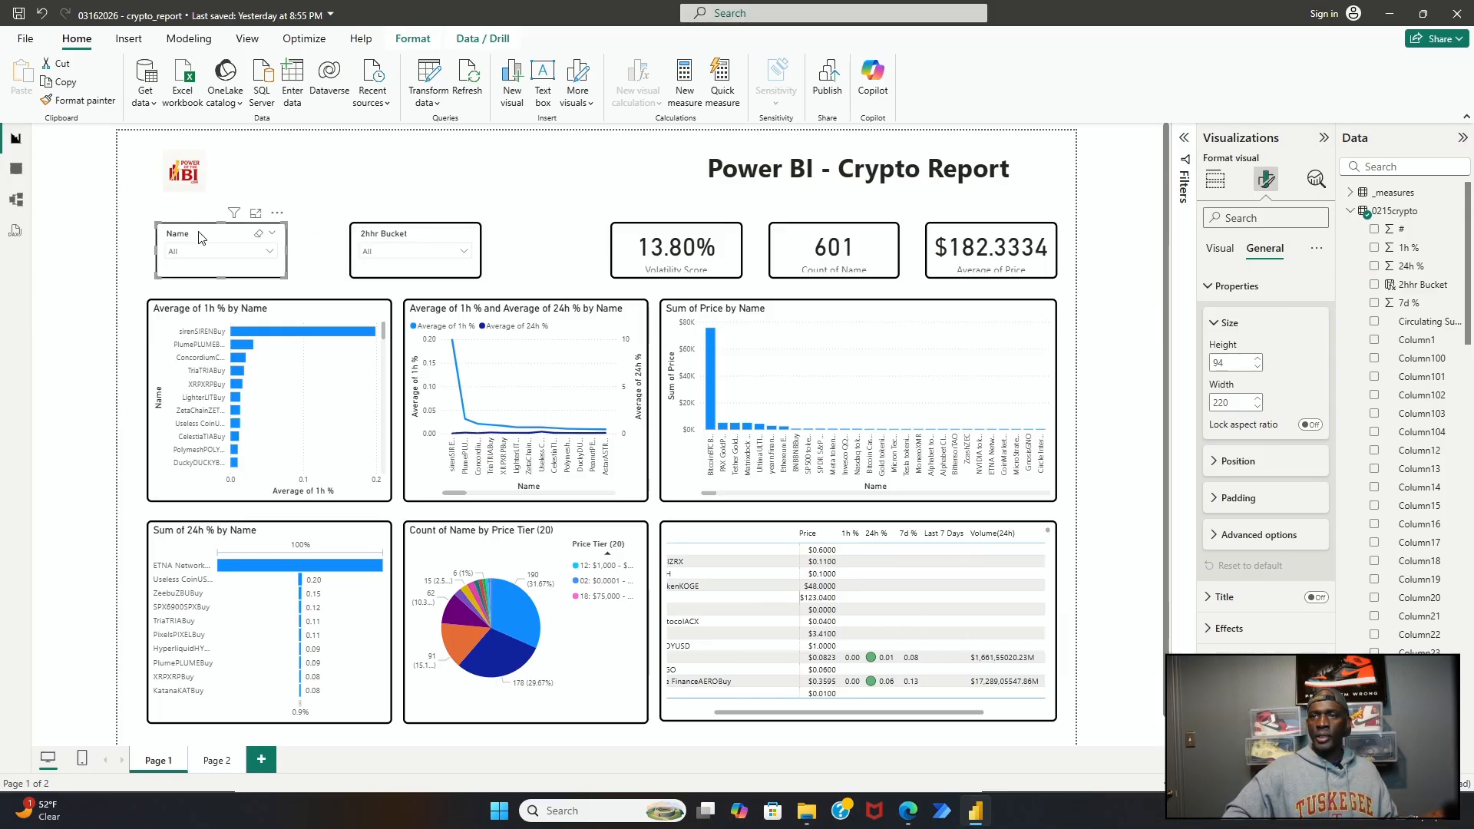
ctrl+click(411, 245)
ctrl+click(640, 252)
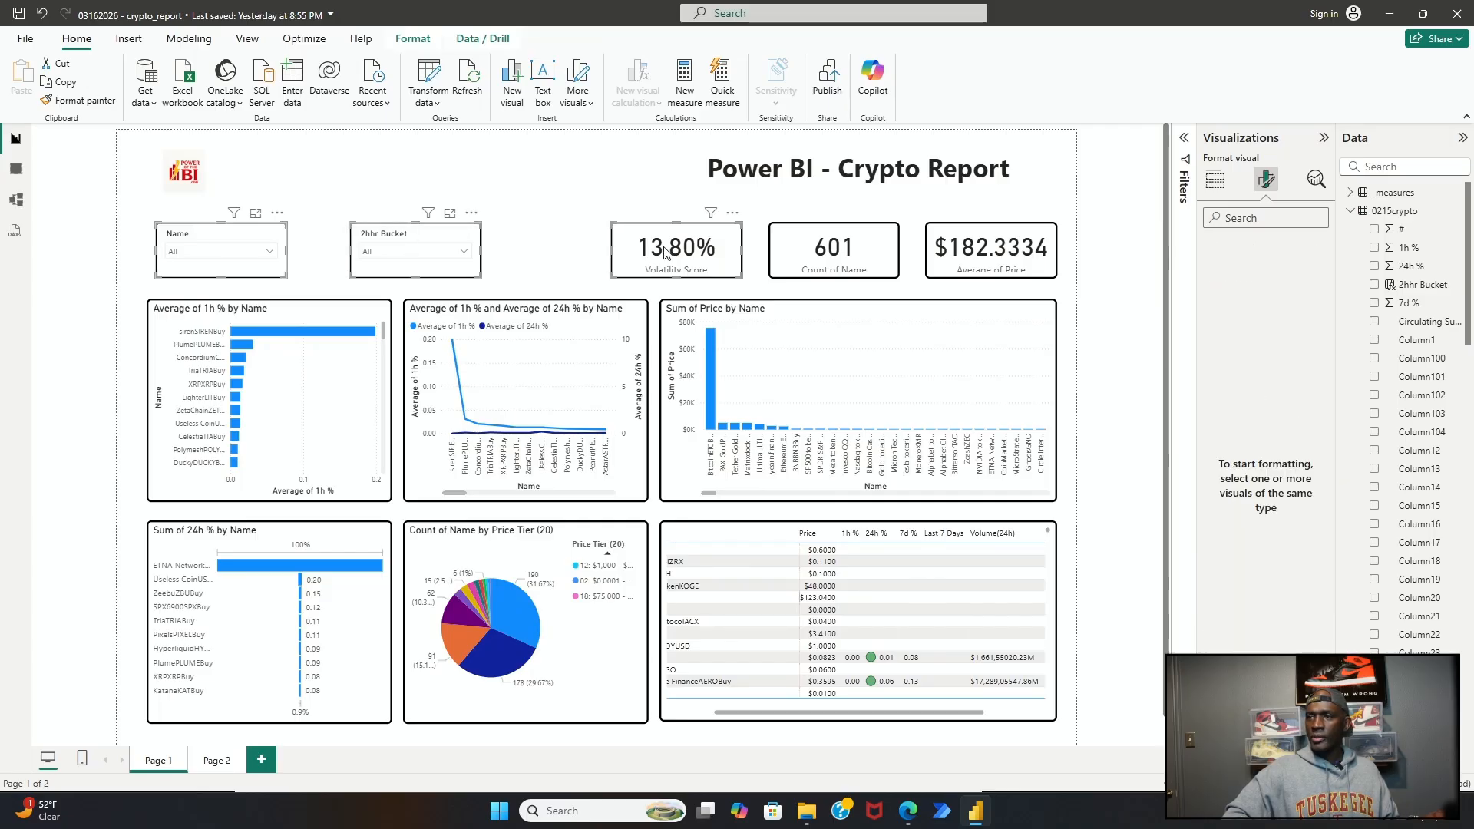
ctrl+click(802, 247)
ctrl+click(953, 252)
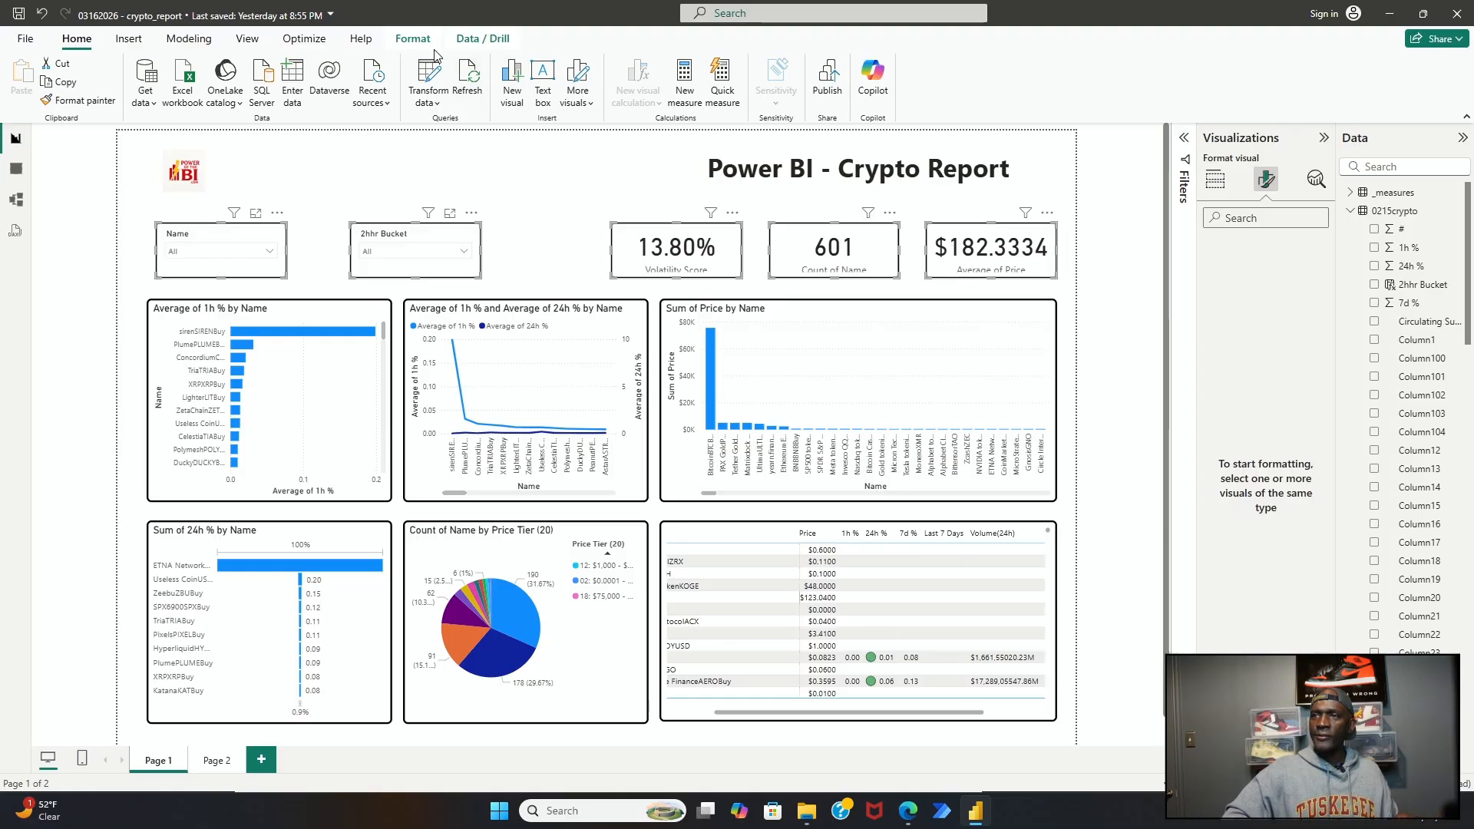
click(412, 38)
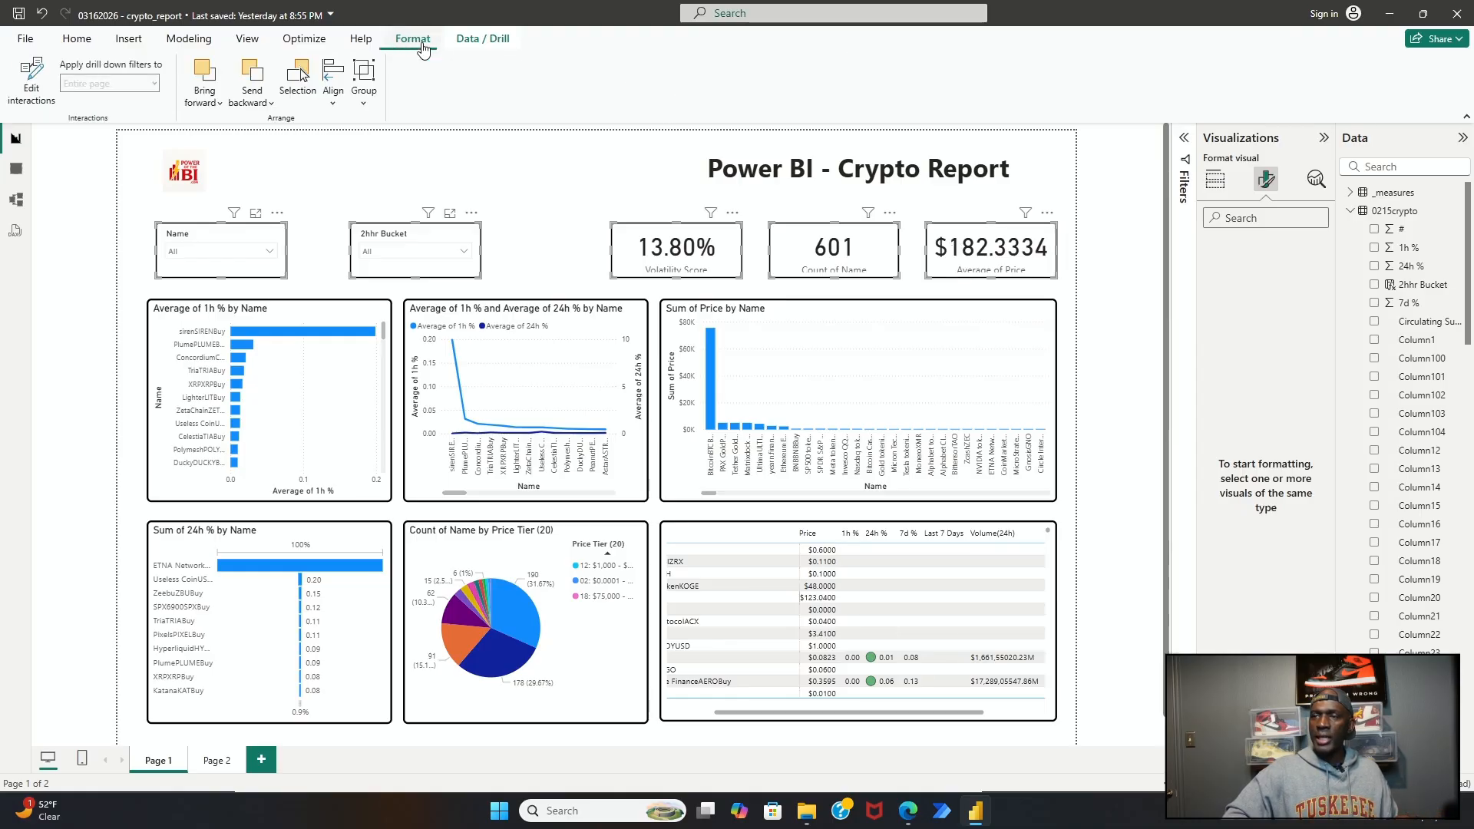
click(332, 101)
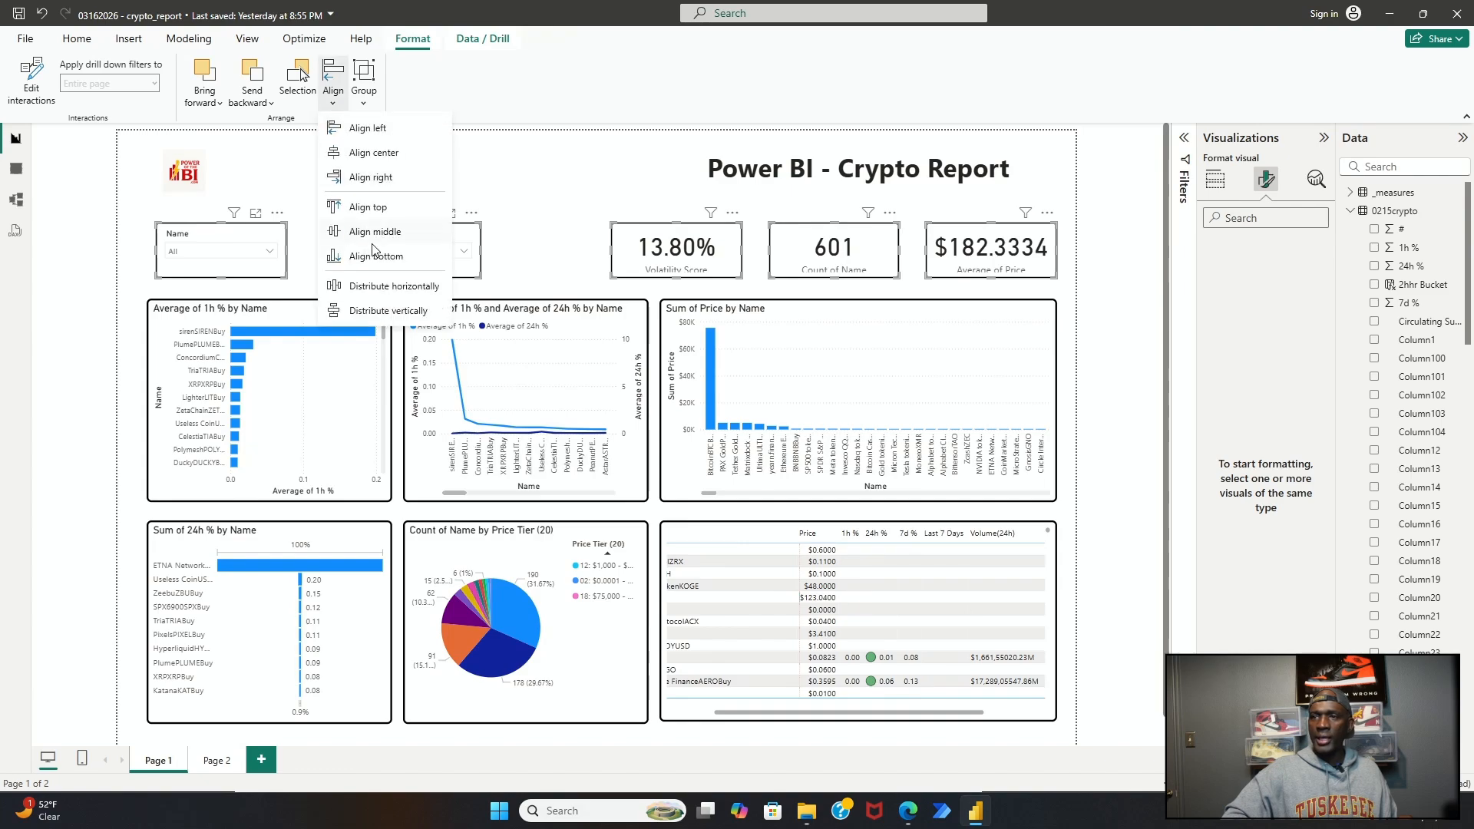
click(389, 285)
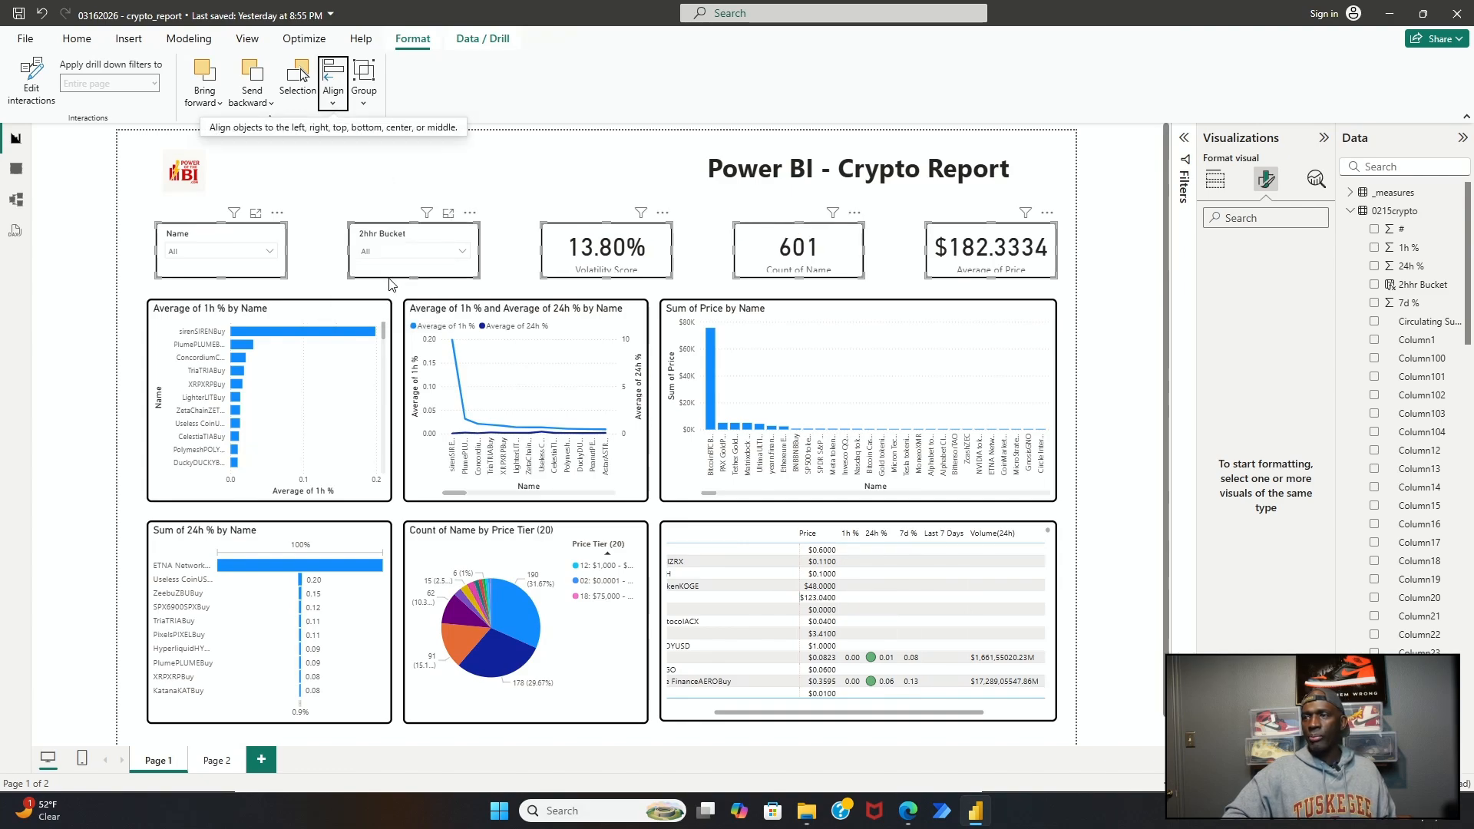
Step: Widen the Power BI - Crypto Report title text box leftward to the logo, to a width of about 1396
click(760, 182)
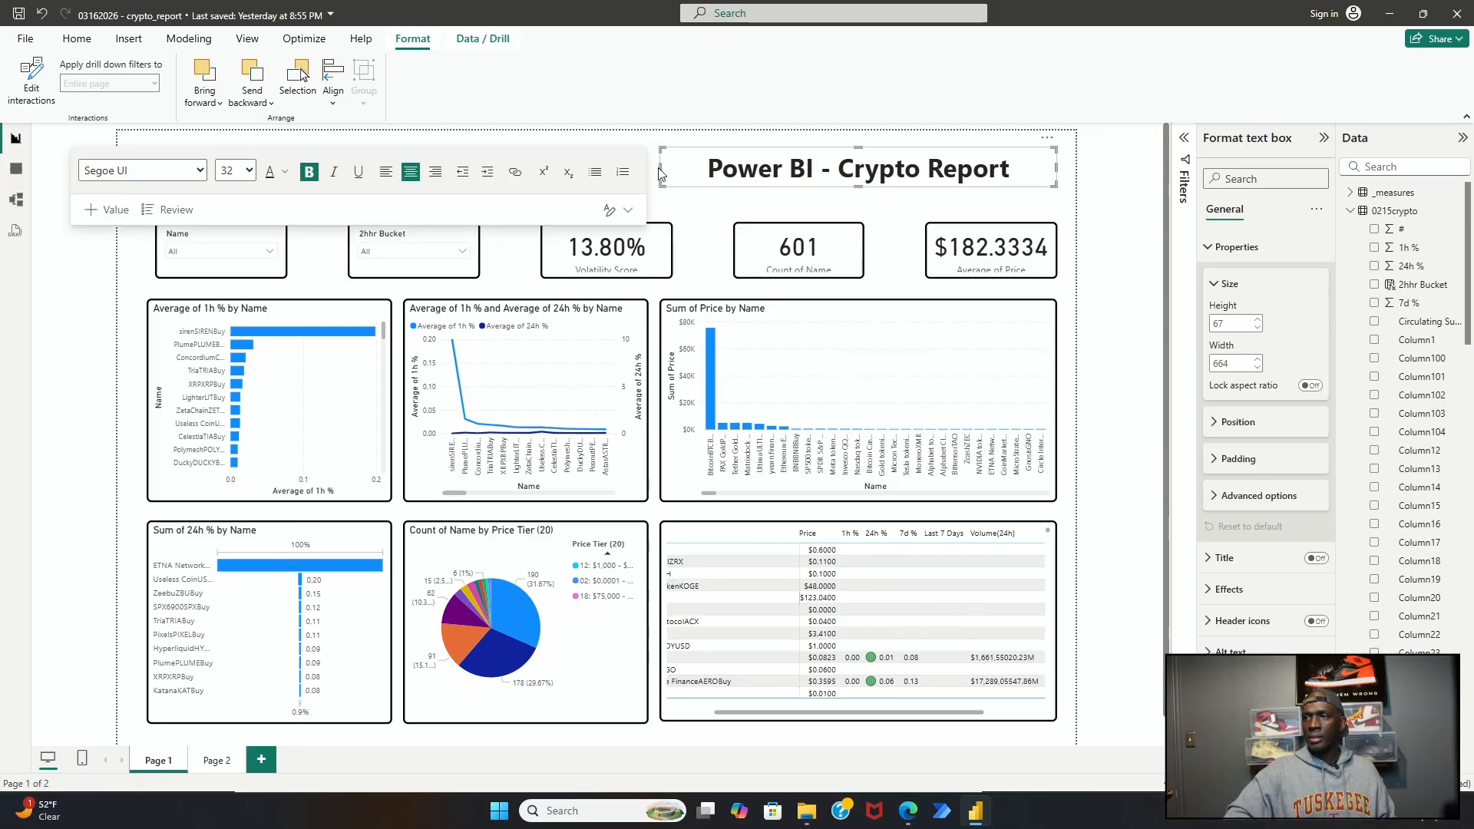
drag(658, 172, 224, 152)
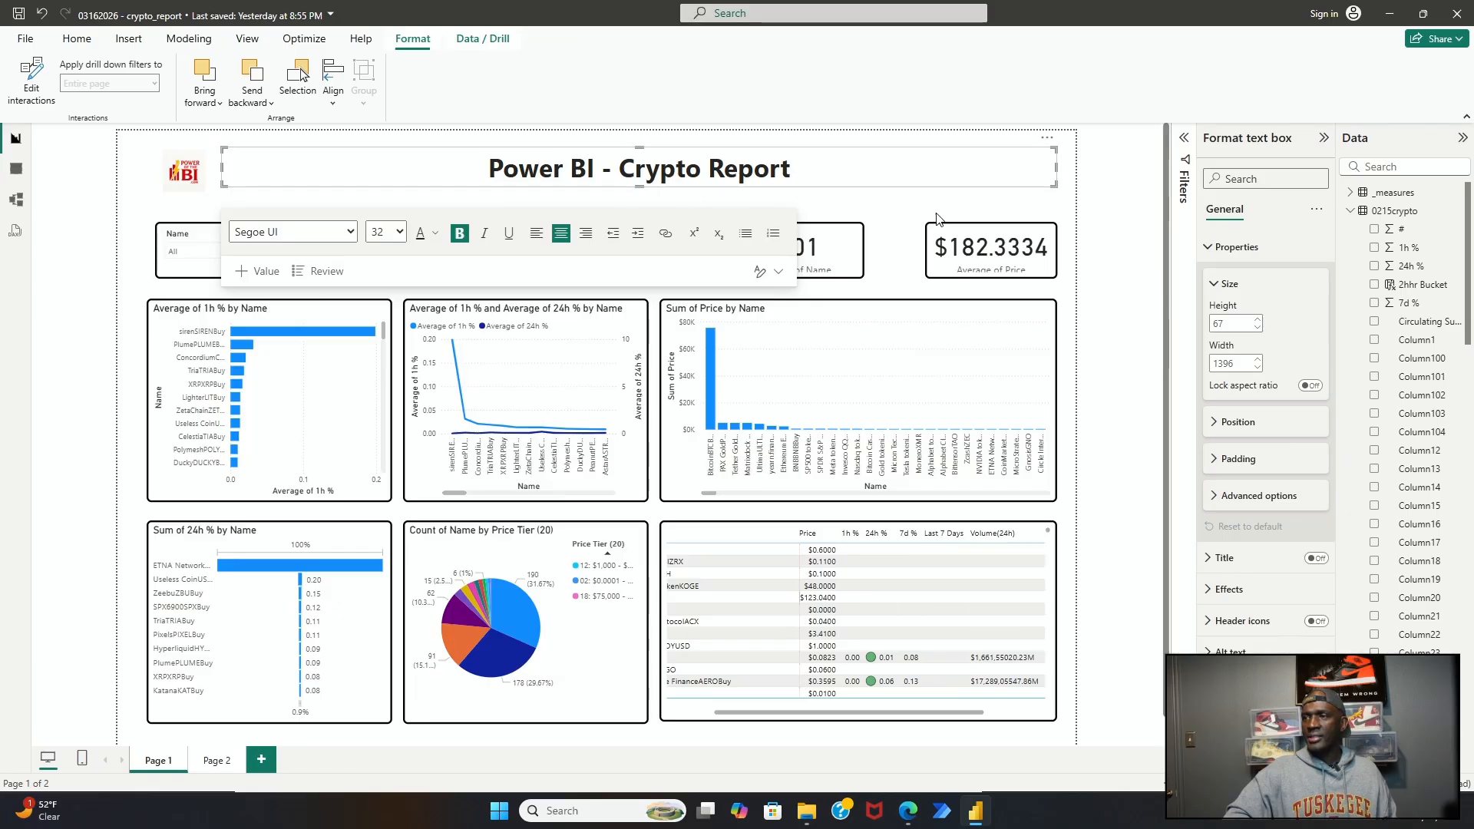
click(964, 220)
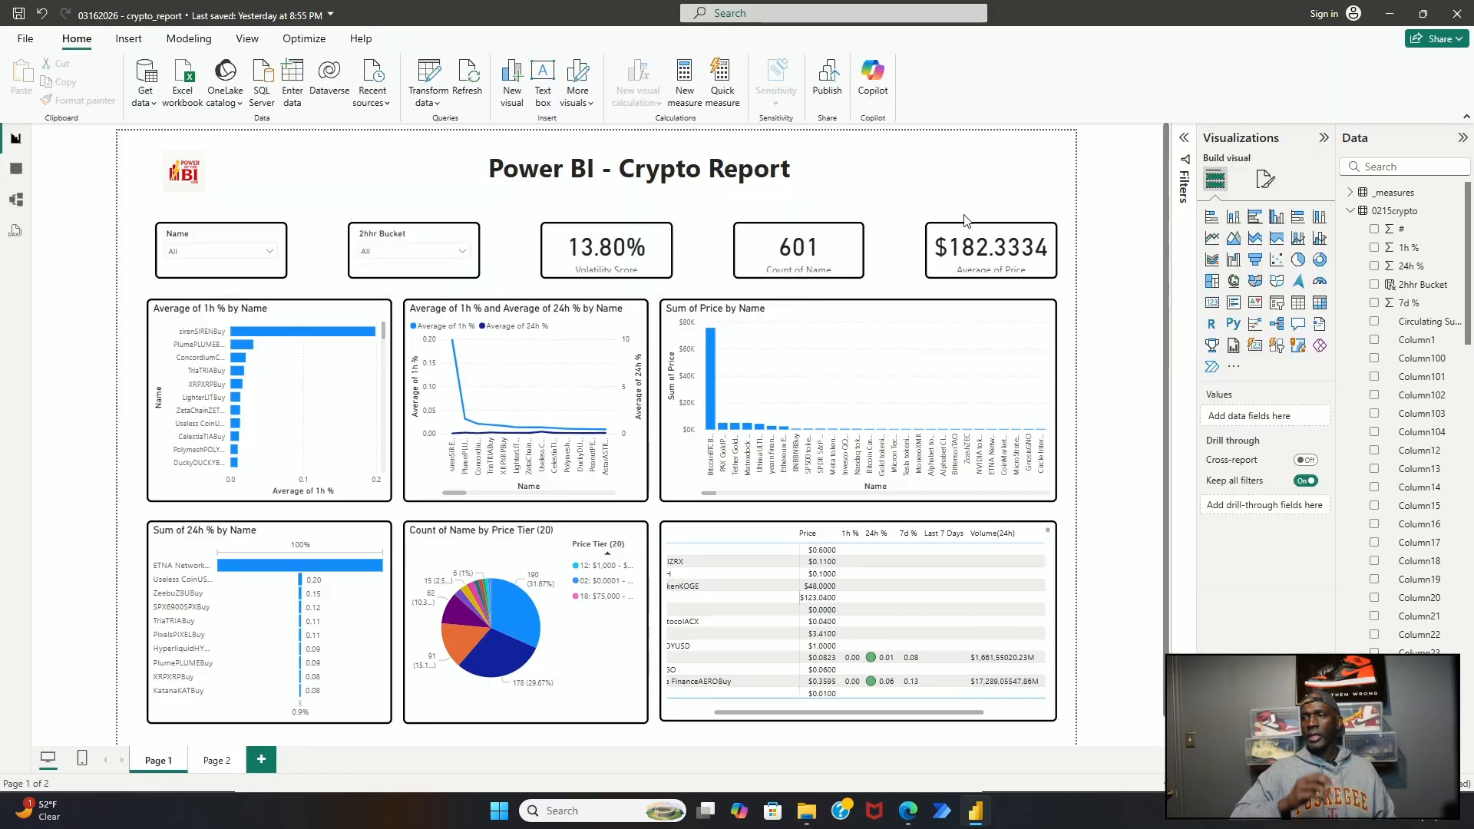